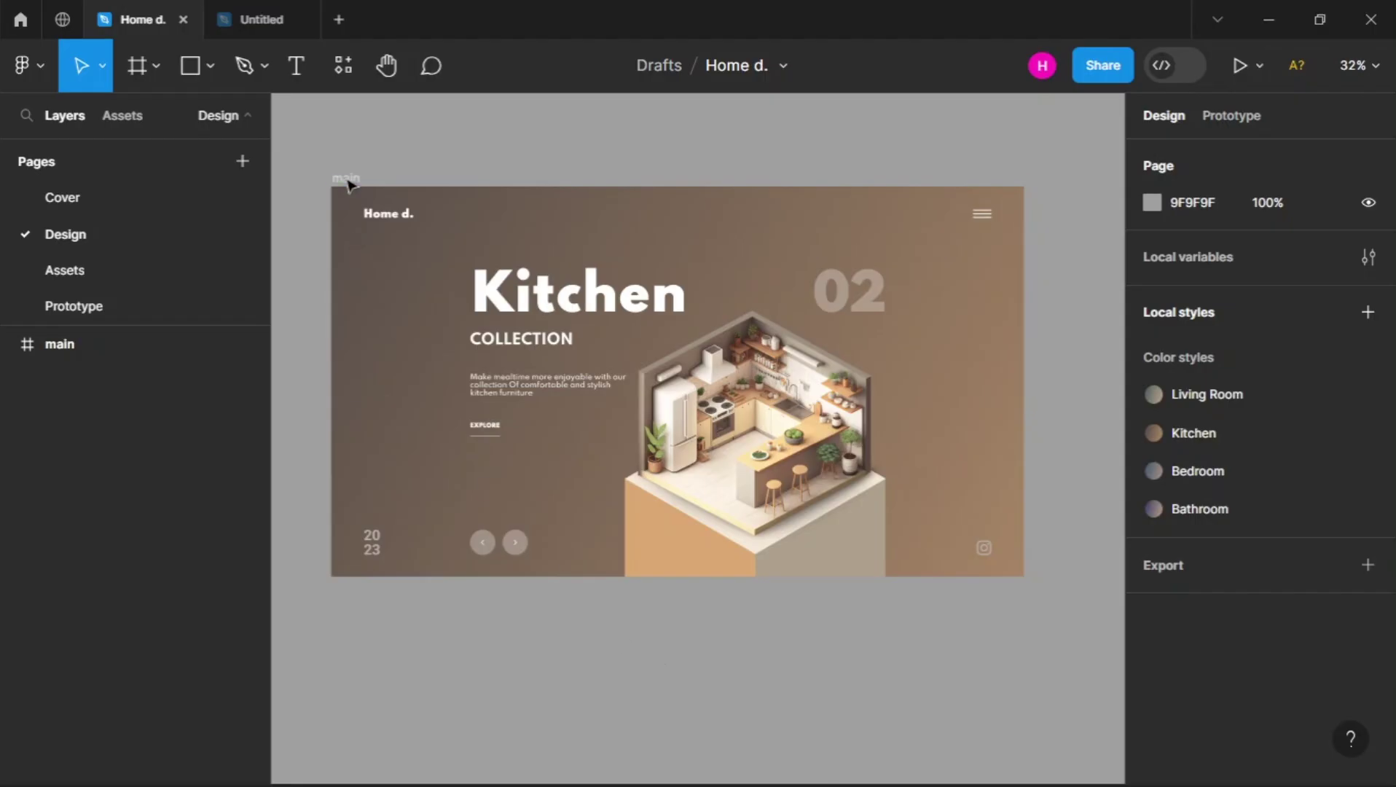
Show the rulers and examine where the guides lie on the main frame
left_click(348, 179)
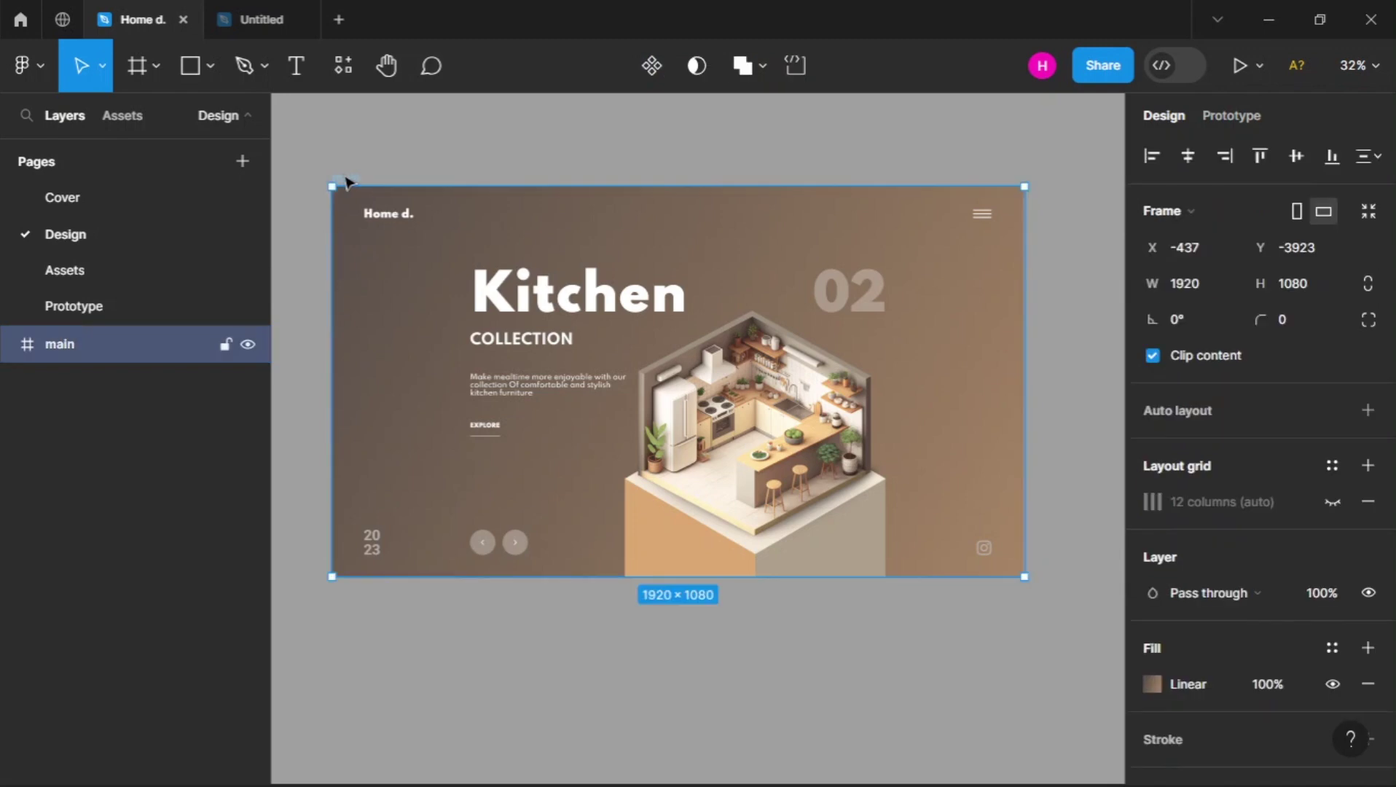
key("shift+r")
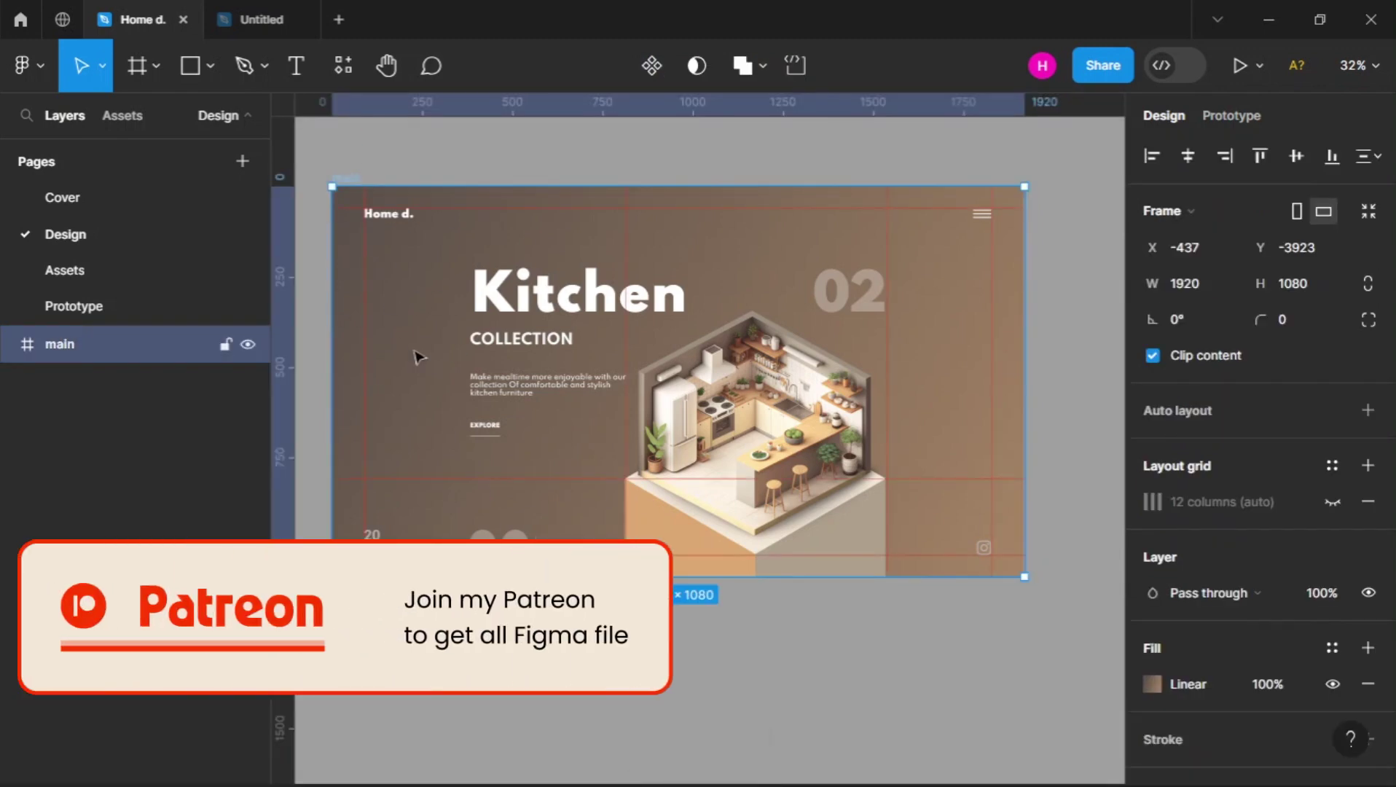
scroll(417, 356, "up", 3)
key("Escape")
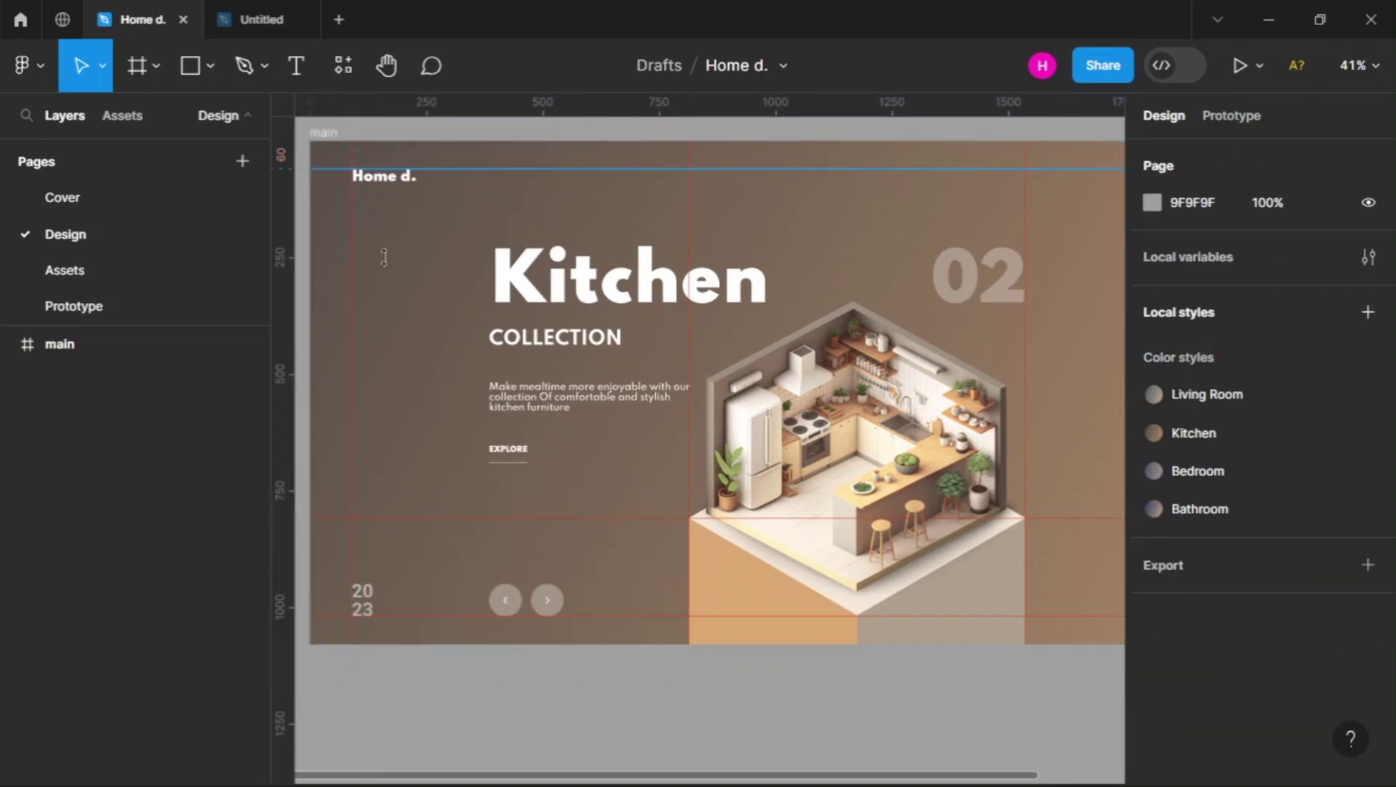
left_click_drag(337, 543, 332, 616)
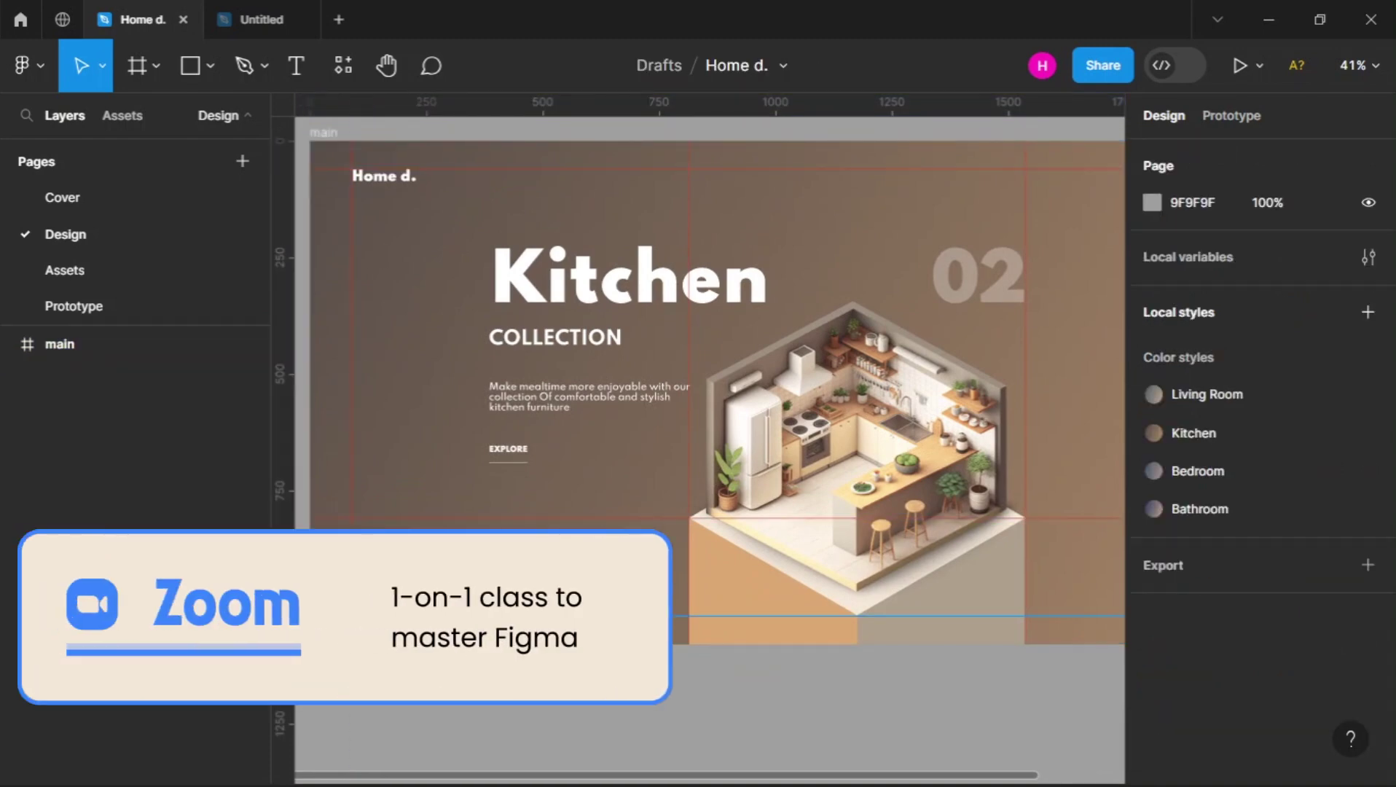
scroll(651, 421, "down", 2)
scroll(689, 357, "down", 1)
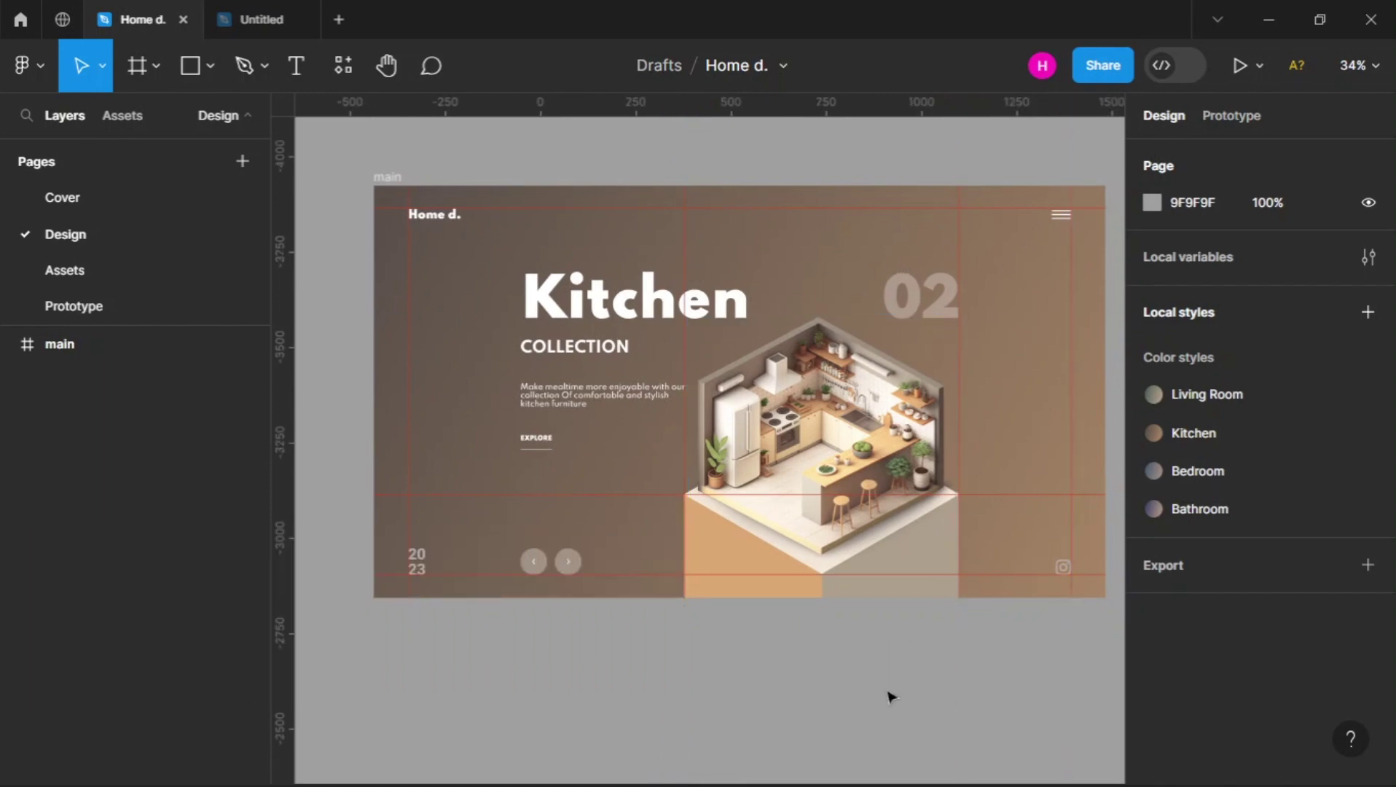
scroll(890, 696, "down", 1)
scroll(891, 695, "right", 2)
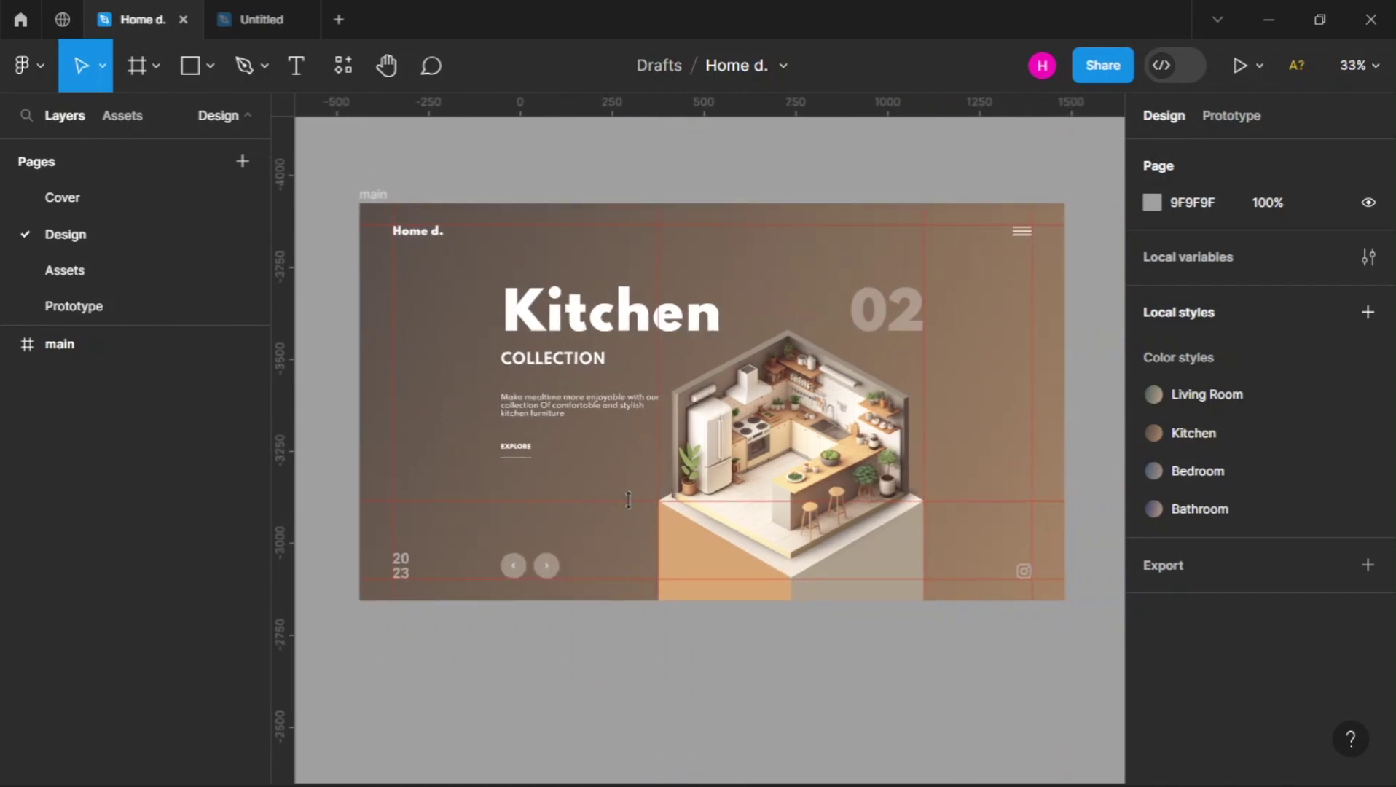
Delete all layers inside the main frame, keeping the frame itself and its guides
left_click(385, 202)
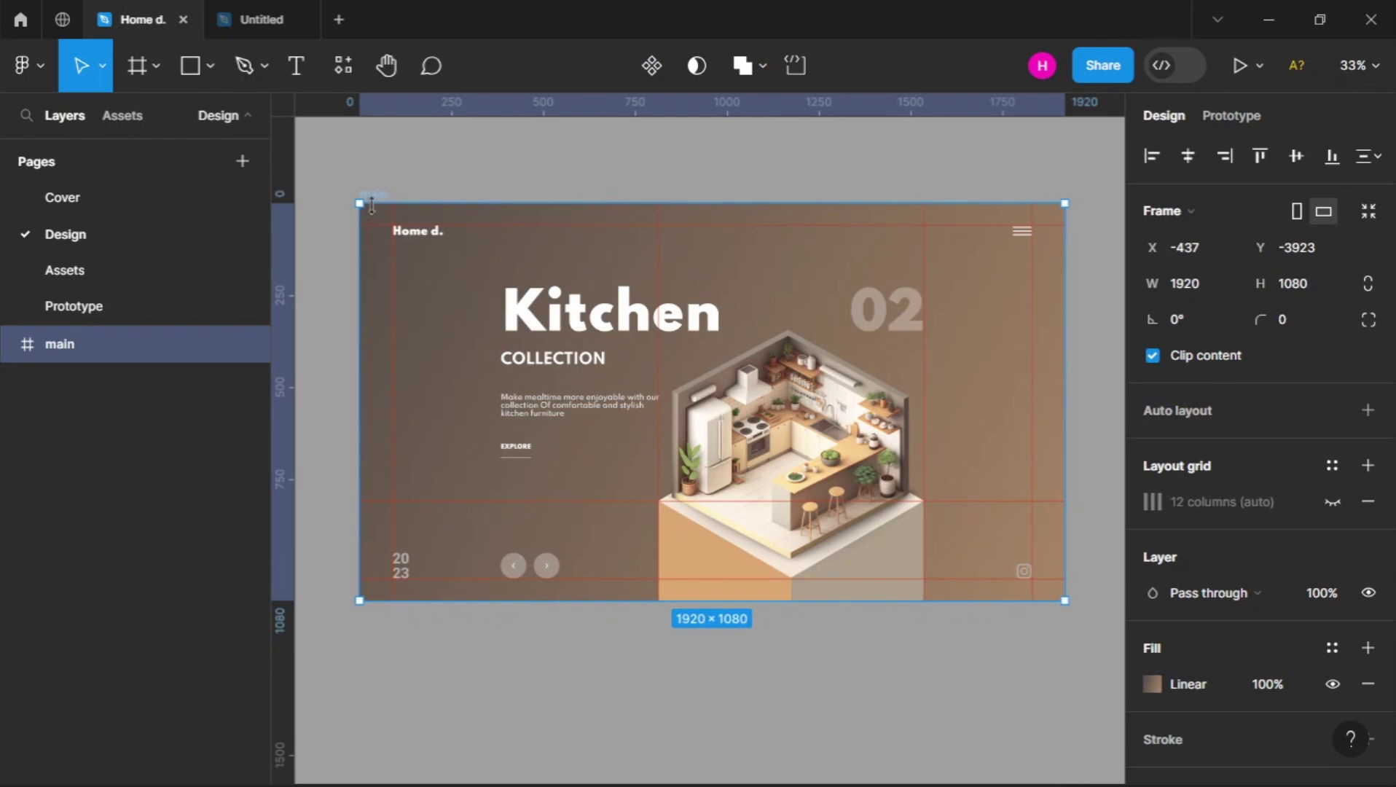
key("Return")
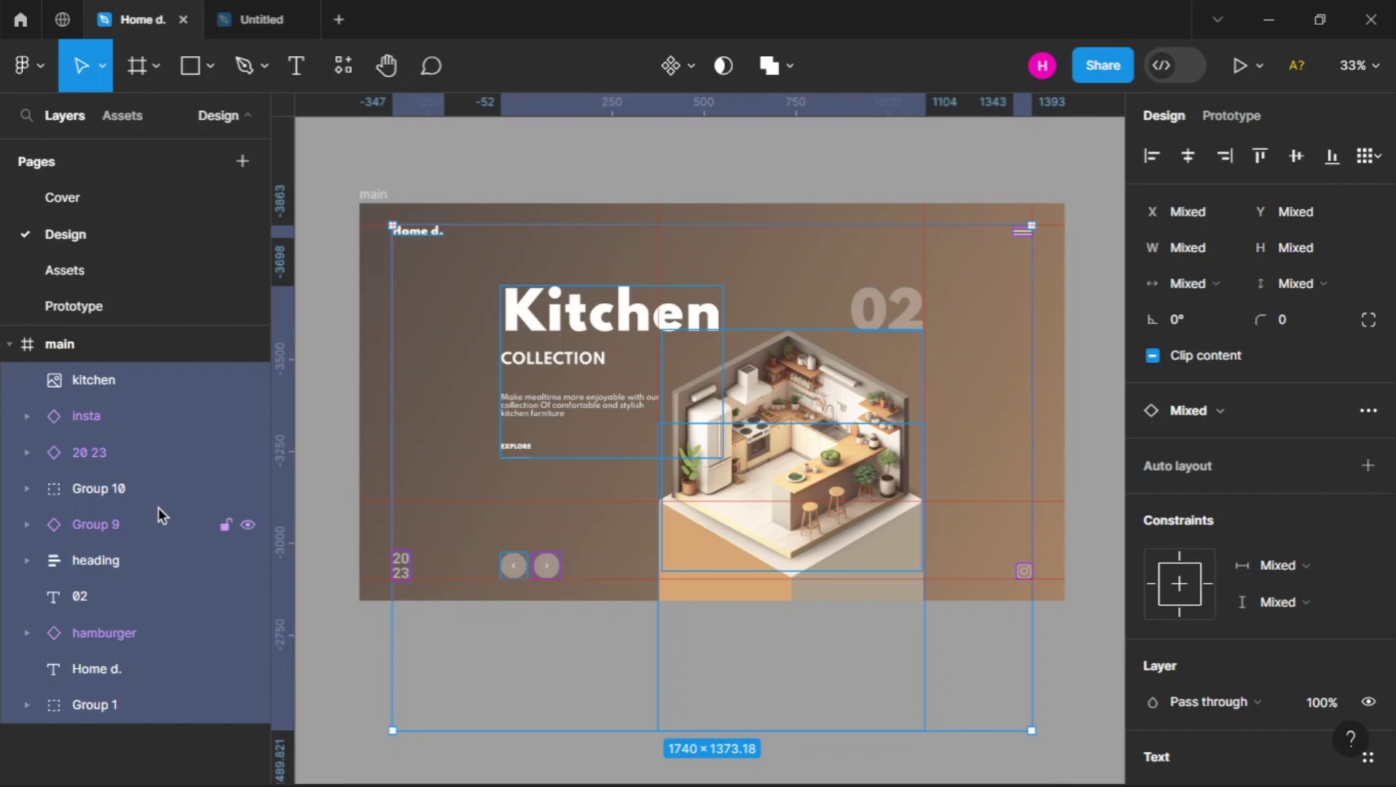
key("Delete")
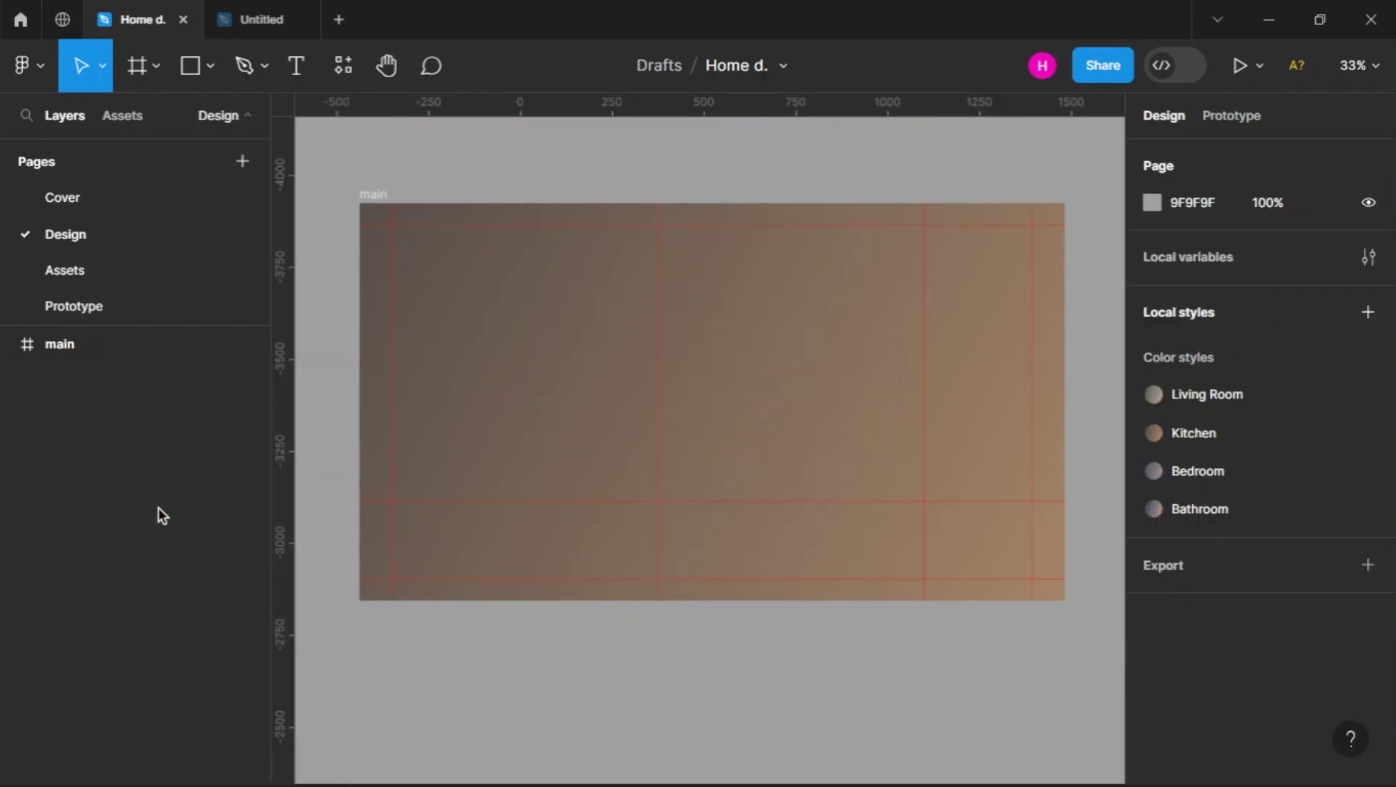
Replace the main frame's gradient fill with solid white FFFFFF and move the frame to X -474, Y -3898
left_click(371, 204)
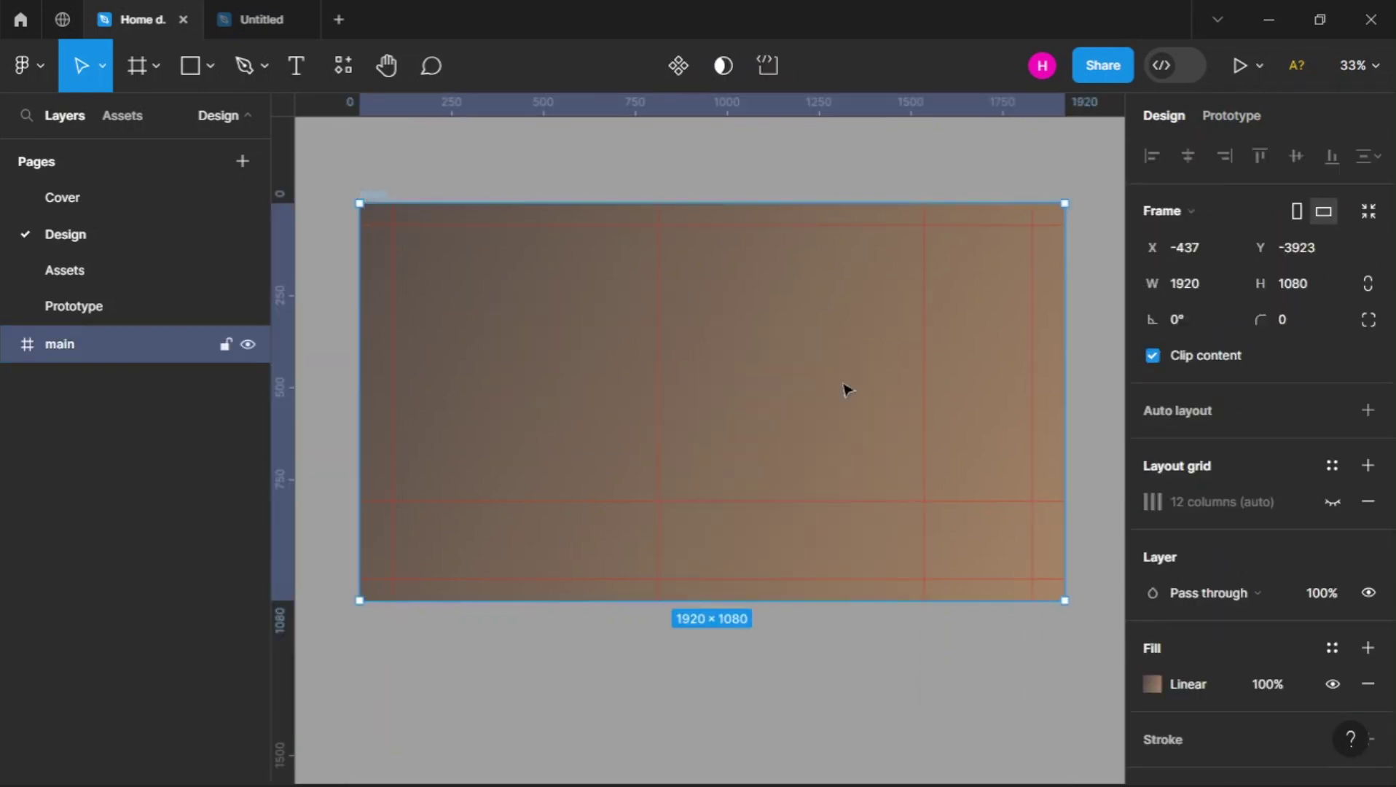
left_click(1367, 684)
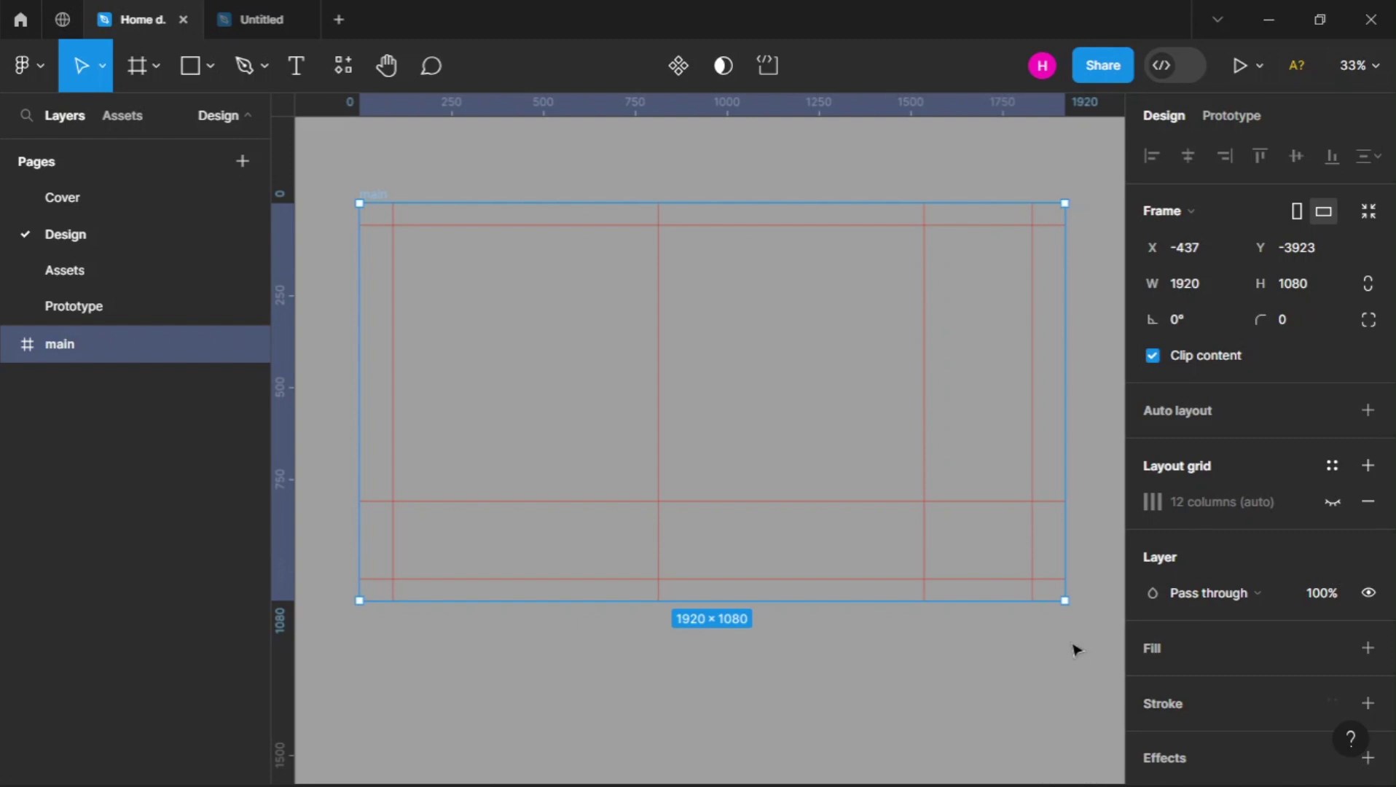
left_click(1367, 648)
mouse_move(384, 280)
left_mouse_down()
mouse_move(585, 342)
mouse_move(373, 300)
left_mouse_up()
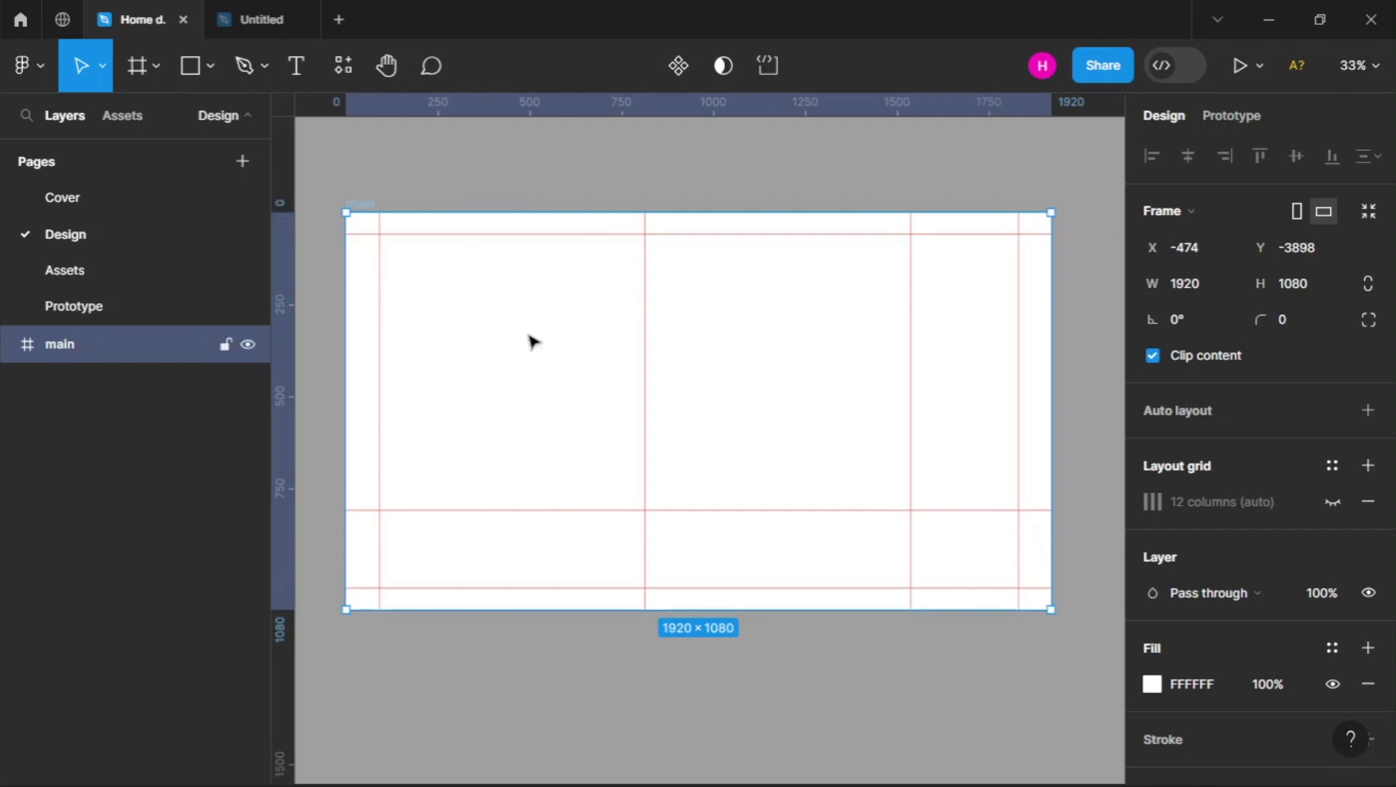
Draw a new frame about 1920 × 902 below the main frame, aligned with its edges
scroll(533, 340, "down", 3)
scroll(529, 343, "down", 4)
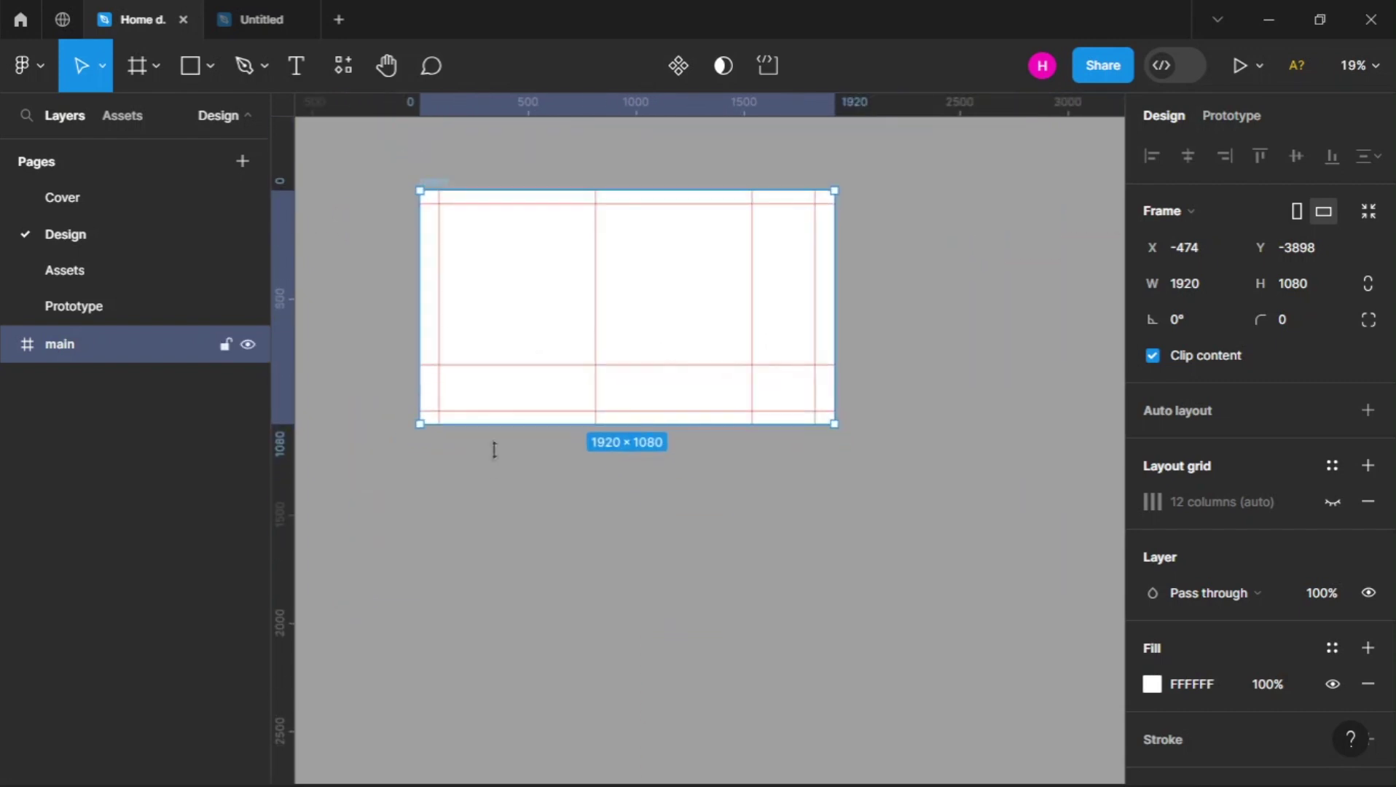
left_click(440, 441)
key("f")
left_click_drag(419, 472, 837, 668)
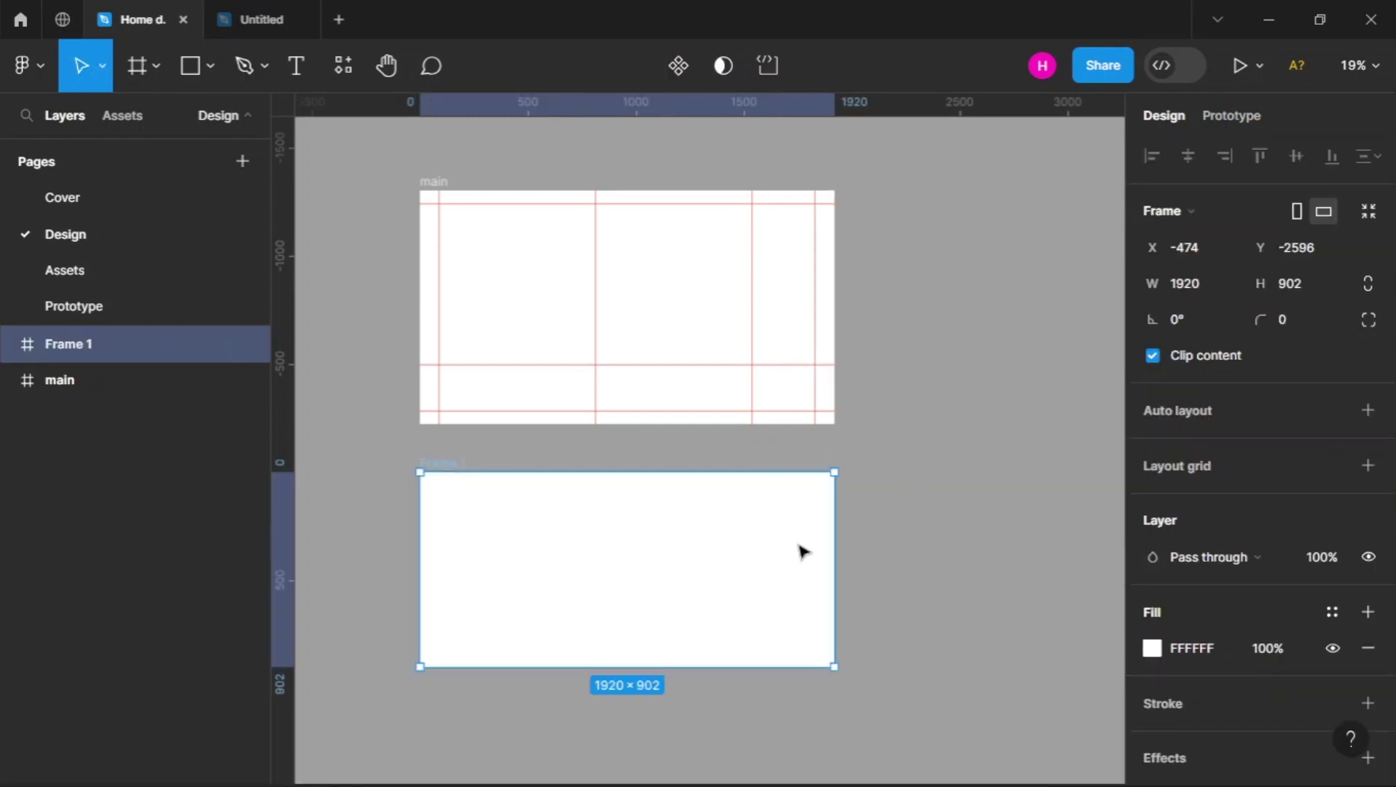
Set the new frame's height to 1080 and deselect it
left_click(1195, 315)
left_click(1208, 289)
left_click(1323, 286)
type("1080")
key("Return")
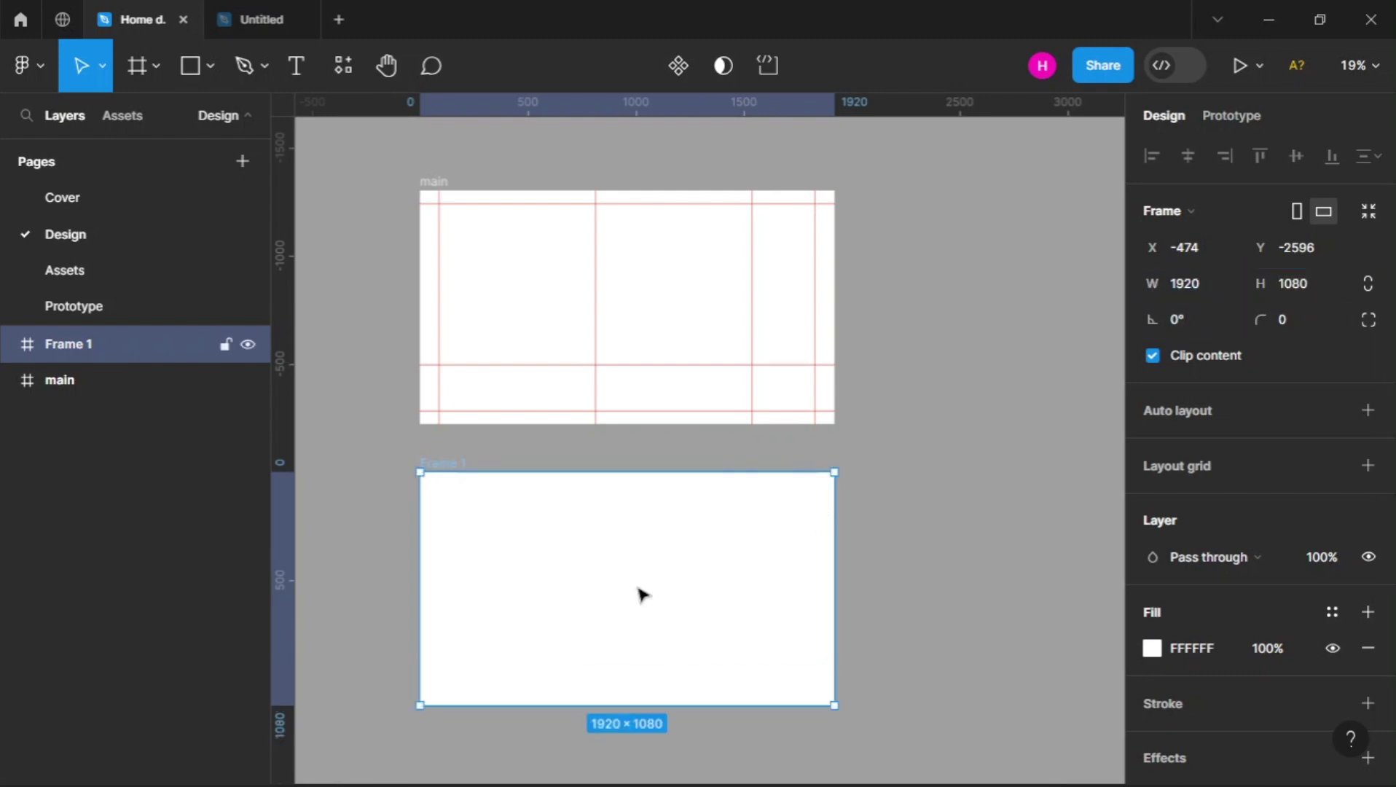
scroll(639, 592, "down", 2)
scroll(641, 594, "down", 2)
left_click(539, 661)
Place the Grid component from the local assets on the canvas and move it below Frame 1
scroll(543, 502, "up", 5)
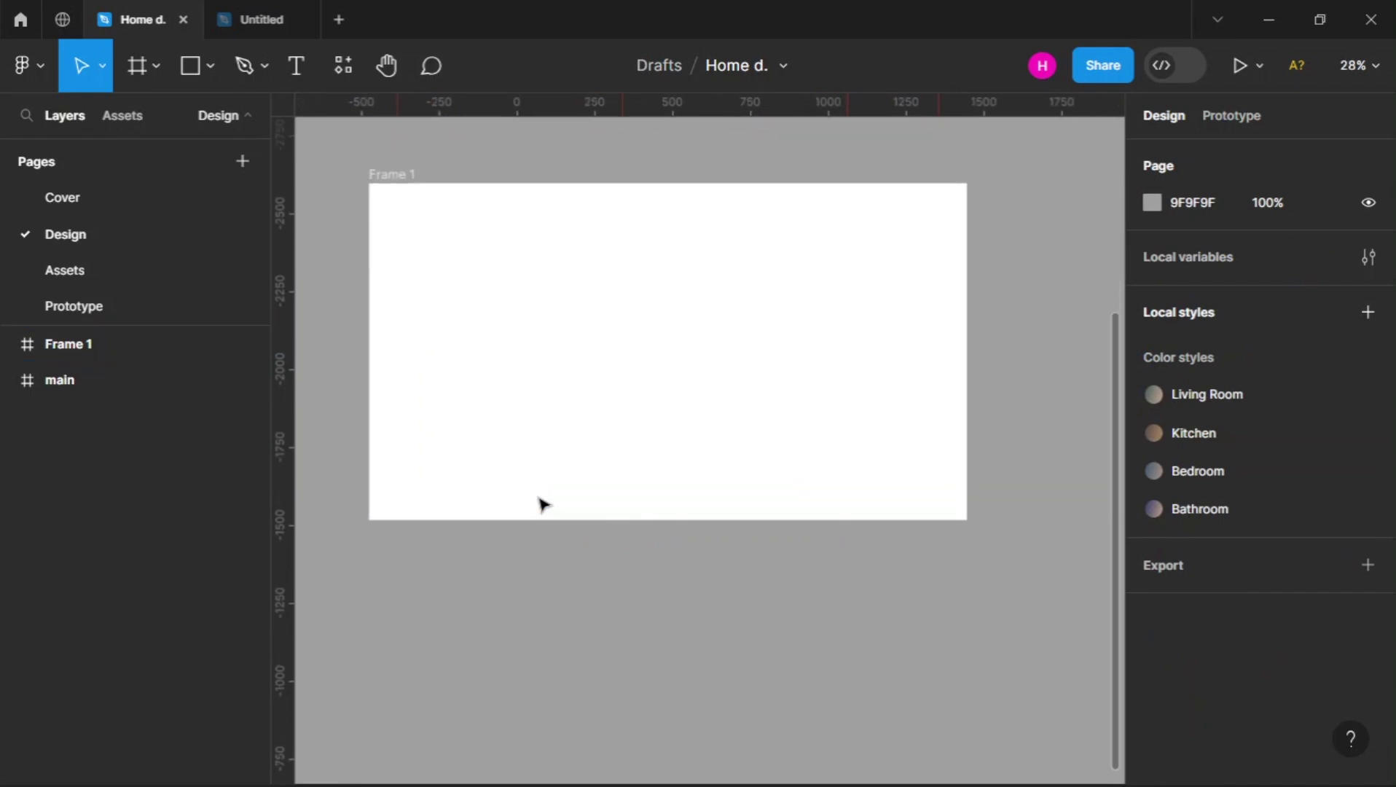
left_click(137, 128)
left_click(22, 244)
scroll(152, 527, "down", 1)
scroll(153, 528, "down", 1)
left_click_drag(198, 663, 1034, 362)
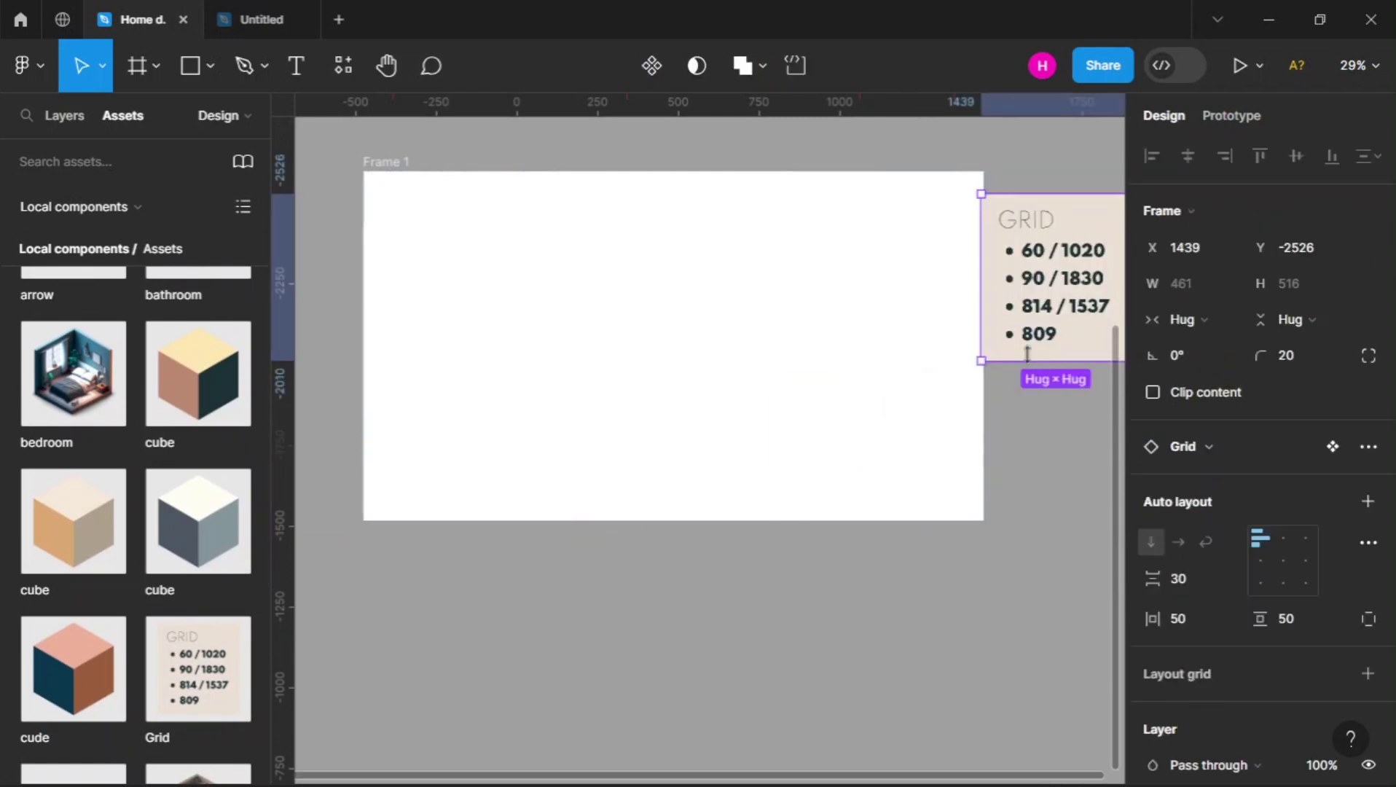
left_click_drag(1058, 223, 431, 572)
left_click(346, 554)
Move Frame 1 beside the Grid card, to X 112, Y -1438
left_click_drag(397, 170, 574, 536)
scroll(583, 548, "down", 3)
scroll(582, 548, "down", 2, "ctrl")
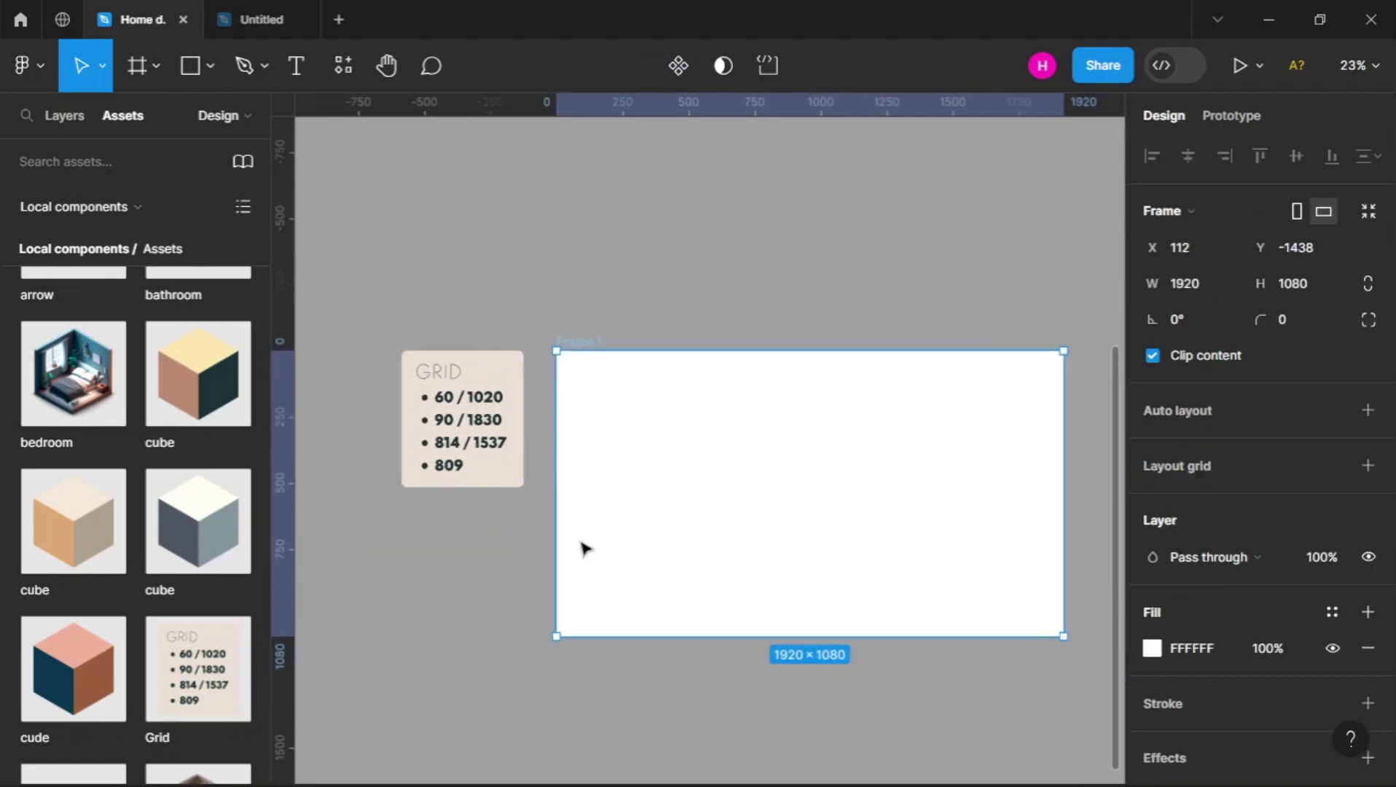
Add a horizontal guide to Frame 1 and adjust it to exactly 60
scroll(604, 438, "up", 4, "ctrl")
left_click(616, 149)
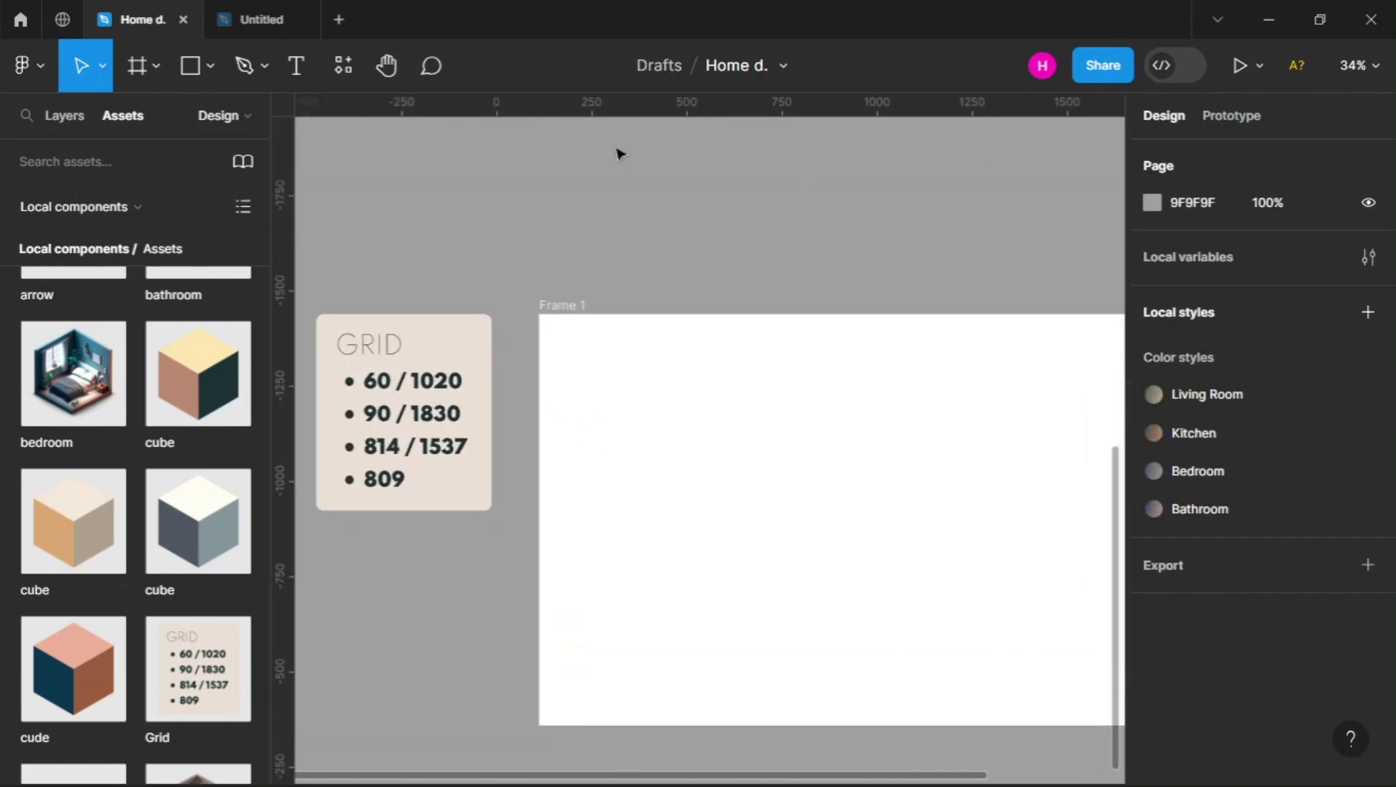
left_click_drag(631, 111, 646, 340)
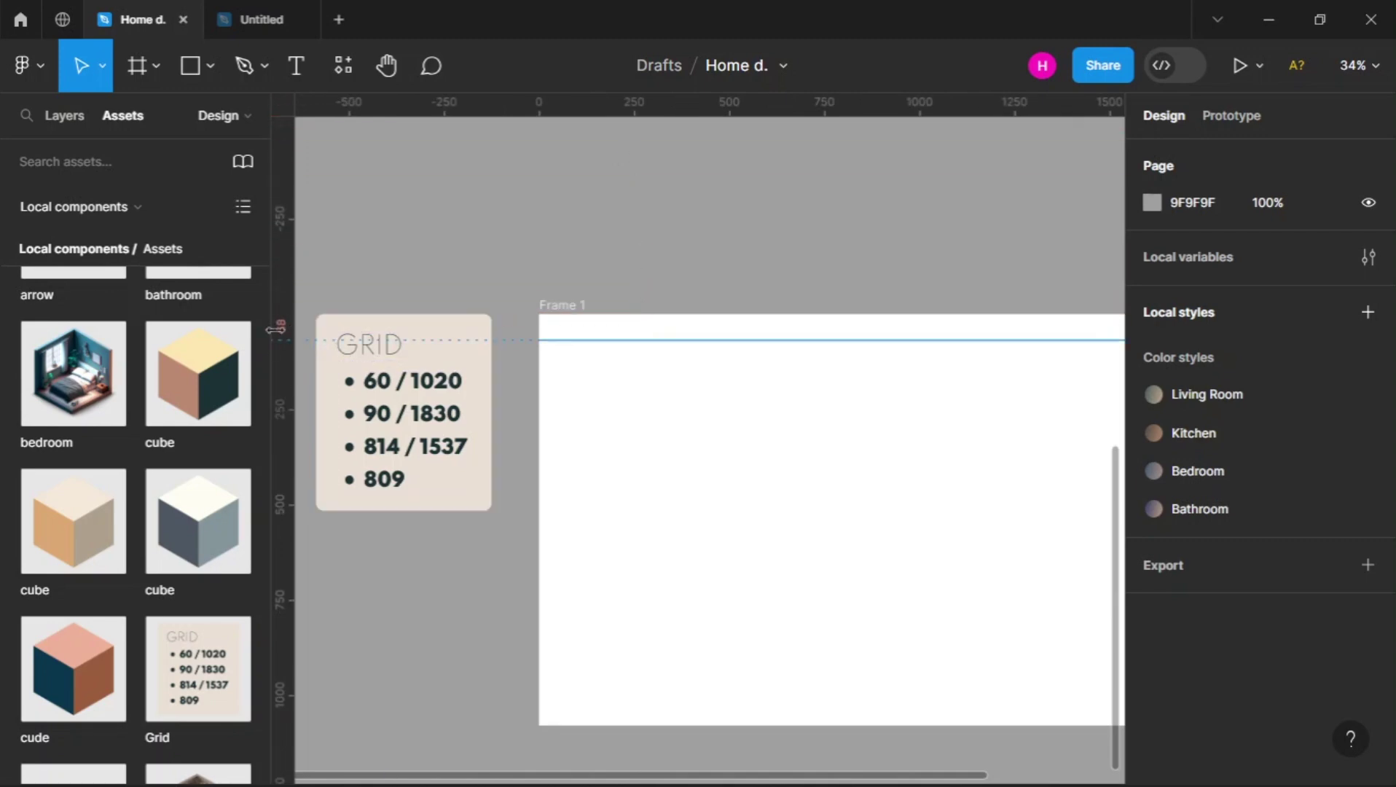
scroll(275, 330, "up", 3, "ctrl")
left_click_drag(701, 344, 700, 340)
scroll(699, 340, "down", 5, "ctrl")
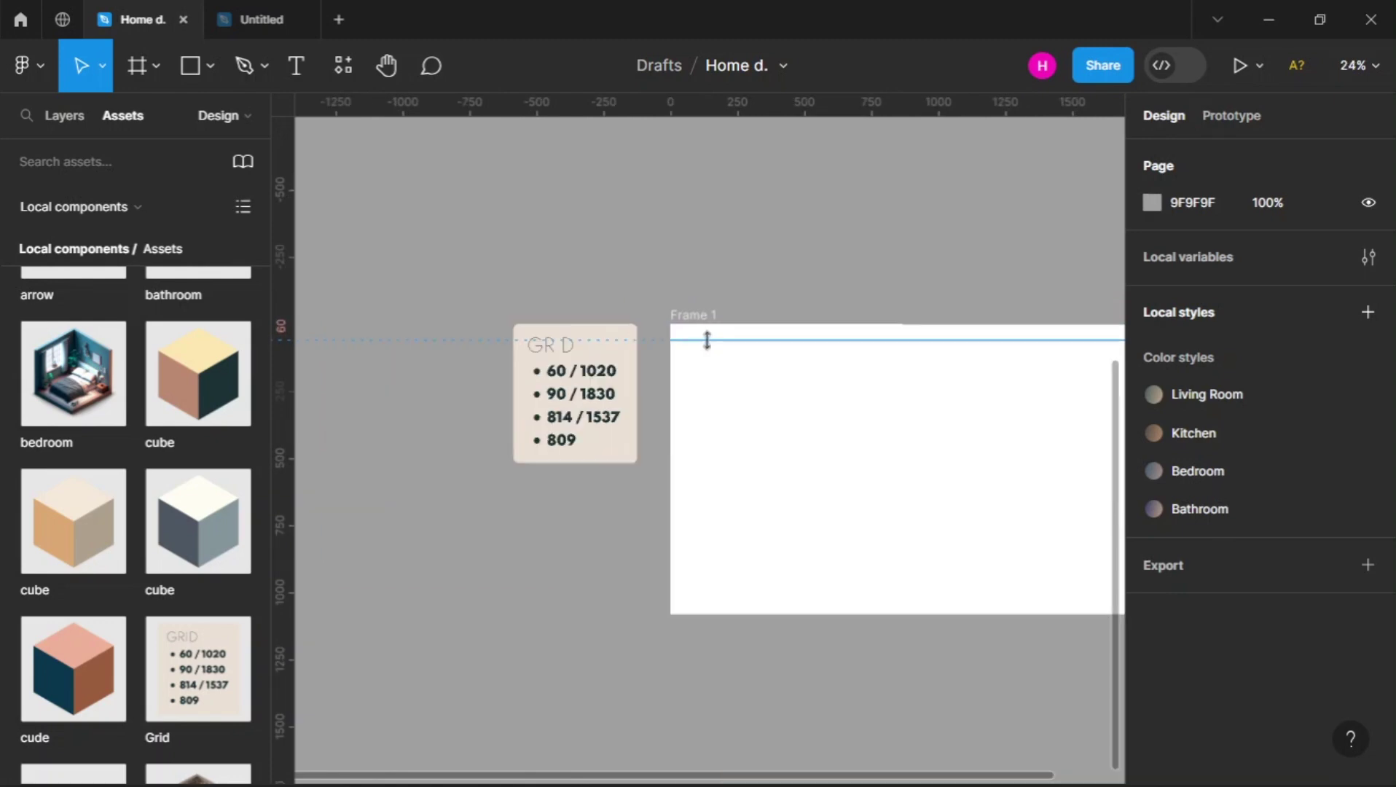
scroll(706, 340, "right", 3)
left_click(592, 280)
Add a second horizontal guide to Frame 1 at 1020
left_click_drag(630, 108, 642, 598)
left_click(518, 599)
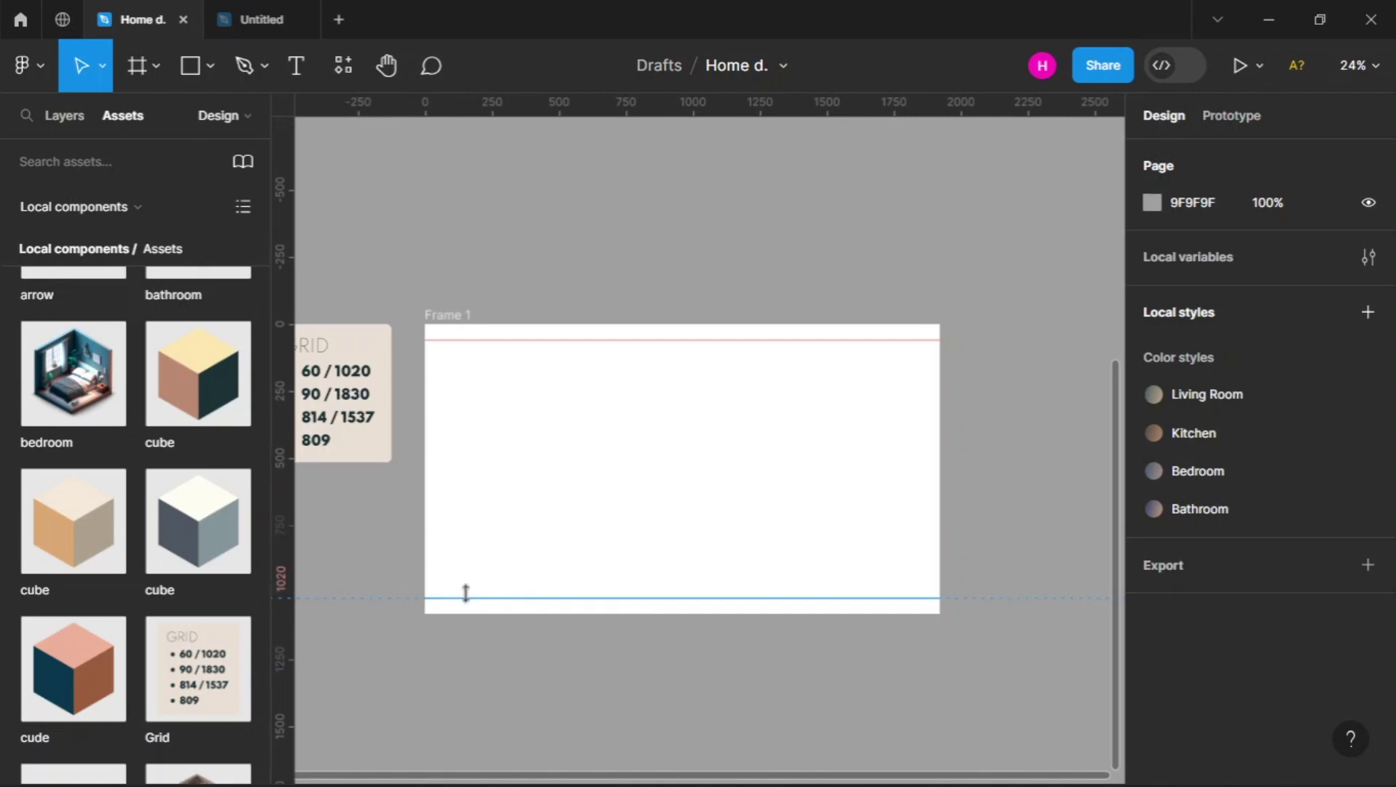
left_click(322, 421)
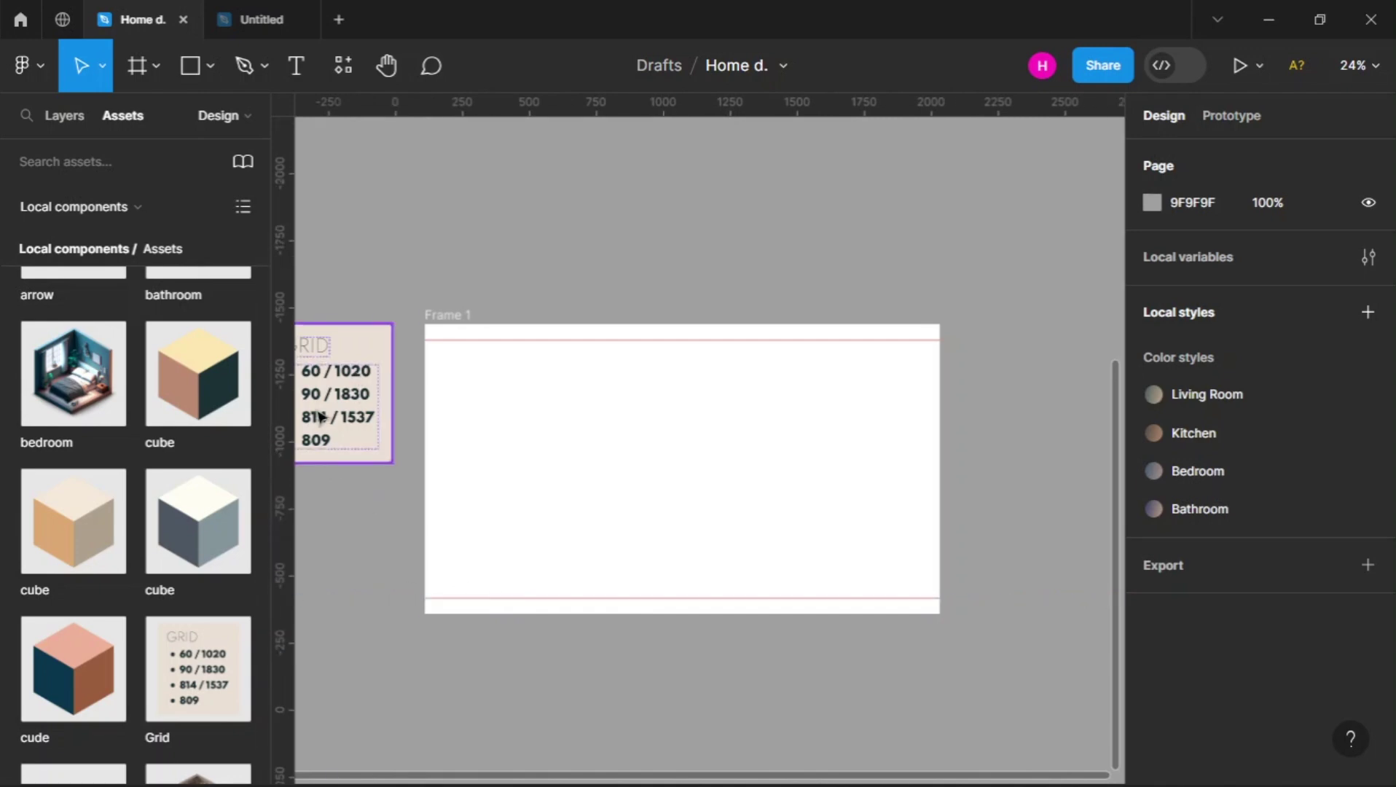
Add two vertical margin guides to Frame 1 at 90 and 1830
left_click_drag(286, 430, 451, 424)
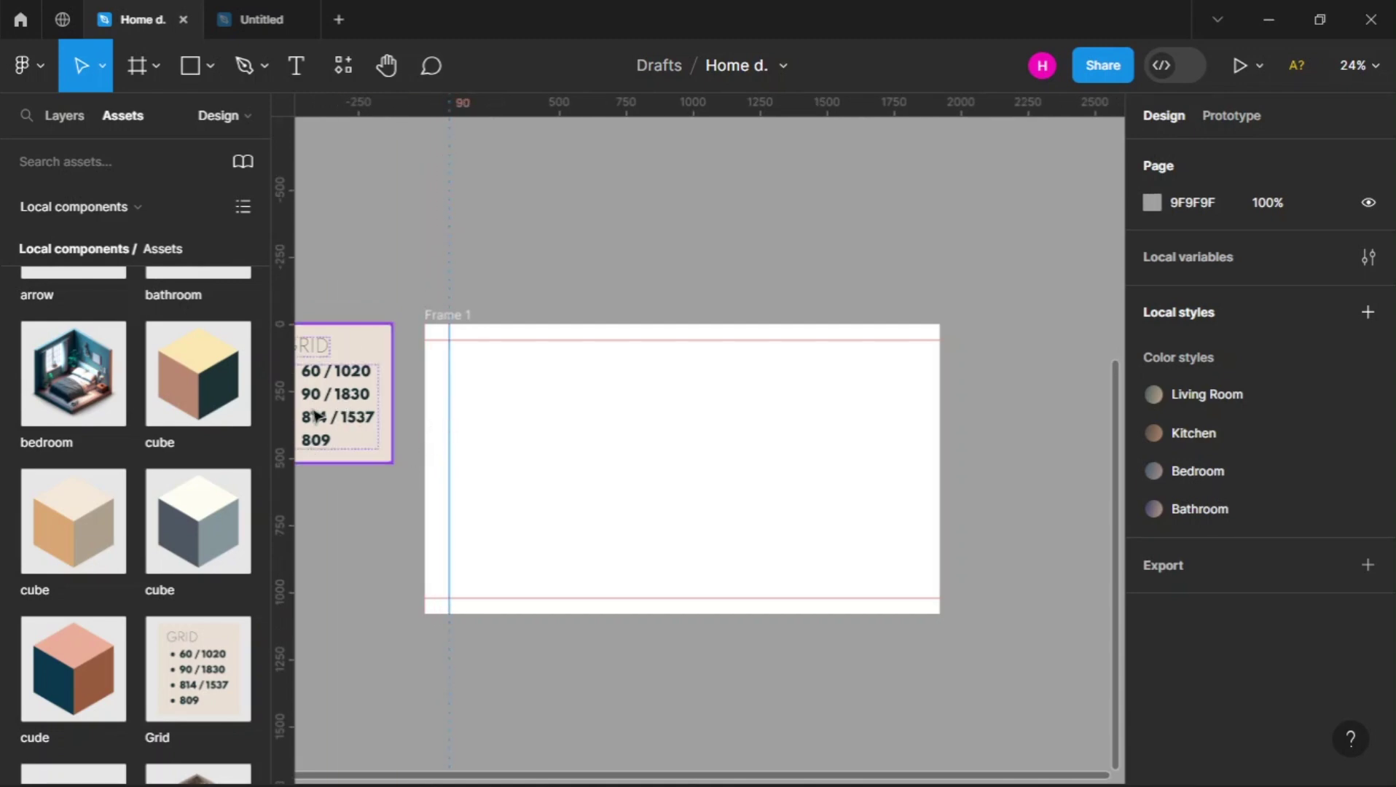
left_click_drag(286, 423, 912, 396)
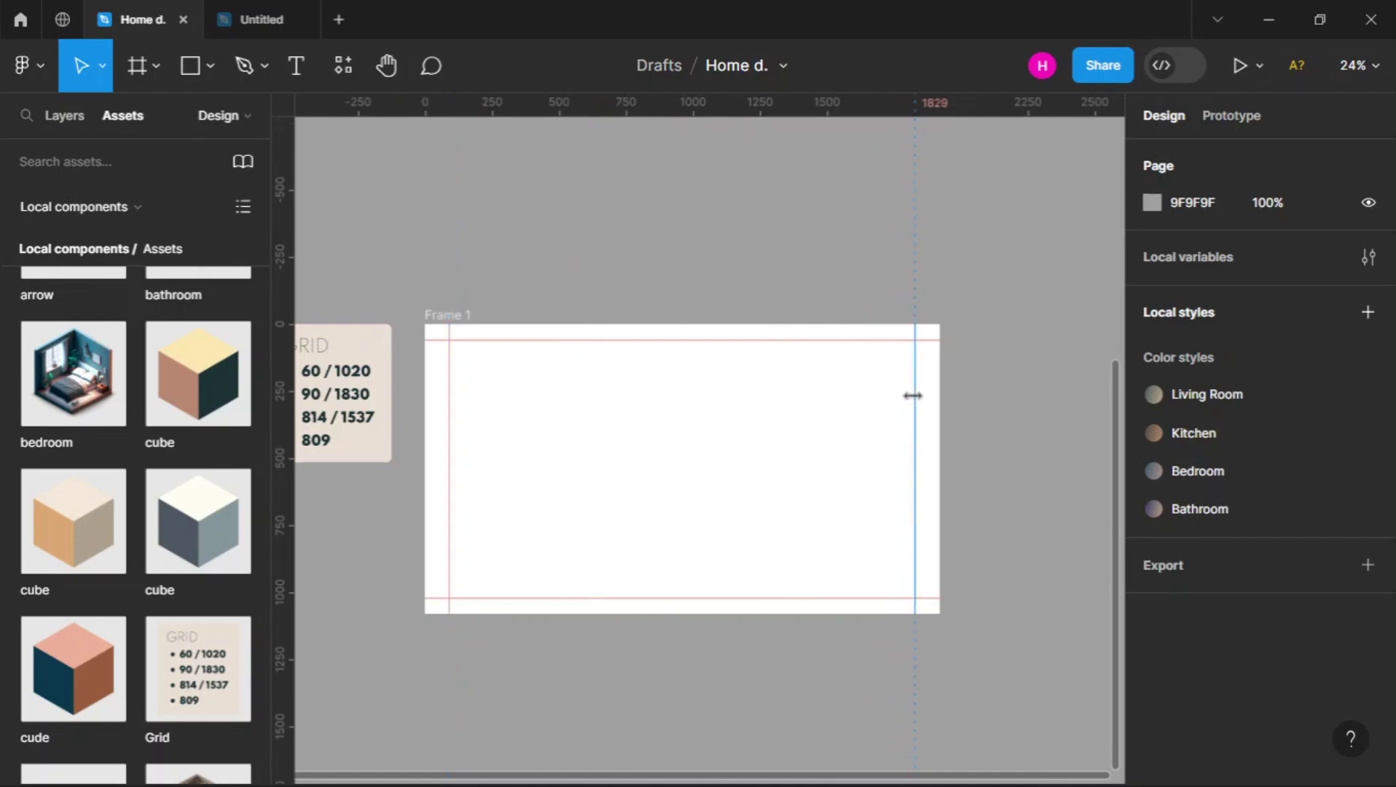
left_click_drag(913, 395, 913, 396)
left_click(591, 233)
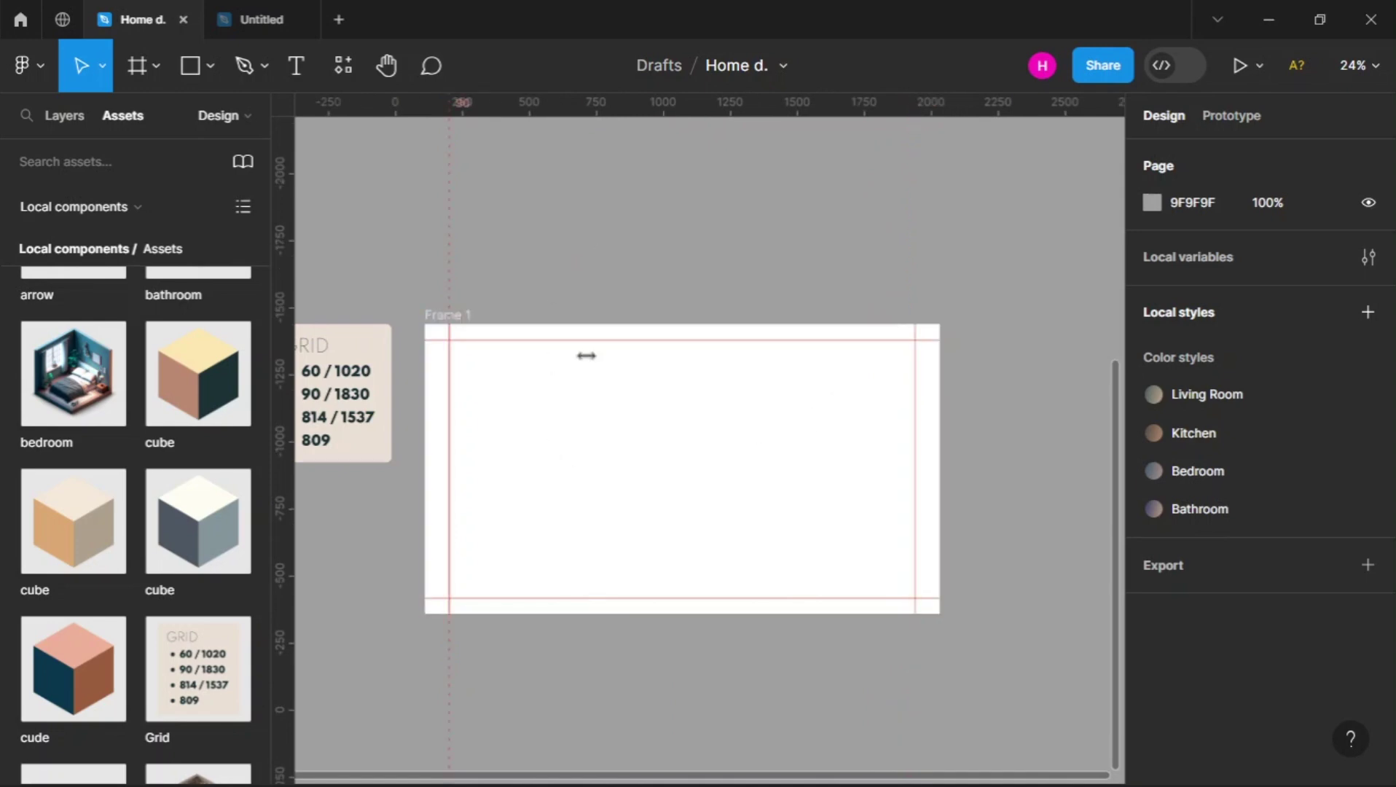
Move the main frame directly above Frame 1, aligning their left edges for guide comparison
scroll(726, 481, "down", 2, "ctrl")
scroll(596, 302, "up", 5)
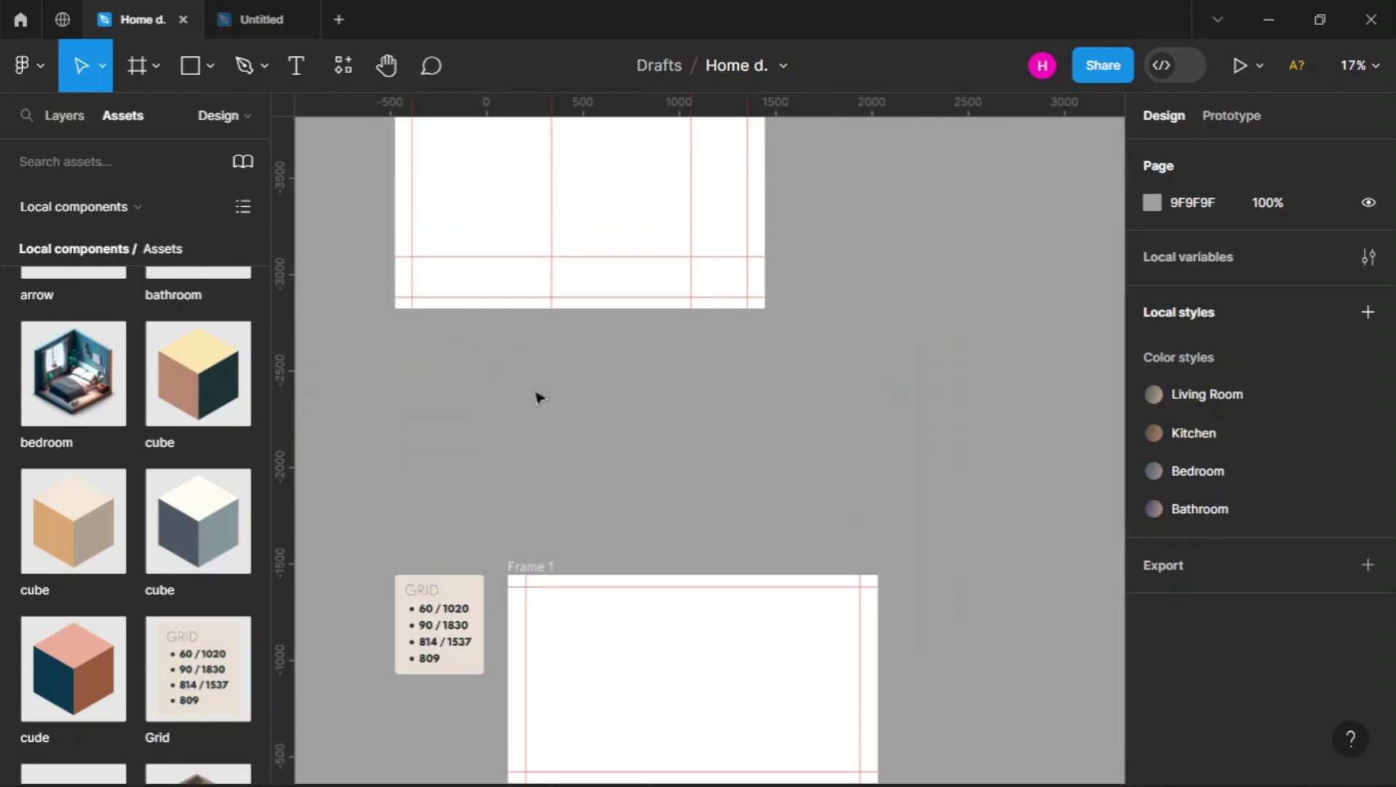
left_click_drag(418, 210, 530, 431)
scroll(530, 431, "down", 3)
scroll(568, 349, "down", 2)
left_click(467, 327)
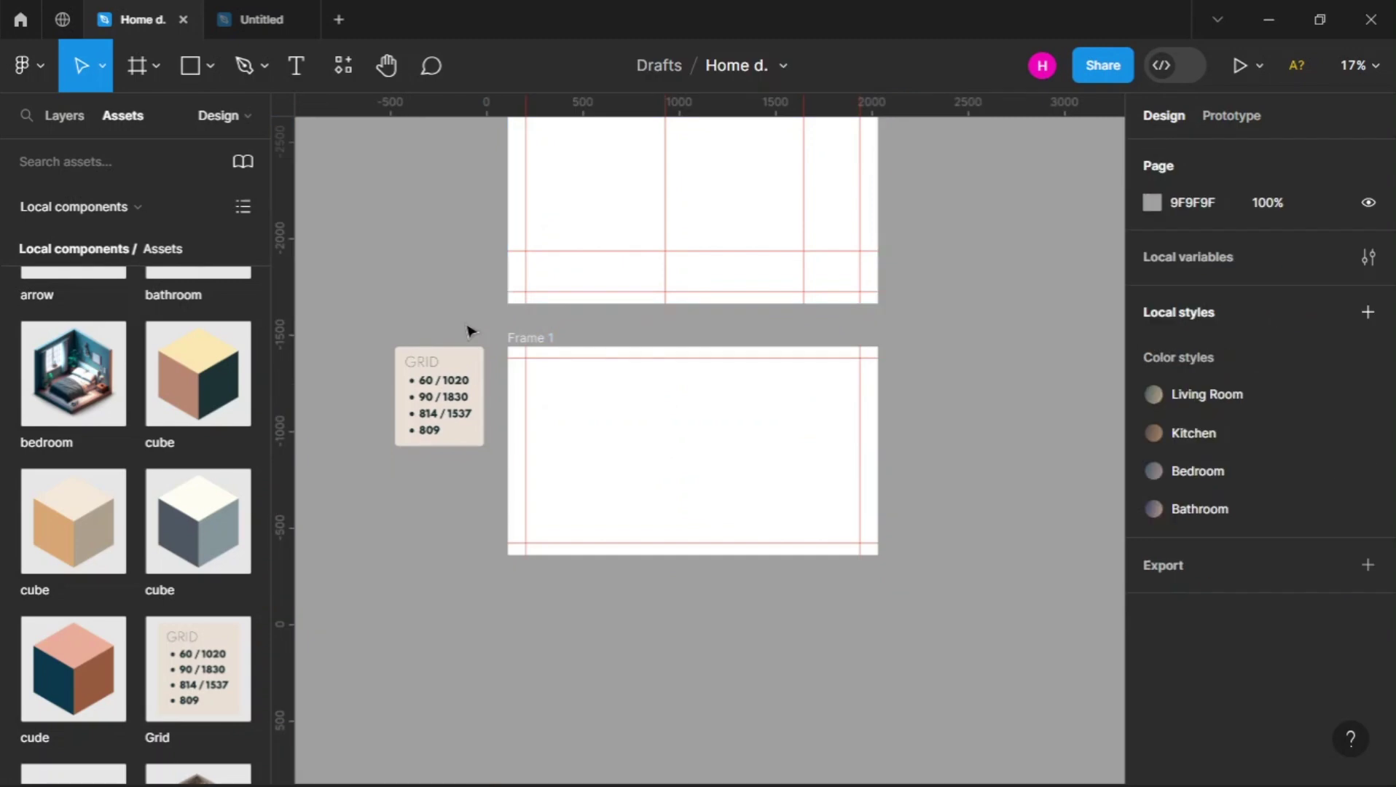
Add two vertical guides to Frame 1 at 814 and 1537, matching the main frame
scroll(618, 249, "up", 2)
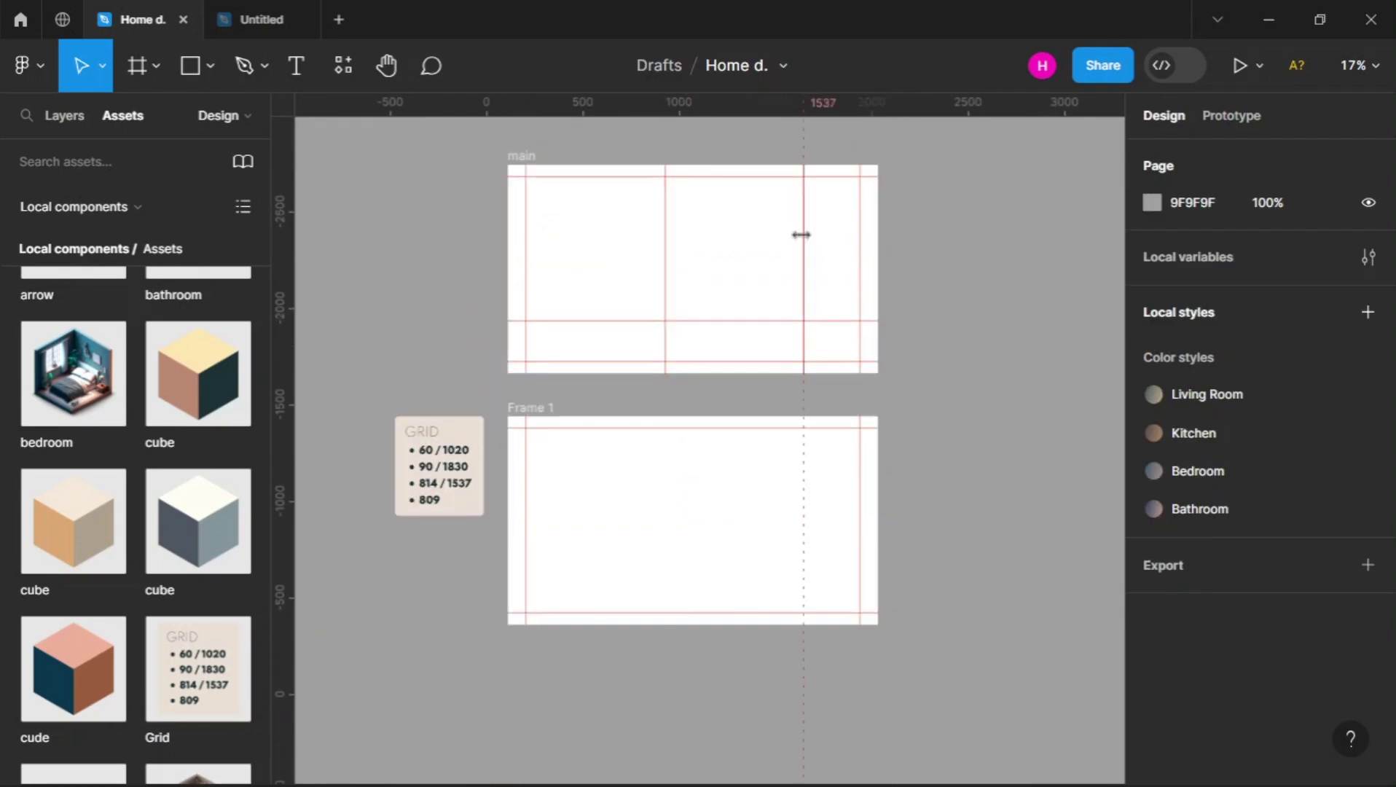
scroll(688, 244, "down", 3)
scroll(630, 249, "up", 3)
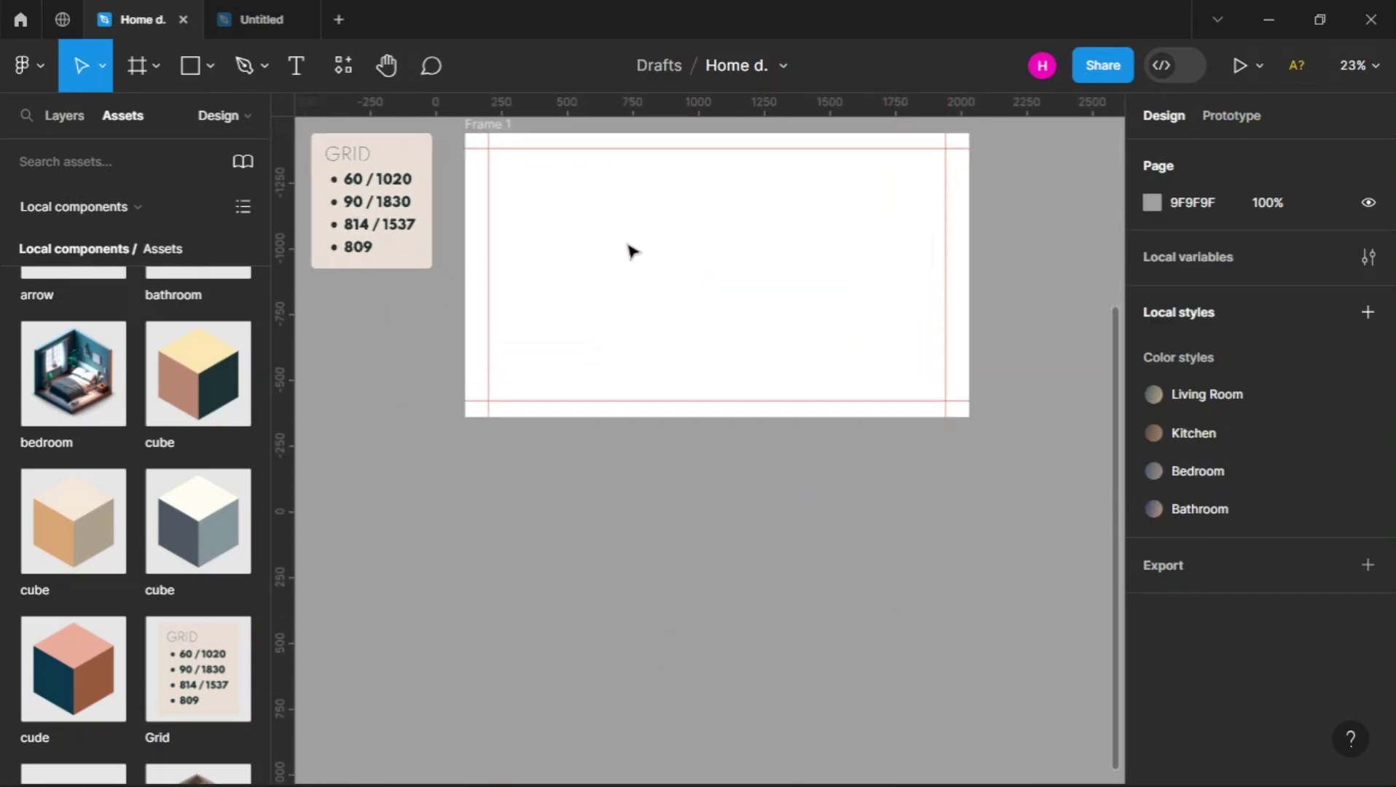
left_click_drag(287, 264, 682, 219)
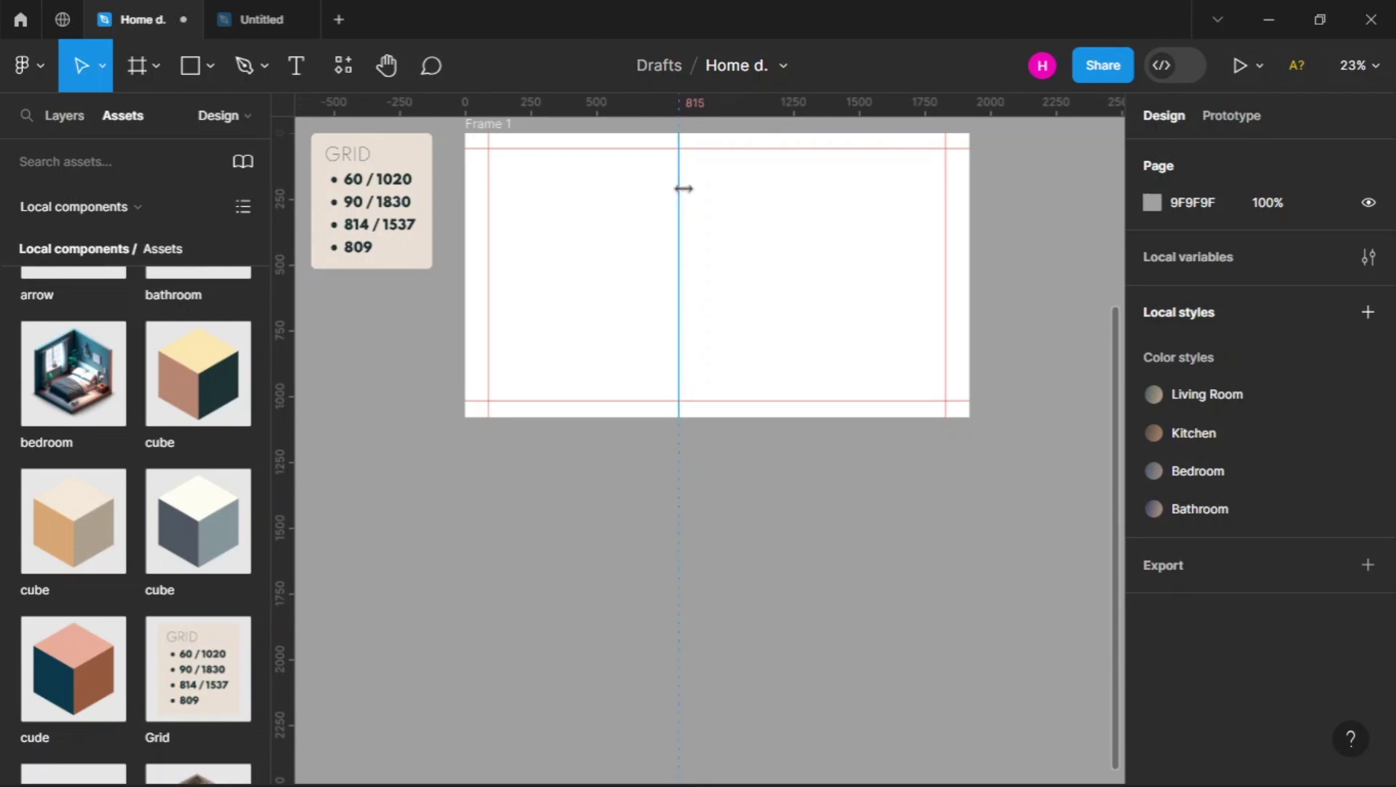
left_click_drag(287, 255, 868, 198)
Add a horizontal guide to Frame 1 and nudge it up to 809
scroll(583, 550, "up", 5)
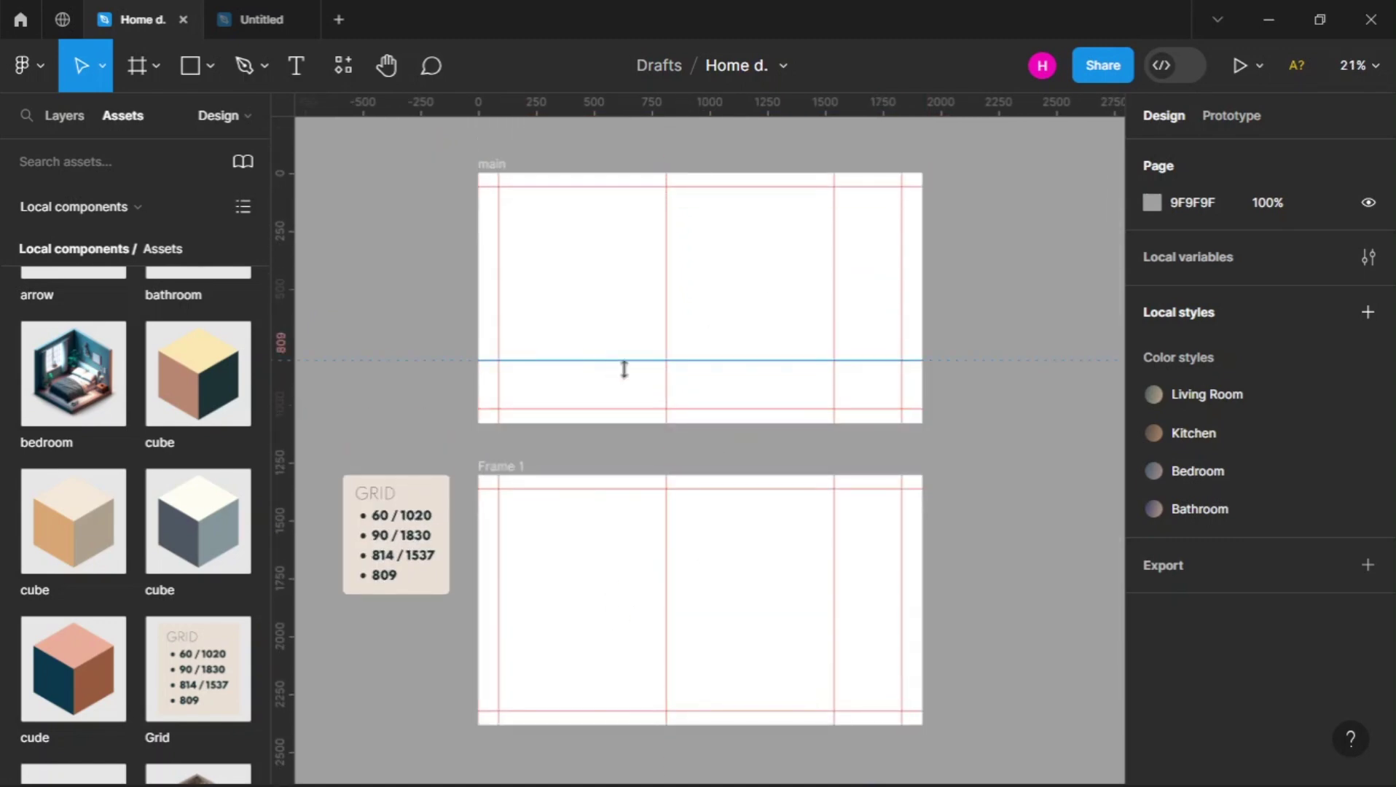
scroll(545, 545, "down", 3)
scroll(572, 375, "up", 3, "ctrl")
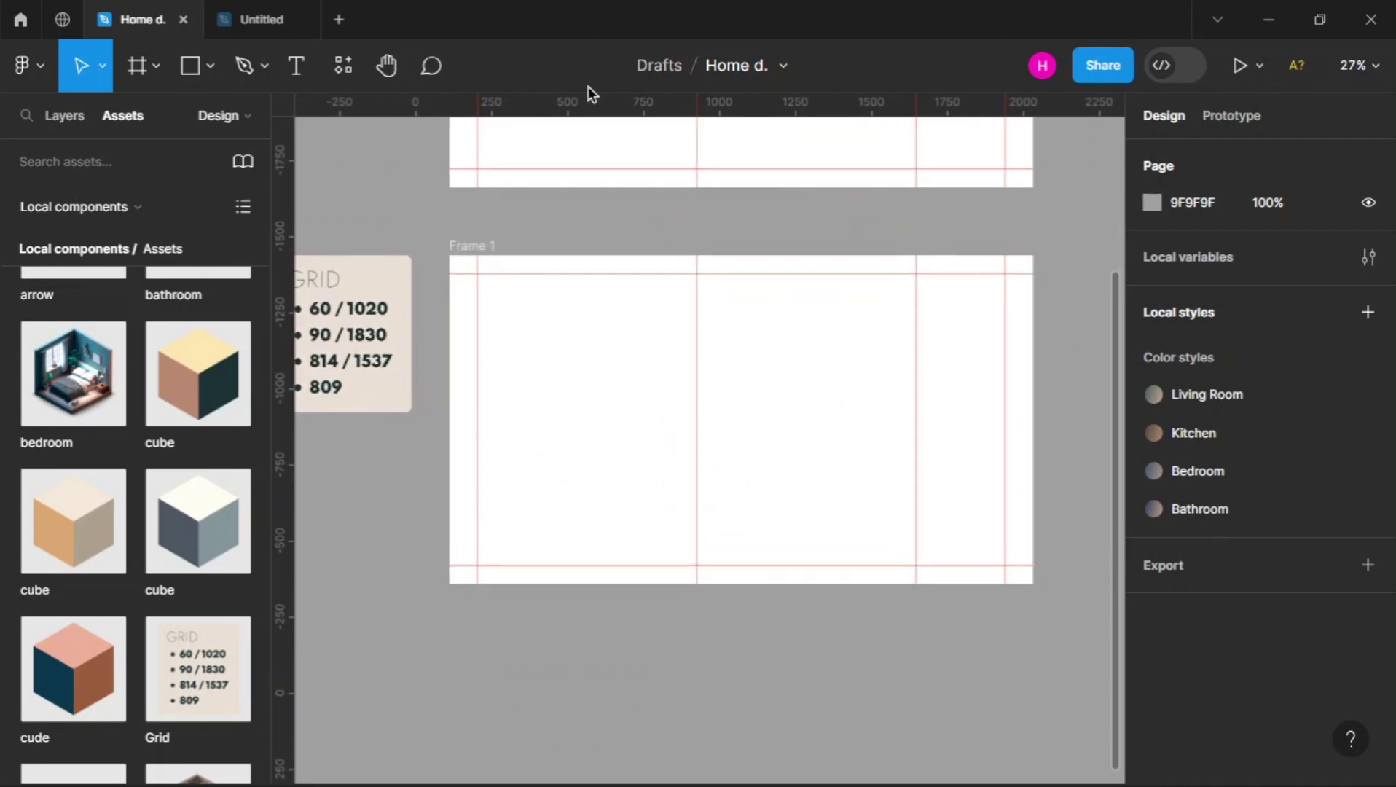
left_click_drag(589, 105, 601, 521)
key("shift+Up")
key("shift+Up")
key("shift+Up")
key("Up")
key("Up")
key("Up")
key("Up")
left_click(601, 608)
Delete the main frame, leaving Frame 1 and the Grid card on the page
scroll(601, 607, "down", 2)
scroll(685, 368, "down", 1)
scroll(679, 370, "up", 4)
scroll(679, 370, "down", 1)
scroll(679, 370, "up", 1)
left_click(522, 166)
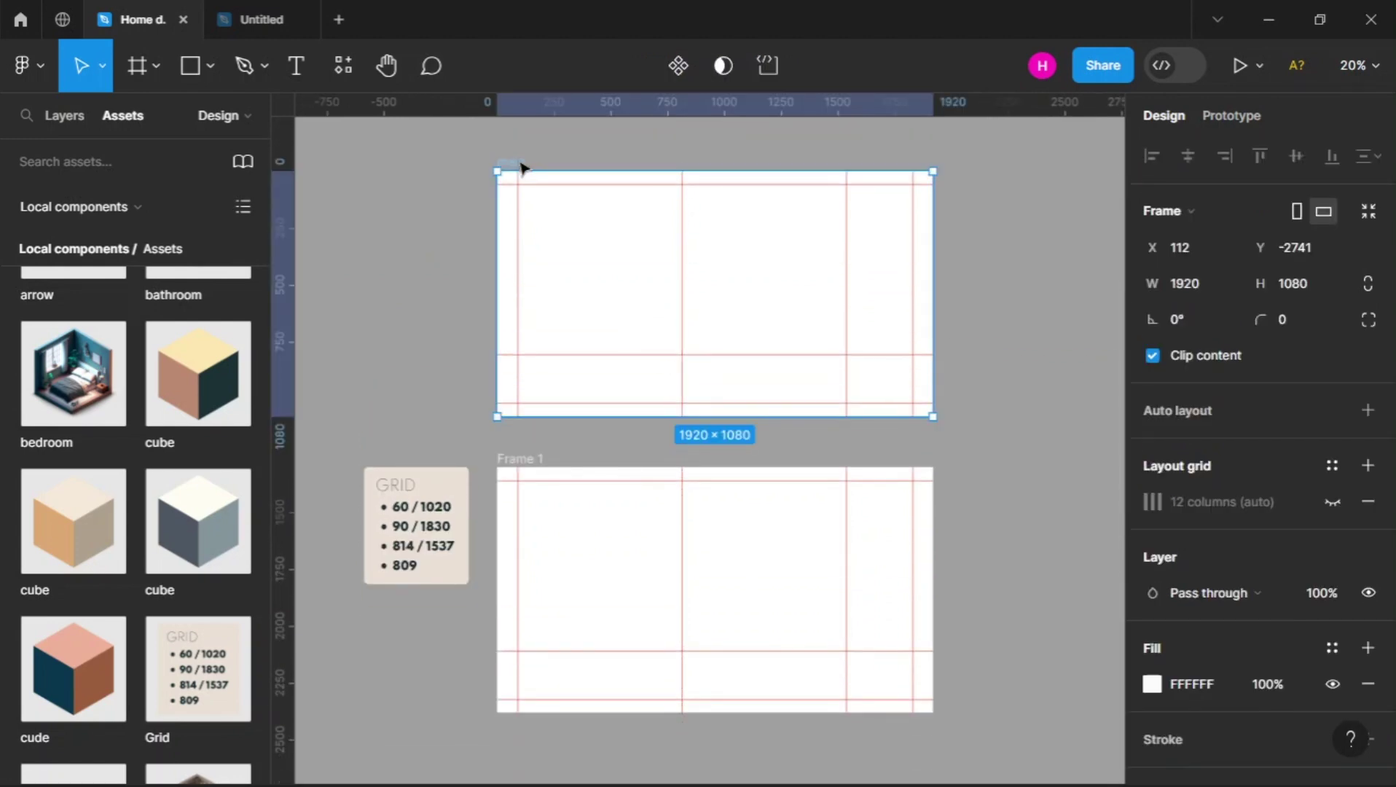
key("Delete")
scroll(607, 384, "down", 4)
scroll(607, 386, "up", 3)
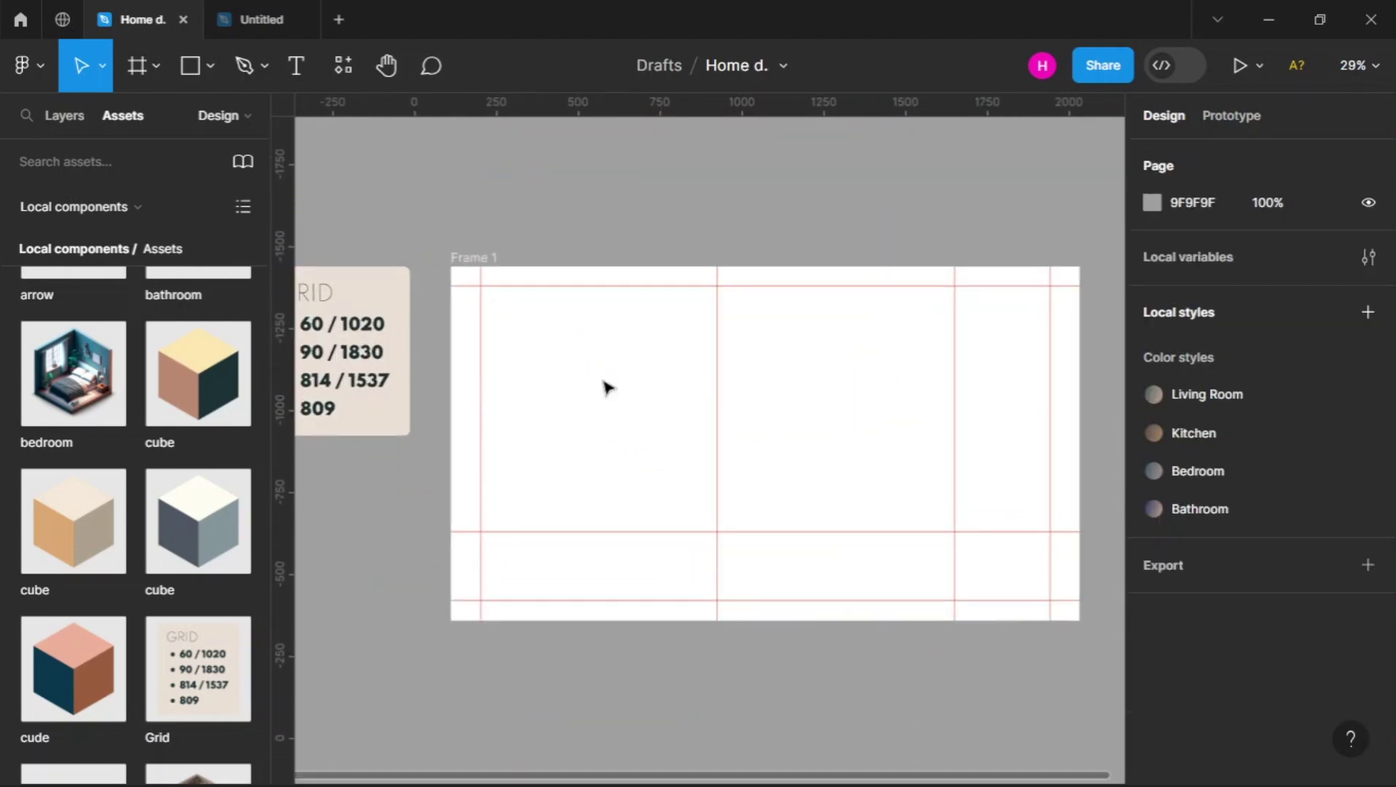
Delete the Grid card beside Frame 1
left_click(368, 297)
key("Delete")
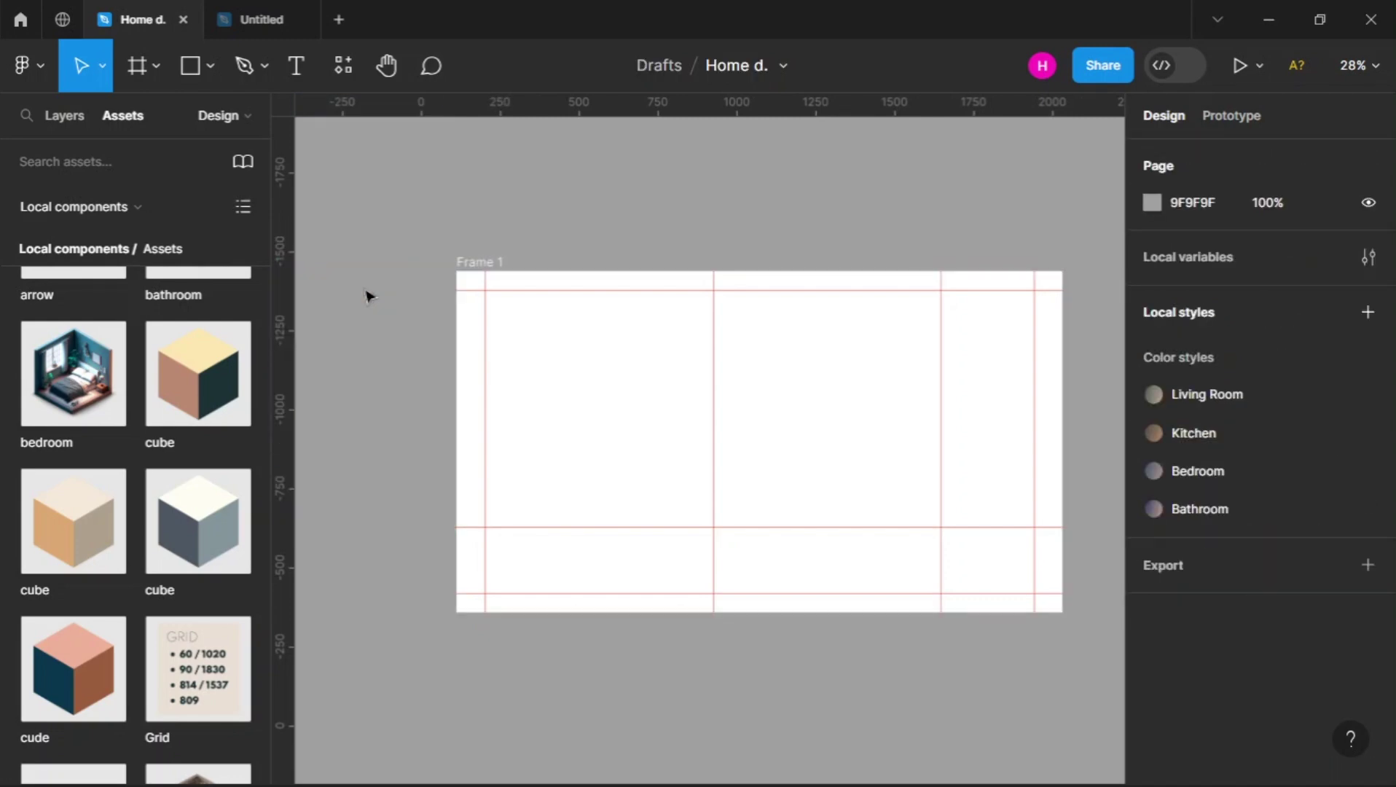
scroll(717, 368, "up", 1)
scroll(717, 367, "left", 3)
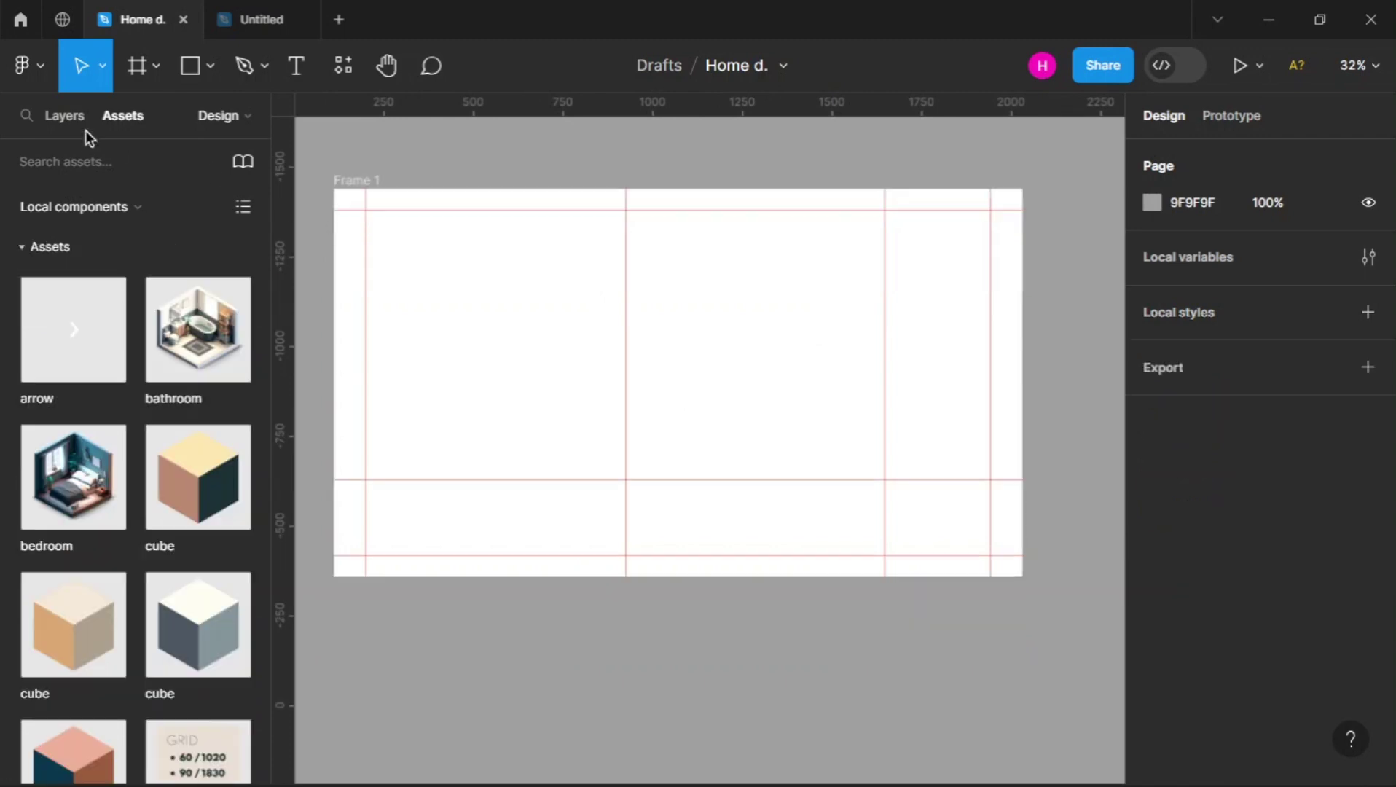
On the Assets page, save the gradient of the second Color Palette swatch as a color style named "kitchen"
left_click(64, 117)
left_click(73, 270)
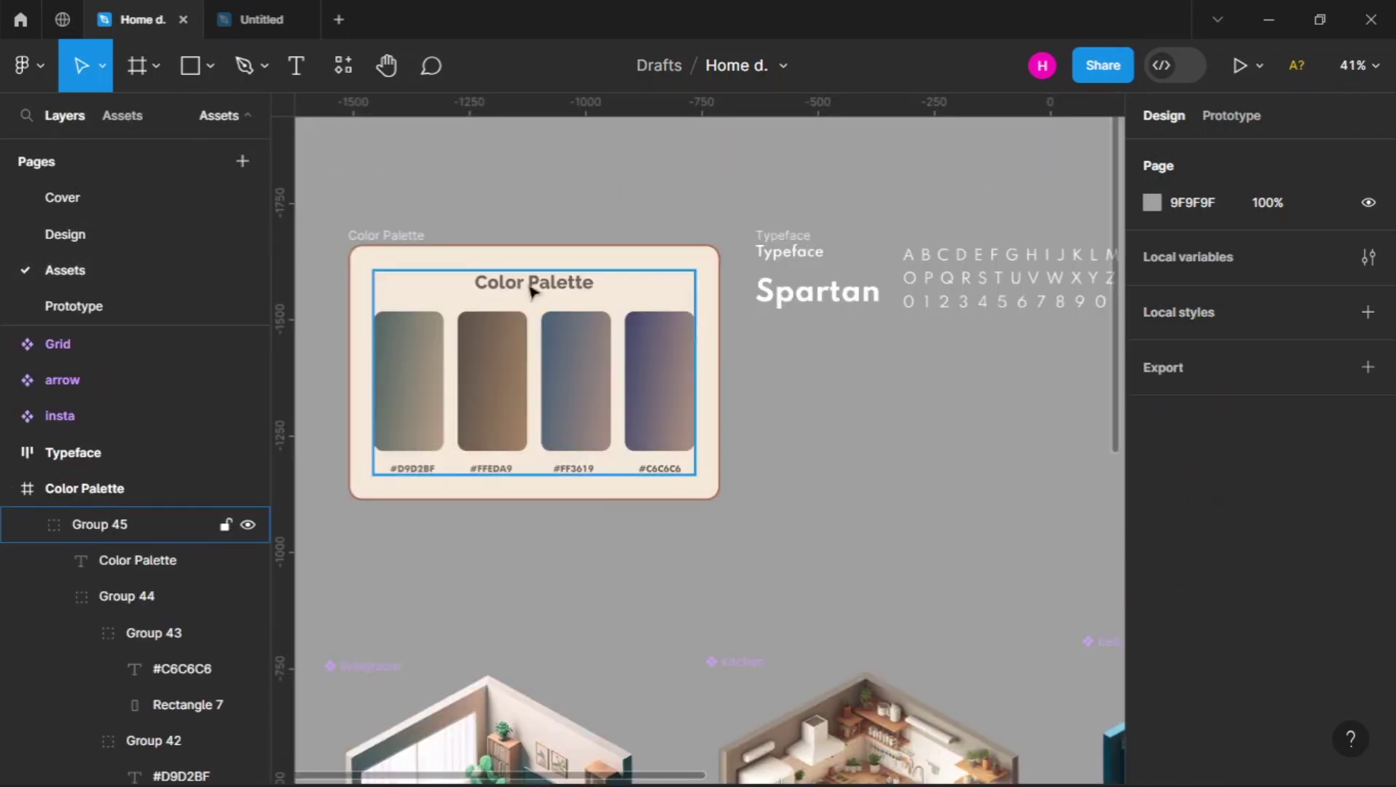
left_click(411, 241)
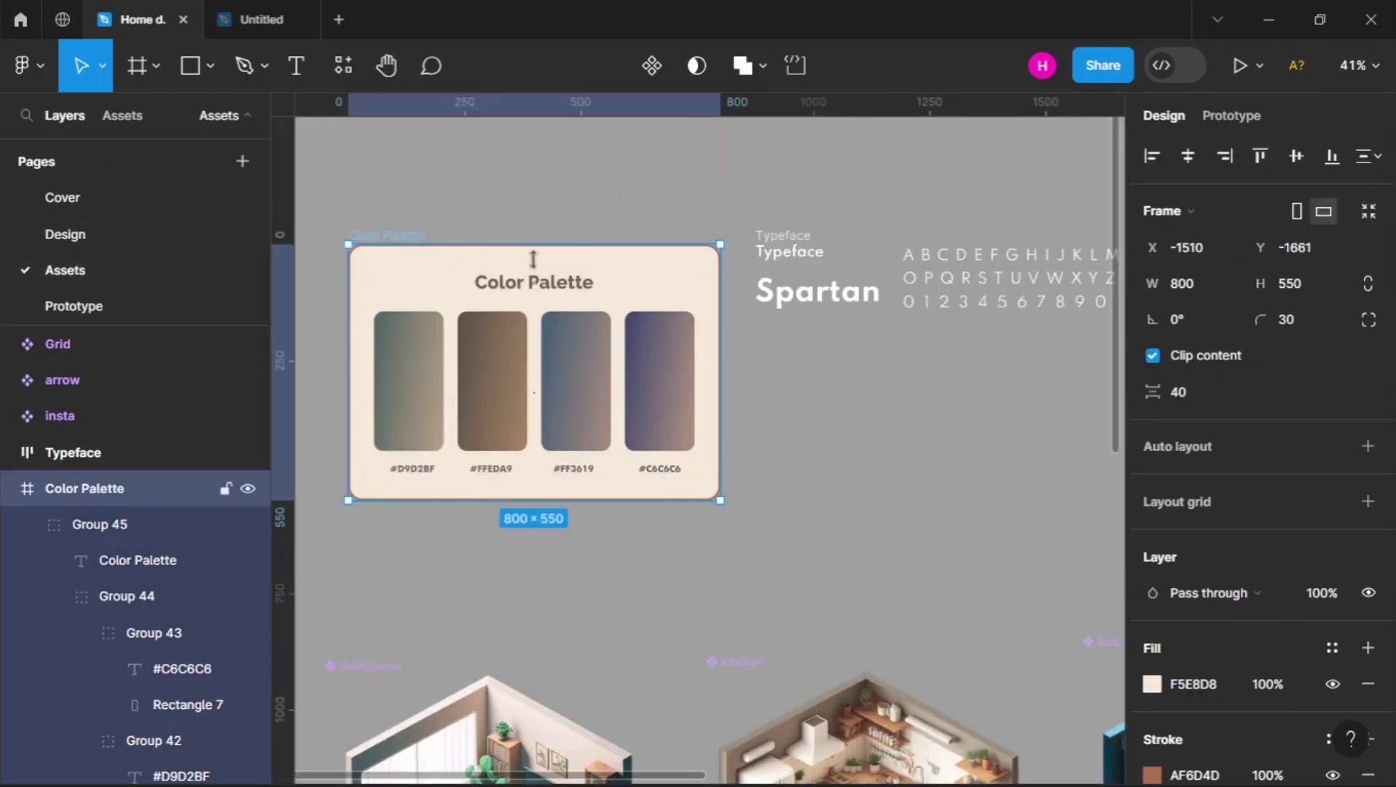
left_click(607, 542)
scroll(607, 542, "down", 1)
scroll(607, 542, "up", 4)
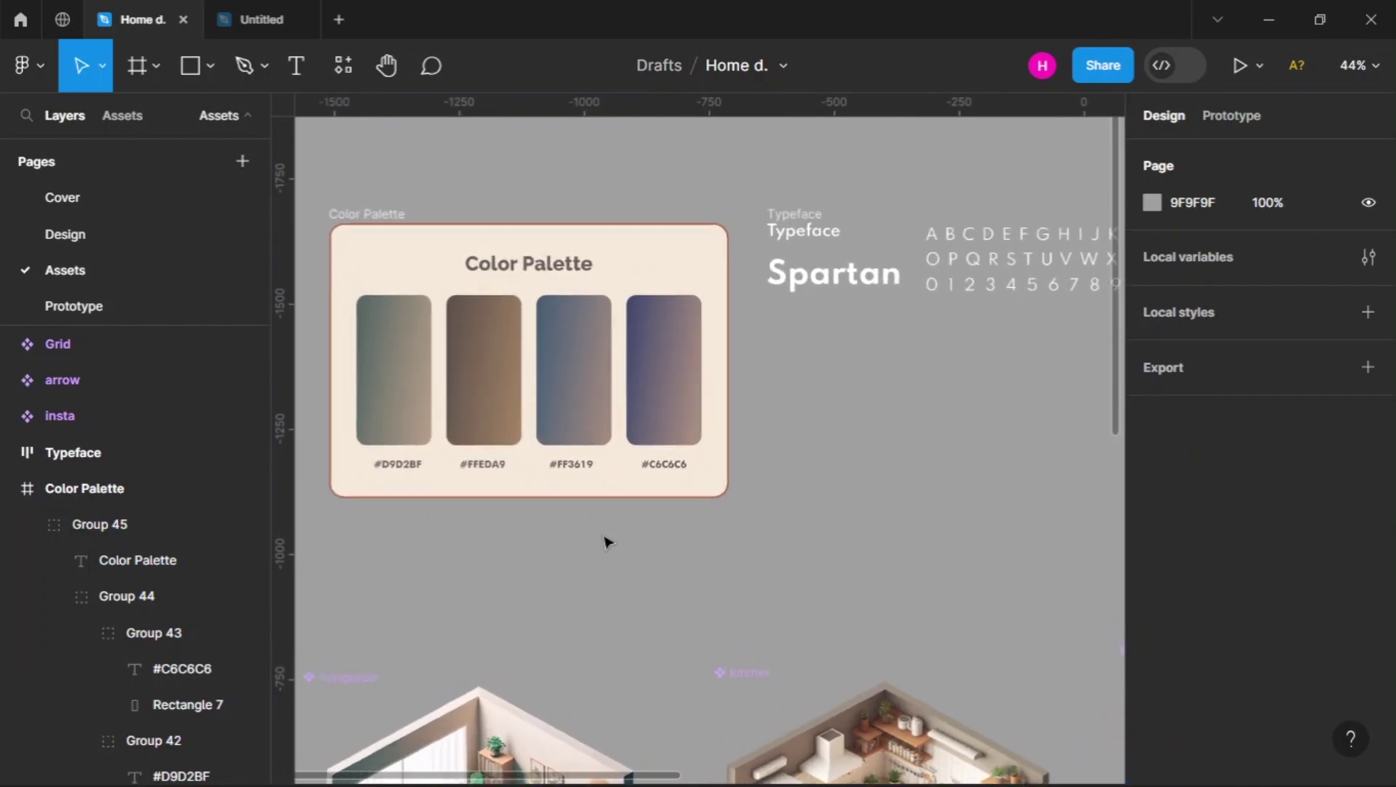
left_click(495, 384, "ctrl")
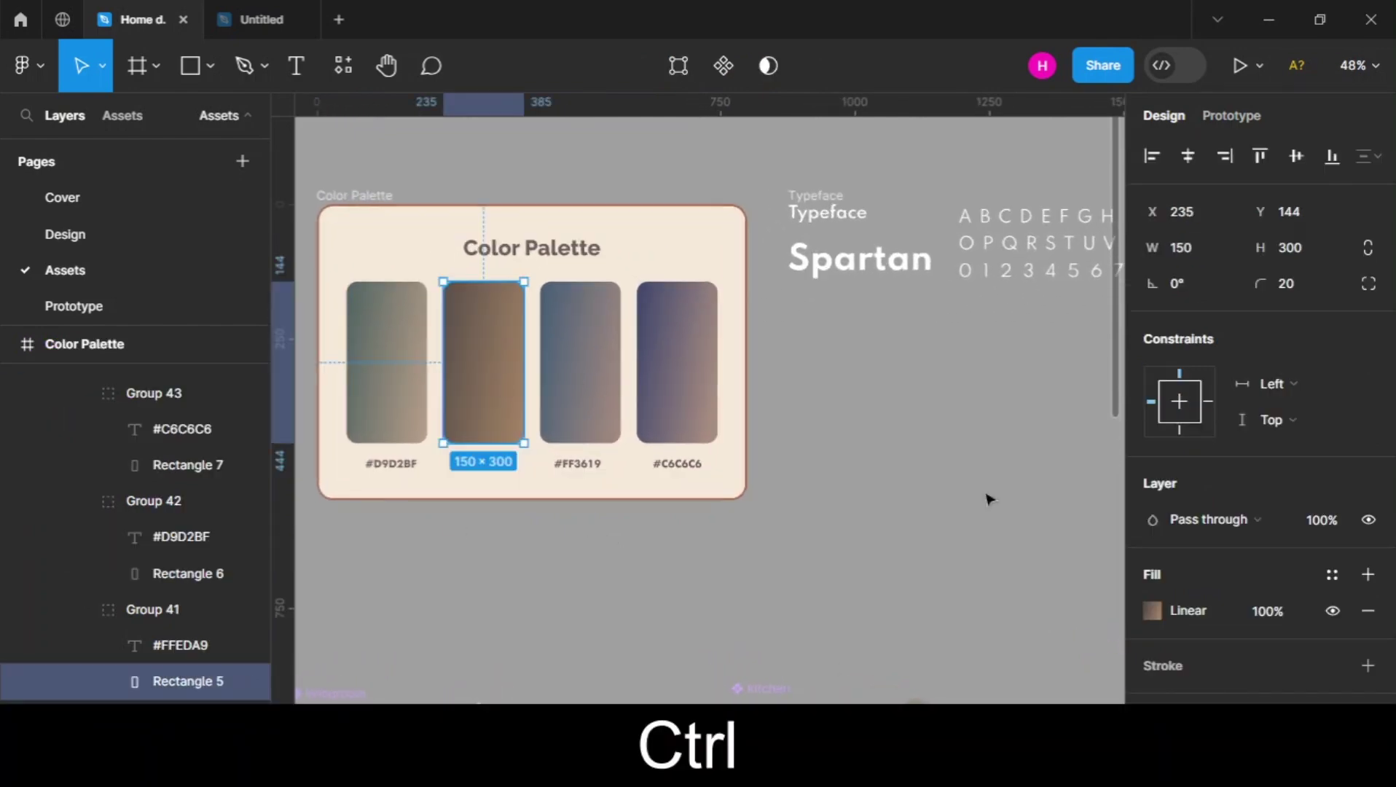
left_click(1332, 577)
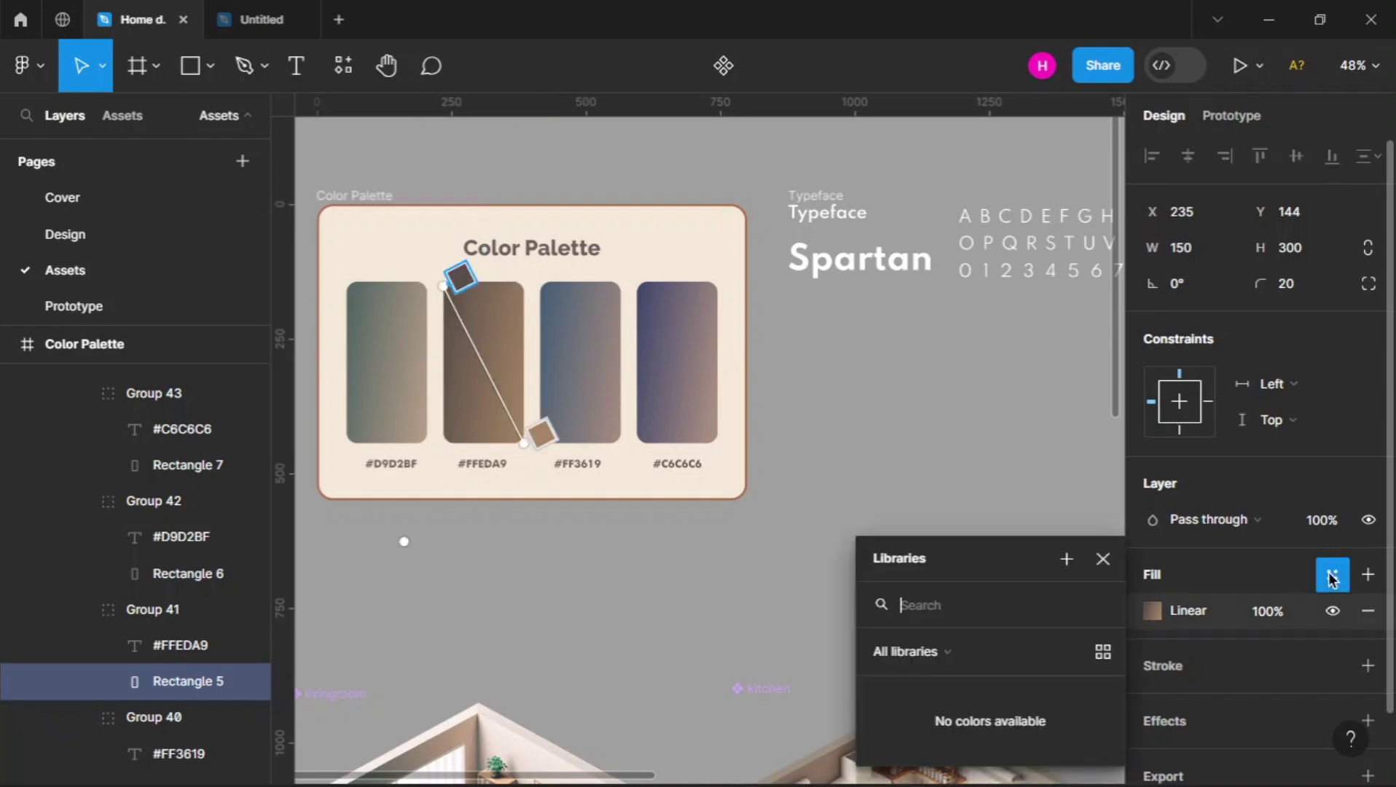
left_click(1066, 559)
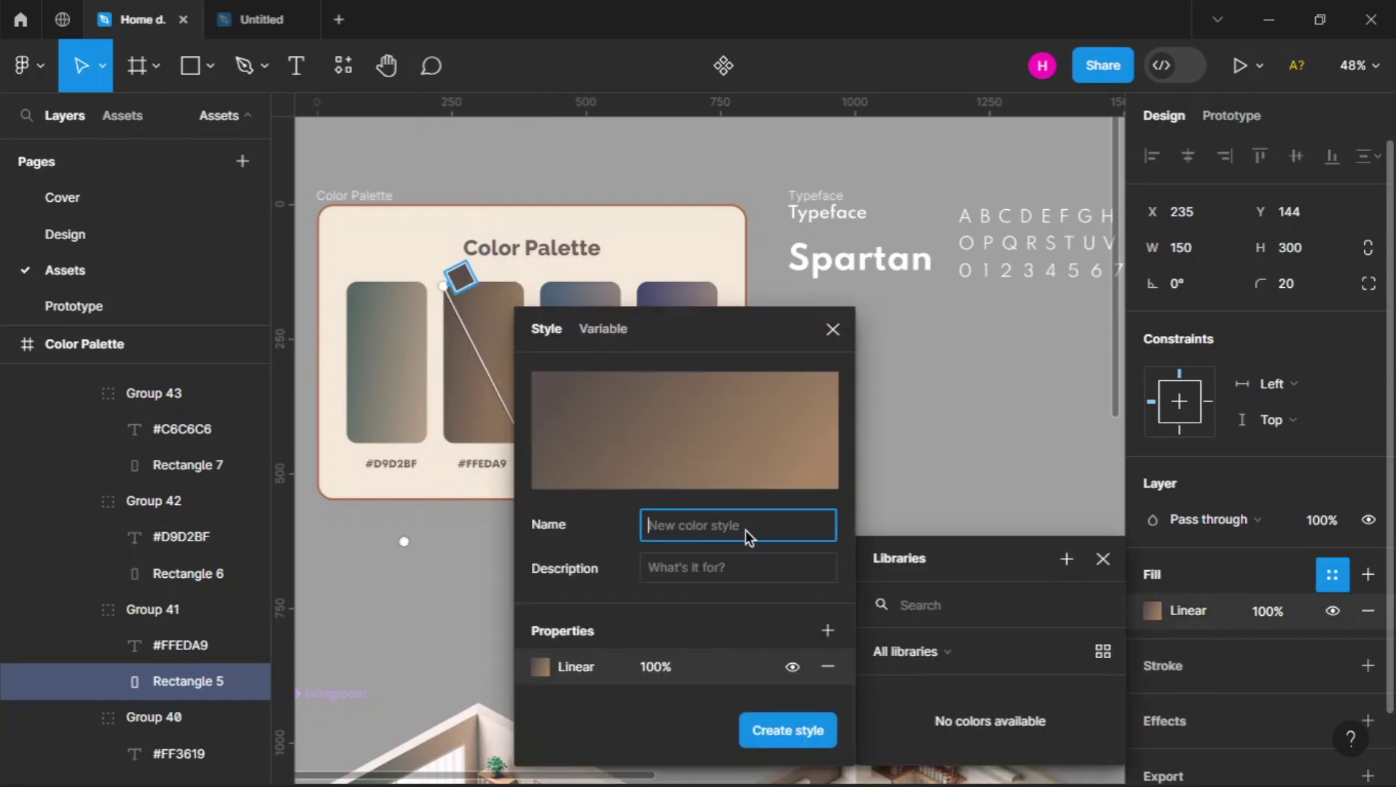
type("kitchen")
left_click(778, 727)
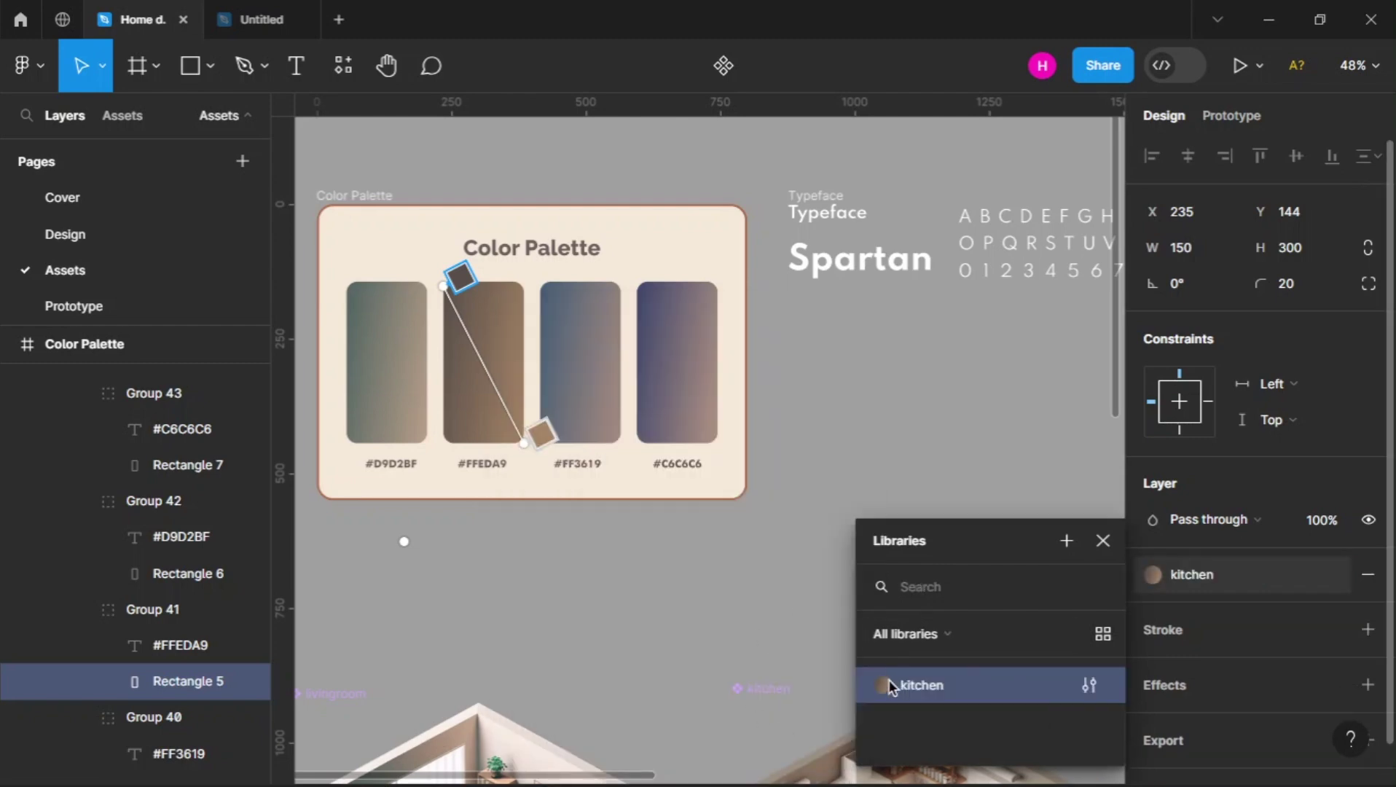
left_click(1103, 541)
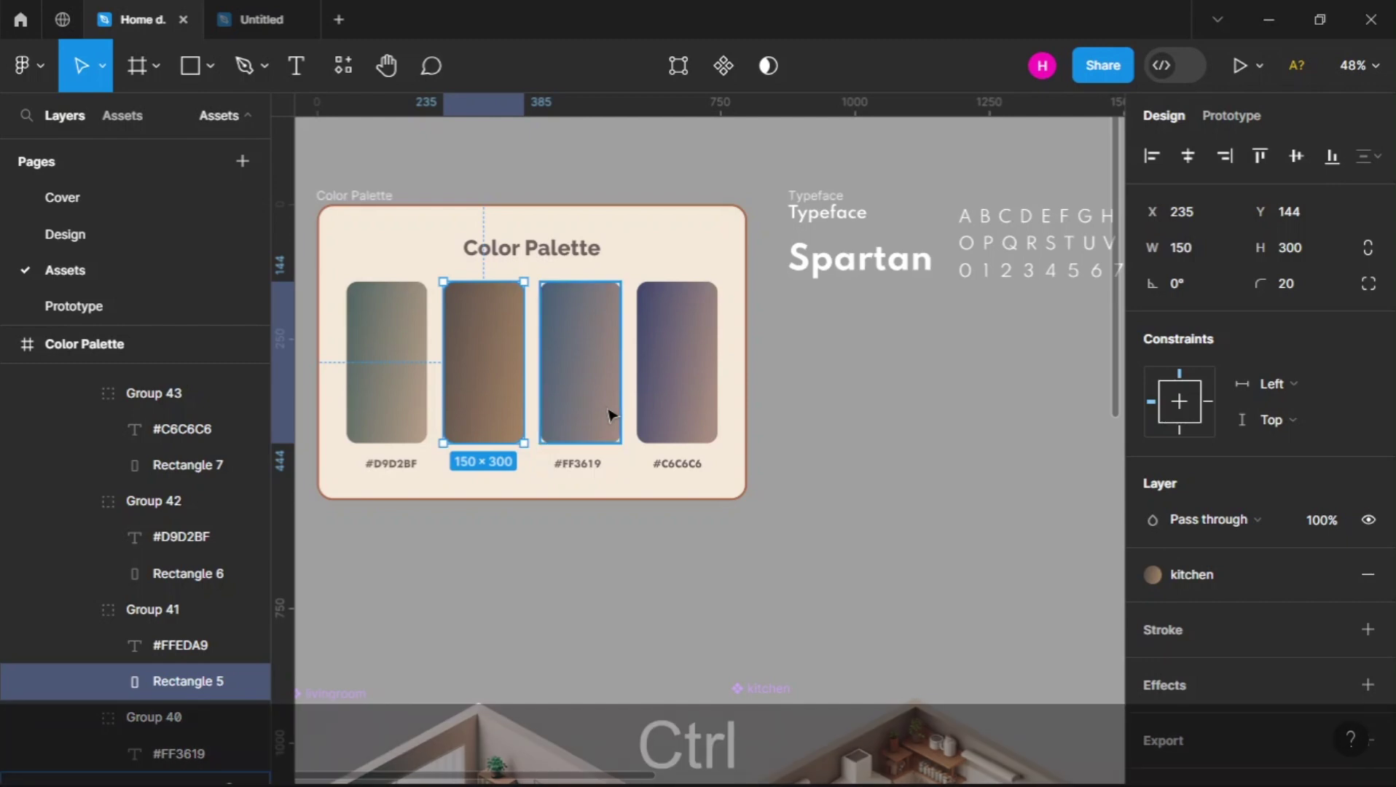
Save the blue gradient of the third Color Palette swatch as a color style named "bedroom"
left_click(611, 415, "ctrl")
left_click(1331, 575)
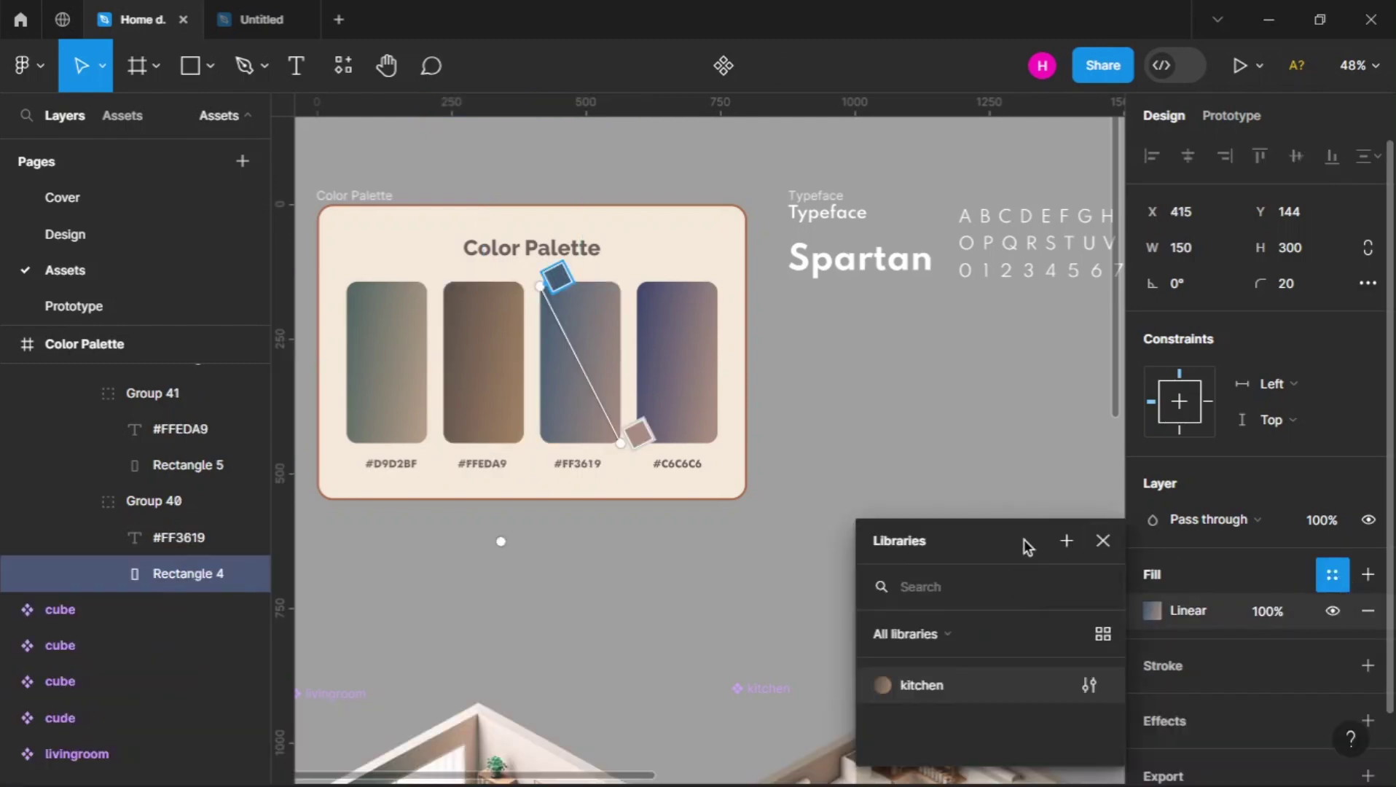
left_click(1064, 541)
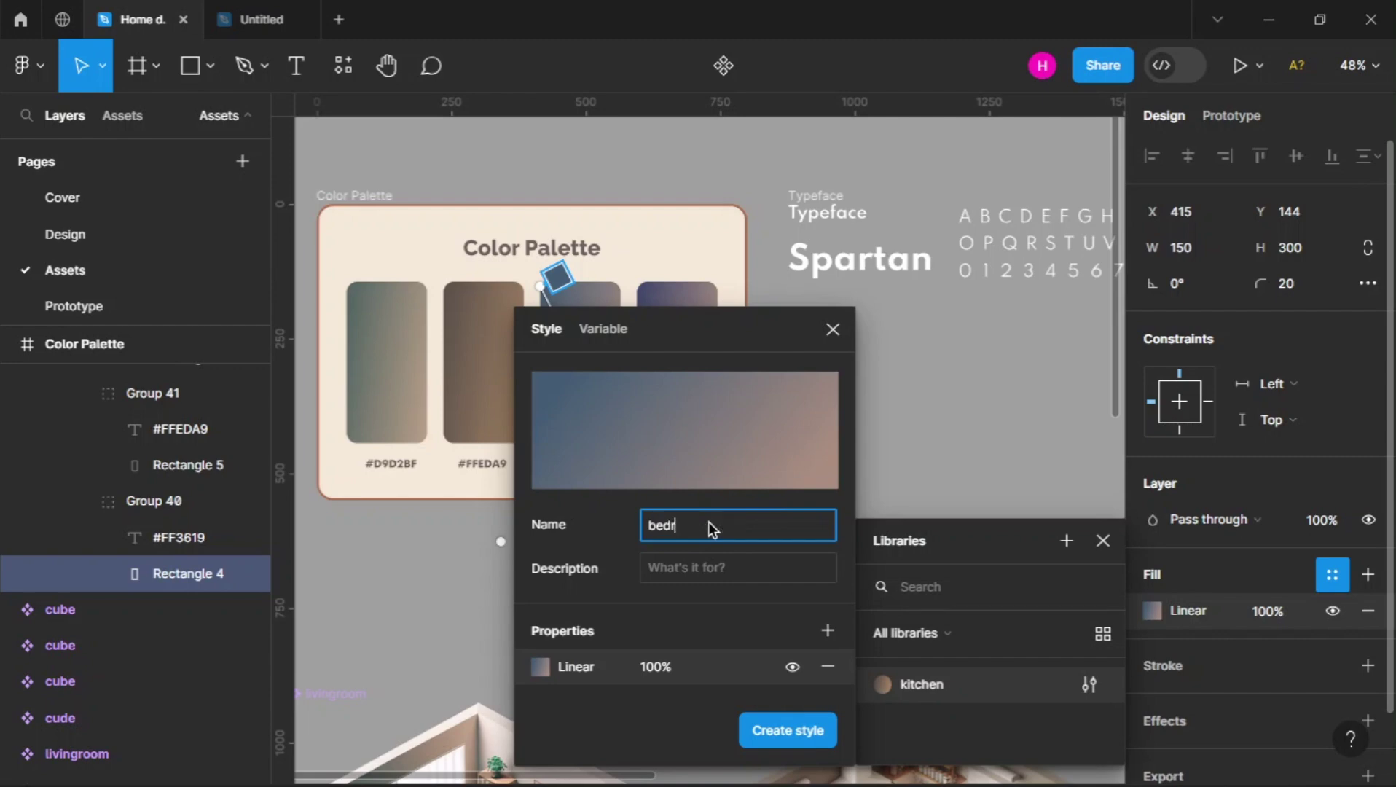
left_click(778, 716)
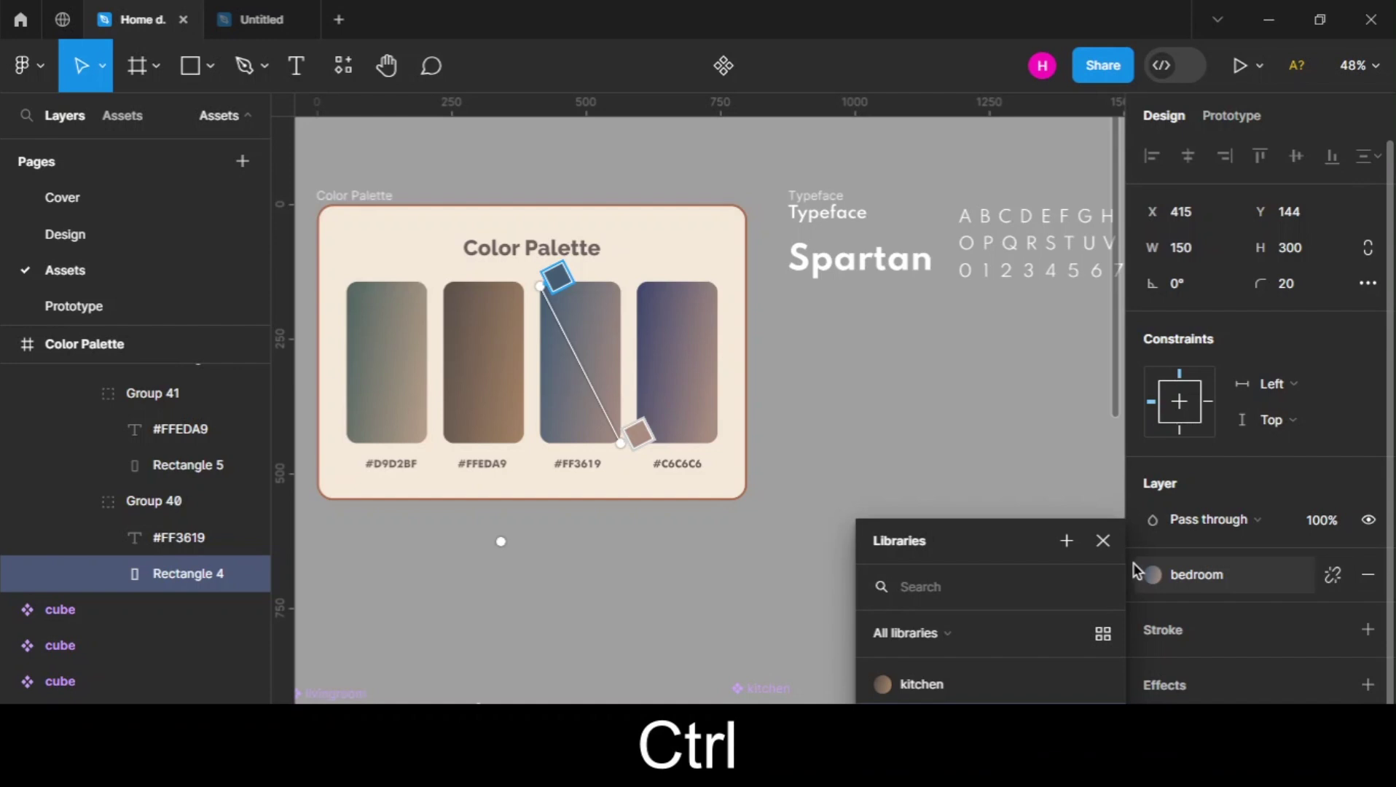
left_click(741, 410)
Save the purple gradient of the fourth Color Palette swatch as a color style named "bathroom"
left_click(679, 355, "ctrl")
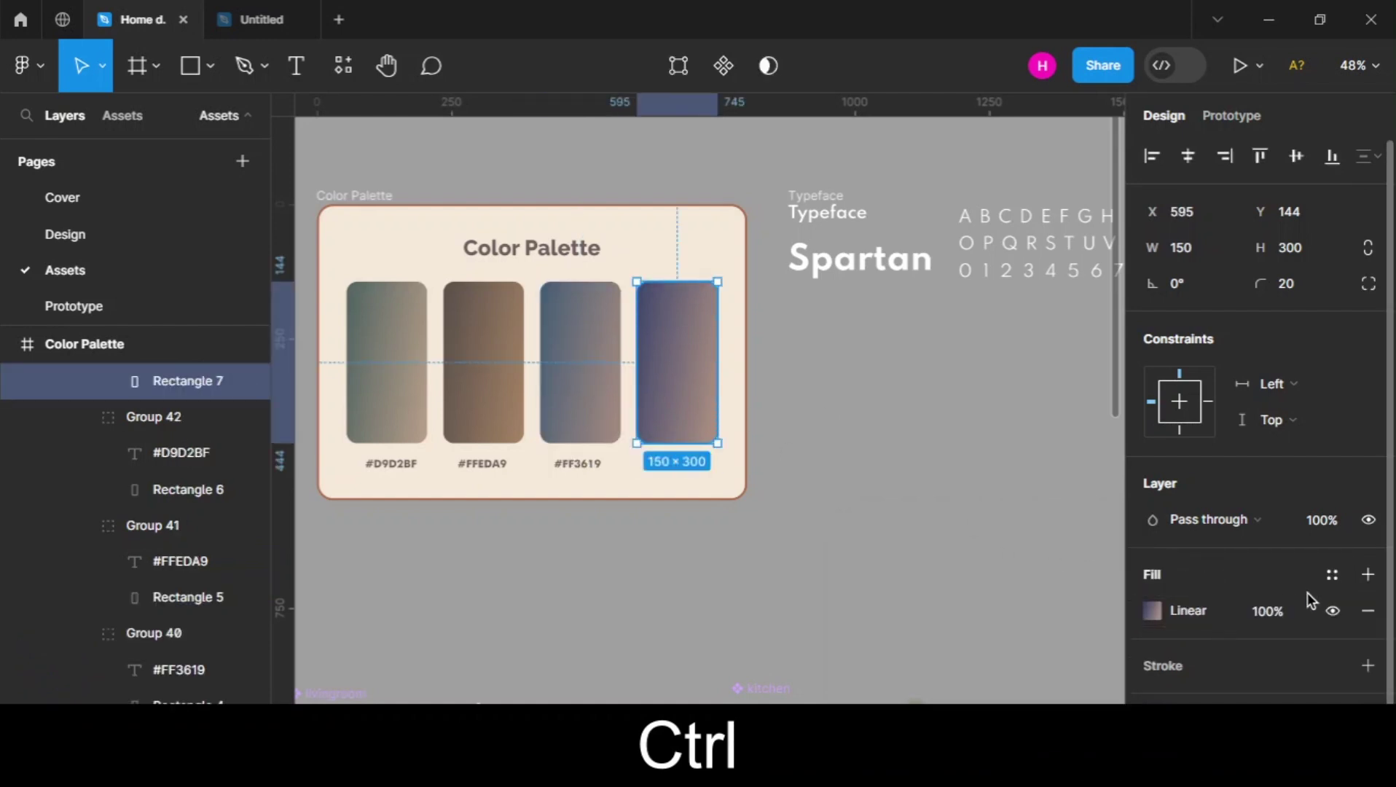
left_click(1332, 575)
left_click(1067, 548)
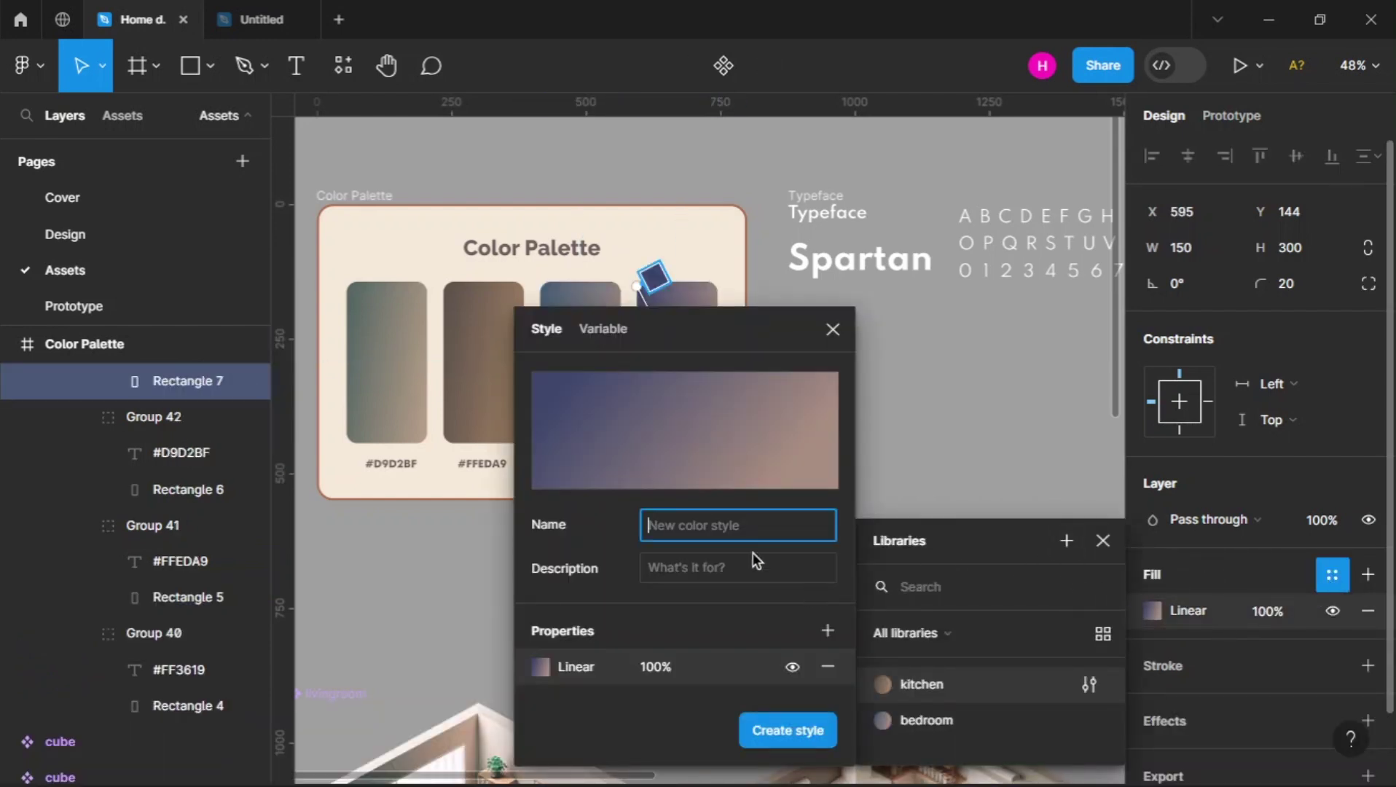
type("bathroom")
left_click(785, 731)
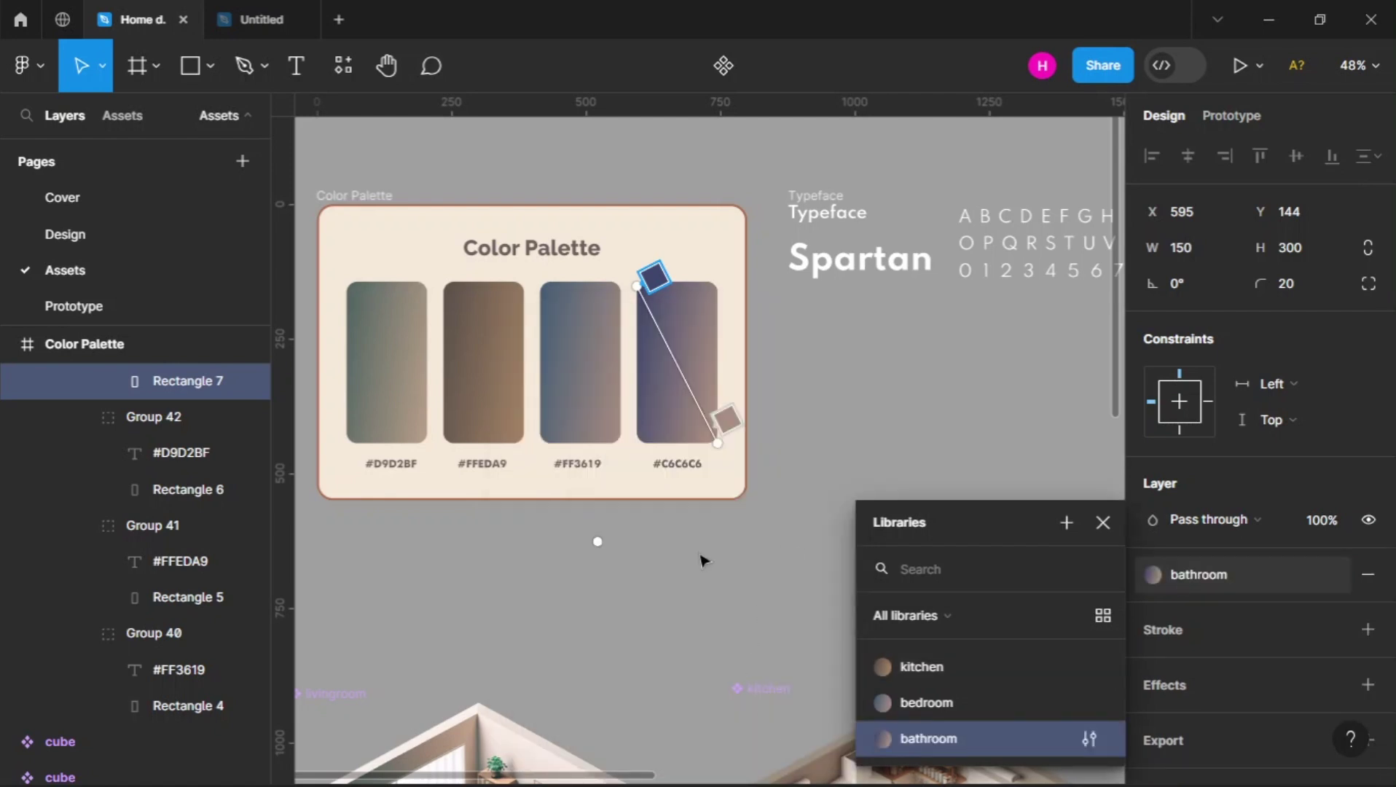
left_click(1103, 523)
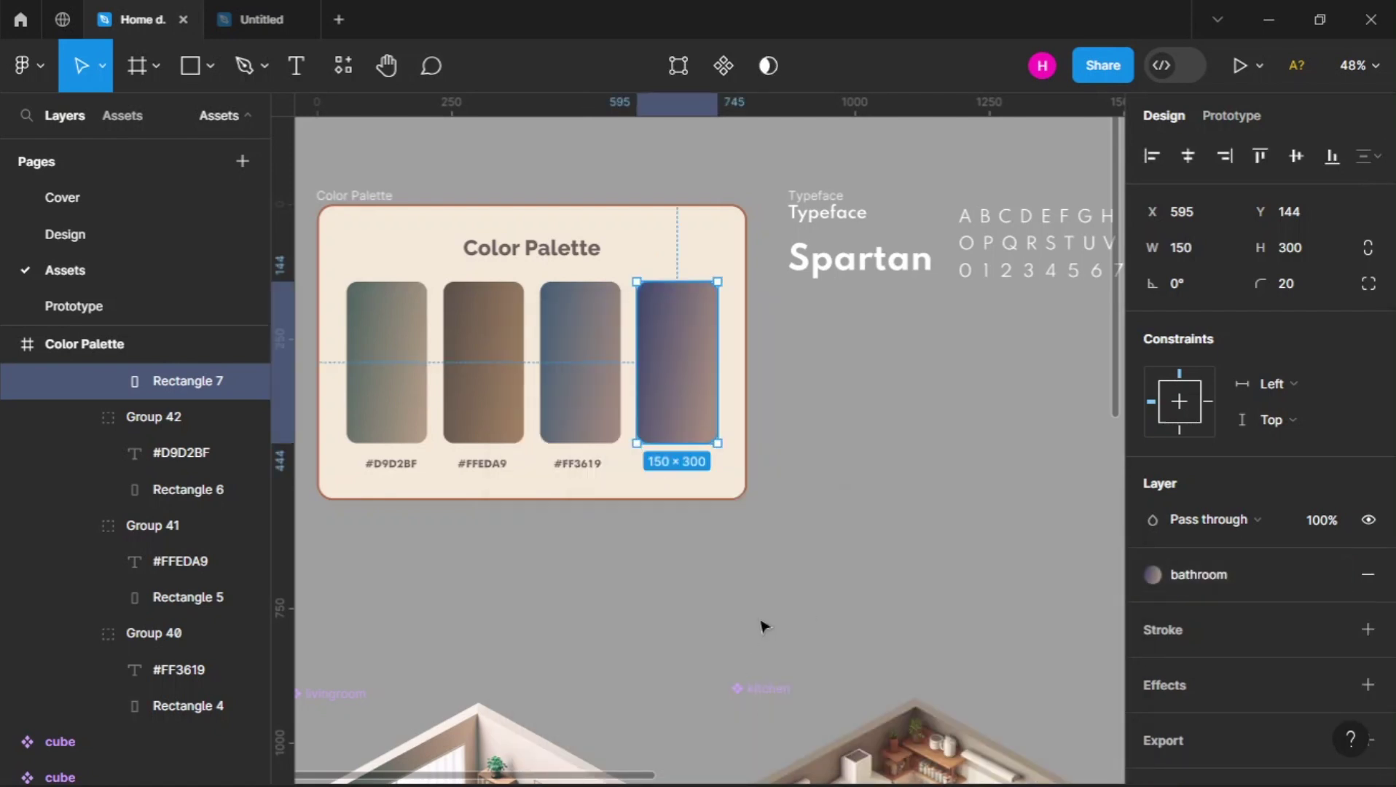
left_click(760, 623)
left_click(692, 400)
left_click(860, 489)
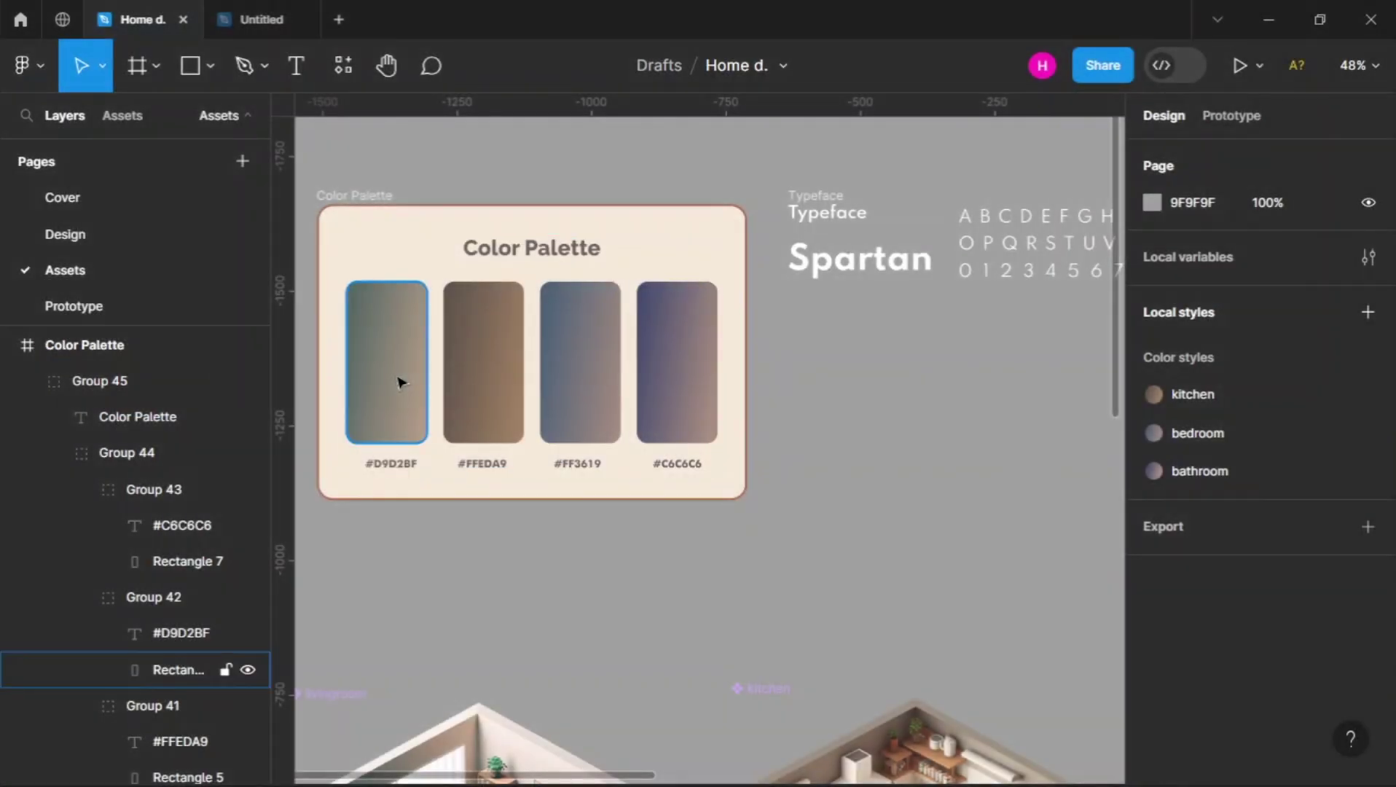
Save the green gradient of the first Color Palette swatch as a color style named "living room"
left_click(400, 382)
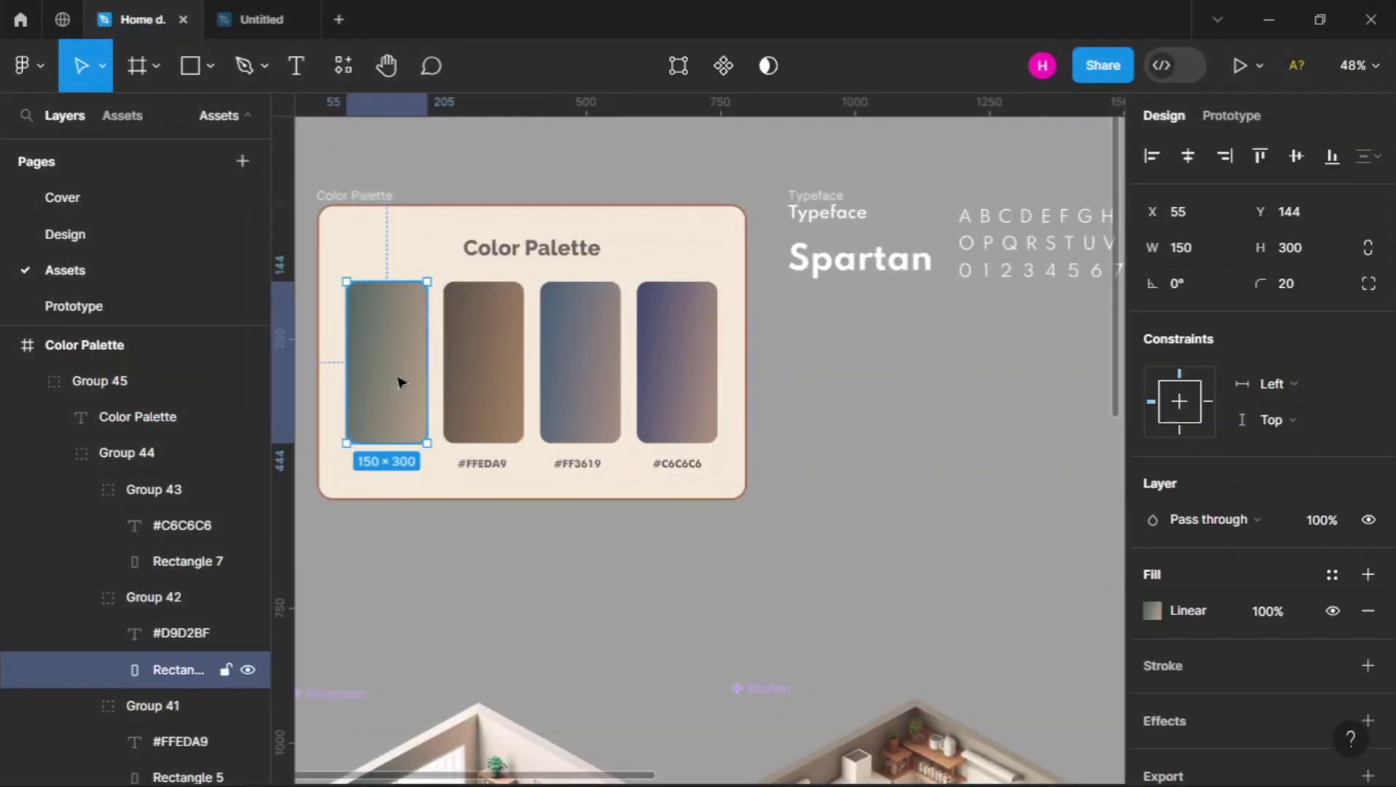
left_click(1320, 572)
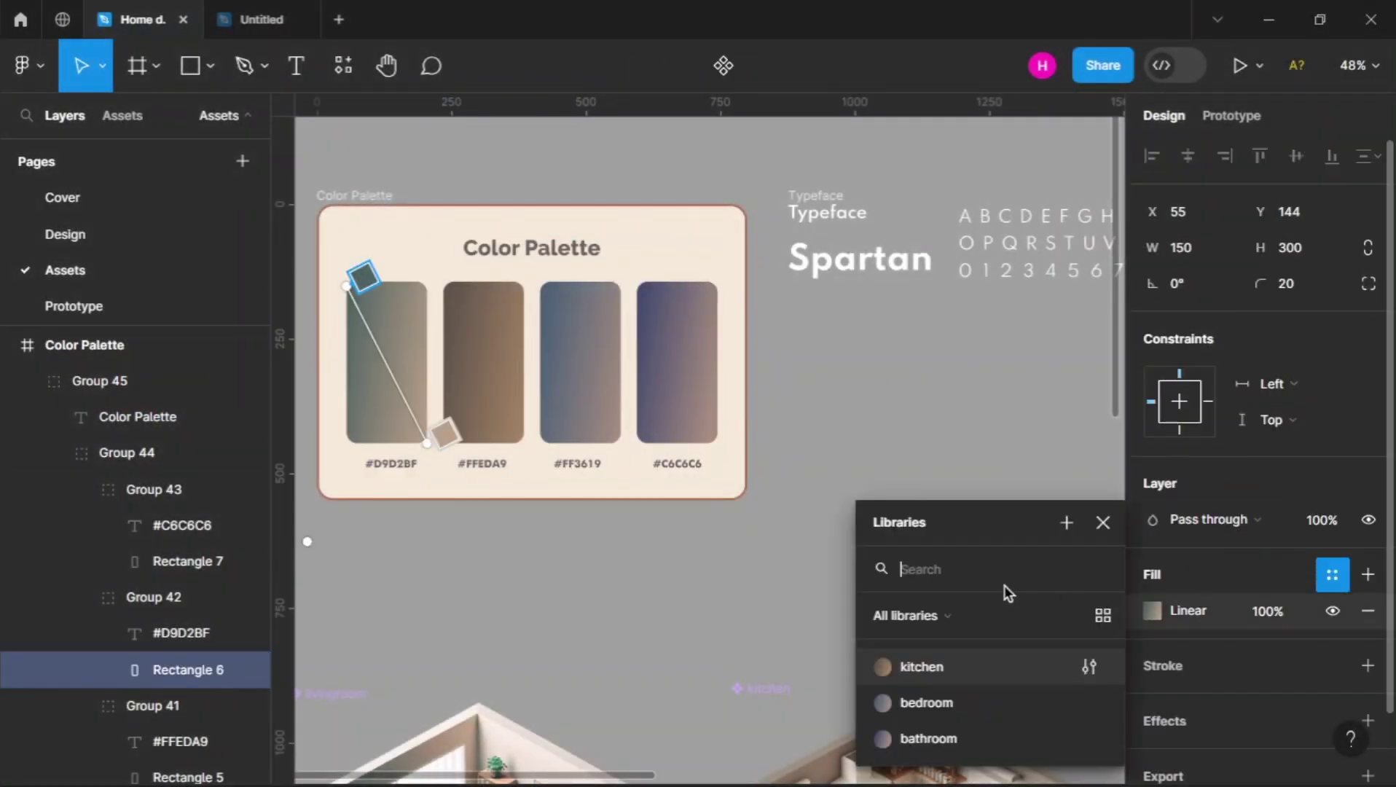
left_click(1065, 522)
type("living ro")
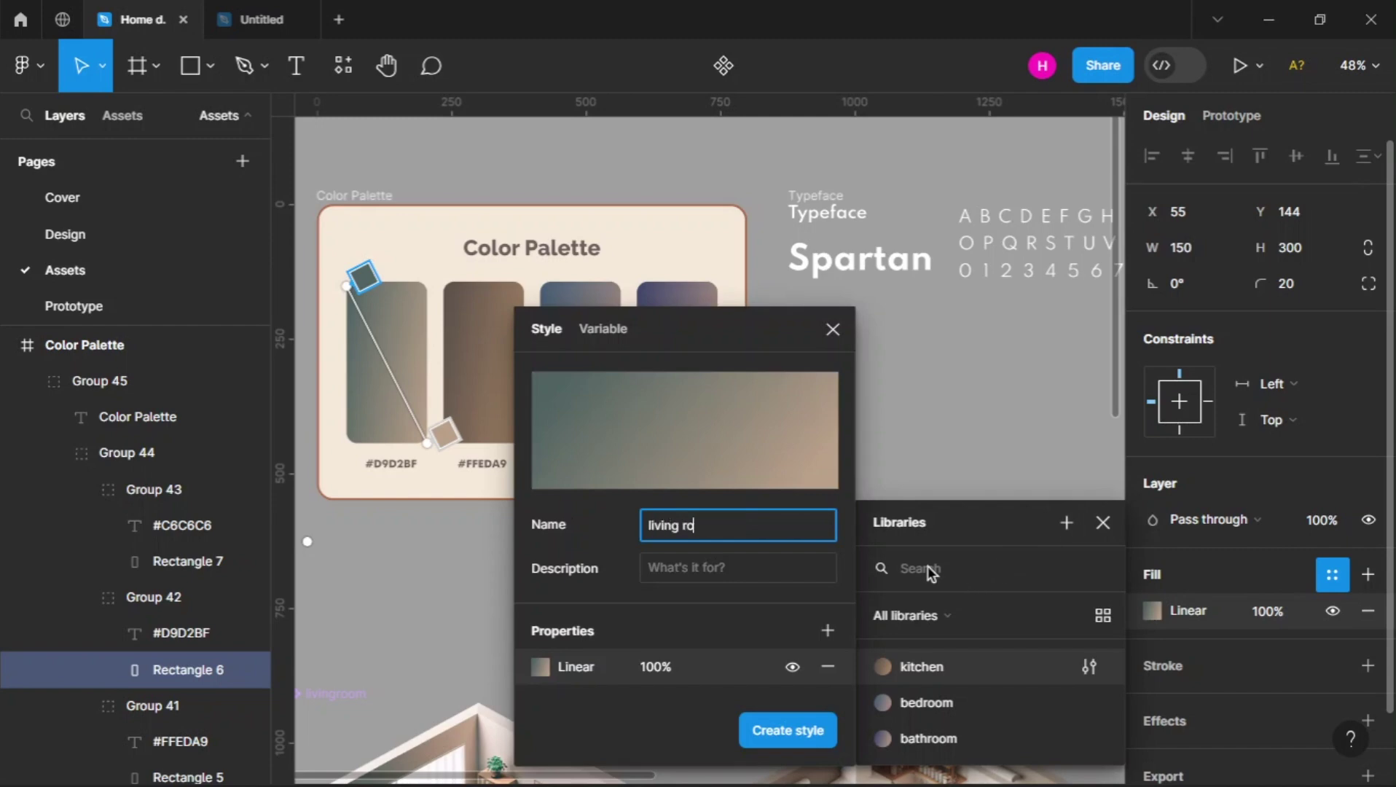
type("om")
left_click(799, 733)
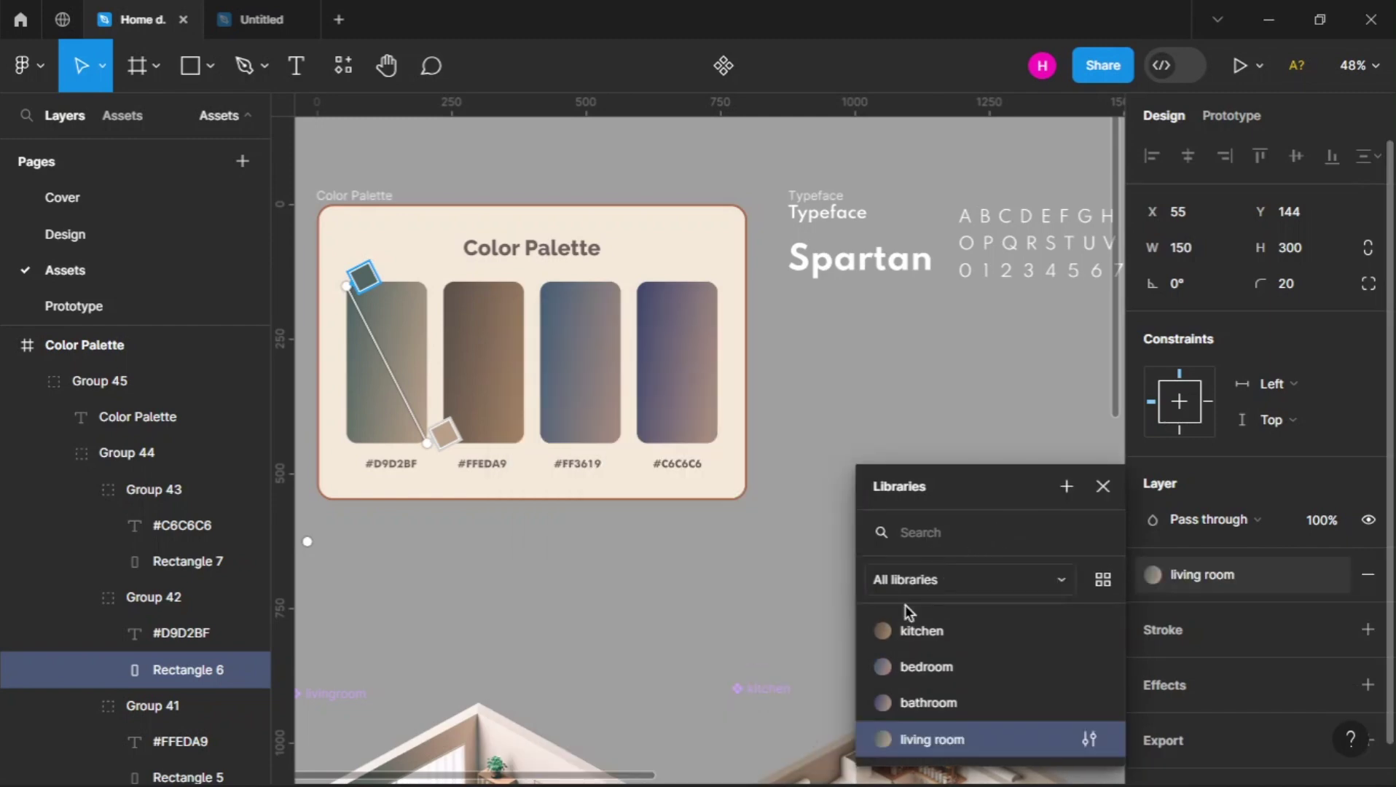
left_click(1102, 486)
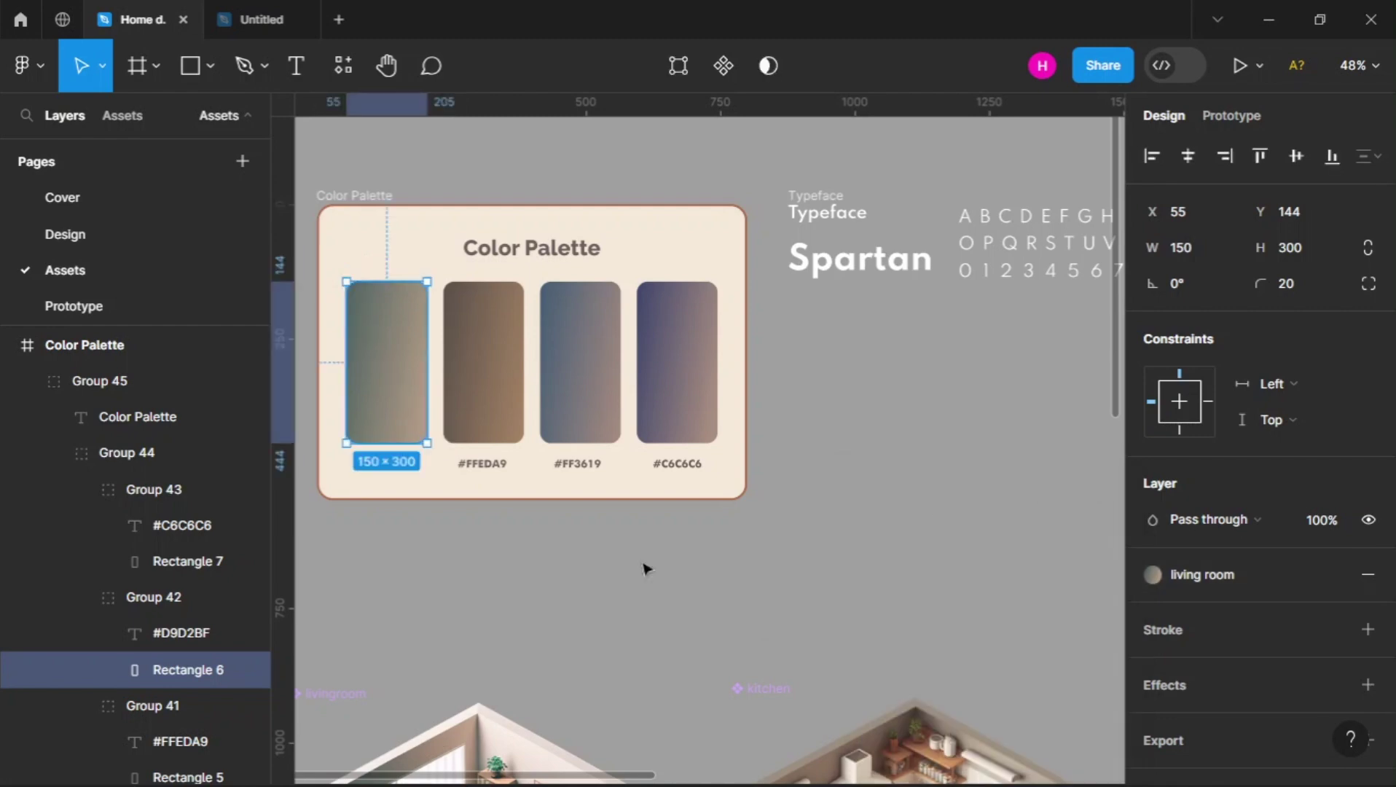
key("Escape")
On the Design page, apply the kitchen color style to Frame 1's fill
left_click(121, 246)
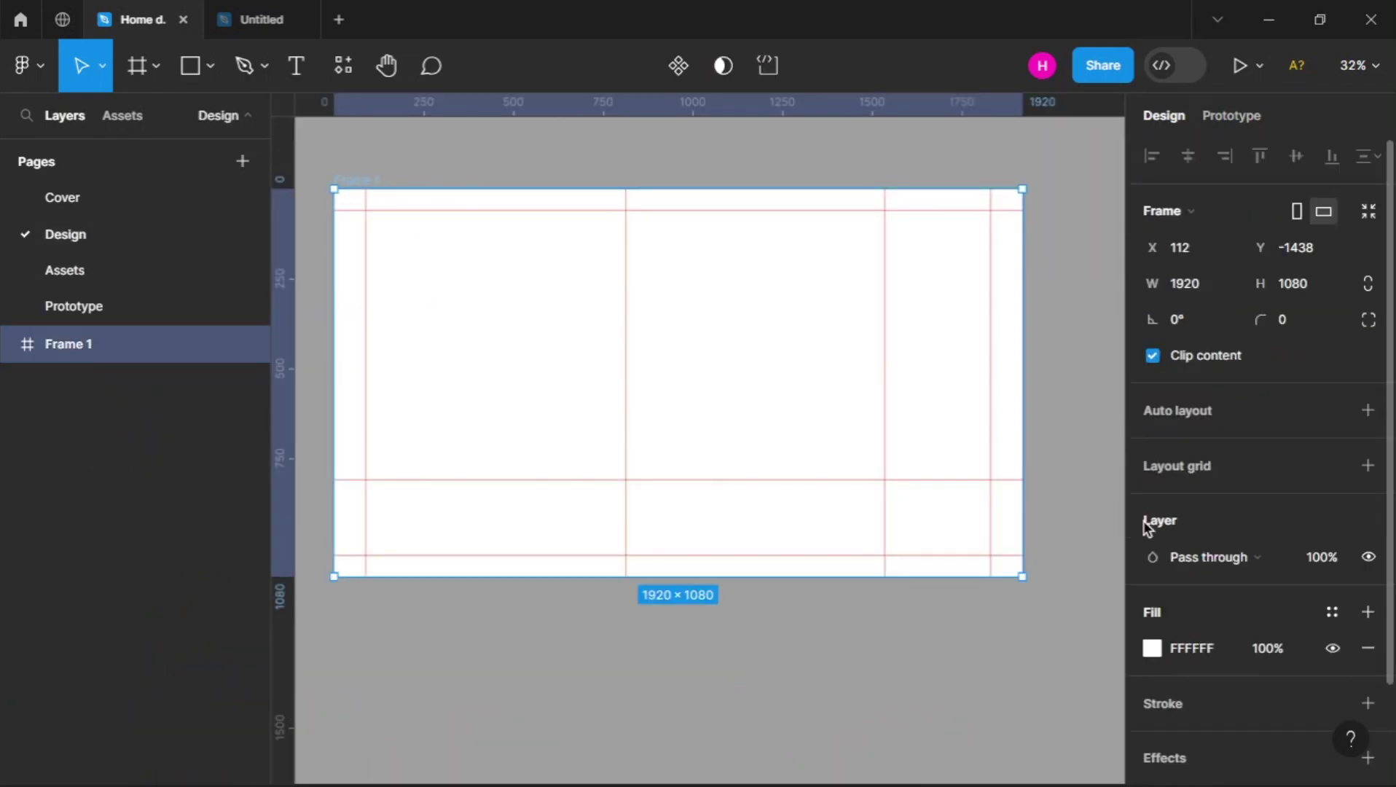
left_click(1333, 614)
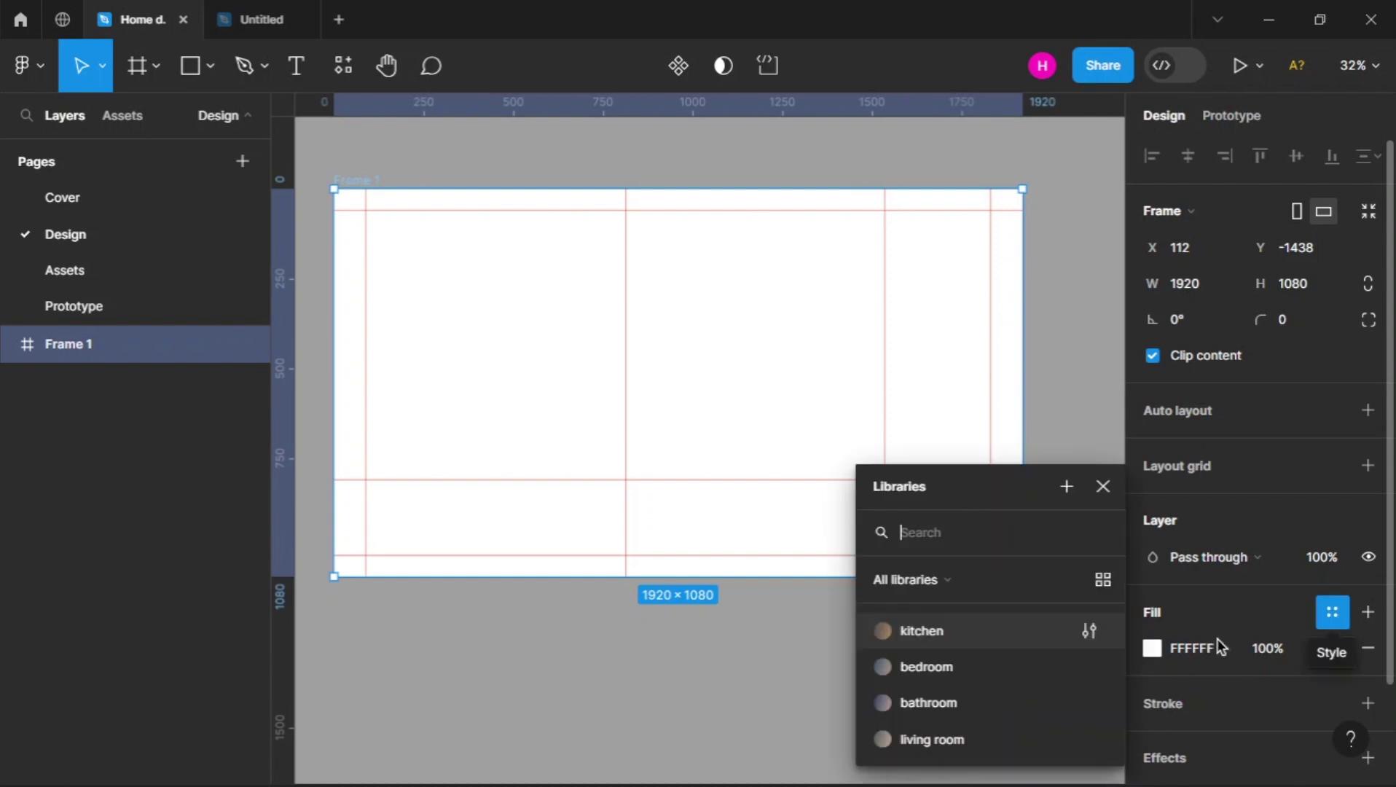
left_click(988, 637)
left_click(689, 665)
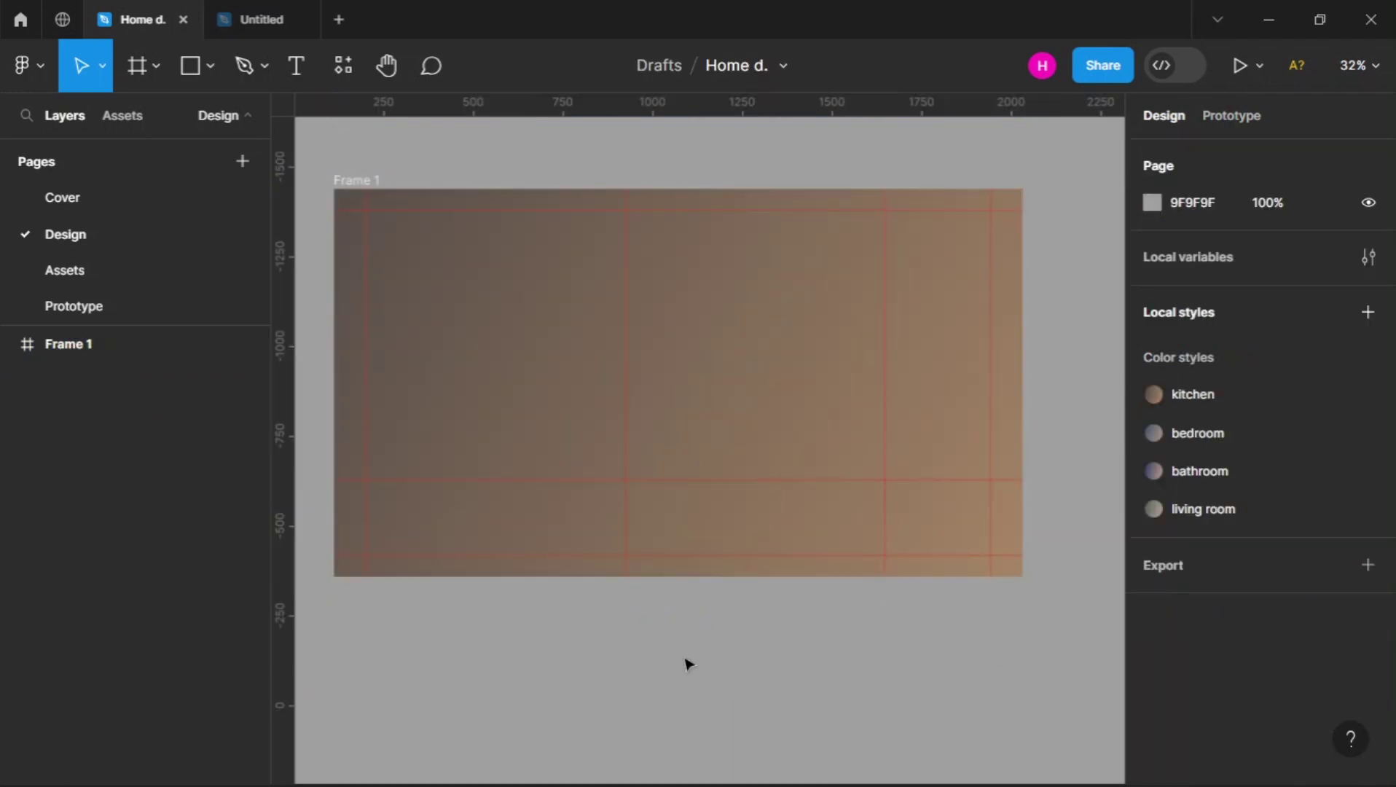
Insert the orange-and-beige cube into Frame 1 at about X 830, Y 544, and the kitchen component above it at about X 951, Y -13
scroll(373, 209, "up", 1)
left_click(373, 209)
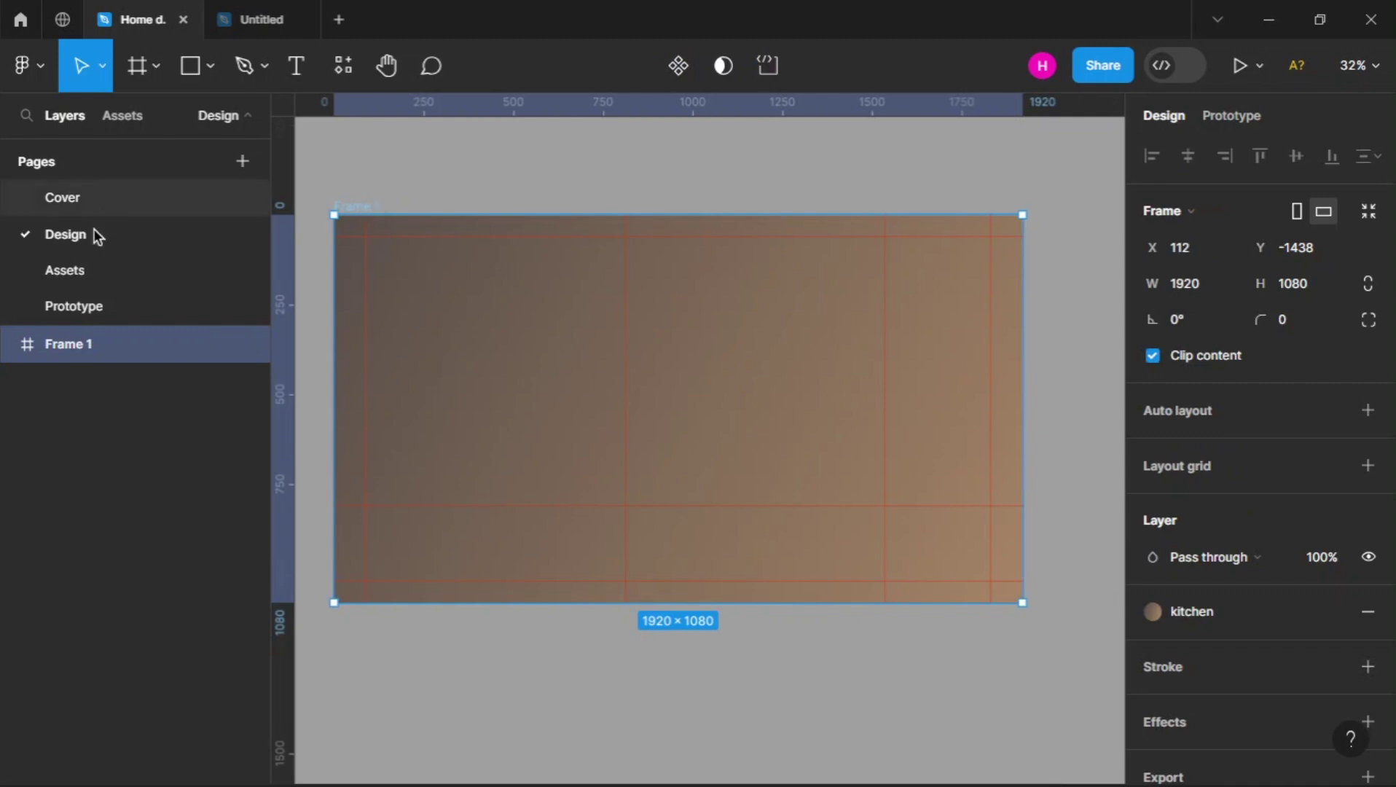
left_click(122, 115)
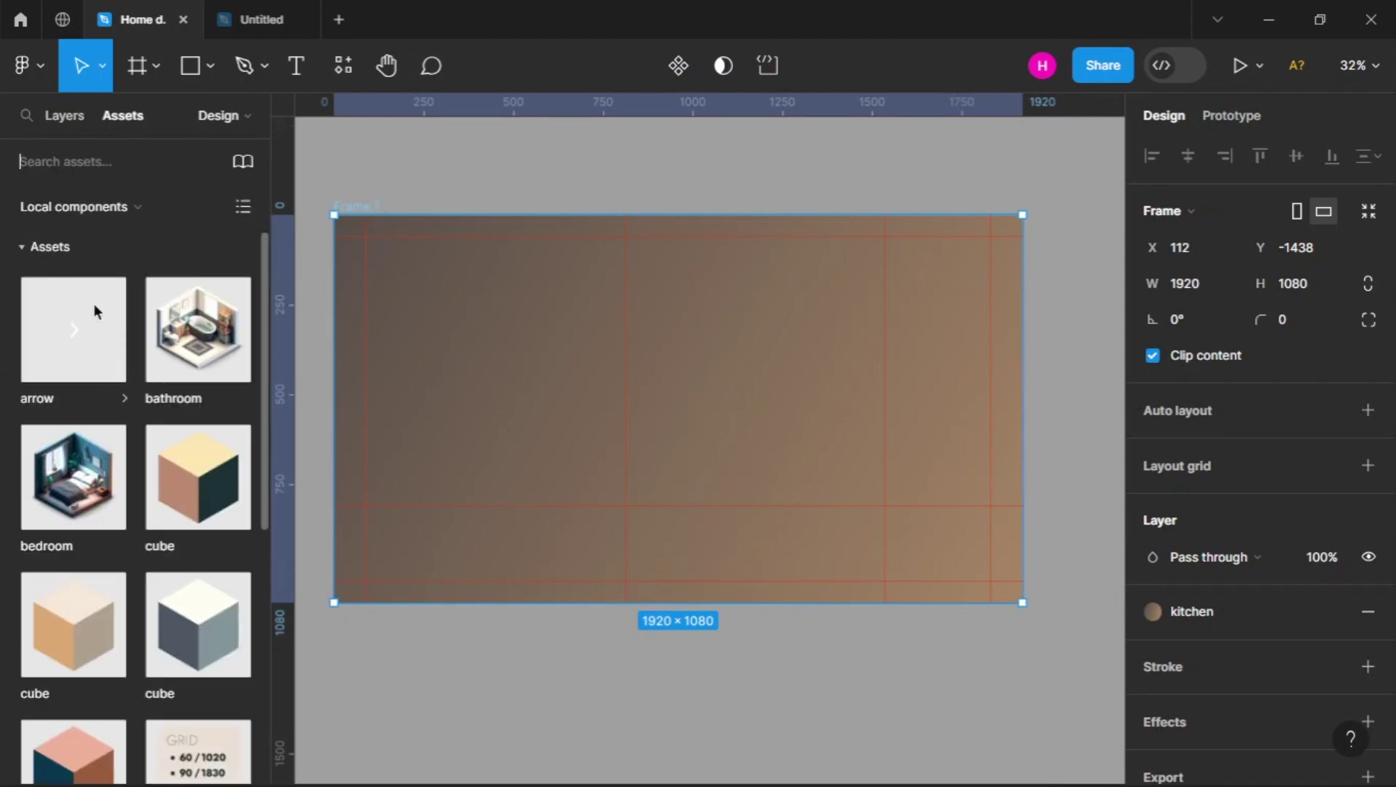
key("Escape")
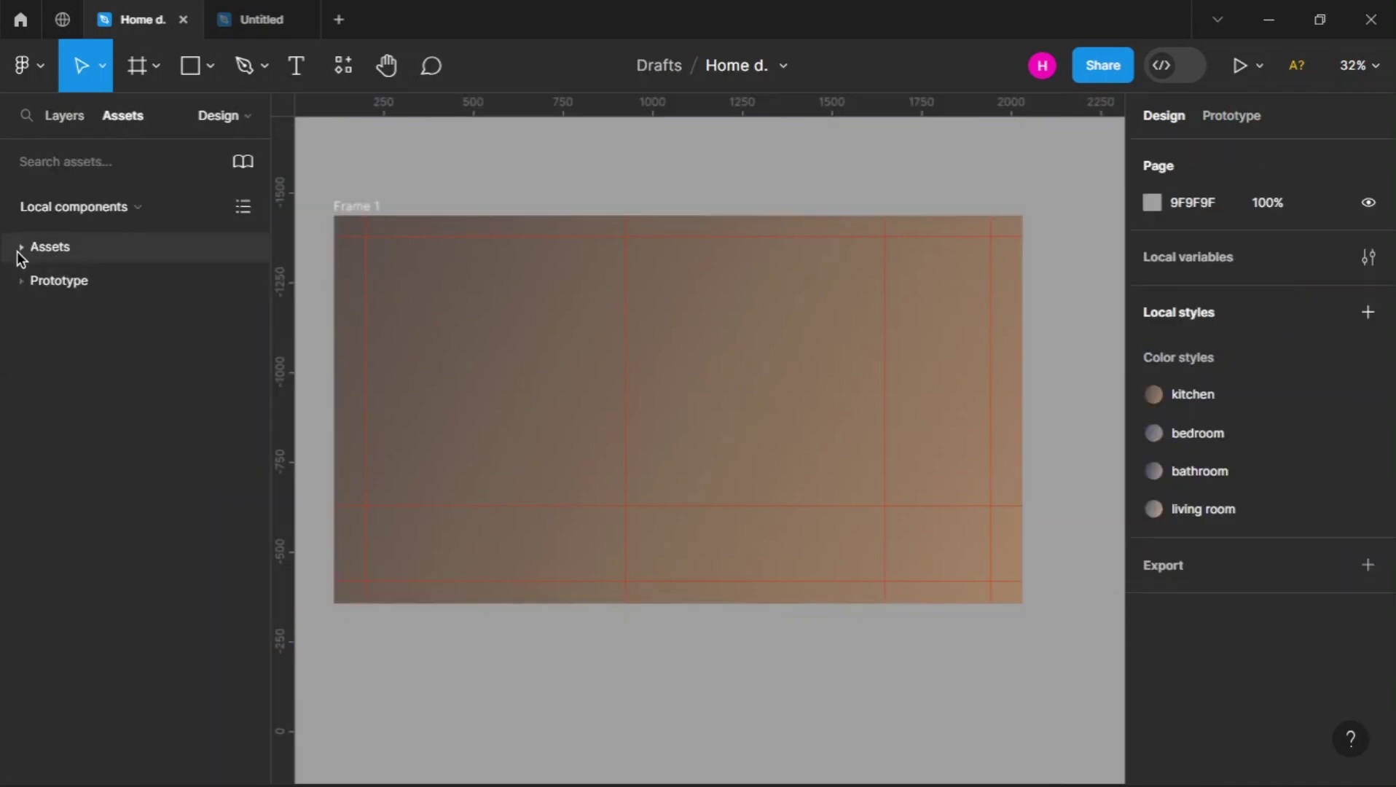
scroll(132, 397, "down", 3)
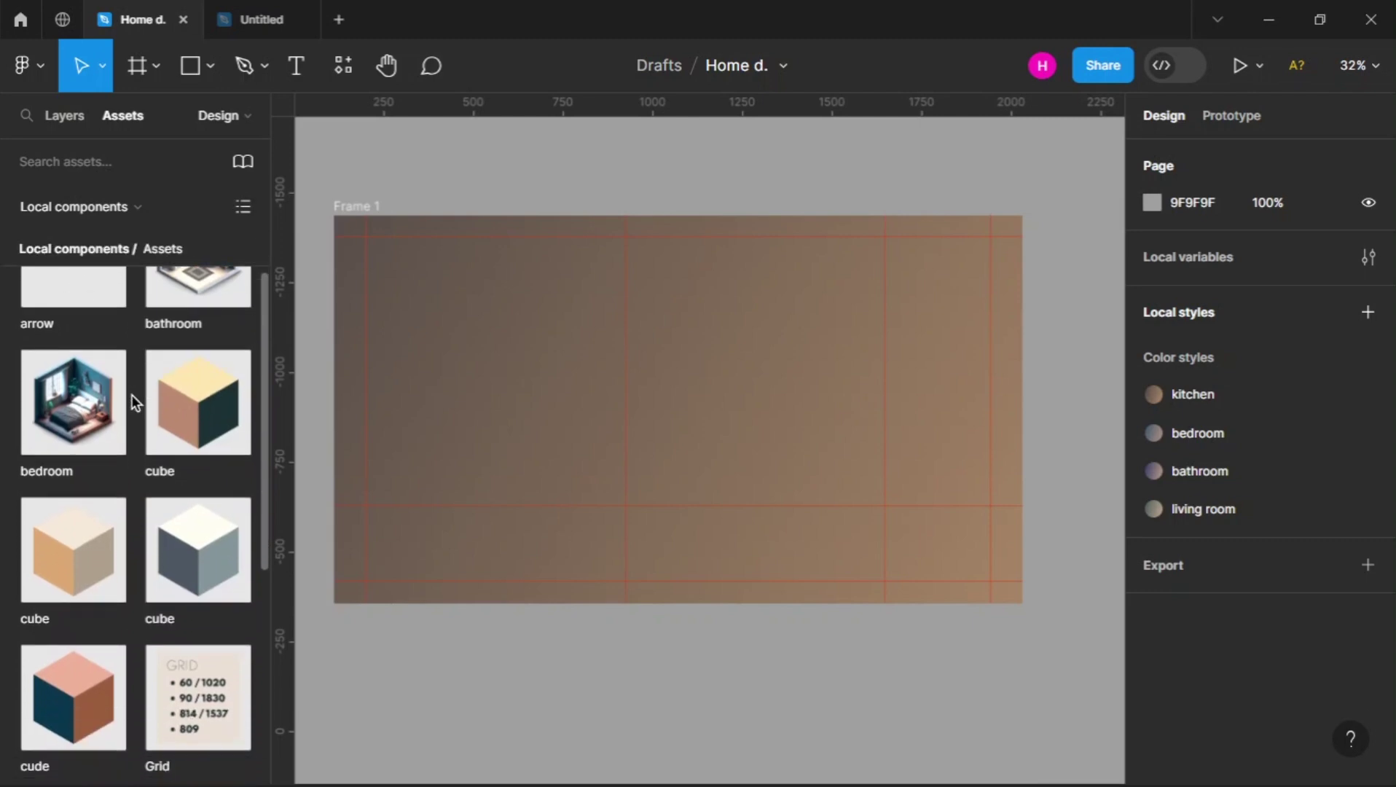
scroll(131, 397, "up", 1)
scroll(131, 397, "up", 1)
scroll(133, 397, "down", 2)
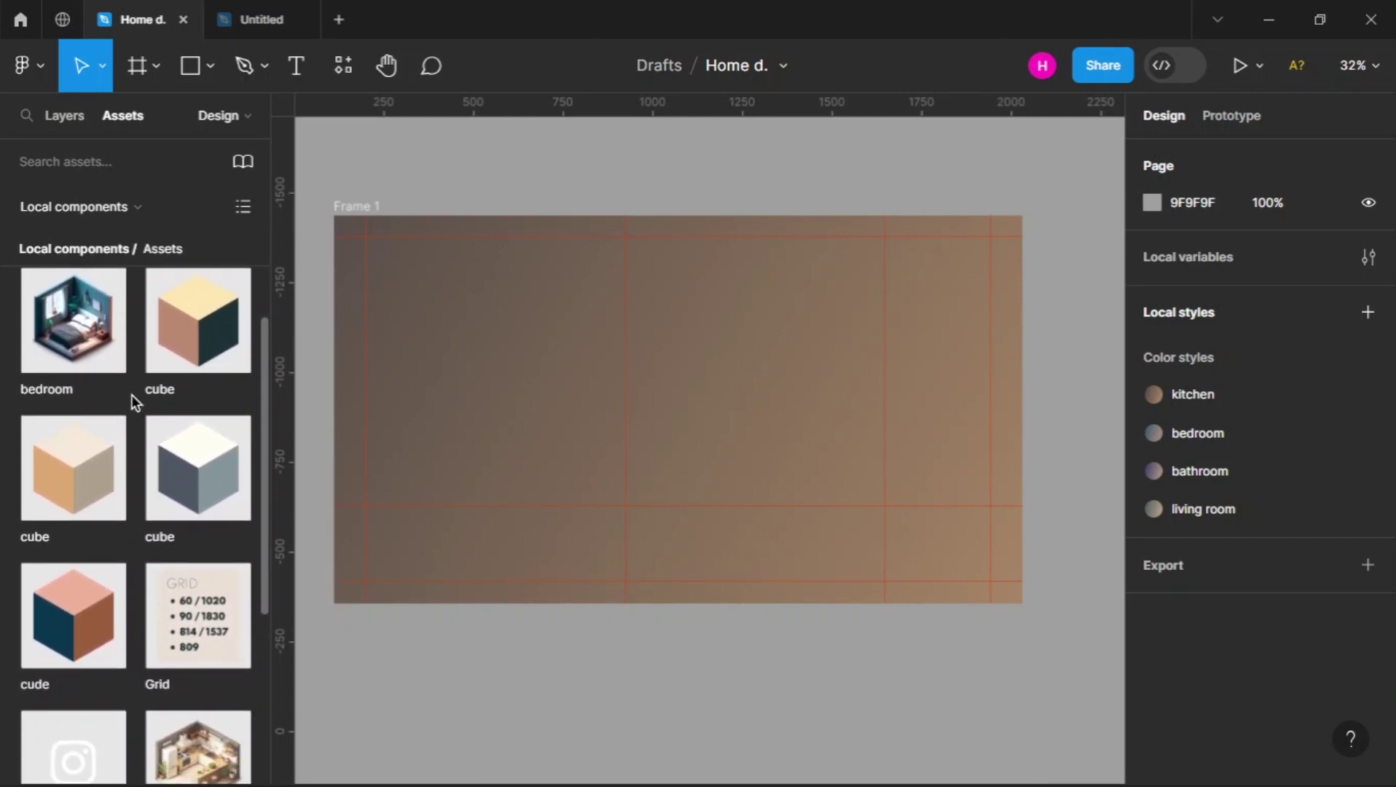
left_click_drag(63, 461, 745, 530)
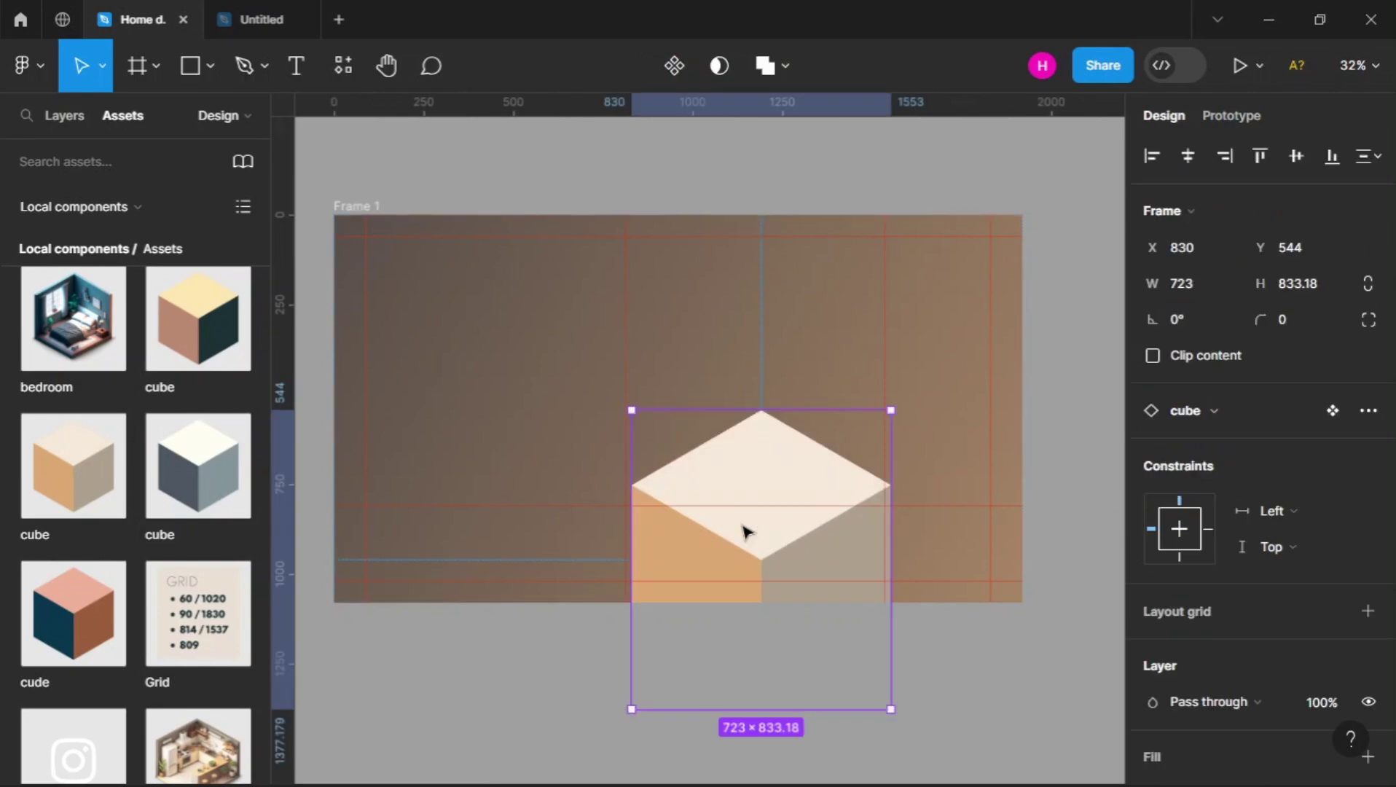
scroll(189, 631, "down", 3)
left_click_drag(190, 628, 773, 365)
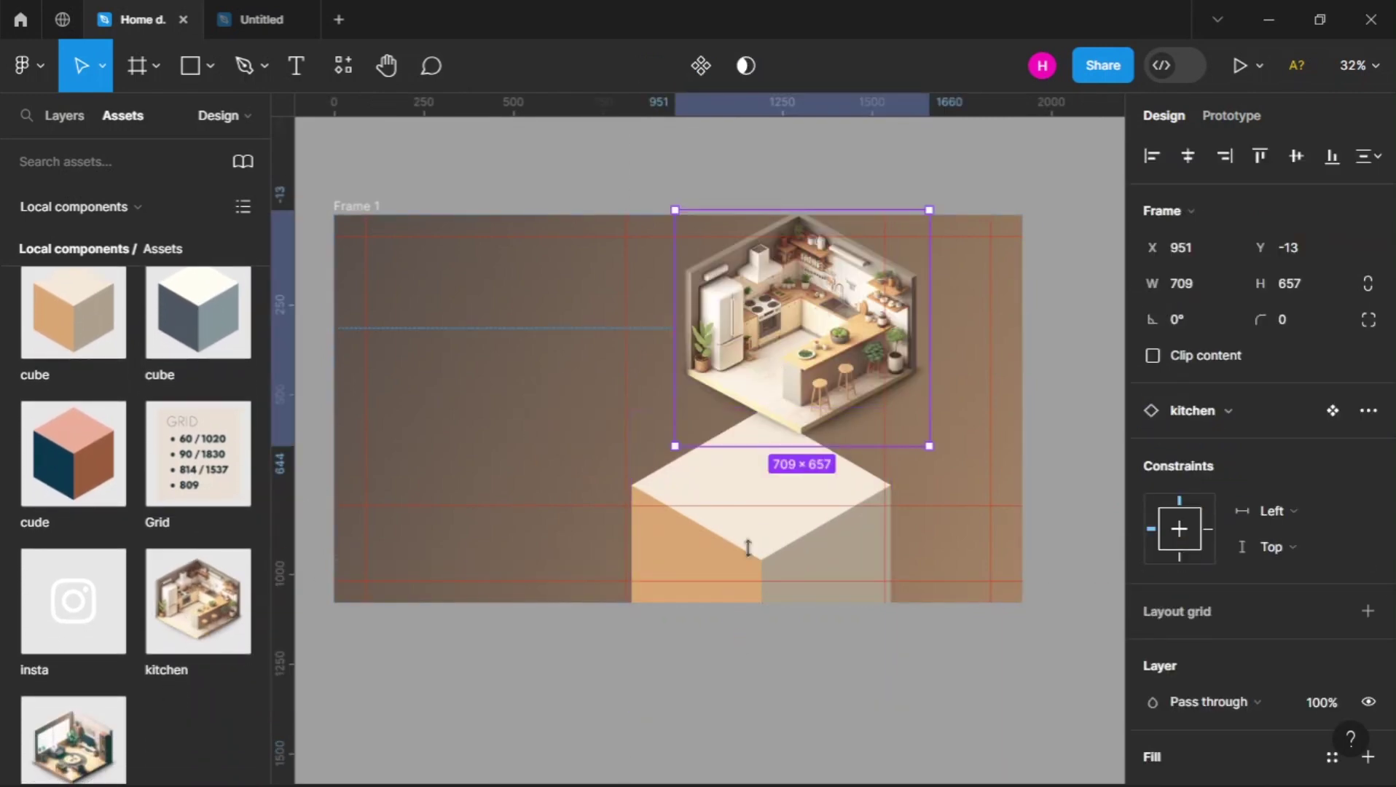
Move the cube to X 814, Y 540 so its sides align with the vertical guides at 814 and 1537
scroll(758, 548, "up", 5)
left_click(769, 566)
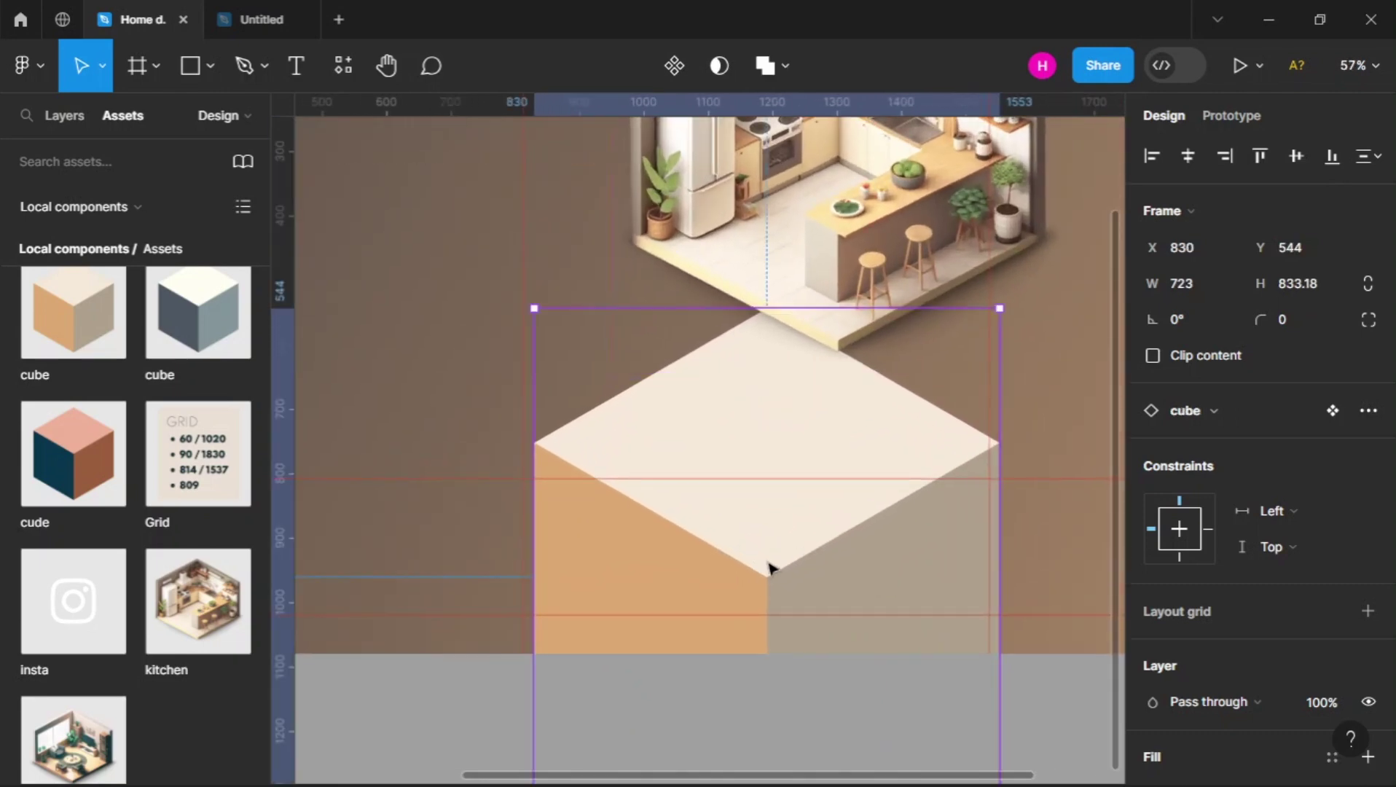
left_click_drag(774, 548, 761, 552)
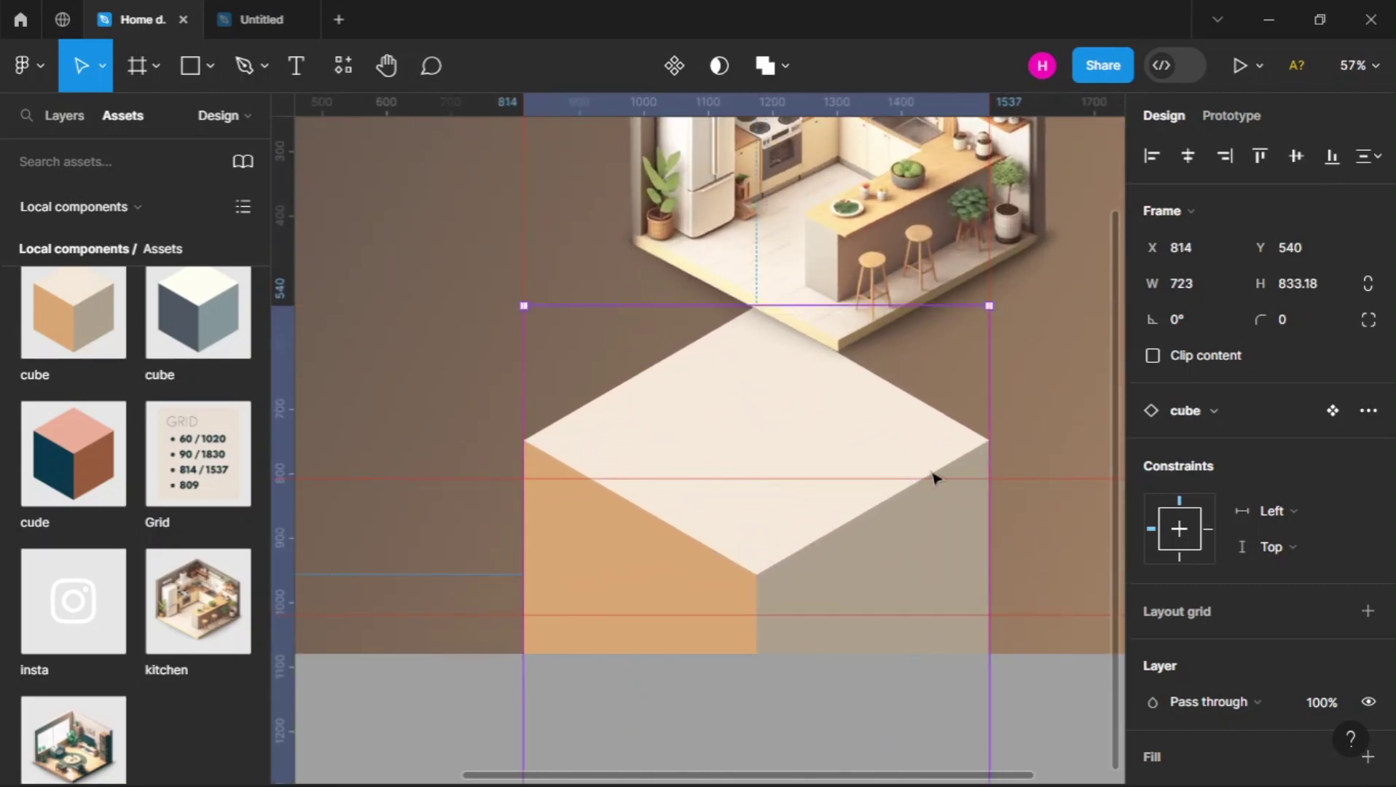
Lower the cube to Y 603 so its side corners meet the horizontal guide at 809
scroll(586, 474, "up", 3)
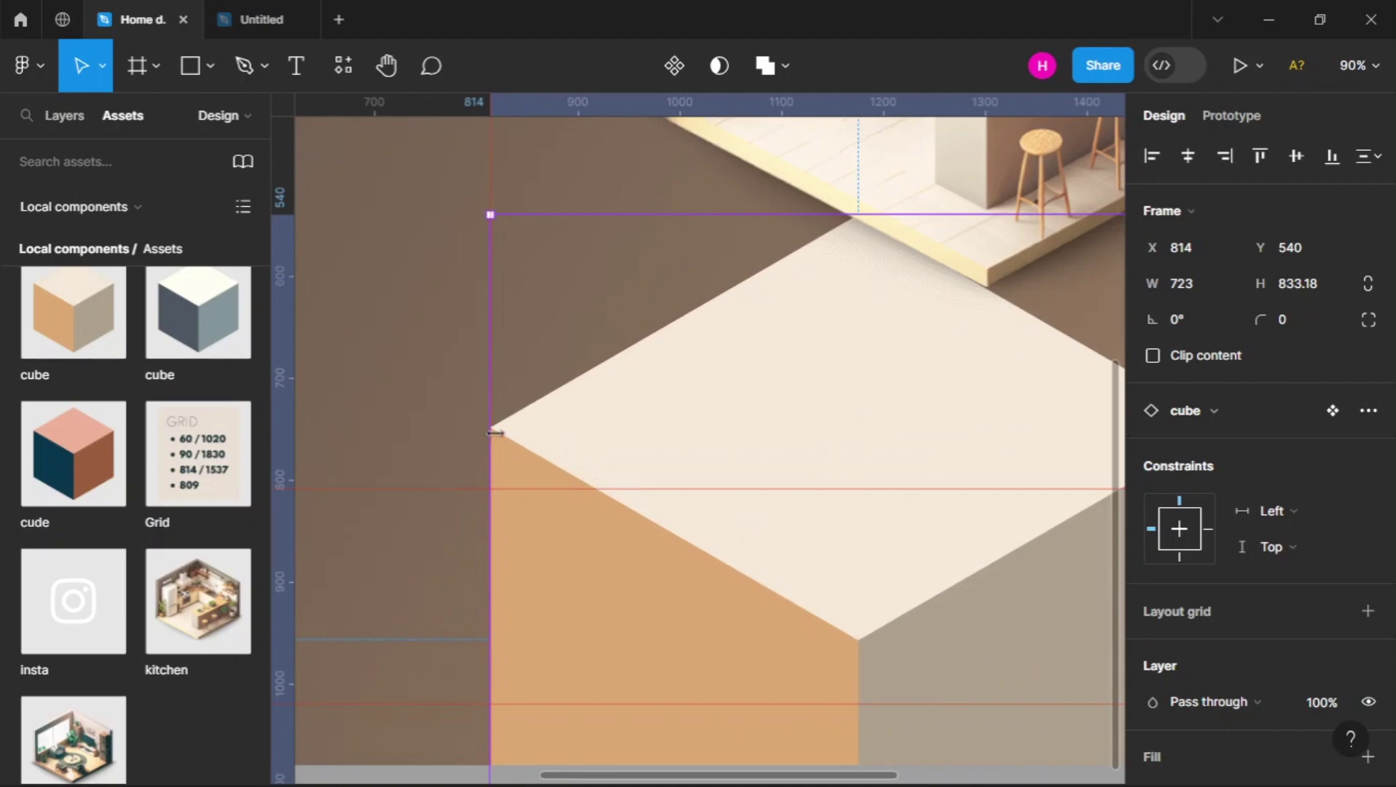
left_click_drag(889, 562, 888, 626)
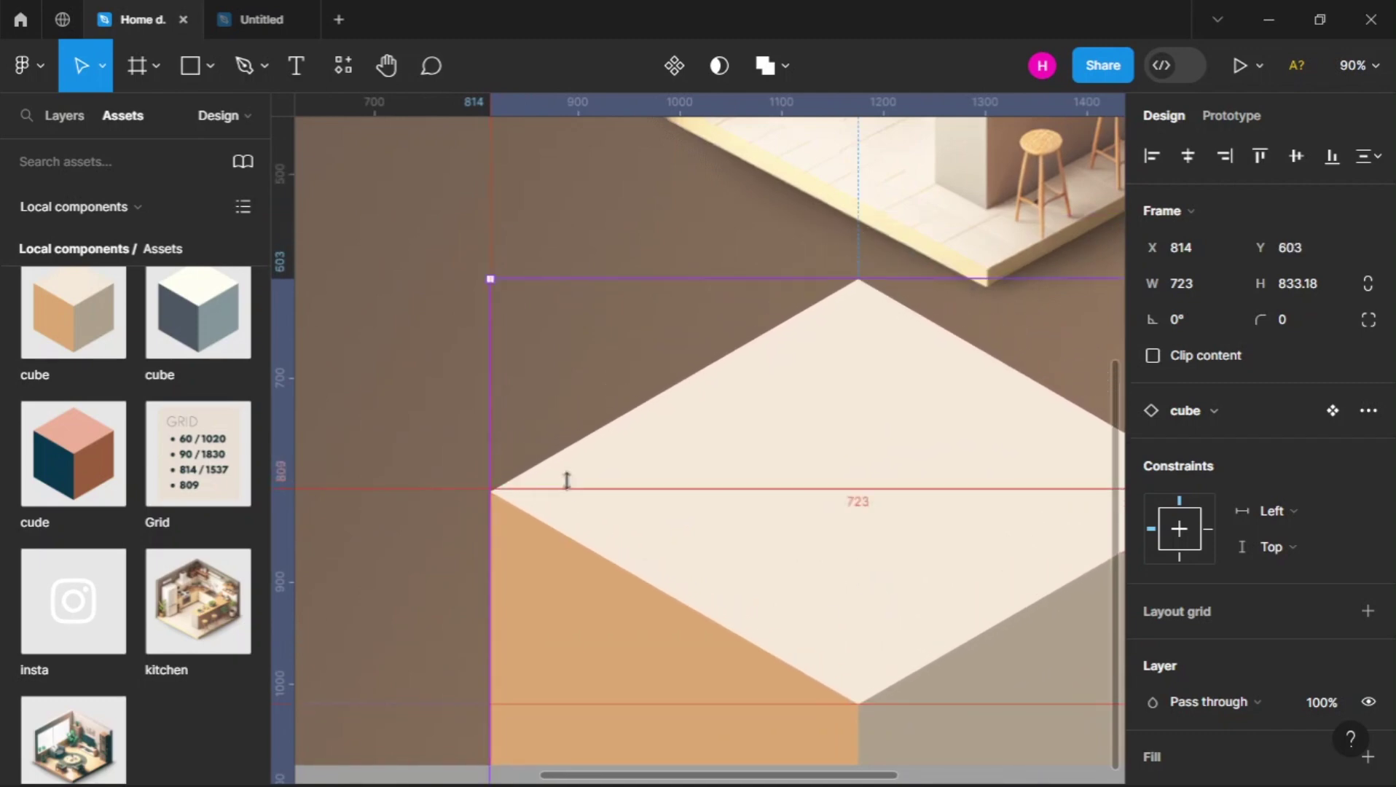
scroll(732, 546, "right", 5)
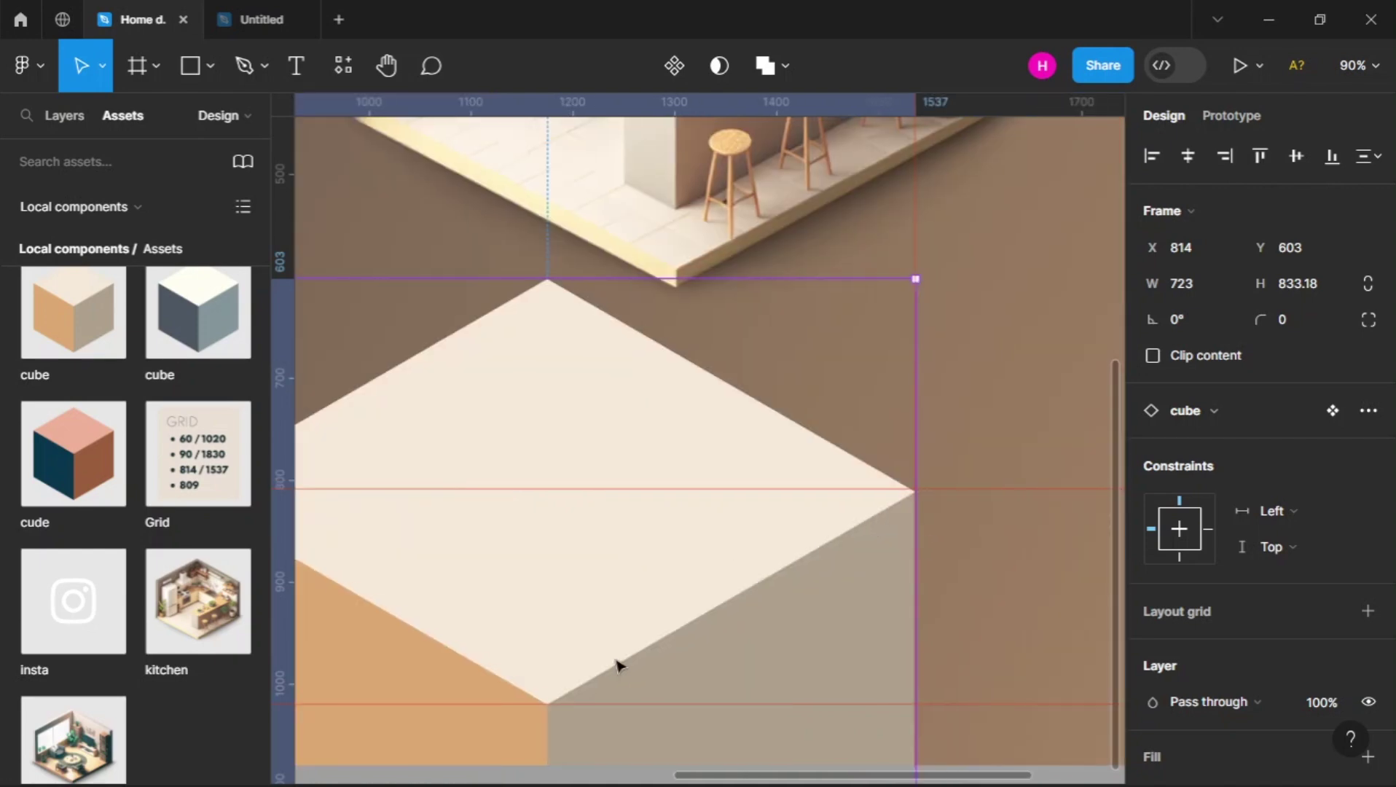
scroll(561, 718, "down", 1)
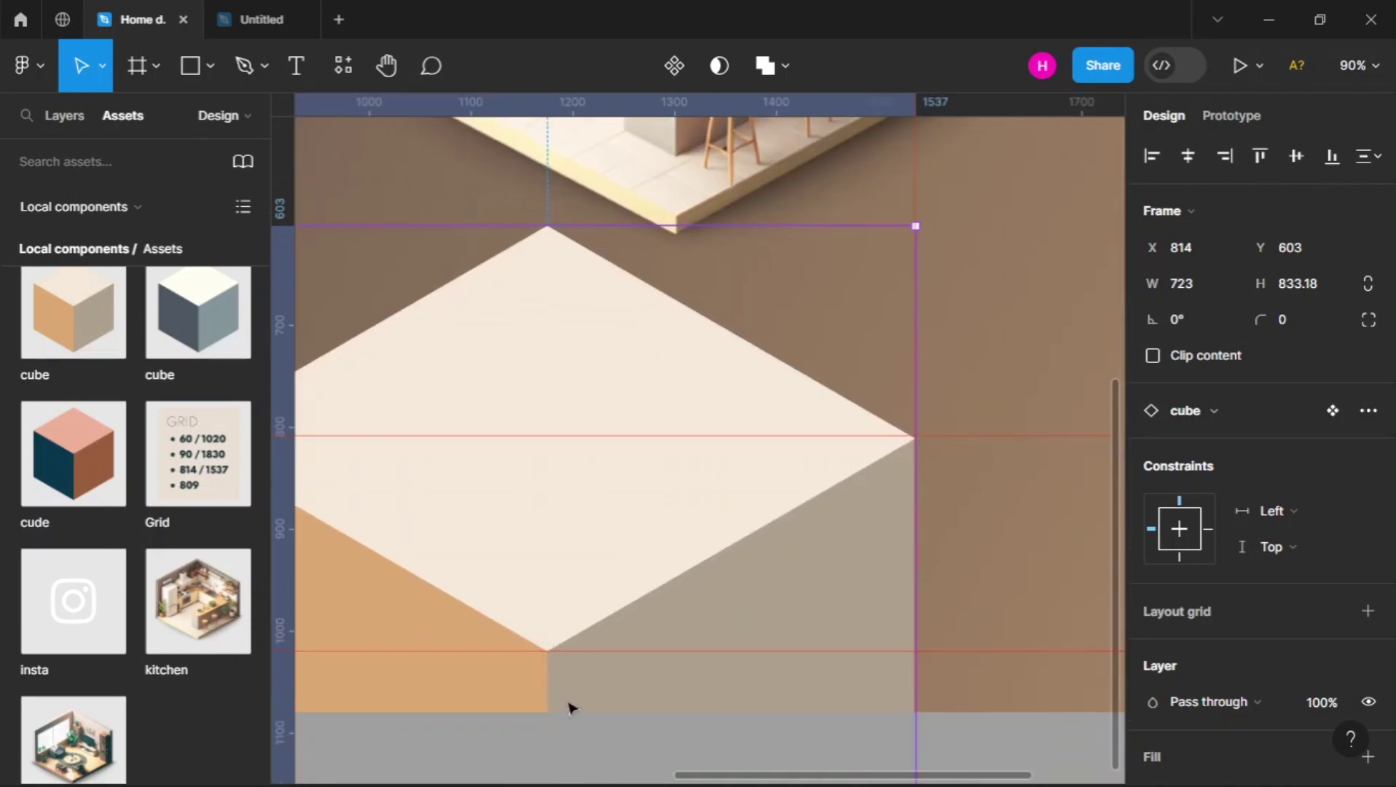
scroll(789, 536, "down", 5)
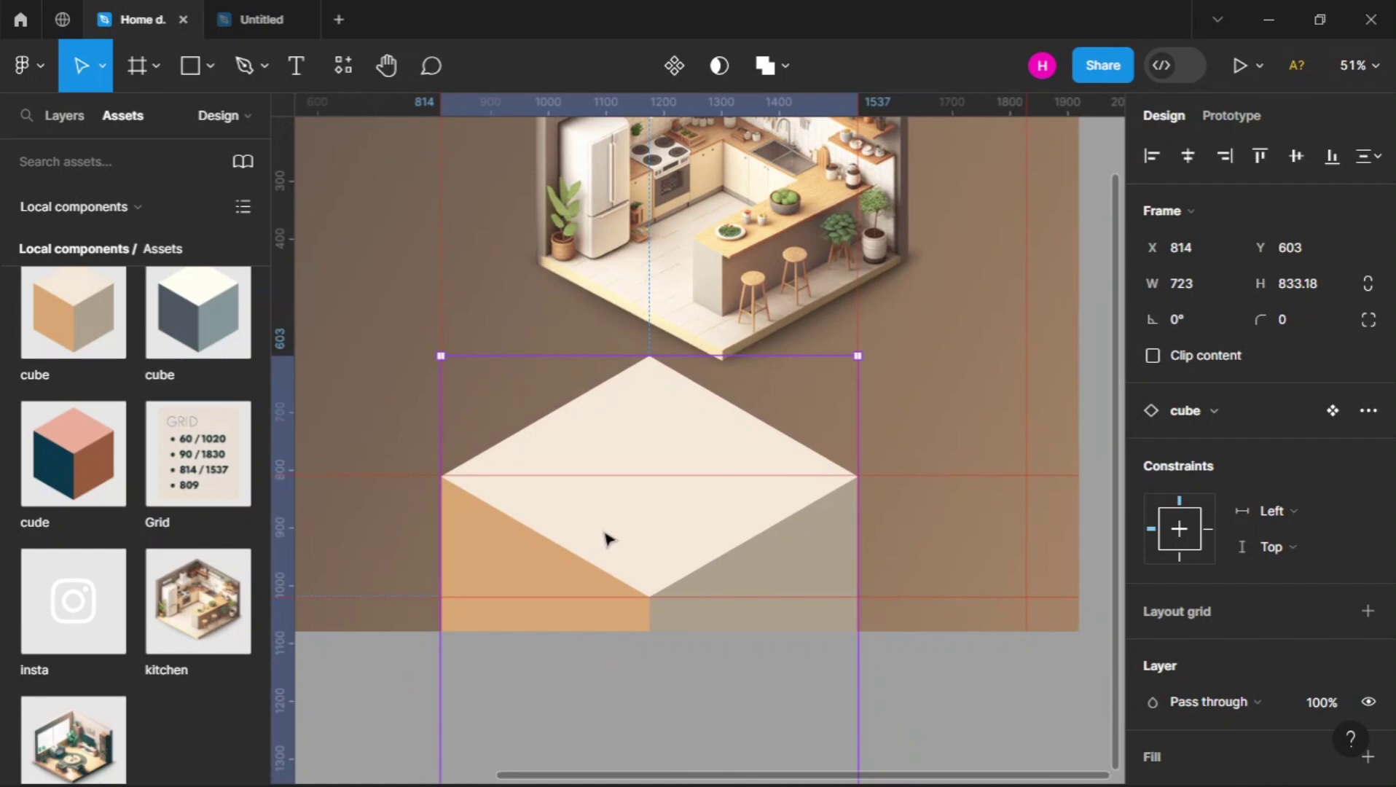
Move the kitchen component onto the cube's top face, at X 830, Y 345
scroll(605, 539, "down", 3)
left_click(710, 291)
left_click_drag(710, 291, 689, 428)
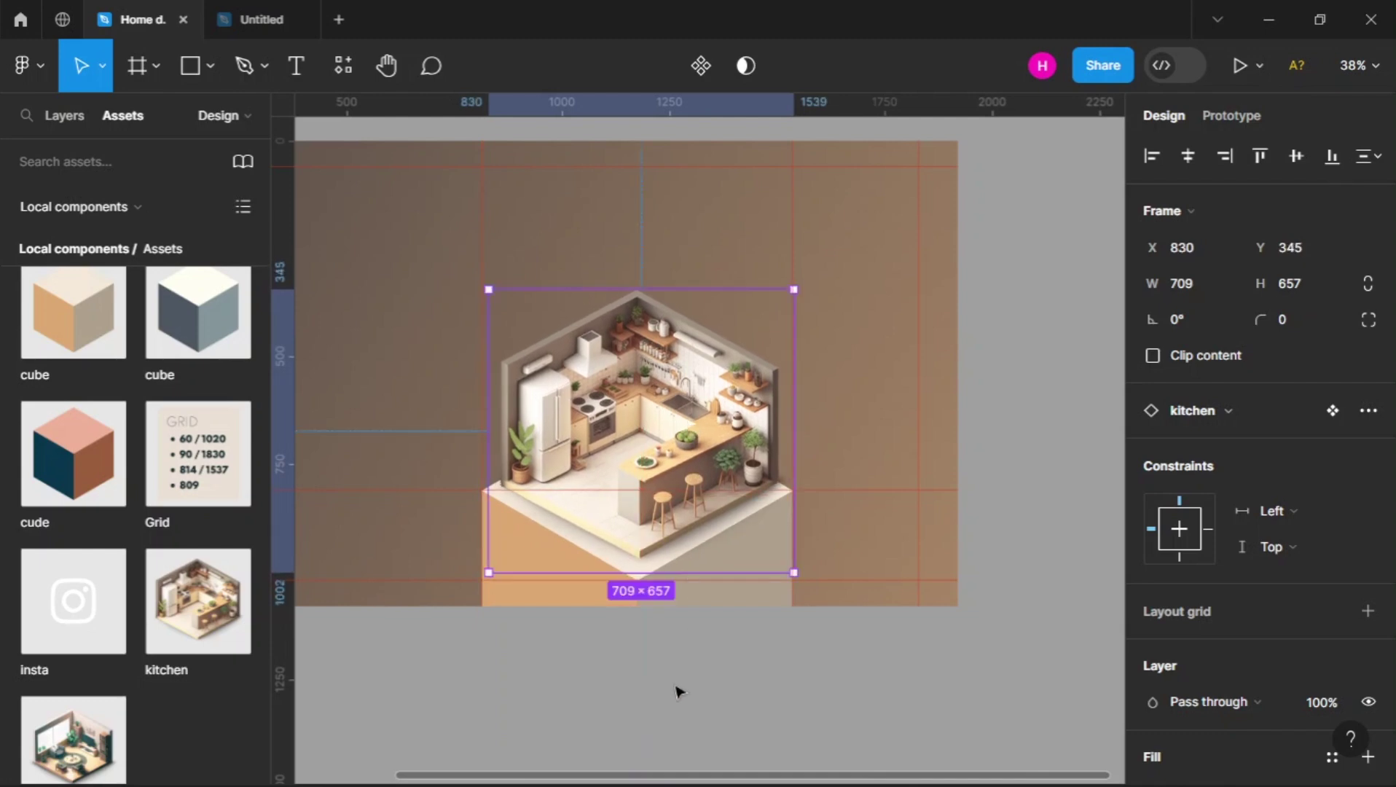
left_click(677, 691)
scroll(676, 691, "down", 3)
scroll(676, 691, "left", 2)
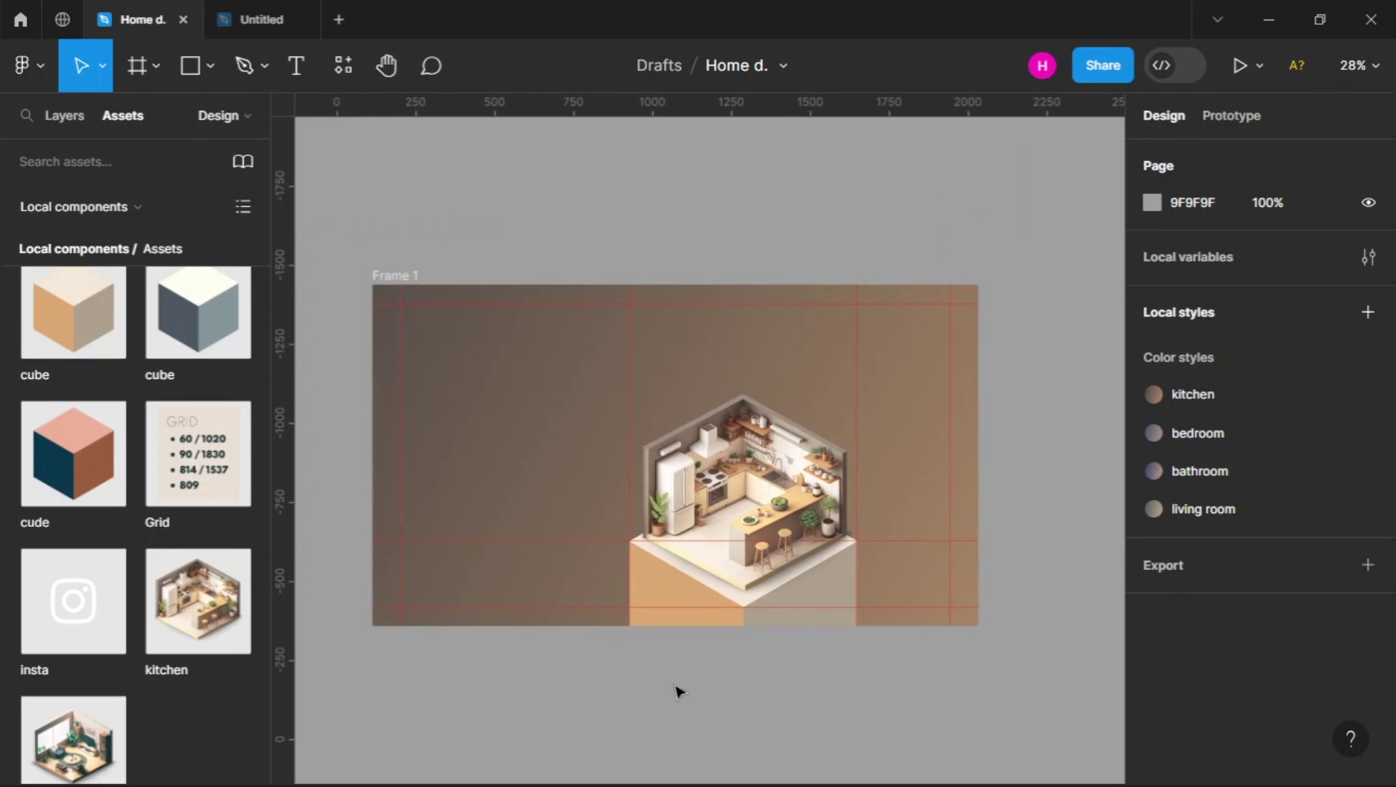
Add the text "Home d." in Frame 1's upper-left area at about X 117, Y 100
scroll(576, 534, "up", 3)
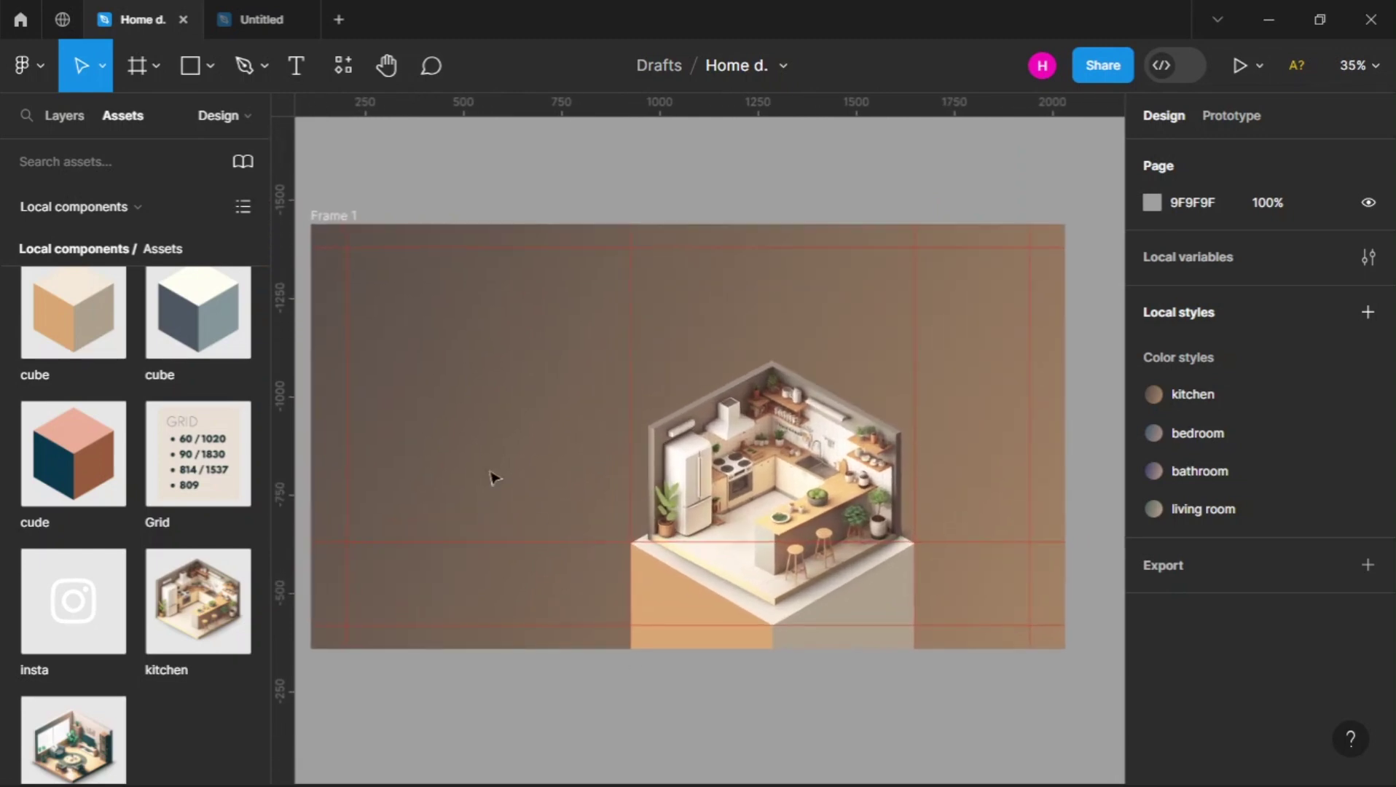
scroll(372, 278, "up", 3)
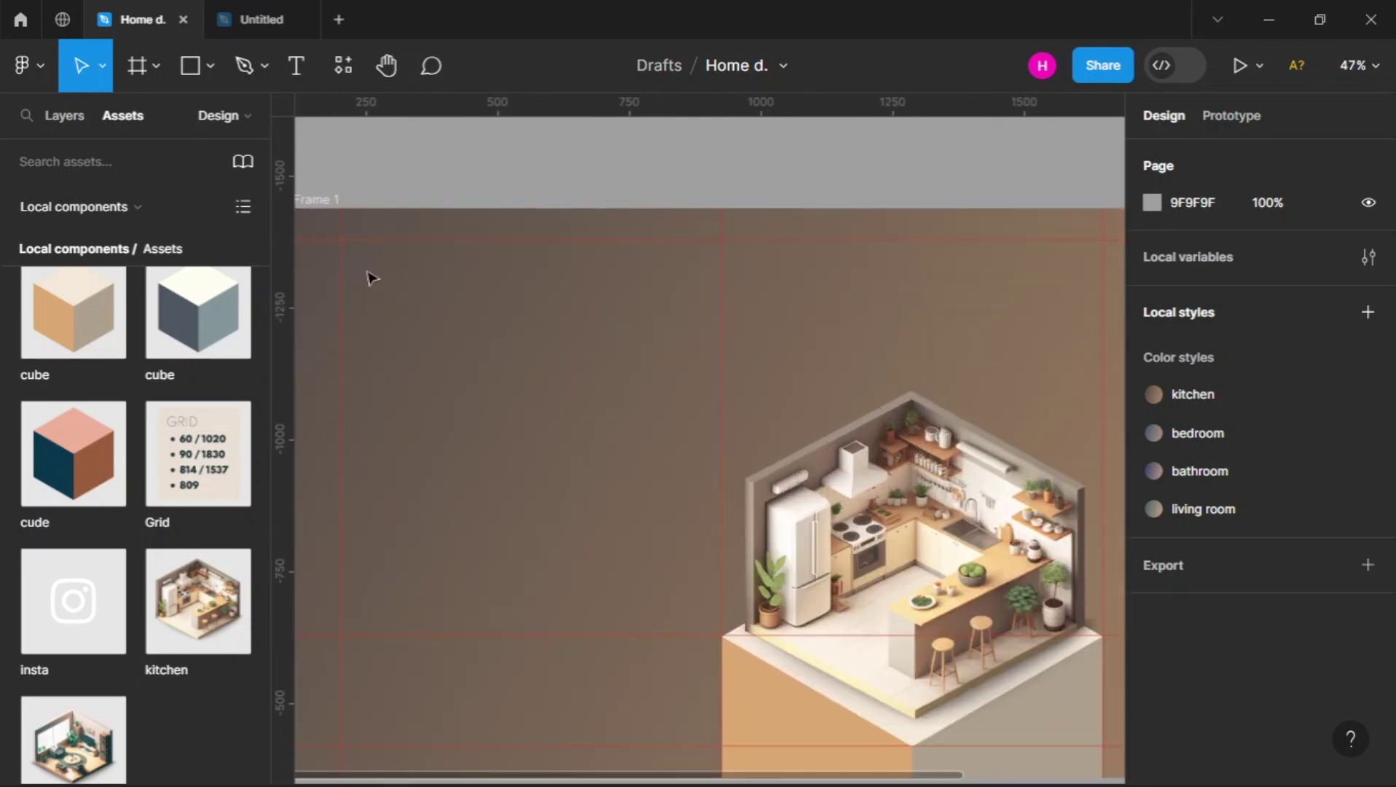
left_click(298, 83)
left_click(356, 261)
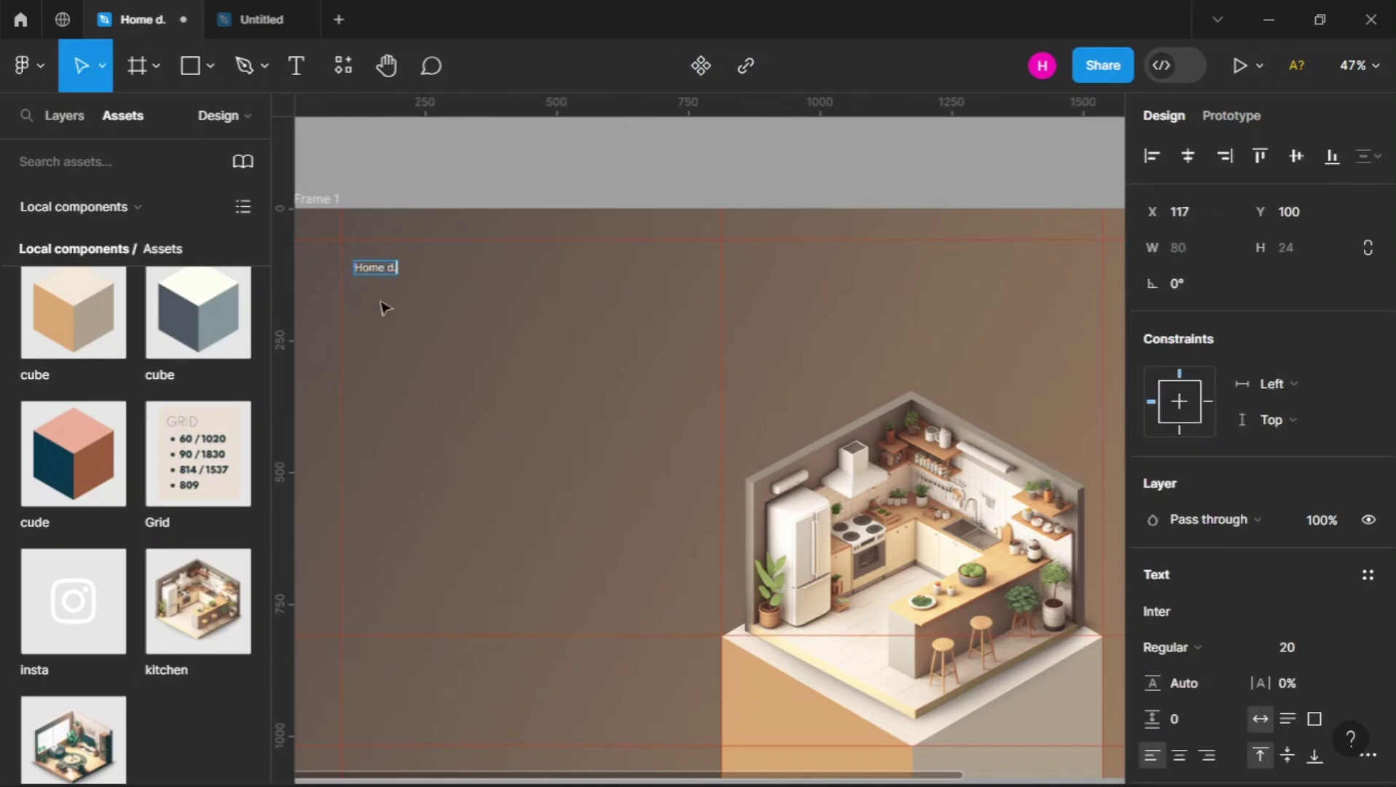
key("Escape")
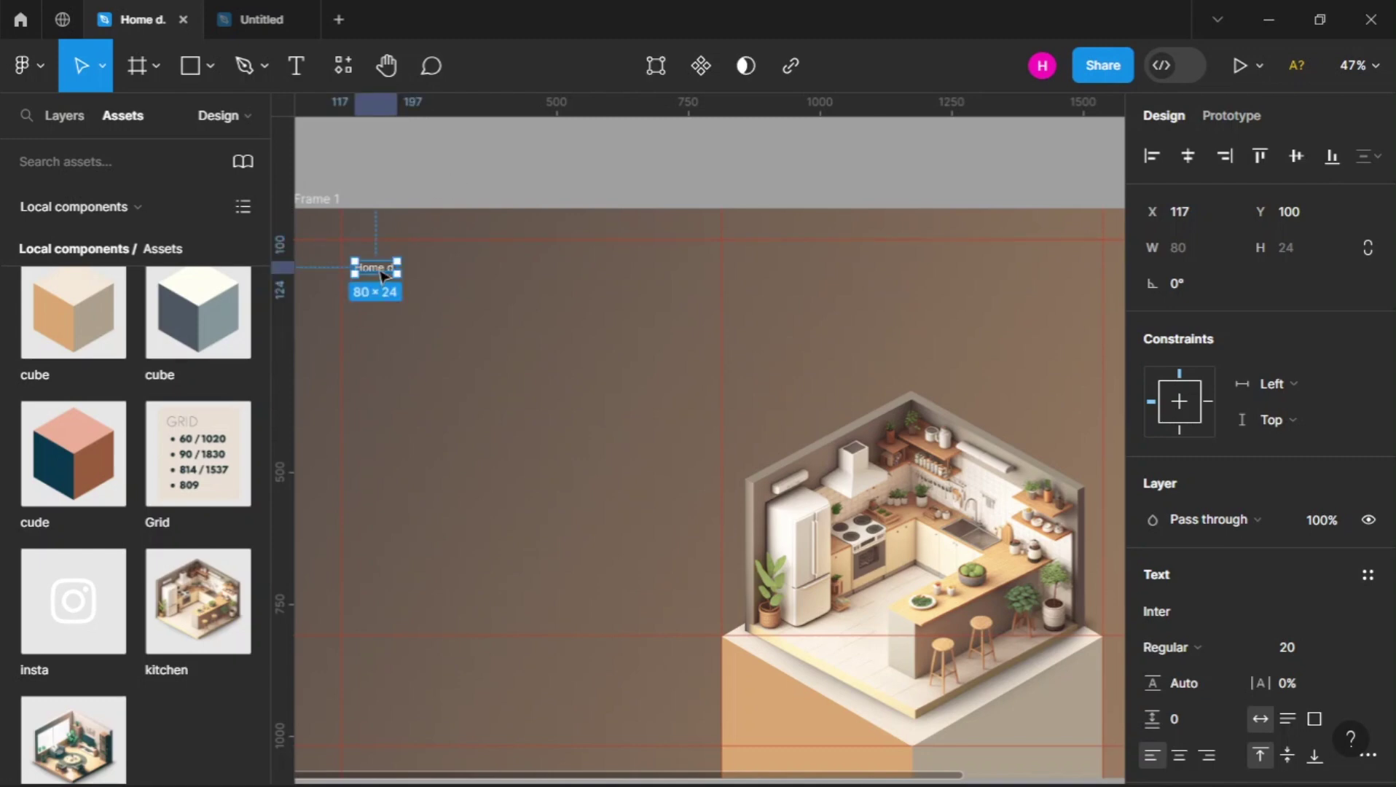
Format the "Home d." text in Spartan Bold at size 30
left_click(1217, 612)
type("spar")
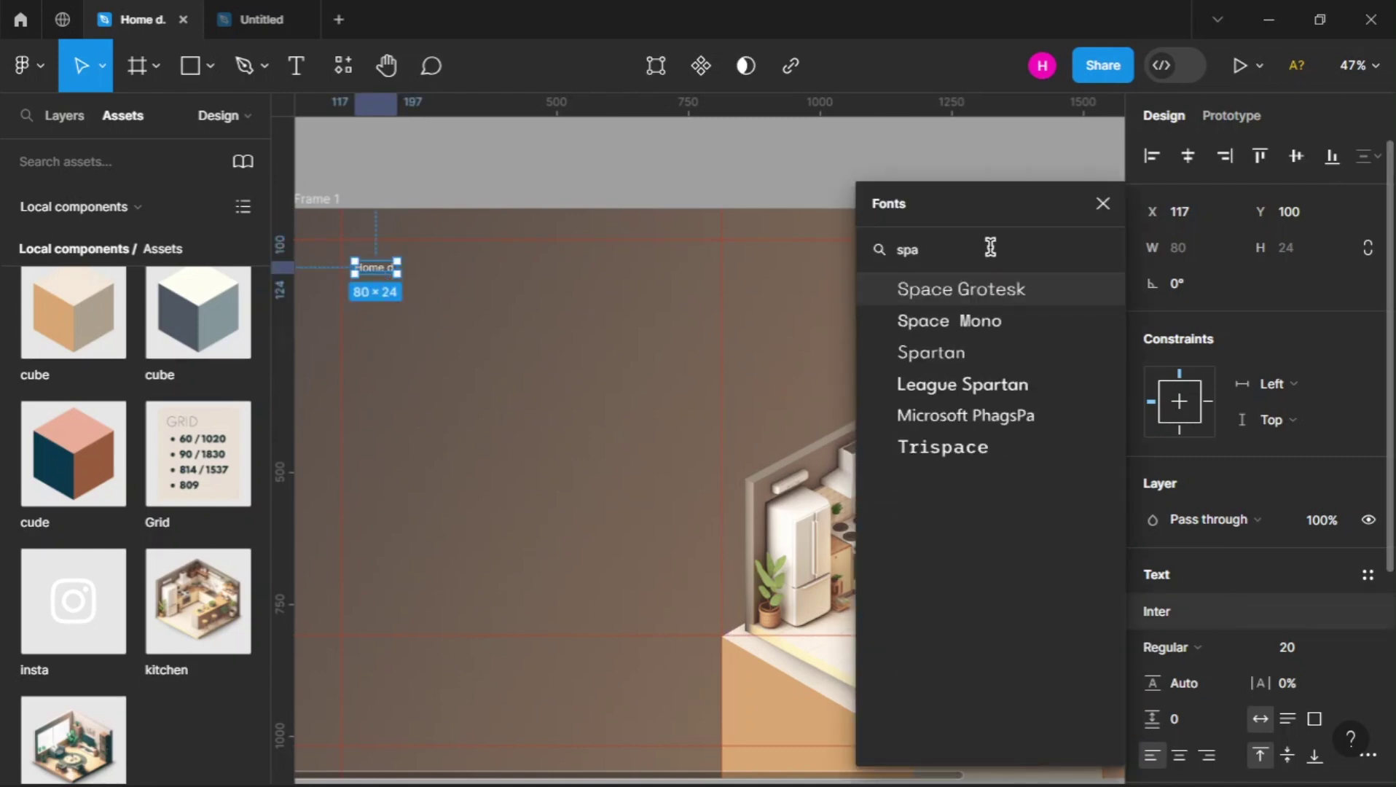
left_click(945, 299)
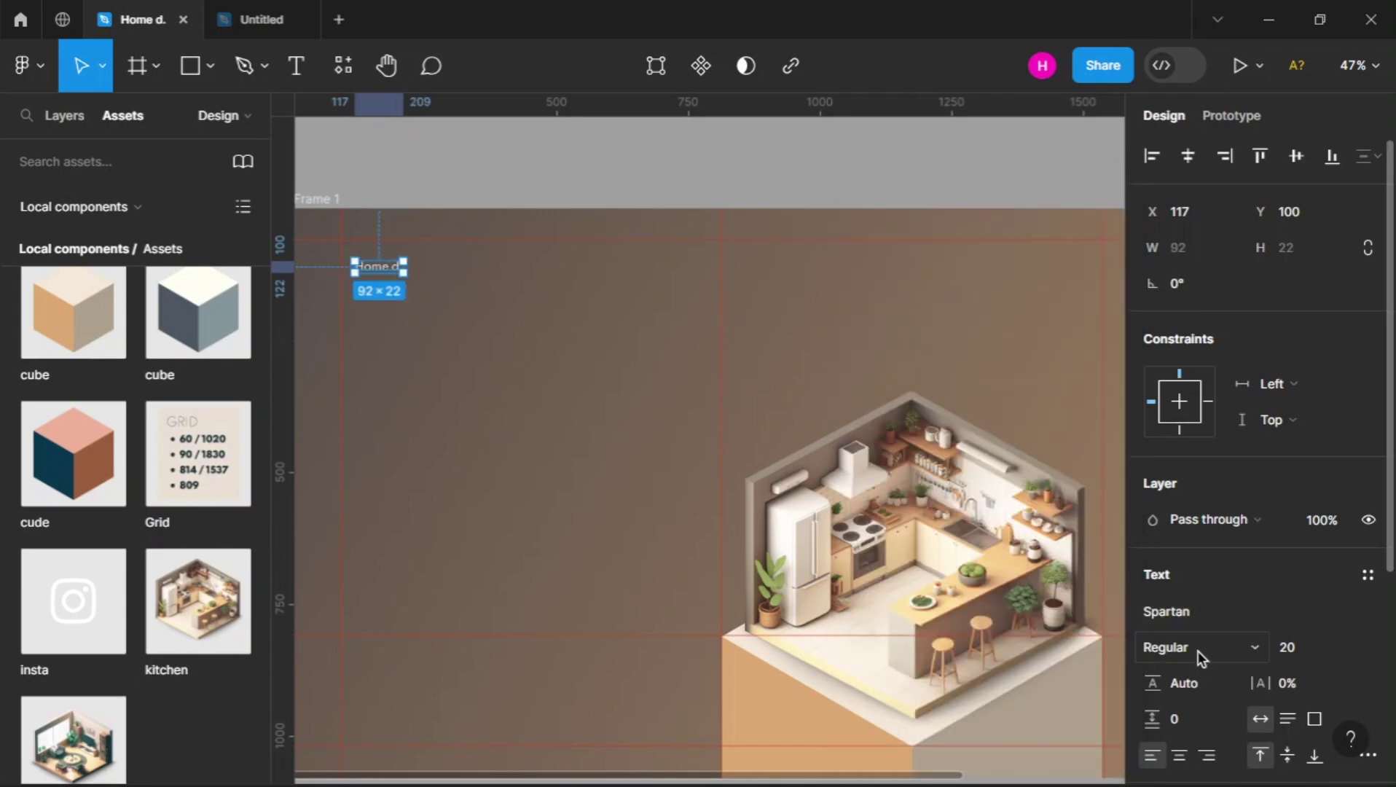
left_click(1293, 656)
type("30")
key("Return")
left_click(1198, 649)
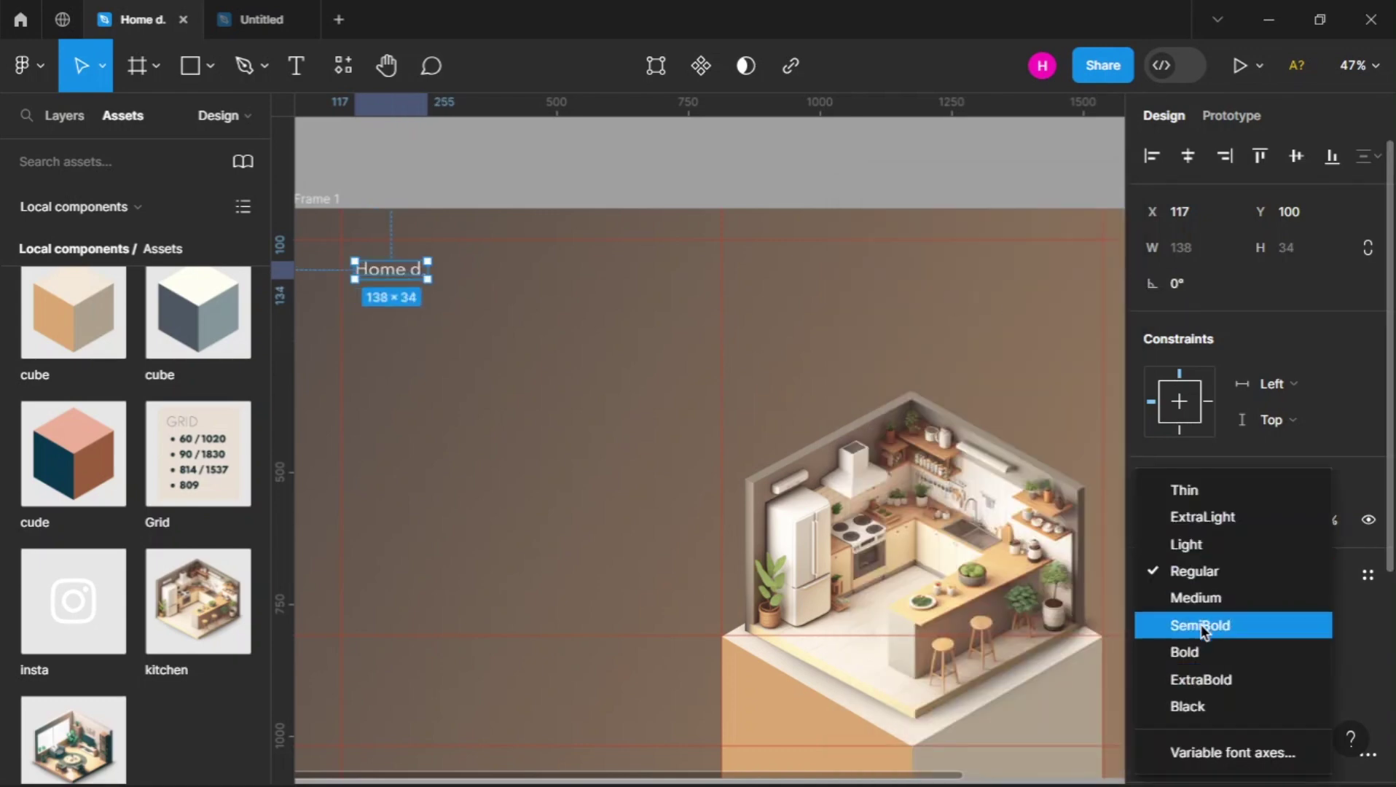
left_click(1202, 654)
left_click(610, 405)
Move the "Home d." text to the intersection of the vertical guide at 90 and the horizontal guide at 60
left_click(413, 276)
left_click_drag(413, 276, 399, 254)
left_click(399, 292)
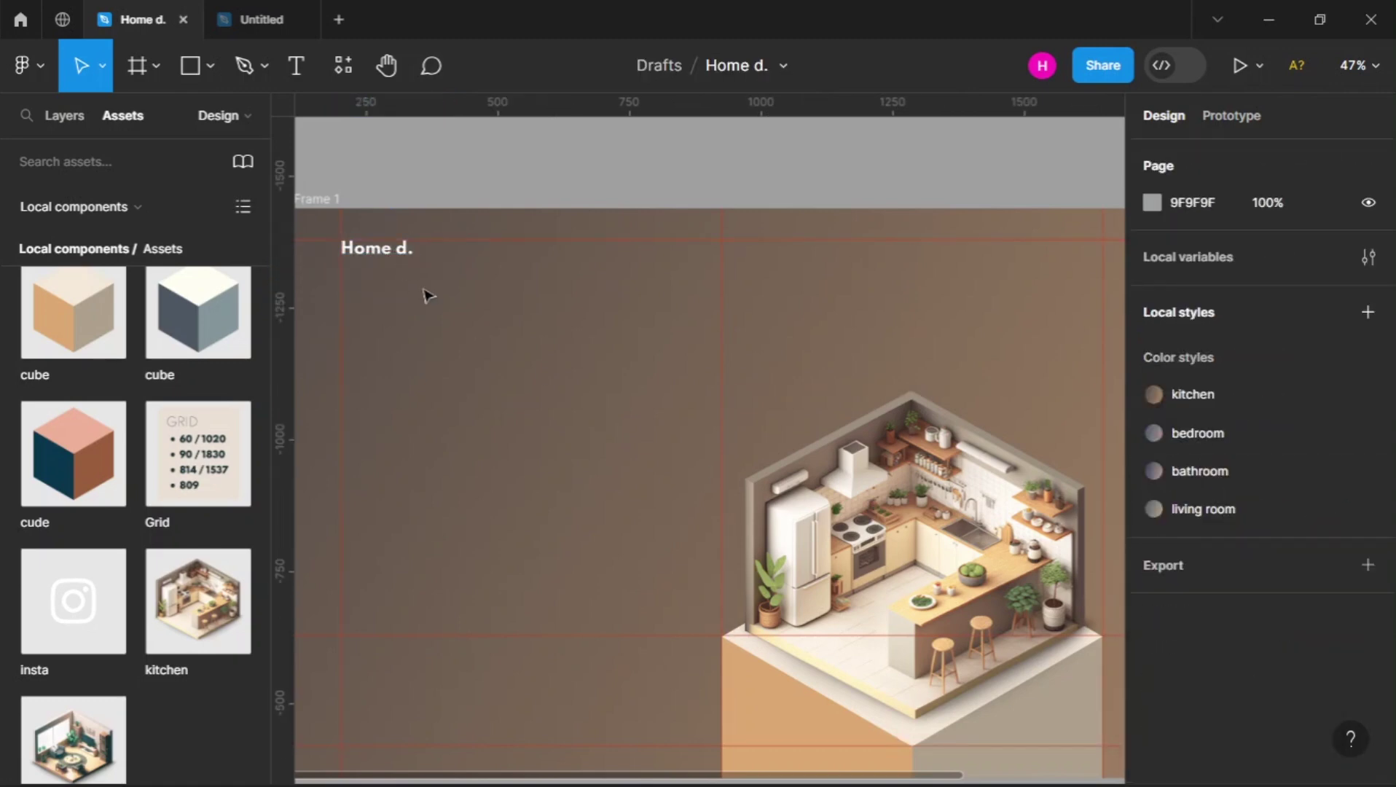
Draw a horizontal line at X 1754, Y 89 near Frame 1's upper-right corner and set its width to 50
scroll(428, 295, "down", 2)
scroll(428, 295, "right", 10)
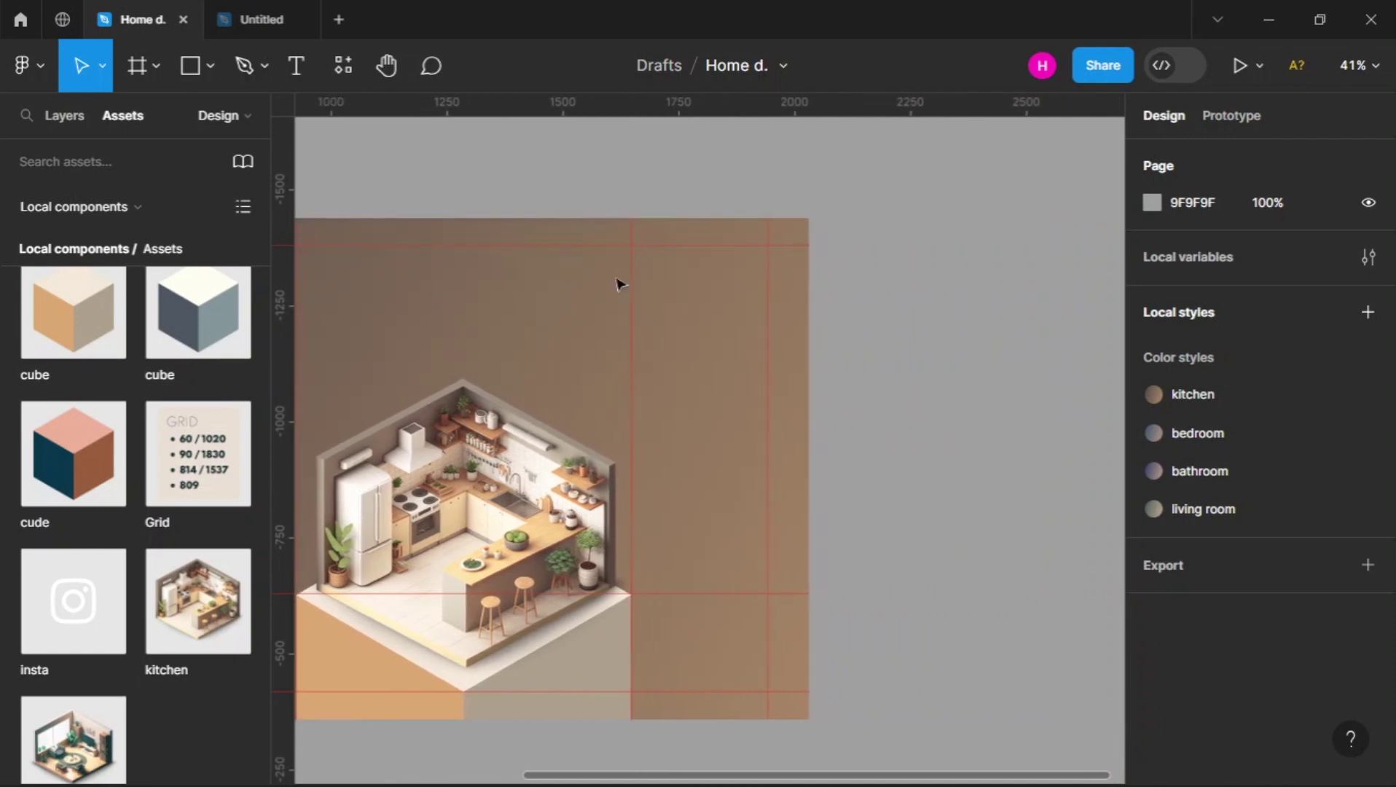
scroll(652, 284, "up", 2)
left_click(208, 66)
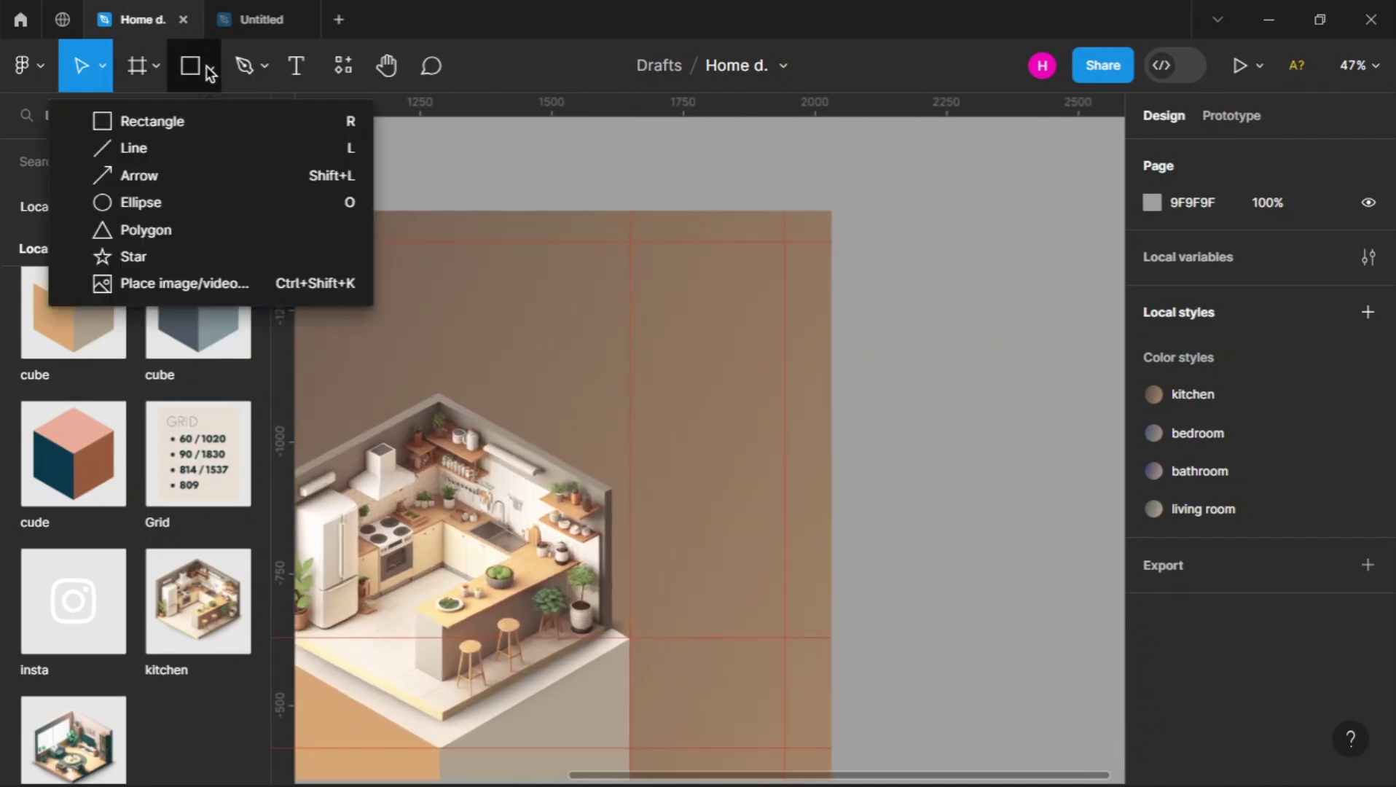
left_click(202, 148)
mouse_move(743, 258)
left_mouse_down()
mouse_move(787, 256)
mouse_move(774, 257)
left_mouse_up()
left_click(1198, 255)
type("50")
key("Return")
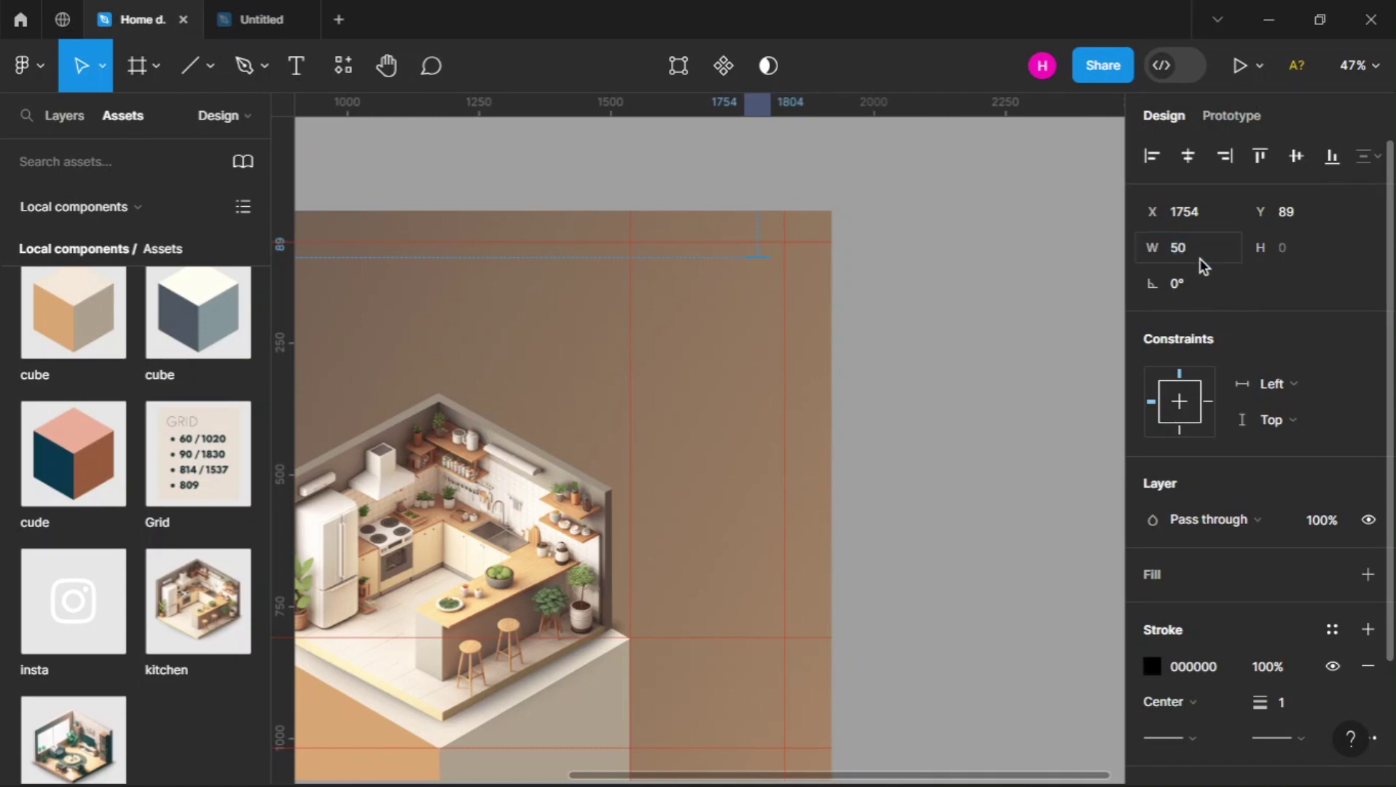
Set the line's stroke color to white FFFFFF and its thickness to 2
left_click(1154, 669)
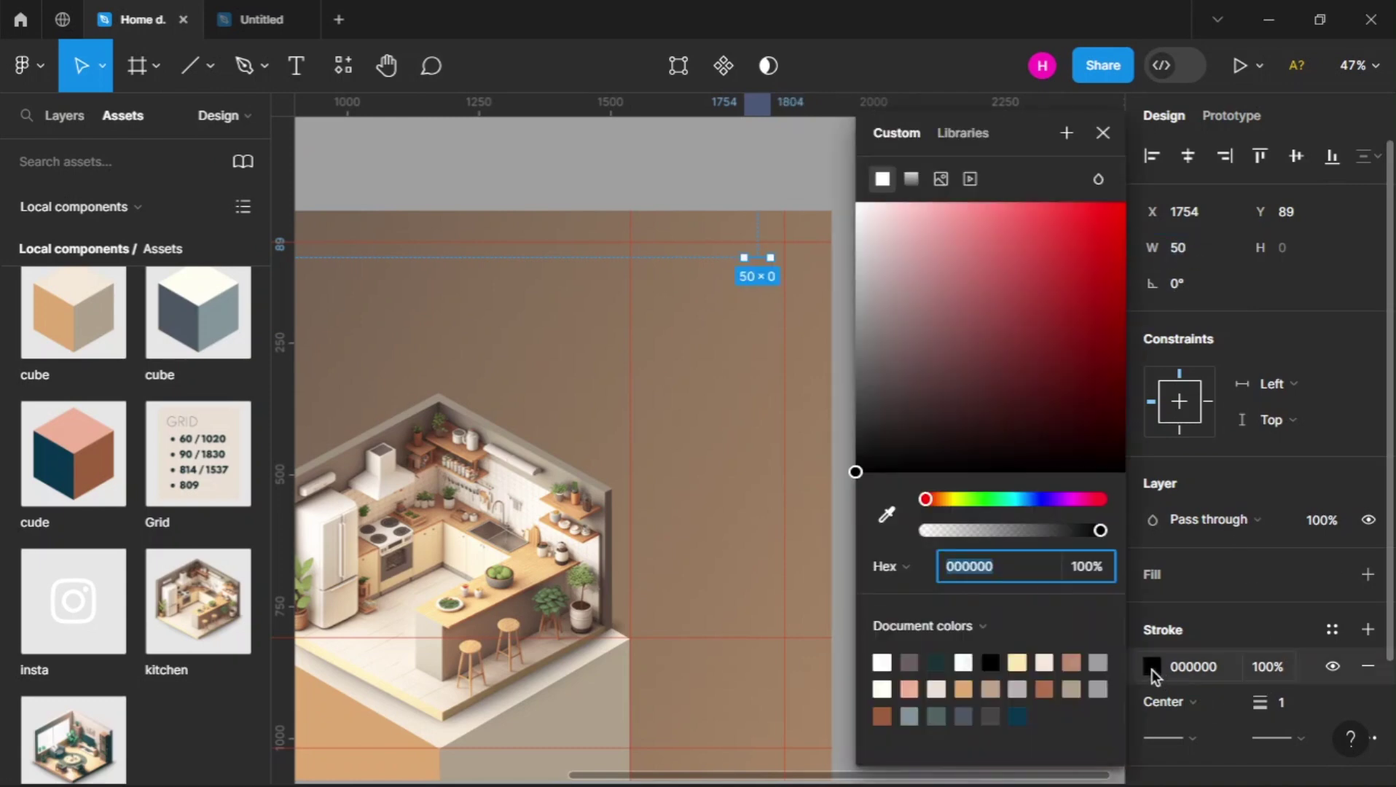
left_click_drag(890, 318, 806, 182)
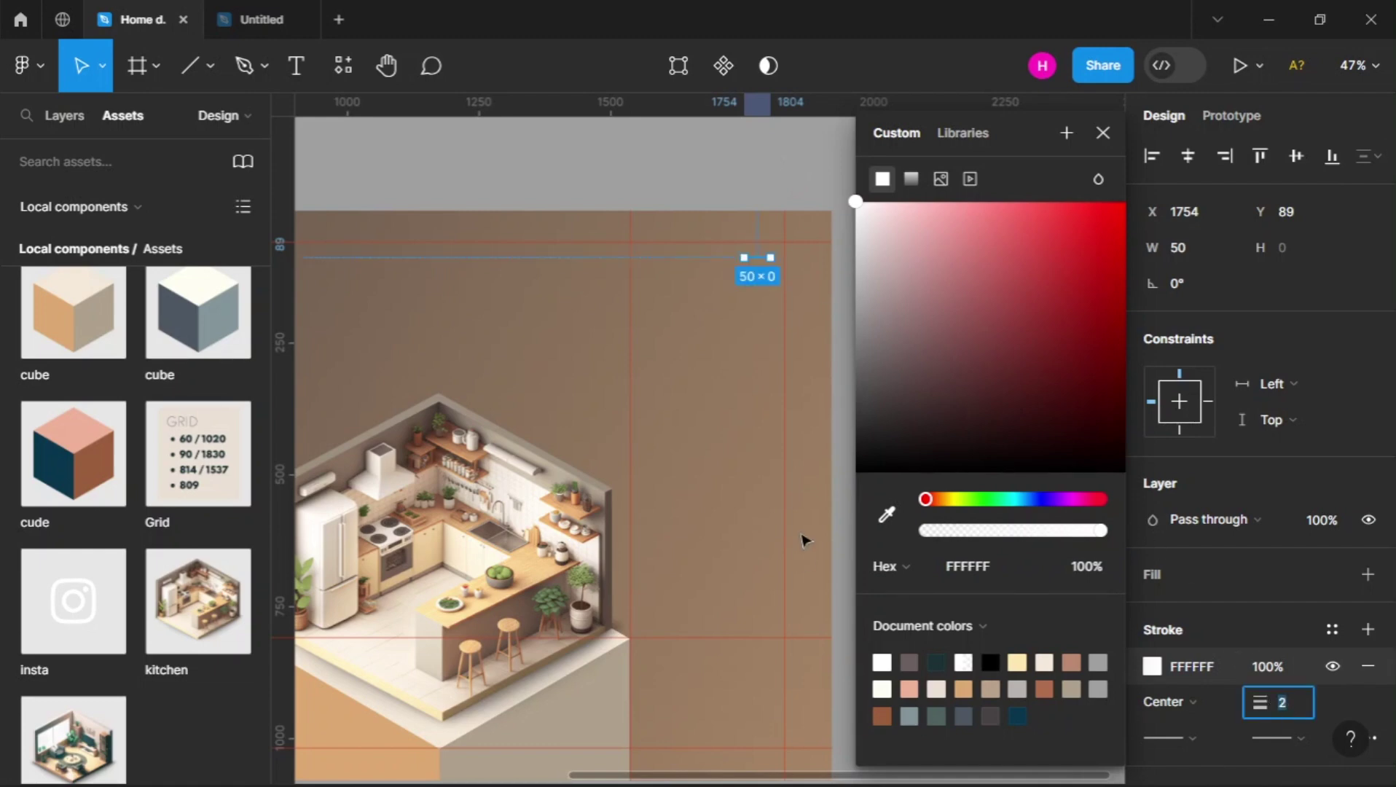
left_click(741, 290)
Duplicate the white line twice below itself to form a three-line menu icon about 50 × 25
scroll(758, 277, "up", 3)
mouse_move(757, 253)
left_mouse_down()
mouse_move(751, 280)
mouse_move(741, 250)
left_mouse_up()
left_click(740, 317)
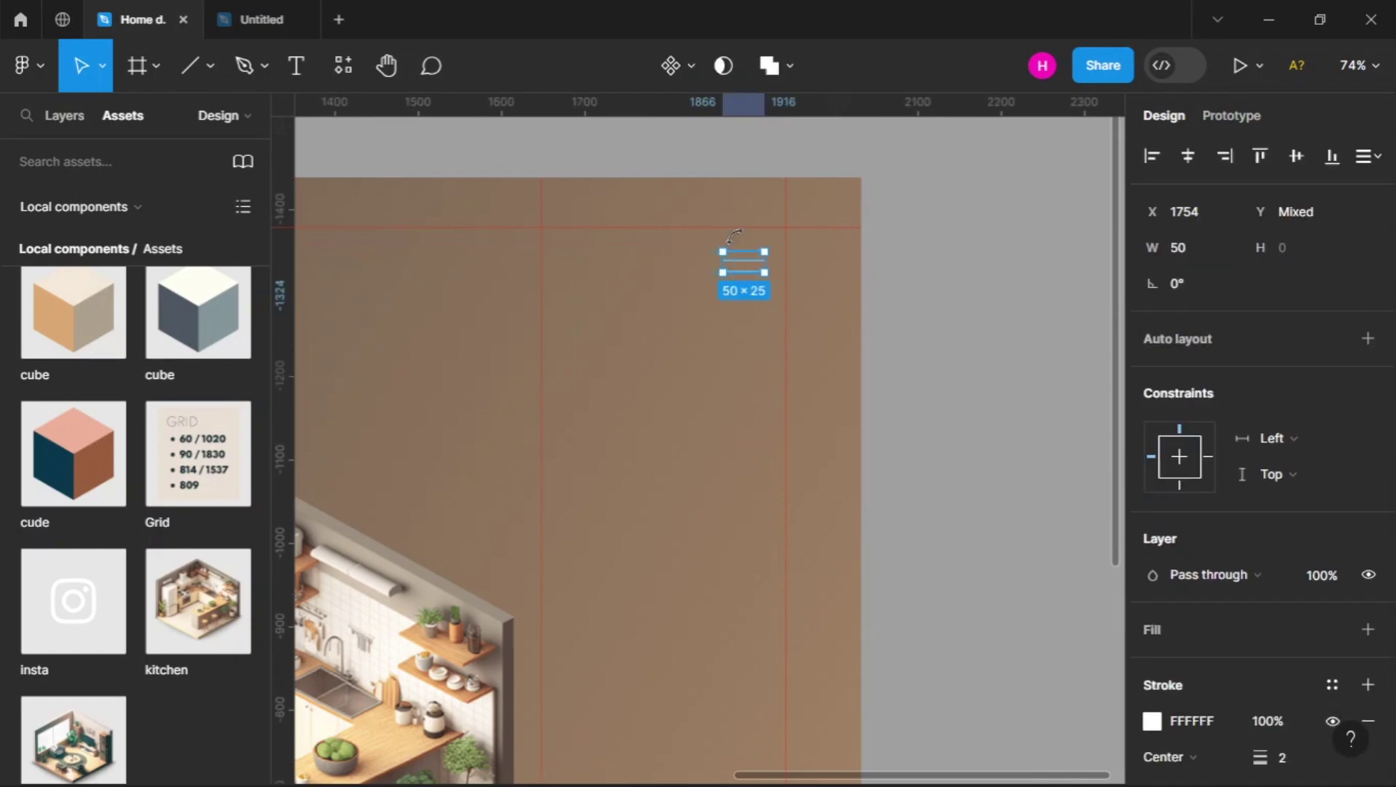
Put the three lines in a vertical auto layout and set the spacing between them to 10
key("shift+a")
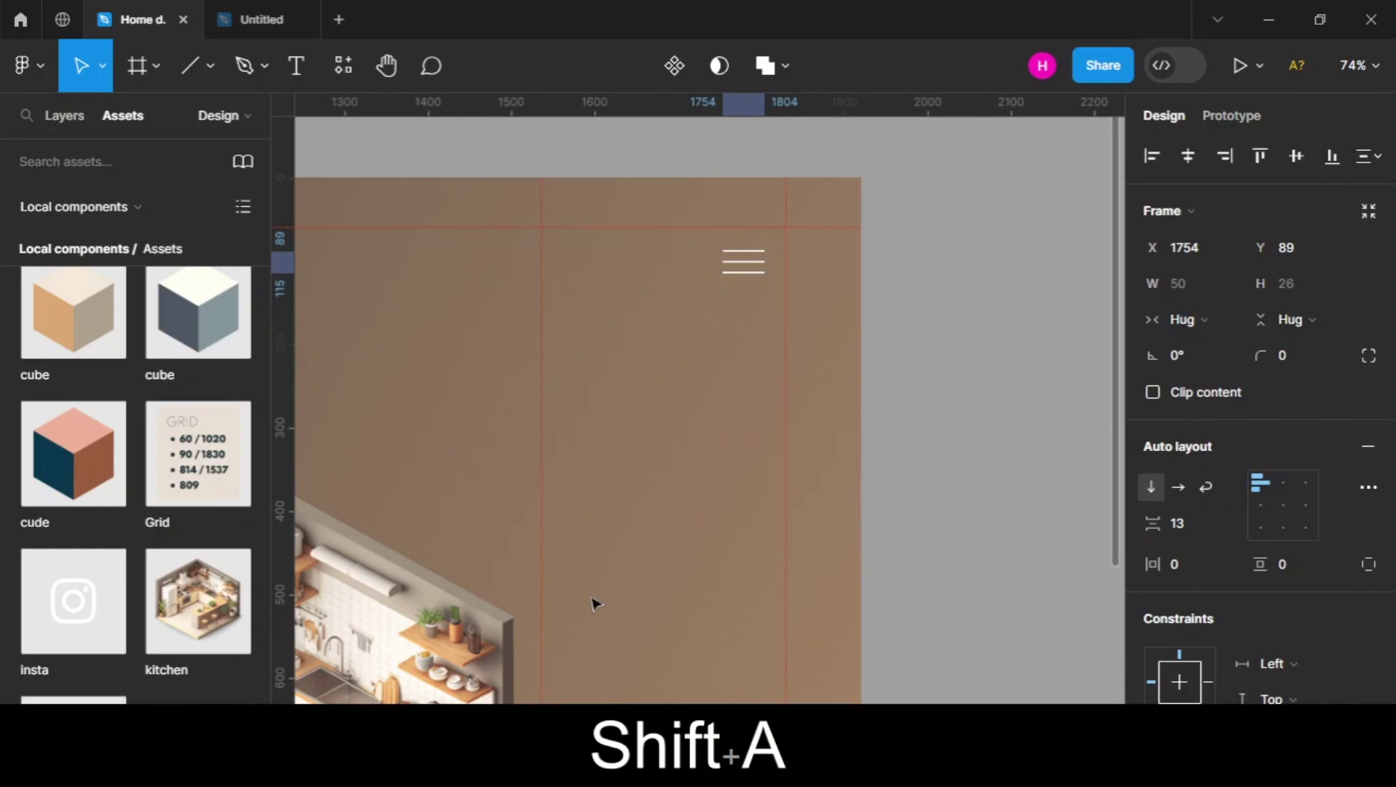
left_click(1201, 523)
type("1")
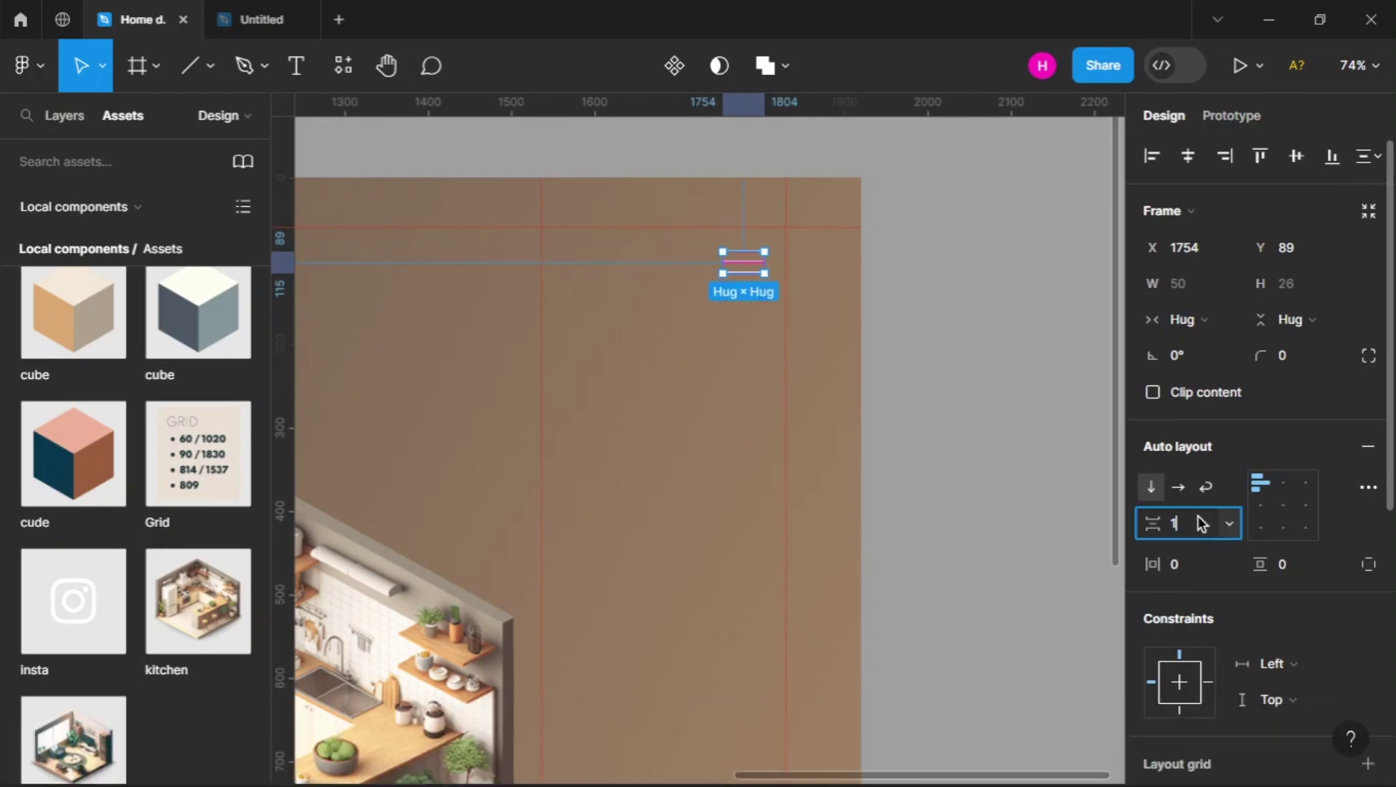
type("0")
key("Return")
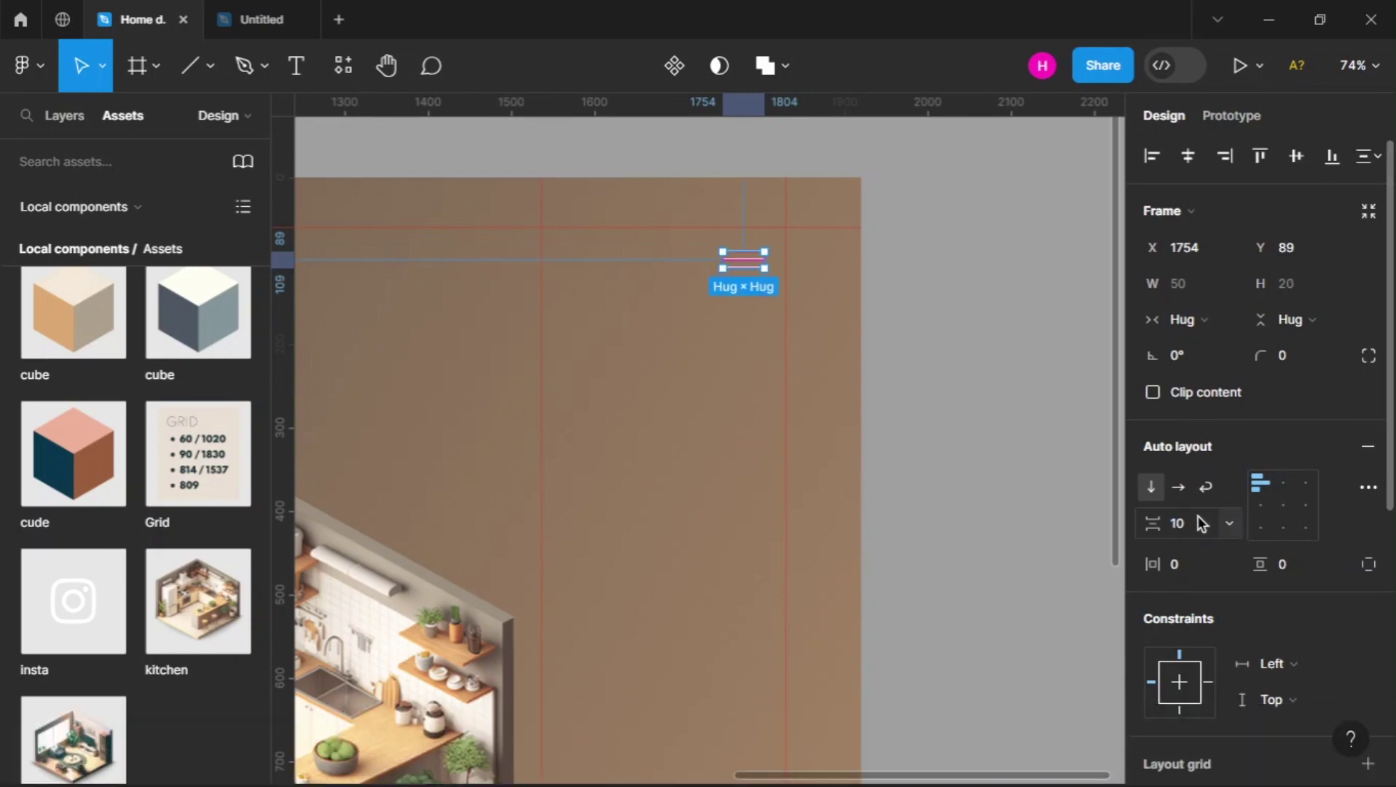
Move the menu icon to X 1780, Y 65 so its right end sits on the vertical guide at 1830
left_click(739, 284)
left_click_drag(744, 270, 768, 255)
left_click(730, 308)
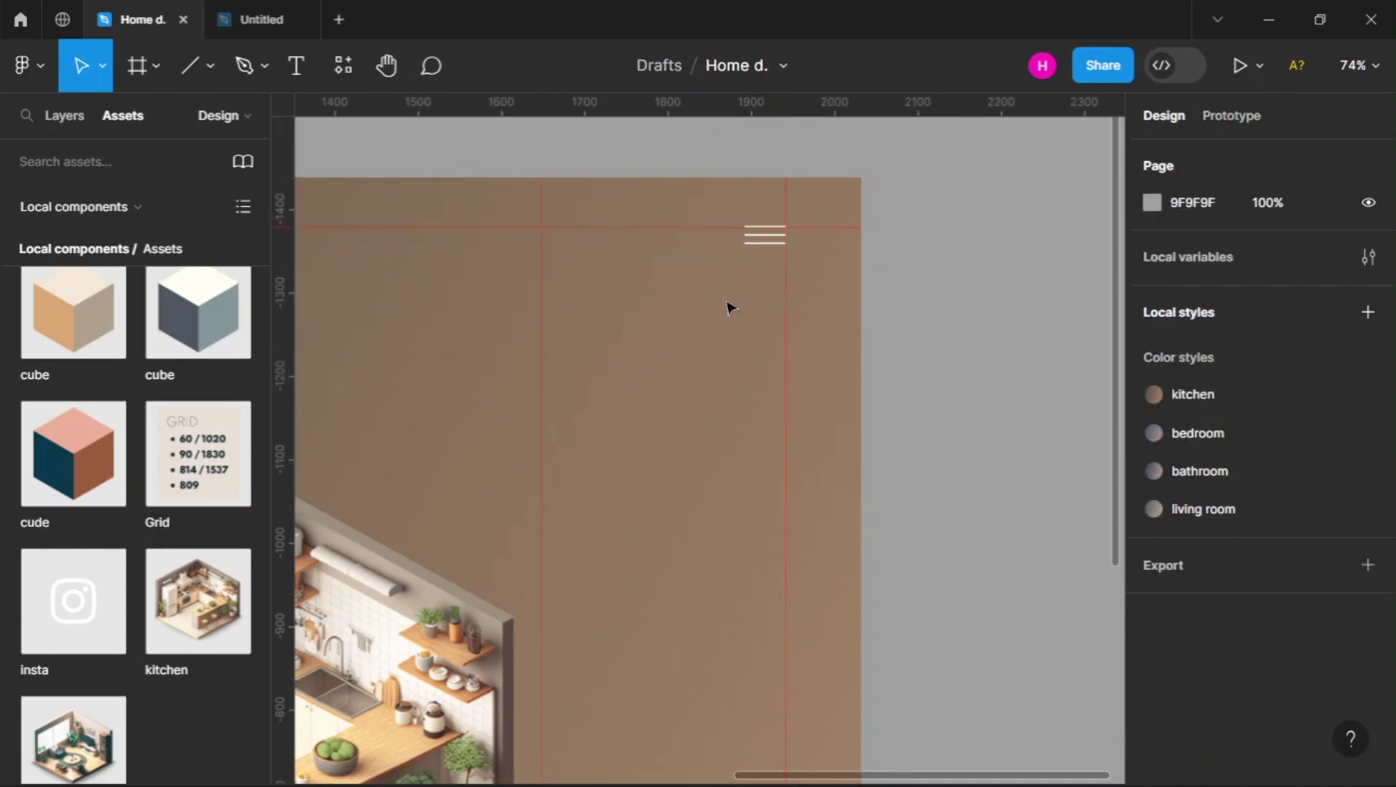
scroll(785, 228, "up", 5)
left_click(742, 252)
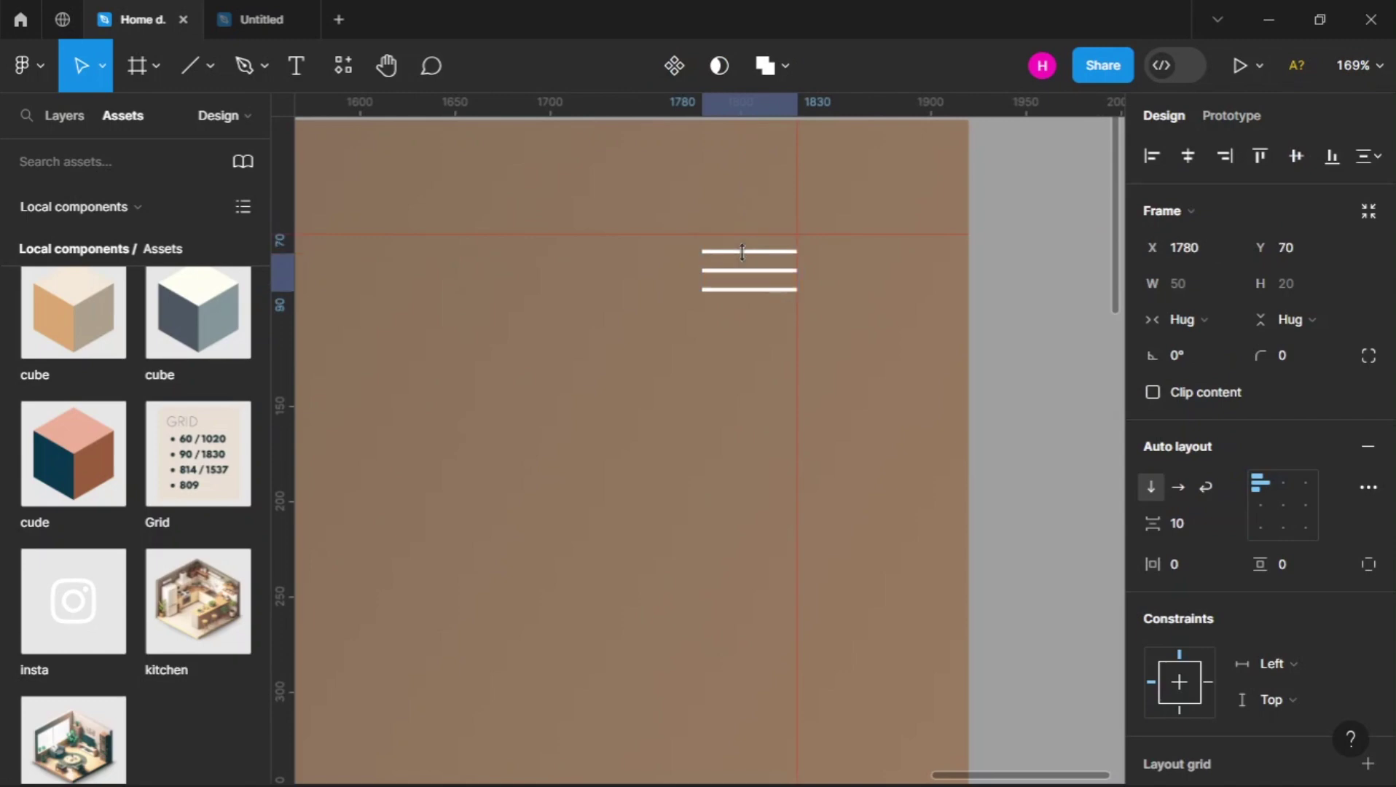
left_click_drag(756, 290, 757, 284)
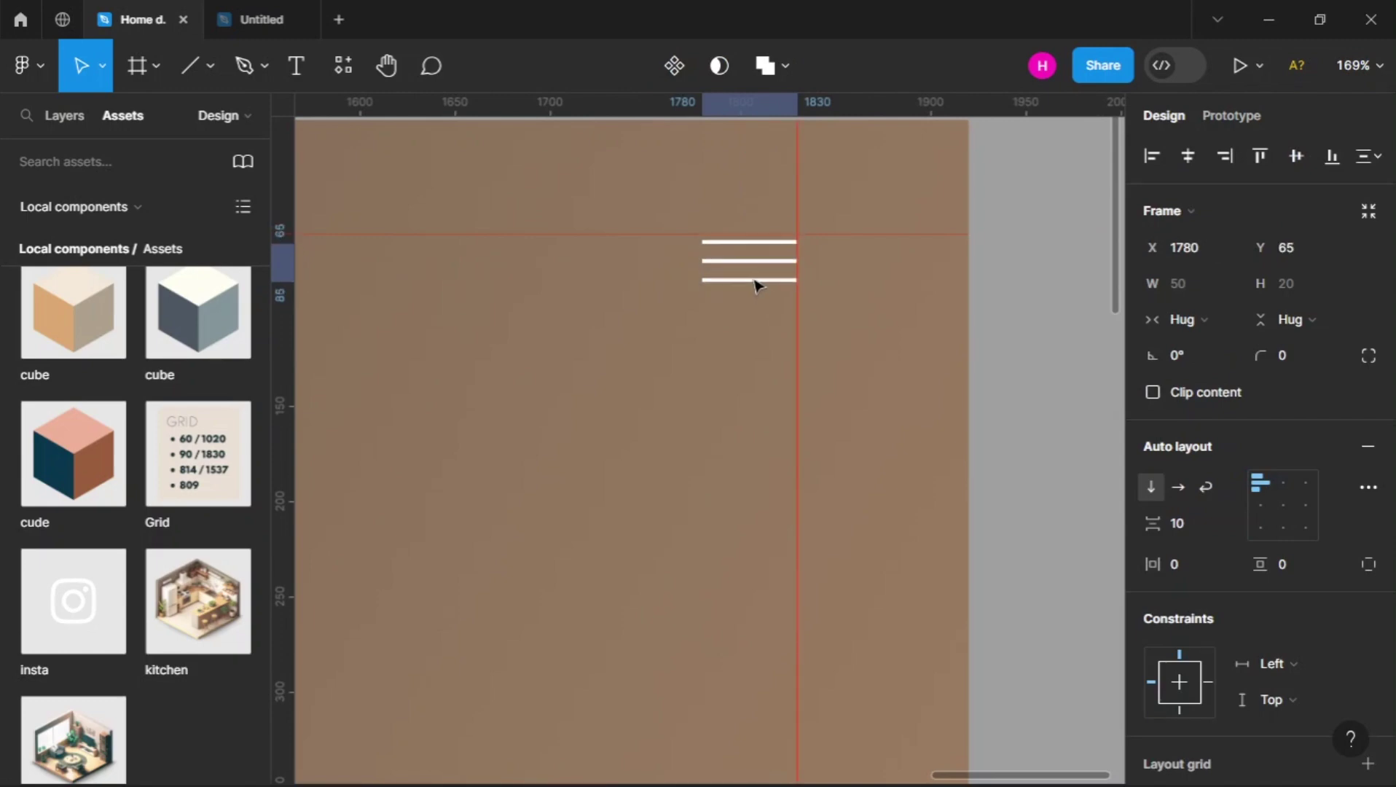
left_click(711, 352)
scroll(711, 353, "down", 8)
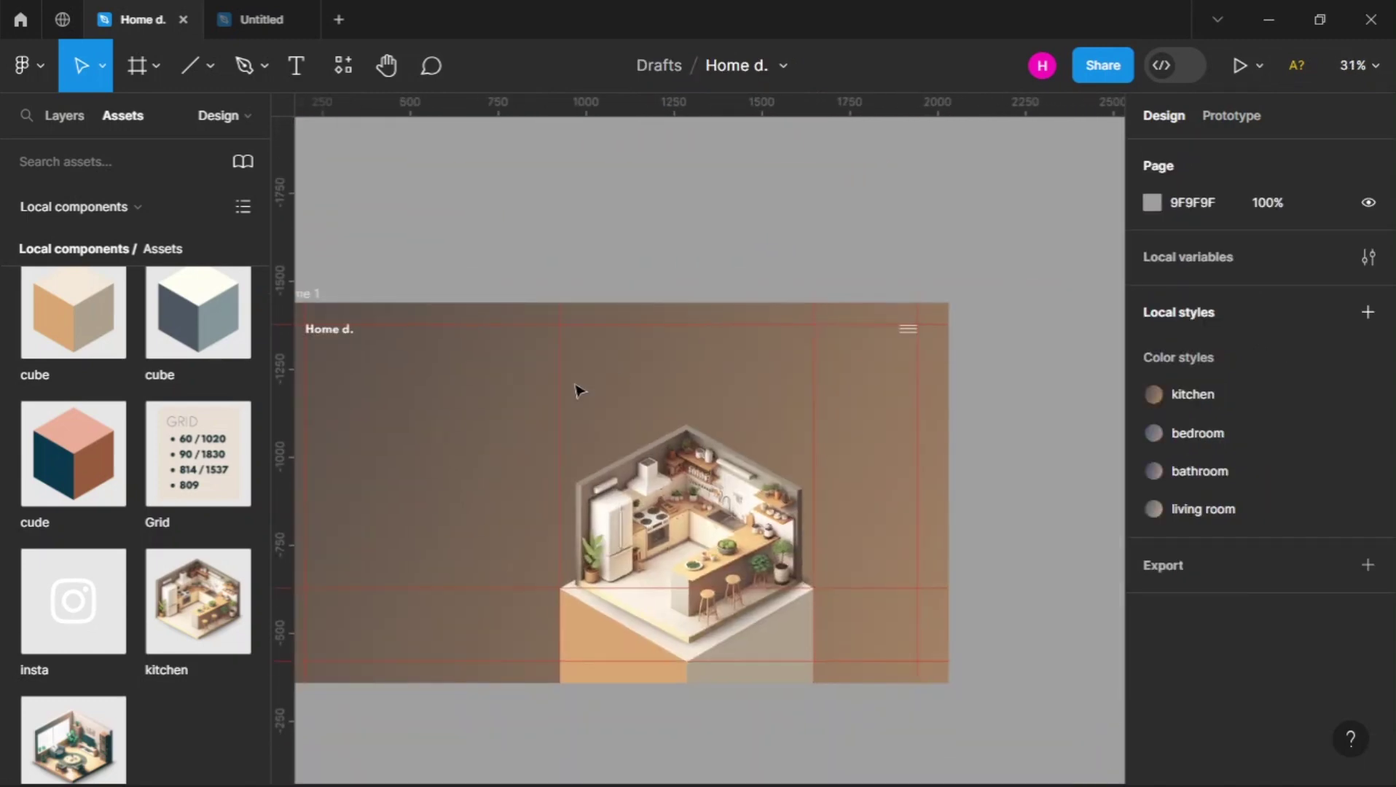
Insert the insta component into Frame 1's lower-right corner, against the guides at 1830 and 1020
scroll(576, 391, "right", 10)
scroll(575, 391, "left", 3)
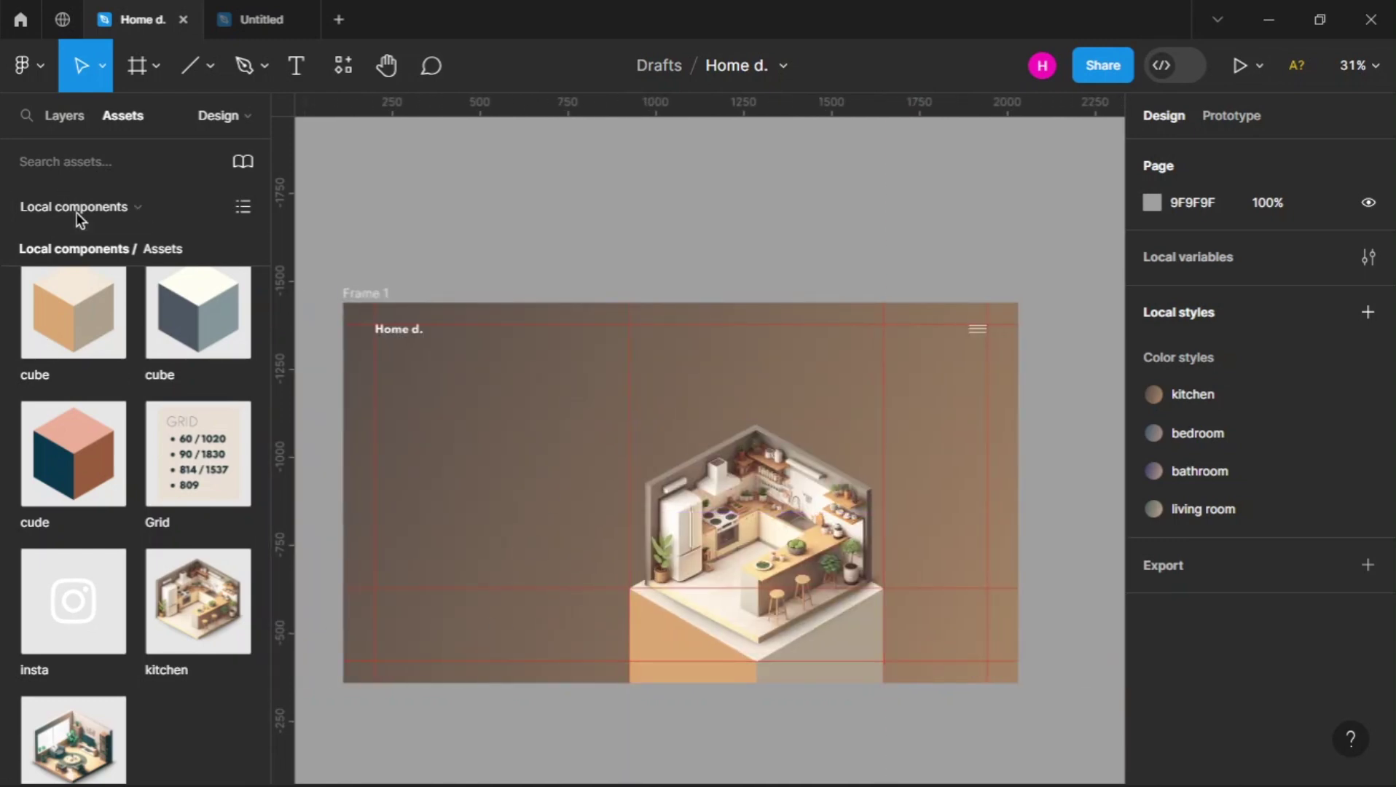
left_click_drag(70, 638, 1002, 661)
scroll(963, 652, "up", 5)
left_click(907, 638)
scroll(624, 647, "down", 5)
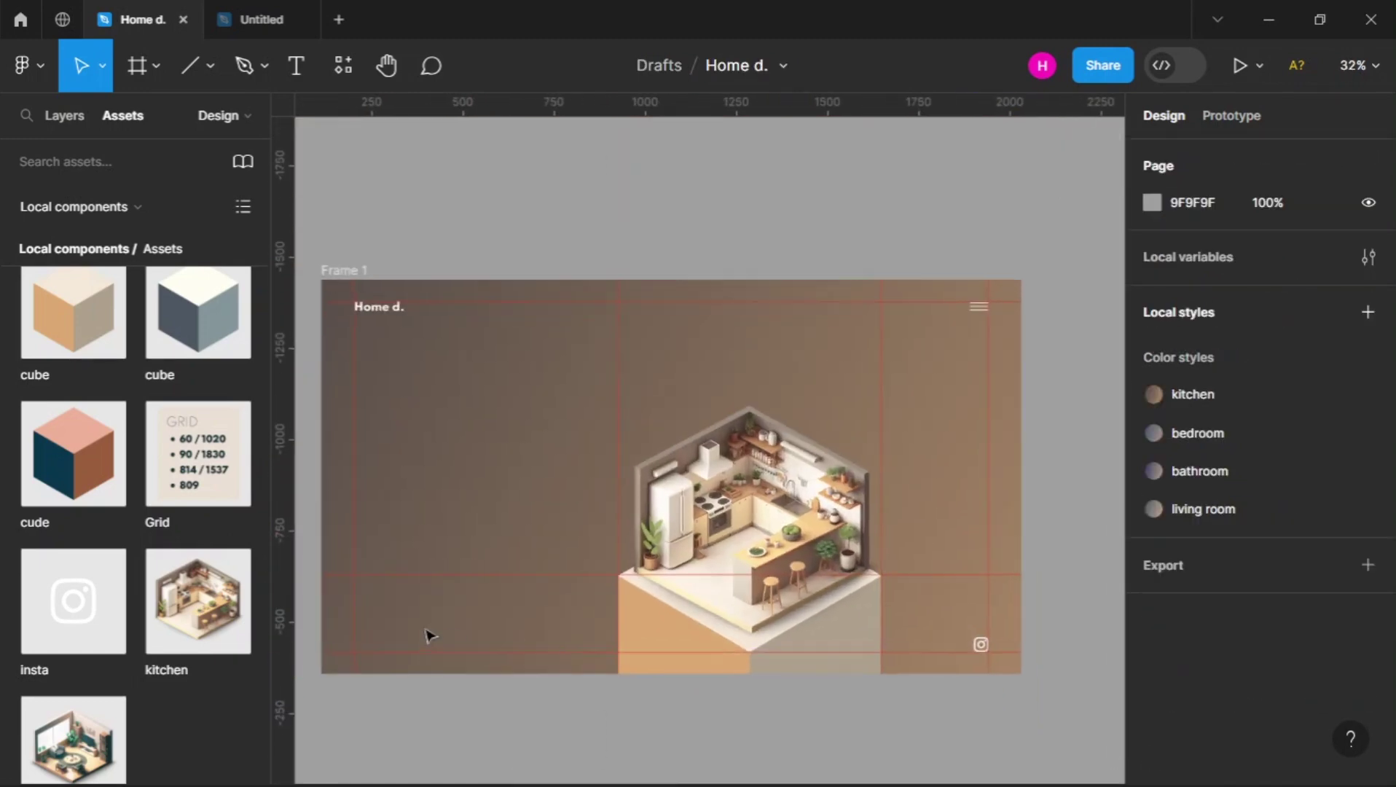
Insert the arrow component into Frame 1 left of the cube, at about X 526, Y 942
scroll(158, 602, "down", 2)
scroll(158, 601, "up", 5)
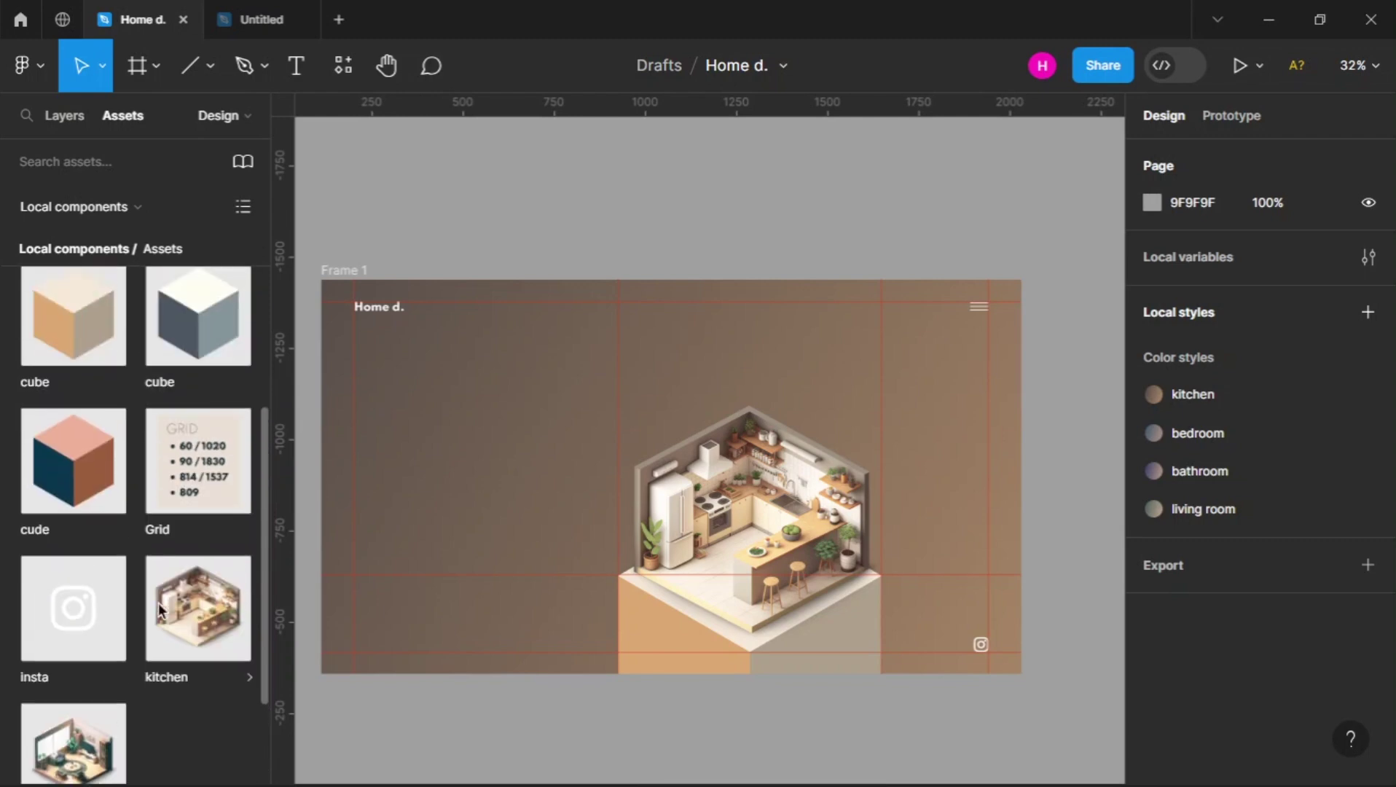
scroll(158, 602, "up", 1)
left_click_drag(62, 348, 518, 641)
scroll(518, 642, "up", 5)
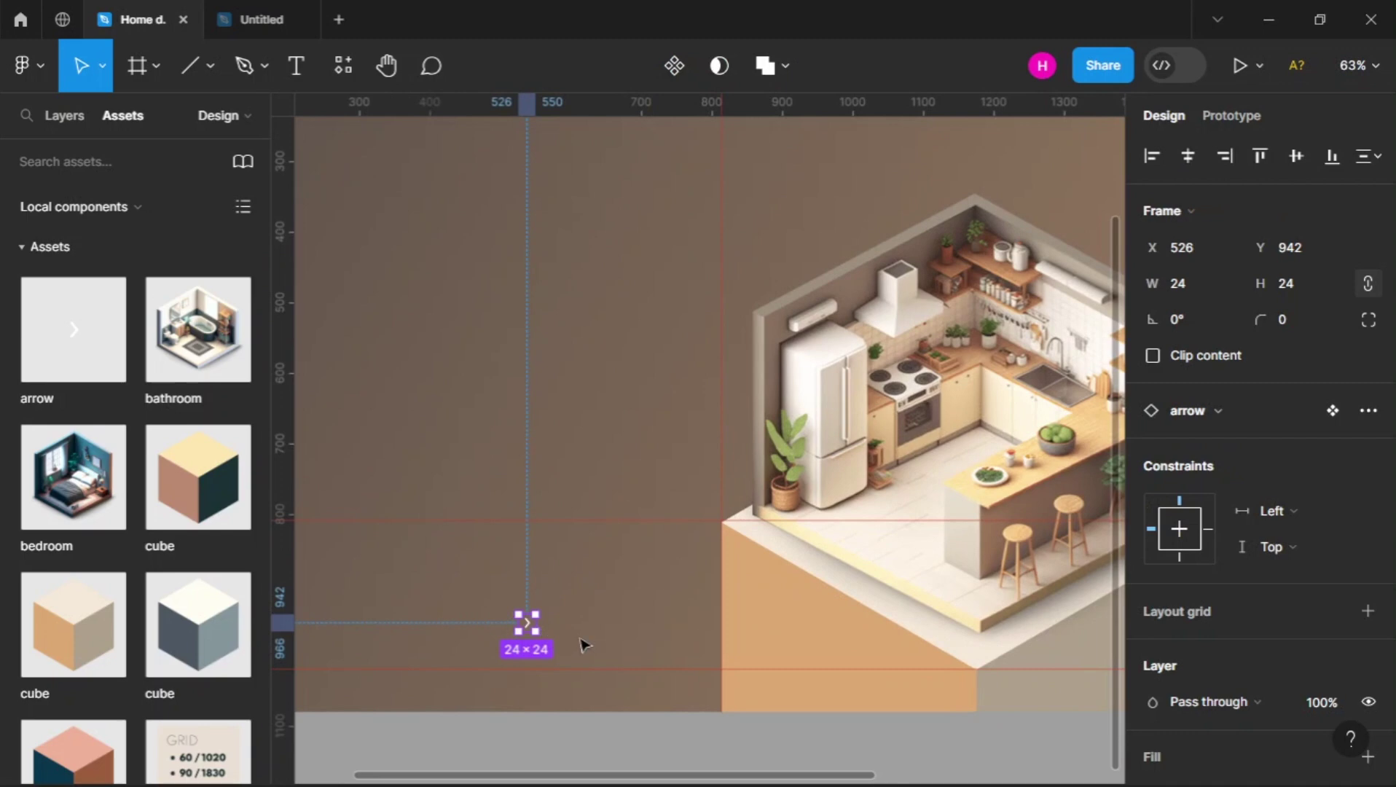
left_click(540, 634)
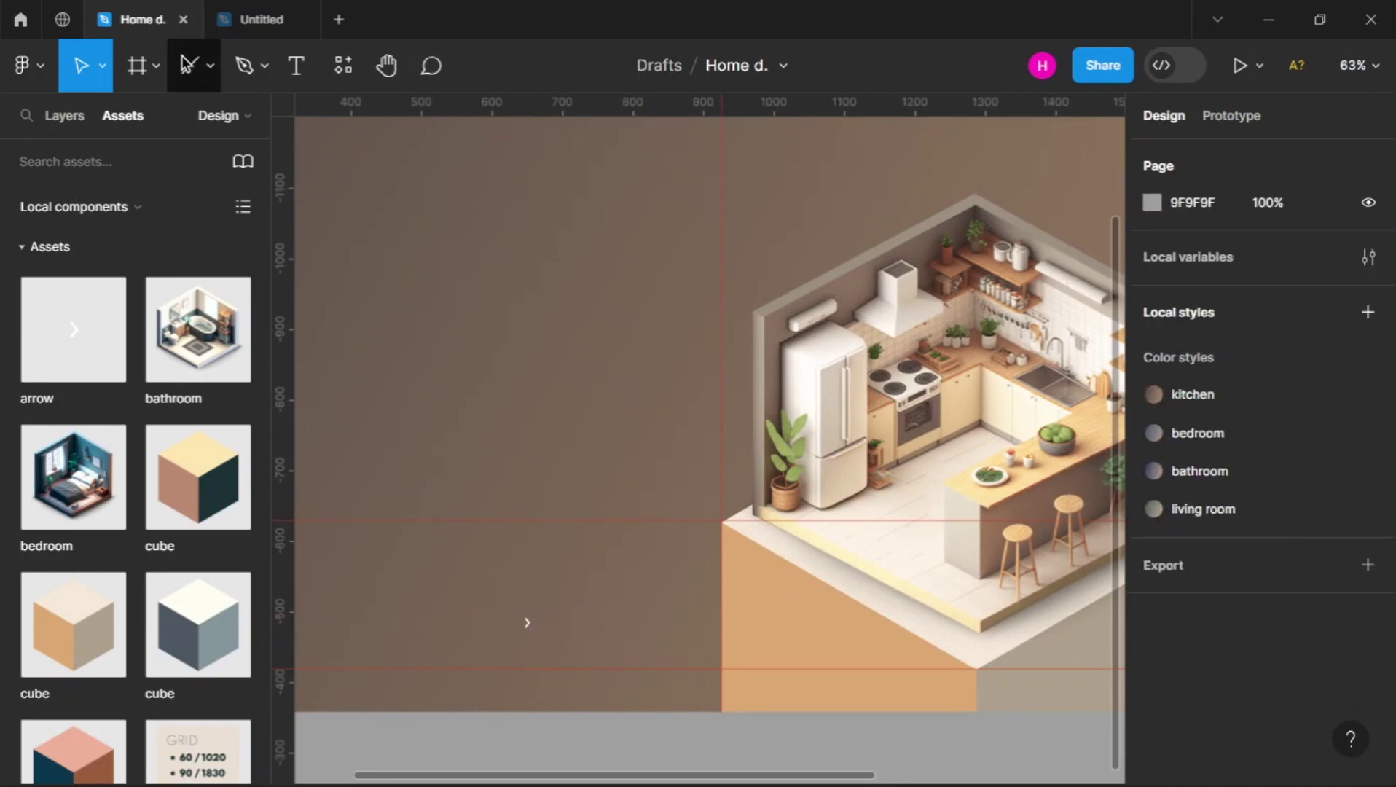
Draw a circle beside the arrow, set its width and height to 70, and lock its proportions
left_click(210, 66)
left_click(176, 196)
left_click_drag(472, 575, 507, 609)
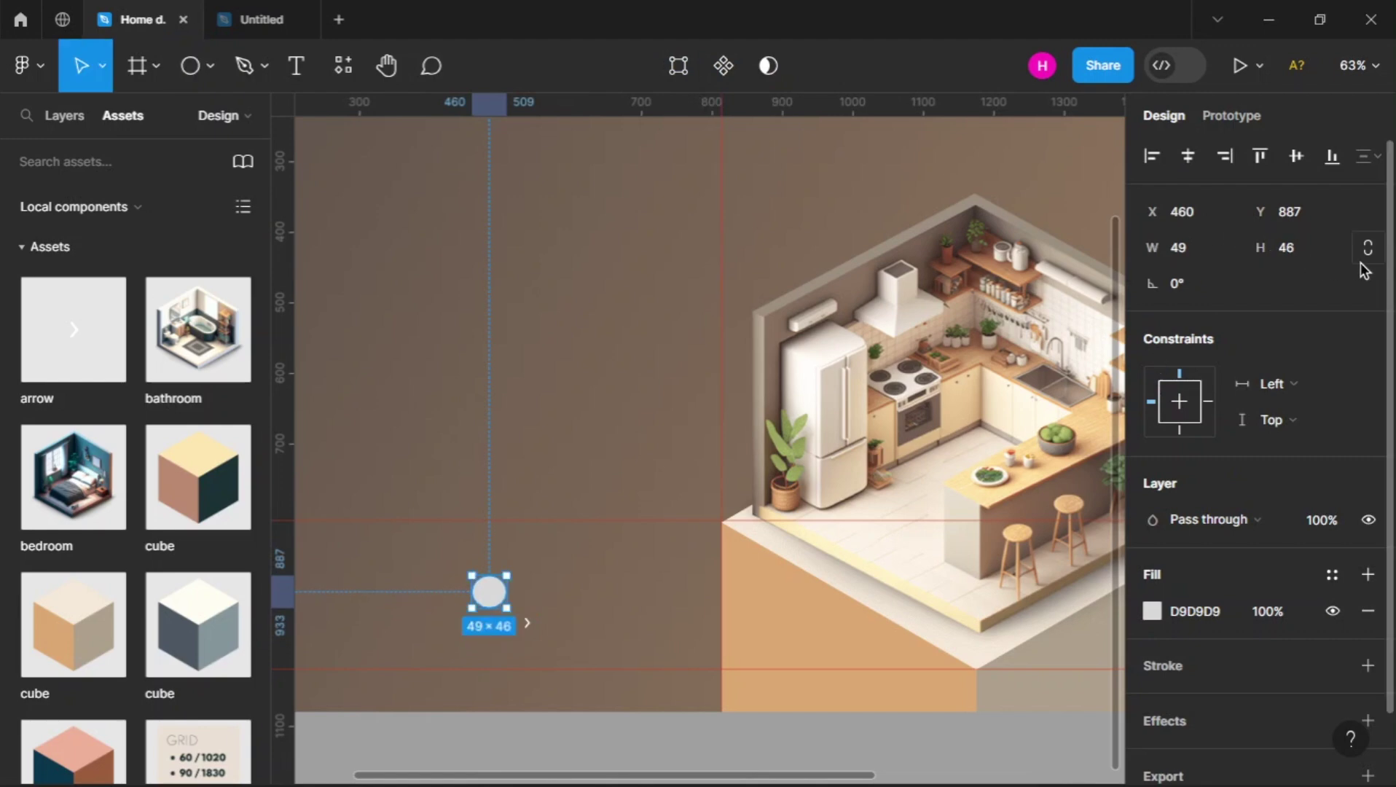
left_click(1304, 250)
type("70")
key("Return")
left_click(1204, 248)
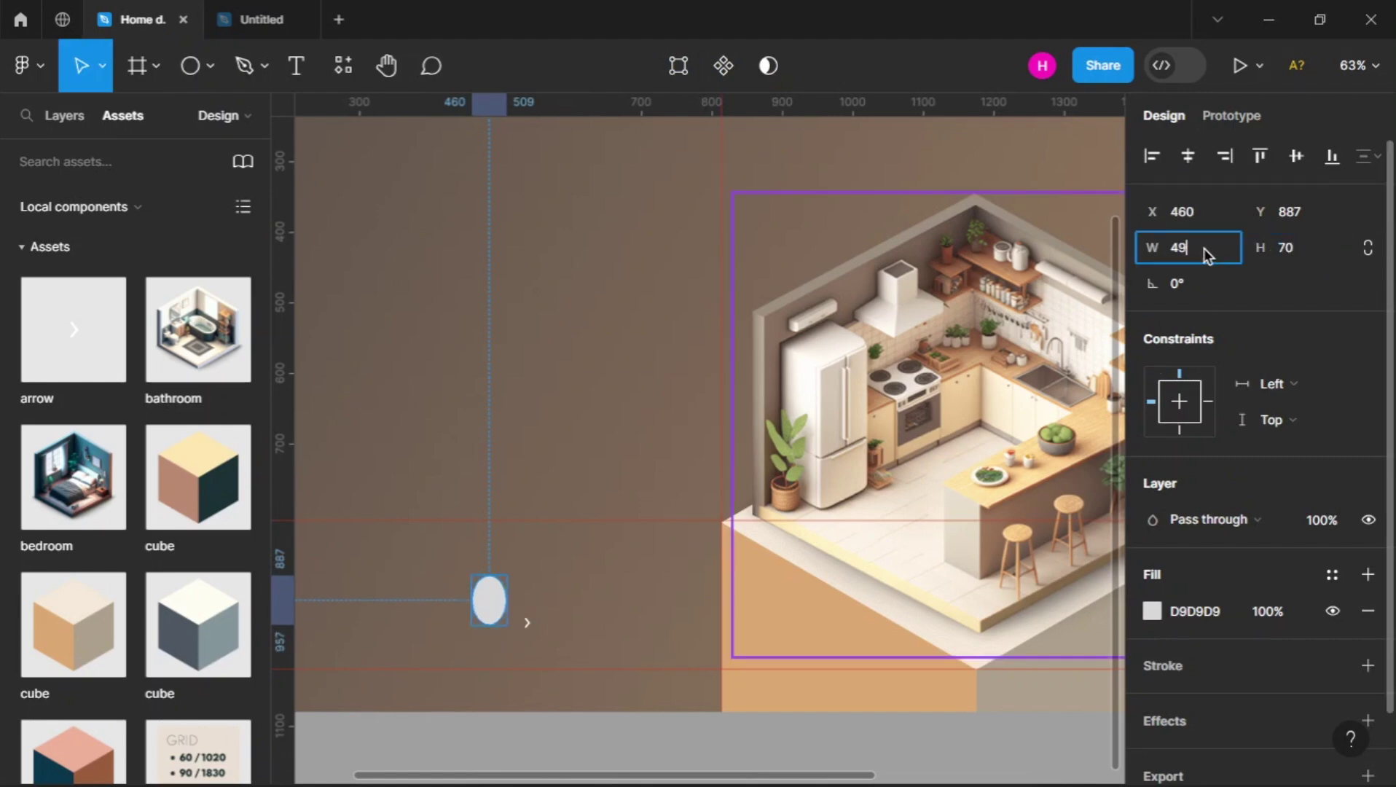
type("70")
key("Return")
left_click(1367, 248)
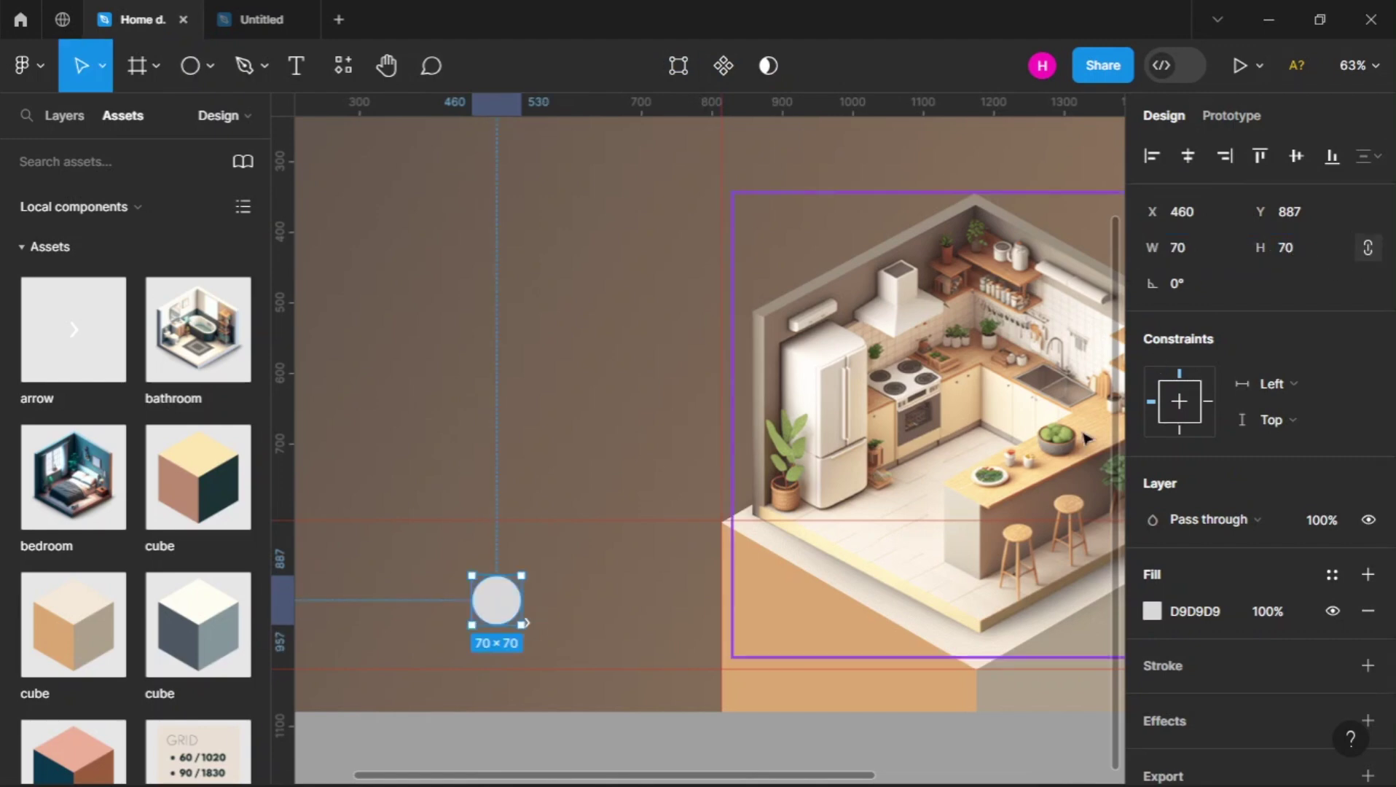
Move the circle over the arrow at X 491, Y 907 and send it behind the arrow
left_click_drag(508, 609, 529, 623)
left_click(573, 633)
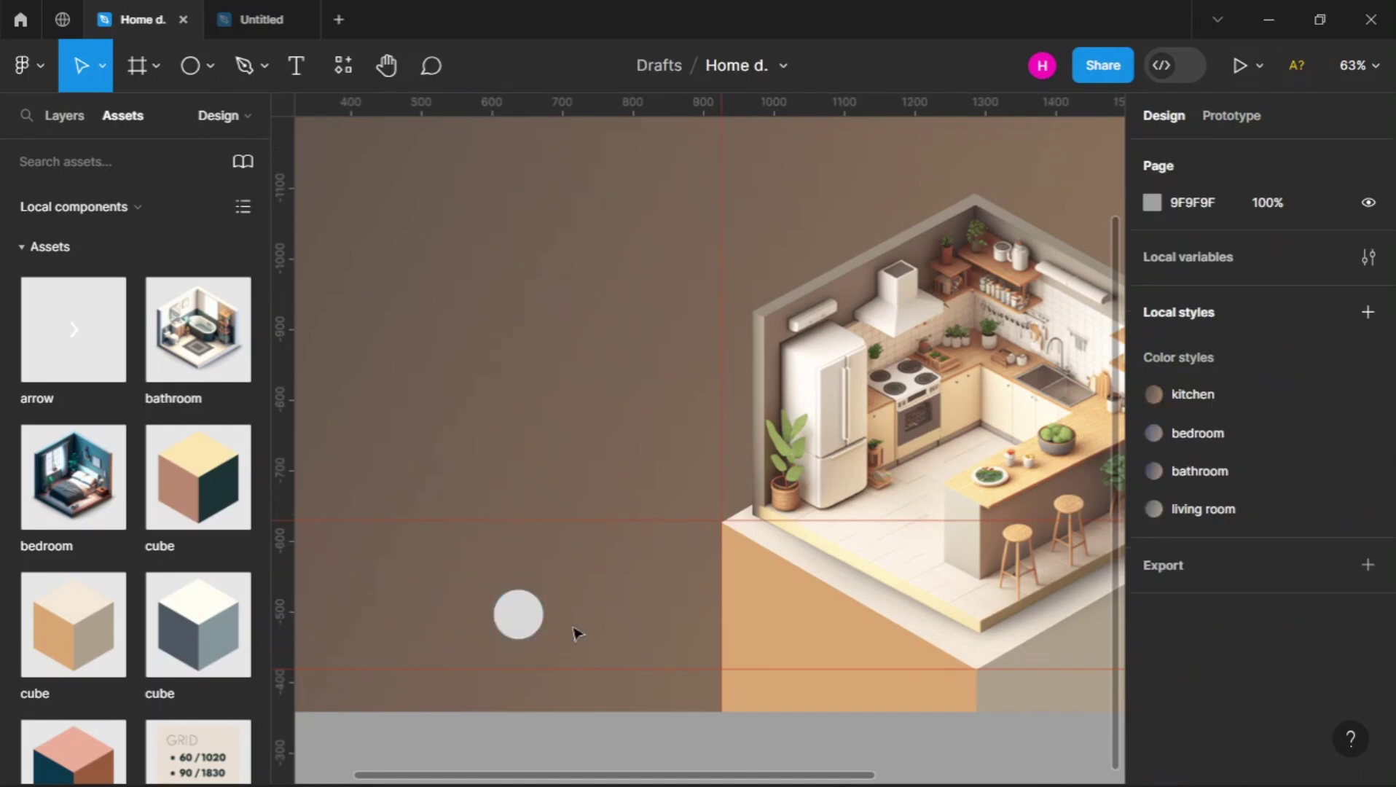
left_click(520, 628)
right_click(510, 628)
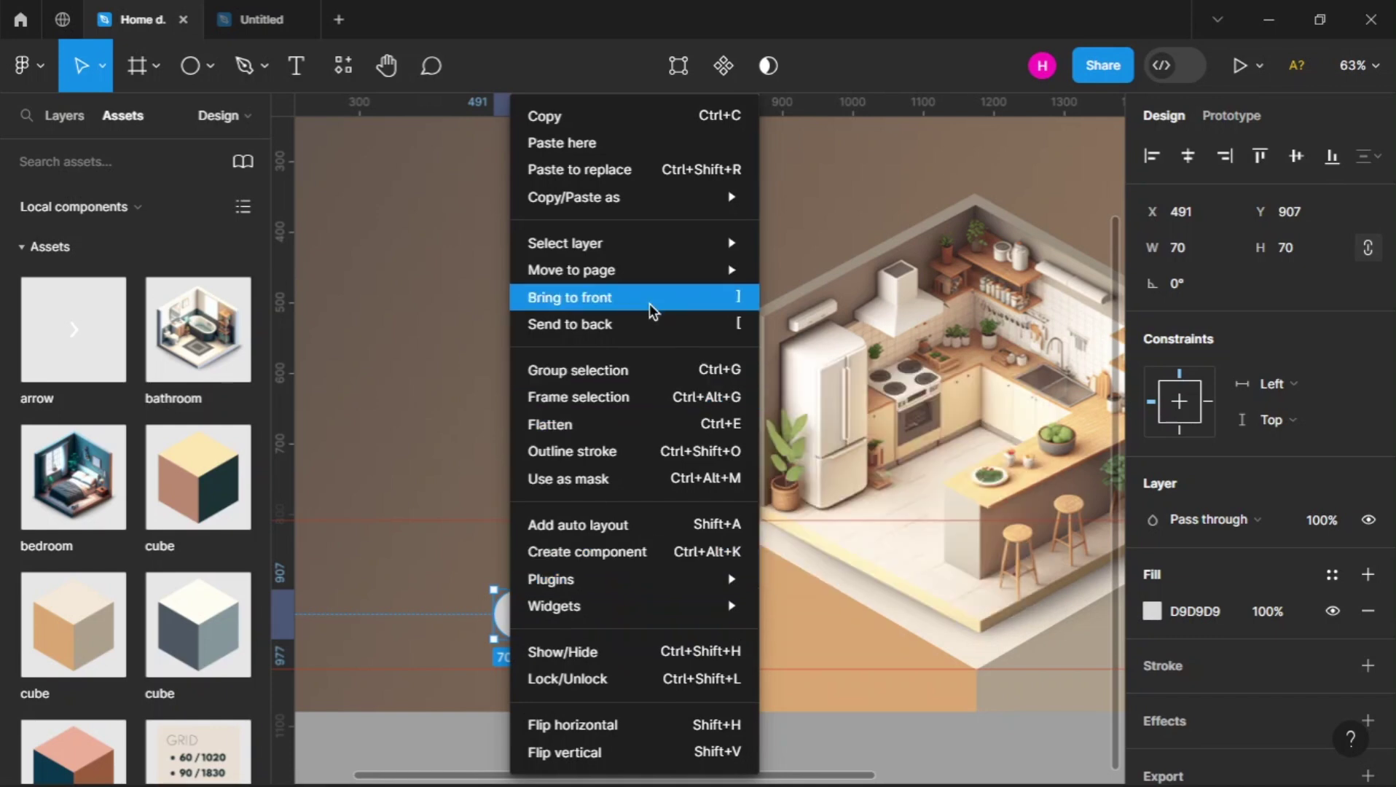
left_click(656, 325)
left_click(575, 639)
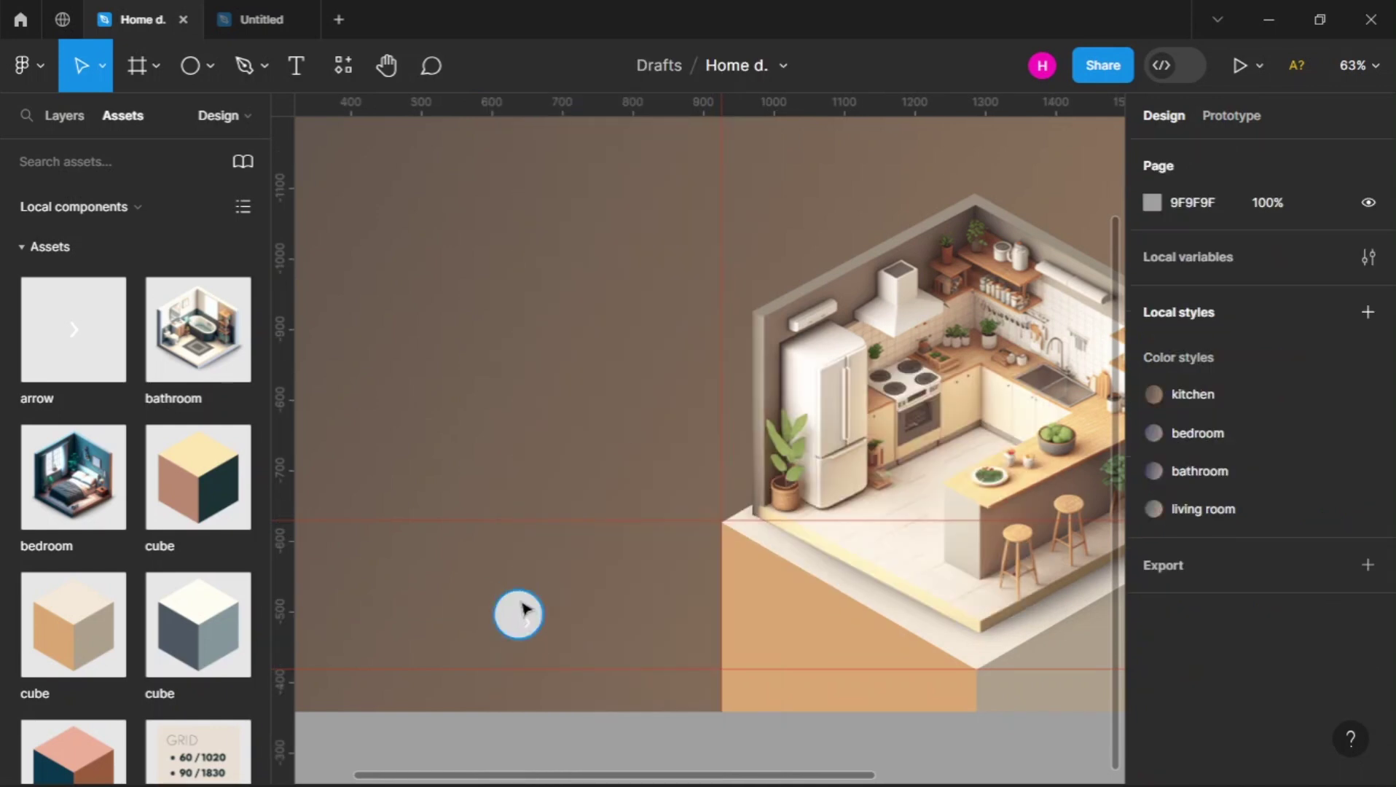
Fill the circle with white FFFFFF and set the fill opacity to 30%
left_click(522, 610)
left_click(1152, 611)
left_click_drag(1019, 432, 784, 155)
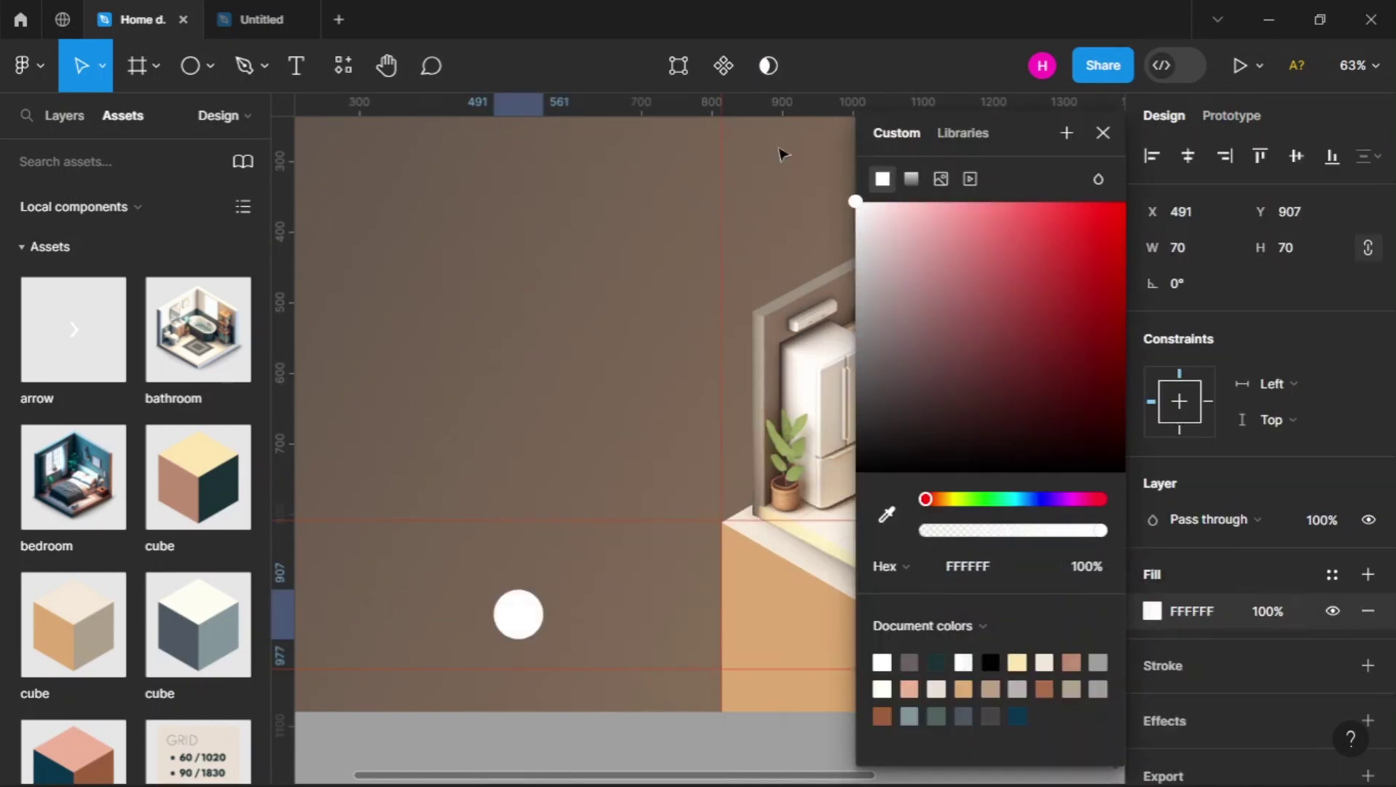
left_click(1268, 612)
type("30")
key("Return")
scroll(531, 639, "up", 3)
left_click(597, 606)
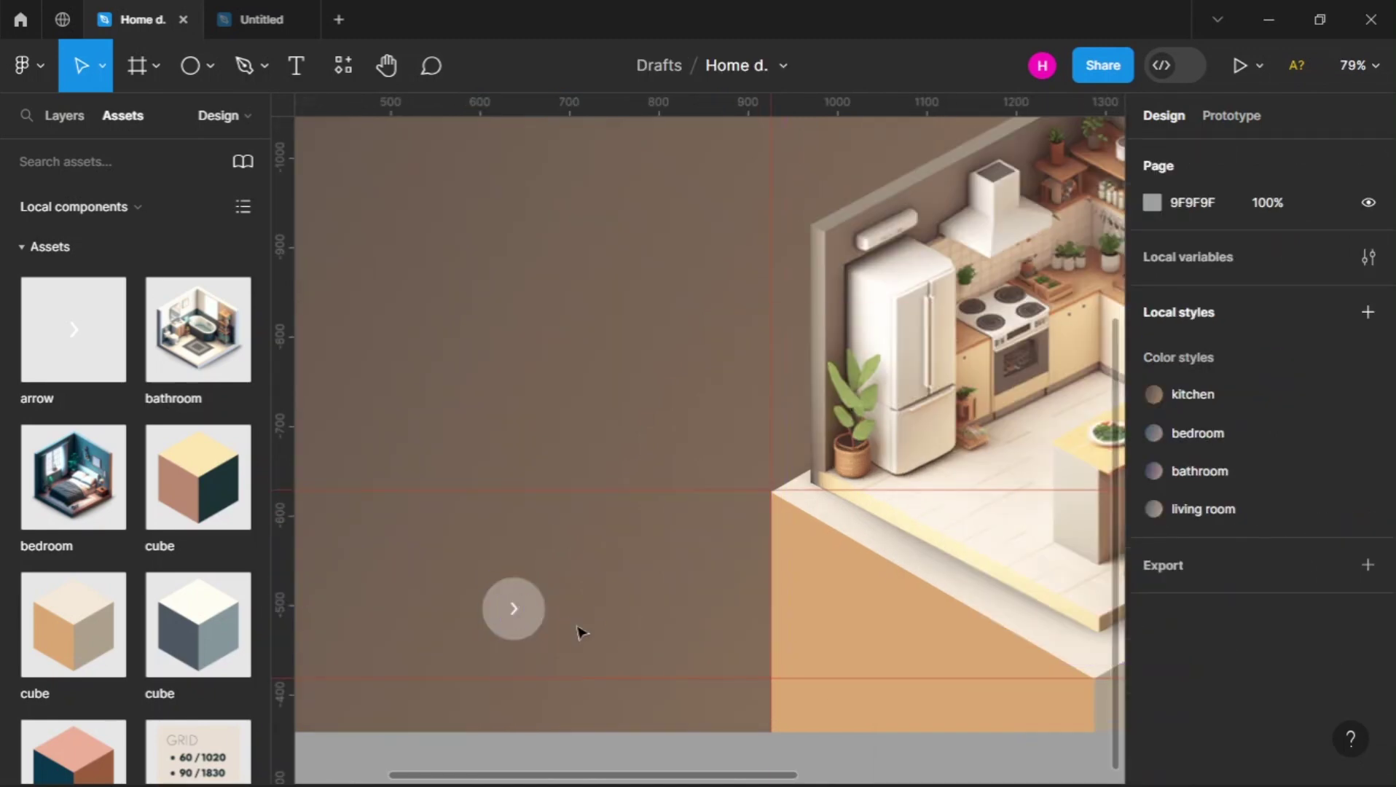
Select the circle and the arrow together and group them into one button
left_click_drag(581, 631, 477, 572)
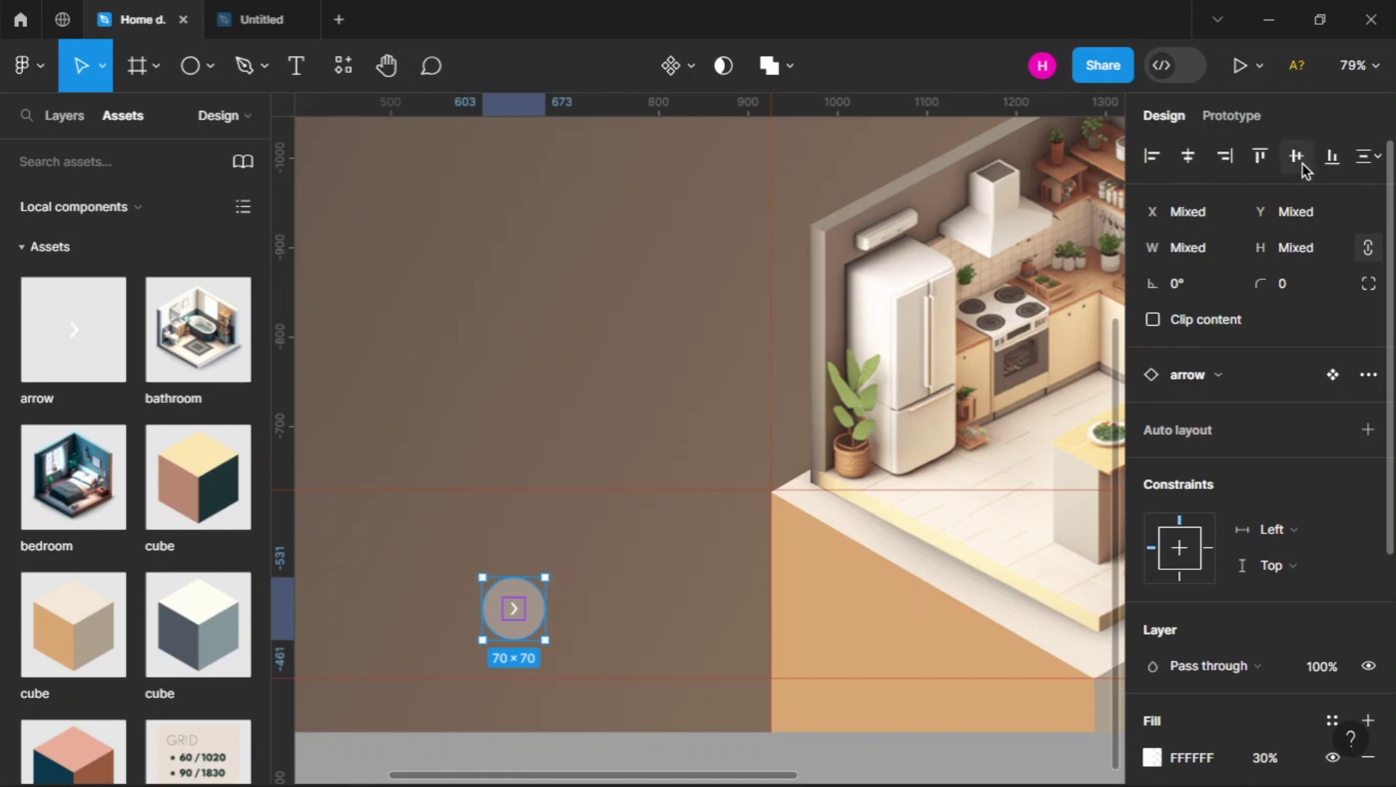
left_click(605, 603)
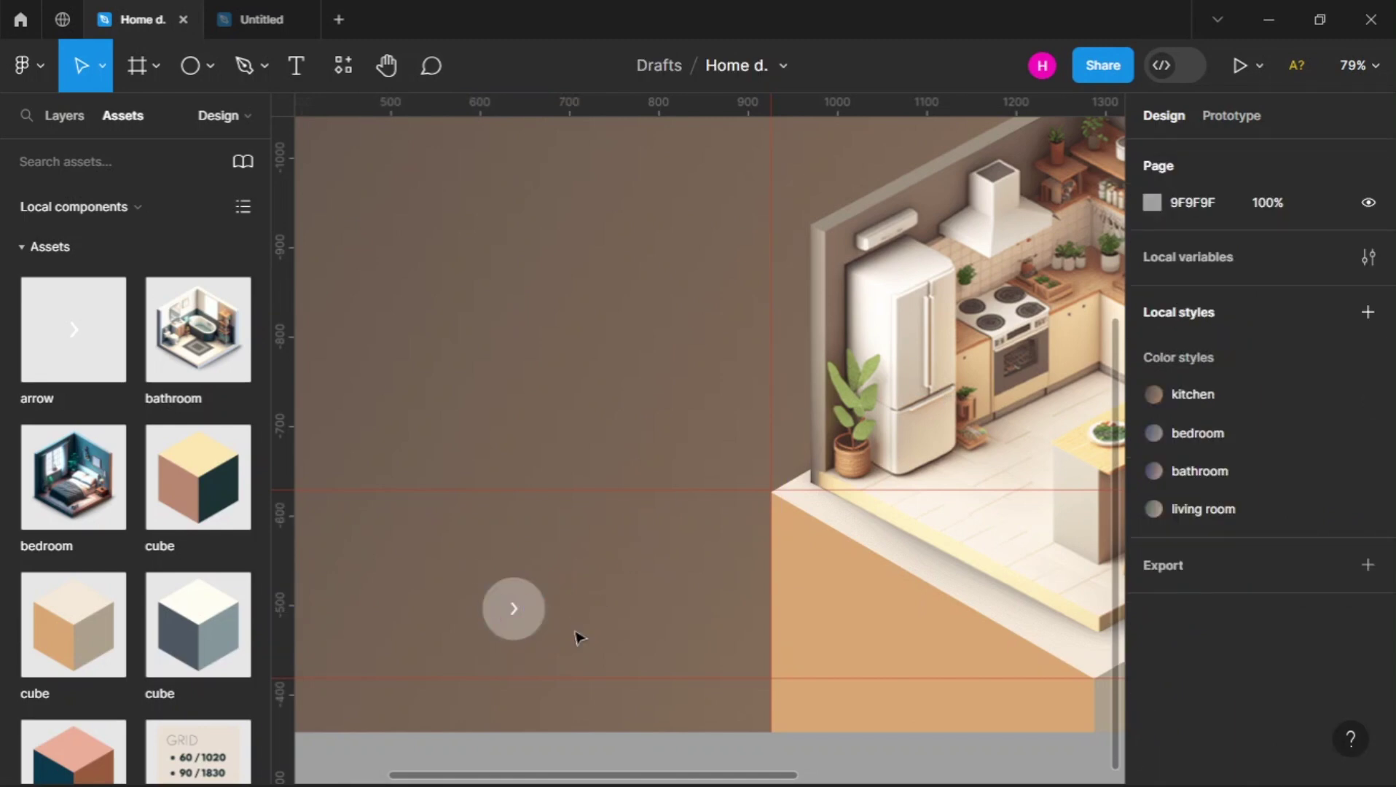
left_click_drag(575, 628, 462, 596)
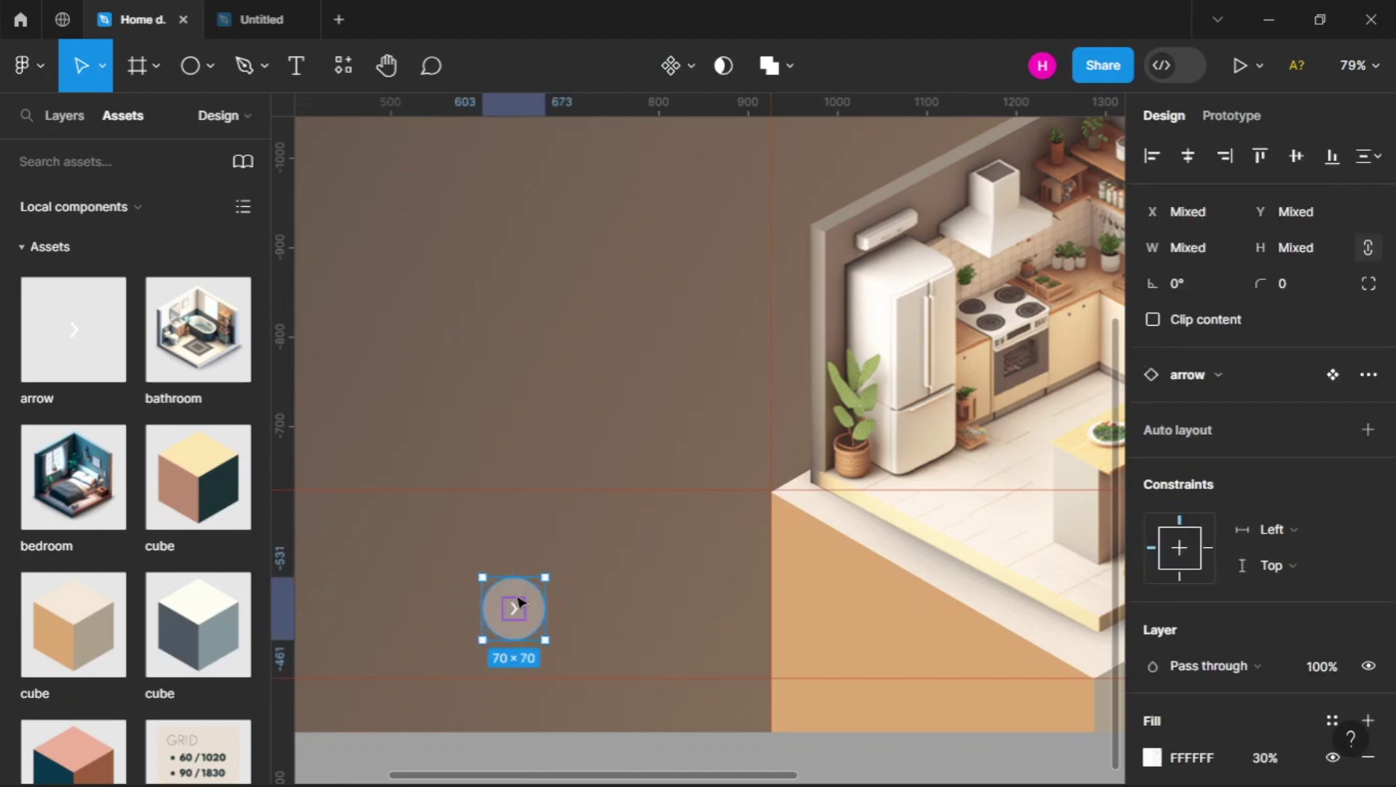
right_click(522, 601)
left_click(537, 371)
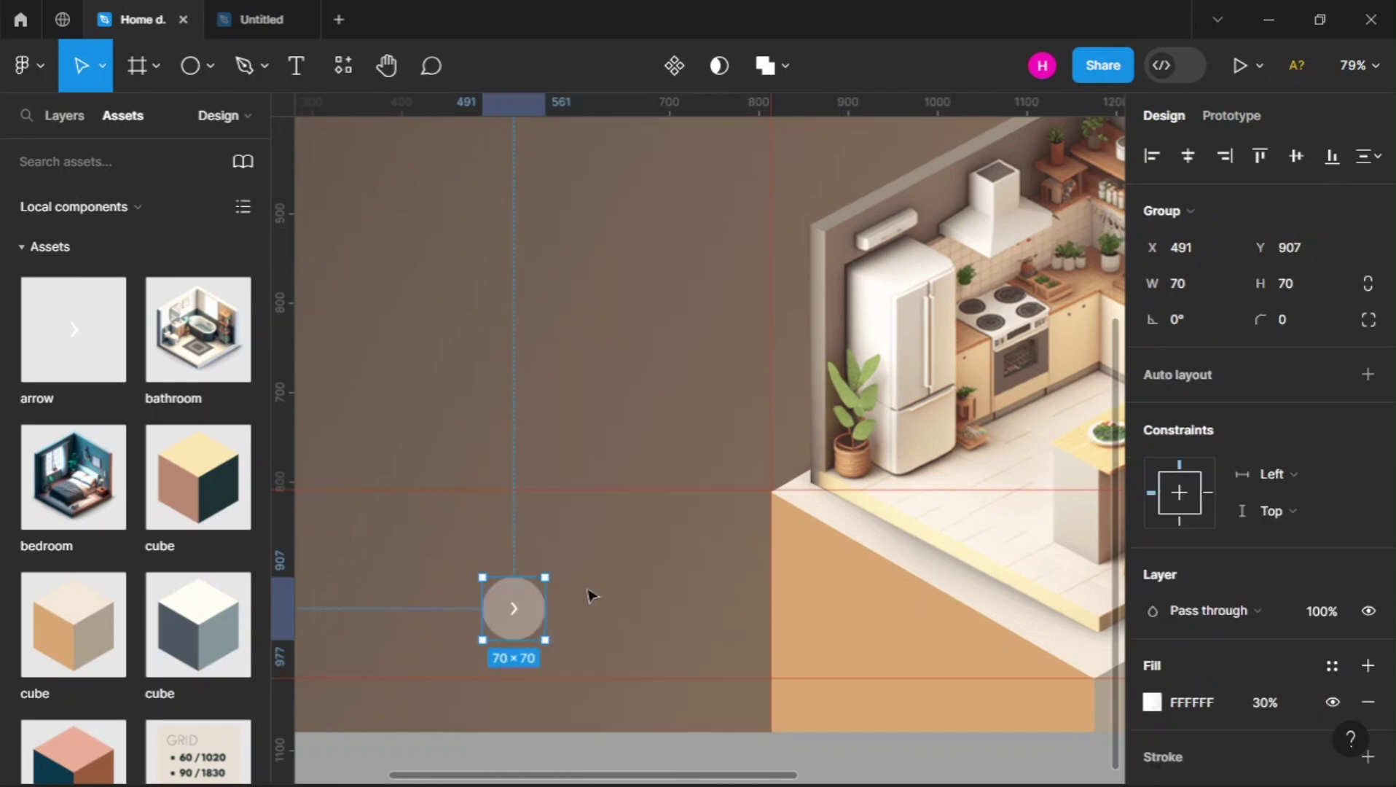
left_click(592, 596)
Duplicate the arrow button to its left at about X 394 and flip the copy horizontally
left_click_drag(523, 609, 437, 608)
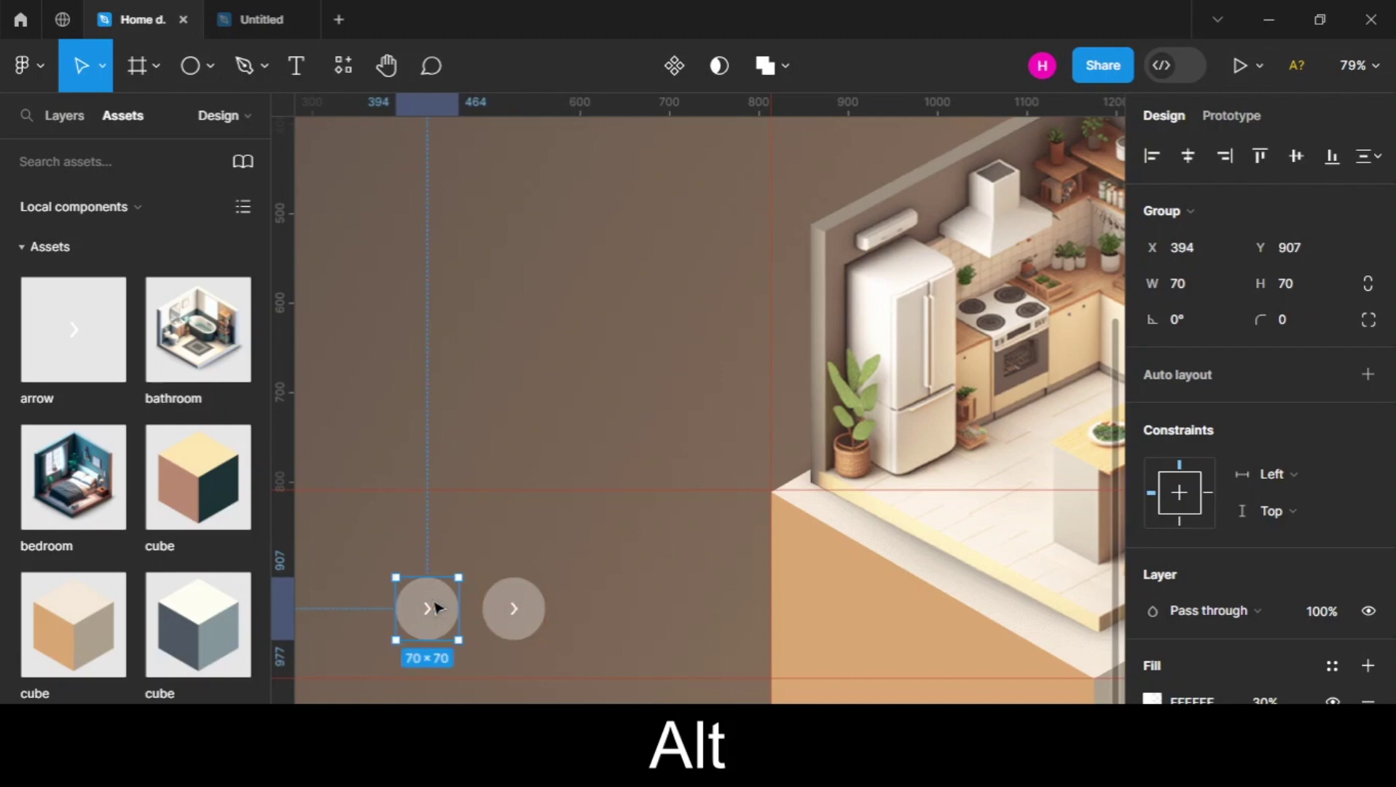
right_click(437, 608)
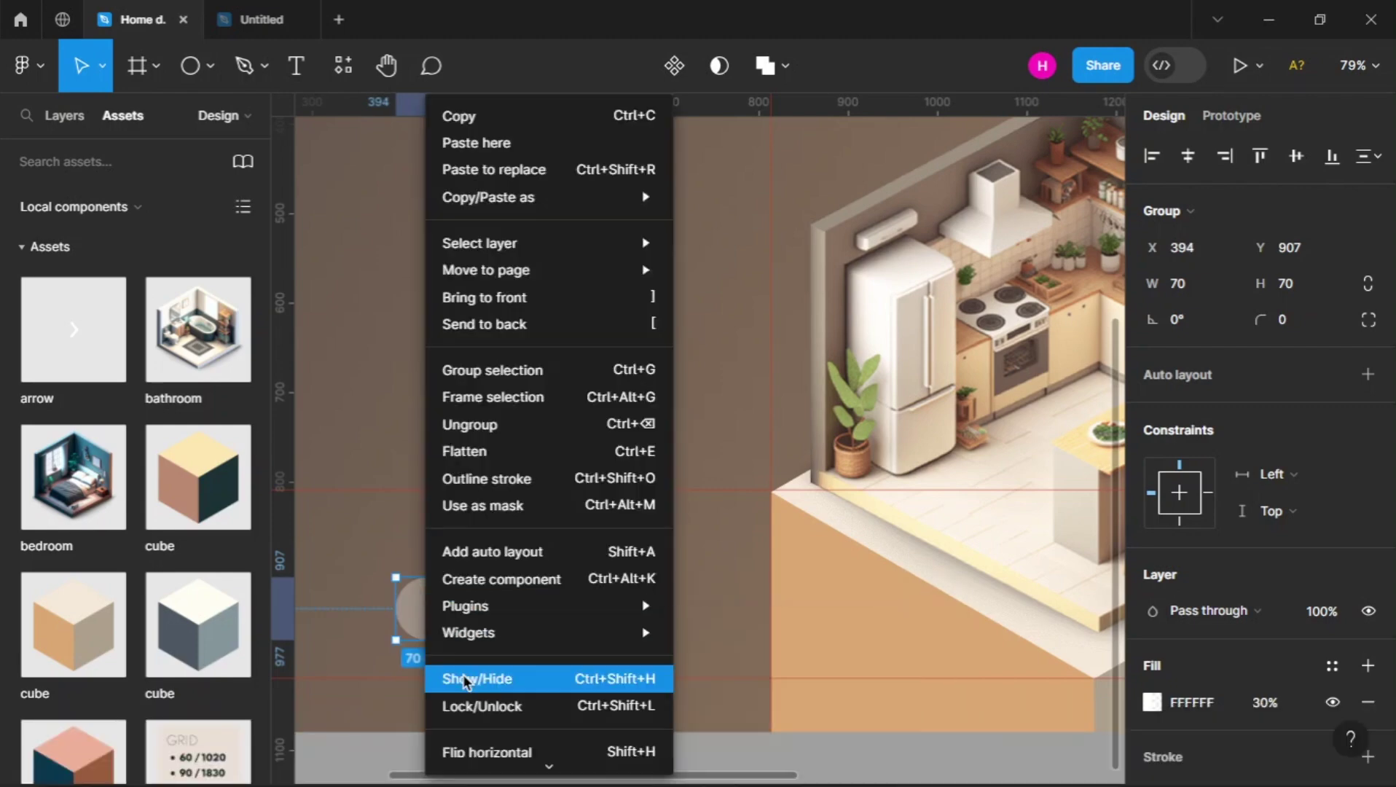
left_click(478, 727)
left_click(617, 611)
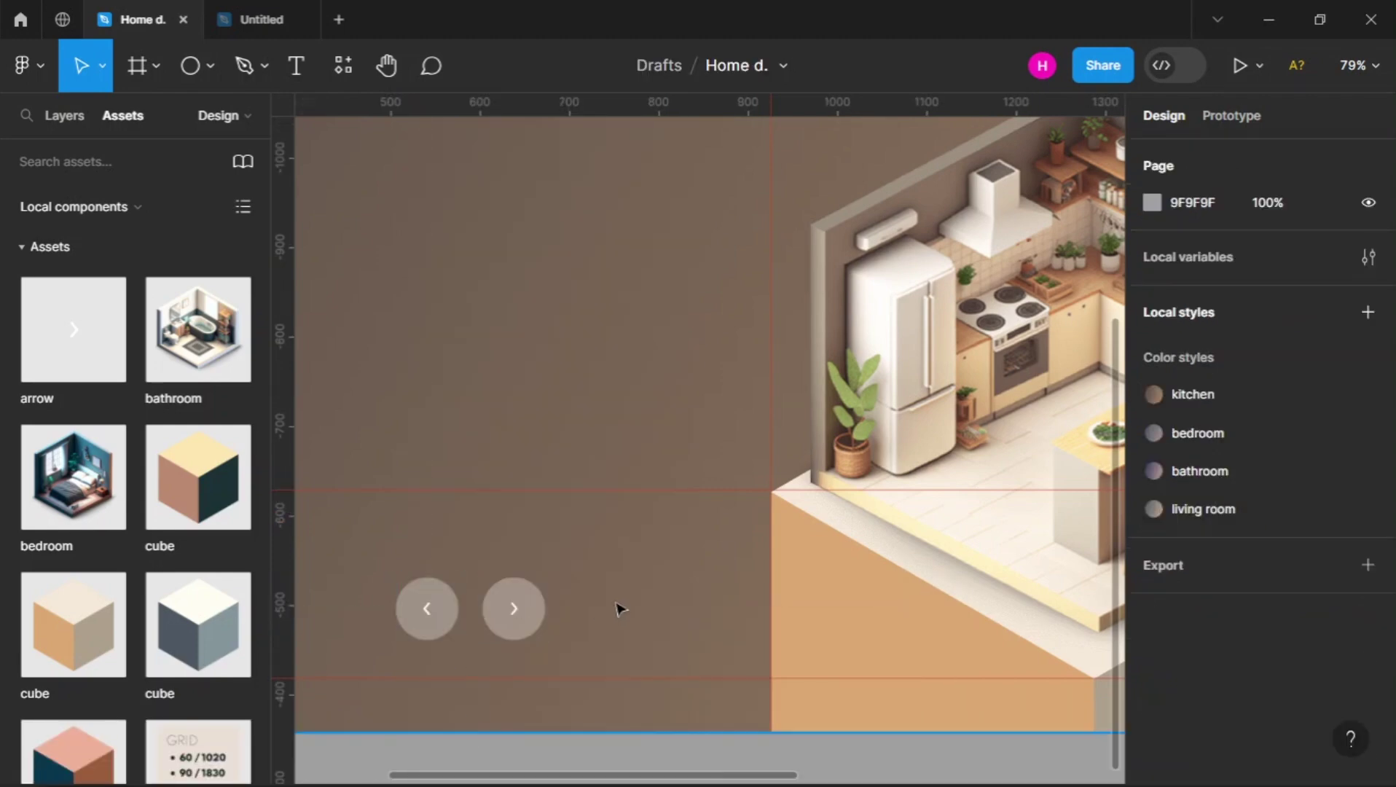
Move both arrow buttons down together onto the lower horizontal guide and set the spacing between them to 20
scroll(620, 609, "down", 3)
left_click(577, 618)
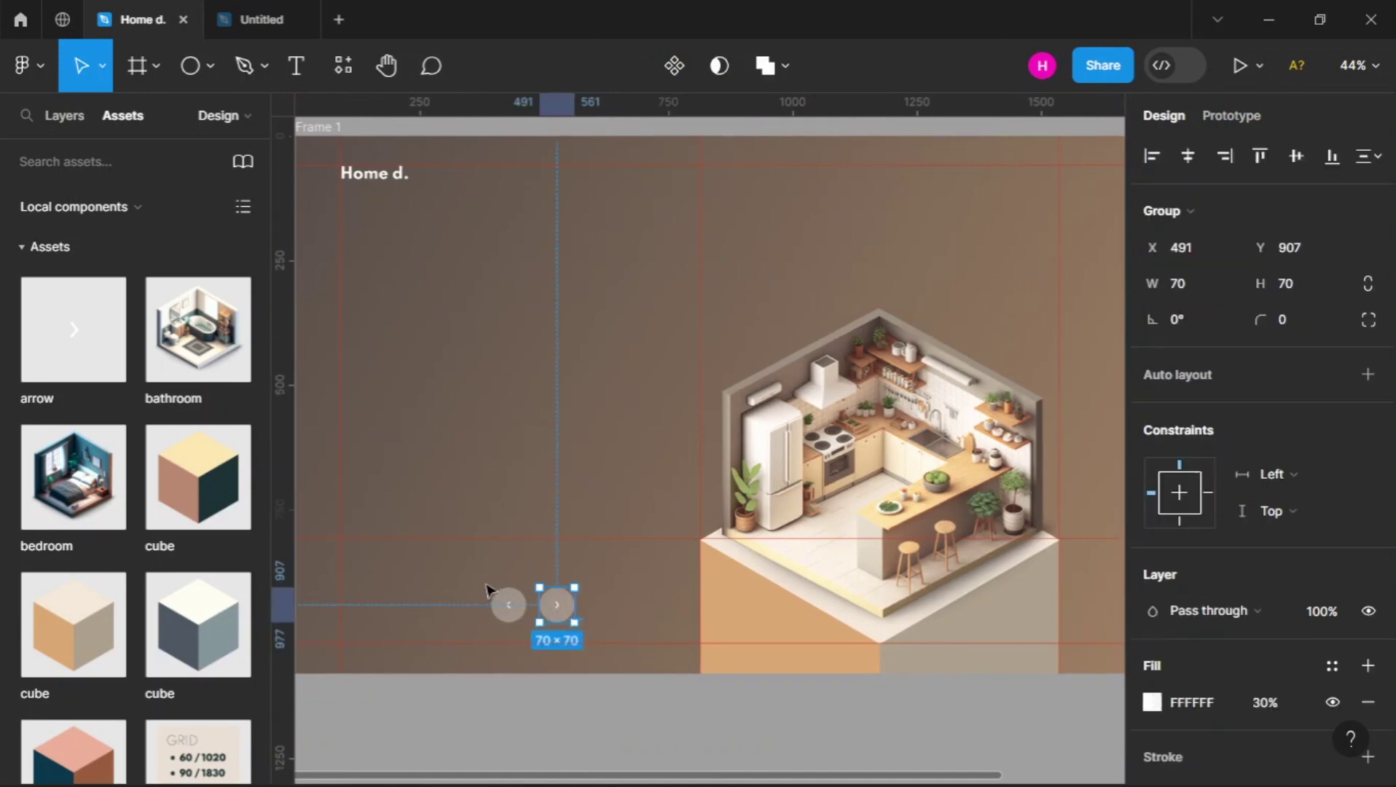
left_click(509, 605, "shift")
left_click_drag(556, 608, 555, 631)
left_click(1198, 360)
type("20")
key("Return")
left_click(430, 604)
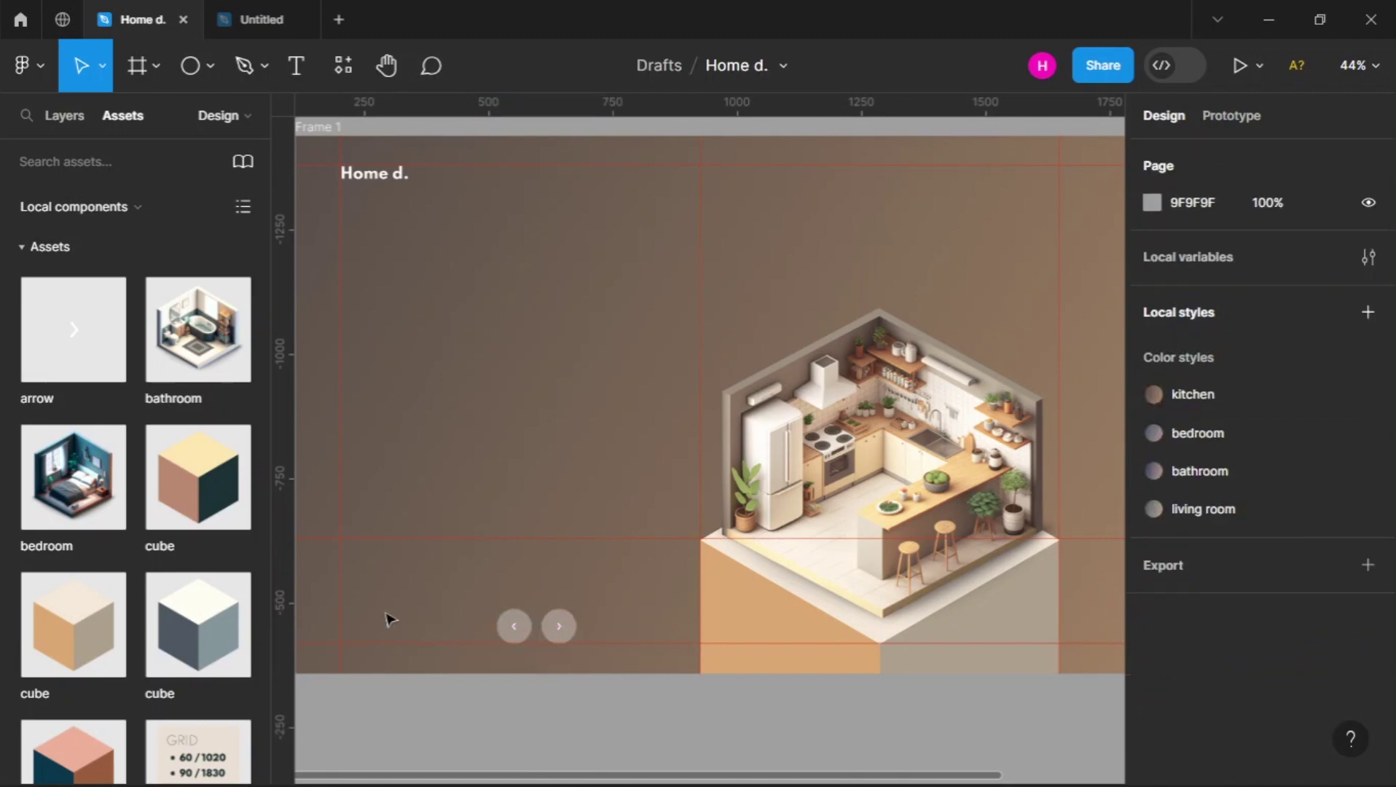
Add the text "20" over "23" on two lines and place it in Frame 1's lower-left corner, at about X 94, Y 952
scroll(432, 608, "up", 3)
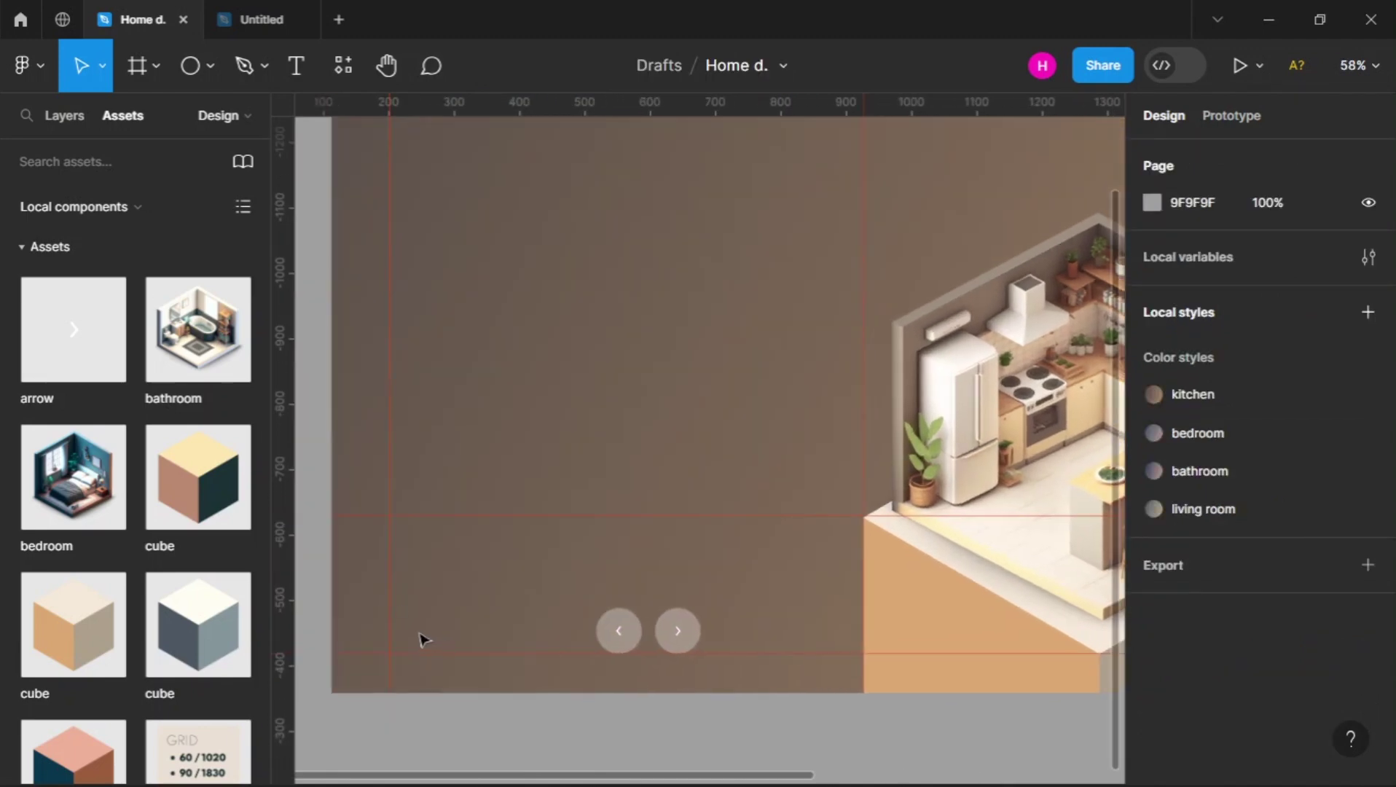
left_click(296, 65)
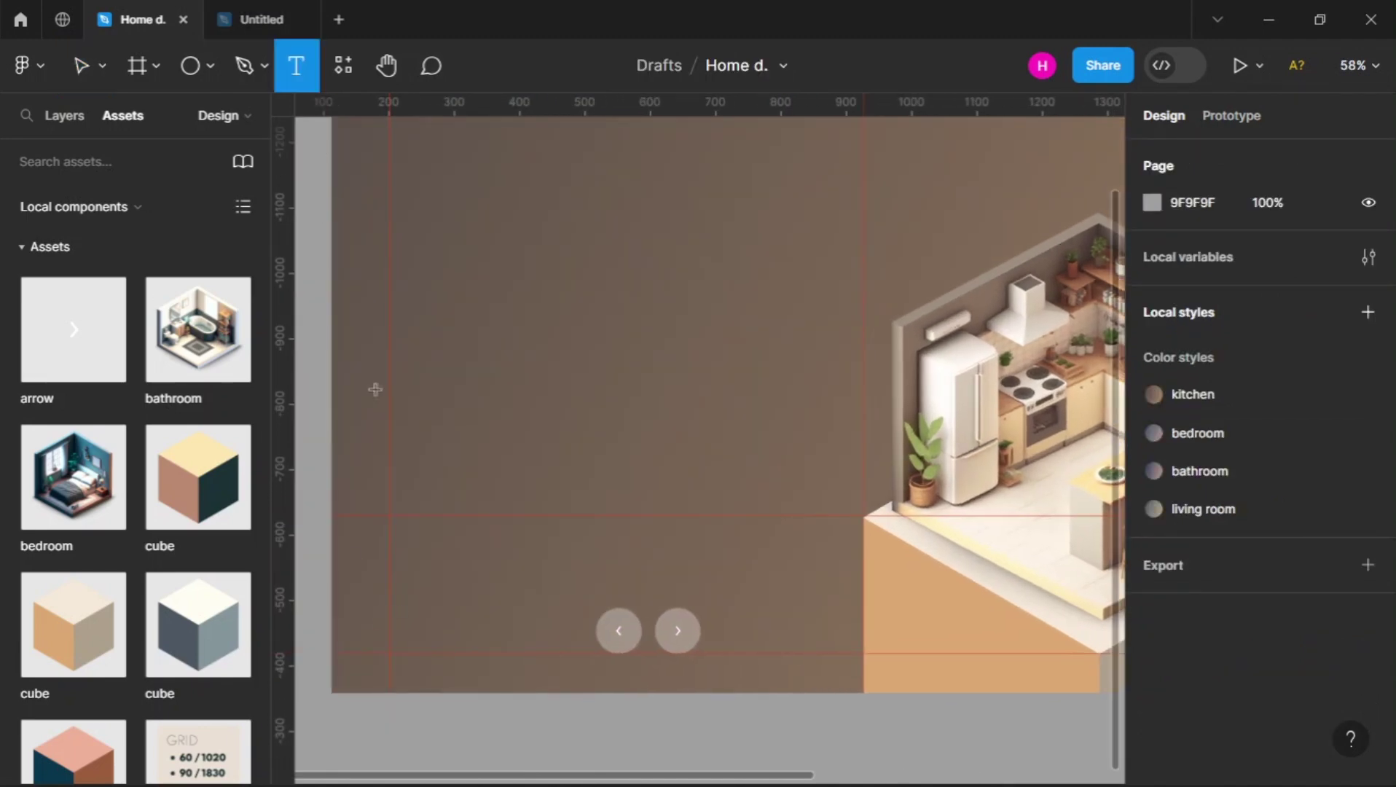
left_click(404, 600)
type("20")
key("Return")
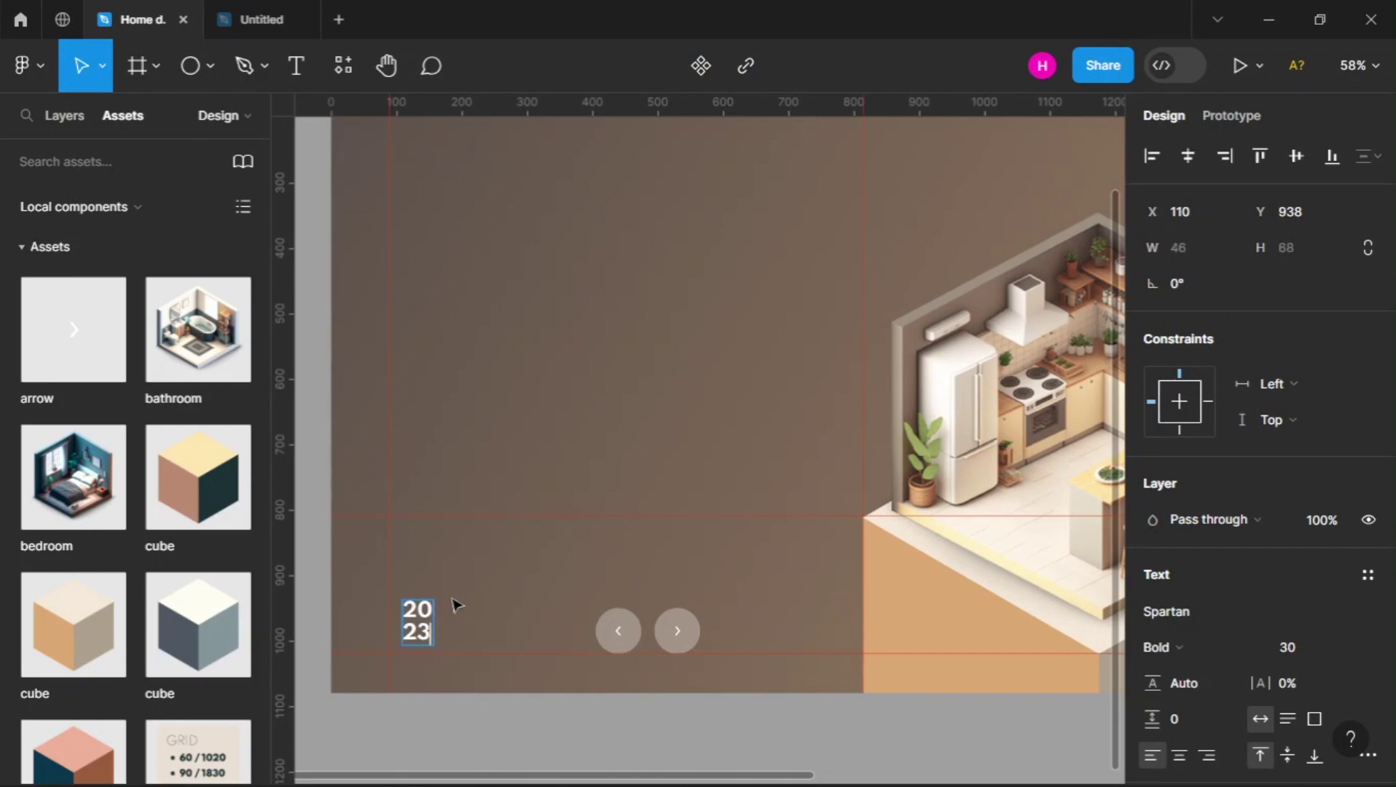
left_click(467, 614)
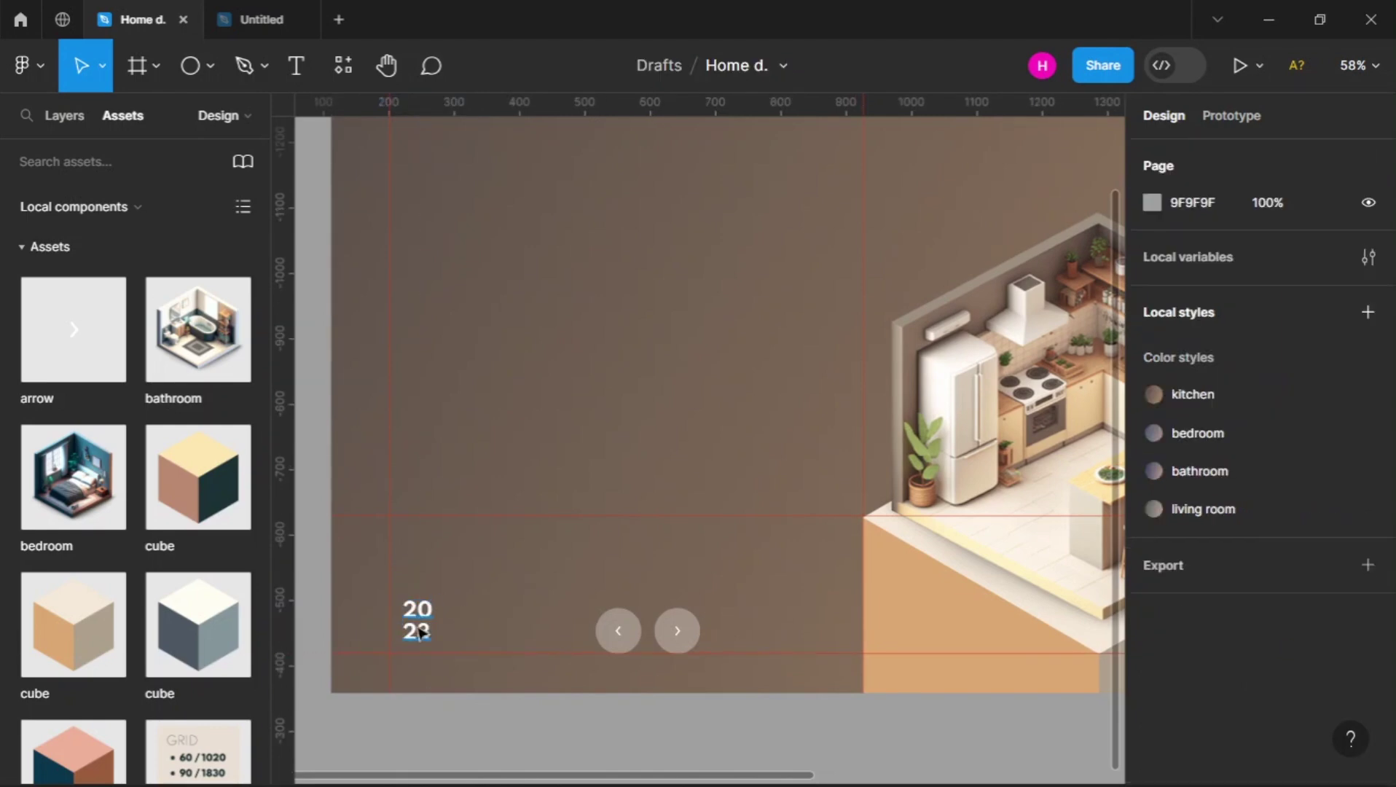
left_click_drag(423, 633, 413, 641)
left_click(475, 596)
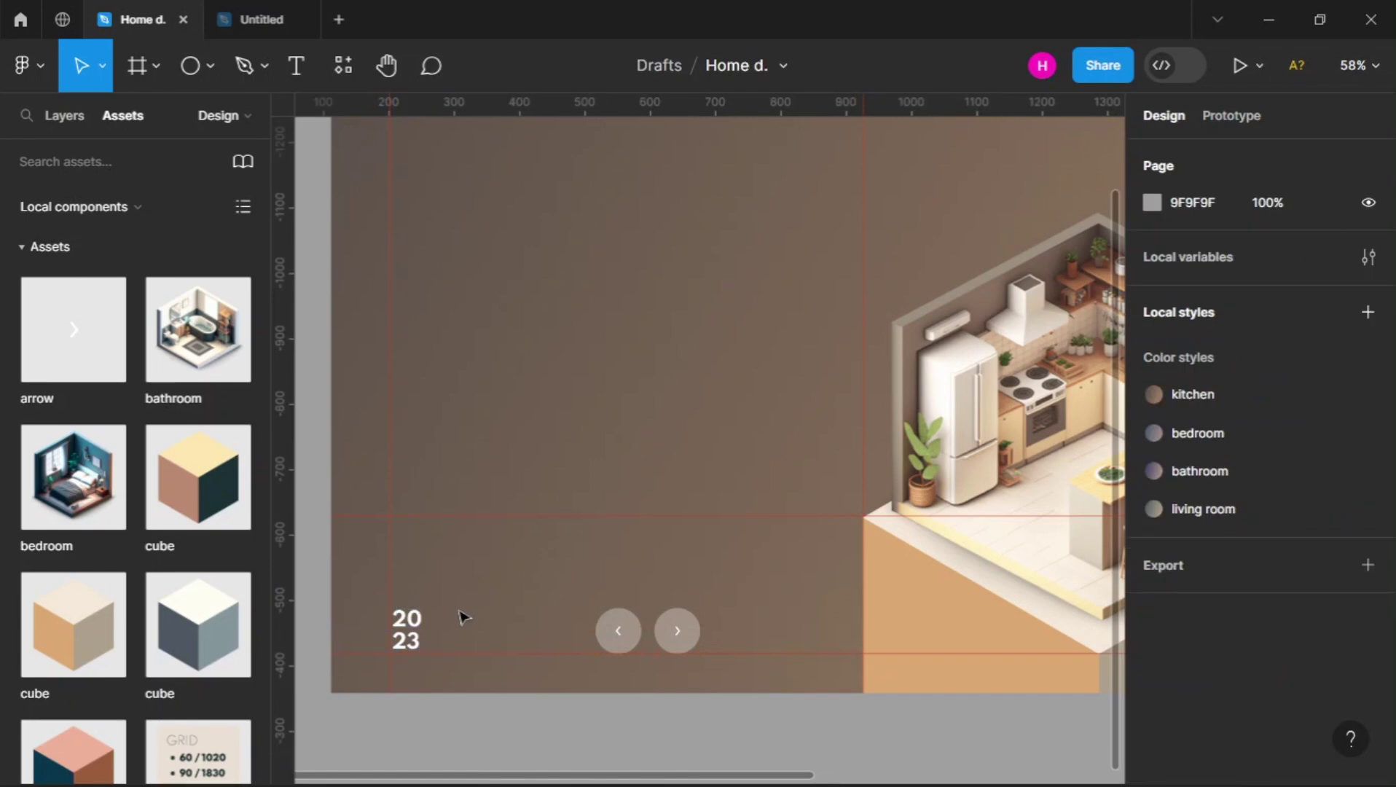
Set the 20/23 text's fill opacity to 30% and move it to X 90 on the left guide
left_click(429, 625)
scroll(1286, 641, "down", 5)
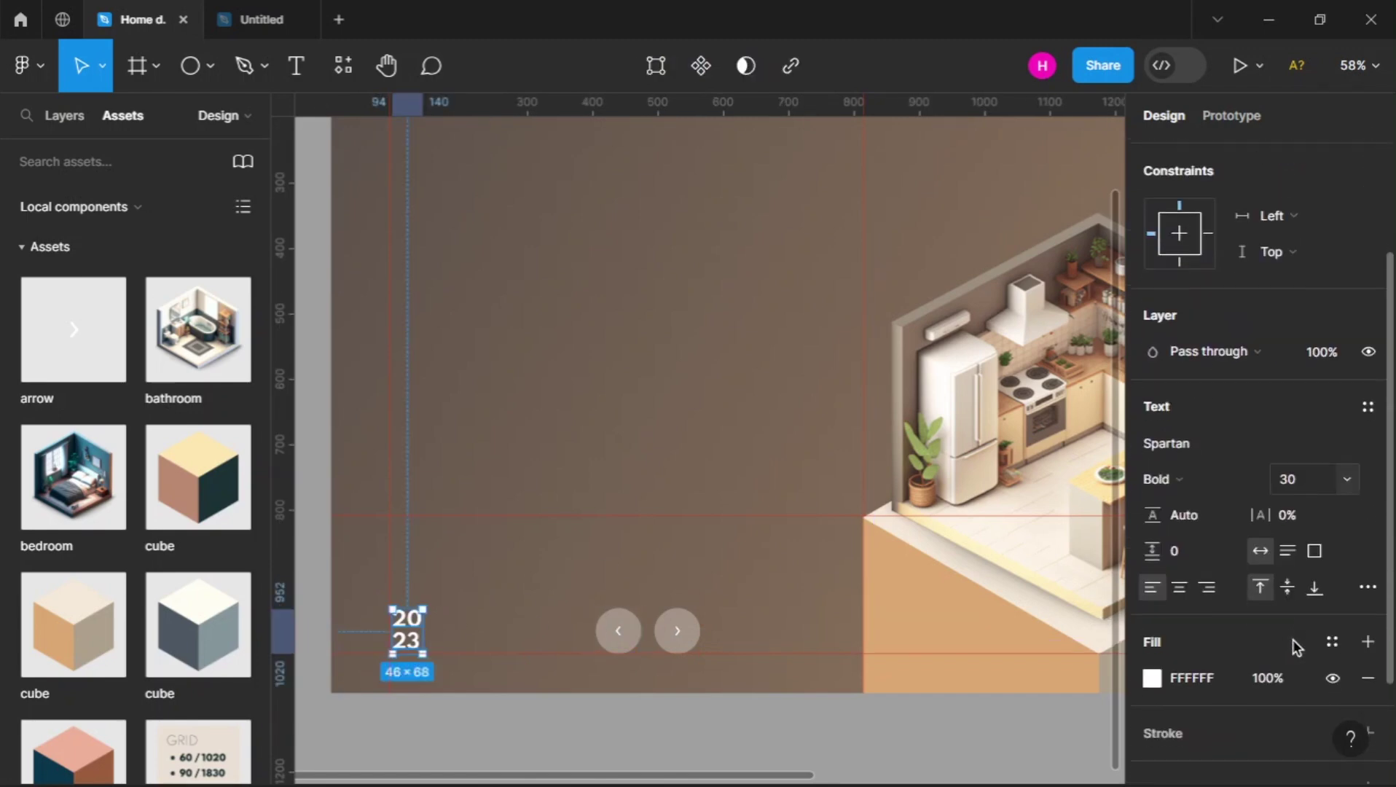
left_click(1287, 664)
type("30")
key("Return")
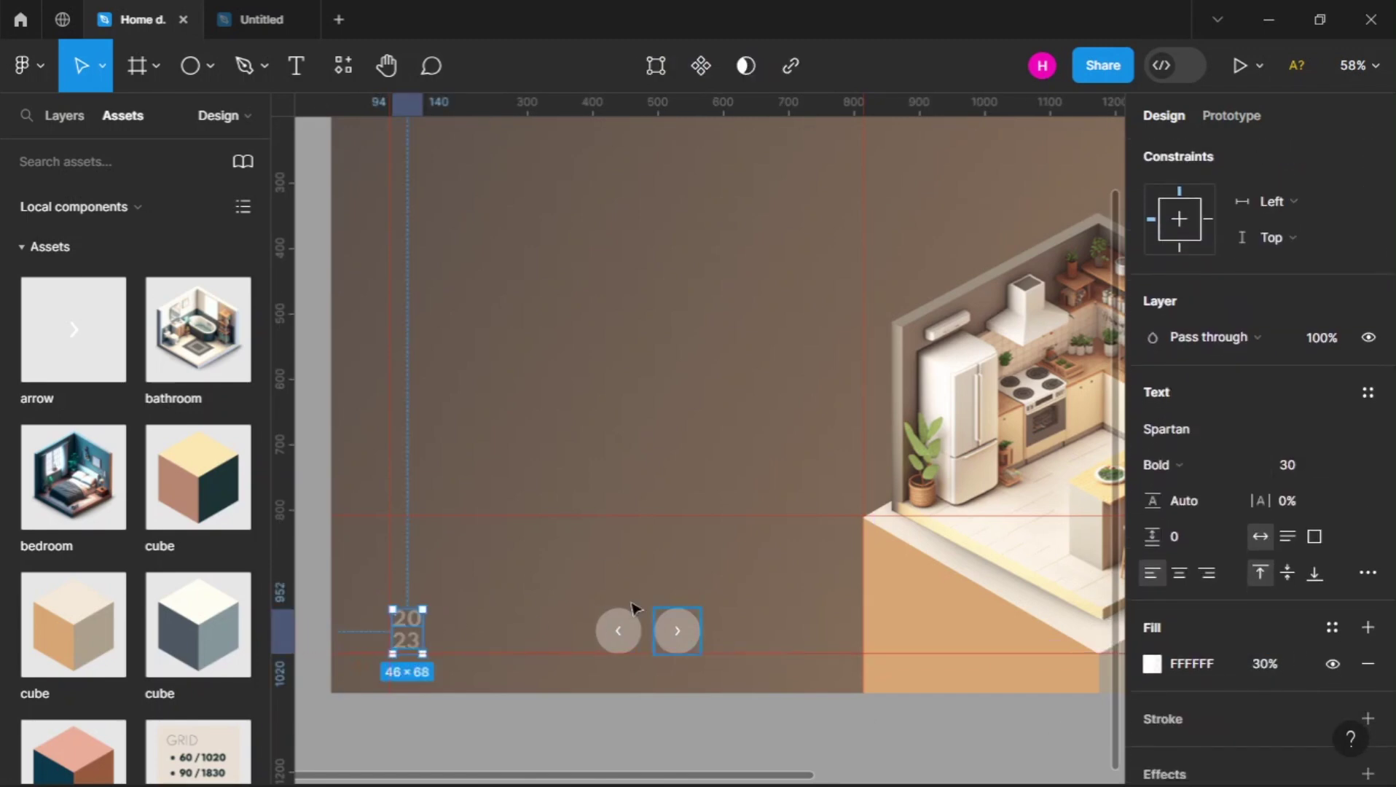
left_click(436, 619)
left_click_drag(414, 628, 406, 621)
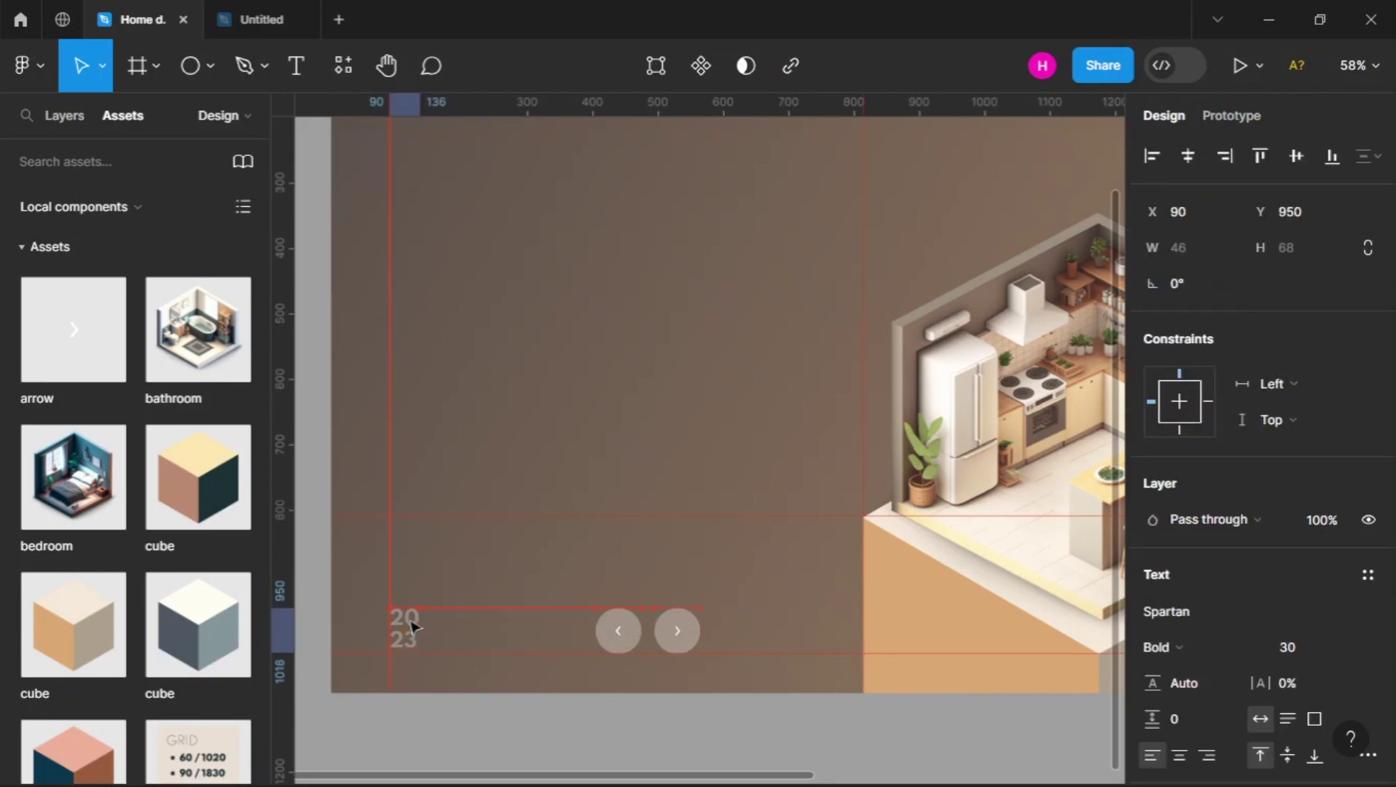
left_click(481, 577)
Add the text "Kitchen" below the logo in Frame 1, at about X 235, Y 297
key("shift+1")
scroll(537, 420, "up", 5)
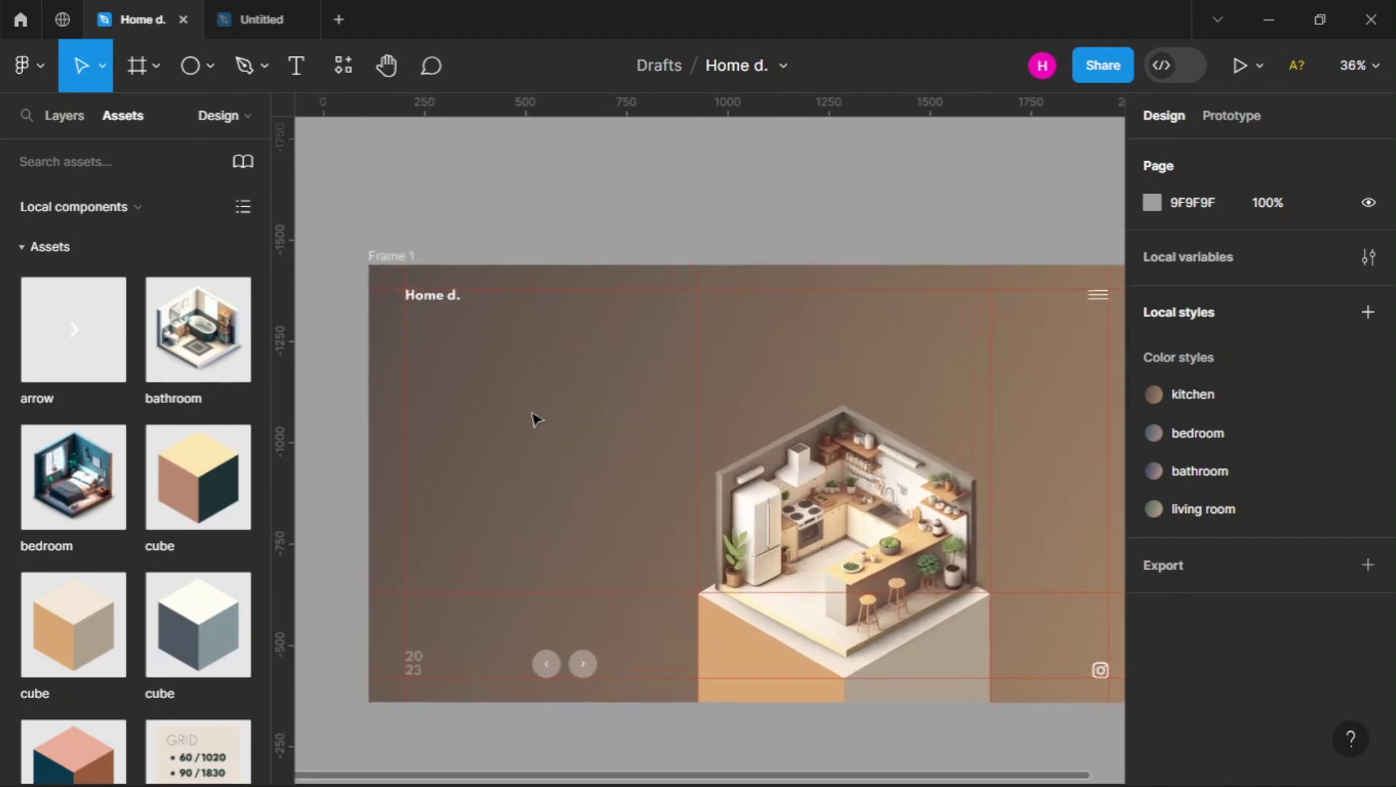
left_click(296, 66)
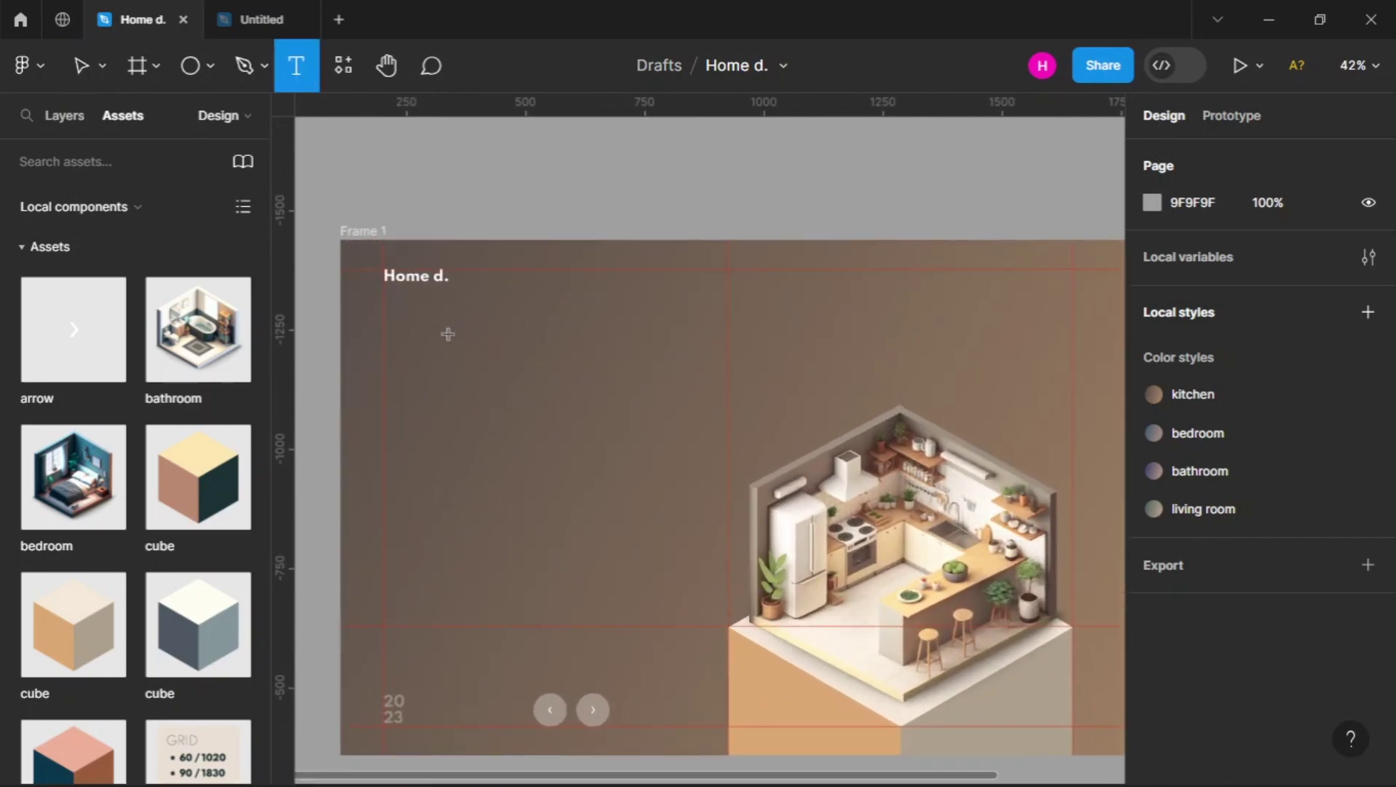
left_click(454, 382)
type("Kitchen")
key("Escape")
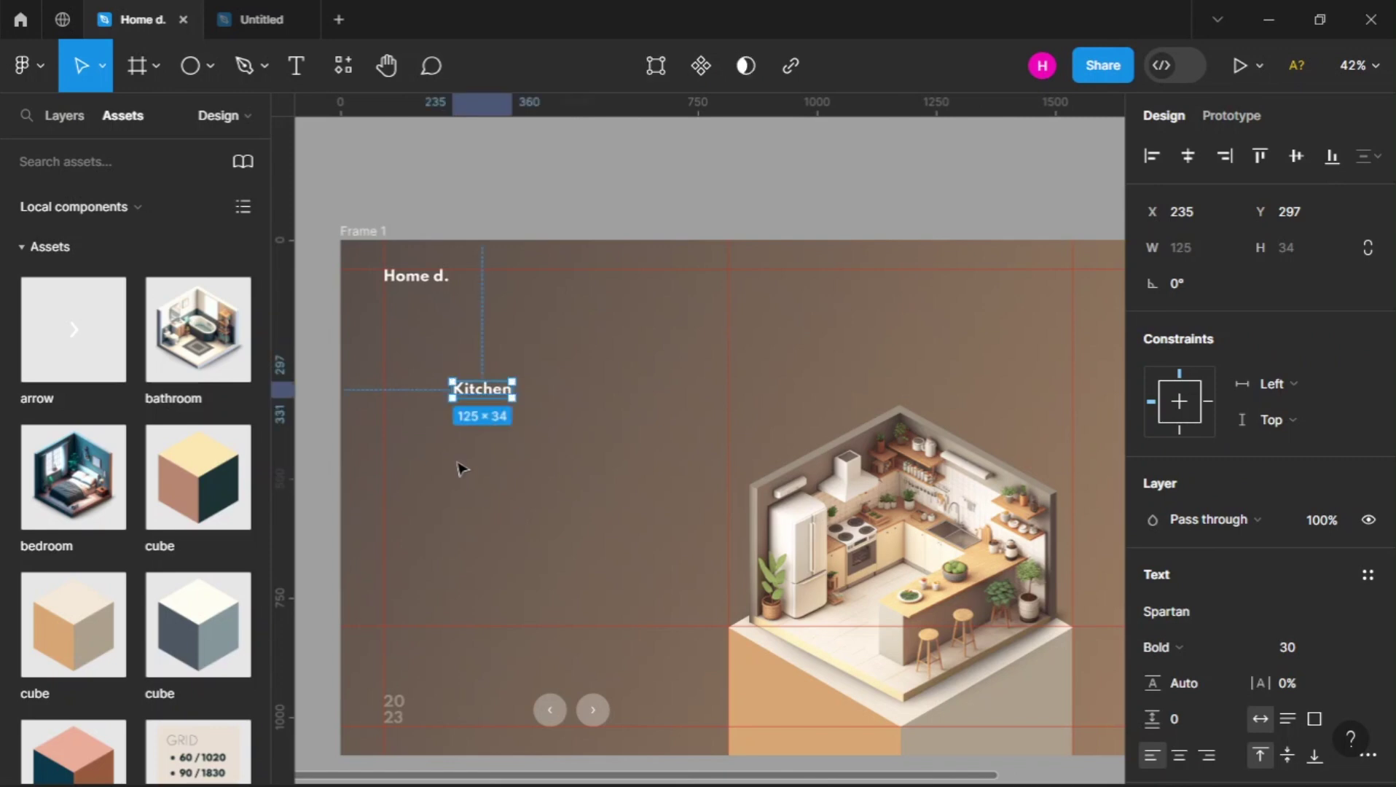
Set the Kitchen heading's font size to 140 and its weight to Black
left_click(1304, 649)
type("140")
key("Return")
left_click(1215, 648)
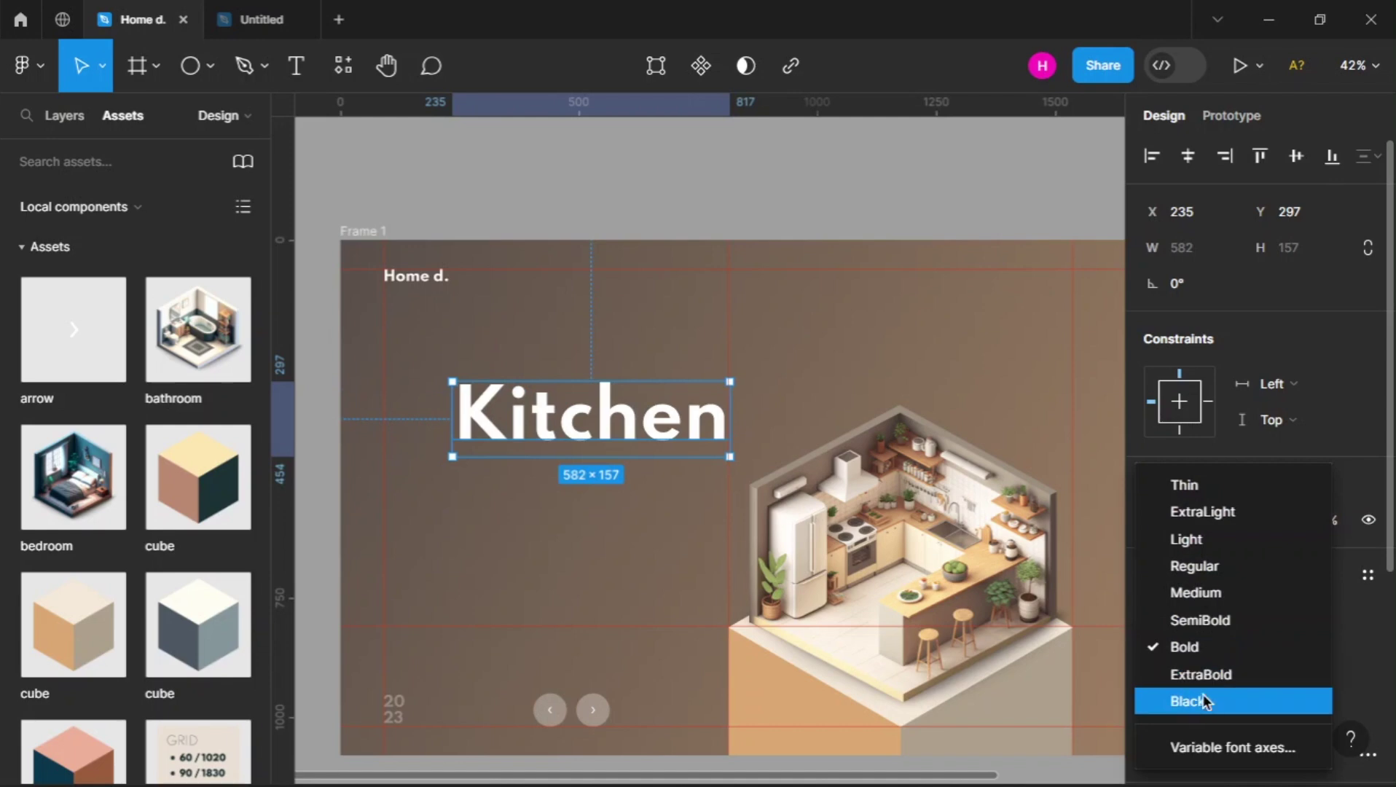
left_click(1182, 701)
key("Escape")
Duplicate the Kitchen heading below itself at about X 211, Y 462 and change the copy's text to "Collection"
left_click_drag(659, 424, 650, 503)
double_click(592, 510)
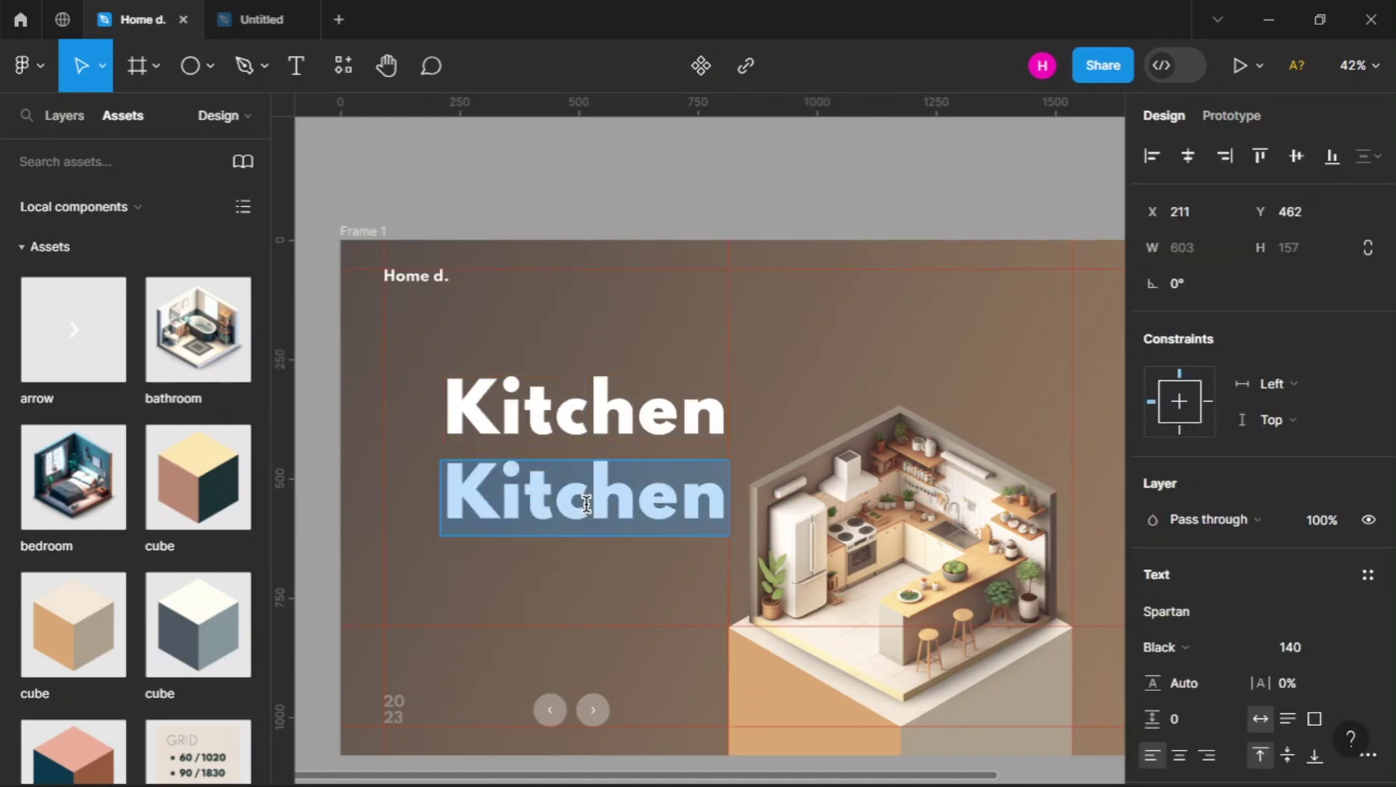
type("Collec")
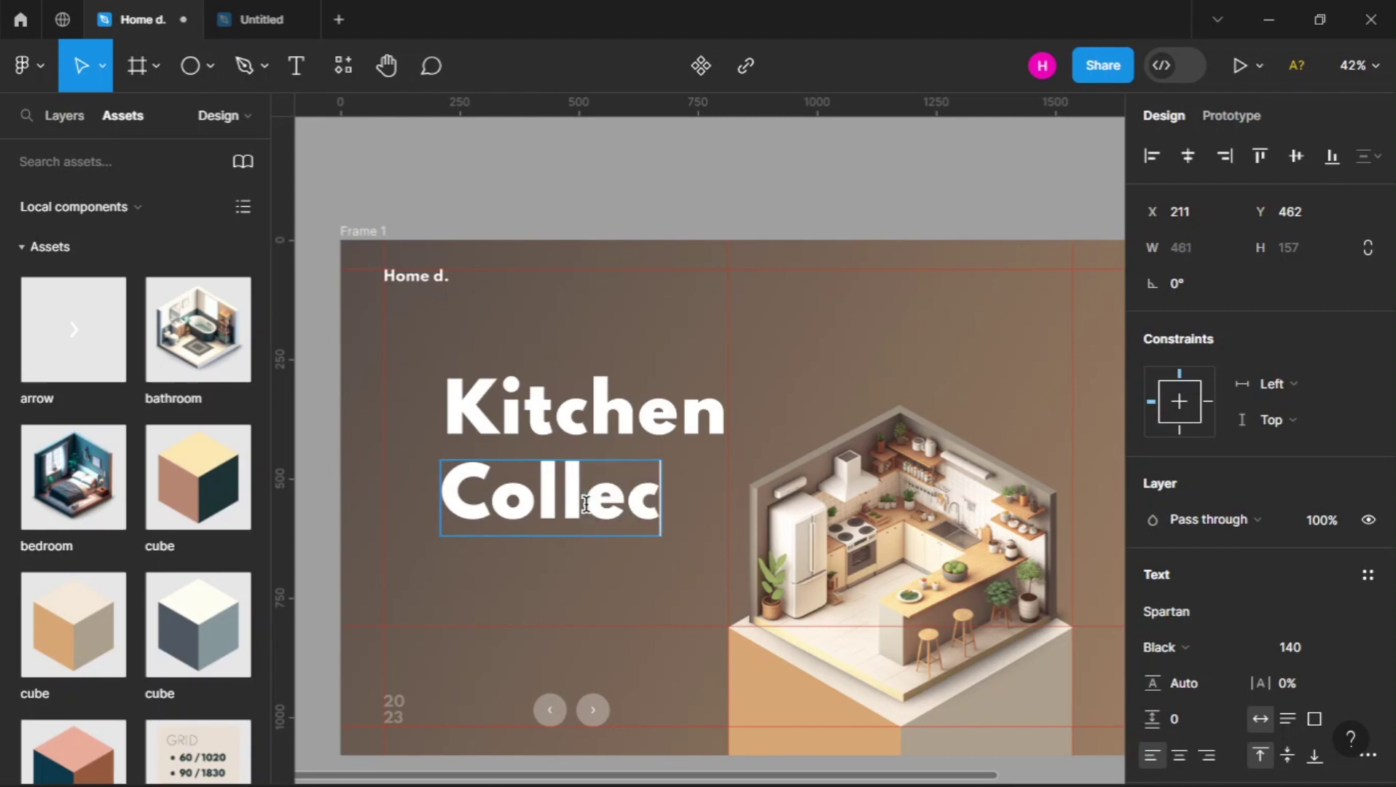
type("tiom")
key("BackSpace")
type("n")
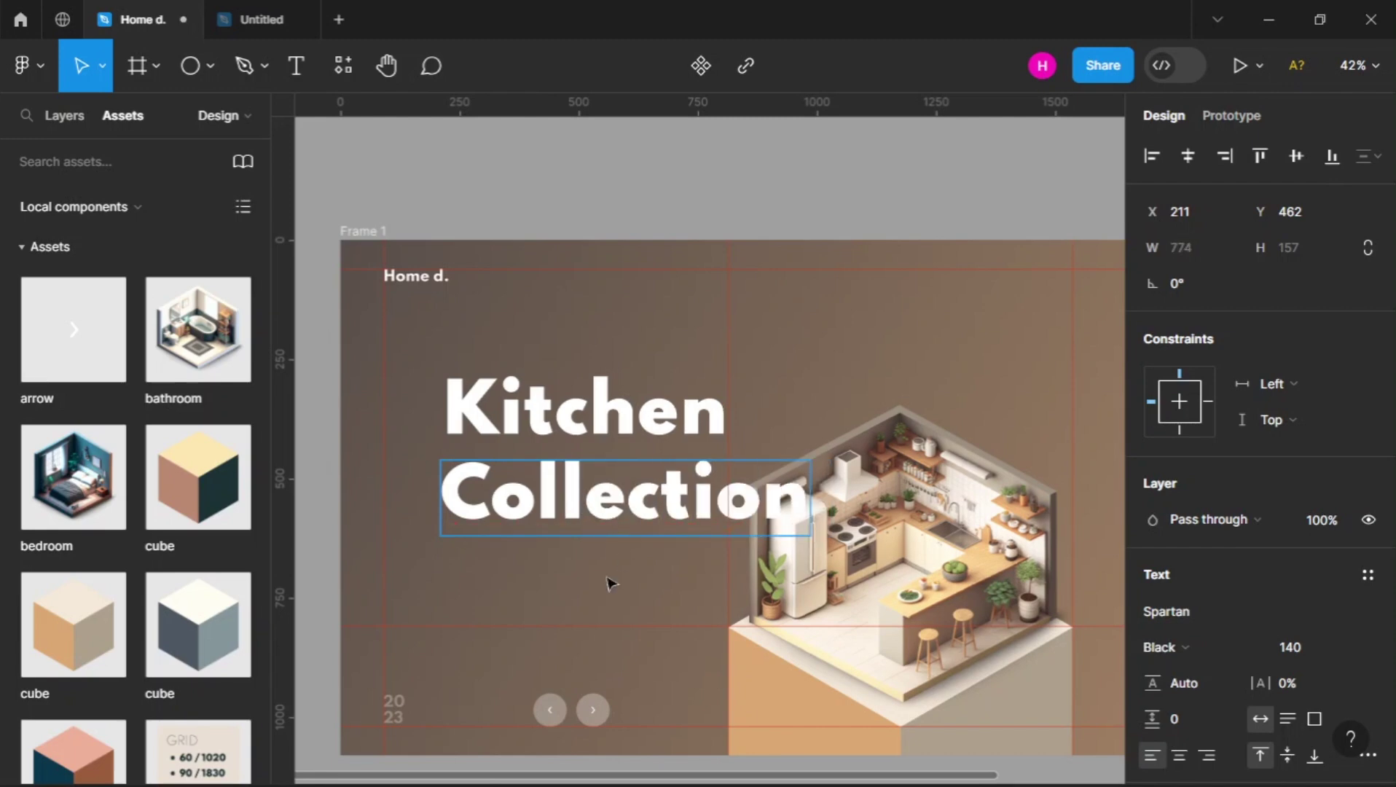
key("Escape")
Set the Collection text's font size to 40 and its weight to Bold
left_click(1301, 650)
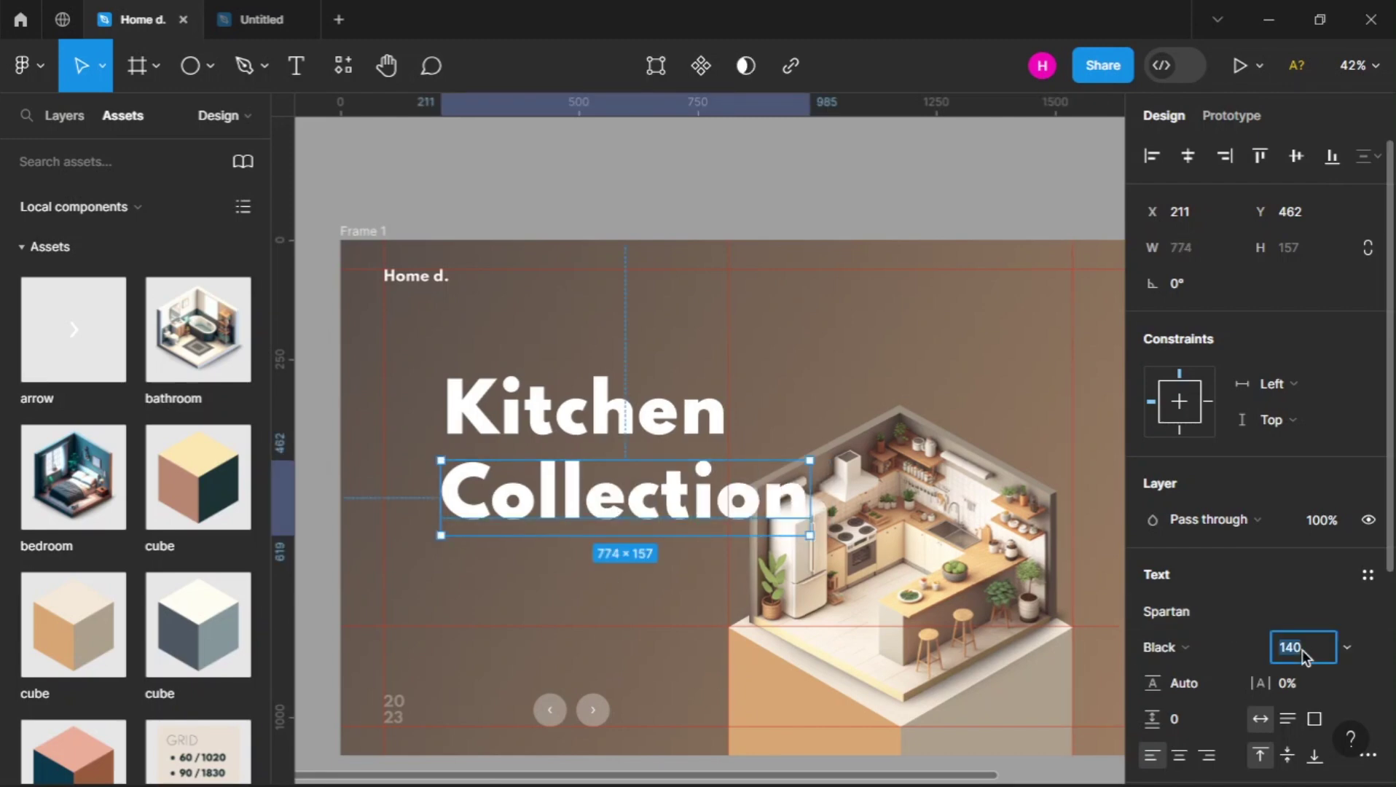
type("40")
key("Return")
left_click(1209, 646)
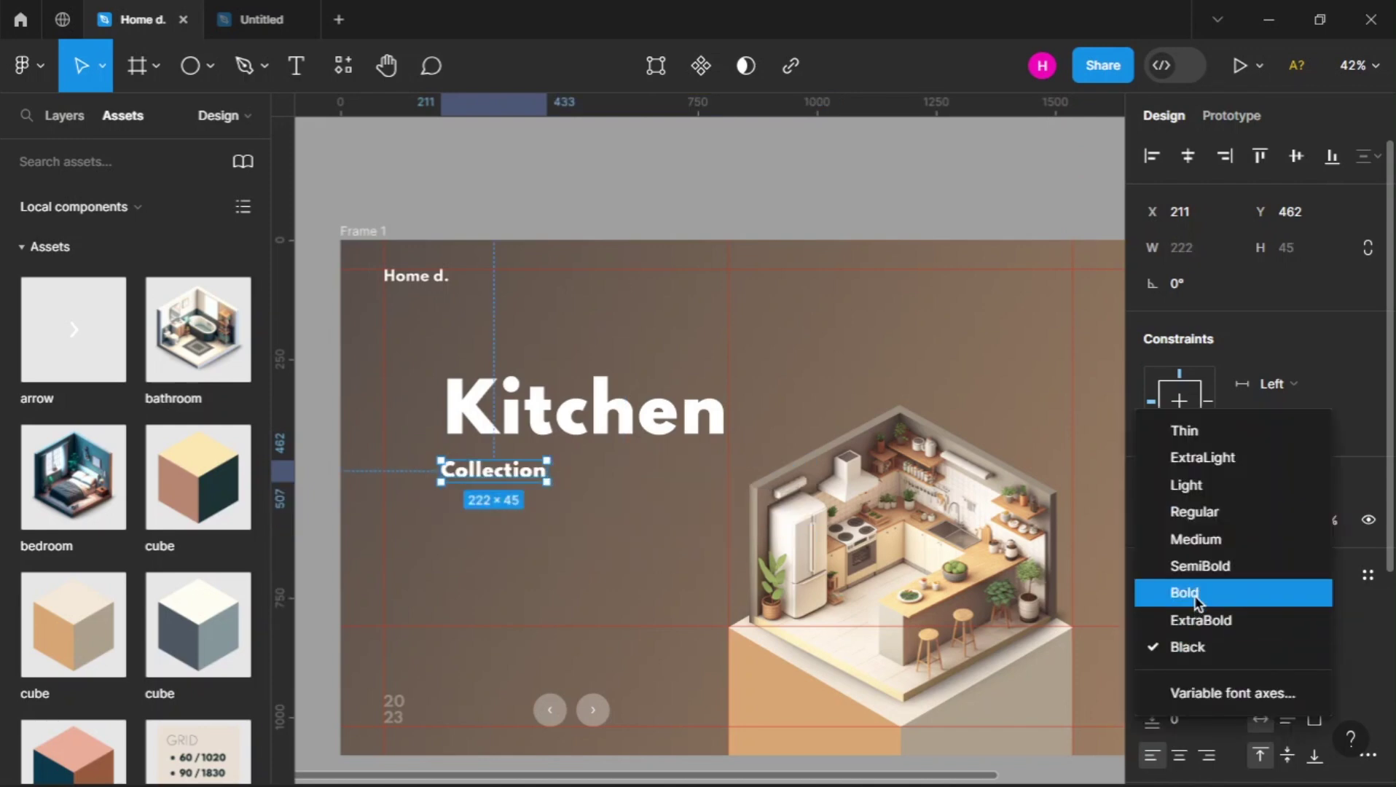
left_click(1195, 604)
Move the Collection text directly under the Kitchen heading, lined up with the heading's left edge
left_click(586, 560)
left_click_drag(502, 476, 505, 466)
left_click(477, 509)
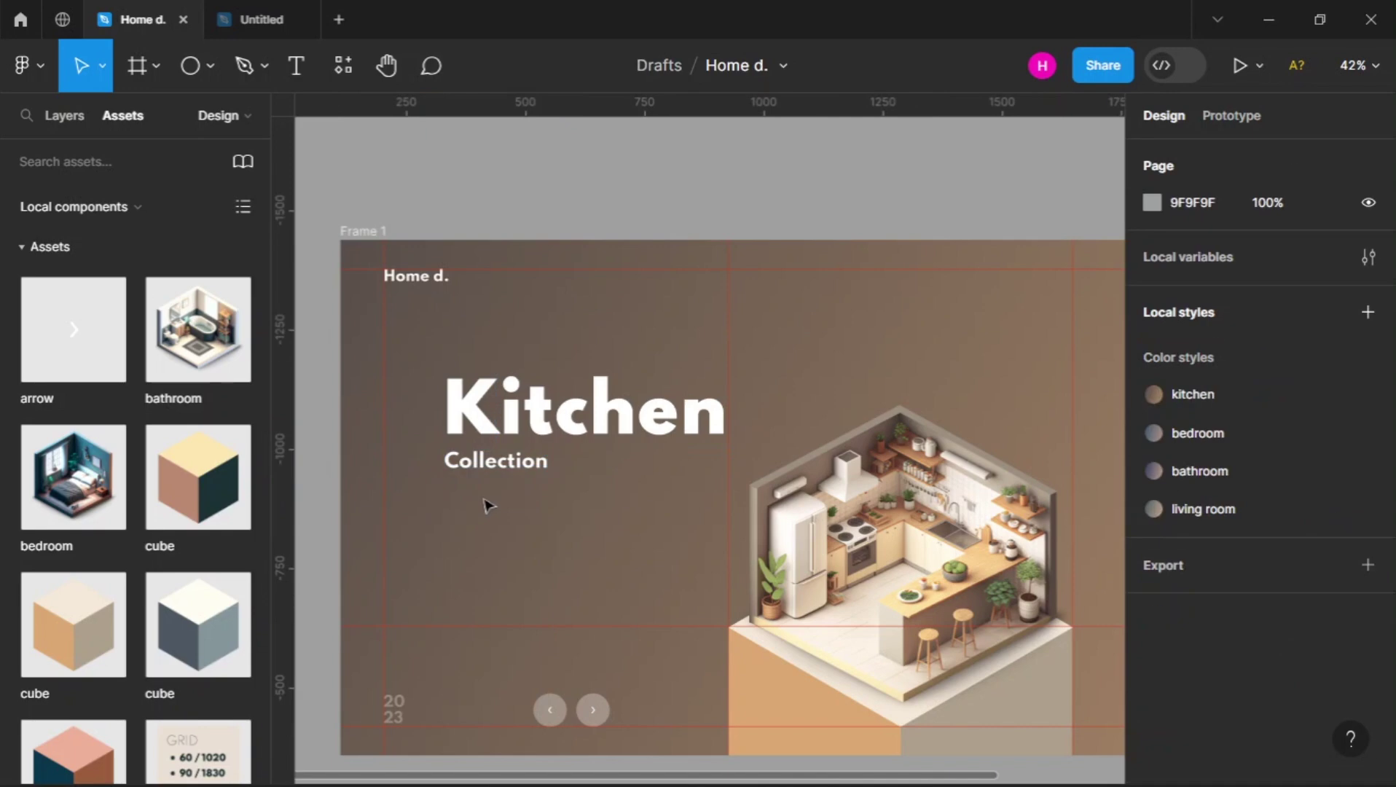
Add the paragraph "Make mealtime more enjoyable with our collection Of comfortable and stylish kitchen furniture" below Collection at X 221, Y 507
right_click(453, 456)
left_click(601, 140)
left_click(508, 556)
left_click_drag(499, 513, 485, 506)
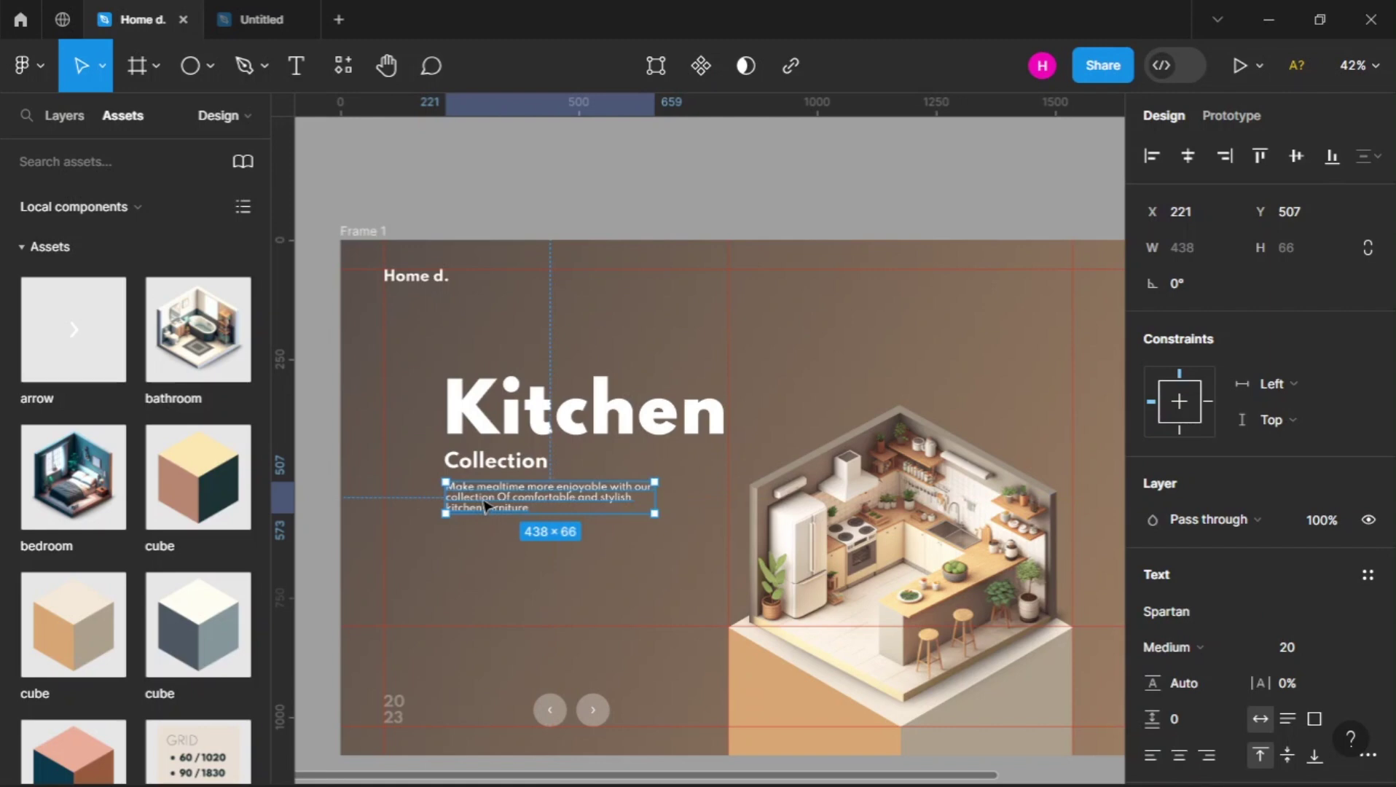
Add the text "Explore" below the paragraph and place it at X 221, Y 593, lined up with the paragraph's left edge
left_click(484, 539)
left_click(297, 70)
left_click(456, 539)
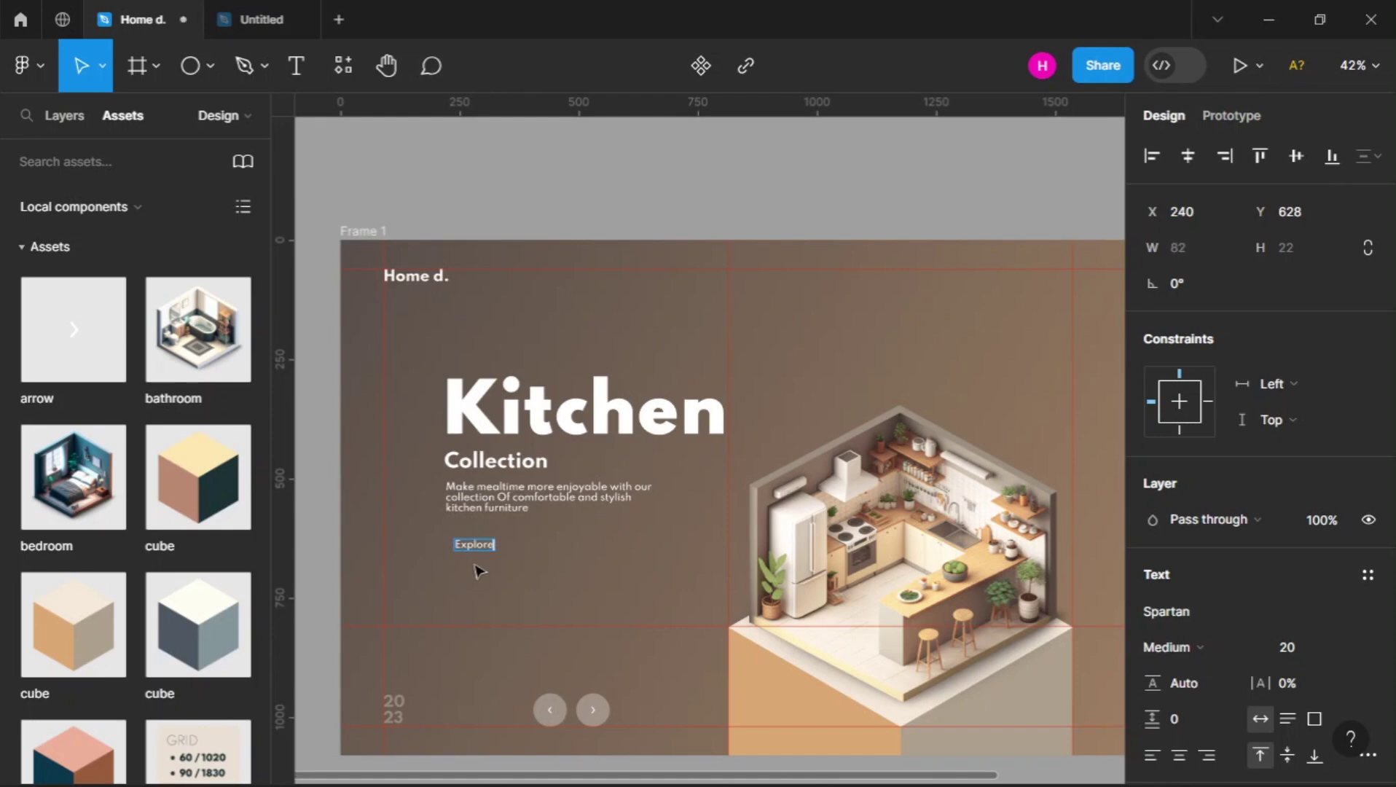
scroll(478, 571, "up", 3)
key("Escape")
left_click_drag(483, 548, 471, 524)
left_click(454, 583)
left_click(468, 523)
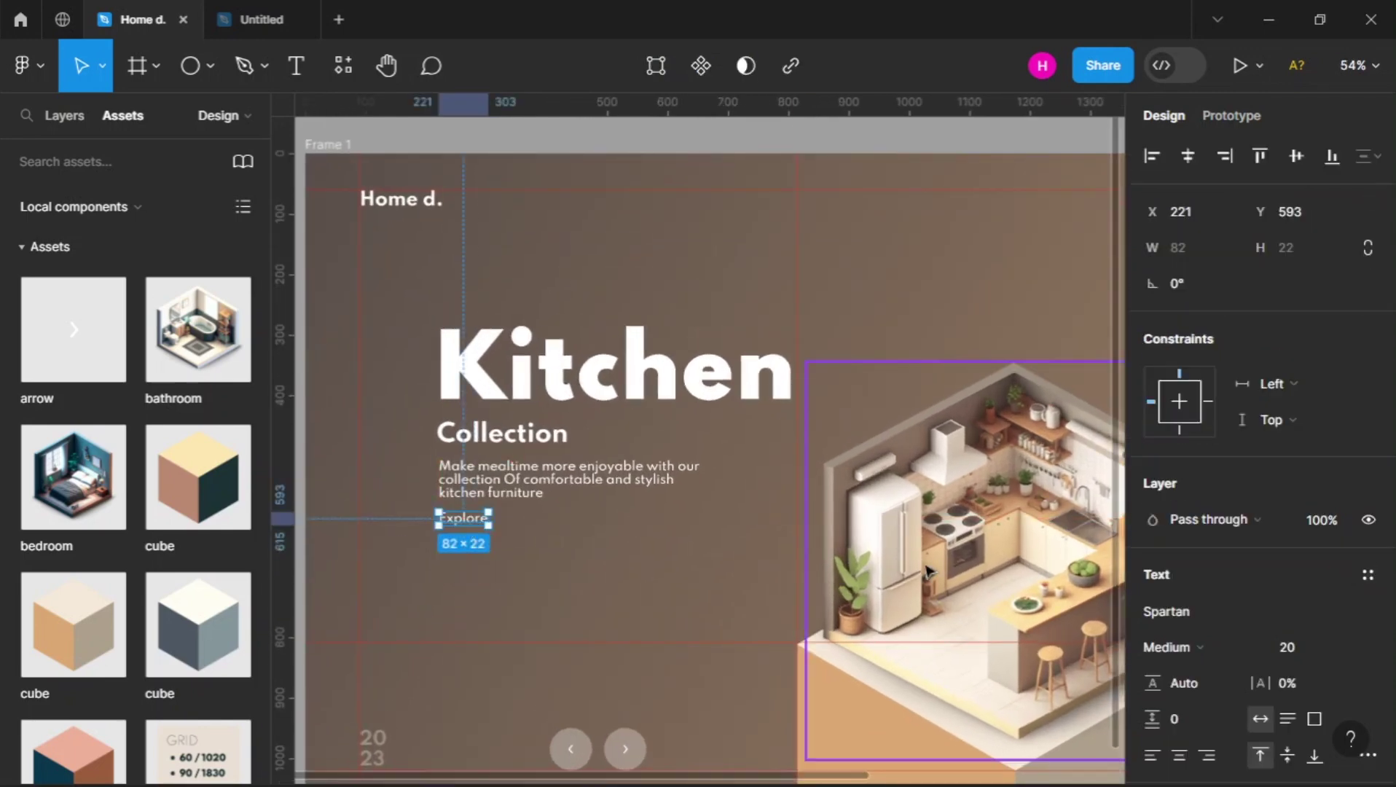
Set the Explore text's font size to 16 and its weight to Black
left_click(1301, 654)
key("Return")
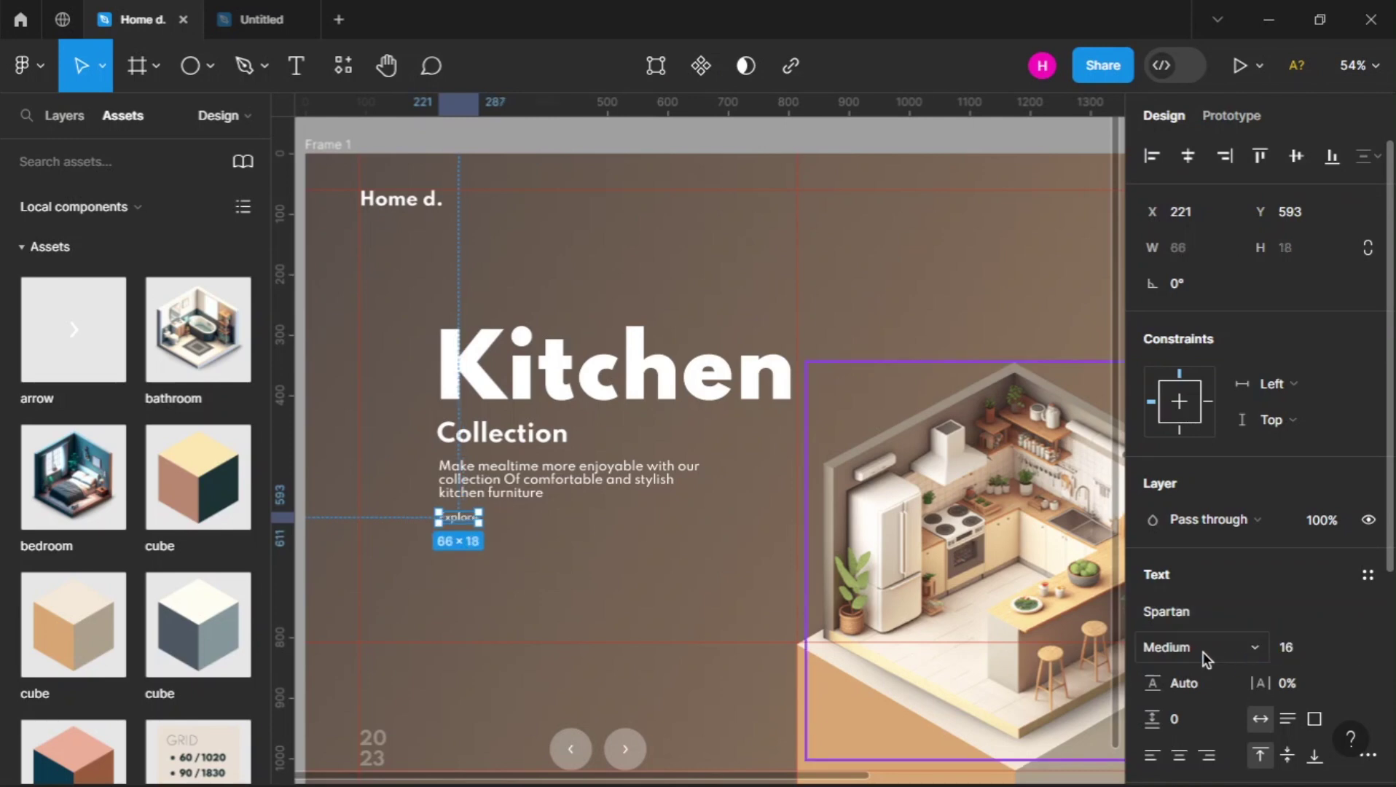
left_click(1198, 648)
left_click(1188, 706)
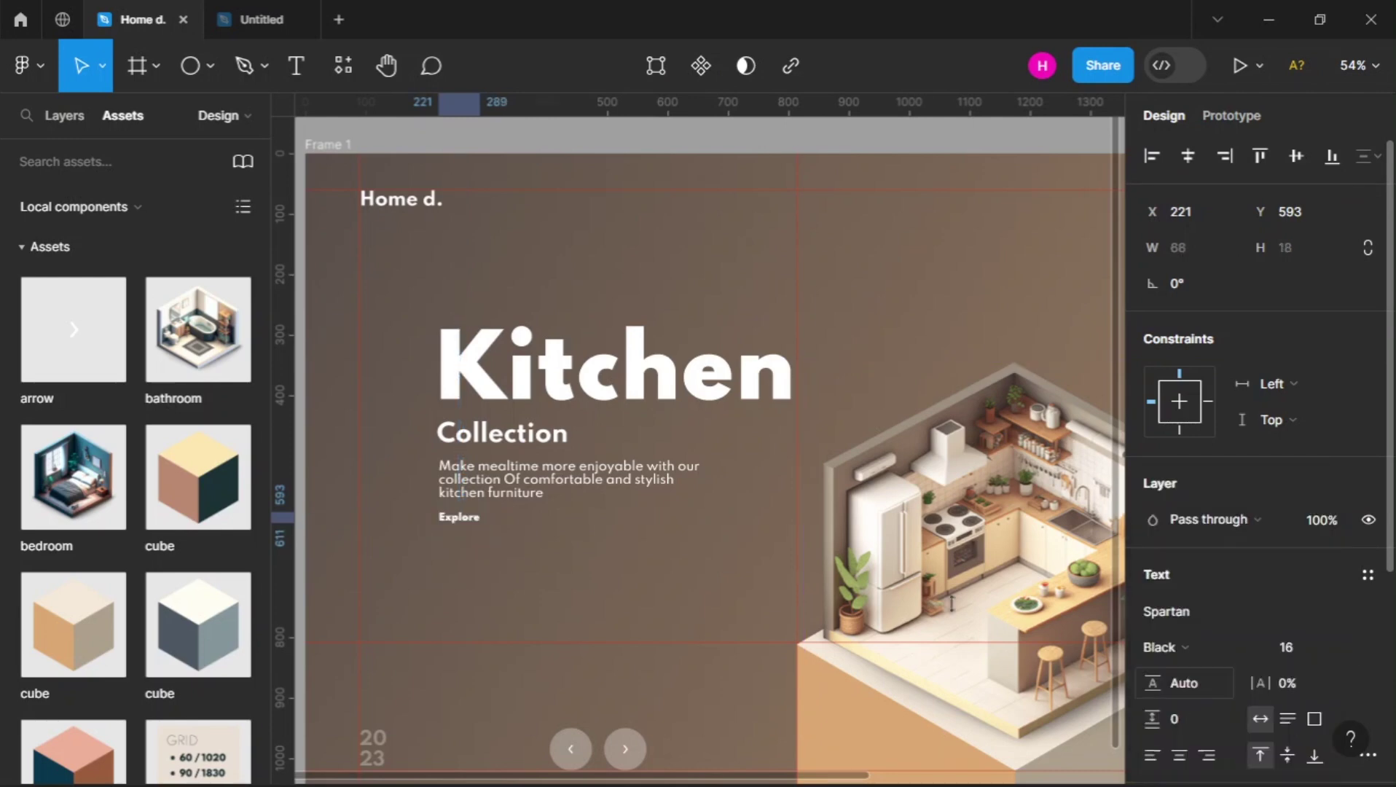
left_click(472, 541)
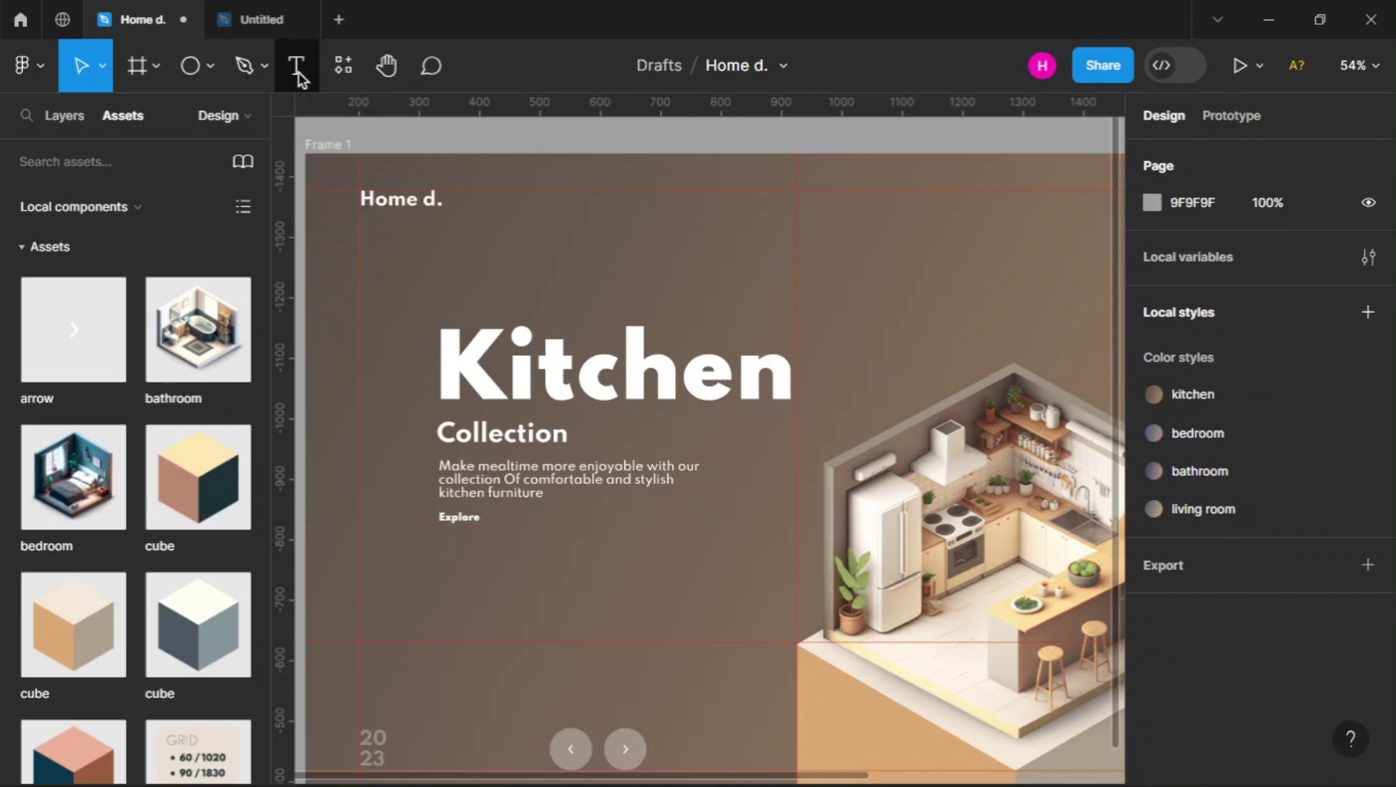
Draw a straight line just beneath the Explore text, starting at the text's left edge at about X 221, Y 616
left_click(207, 65)
left_click(208, 146)
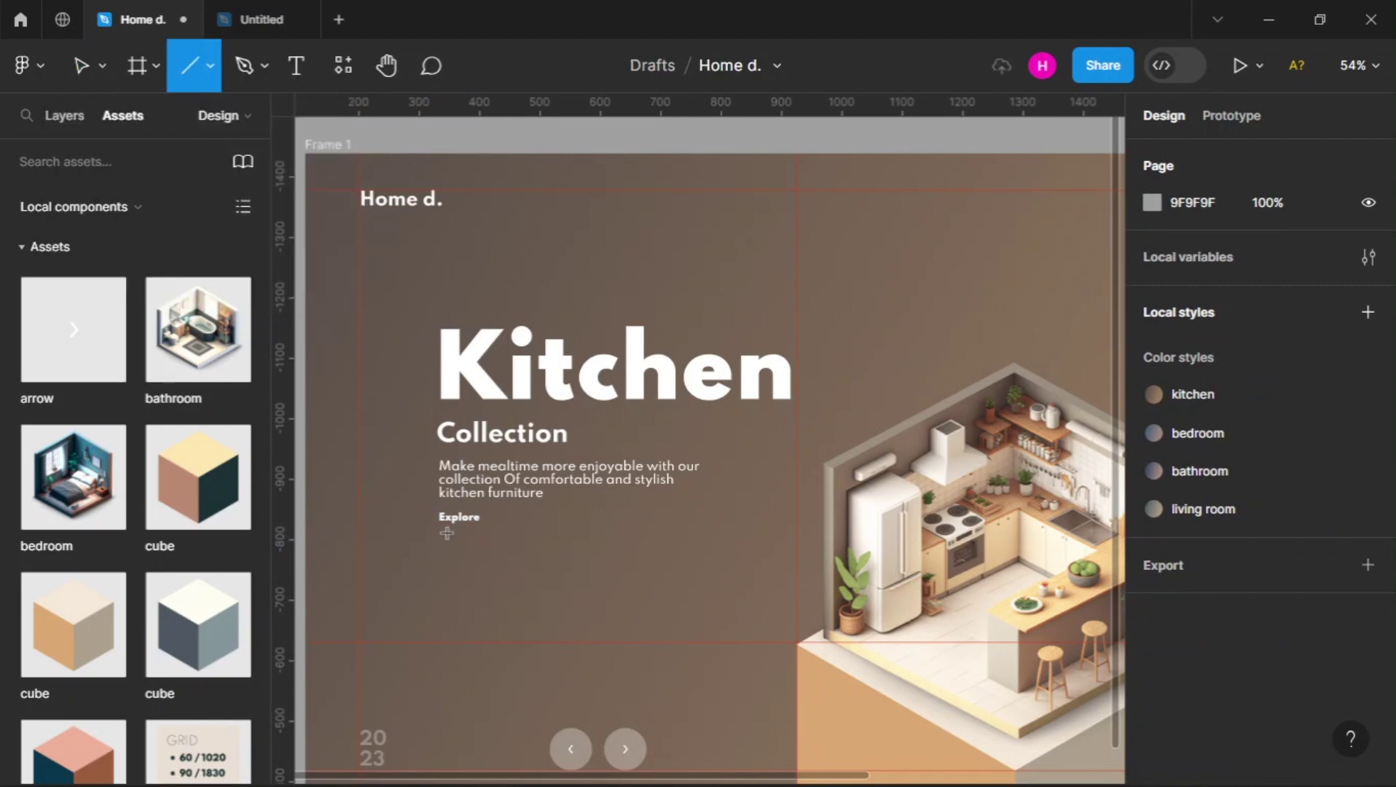
scroll(442, 530, "up", 5)
left_click_drag(440, 521, 541, 522)
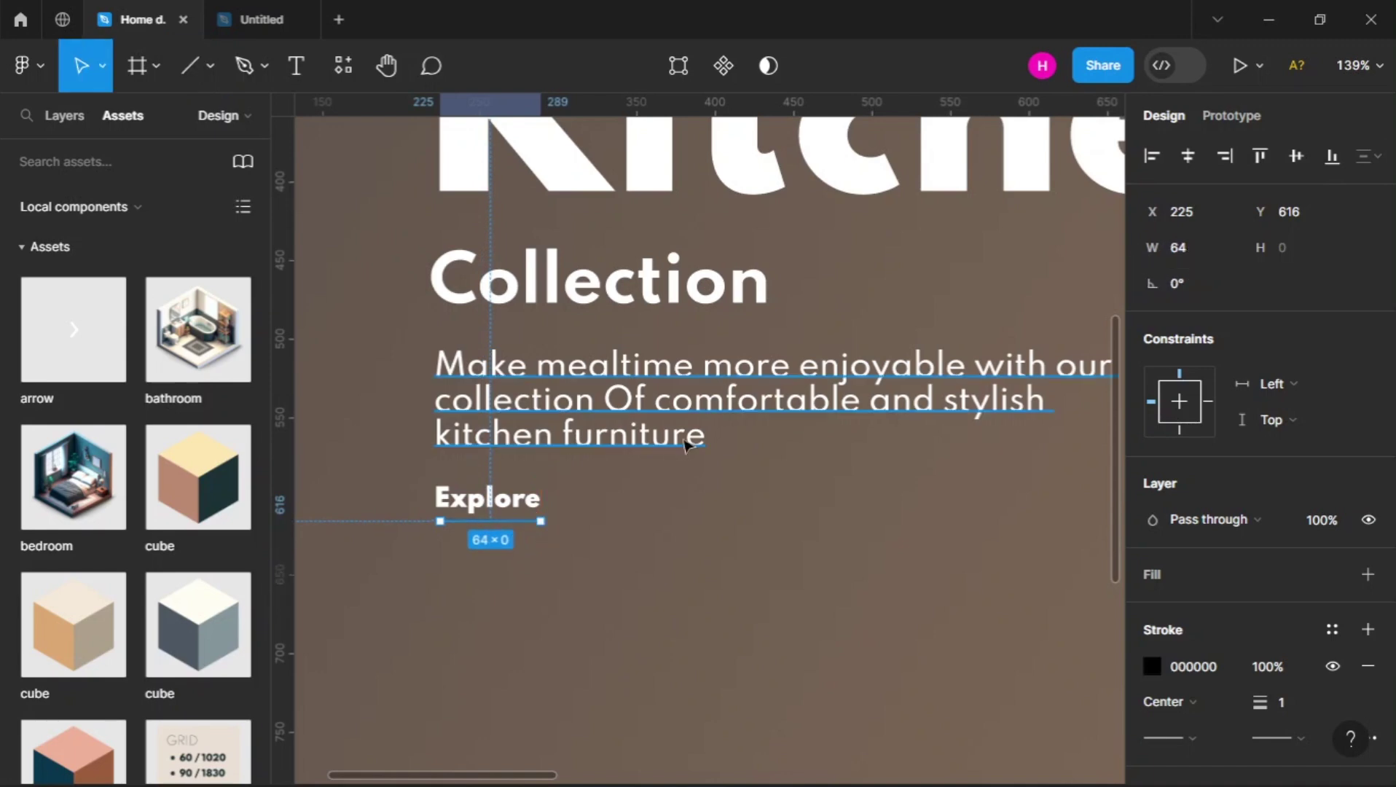
scroll(440, 535, "up", 1)
left_click_drag(440, 536, 435, 523)
Set the rotation of the line under Explore to 0° and its width to 70
left_click(1224, 285)
type("0")
key("Return")
left_click(1200, 249)
type("70")
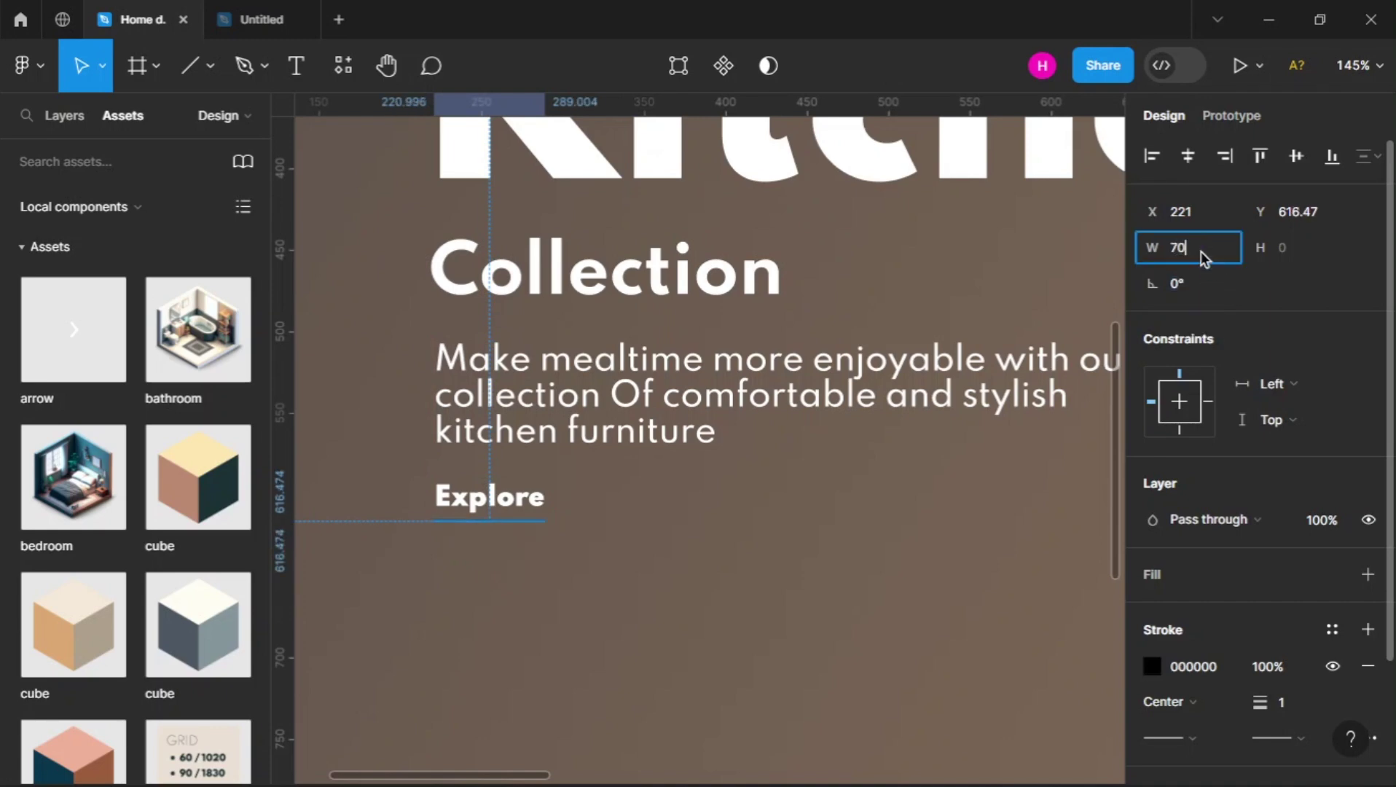
key("Return")
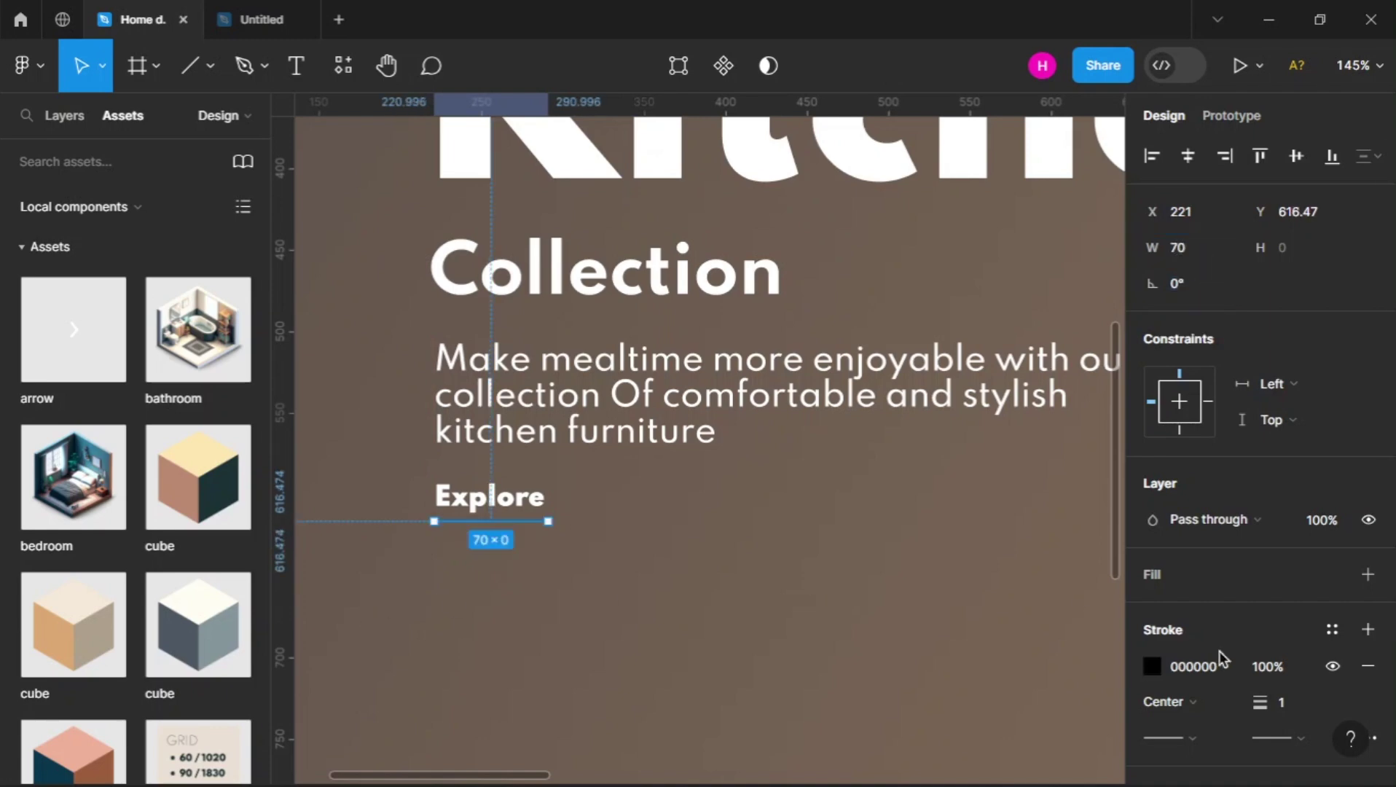
Change the stroke of the line under Explore to white with a thickness of 2
left_click(1153, 666)
left_click_drag(1028, 454, 772, 155)
left_click(1282, 703)
type("2")
left_click(569, 626)
Combine the Explore text and its underline into a horizontally centred vertical auto layout with a spacing of 10
left_click_drag(593, 615, 430, 477)
left_click(1202, 165)
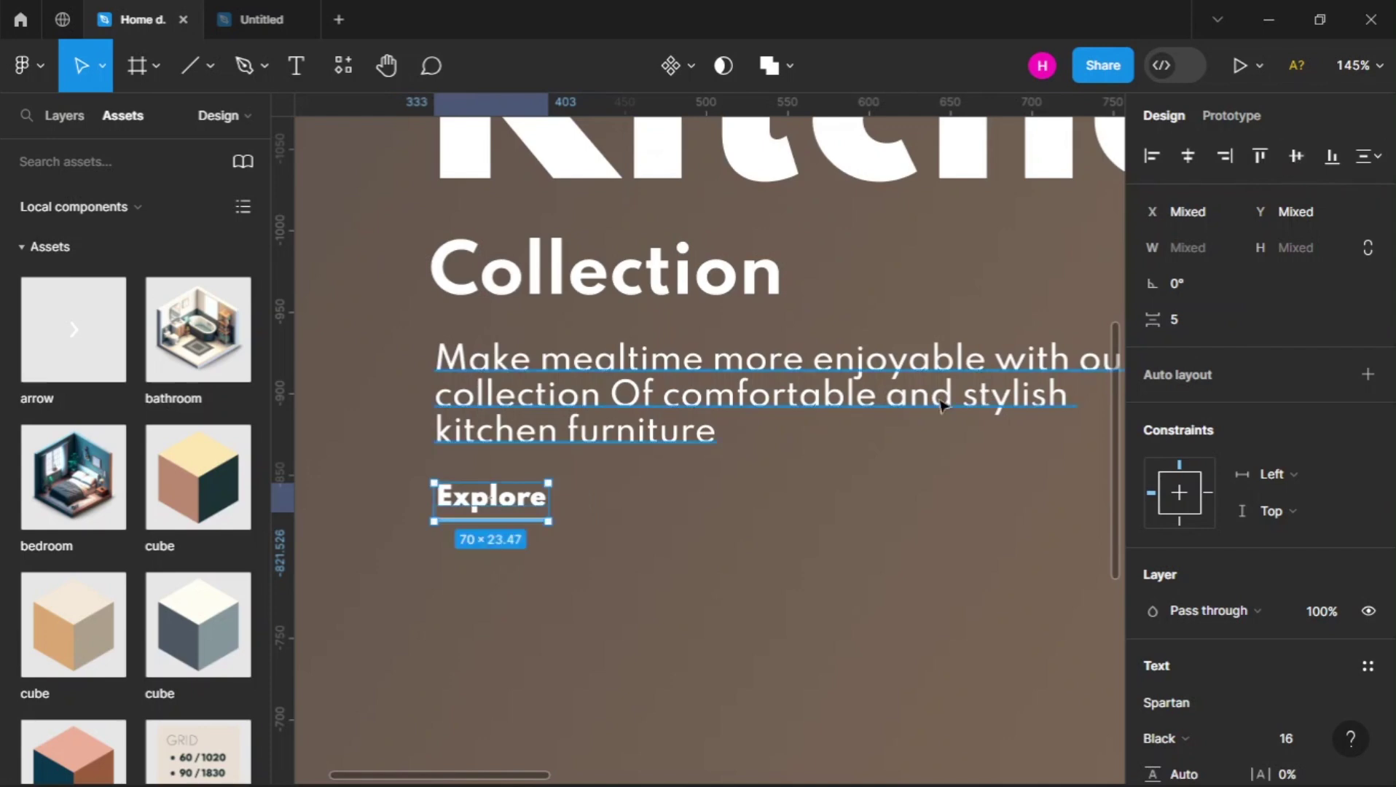
left_click(1194, 331)
type("10")
key("Return")
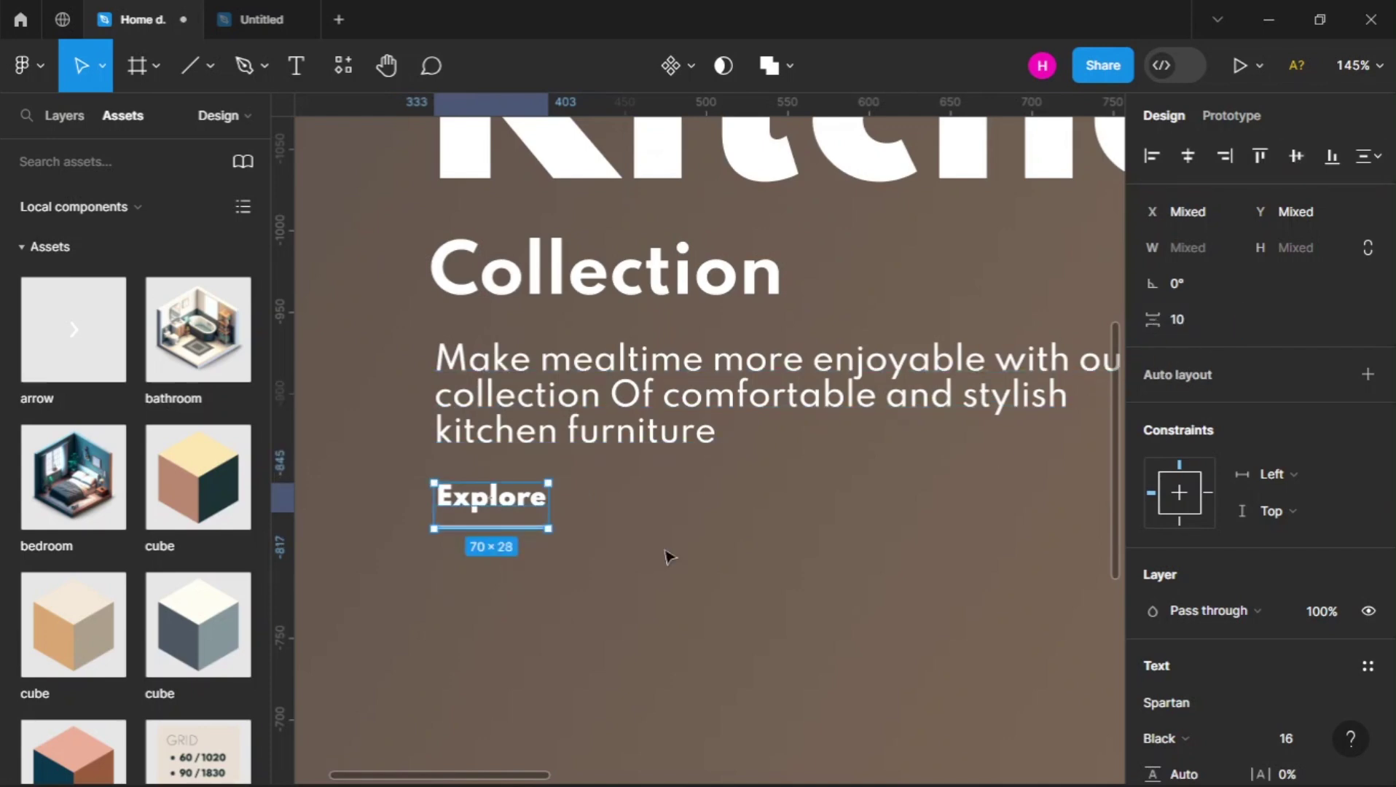
key("shift+a")
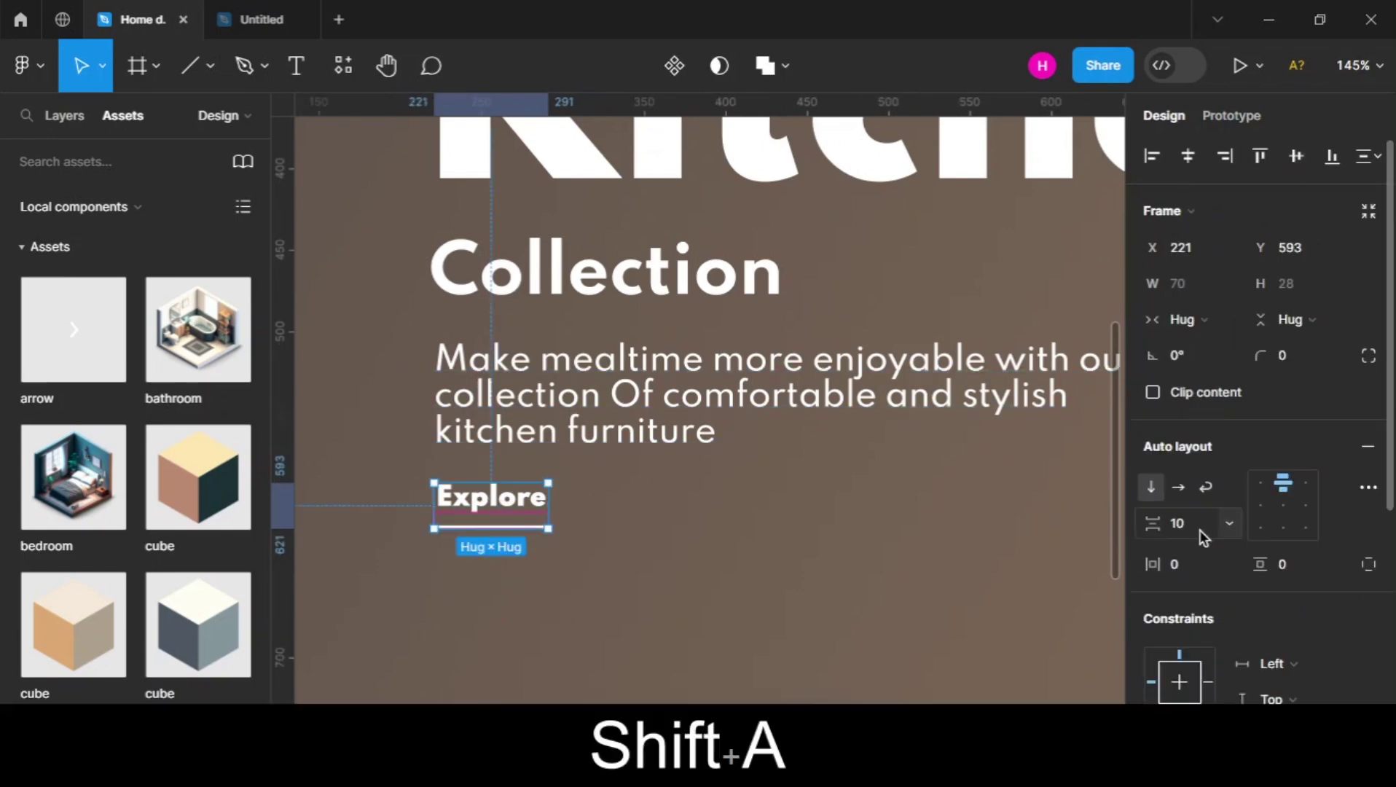
left_click(520, 575)
Wrap the Kitchen heading, Collection, paragraph and Explore link in a vertical auto layout with a spacing of 20
scroll(520, 576, "down", 5)
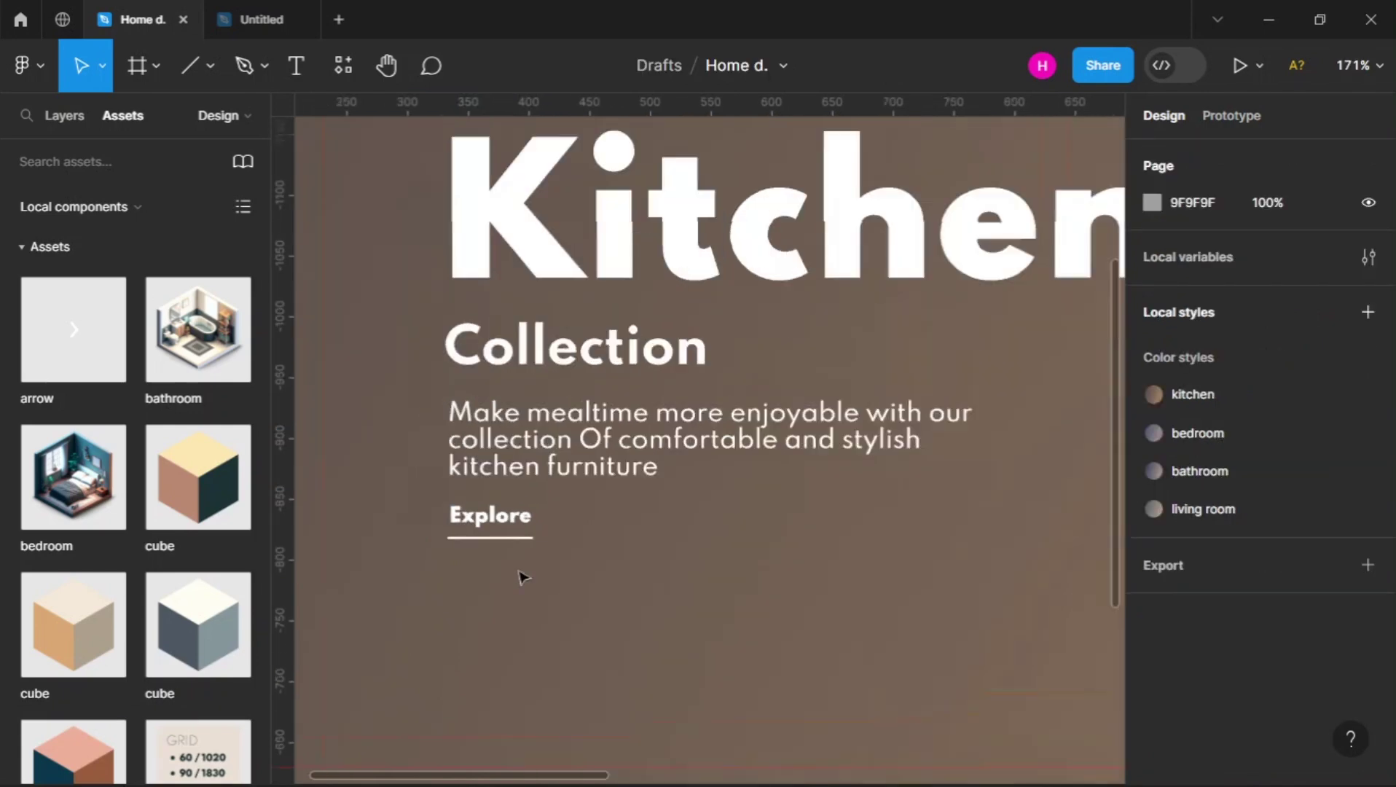
scroll(520, 576, "down", 2)
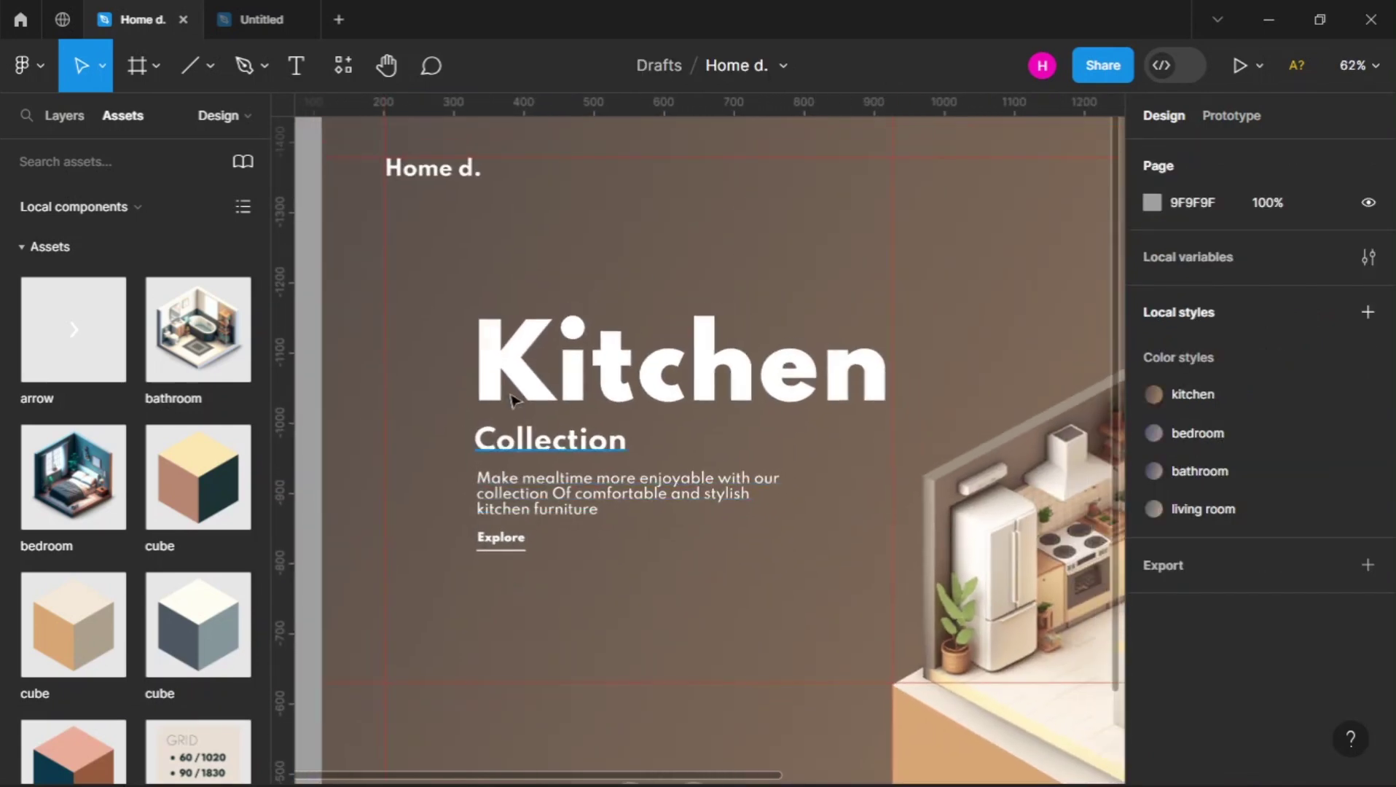
left_click_drag(515, 617, 513, 372)
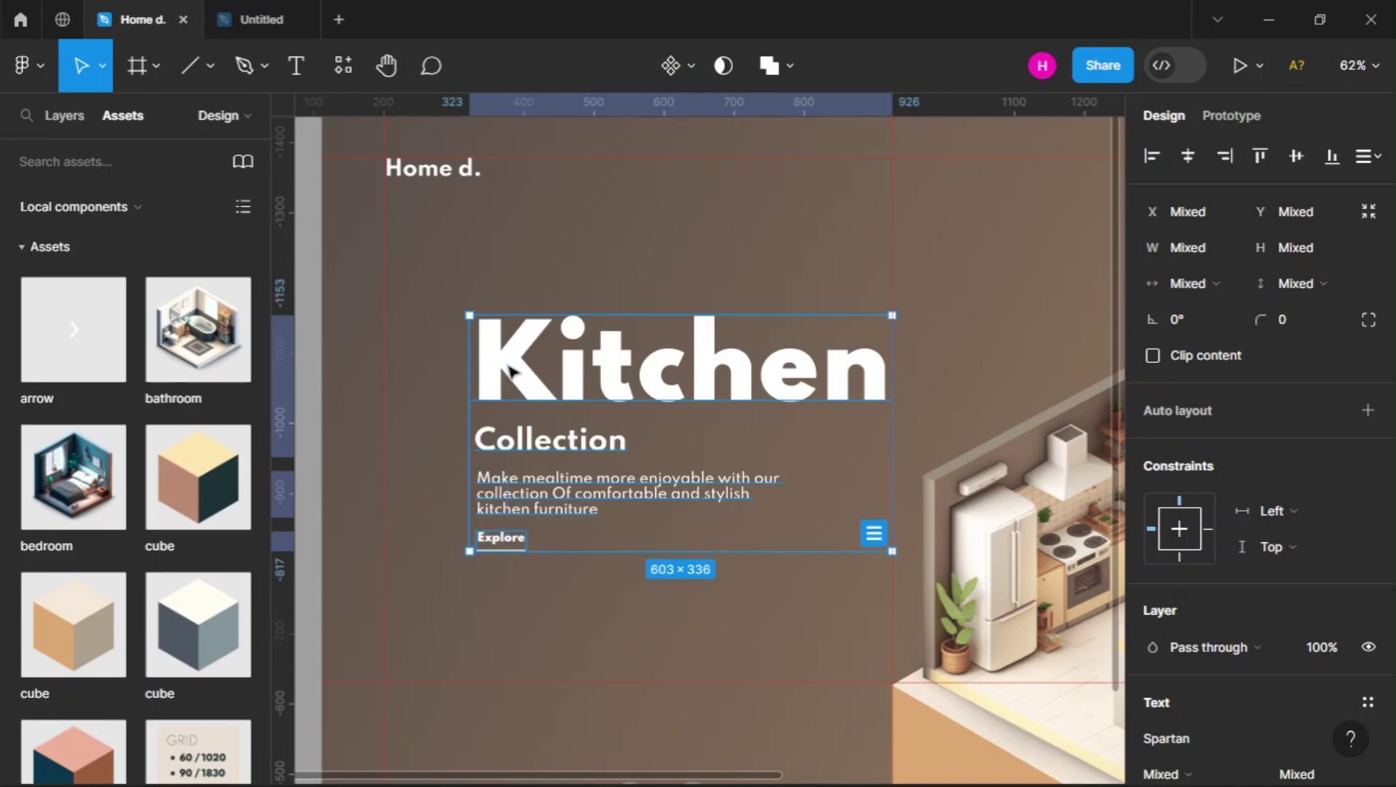
key("shift+a")
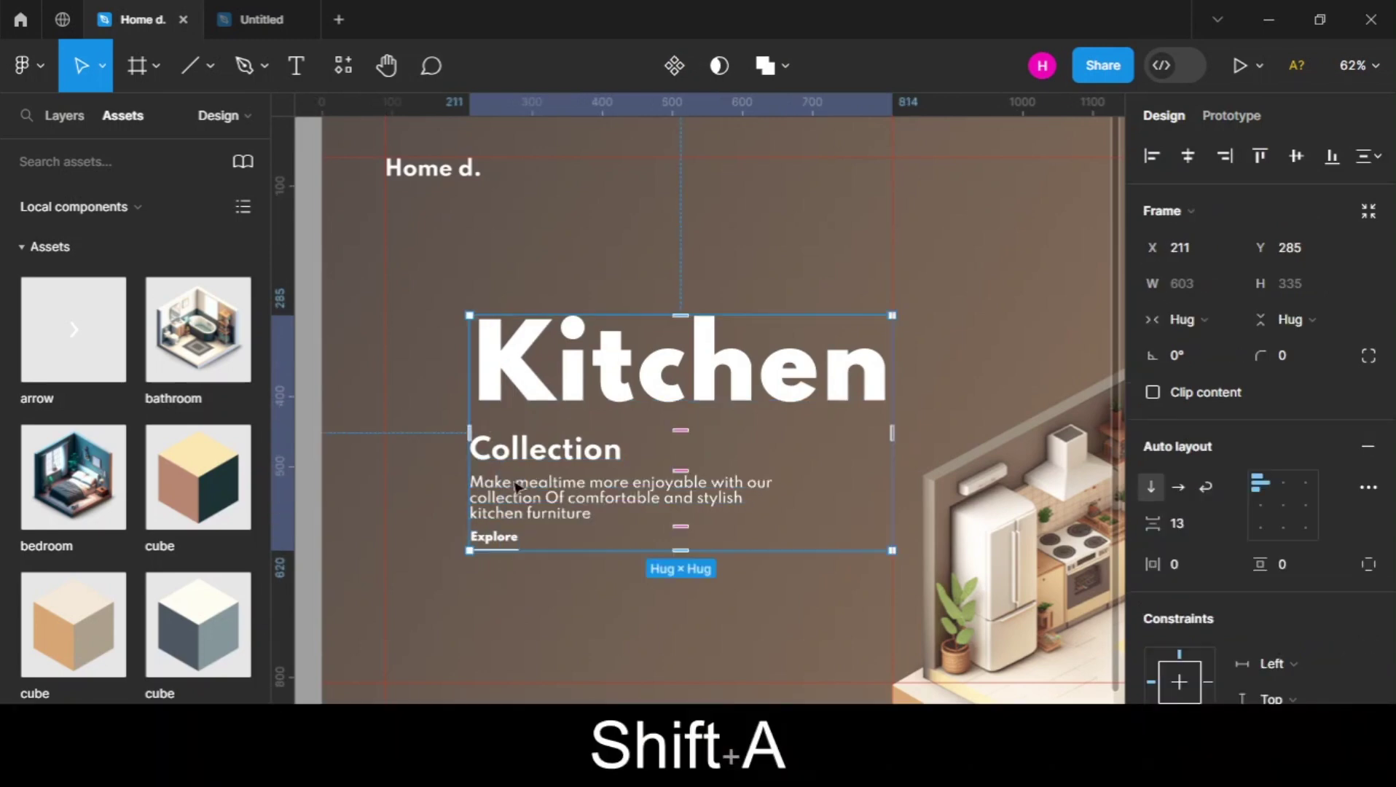
left_click(1191, 524)
type("20")
key("Return")
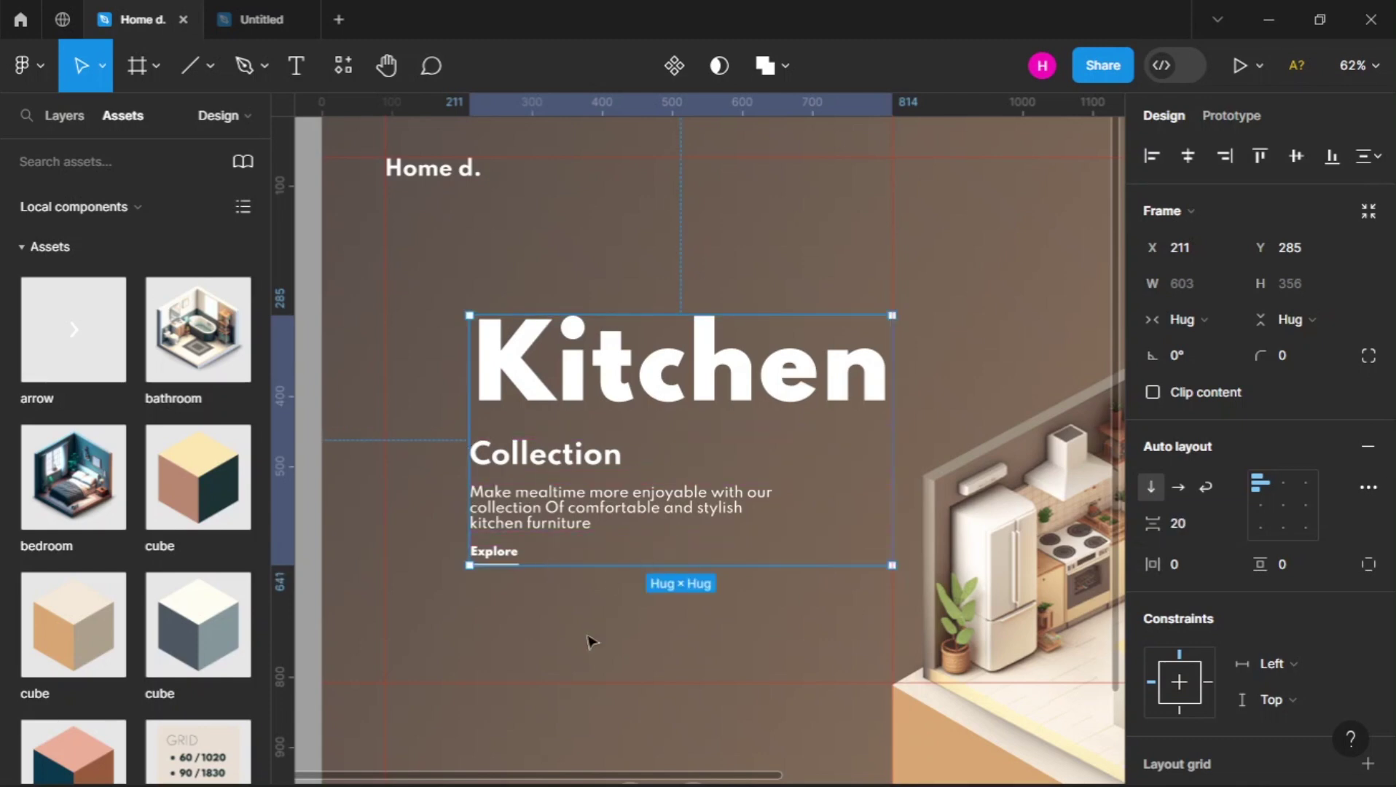
Trim the Kitchen heading's vertical text bounds to cap height and baseline
scroll(590, 642, "down", 3)
scroll(590, 641, "right", 5)
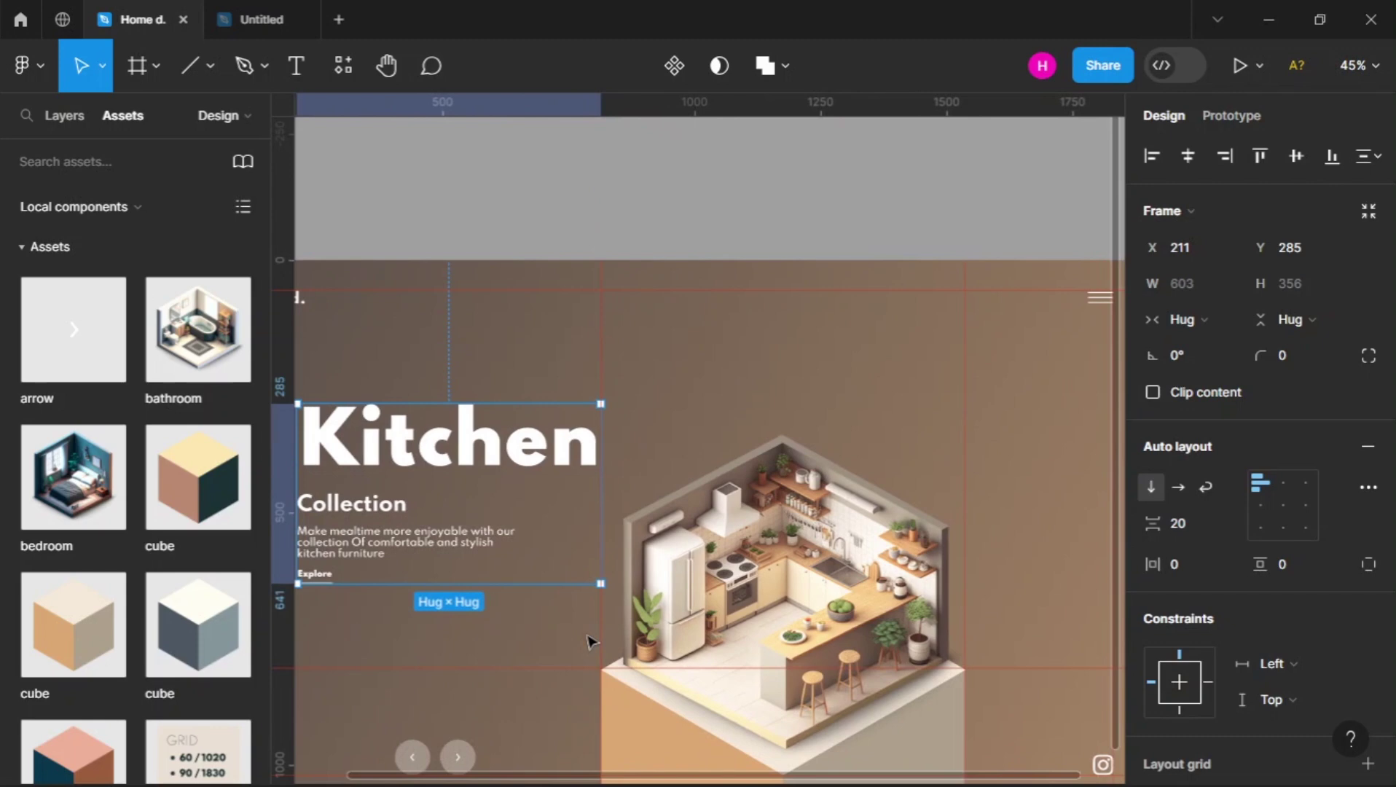
scroll(486, 644, "left", 3)
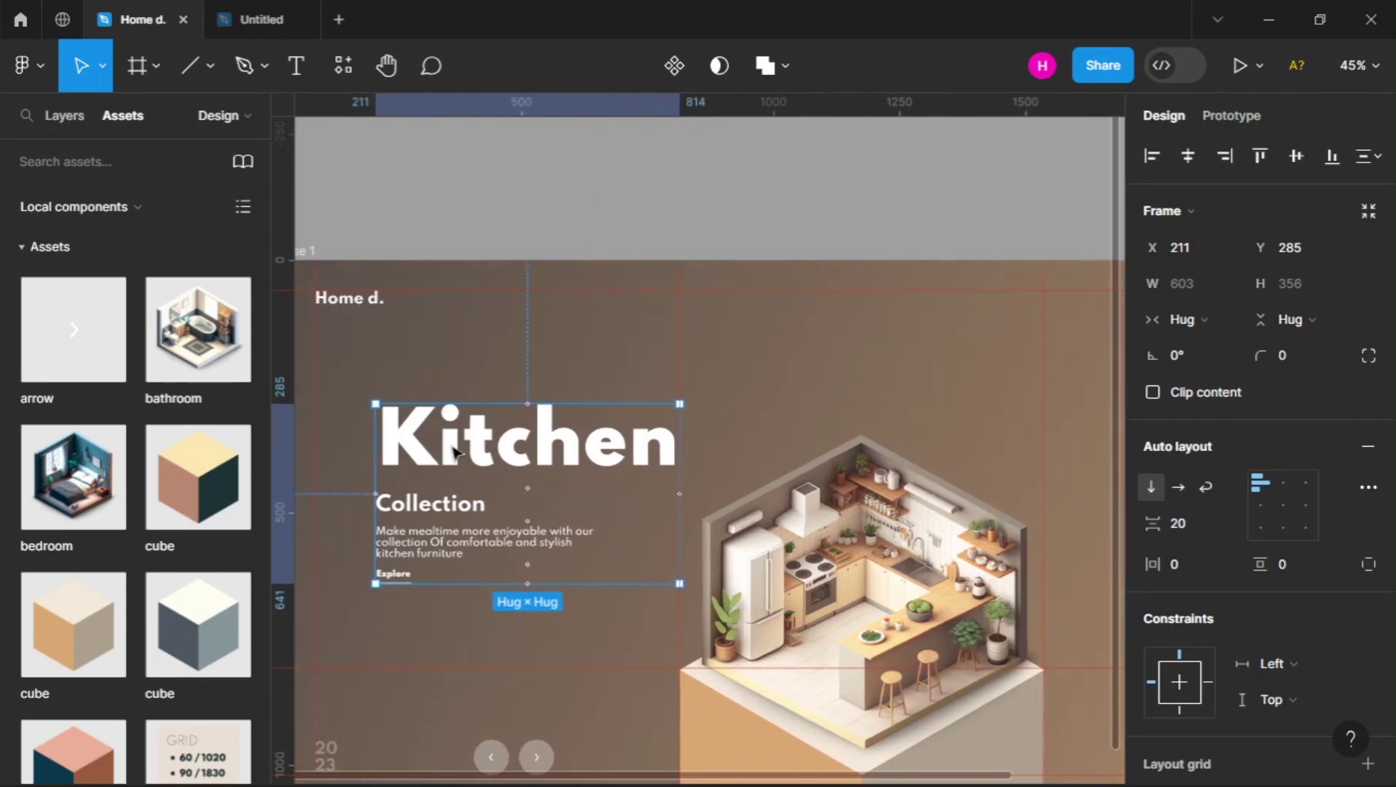
double_click(453, 452)
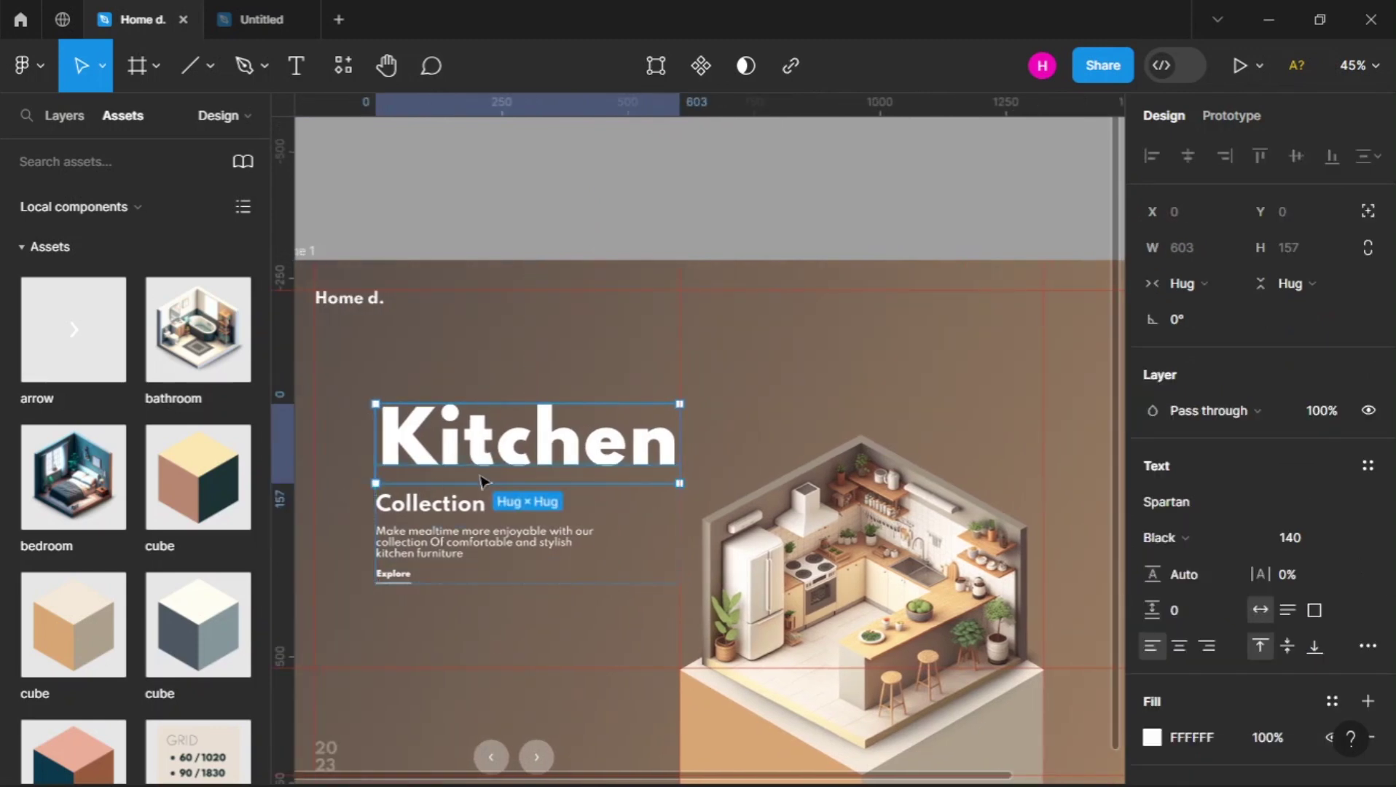
left_click(1368, 645)
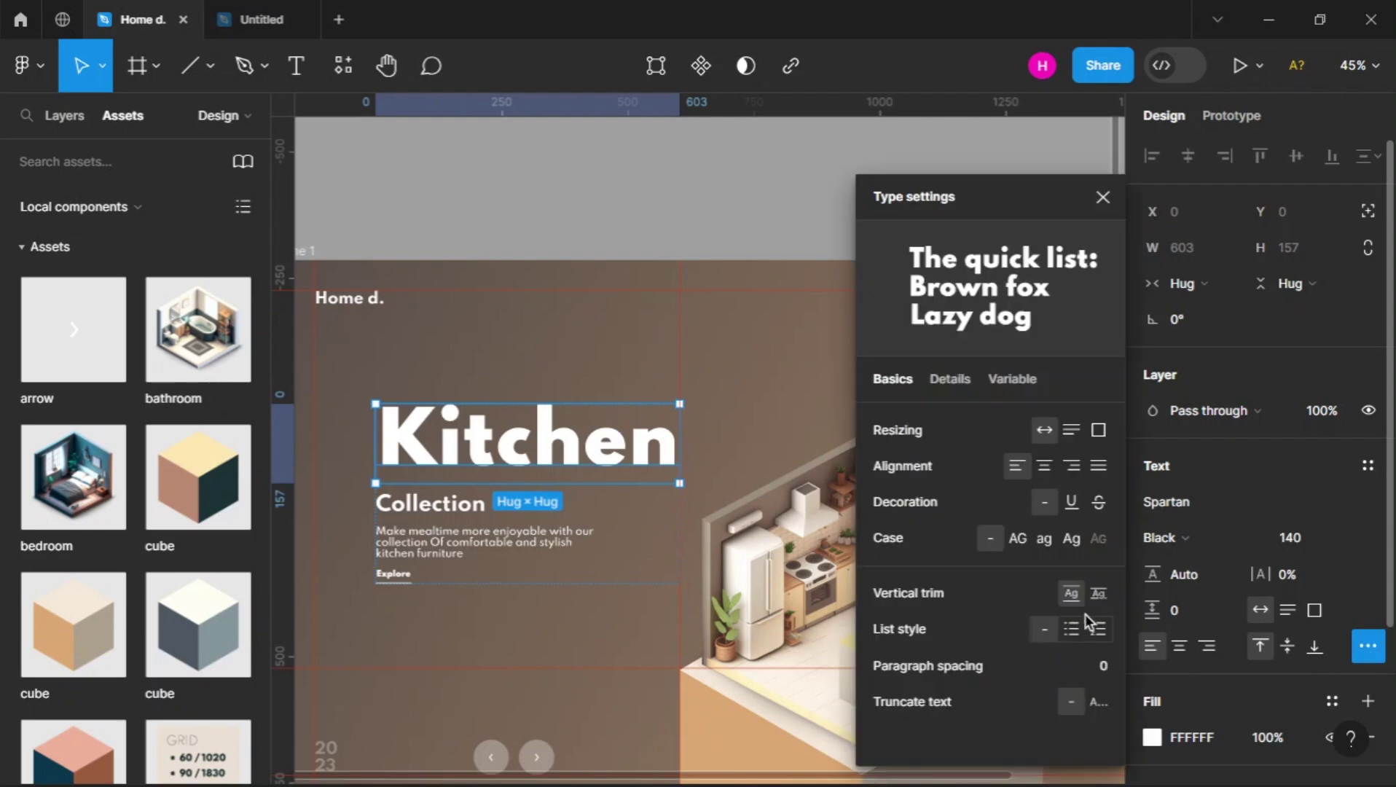
left_click(1098, 592)
left_click(476, 648)
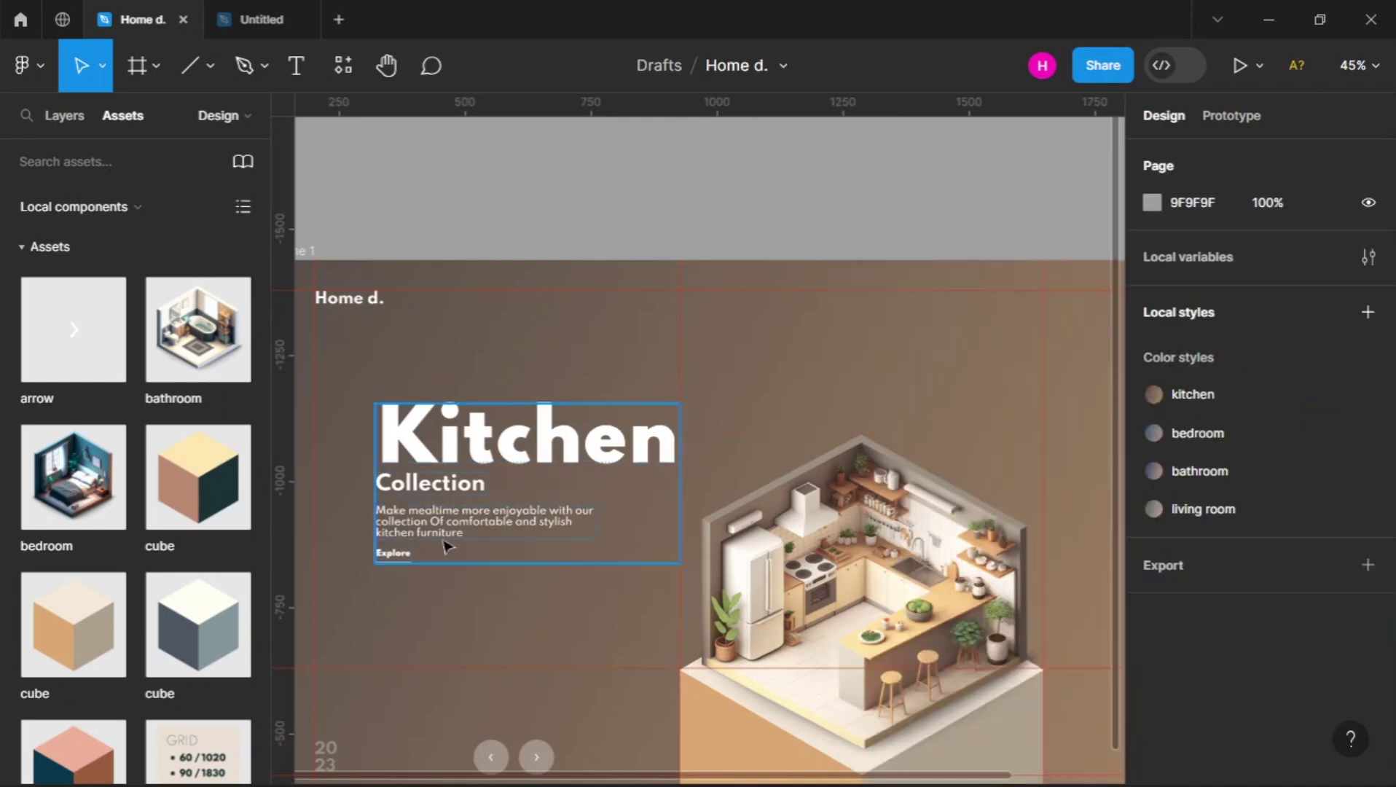
Increase the vertical spacing in the Kitchen heading block's auto layout to 48
left_click(451, 439)
left_click(1191, 522)
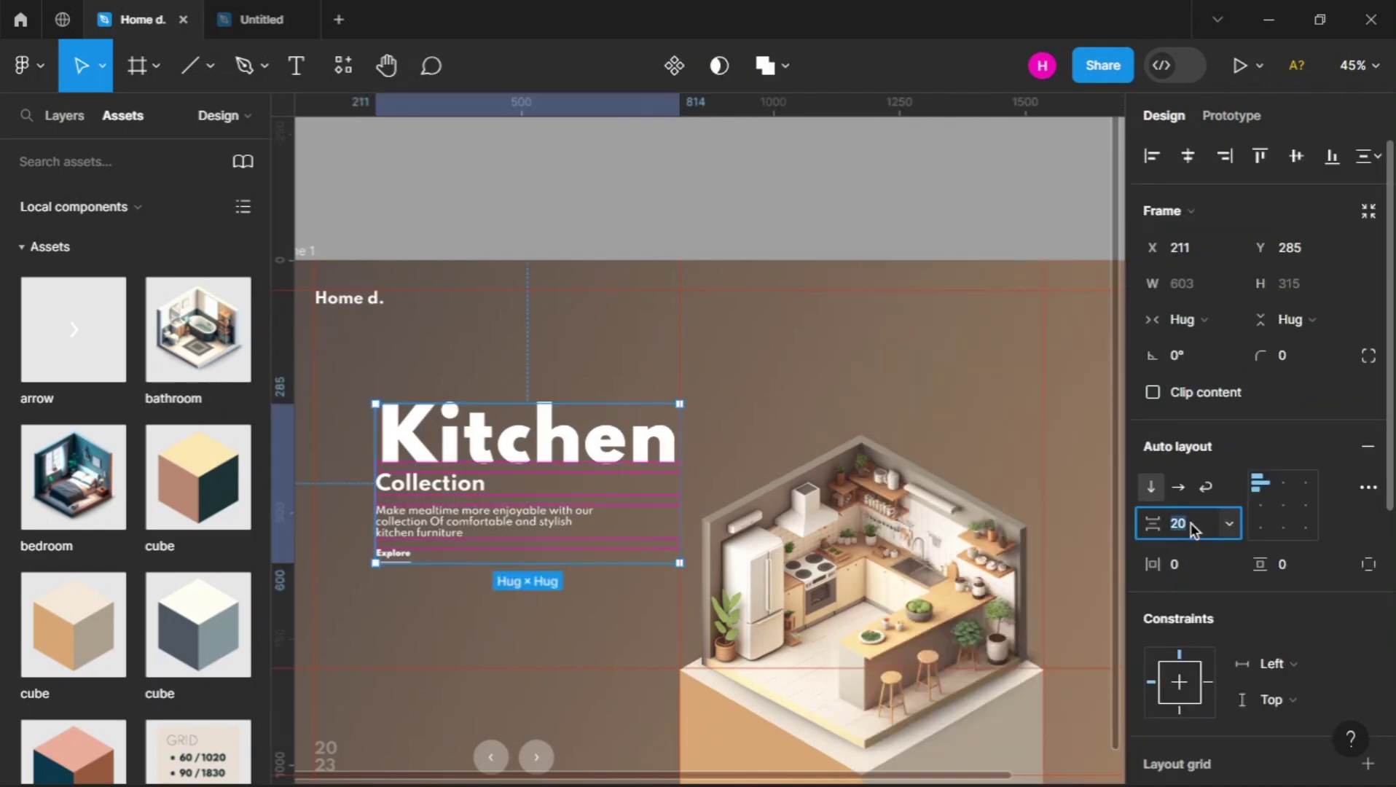
type("32")
key("Return")
left_click(1191, 522)
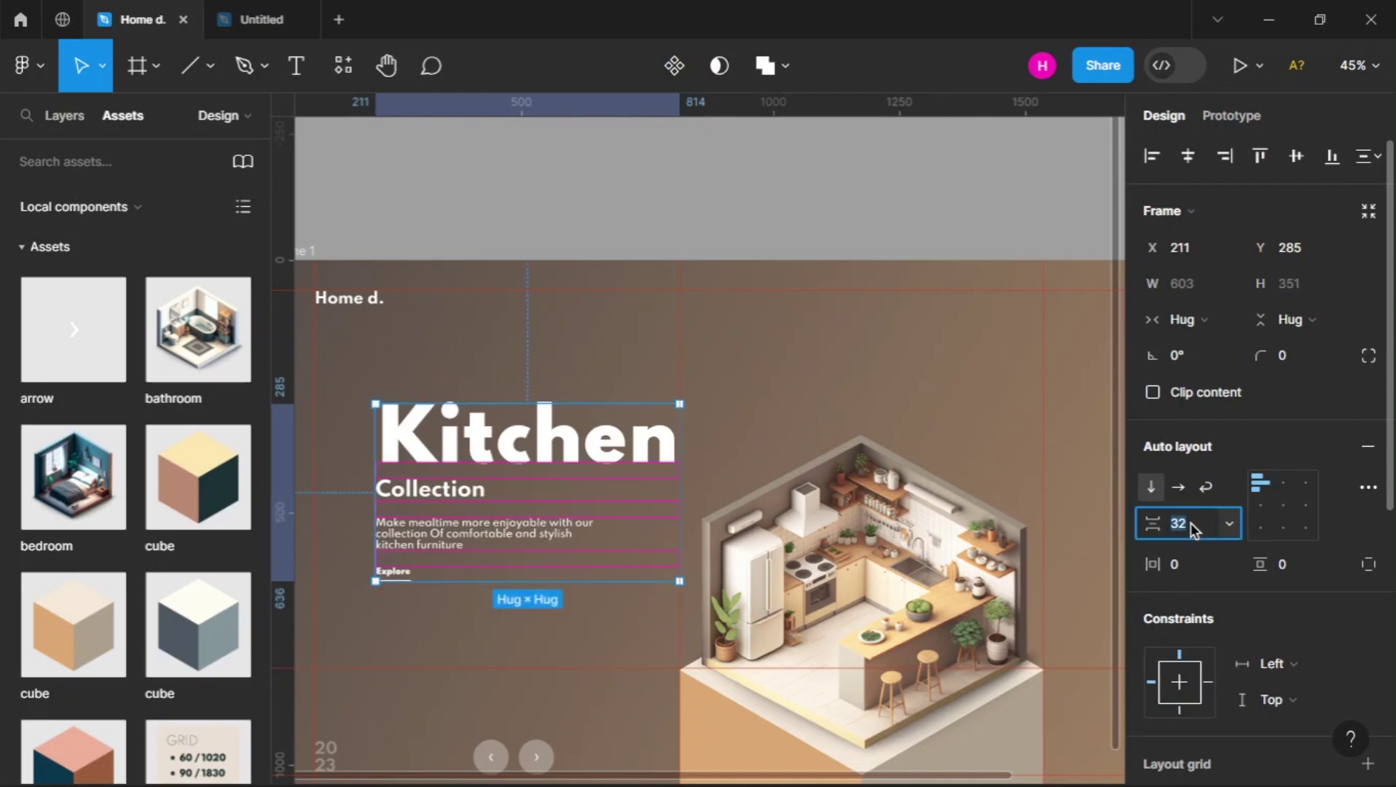
type("40")
key("Return")
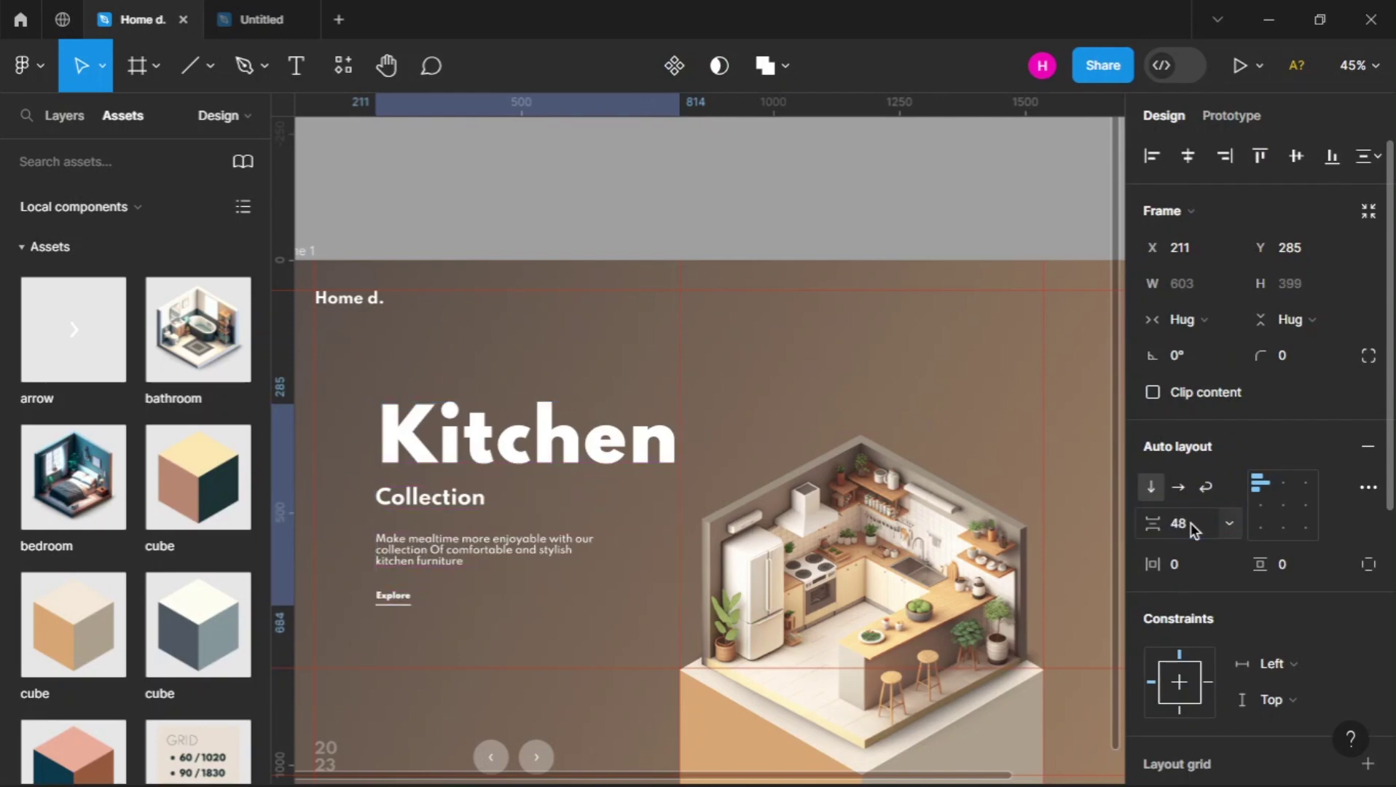
left_click(459, 664)
Move the Kitchen heading block to the right and slightly up so the heading's end crosses the guide beside the kitchen scene
scroll(459, 664, "down", 3)
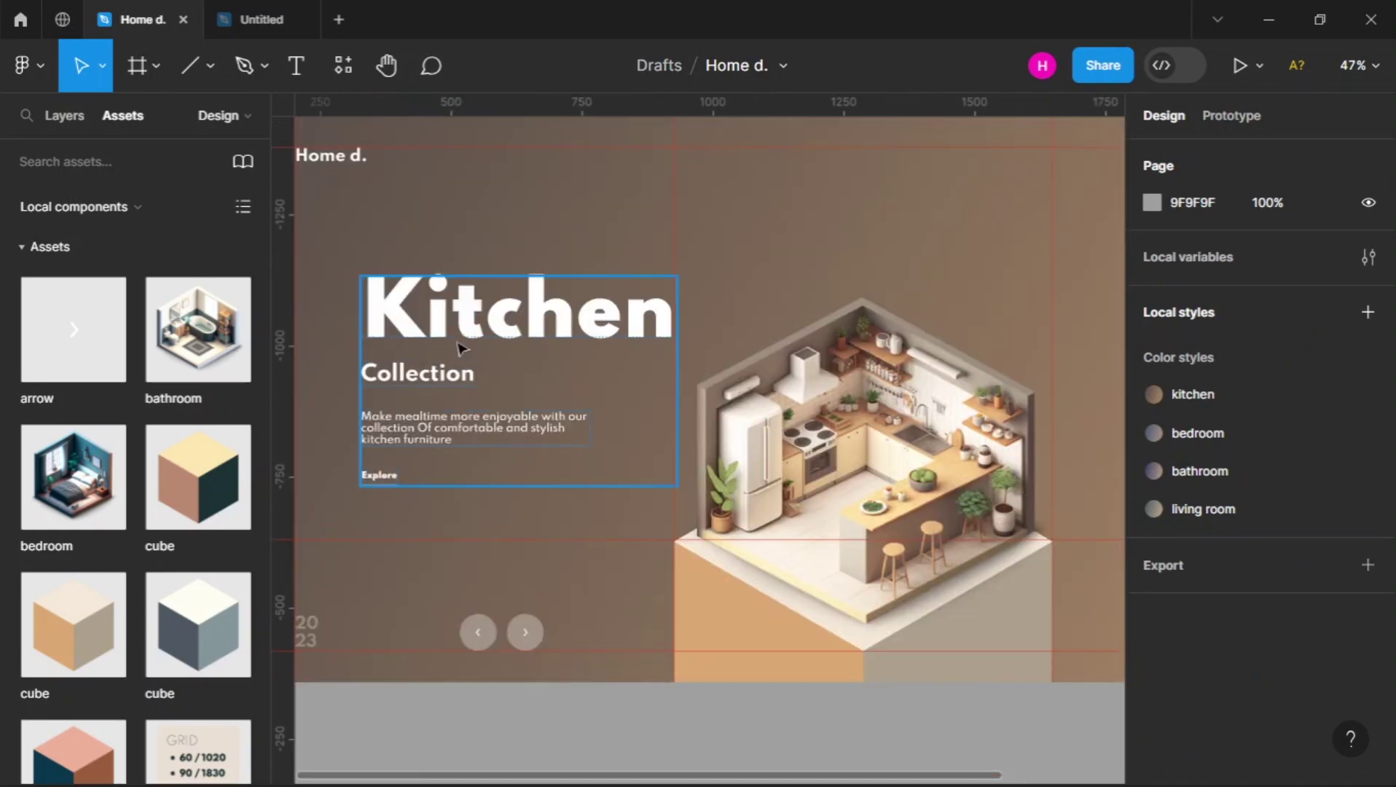
left_click_drag(459, 345, 530, 327)
key("Escape")
scroll(399, 374, "down", 2)
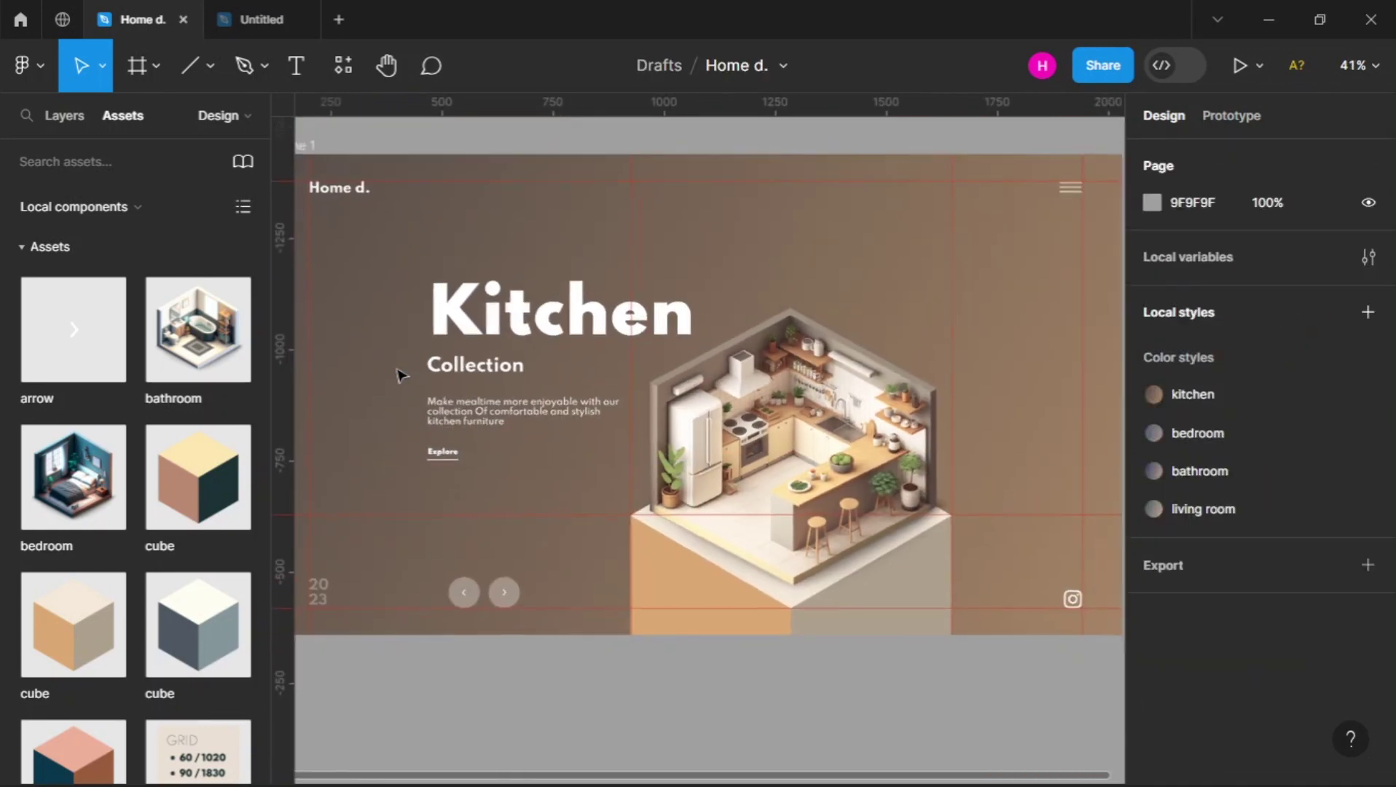
scroll(398, 374, "up", 3)
scroll(398, 373, "down", 2)
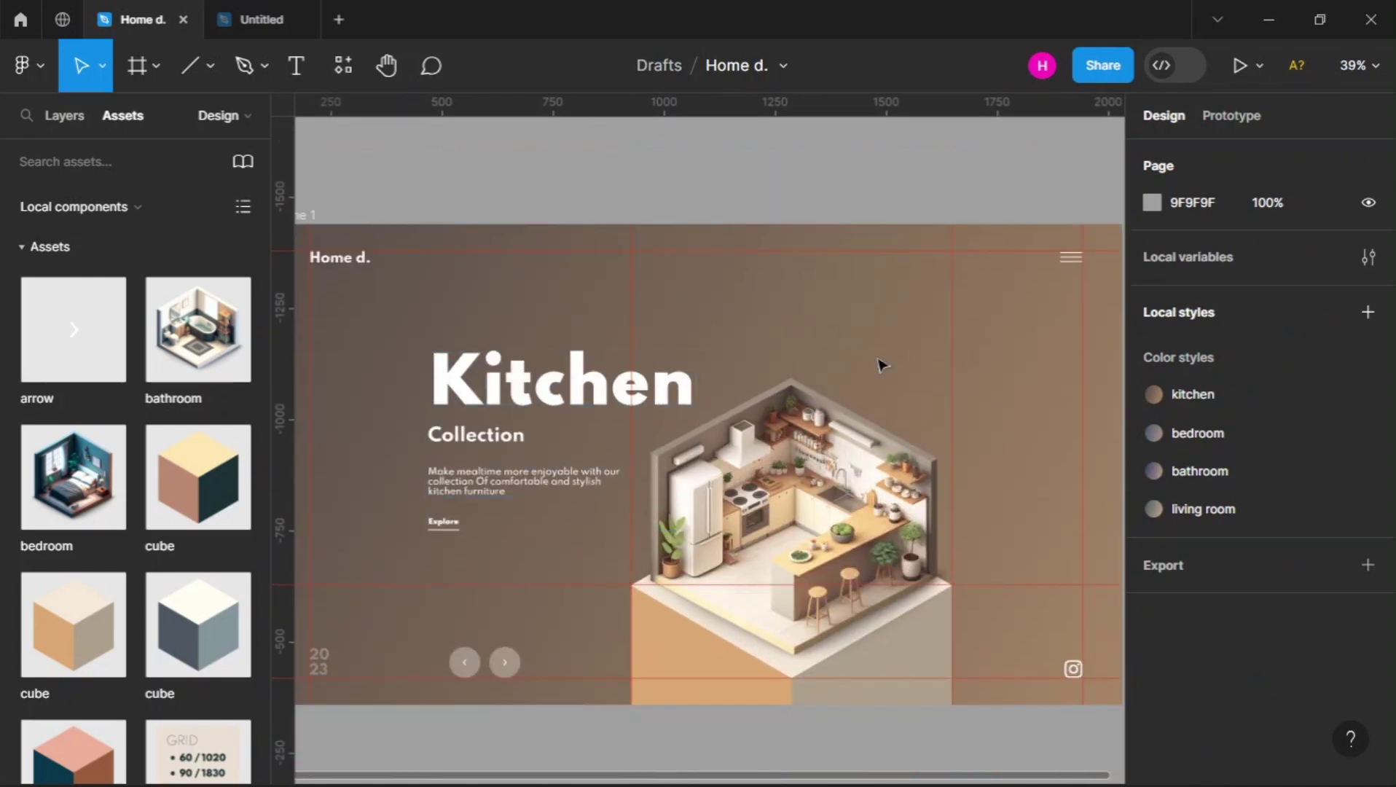
Add the number text "02" above the kitchen scene's right side and place it at X 1329, Y 289, against the vertical guide
left_click(298, 80)
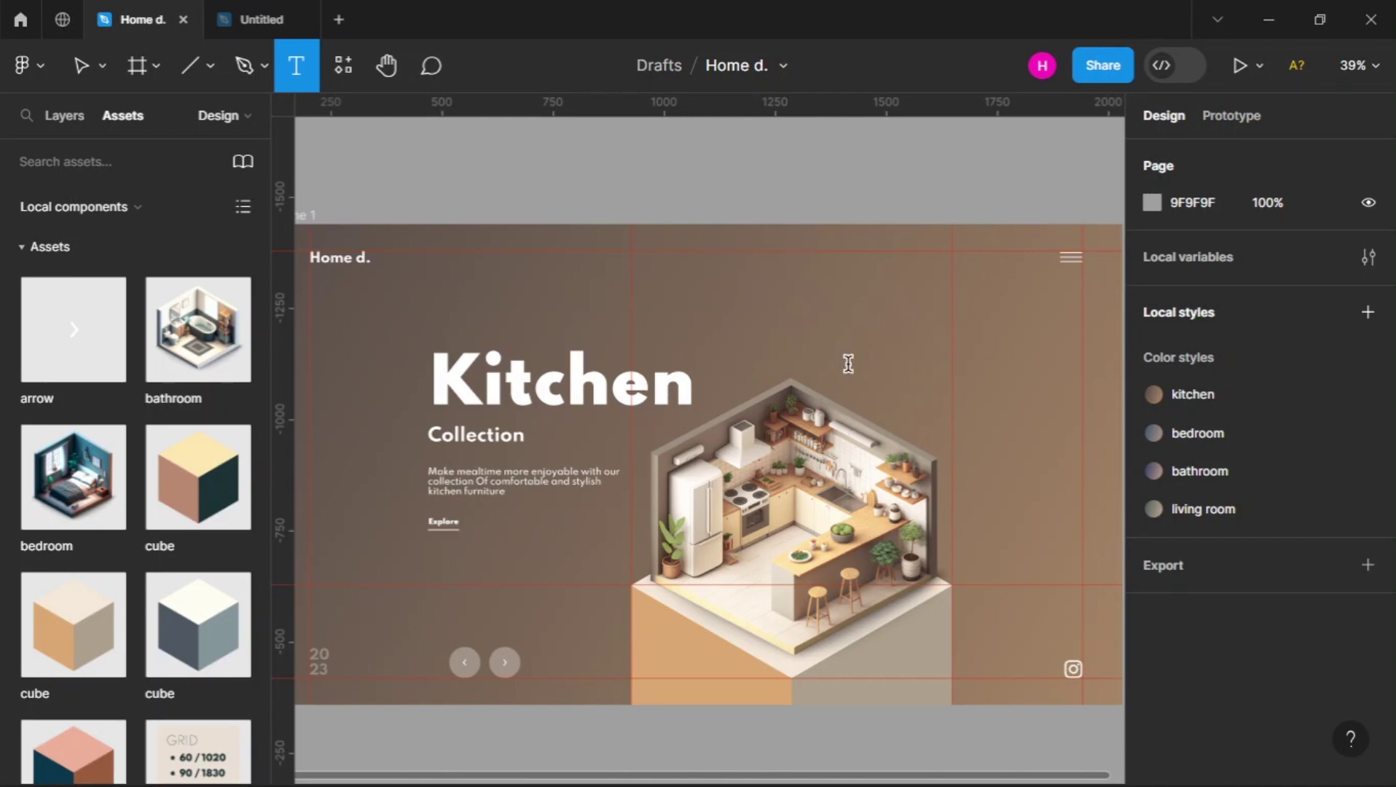
left_click(848, 363)
type("02")
key("Escape")
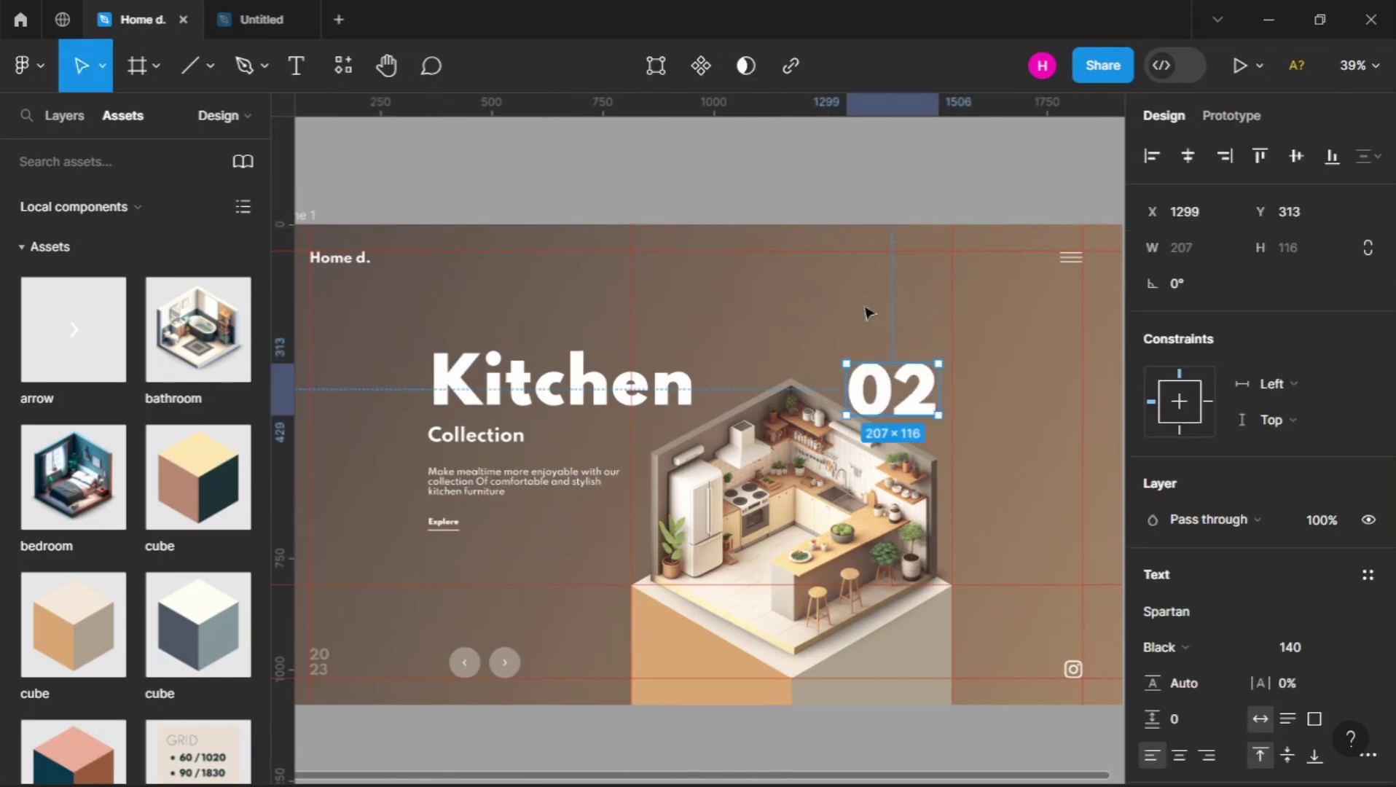
left_click_drag(887, 397, 900, 387)
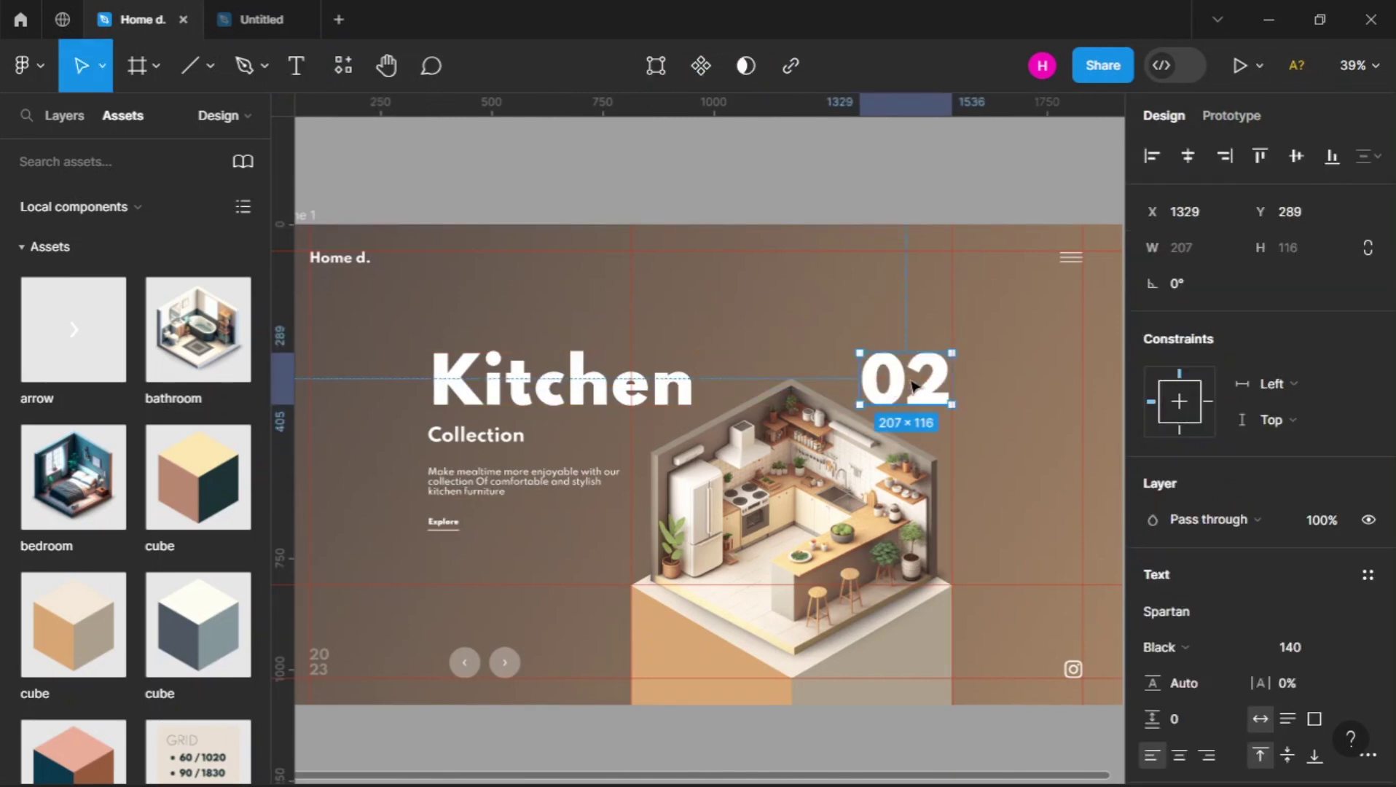
Lower the fill opacity of the "02" text to 20%
scroll(1234, 645, "down", 3)
left_click(1275, 677)
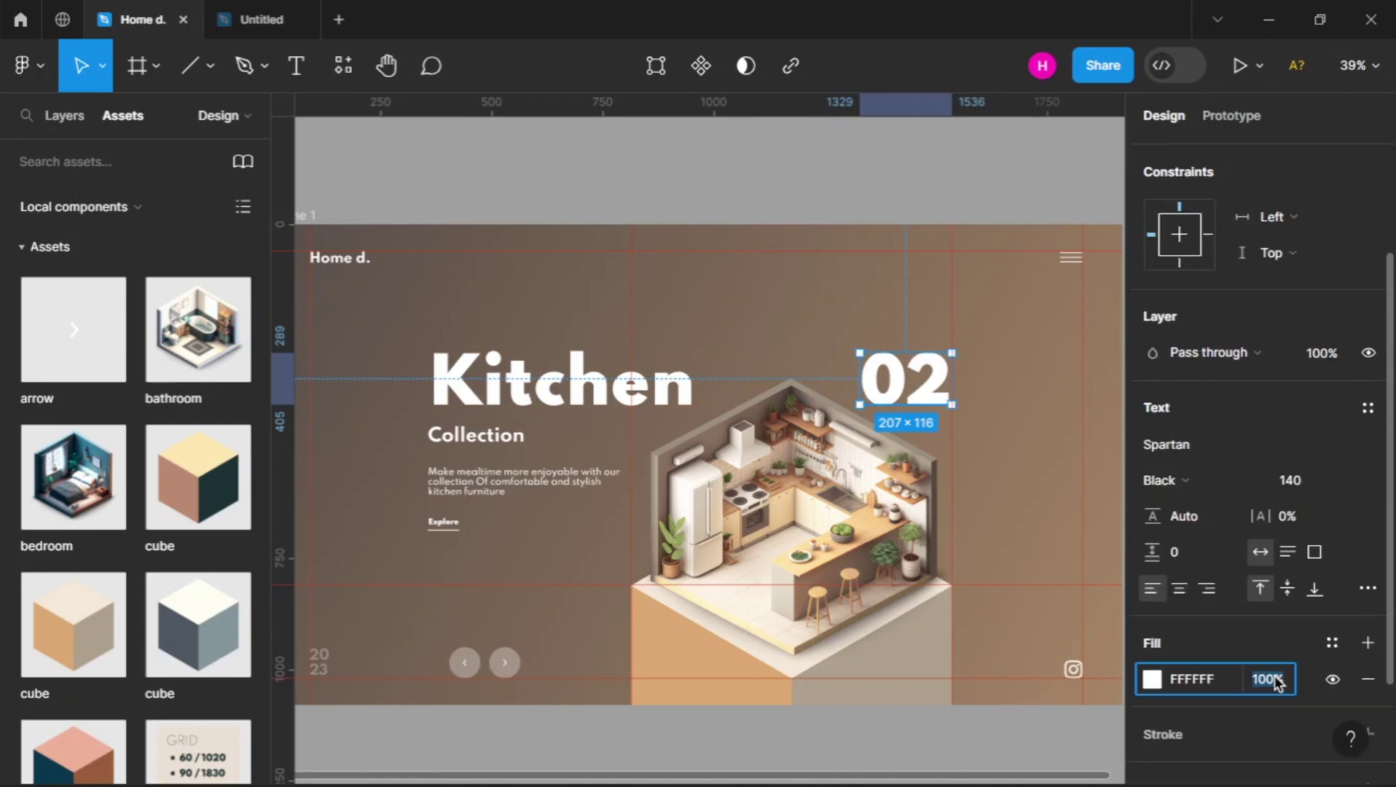
type("20")
key("Return")
key("Escape")
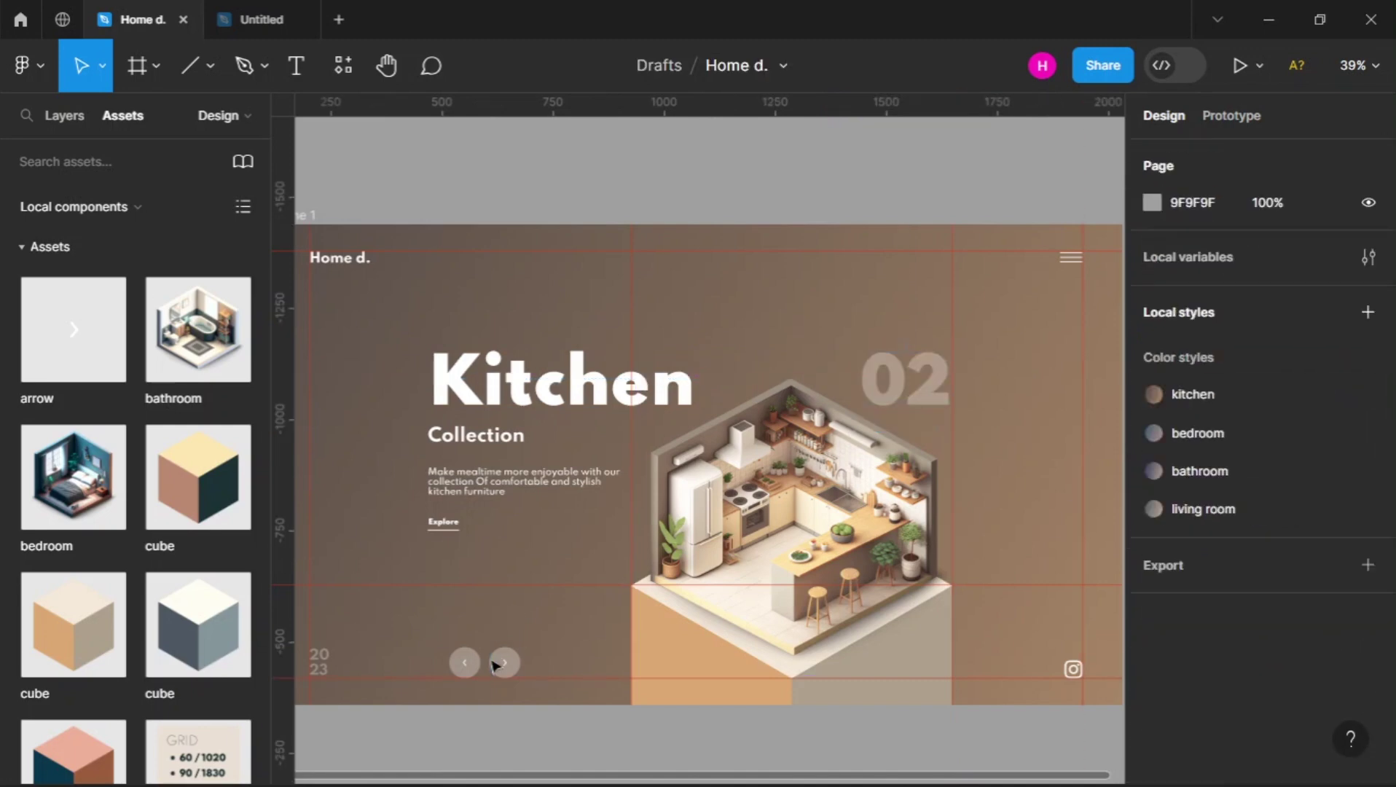
Combine the two arrow buttons at the frame's bottom into one horizontal auto layout with 20 spacing
left_click(493, 665)
left_click(463, 659, "shift")
scroll(459, 657, "up", 3)
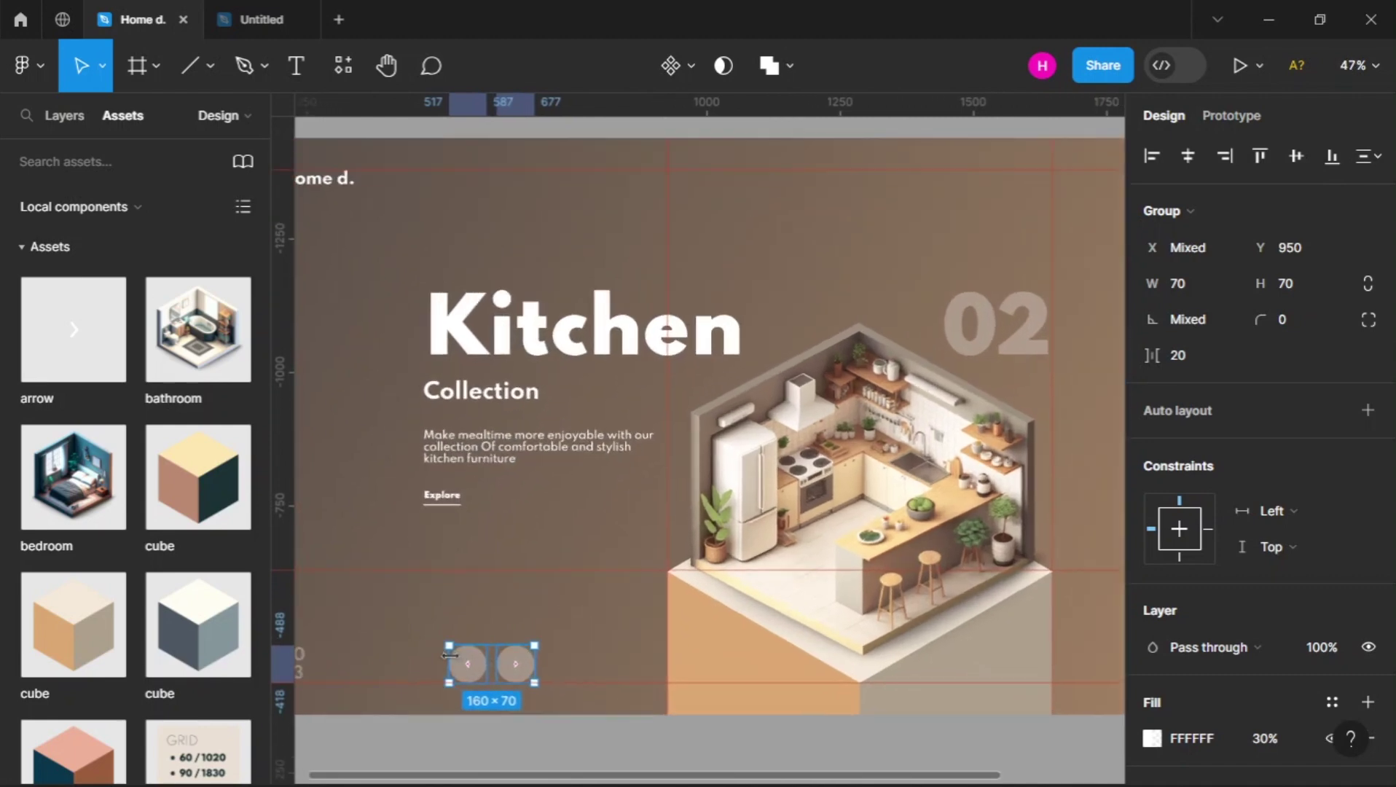
scroll(449, 655, "up", 5)
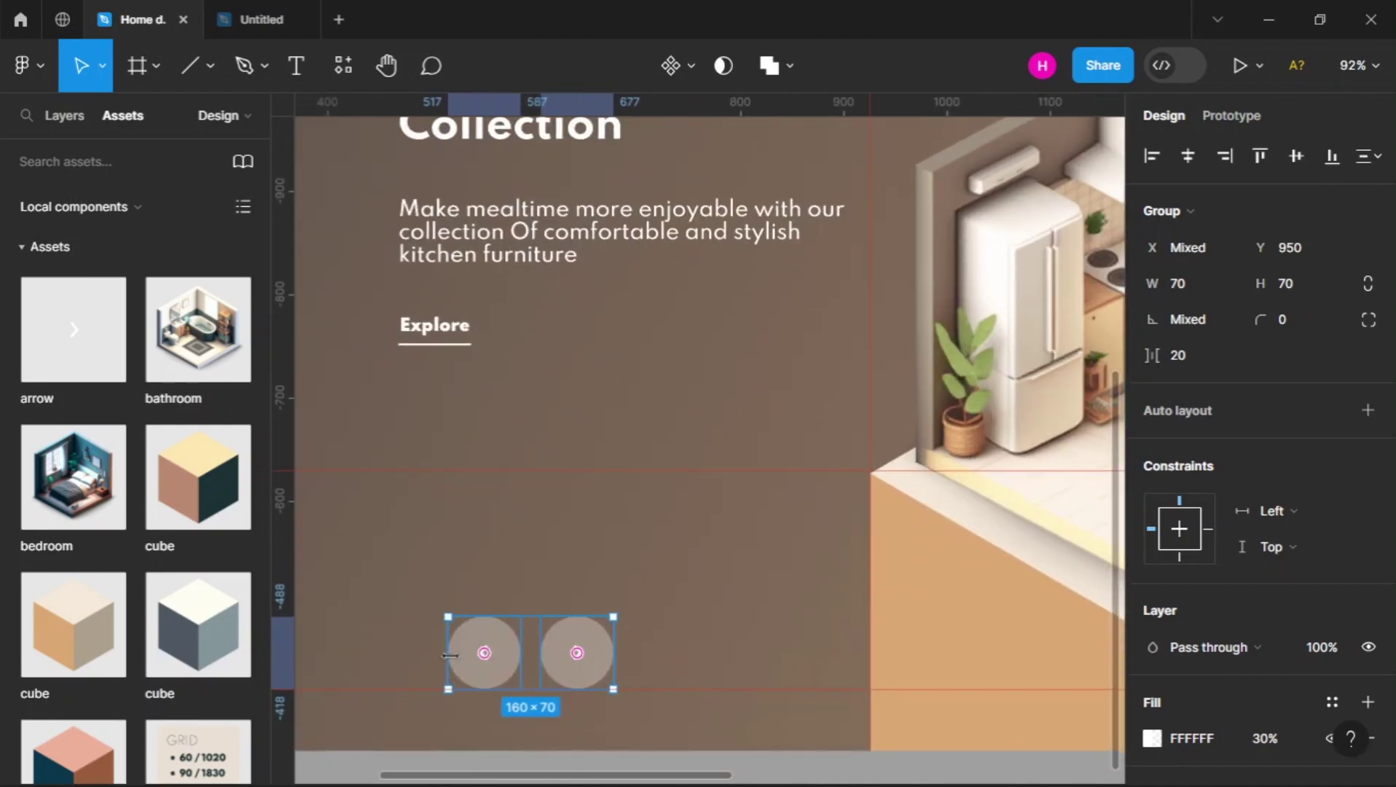
key("shift+a")
scroll(481, 667, "down", 3)
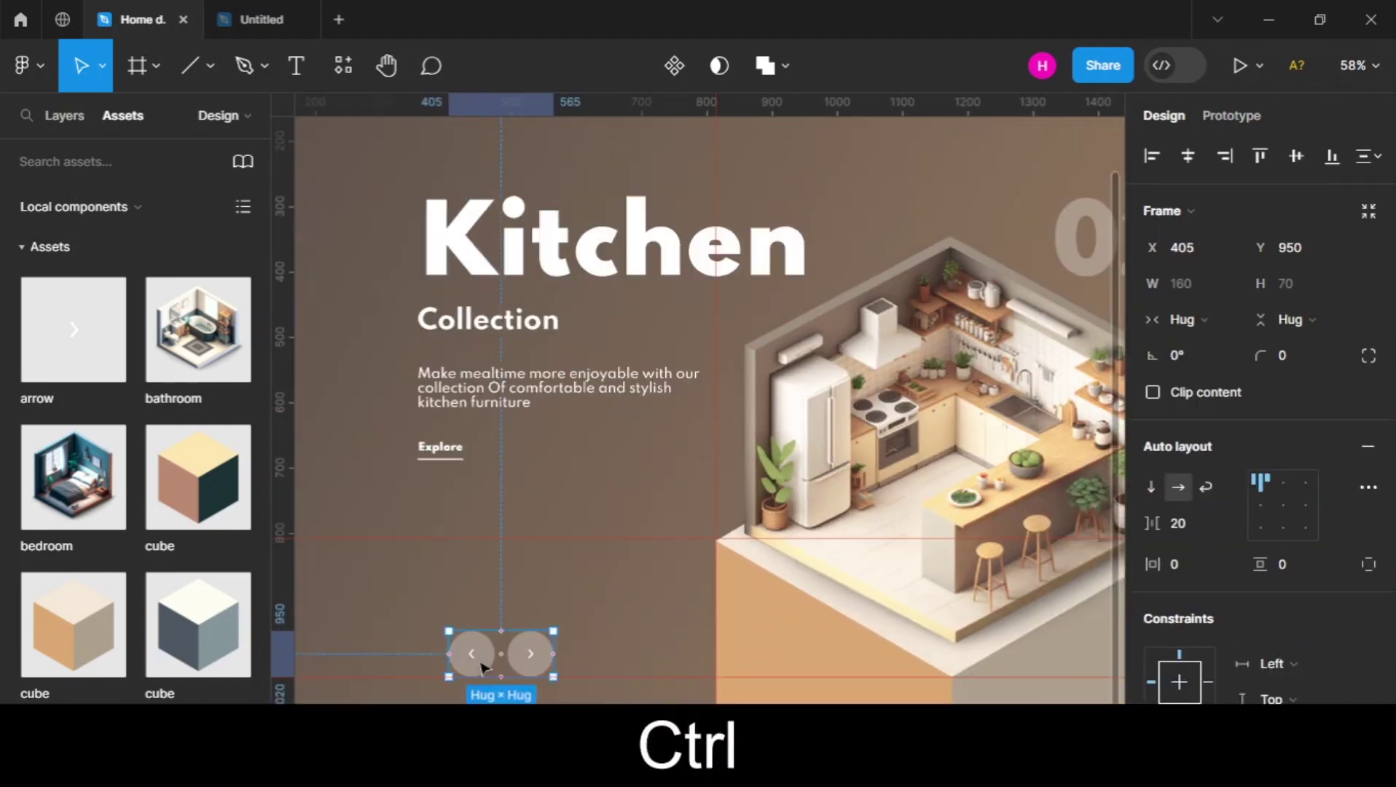
Move the arrow button pair left so it sits roughly beneath the left edge of the Kitchen text block
left_click_drag(490, 665, 451, 660)
left_click(442, 575)
scroll(440, 572, "down", 4)
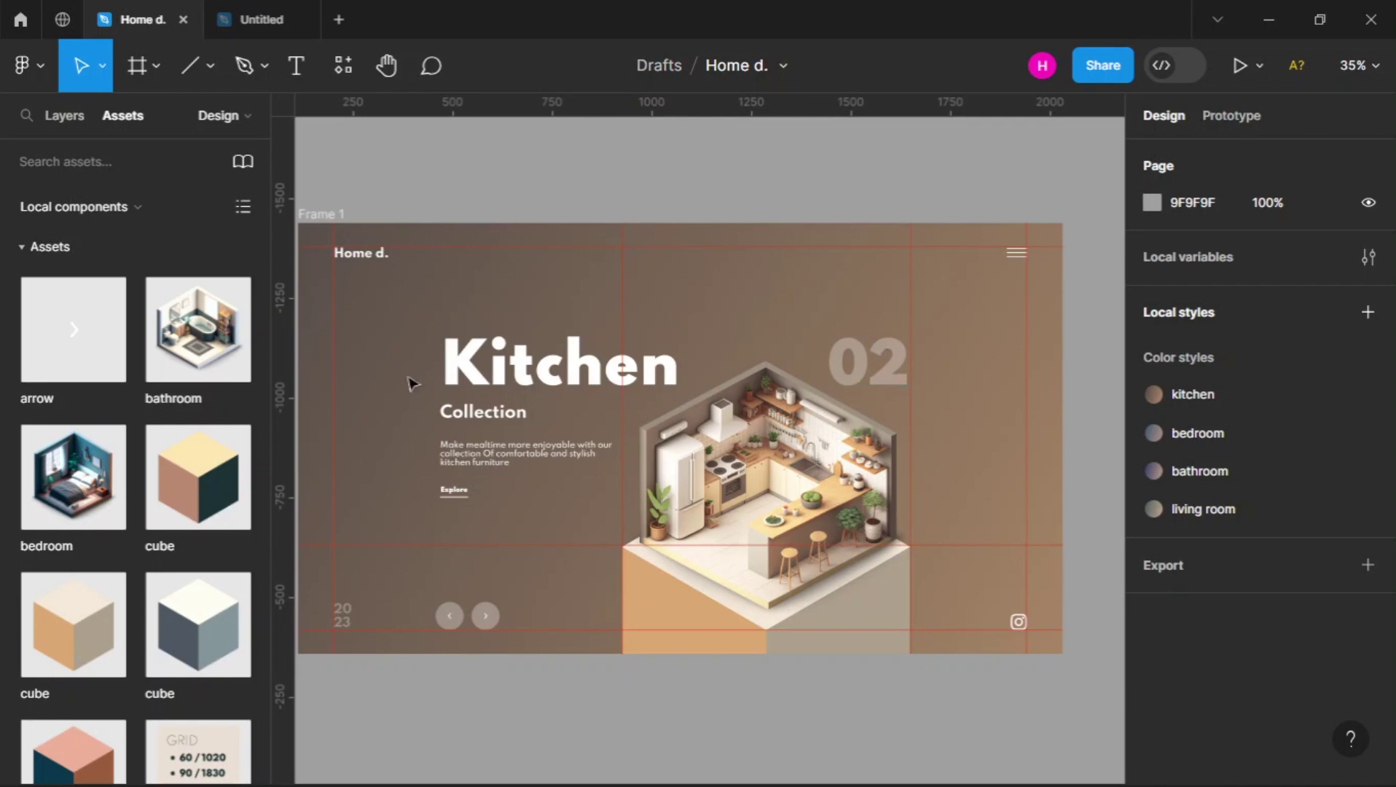
scroll(366, 420, "down", 1)
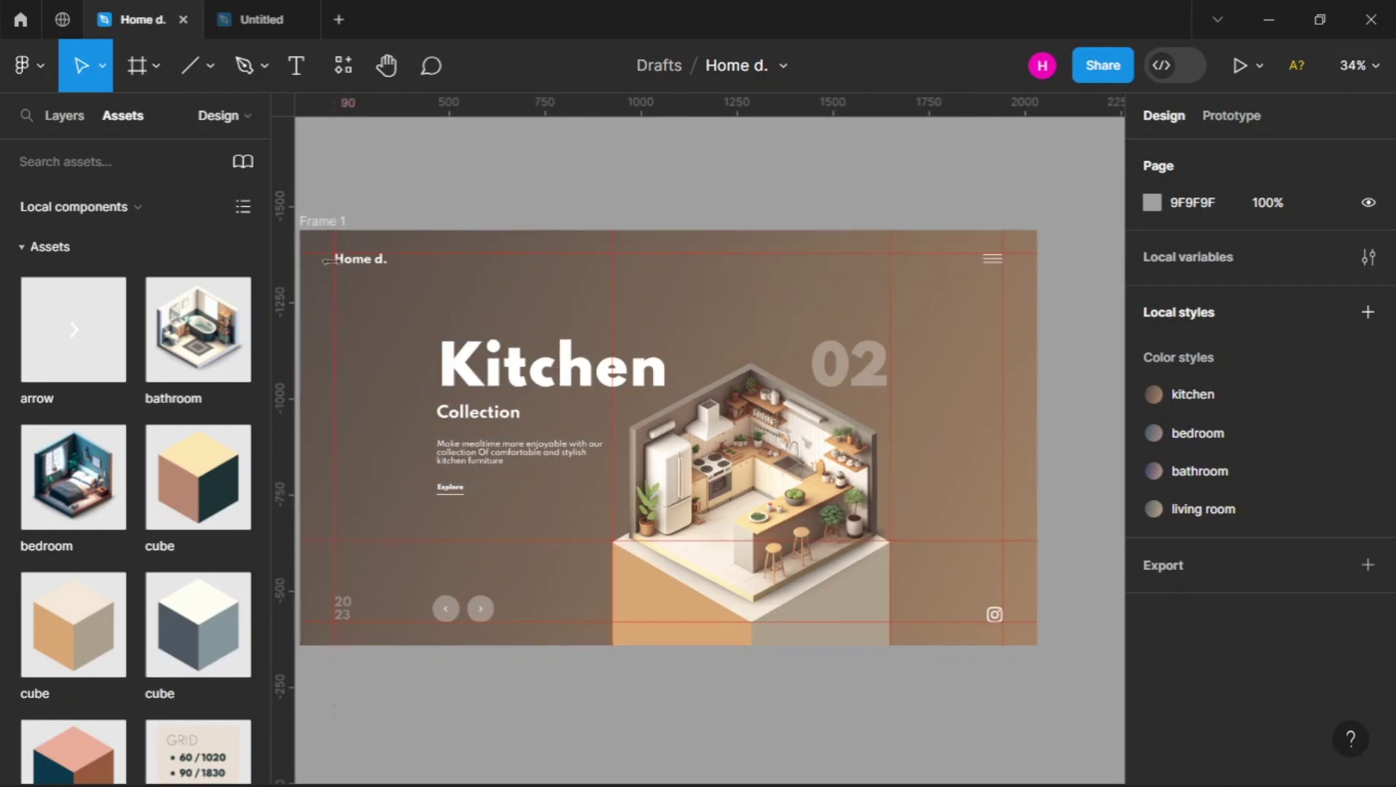
Add a column layout grid with 12 columns to Frame 1
left_click(336, 224)
left_click(1368, 465)
left_click(1153, 501)
left_click(911, 515)
left_click(912, 531)
type("12")
key("Return")
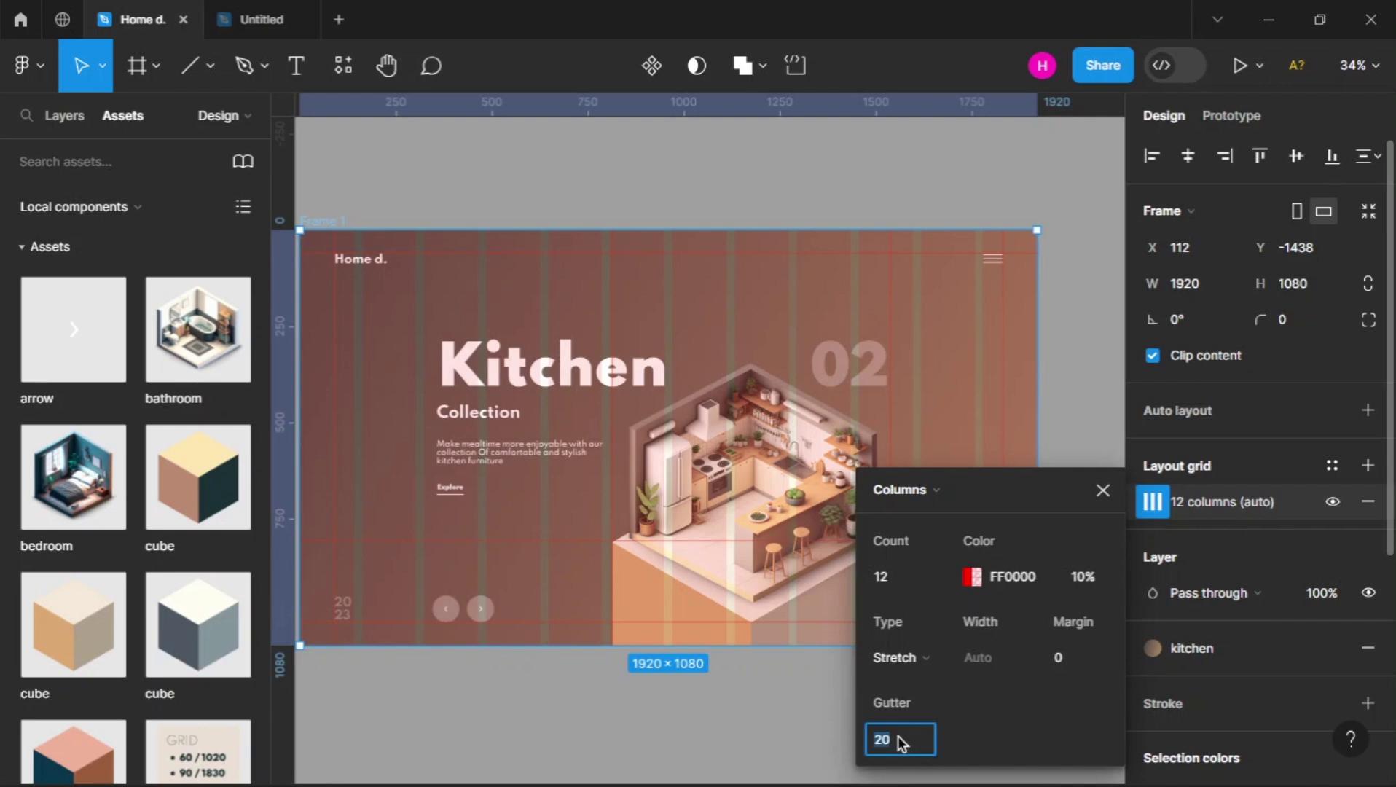
Set the column grid's gutter to 90 and its margin to 90
type("90")
key("Return")
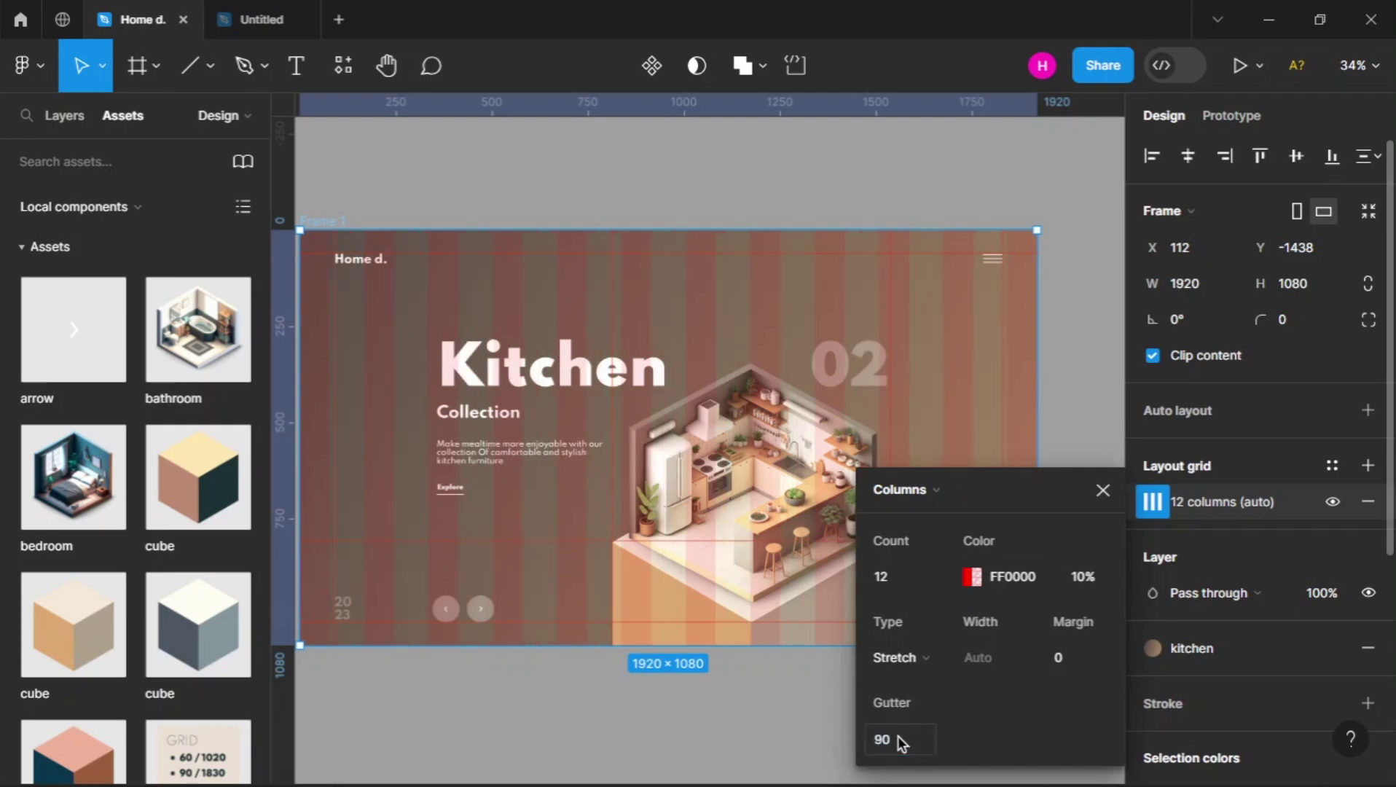
left_click(1060, 658)
key("Return")
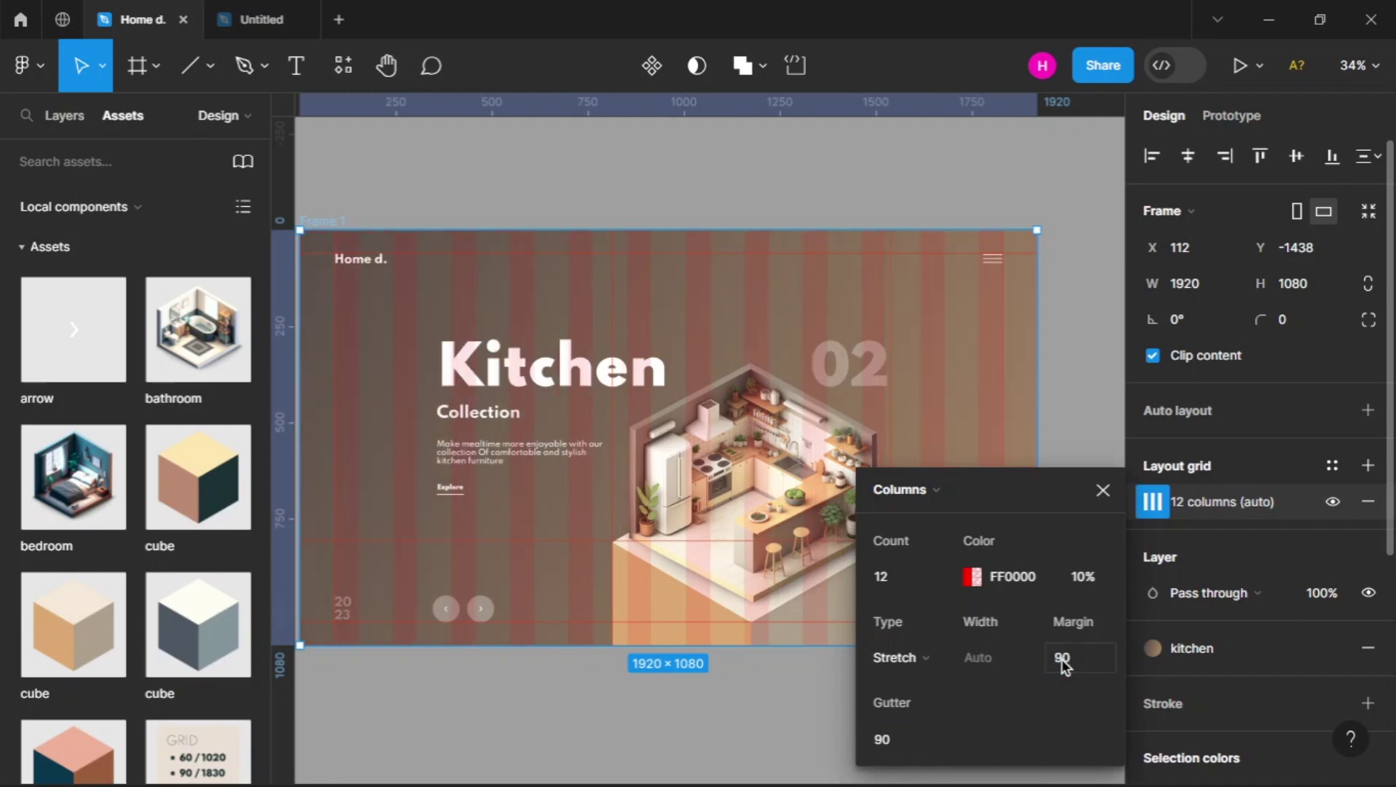
Set the column grid's gutter to 20 and close the grid settings
left_click(924, 738)
key("BackSpace")
scroll(909, 745, "up", 3)
type("20")
key("Return")
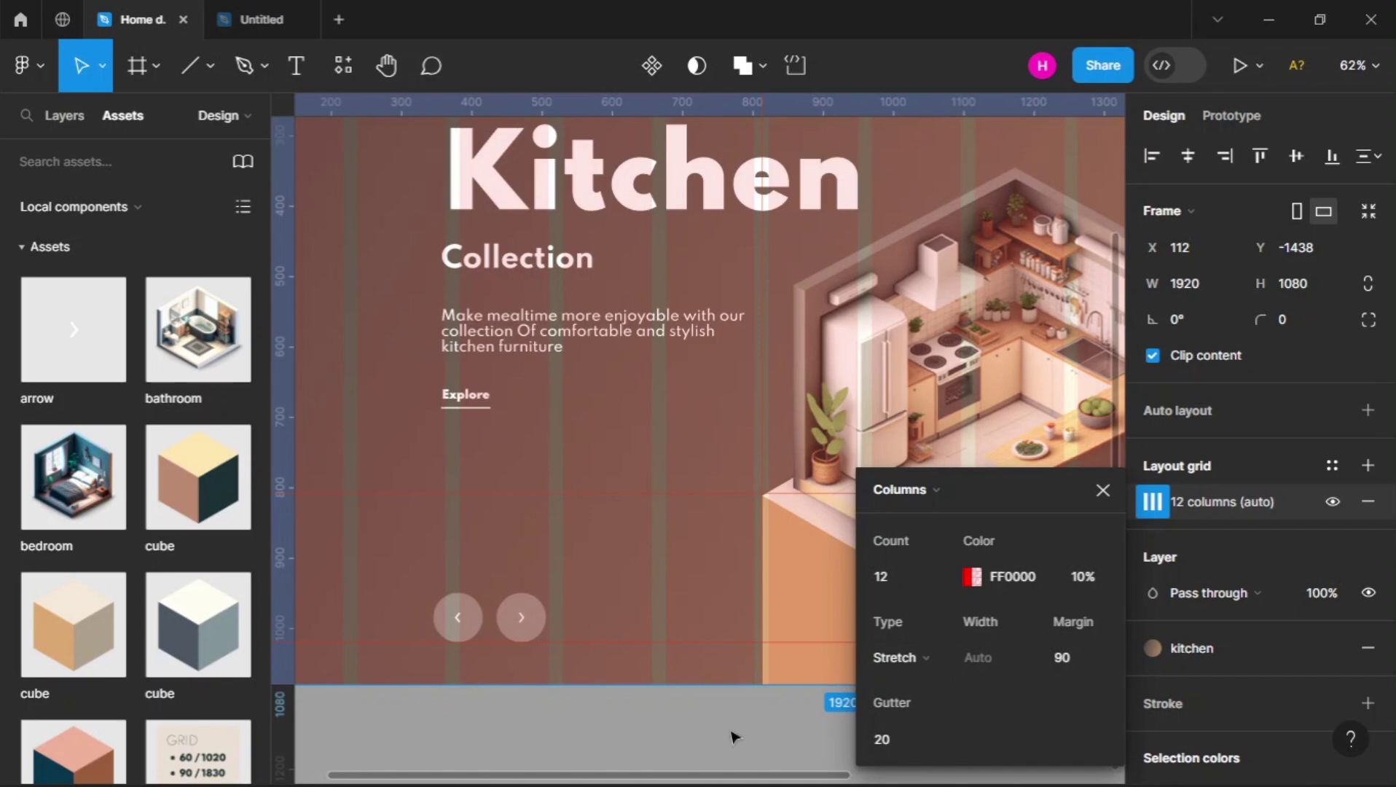
left_click(1101, 491)
left_click(732, 723)
scroll(669, 768, "down", 2)
scroll(669, 769, "down", 2)
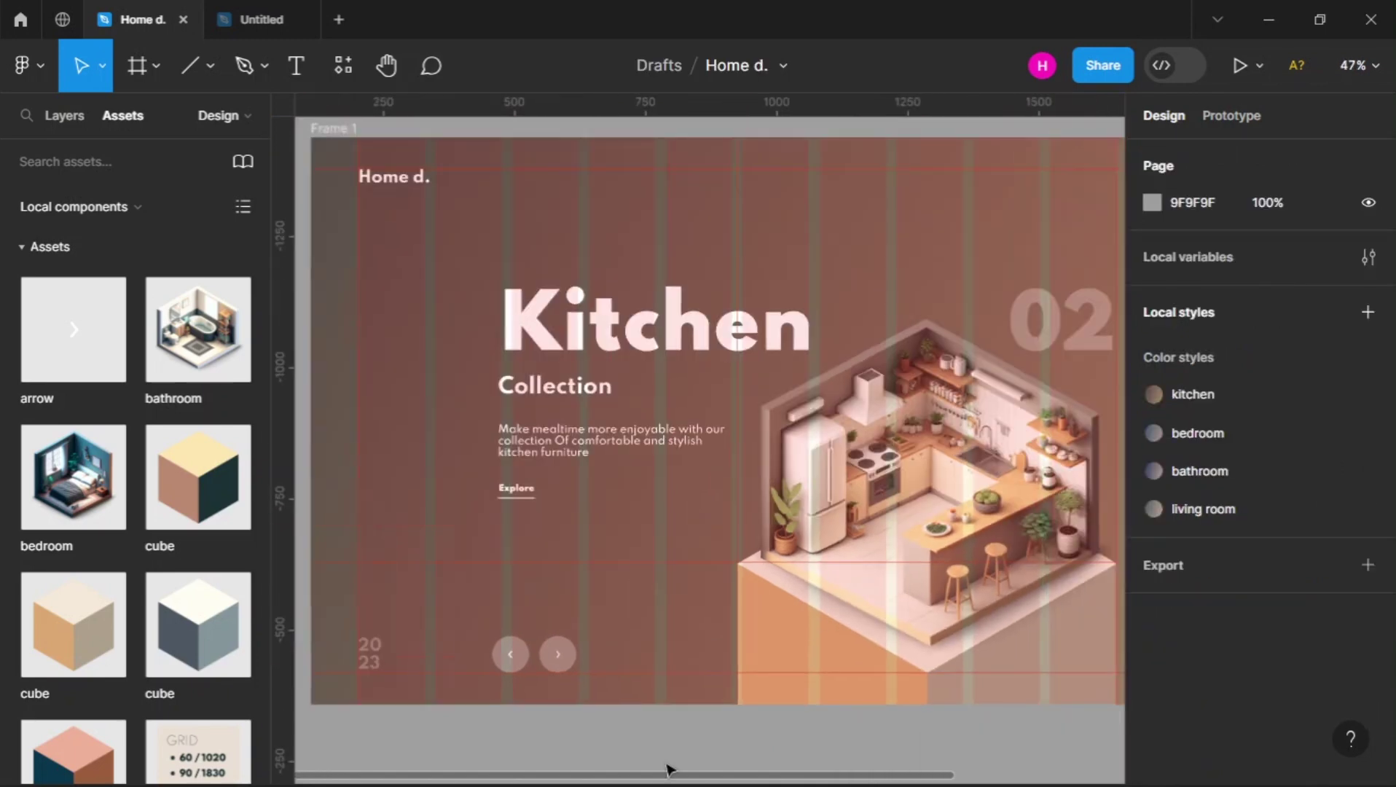
Align the arrow button pair with the column edge at X 363, keeping Y 950
left_click(616, 485)
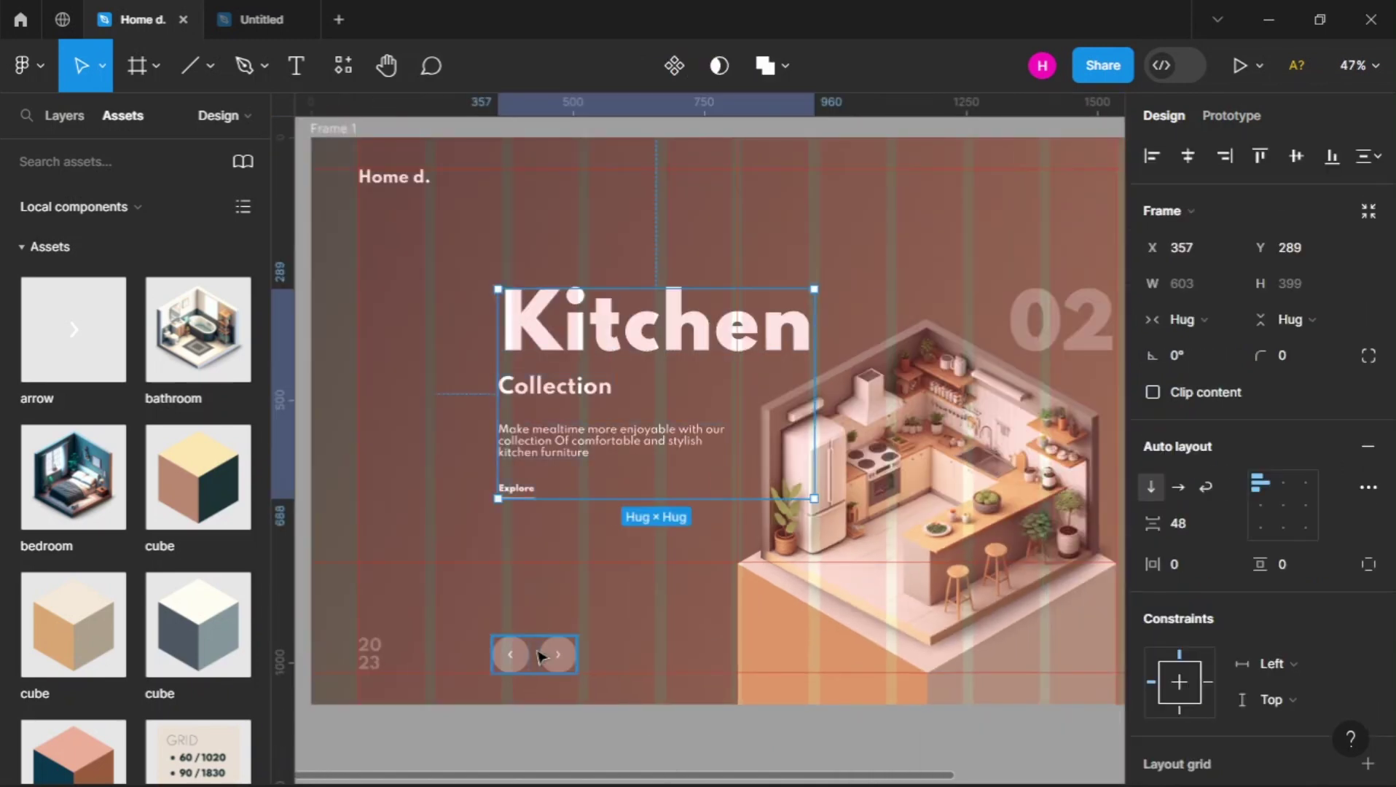
left_click(540, 656)
scroll(543, 655, "up", 5)
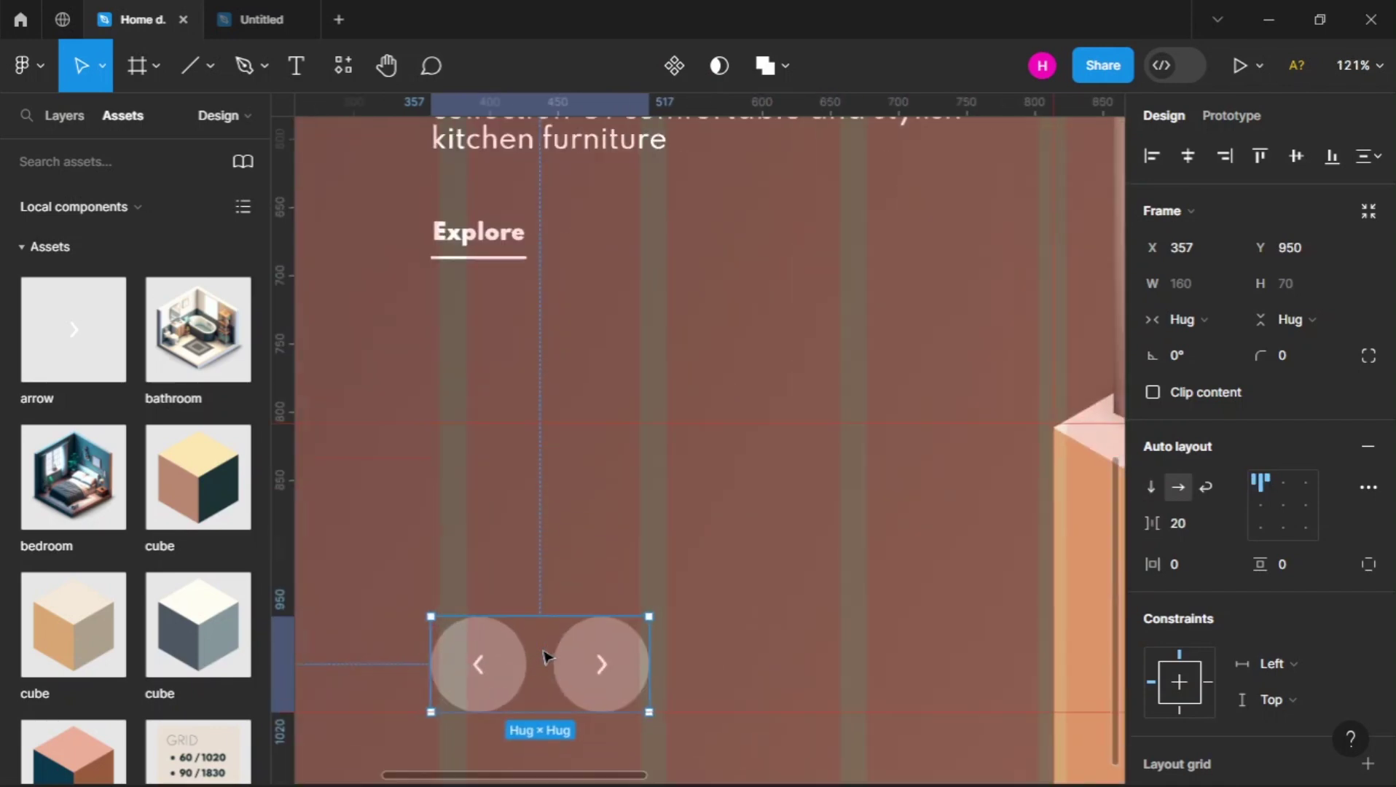
scroll(483, 664, "down", 2)
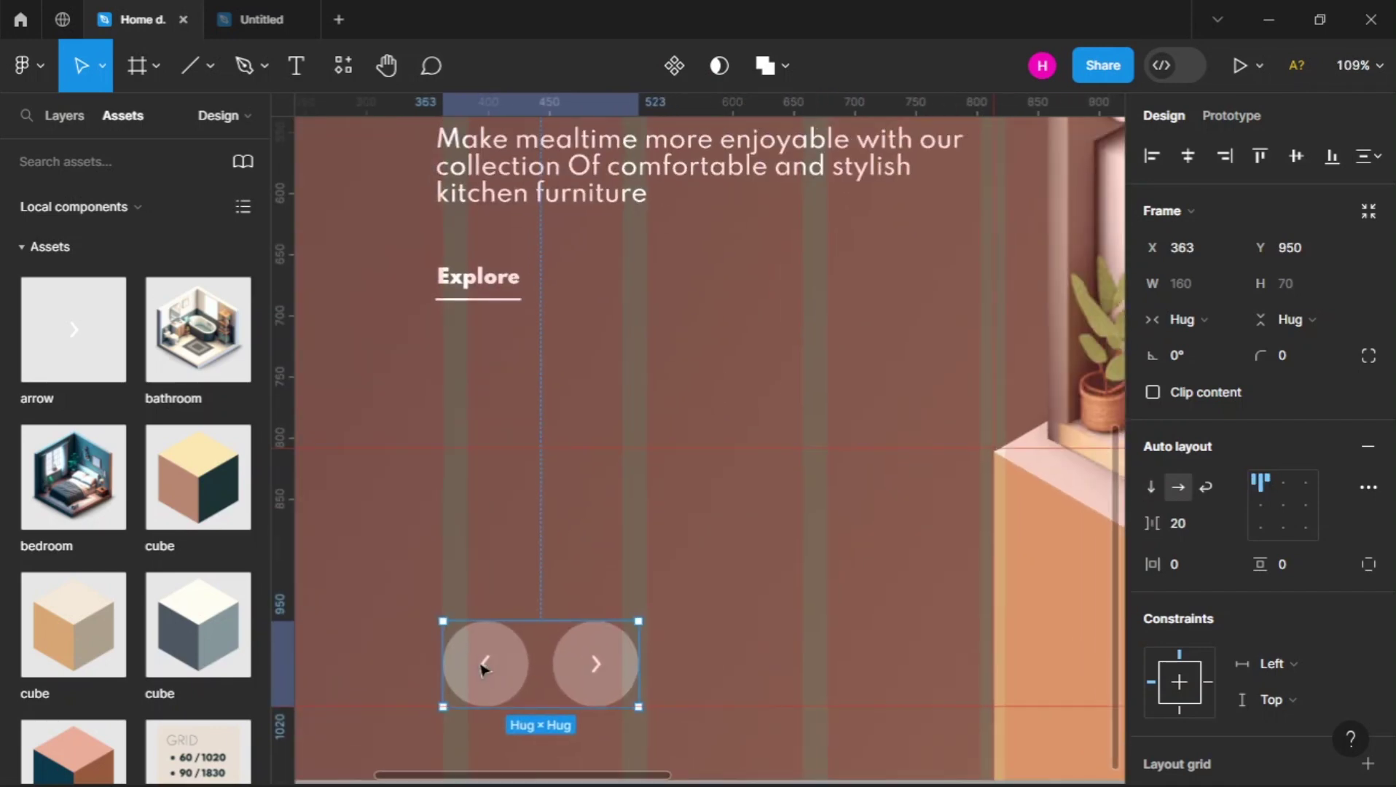
Move the Kitchen text block onto the same column edge, at X 363, Y 291
scroll(474, 510, "up", 3)
left_click(483, 339)
left_click_drag(483, 339, 491, 341)
scroll(555, 325, "down", 5)
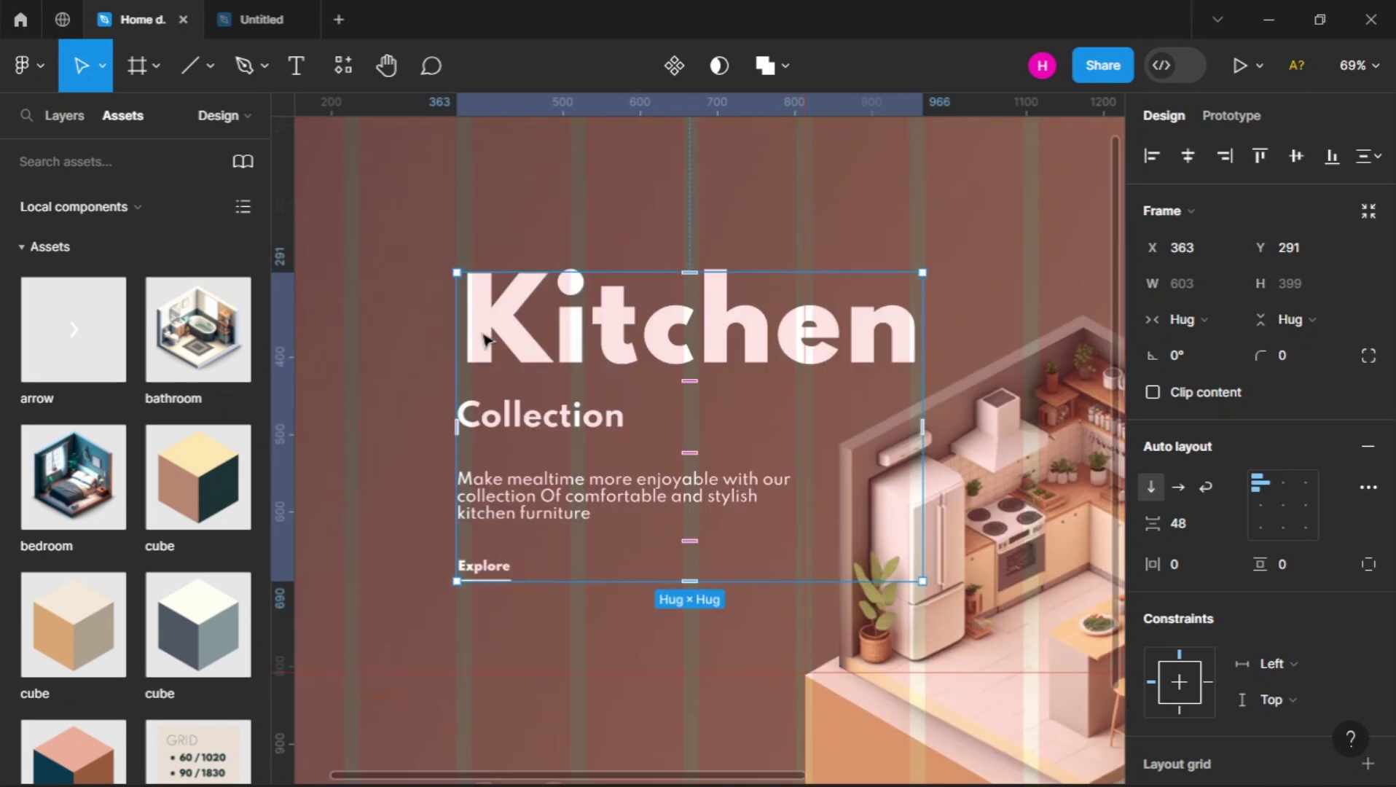
Position the "02" numeral at X 1332, Y 291, level with the Kitchen heading
scroll(555, 326, "right", 4)
scroll(857, 358, "up", 2)
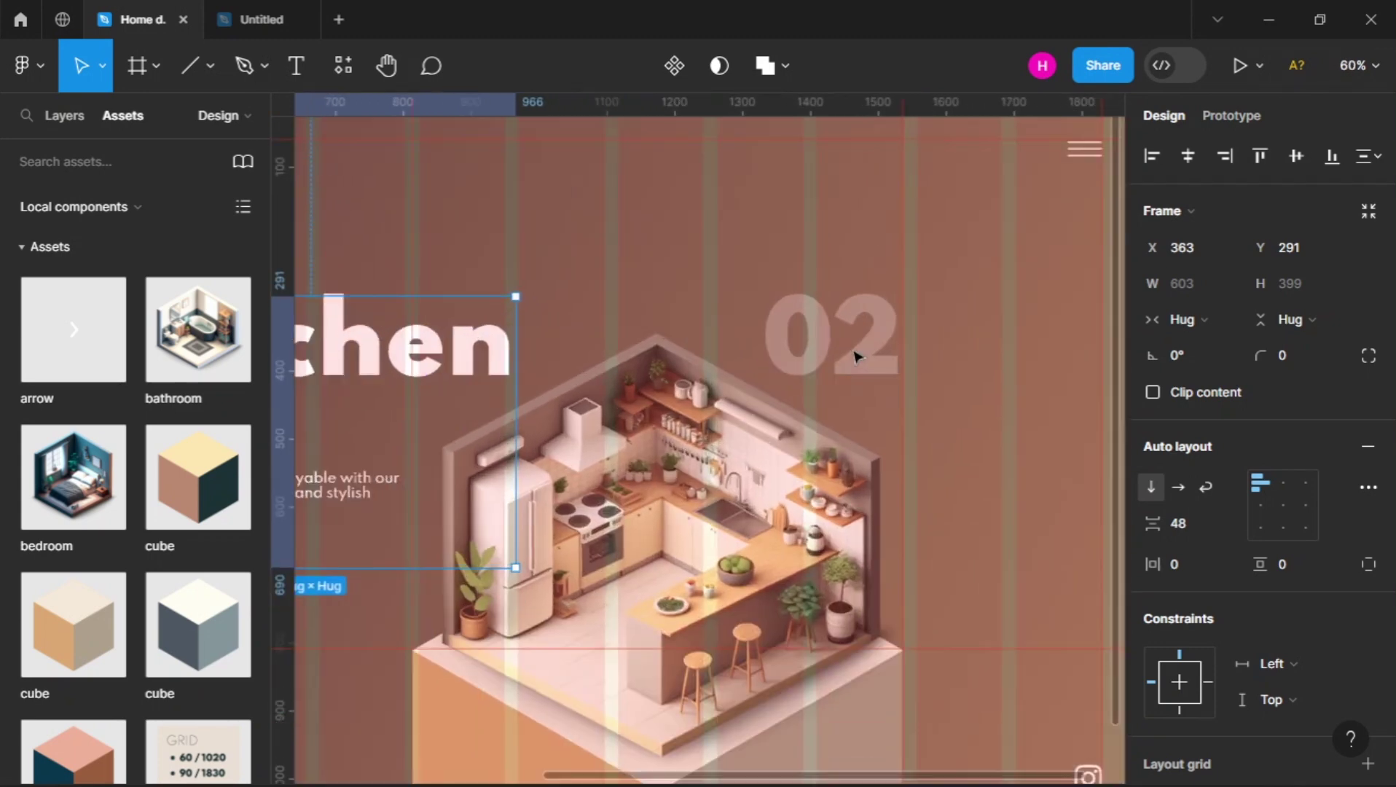
left_click(867, 343)
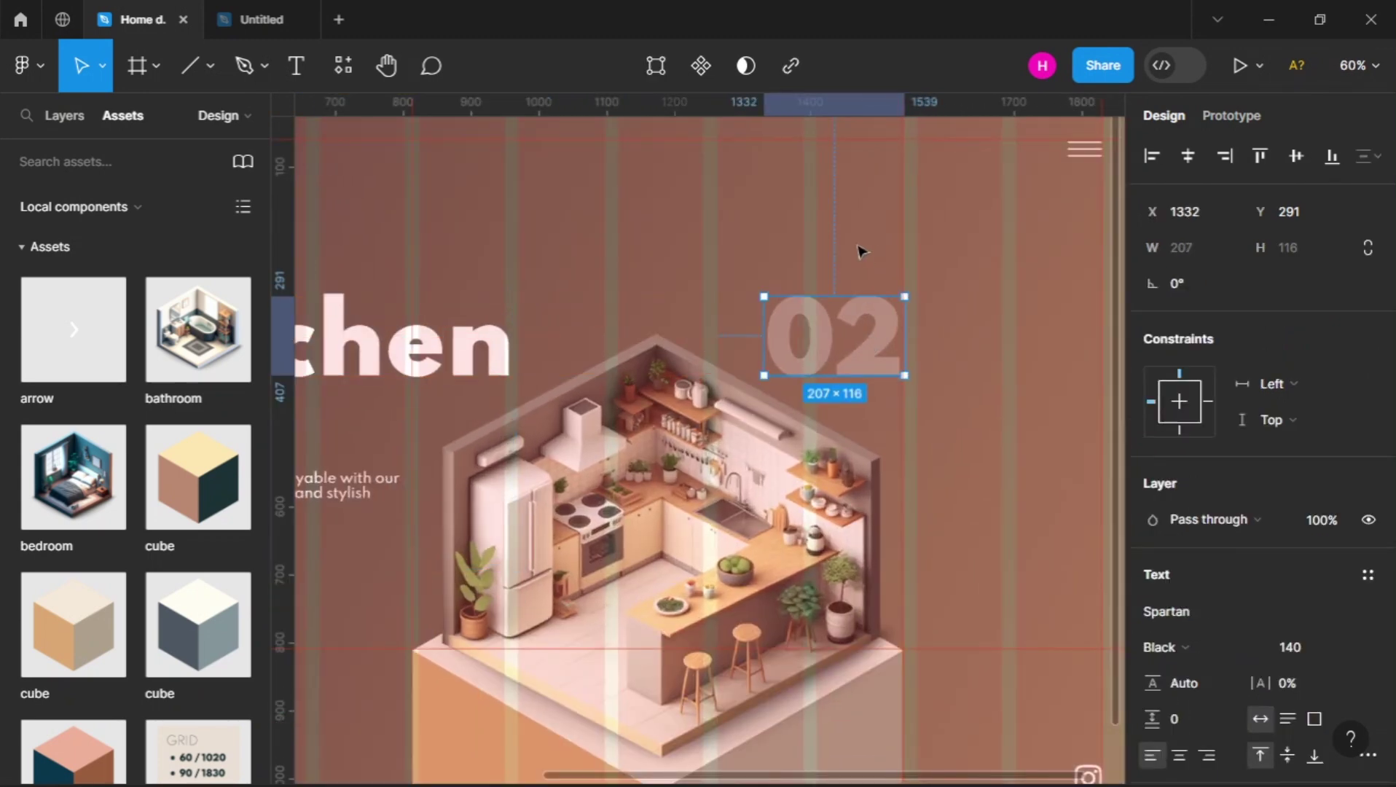
key("Escape")
Move the Kitchen text block and the "02" numeral up together to Y 261
scroll(860, 250, "down", 4)
left_click(841, 297)
left_click(588, 305, "shift")
left_click_drag(589, 305, 588, 293)
left_click(453, 281)
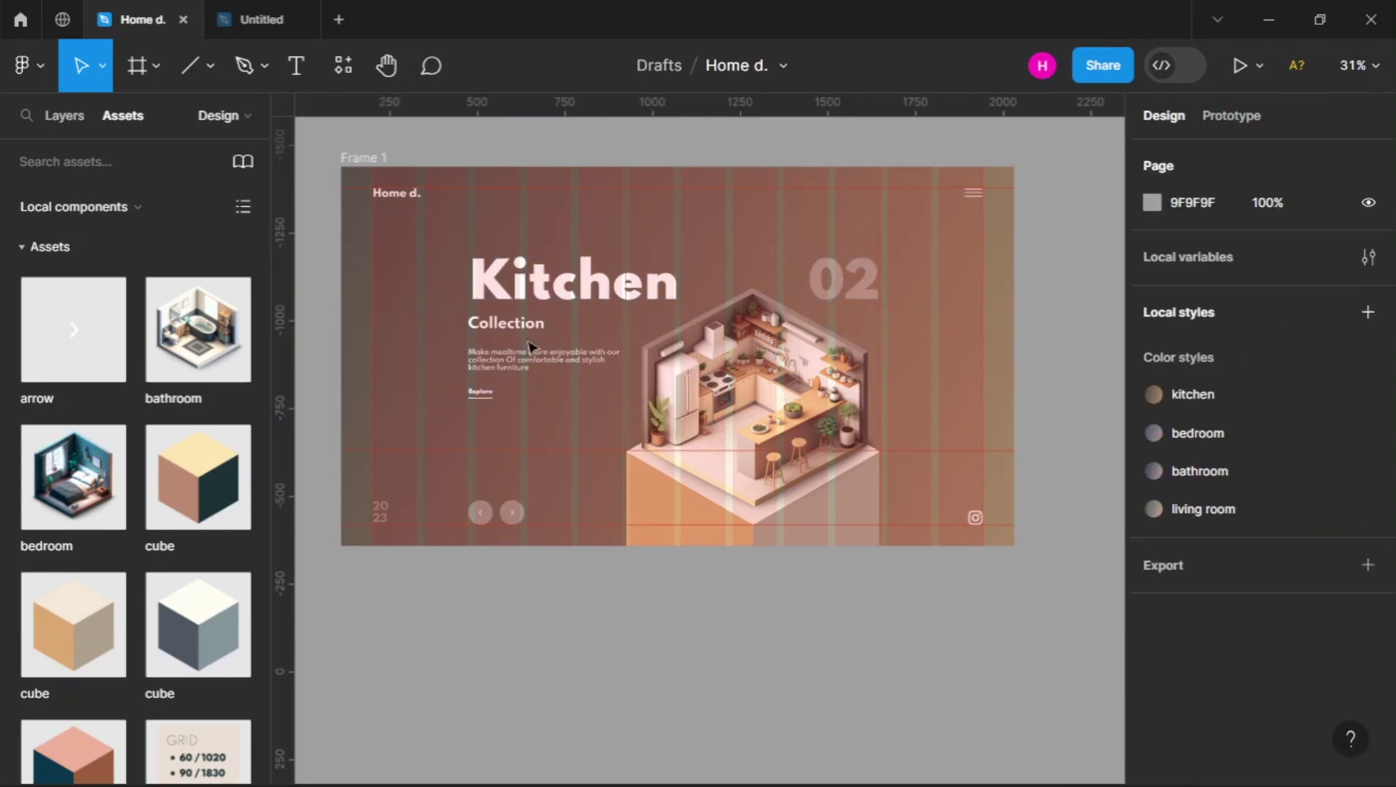
Hide Frame 1's column grid along with the rulers and guides
left_click(422, 173)
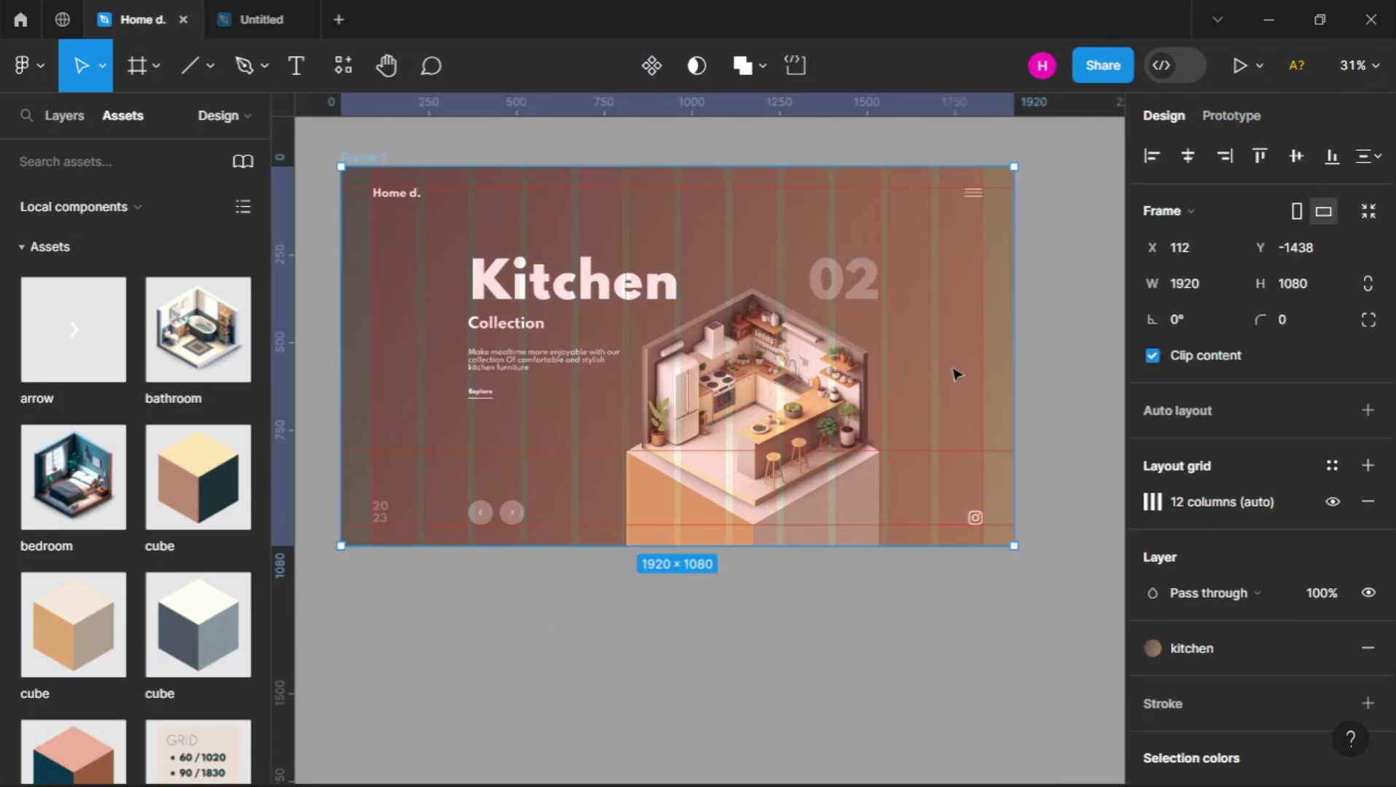
left_click(1332, 501)
left_click(743, 600)
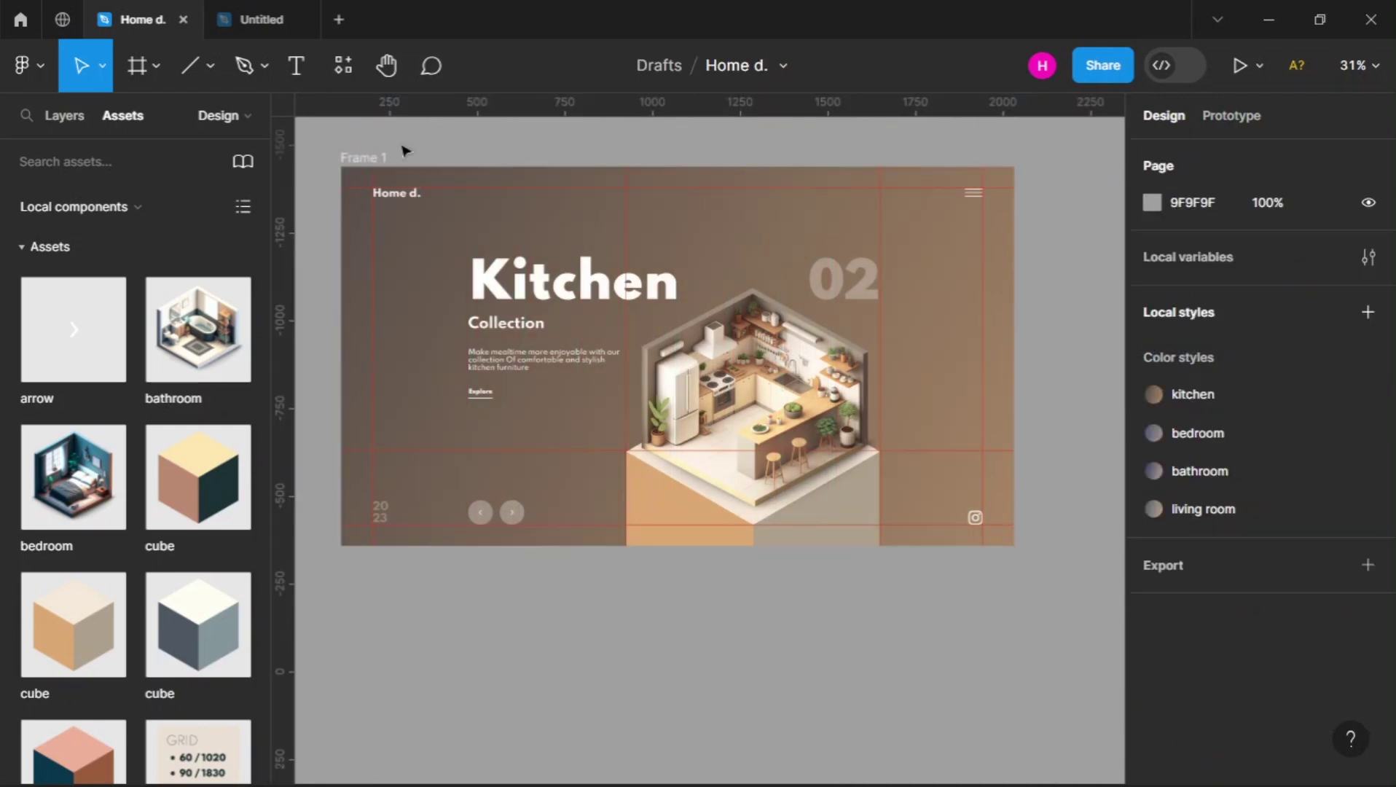
left_click(374, 166)
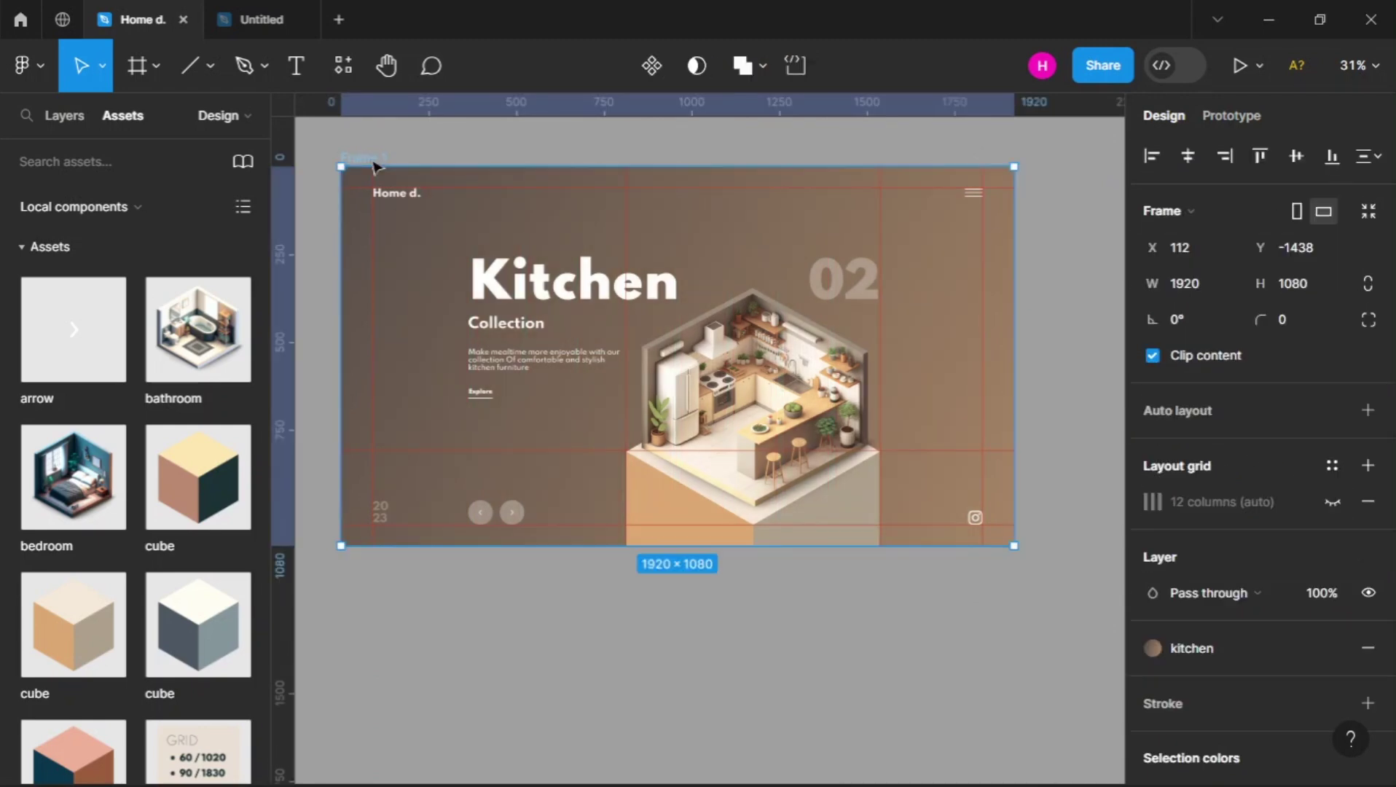
key("shift+r")
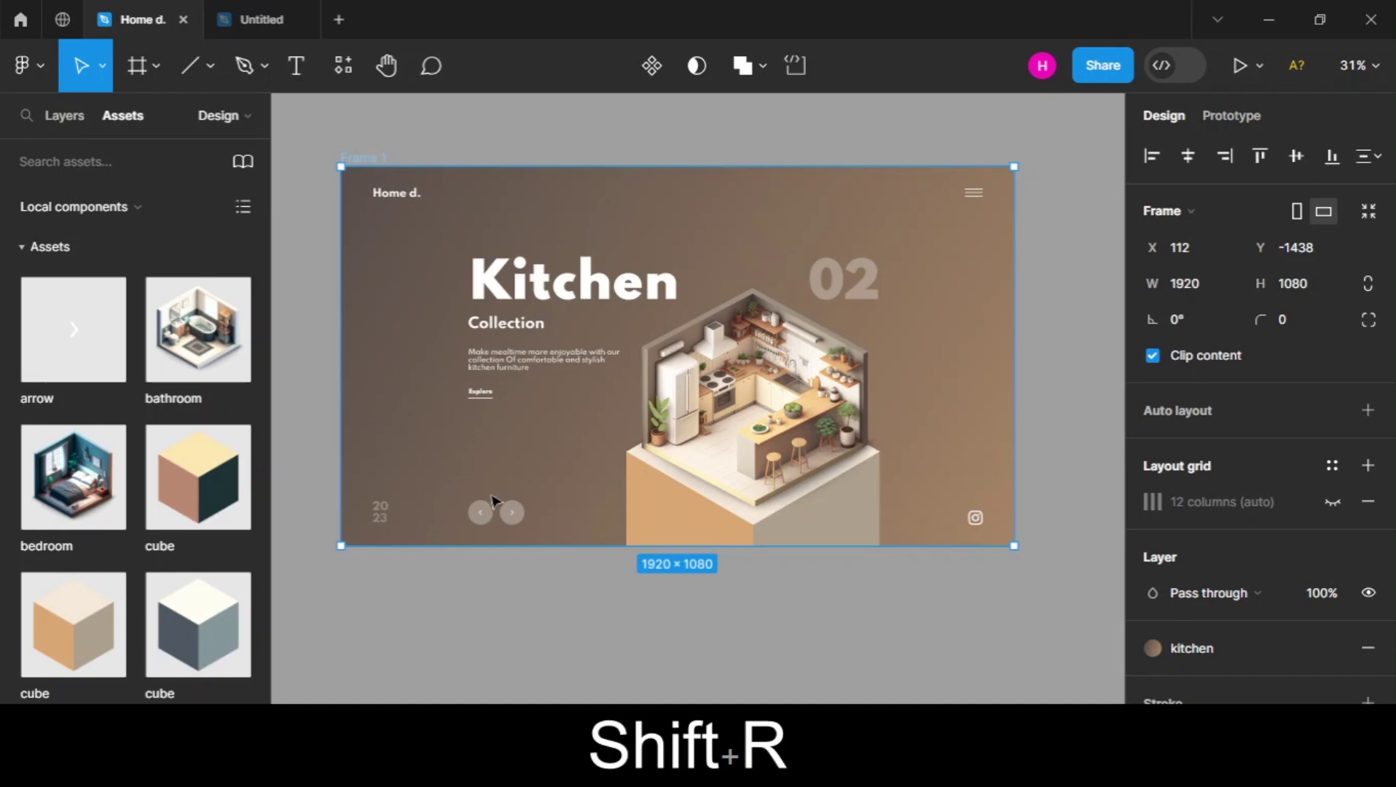
left_click(495, 659)
Raise the Kitchen text block and the "02" numeral together to Y 241
left_click(538, 368)
left_click(840, 279, "shift")
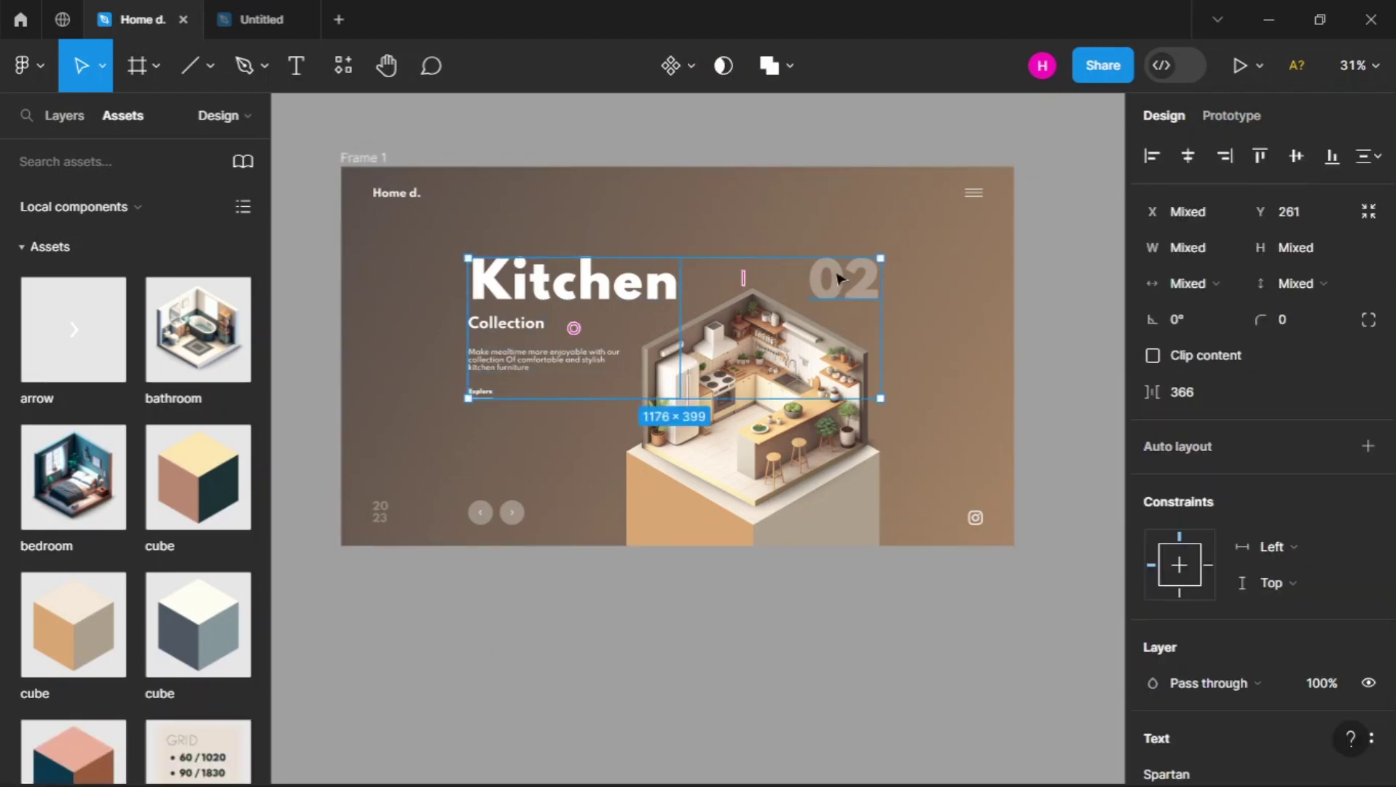
left_click_drag(840, 279, 835, 272)
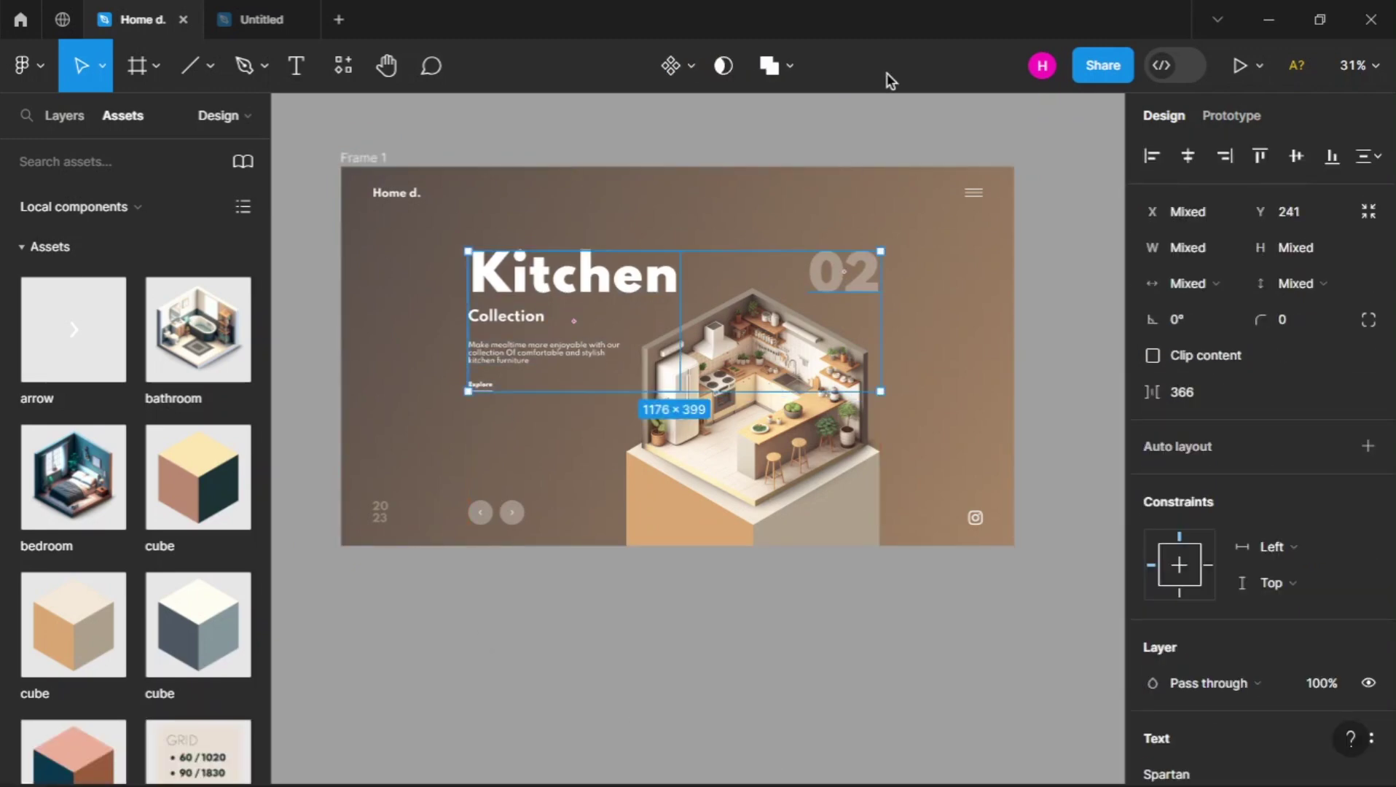
left_click(828, 155)
scroll(701, 657, "down", 1)
scroll(701, 658, "up", 2)
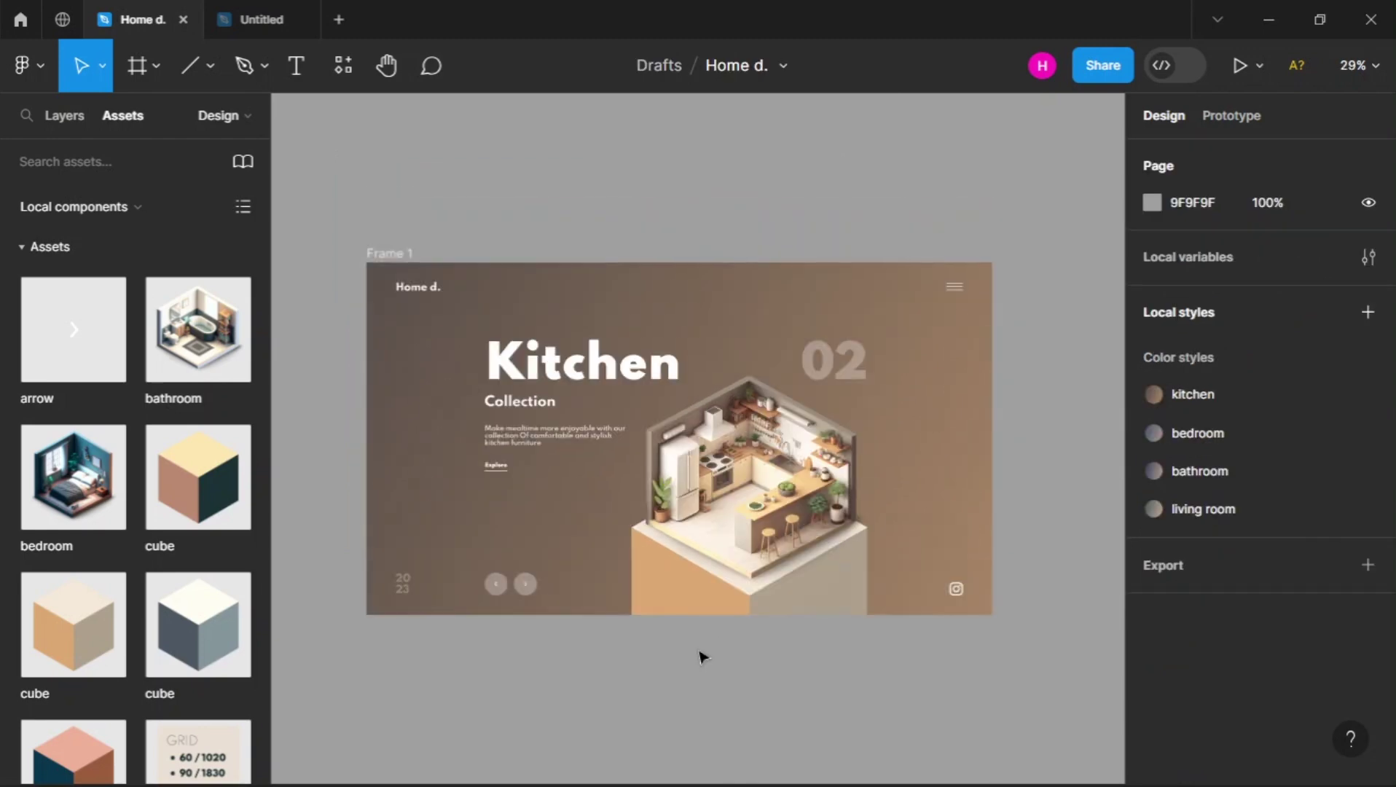
Set the vertical spacing in the Kitchen text block's auto layout to 70
left_click(519, 404)
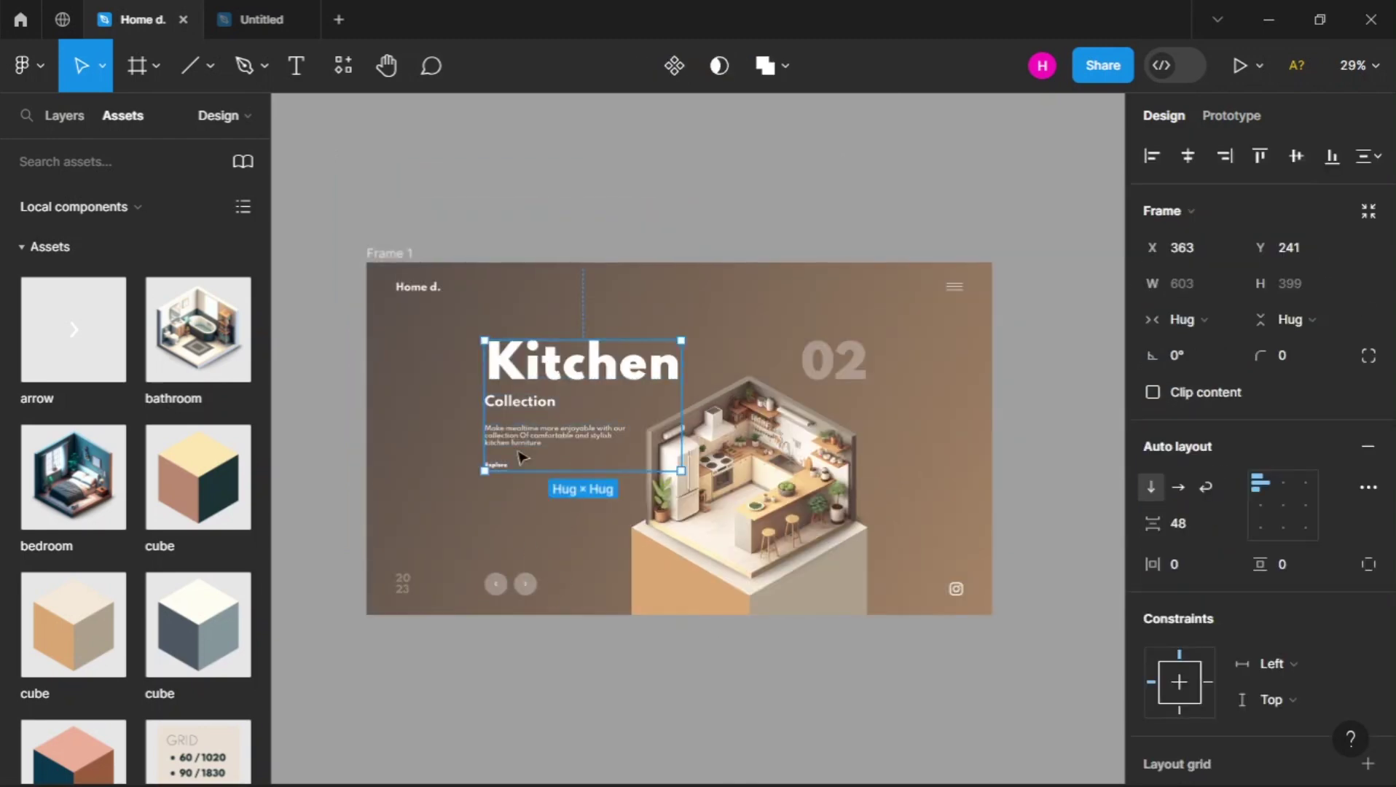
left_click(1202, 530)
type("70")
key("Return")
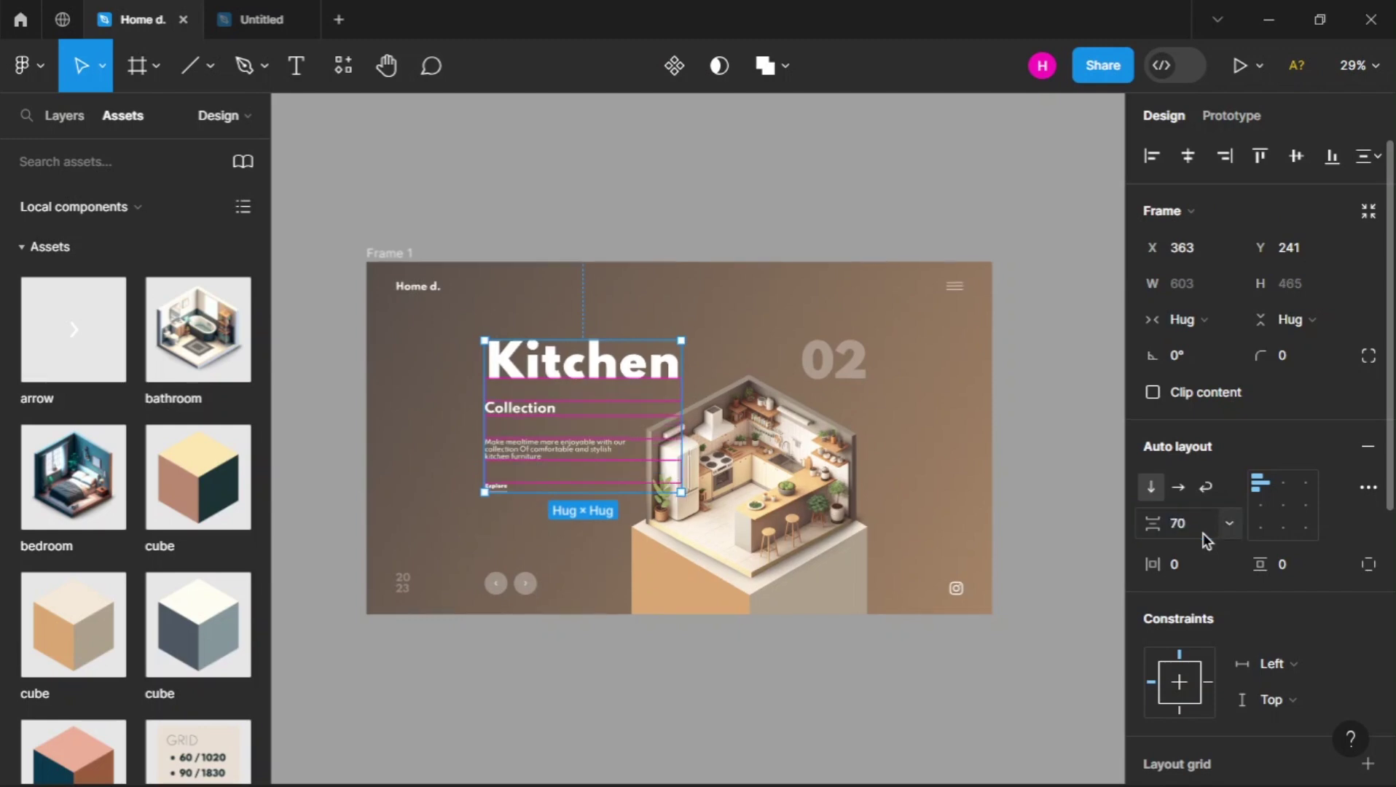
left_click(757, 732)
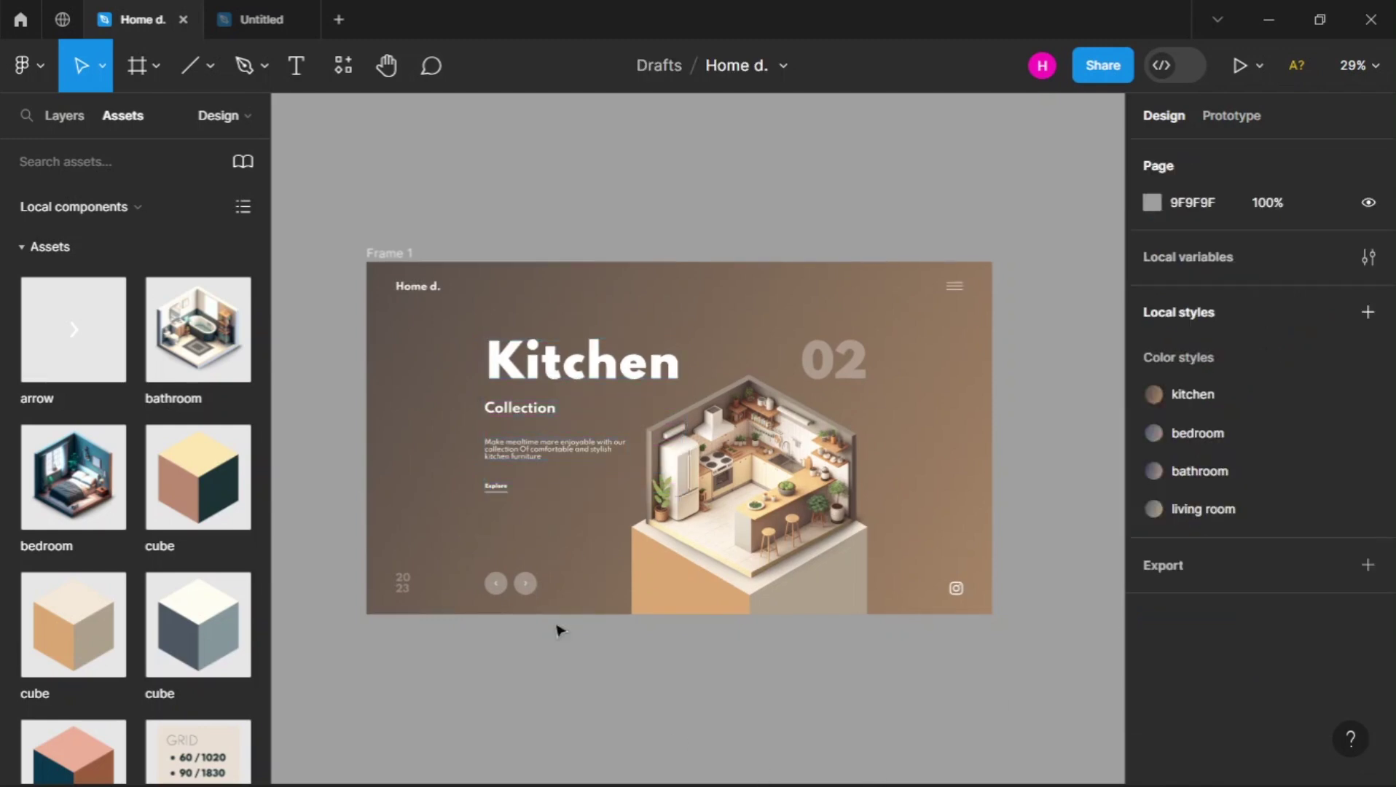
Move the Kitchen text block and the "02" numeral slightly down together, keeping their horizontal positions
left_click(582, 360)
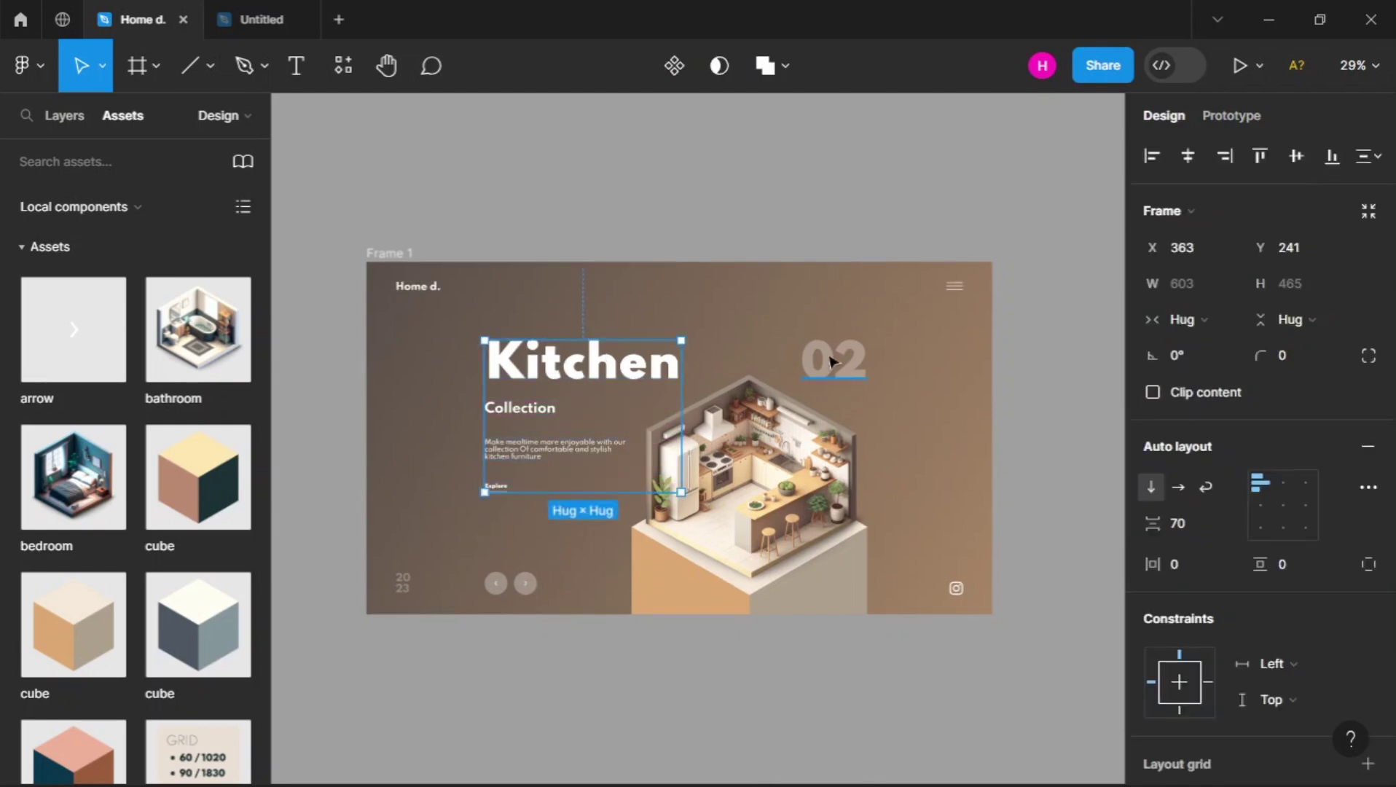
left_click(830, 355, "shift")
left_click_drag(830, 355, 825, 354)
left_click(838, 218)
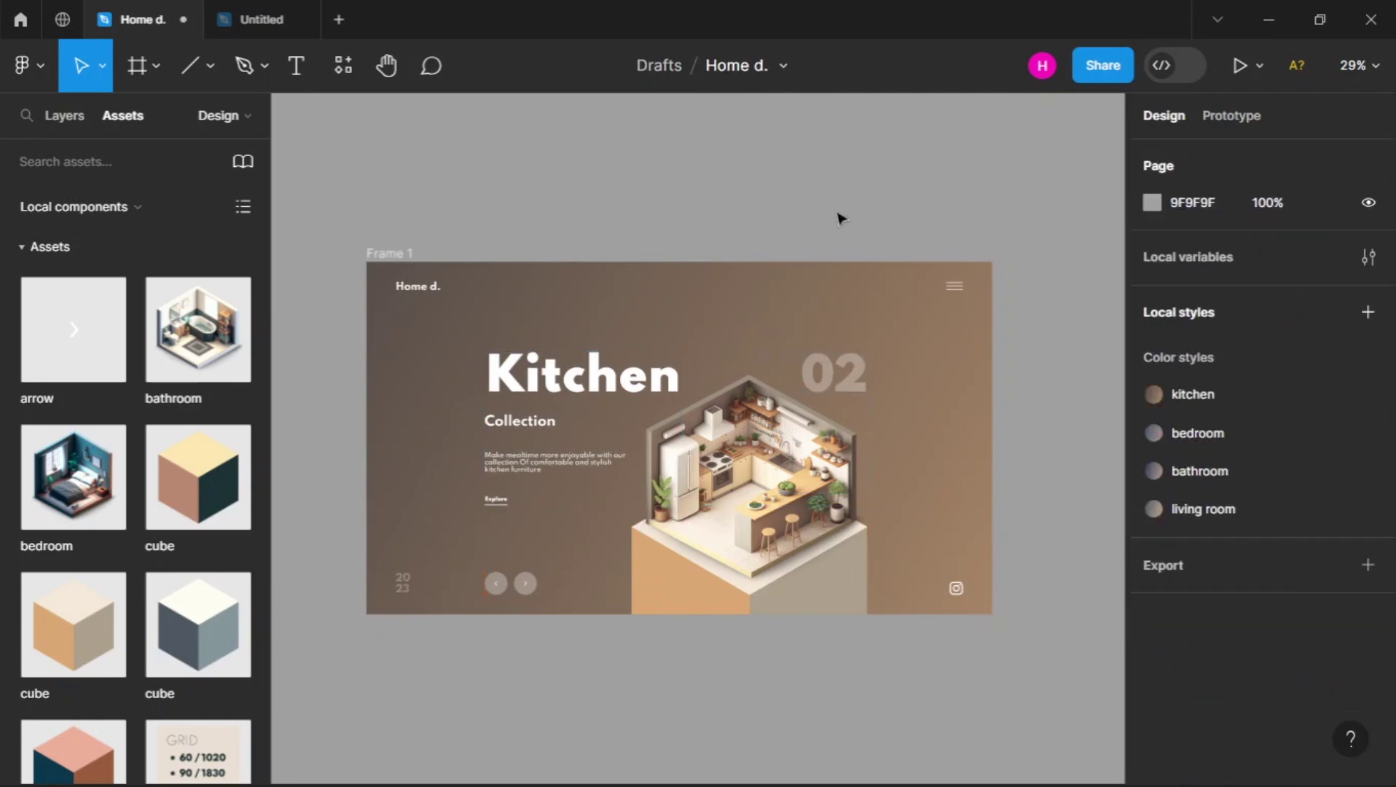
scroll(838, 218, "down", 1)
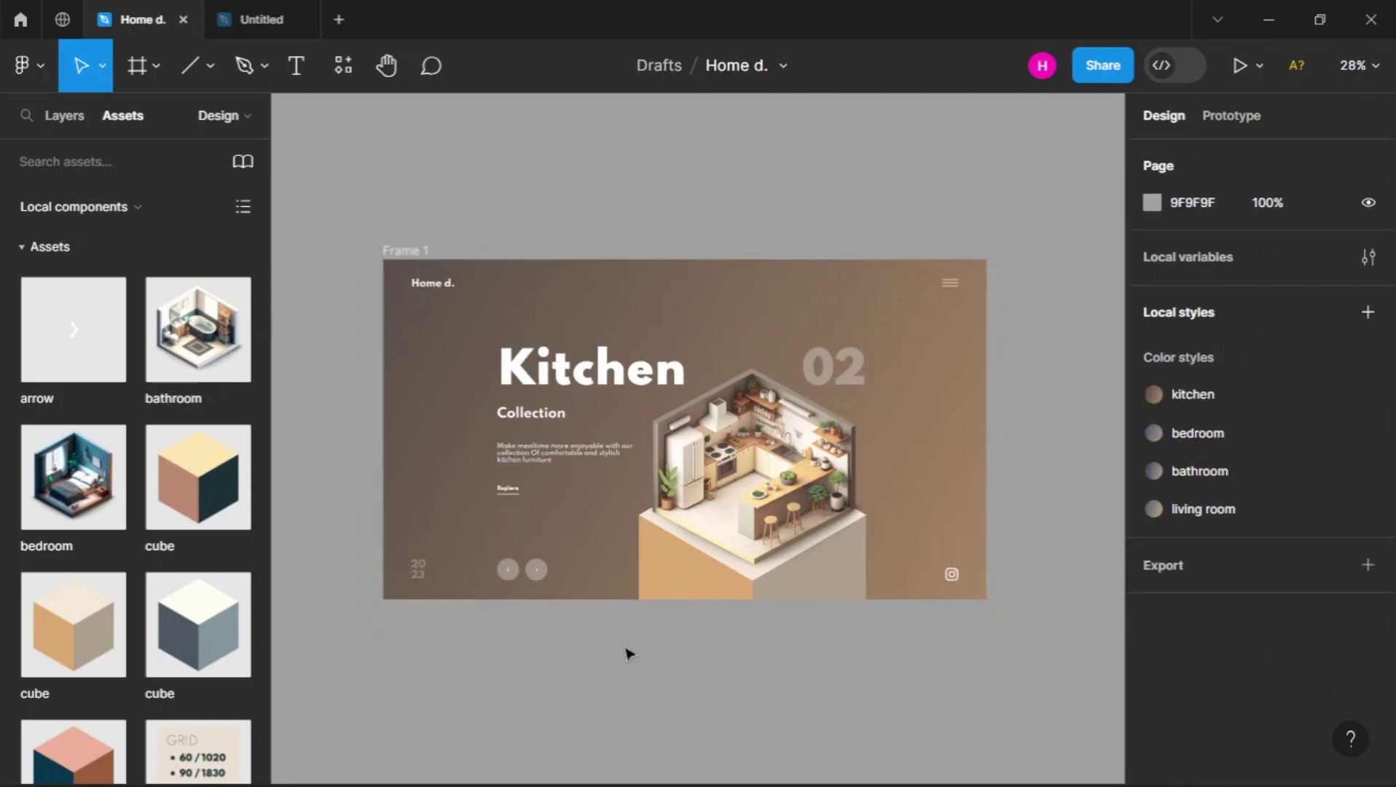
Duplicate the Kitchen frame and place the copy directly below the original
scroll(624, 661, "down", 2)
left_click_drag(434, 295, 382, 151)
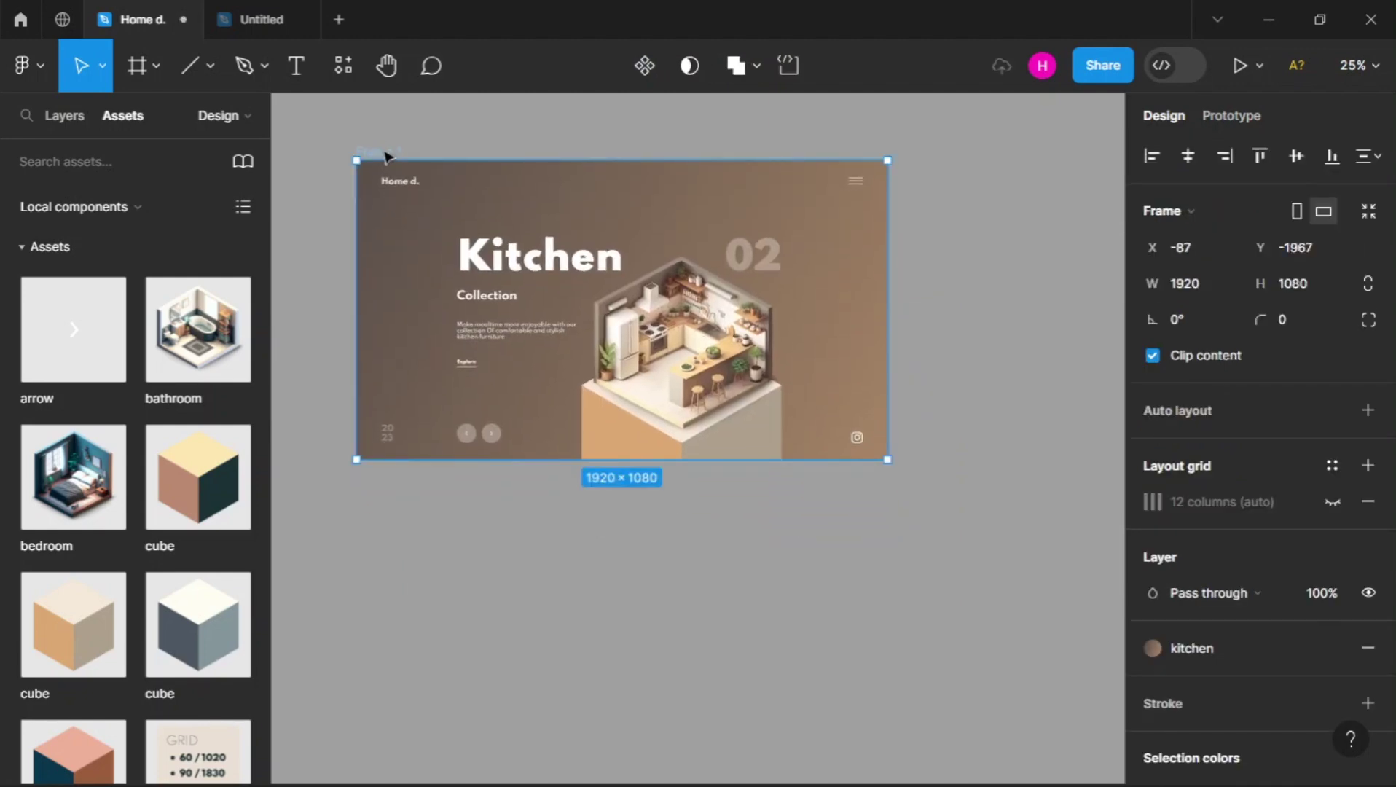
left_click_drag(388, 155, 387, 484)
scroll(386, 489, "down", 4)
left_click(421, 611)
Replace the duplicated frame's fill with the bedroom color style
left_click(386, 206)
left_click(1368, 647)
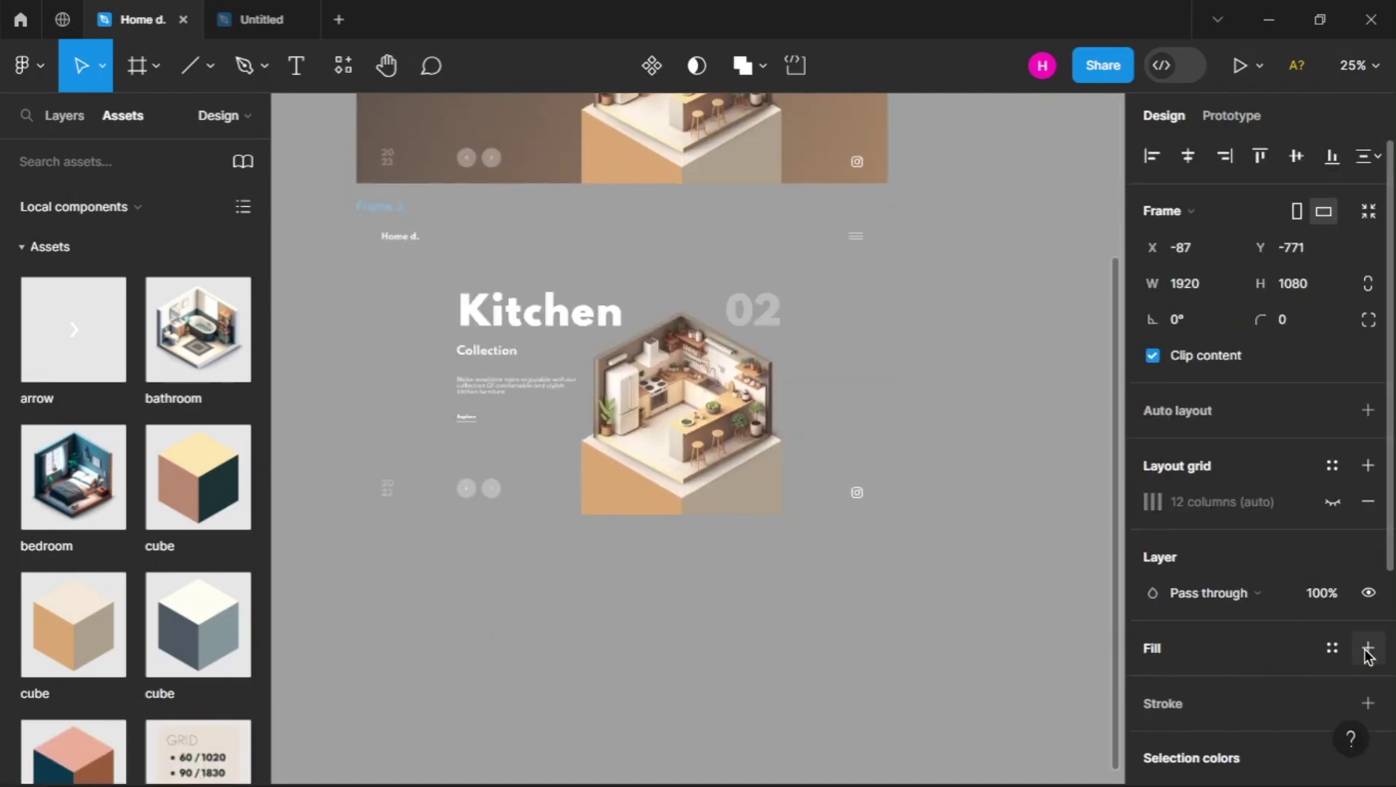
left_click(1332, 648)
left_click(987, 676)
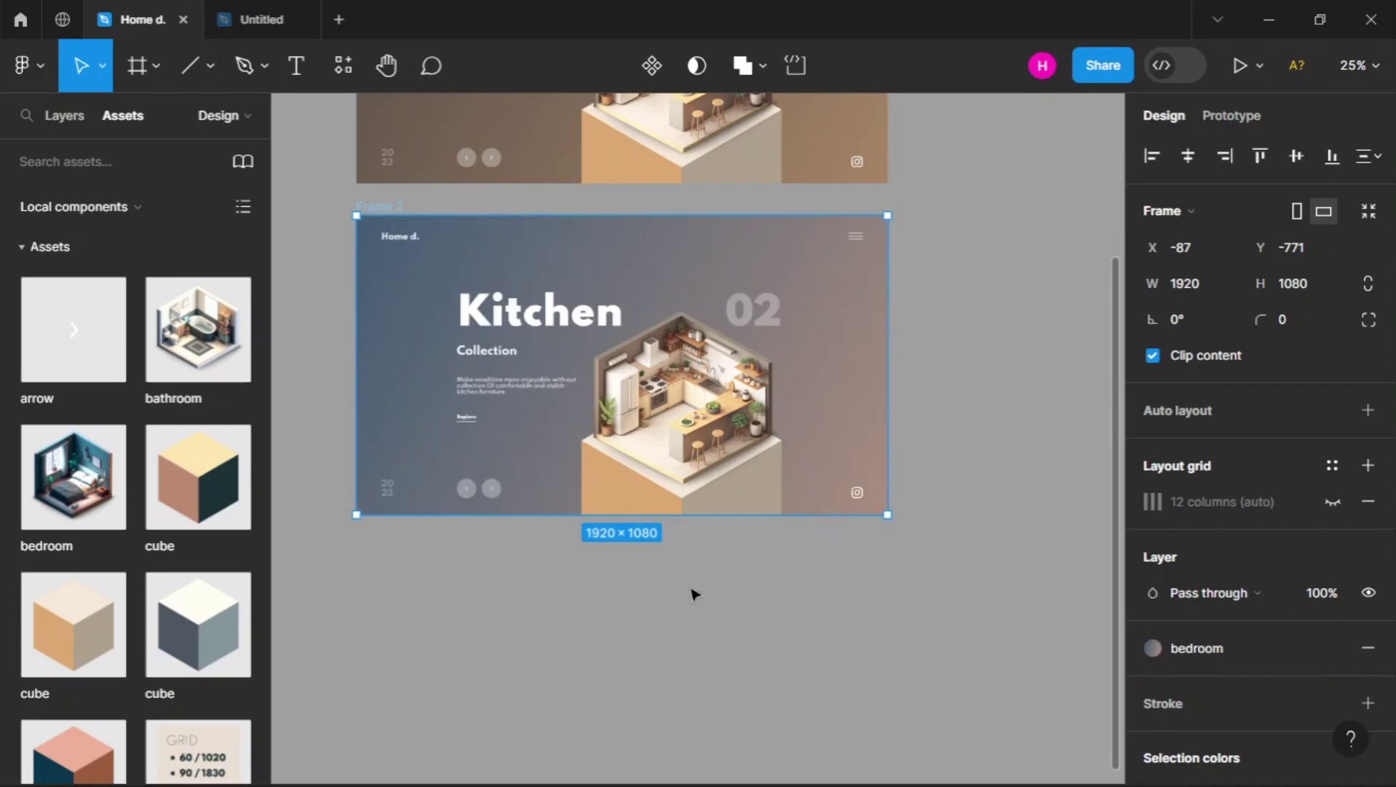
Delete the kitchen illustration and its cube from the duplicated frame
left_click_drag(605, 319, 637, 514)
left_click(637, 514, "shift")
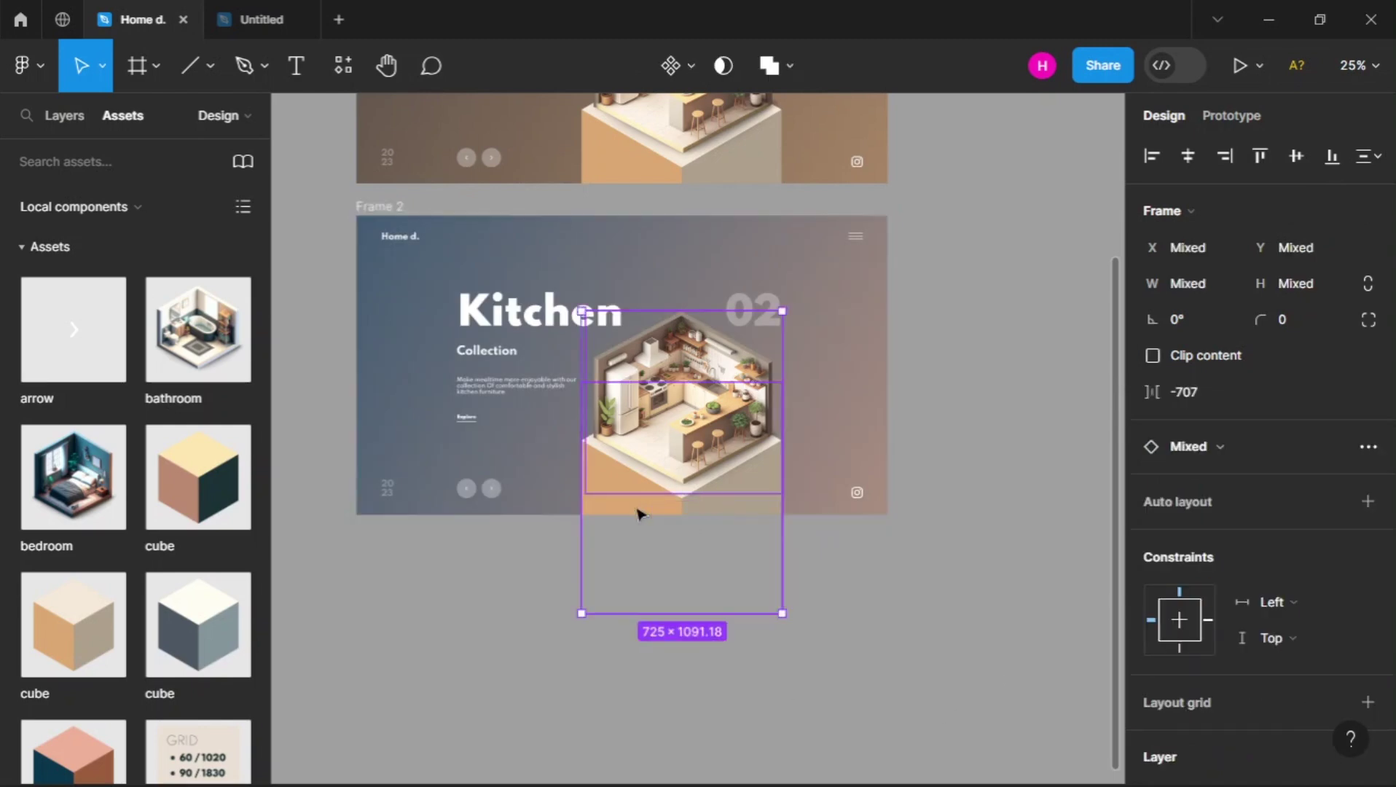
key("Delete")
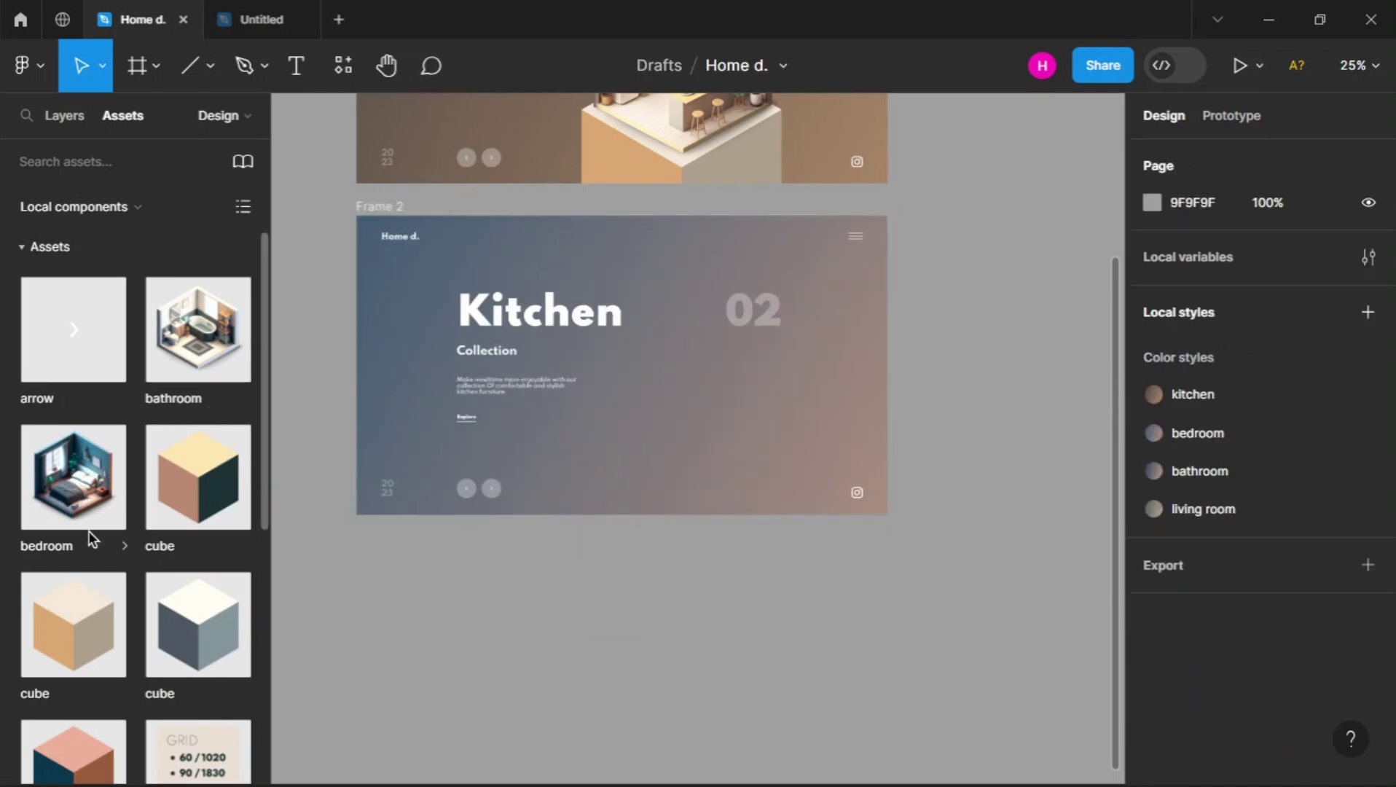
Add the bedroom and pink-topped cube components to the lower frame, with the bedroom illustration in front
left_click_drag(73, 477, 685, 389)
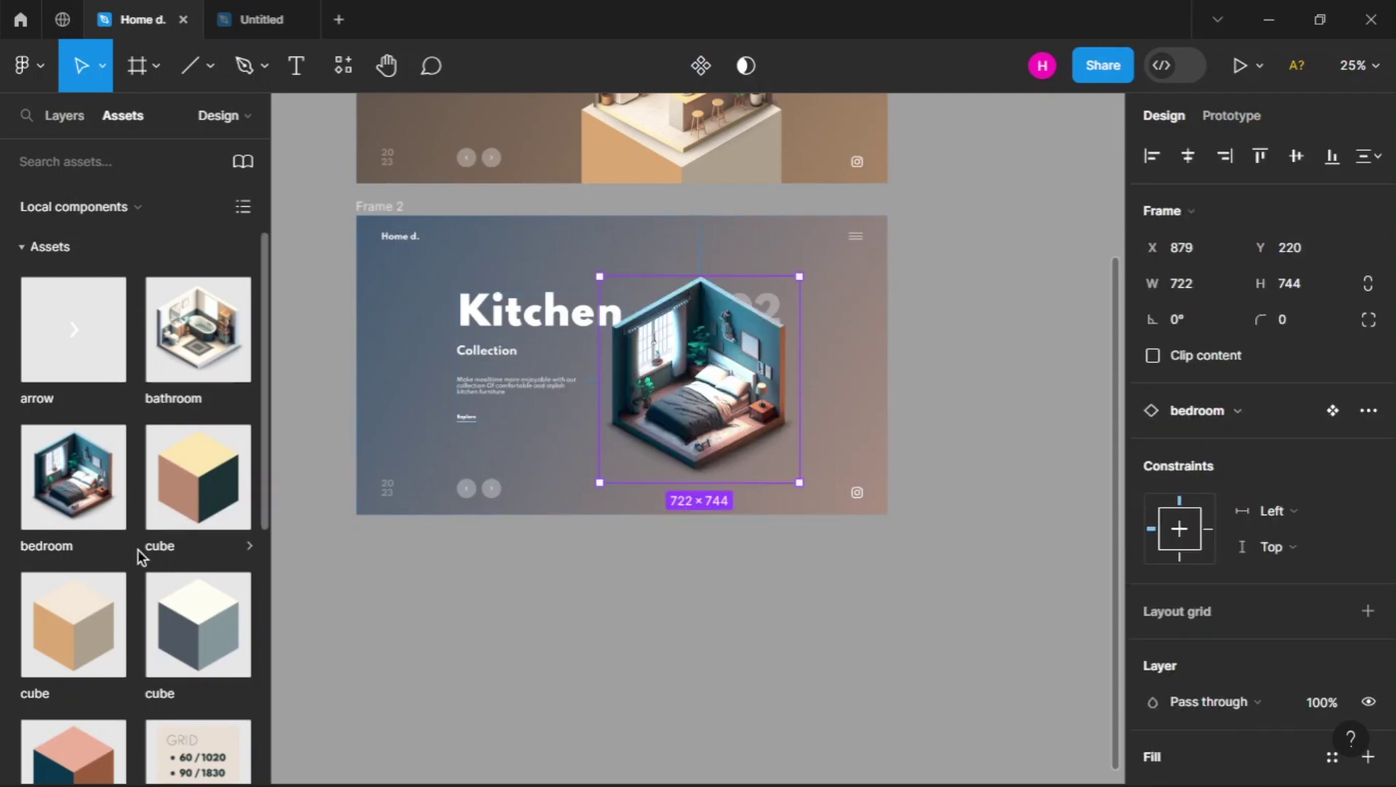
left_click_drag(58, 747, 674, 473)
left_click(710, 352)
right_click(710, 352)
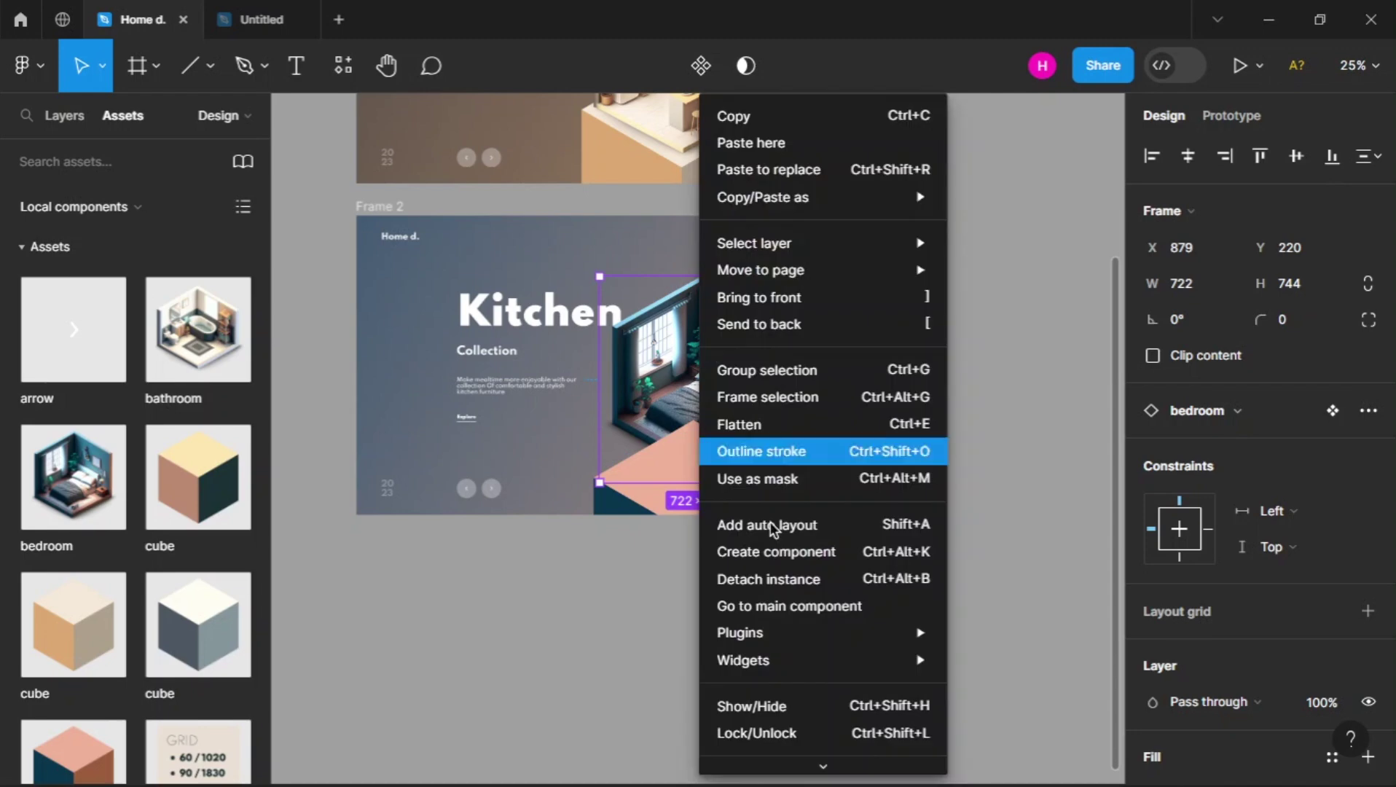
left_click(835, 297)
left_click(682, 564)
Adjust the cube and bedroom illustration positions so the room sits centred on top of the cube
scroll(680, 511, "up", 5)
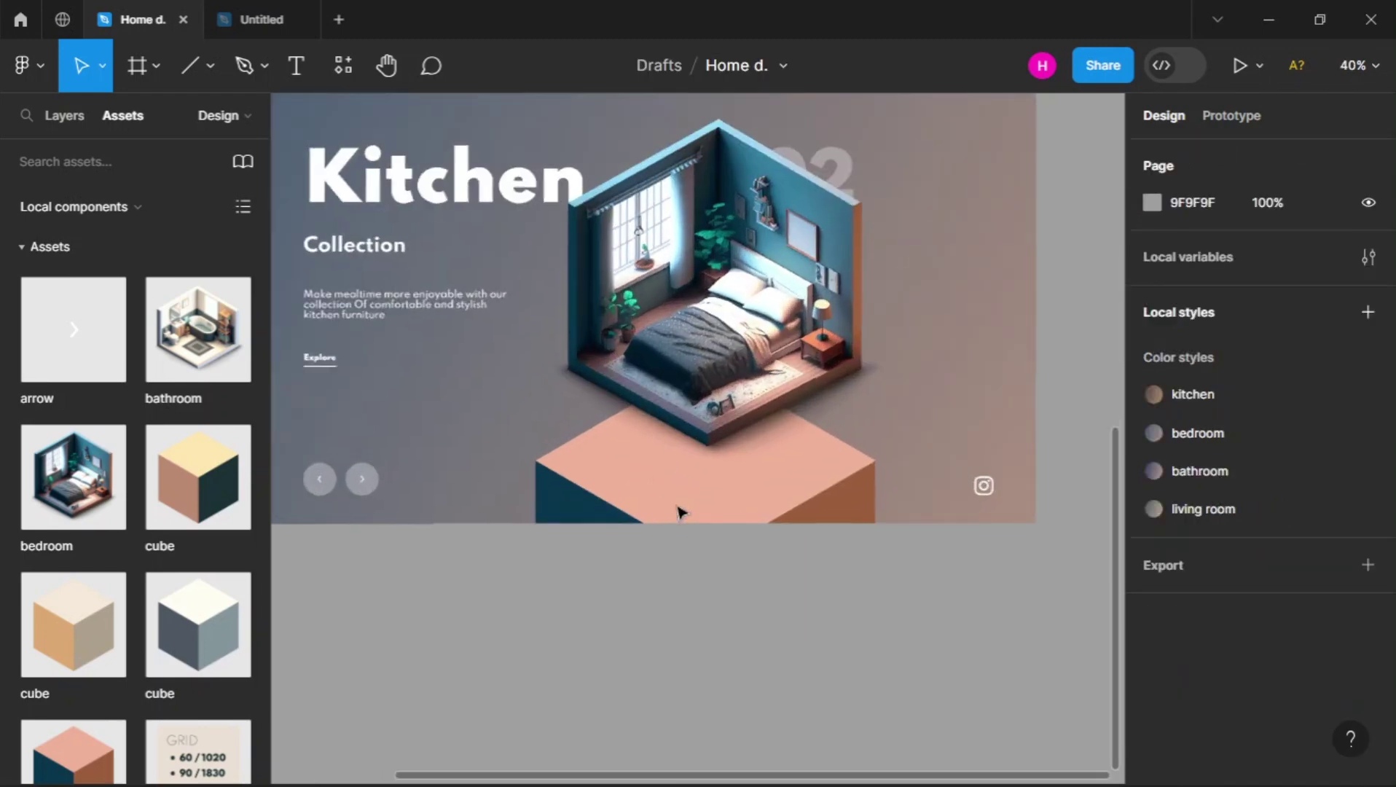
left_click(690, 478)
left_click_drag(696, 428, 708, 417)
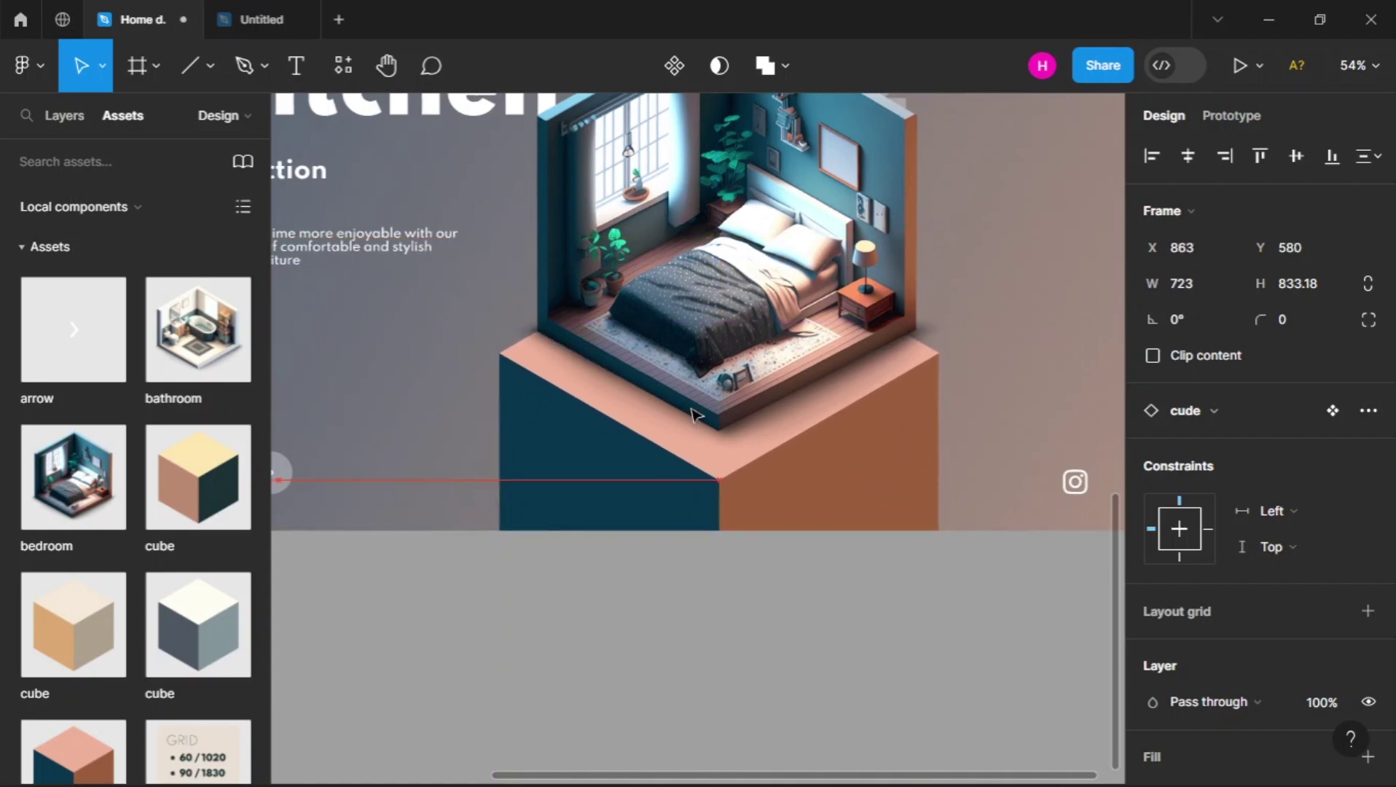
left_click_drag(736, 205, 735, 217)
scroll(734, 217, "down", 3)
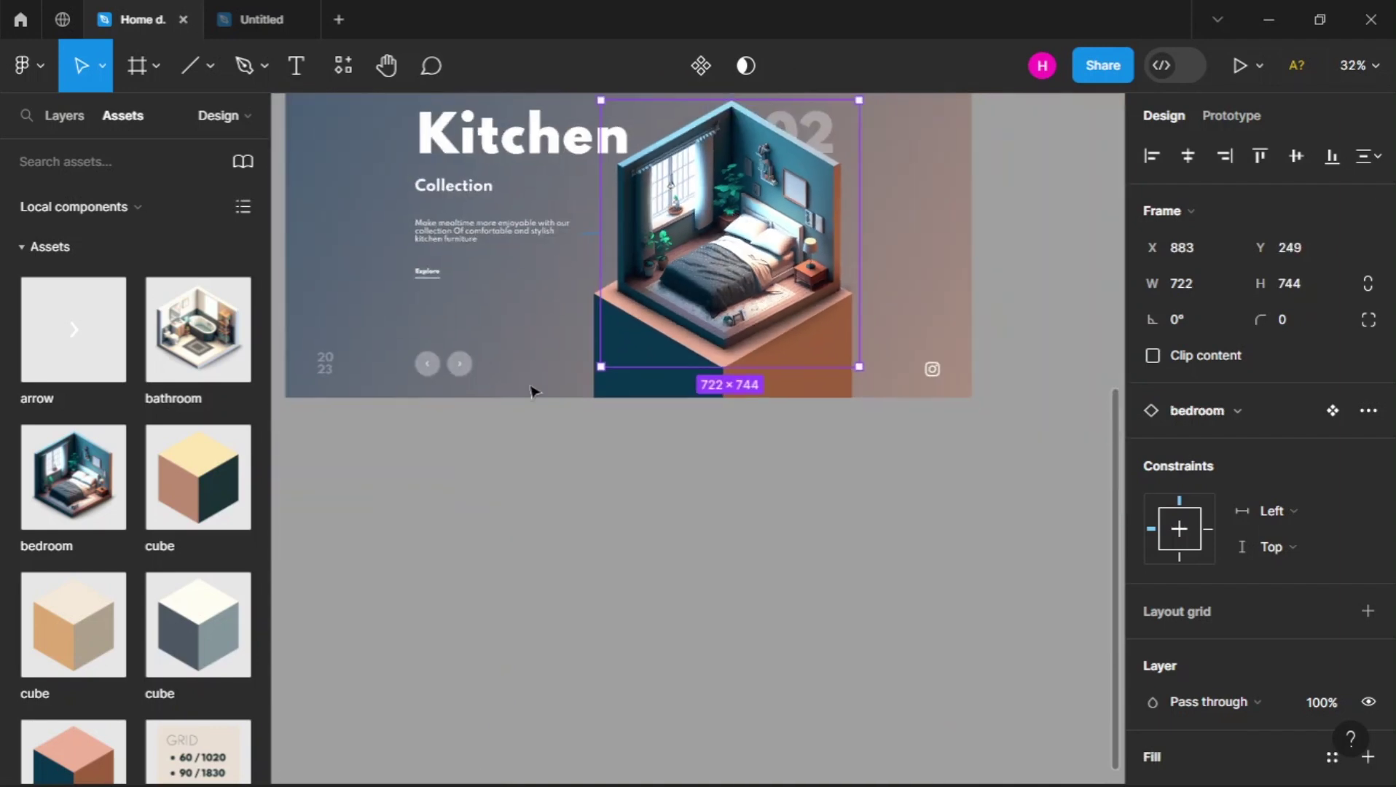
Change the lower frame's heading text to "Bedroom"
scroll(510, 378, "up", 2)
left_click(500, 375)
double_click(501, 350)
key("ctrl+a")
type("Bedroom")
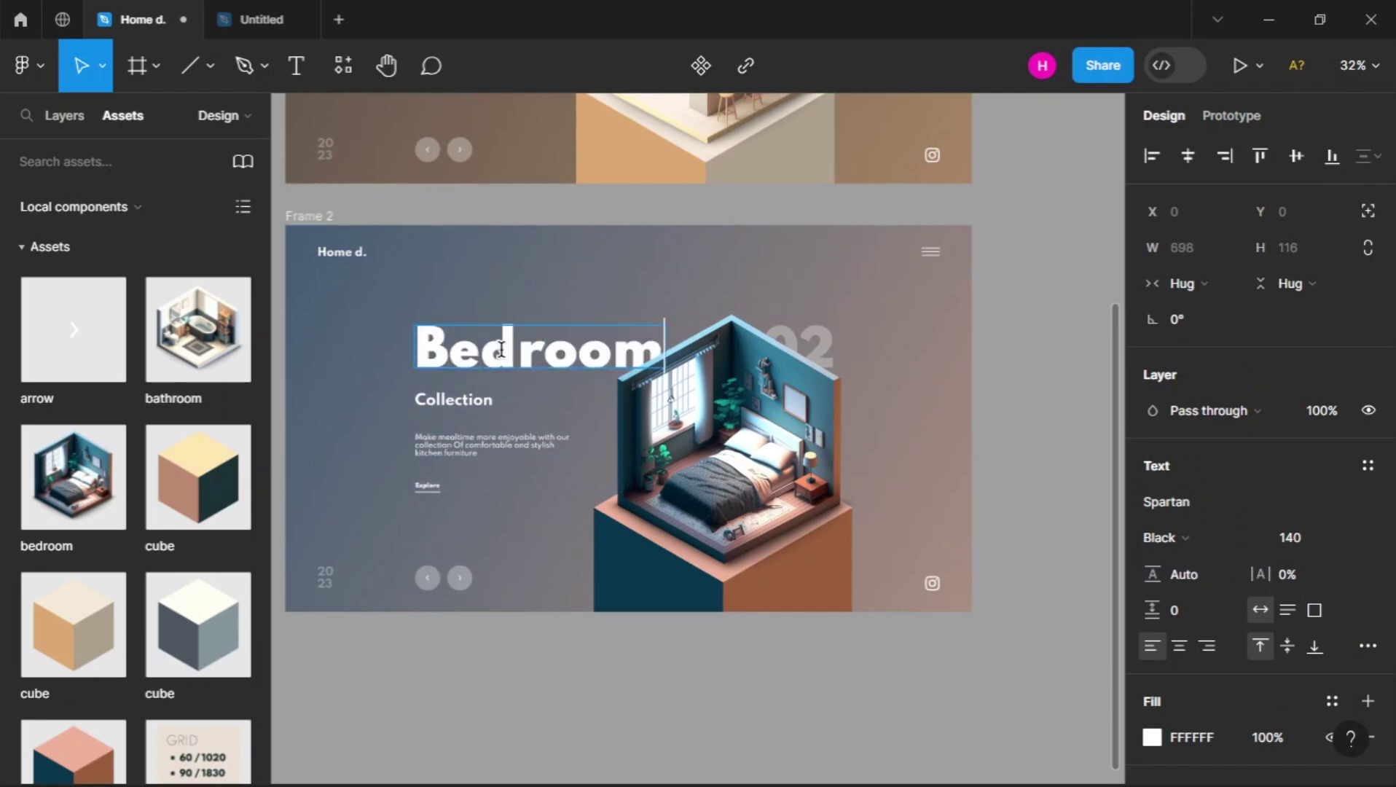
key("Escape")
Move the bedroom illustration and its cube down together within the frame
left_click(658, 579)
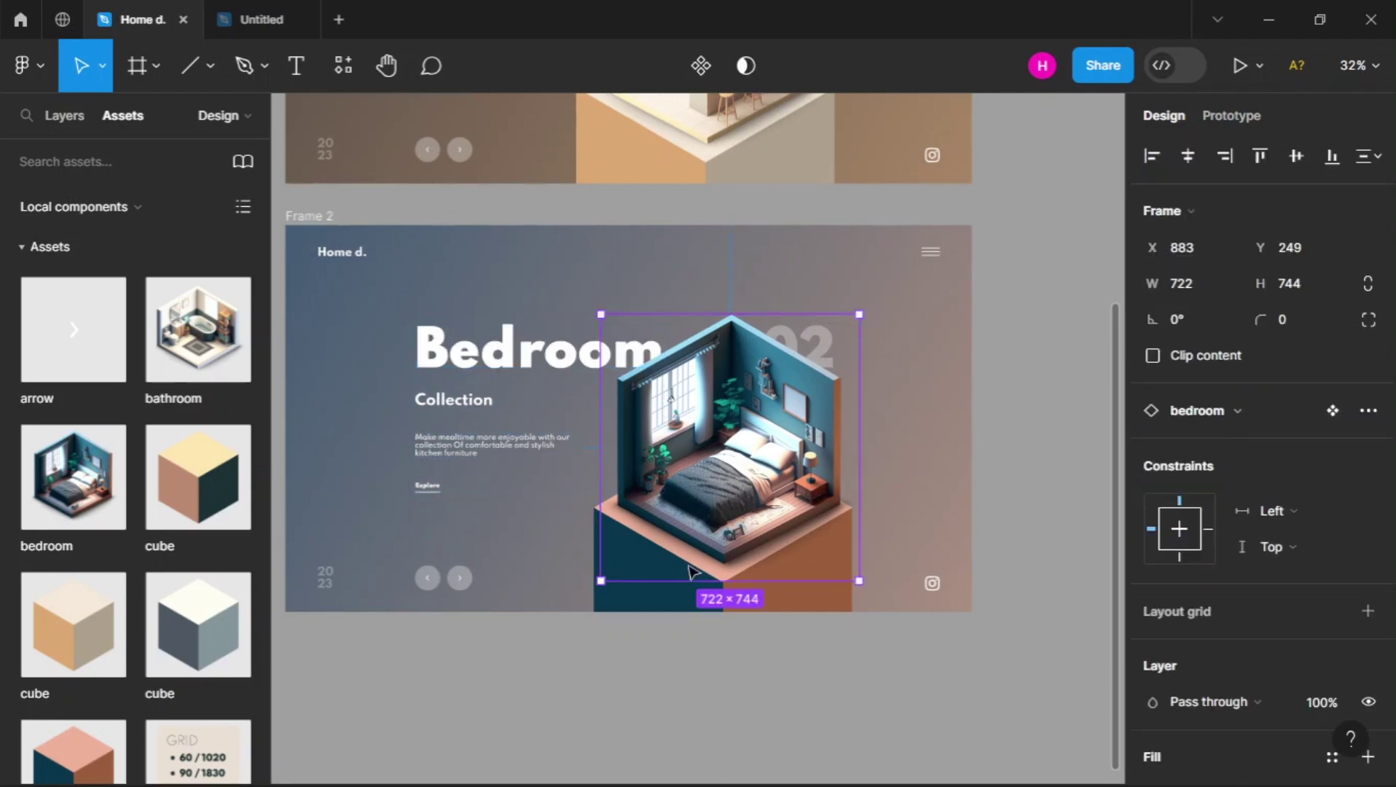
left_click(659, 606, "shift")
key("alt+s")
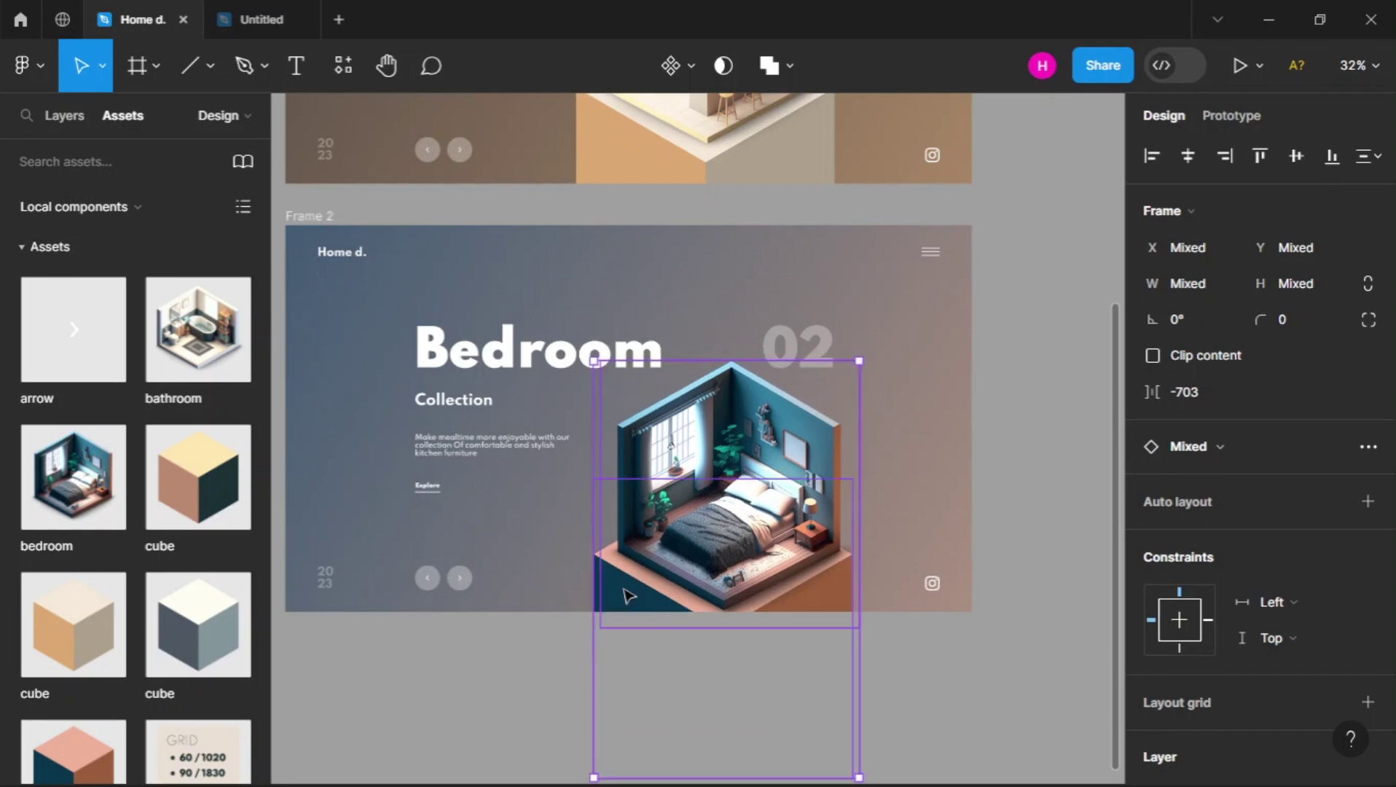
left_click(658, 604)
left_click(592, 686)
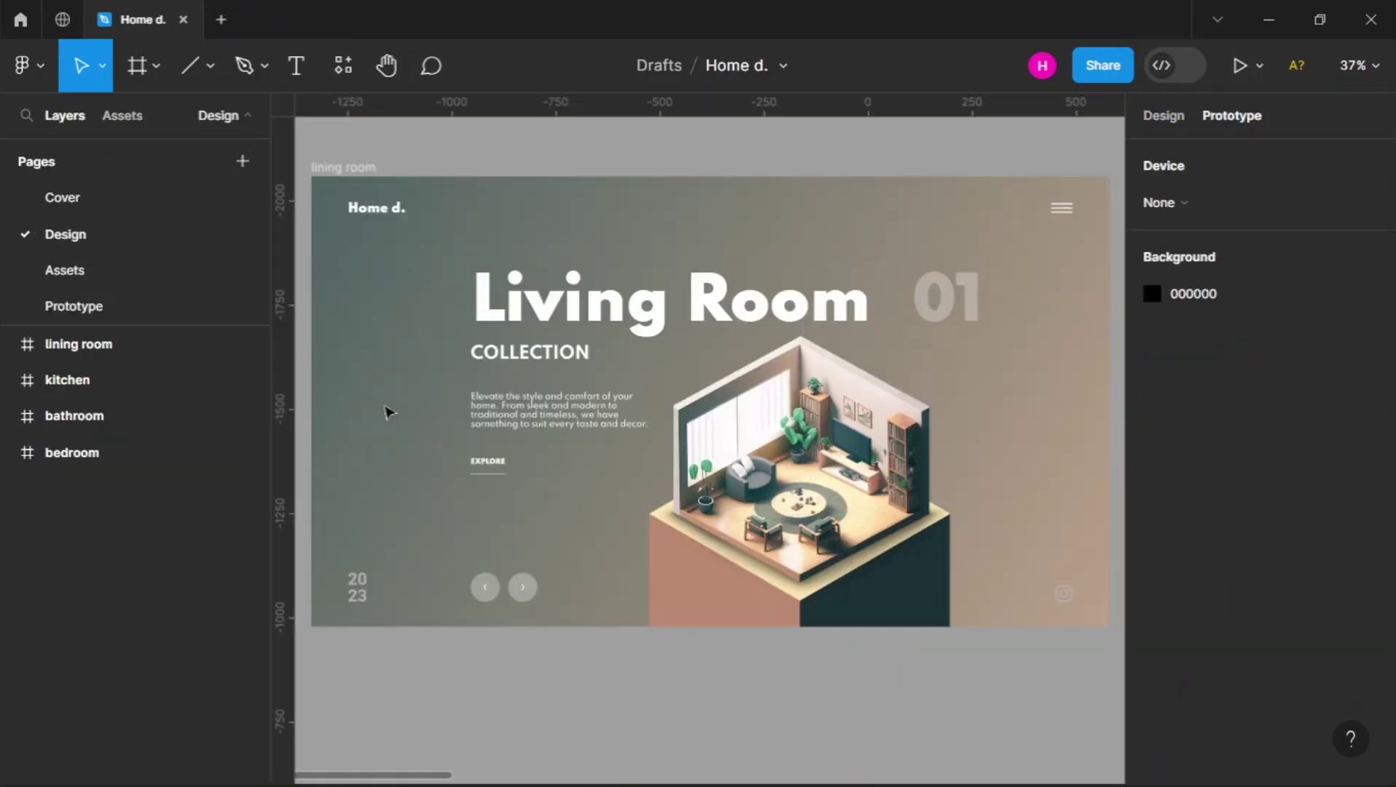
Examine the finished living room, kitchen, bedroom and bathroom frames on the Design page
scroll(389, 412, "down", 2)
scroll(390, 412, "right", 20)
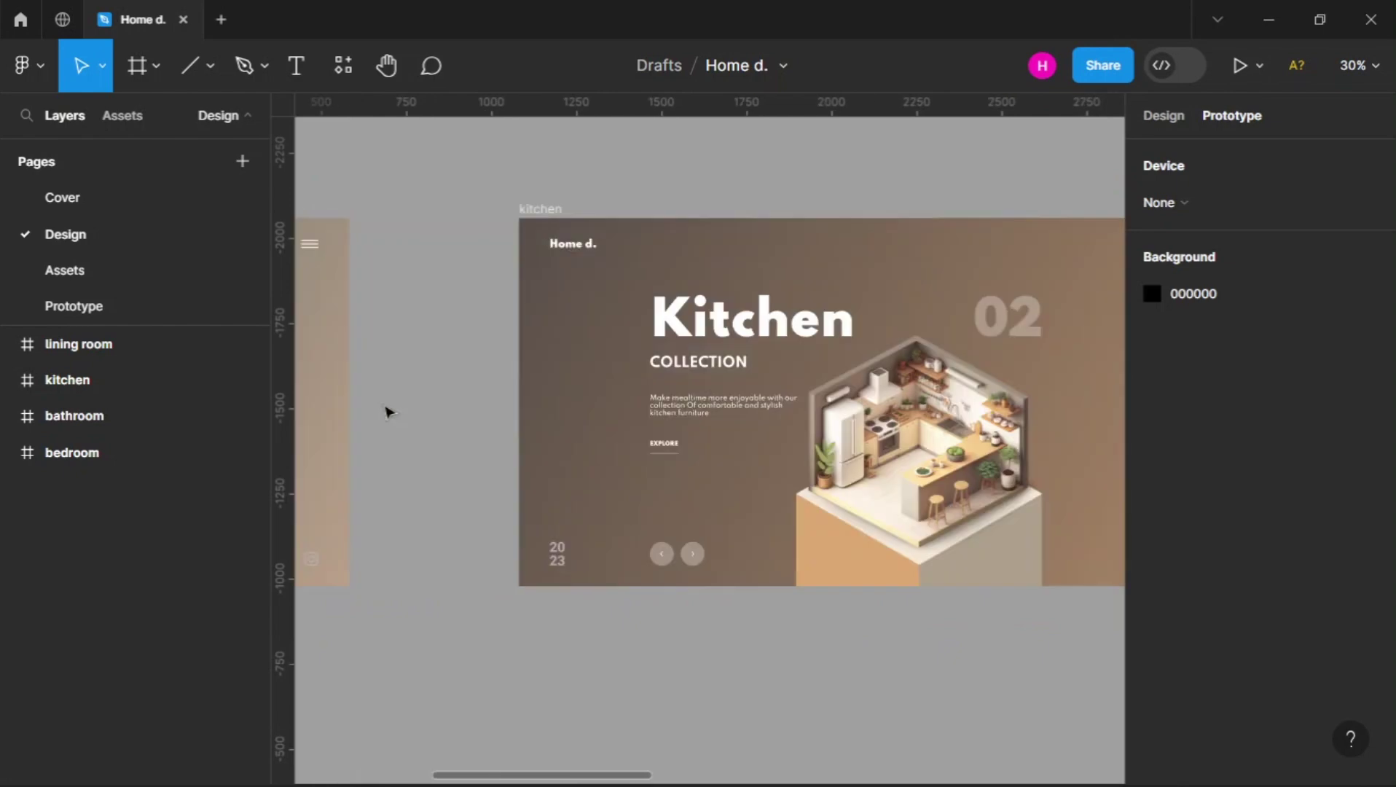
scroll(390, 413, "left", 20)
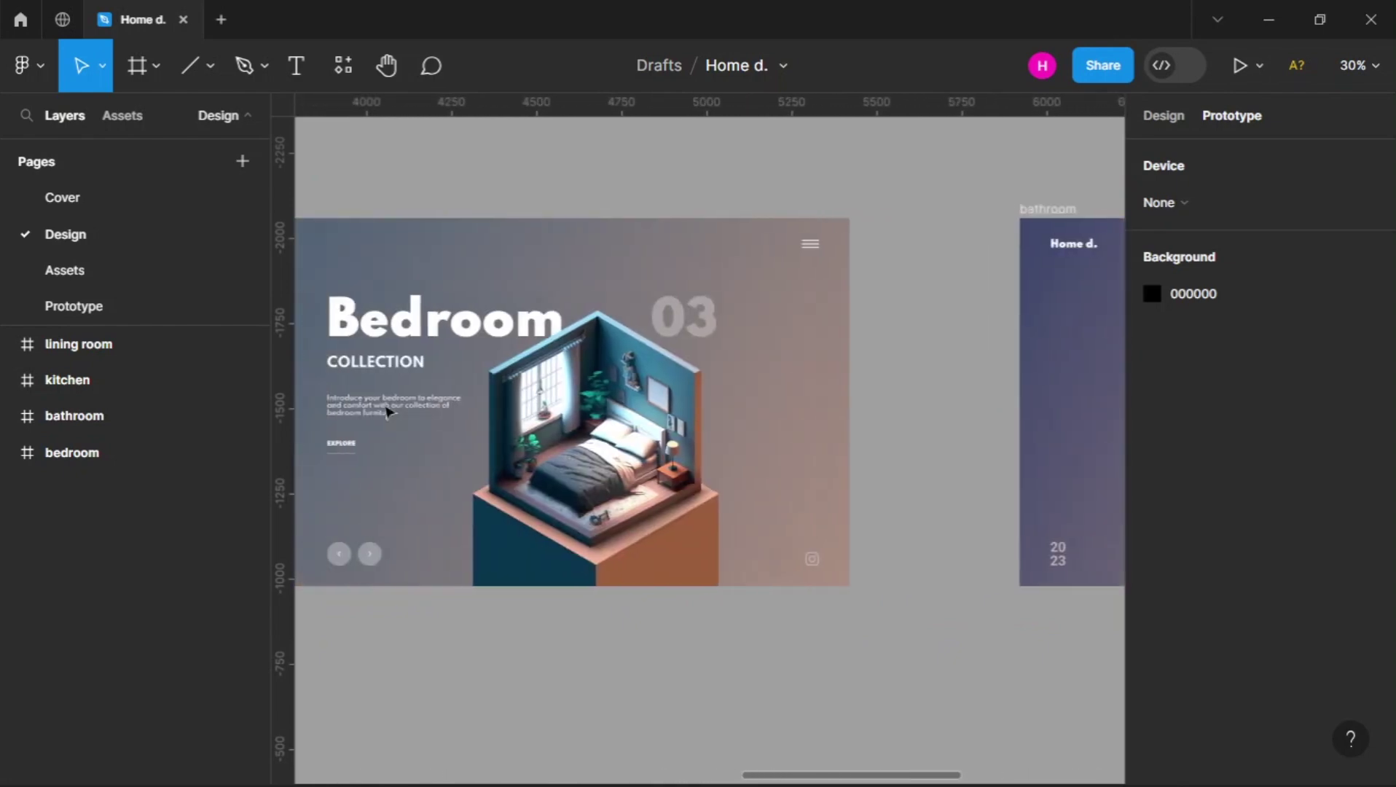
scroll(390, 412, "right", 20)
scroll(386, 412, "right", 10)
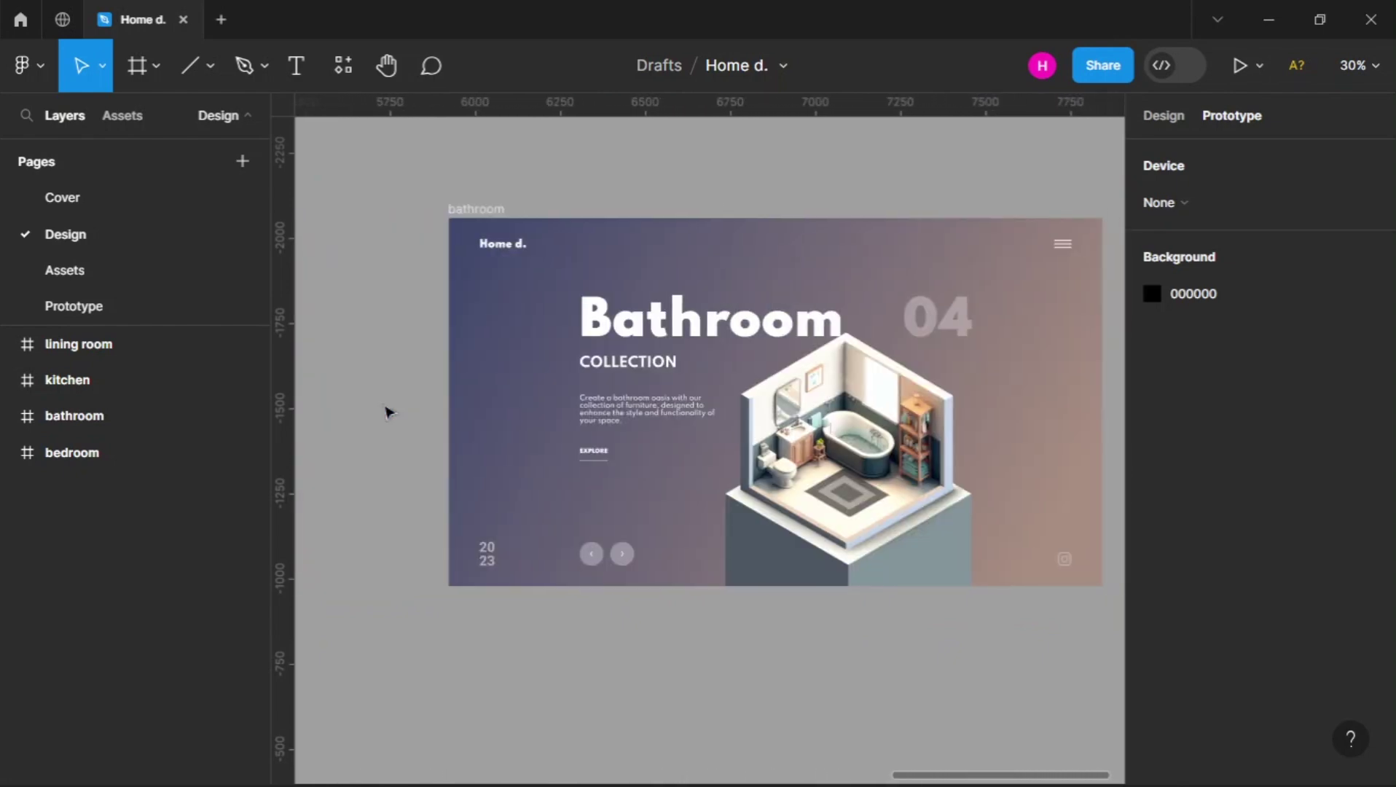
scroll(387, 413, "down", 5)
scroll(386, 412, "left", 15)
scroll(390, 397, "right", 5)
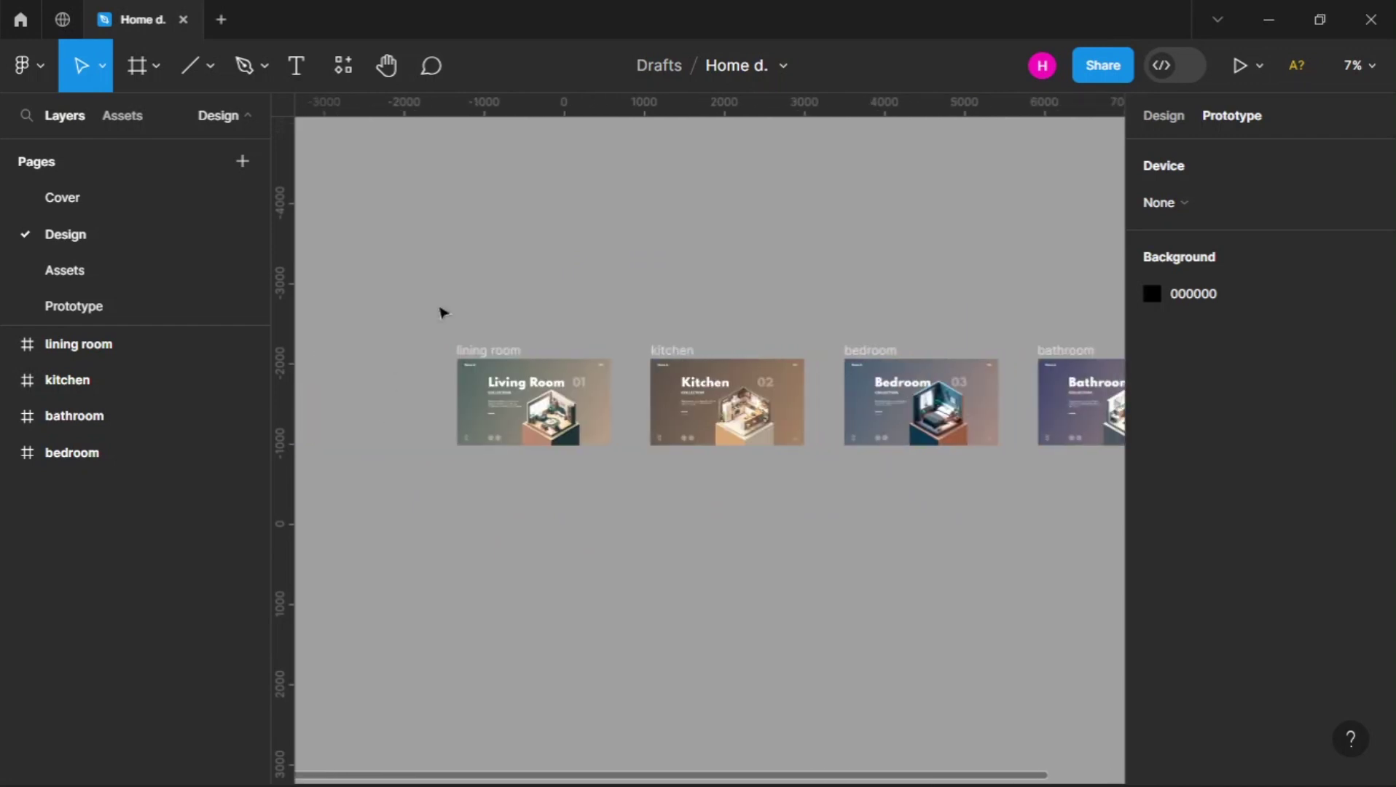
Draw a new frame about 1964 × 1249 in the empty area above the living room frame
scroll(520, 240, "up", 3)
scroll(430, 227, "up", 2)
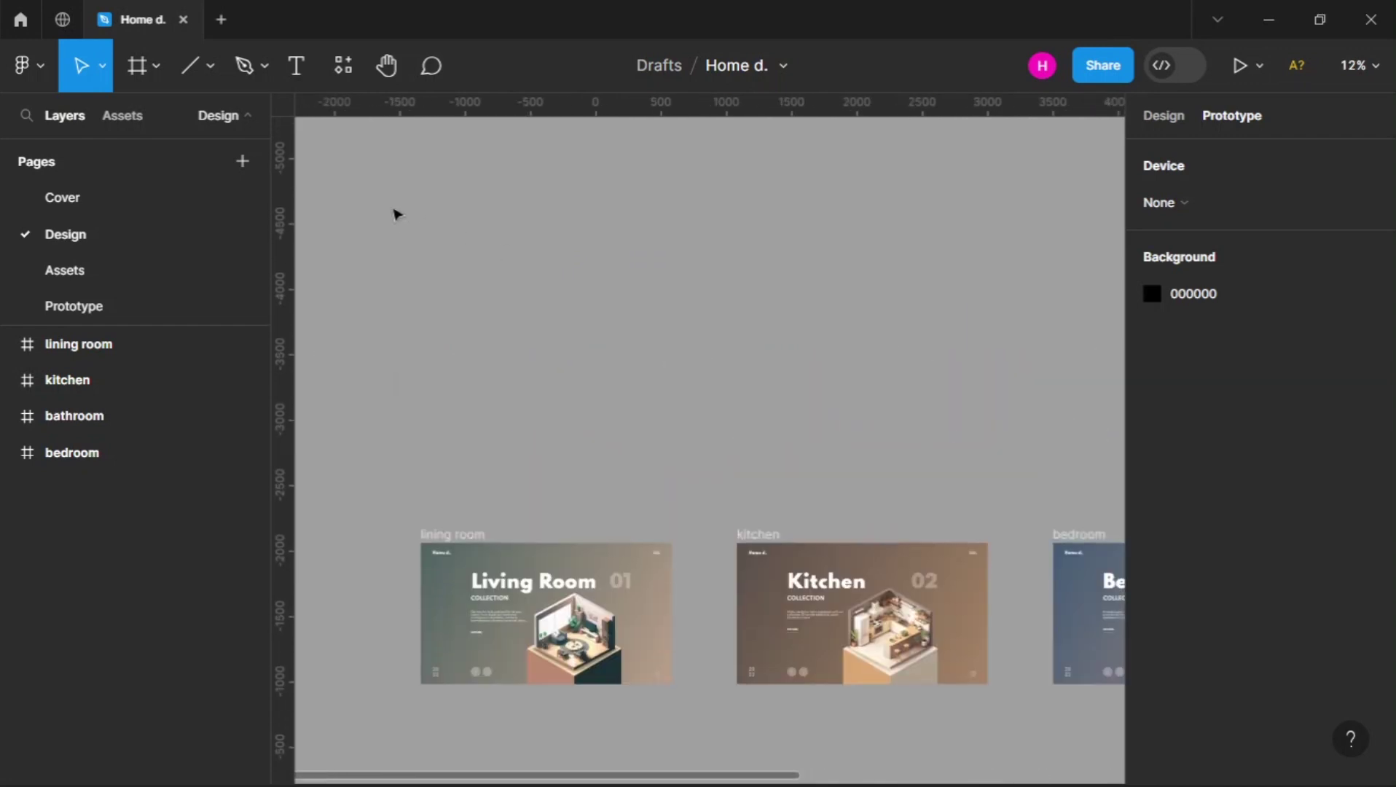
left_click(135, 80)
left_click(155, 67)
left_click(158, 112)
left_click_drag(374, 228, 628, 390)
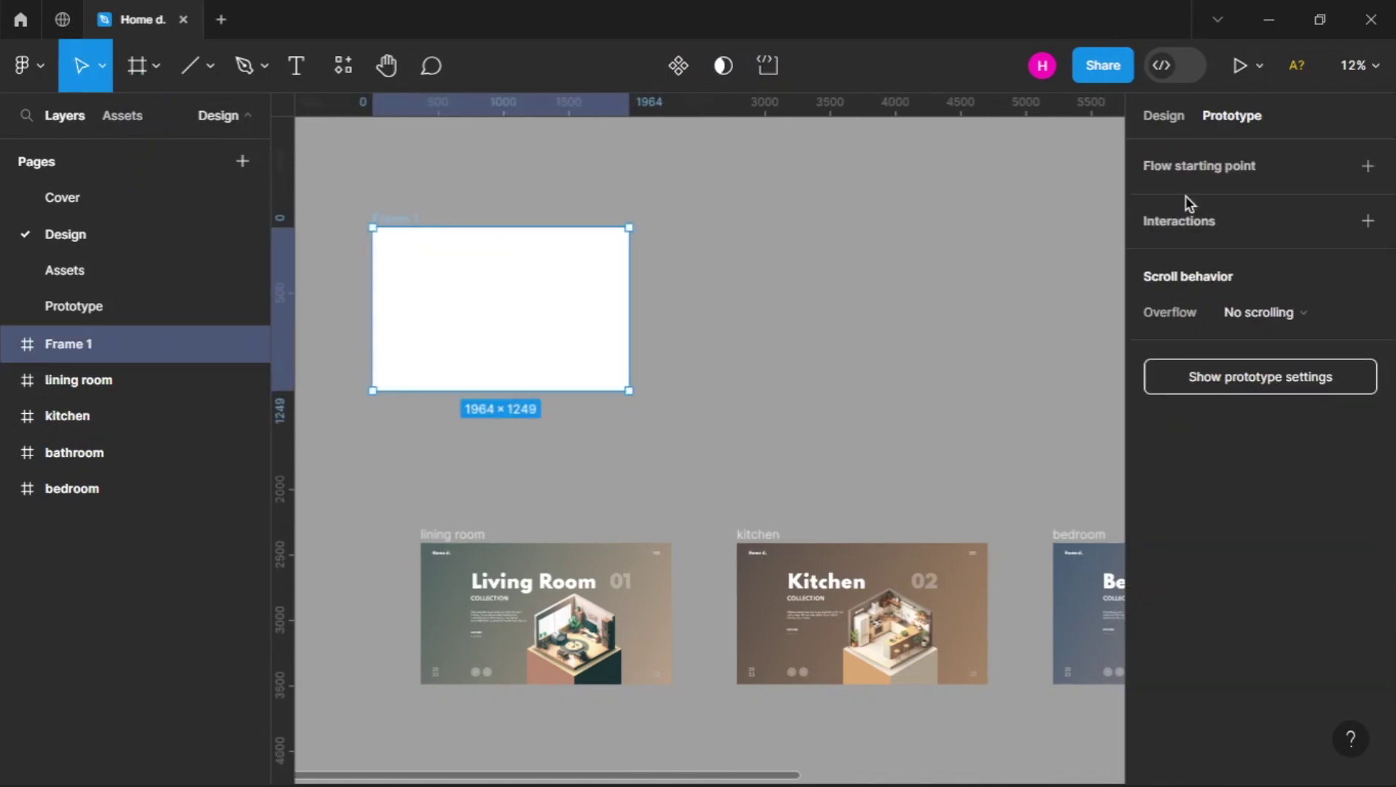
Set the new frame's width to 1920 and its height to 1080
left_click(1170, 119)
left_click(1194, 288)
type("1920")
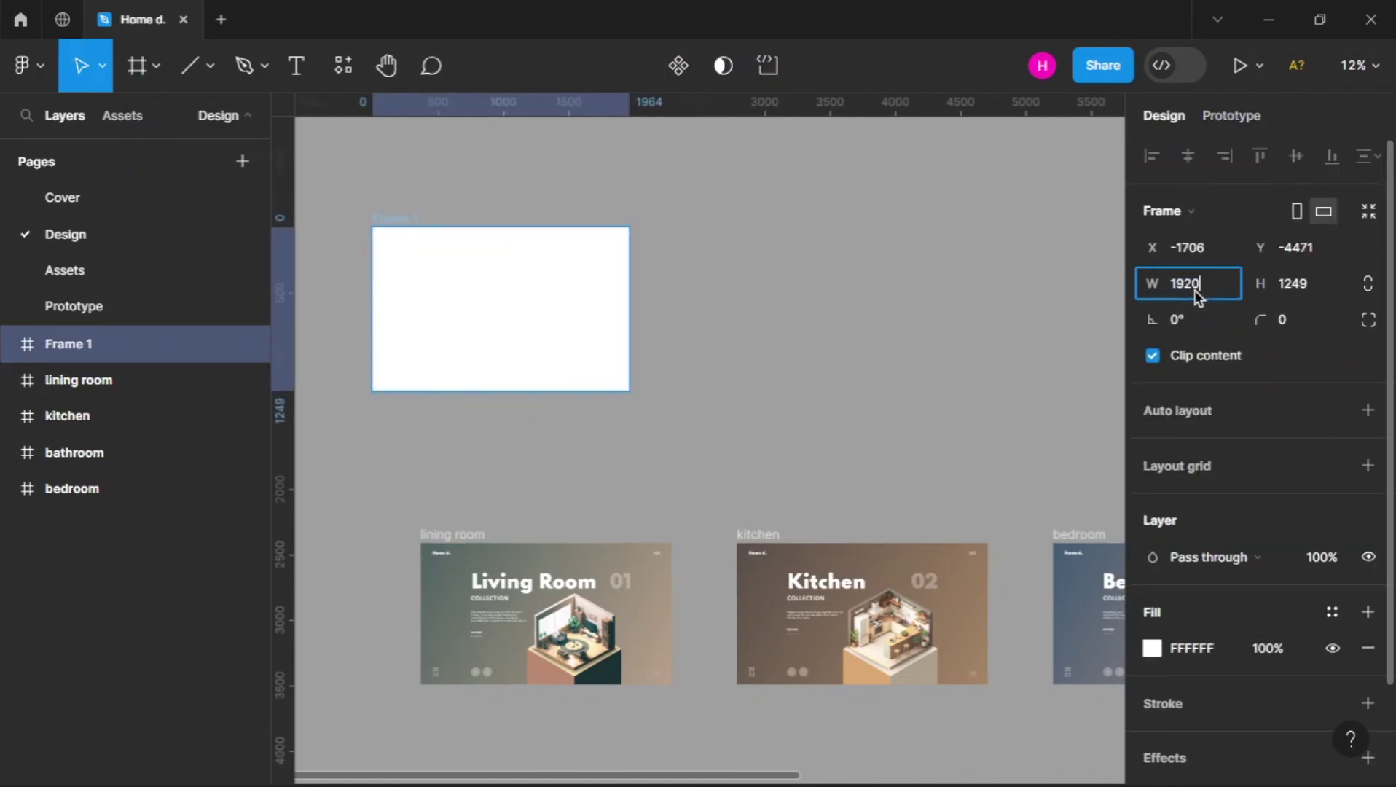
left_click(1303, 289)
type("1080")
key("Return")
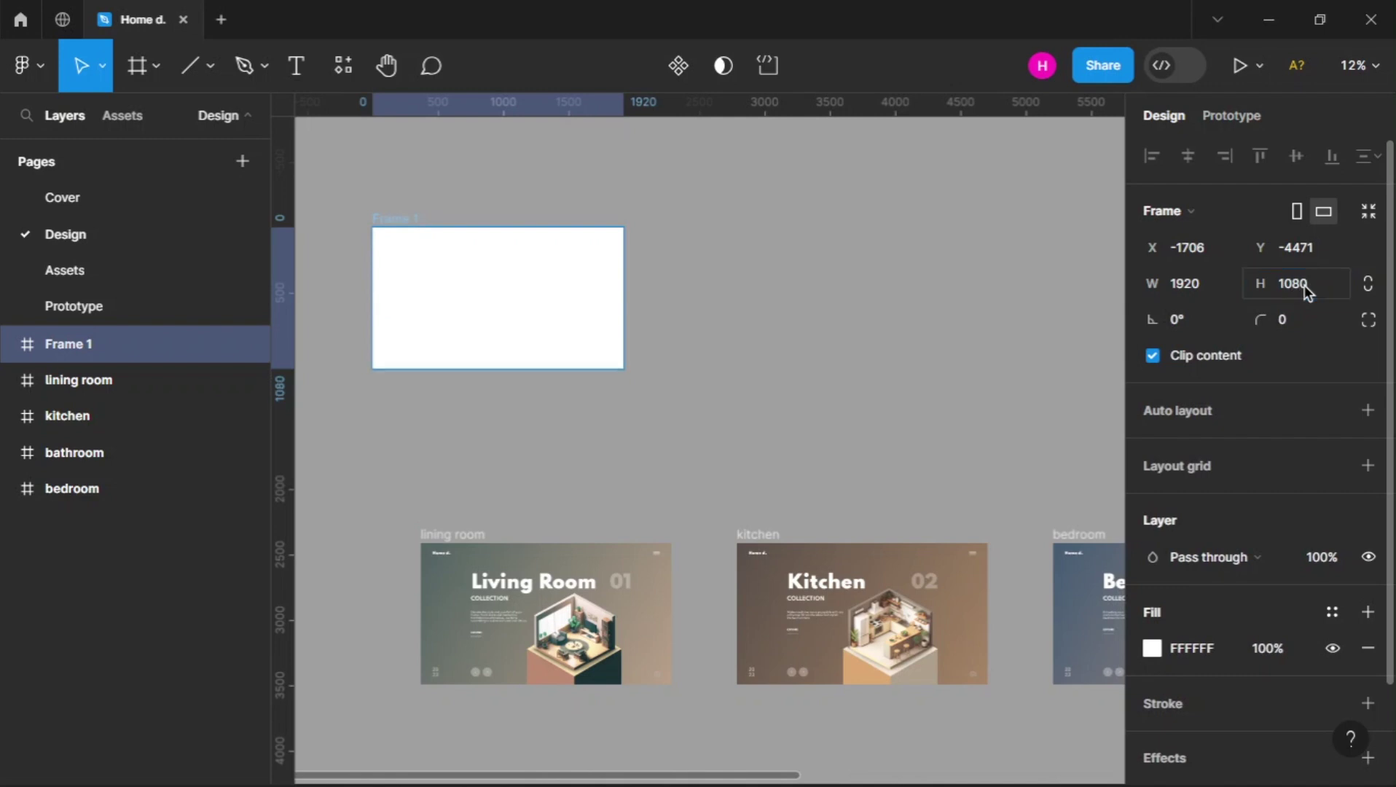
Line up the new frame directly above the living room frame and rename it "main"
left_click_drag(407, 233, 455, 271)
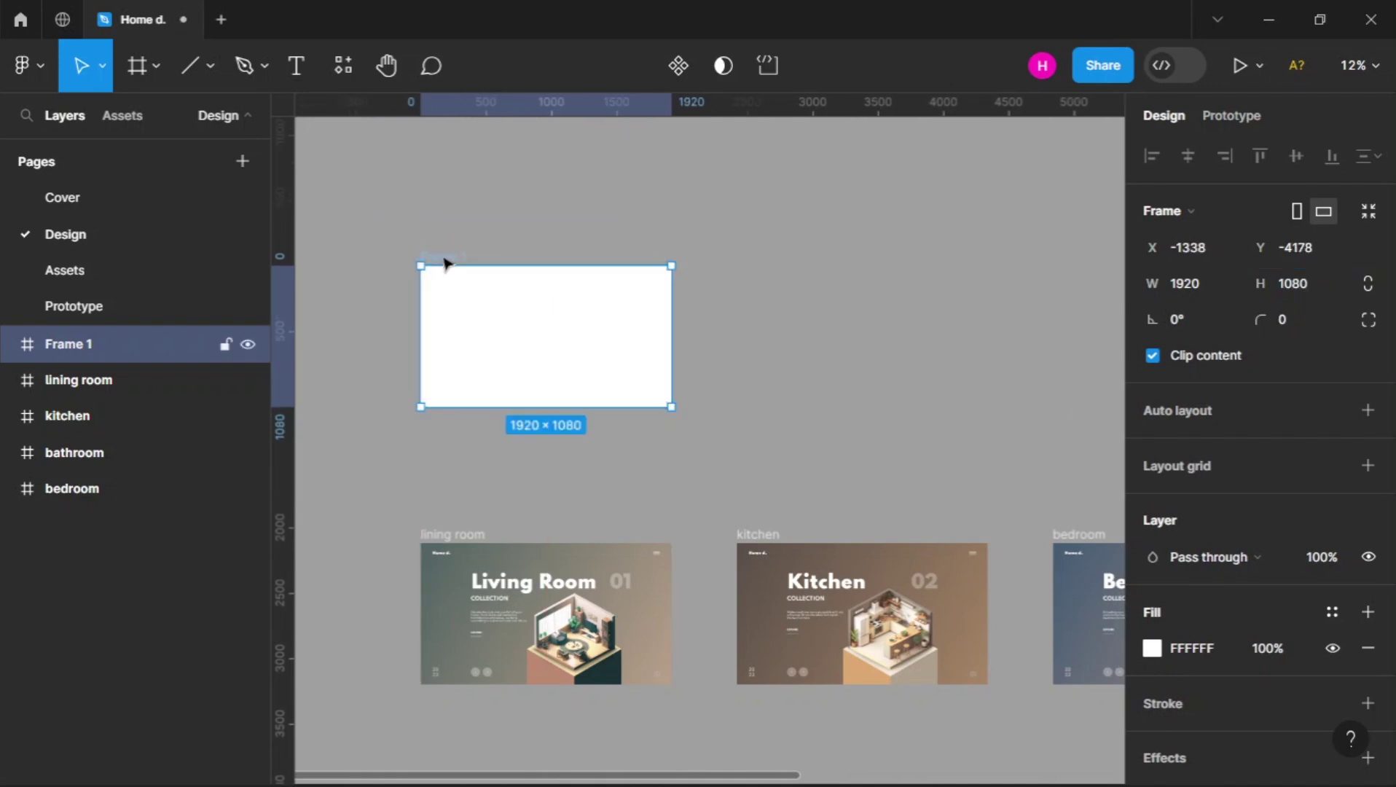
double_click(454, 258)
type("main")
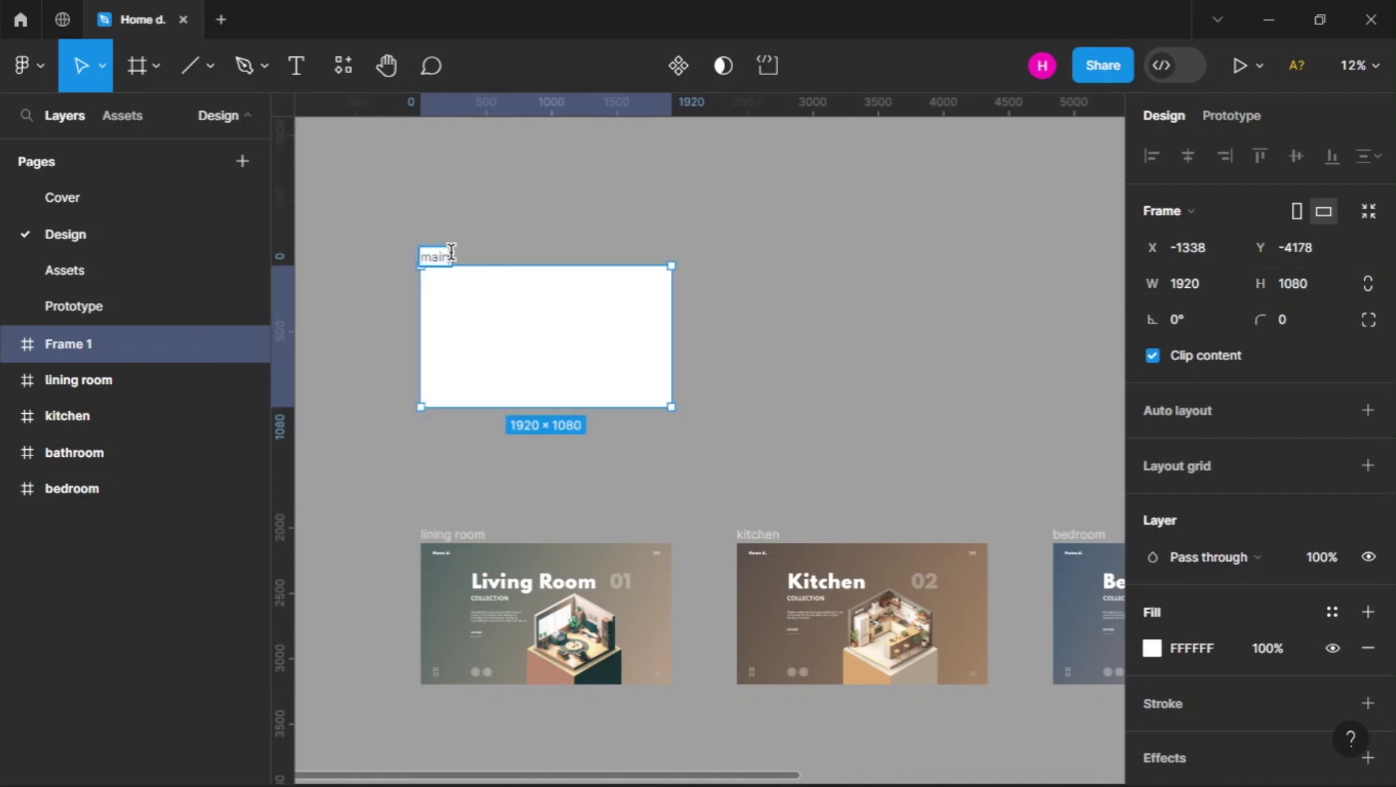
left_click(494, 237)
Copy the living room frame into the main frame and centre it horizontally and vertically
left_click_drag(449, 537, 444, 284)
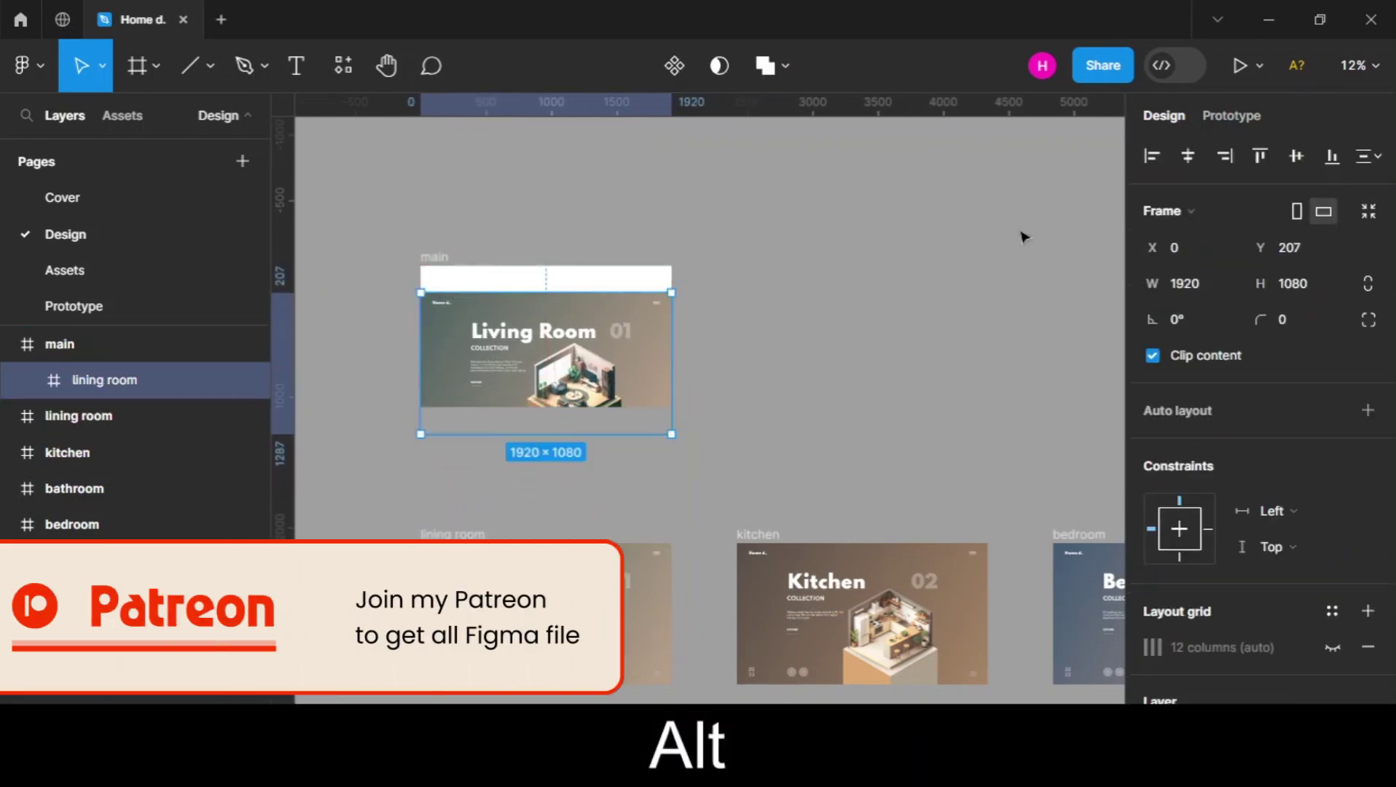
left_click(1188, 156)
left_click(1296, 156)
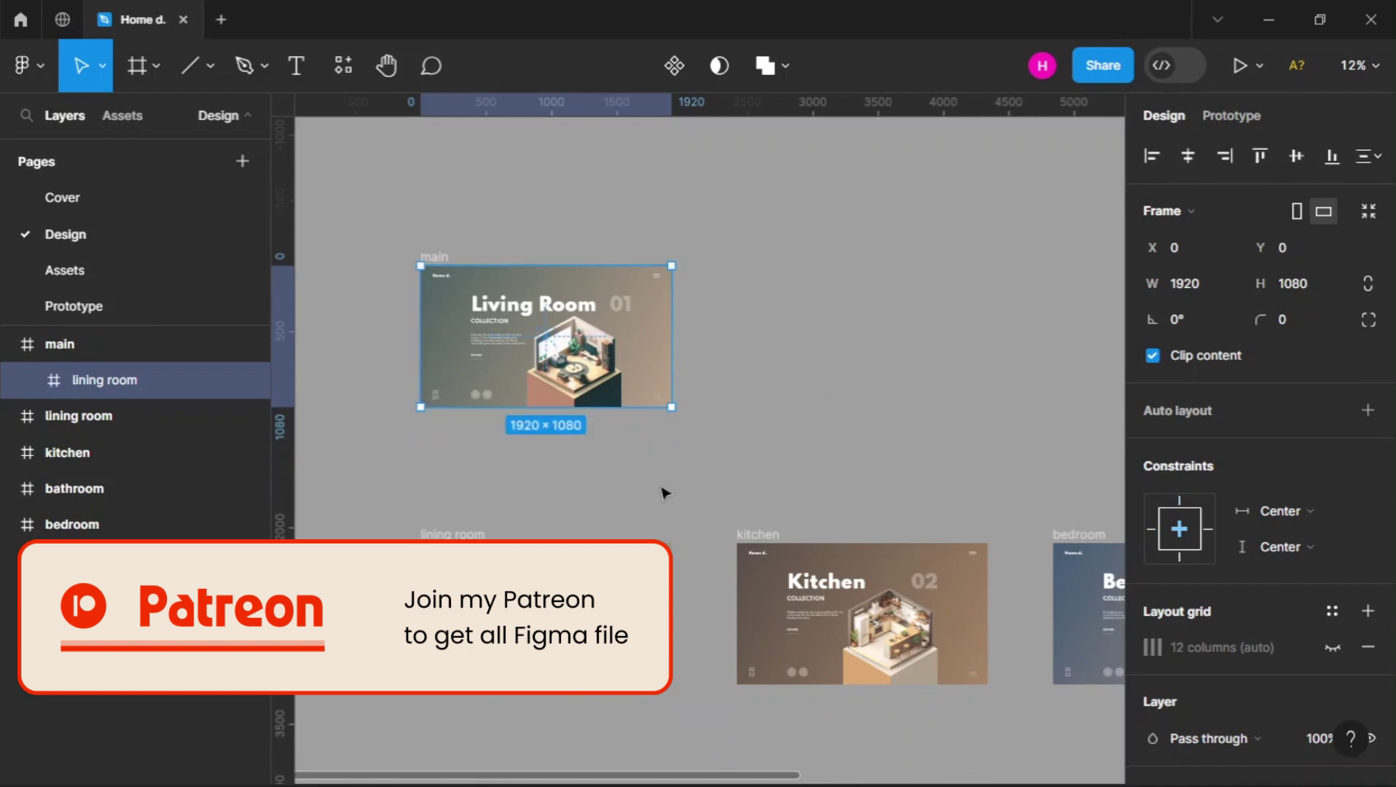
Duplicate the main frame and place the copy beside it, above the kitchen frame
left_click(461, 249)
left_click_drag(435, 265, 750, 267)
left_click(767, 232)
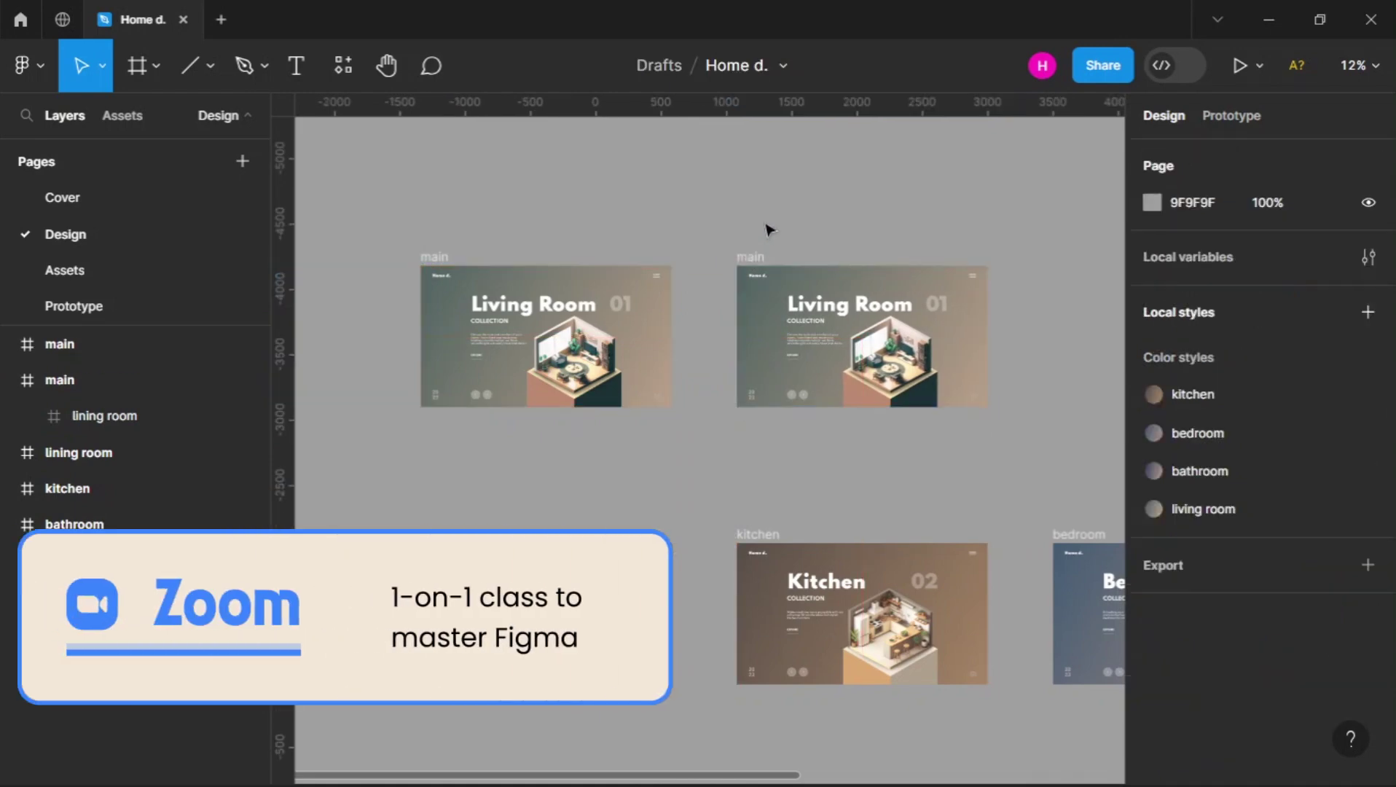
Shift every layer nested in the duplicated main frame's living room frame rightward until all lie outside, leaving only the gradient background
left_click(745, 270)
key("Return")
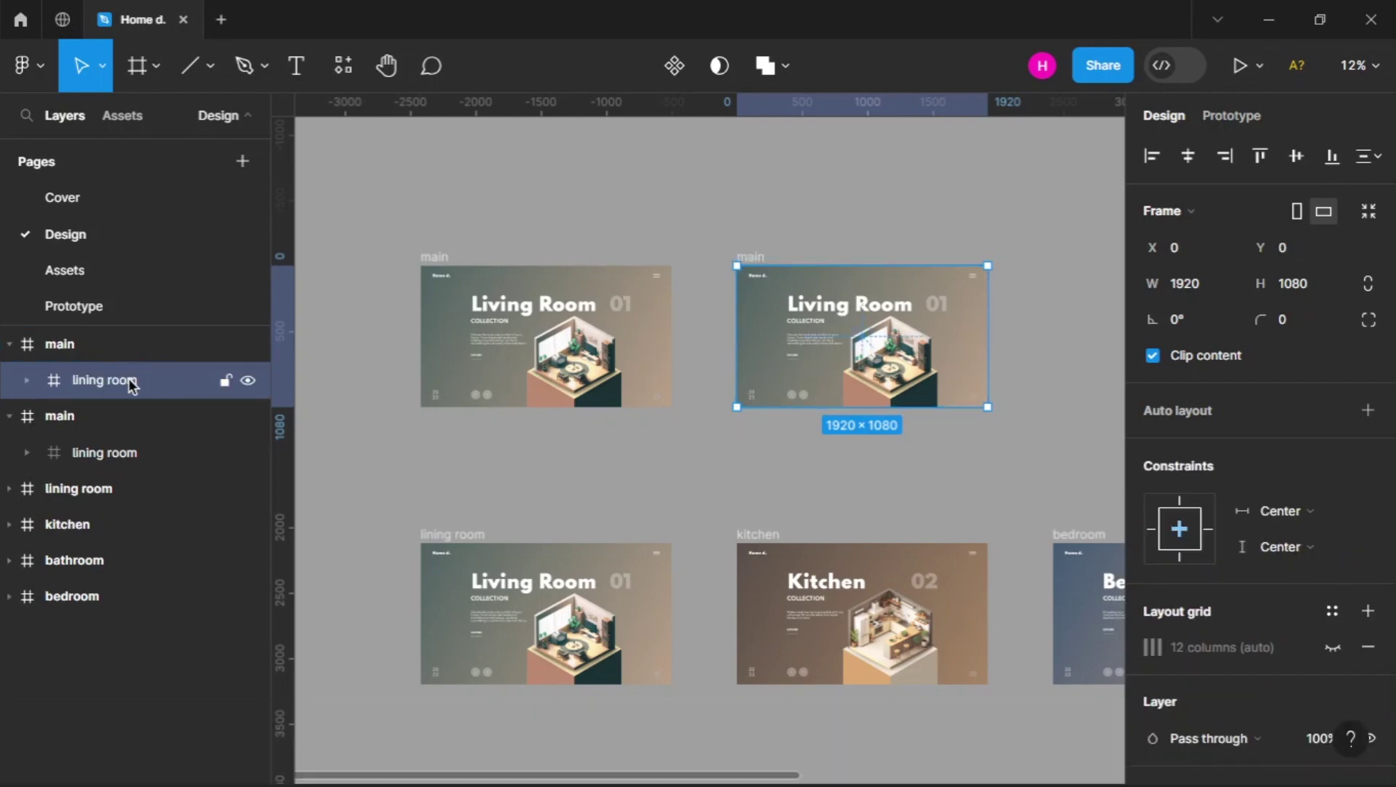
key("Return")
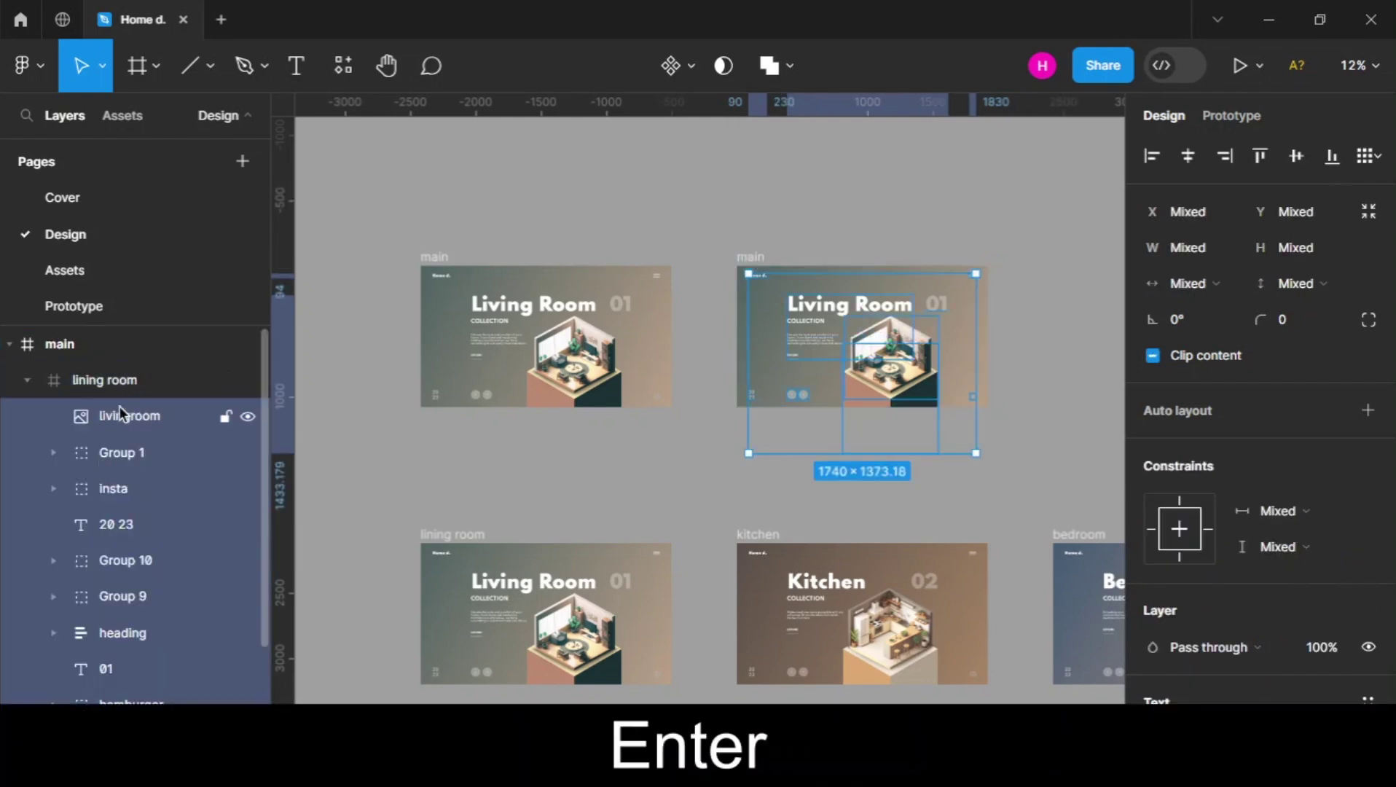
scroll(915, 295, "up", 3)
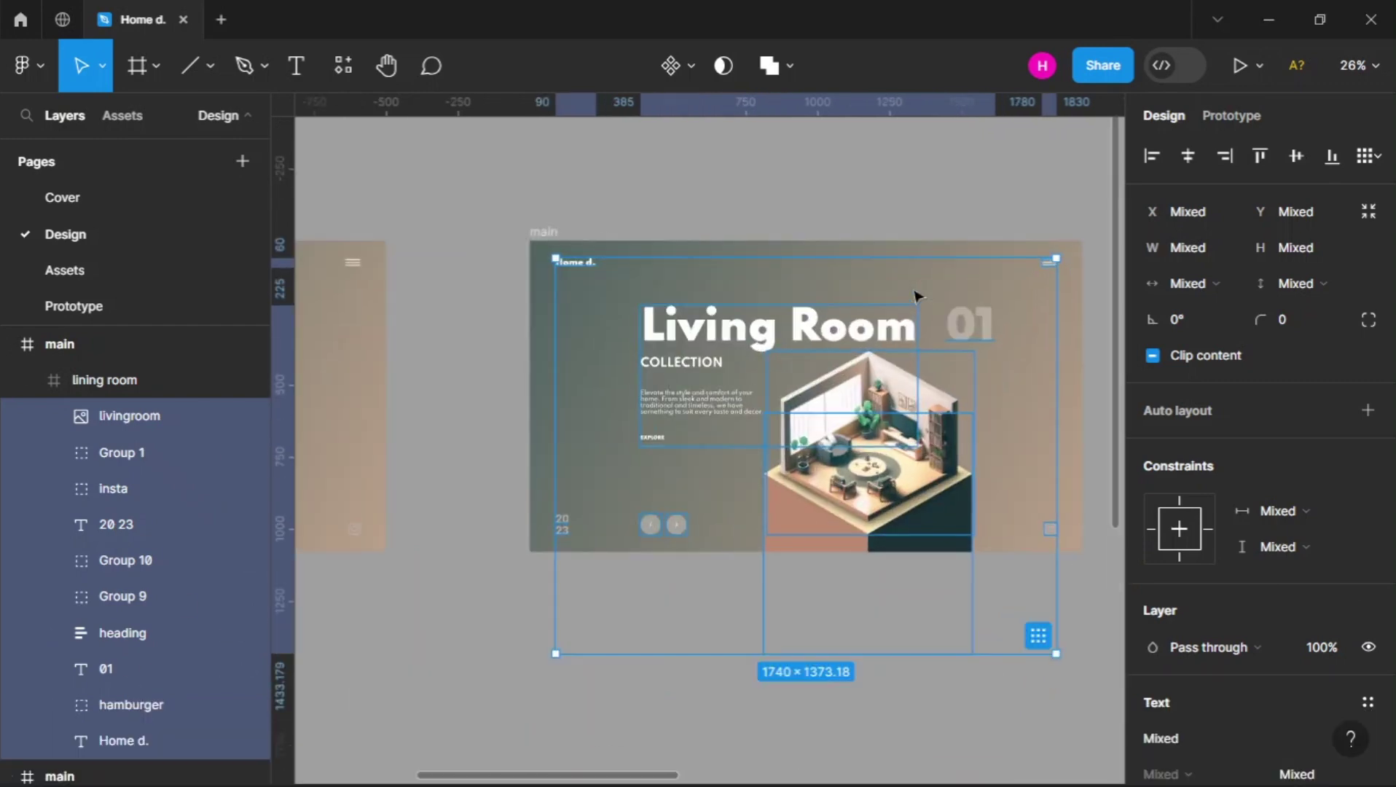
key("shift+Right")
key("shift+Right")
key("shift+Right")
key("shift+Right")
key("shift+Right")
key("shift+Right")
key("shift+Right")
key("shift+Right")
key("shift+Right")
key("shift+Right")
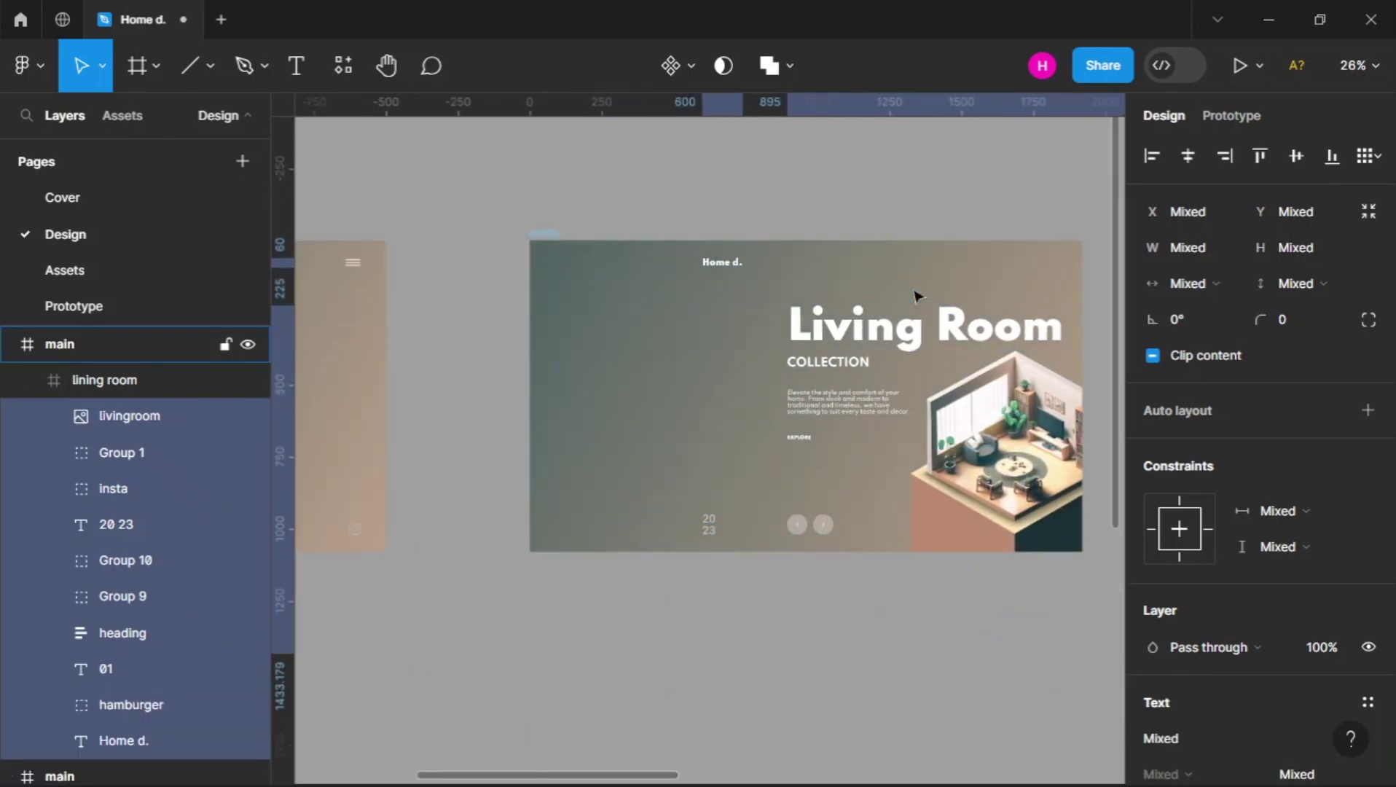
key("shift+Right")
key("shift+Right")
key("shift+Right")
key("shift+Right")
key("shift+Right")
key("shift+Right")
key("shift+Right")
key("shift+Right")
key("shift+Right")
key("shift+Right")
key("shift+Right")
key("shift+Right")
key("shift+Right")
key("shift+Right")
key("shift+Right")
key("shift+Right")
key("shift+Right")
key("shift+Right")
key("shift+Right")
key("shift+Right")
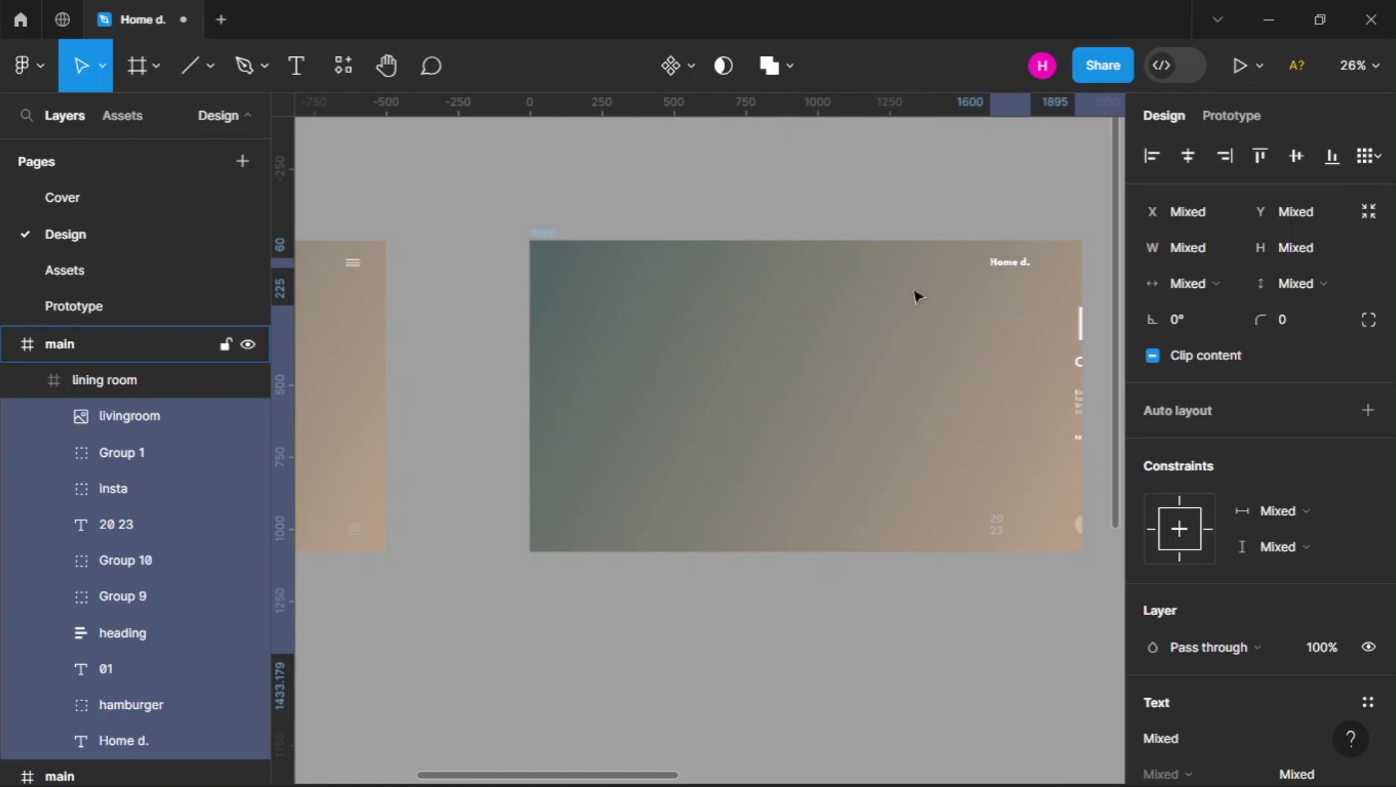
key("shift+Right")
key("shift+Right")
key("shift+Right")
key("shift+Right")
key("shift+Right")
key("shift+Right")
key("shift+Right")
key("shift+Right")
key("shift+Right")
key("shift+Right")
key("shift+Right")
key("shift+Right")
key("shift+Right")
key("shift+Right")
key("shift+Right")
key("shift+Right")
key("shift+Right")
key("shift+Right")
key("shift+Right")
key("shift+Right")
scroll(915, 294, "down", 3)
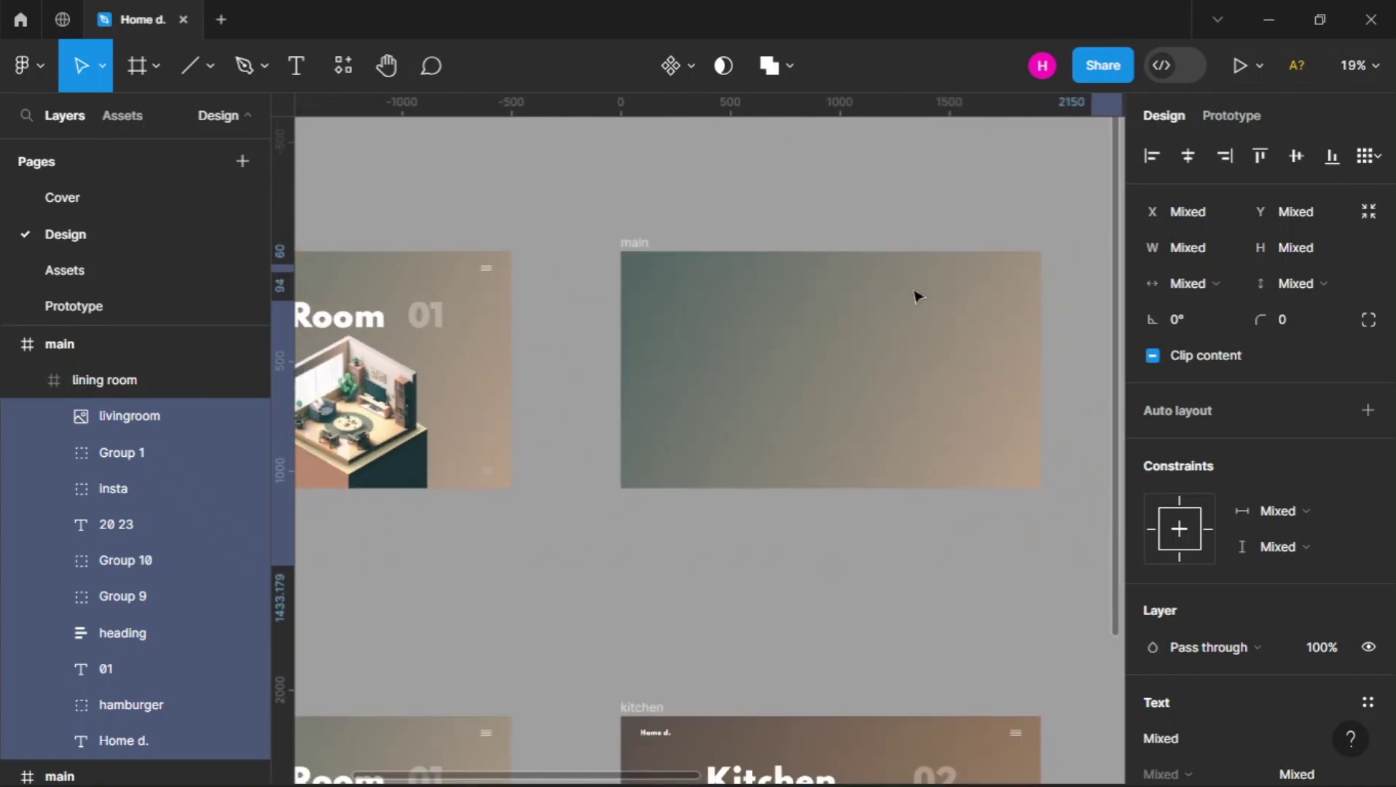
key("shift+Right")
key("shift+Right")
key("shift+Right")
key("shift+Right")
key("shift+Right")
key("shift+Right")
key("shift+Right")
key("shift+Right")
key("shift+Right")
key("shift+Right")
key("shift+Right")
key("shift+Right")
key("shift+Right")
key("shift+Right")
key("shift+Right")
key("shift+Right")
key("shift+Right")
key("shift+Right")
key("shift+Right")
key("shift+Right")
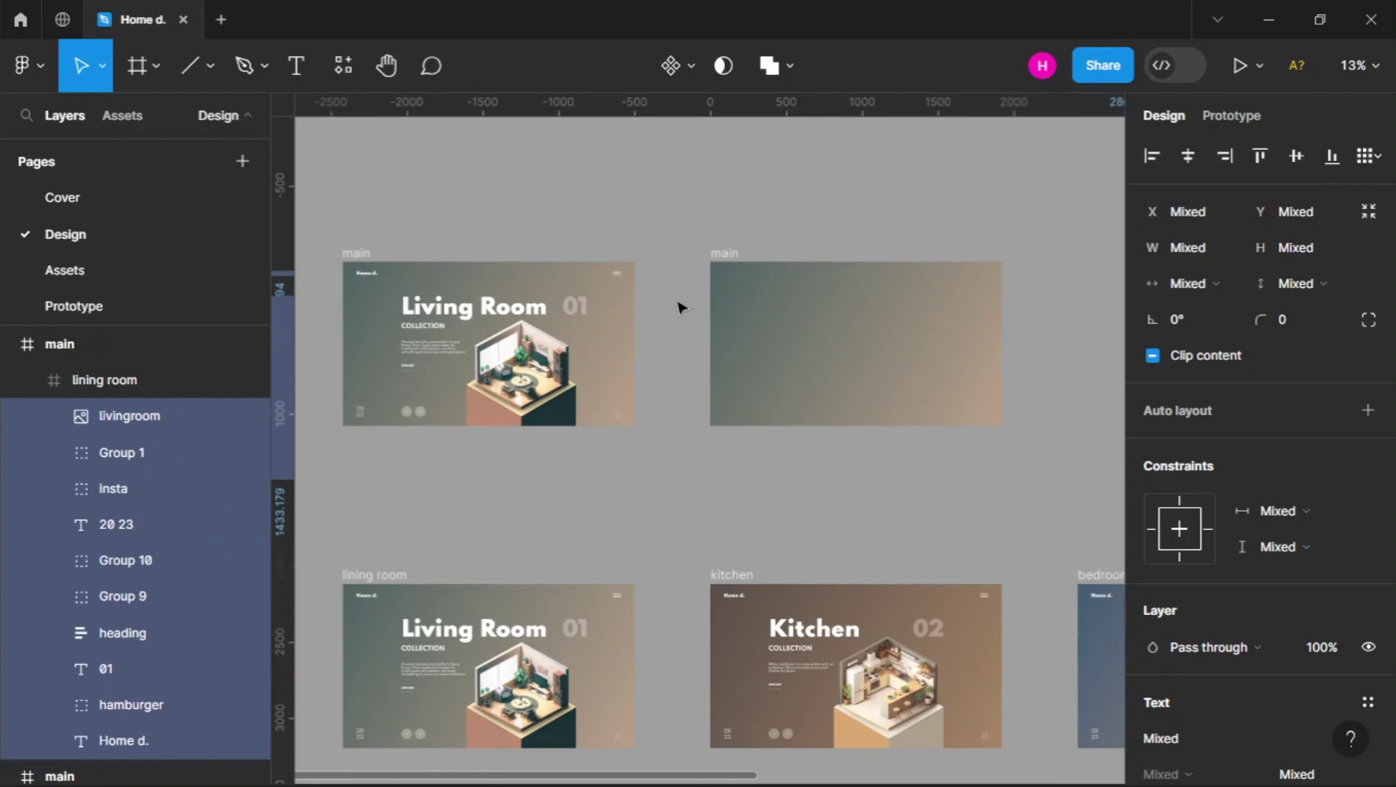
left_click(679, 305)
scroll(403, 228, "up", 1)
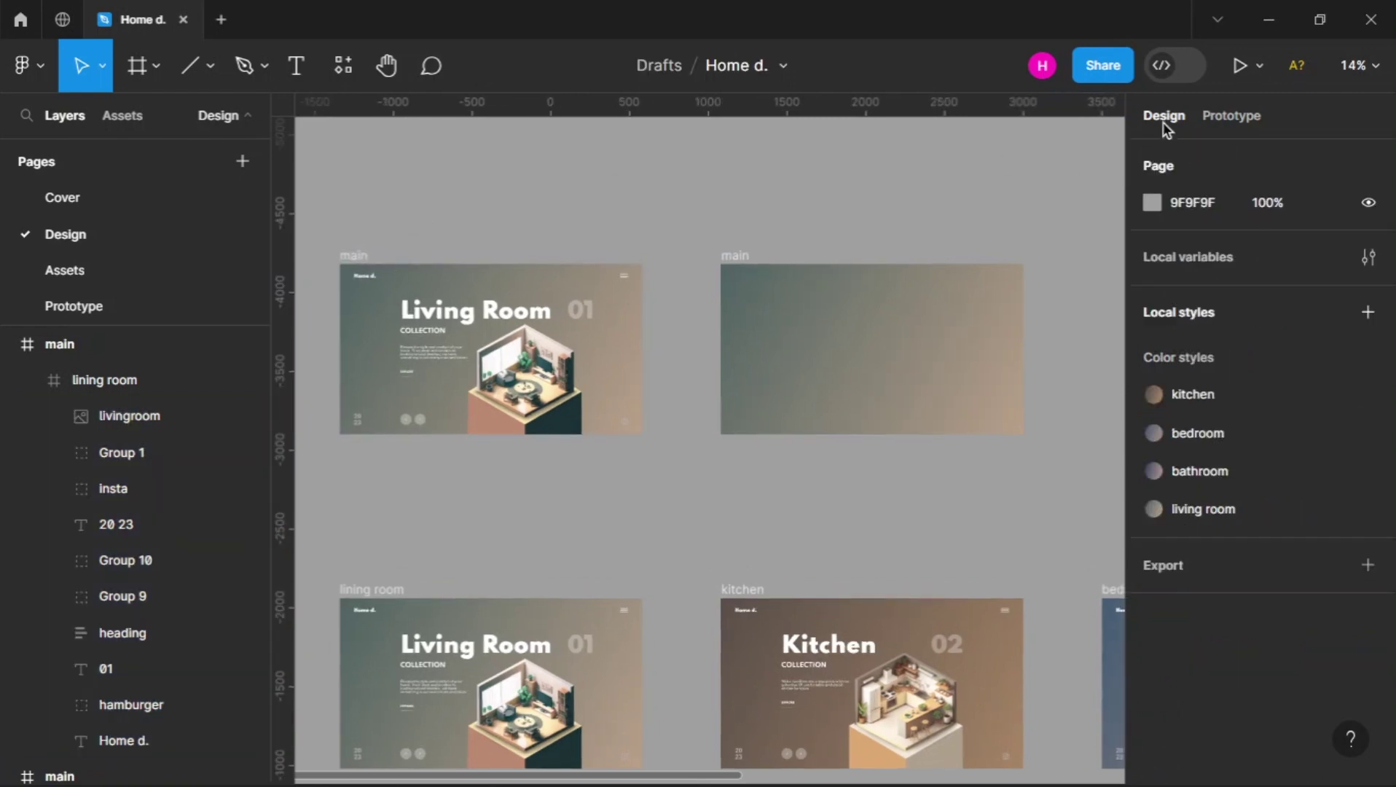
Link the next-arrow button in the first main frame to the gradient-only main frame with an on-click Navigate to interaction
left_click(1231, 116)
left_click(363, 260)
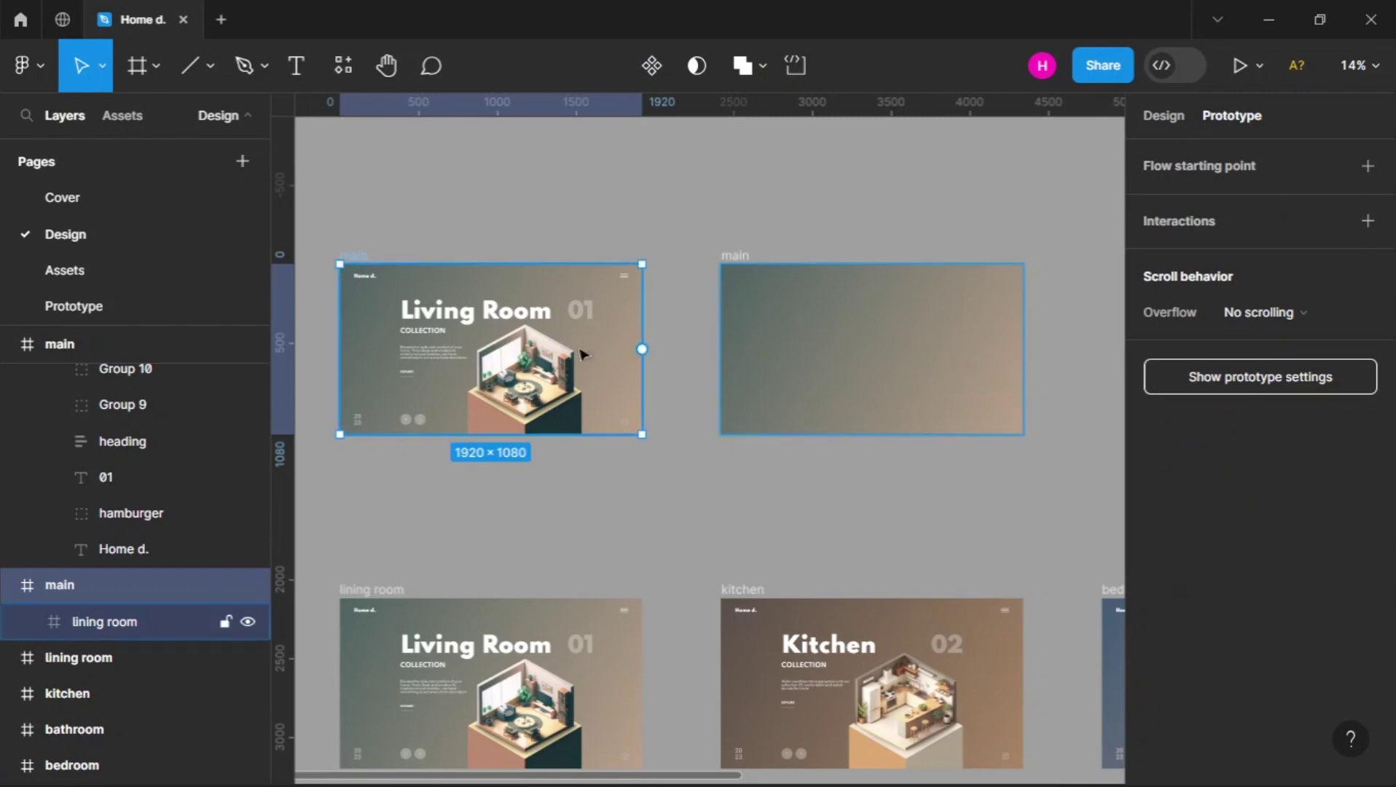
scroll(420, 430, "up", 5)
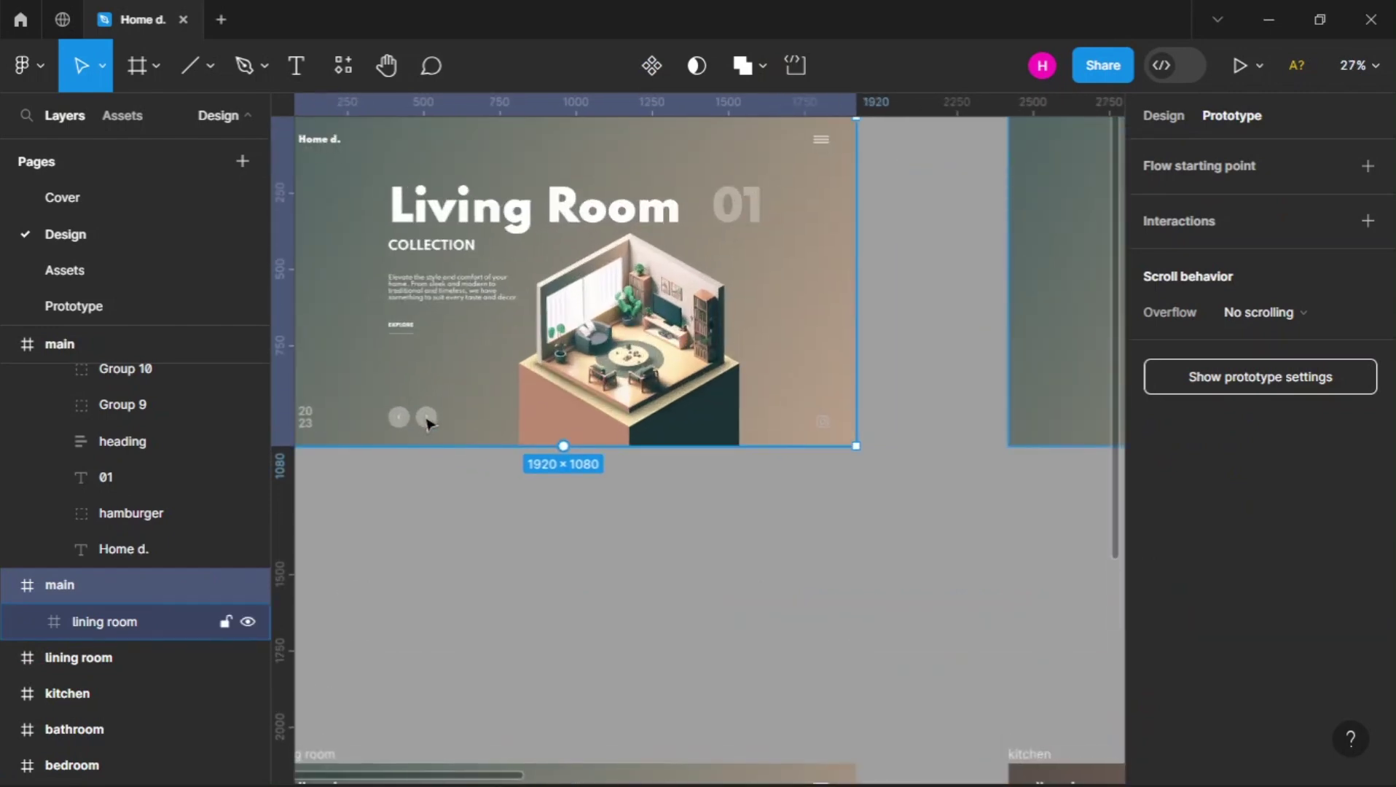
left_click(429, 422)
left_click_drag(436, 417, 1013, 277)
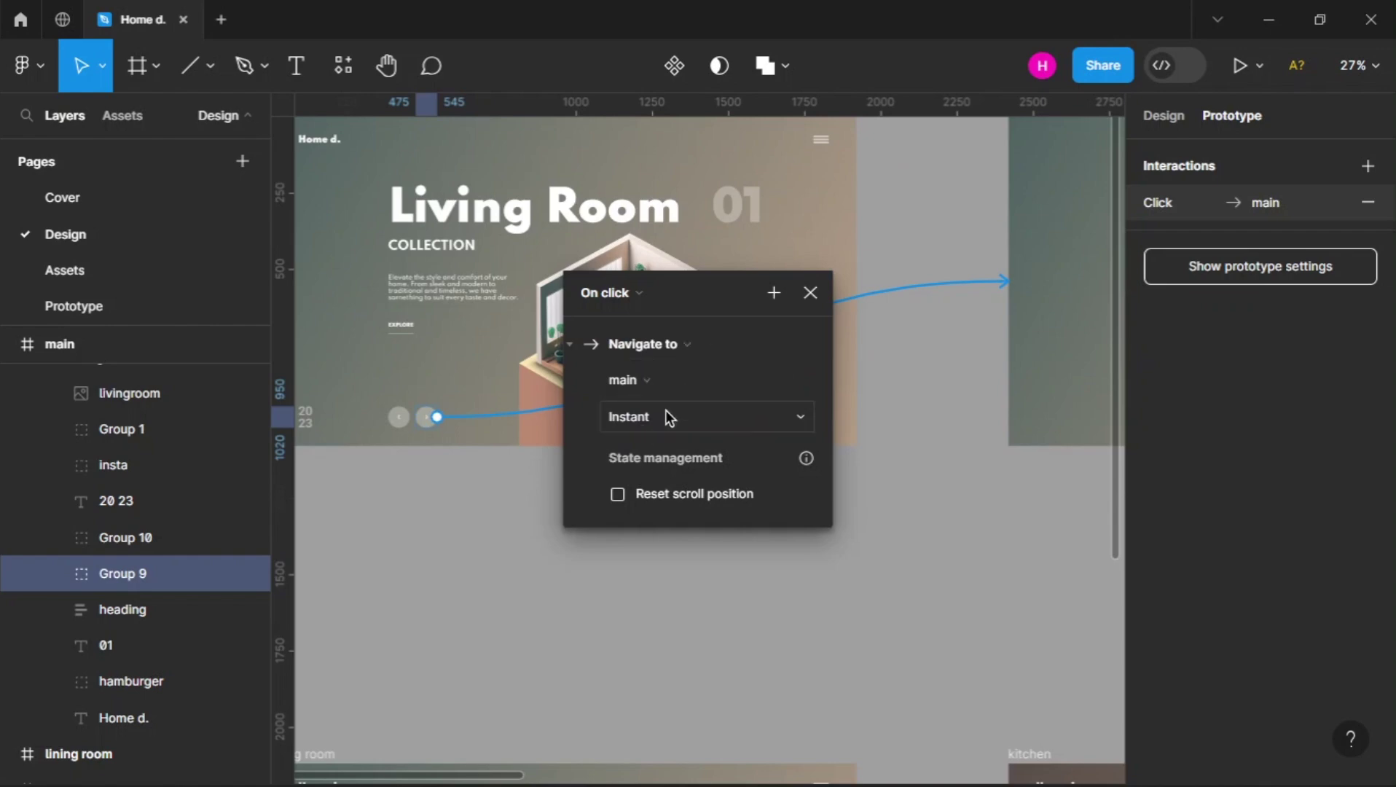
Set the next-arrow interaction's animation to Smart animate with Gentle easing and a duration of 1500 ms
left_click(733, 415)
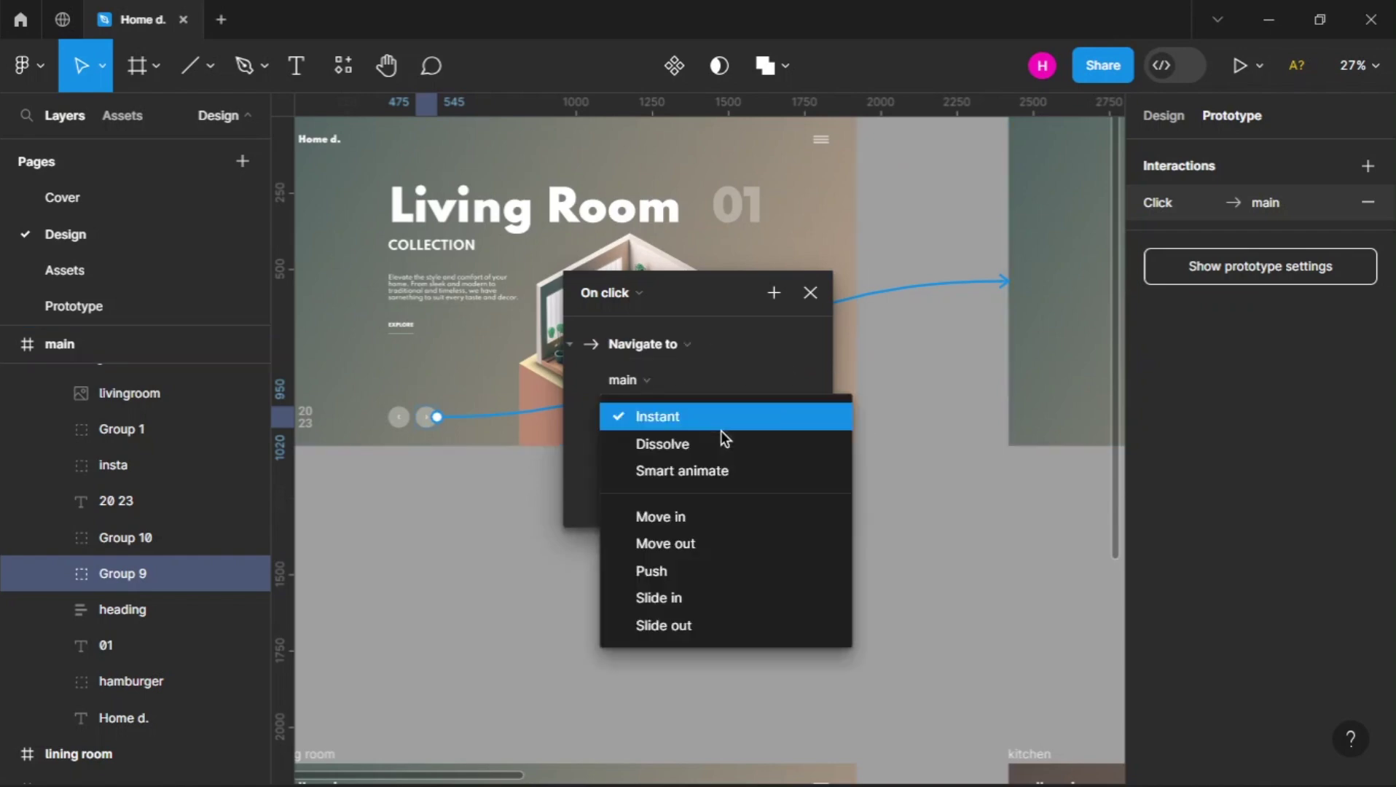
left_click(690, 473)
left_click(669, 465)
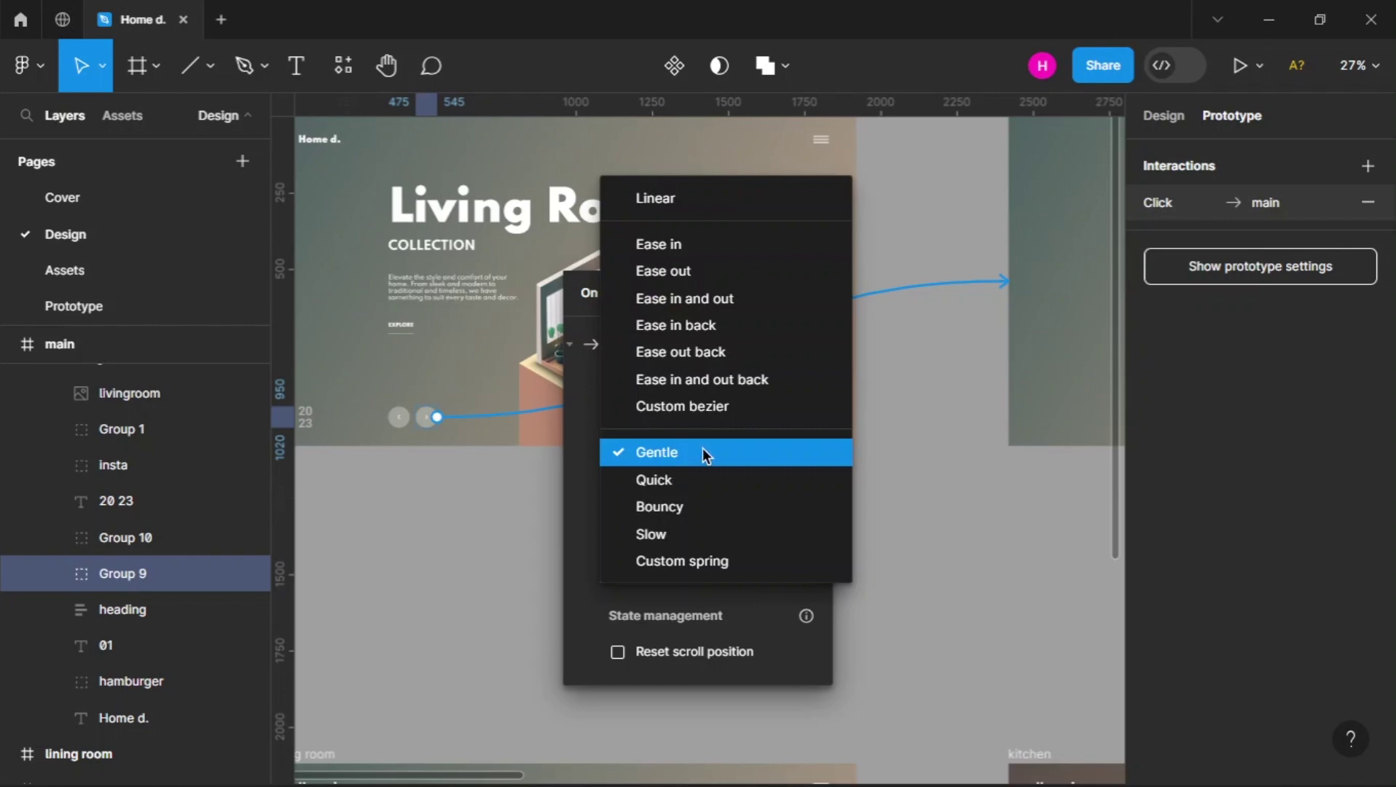
left_click(675, 463)
left_click(743, 465)
type("1500")
key("Return")
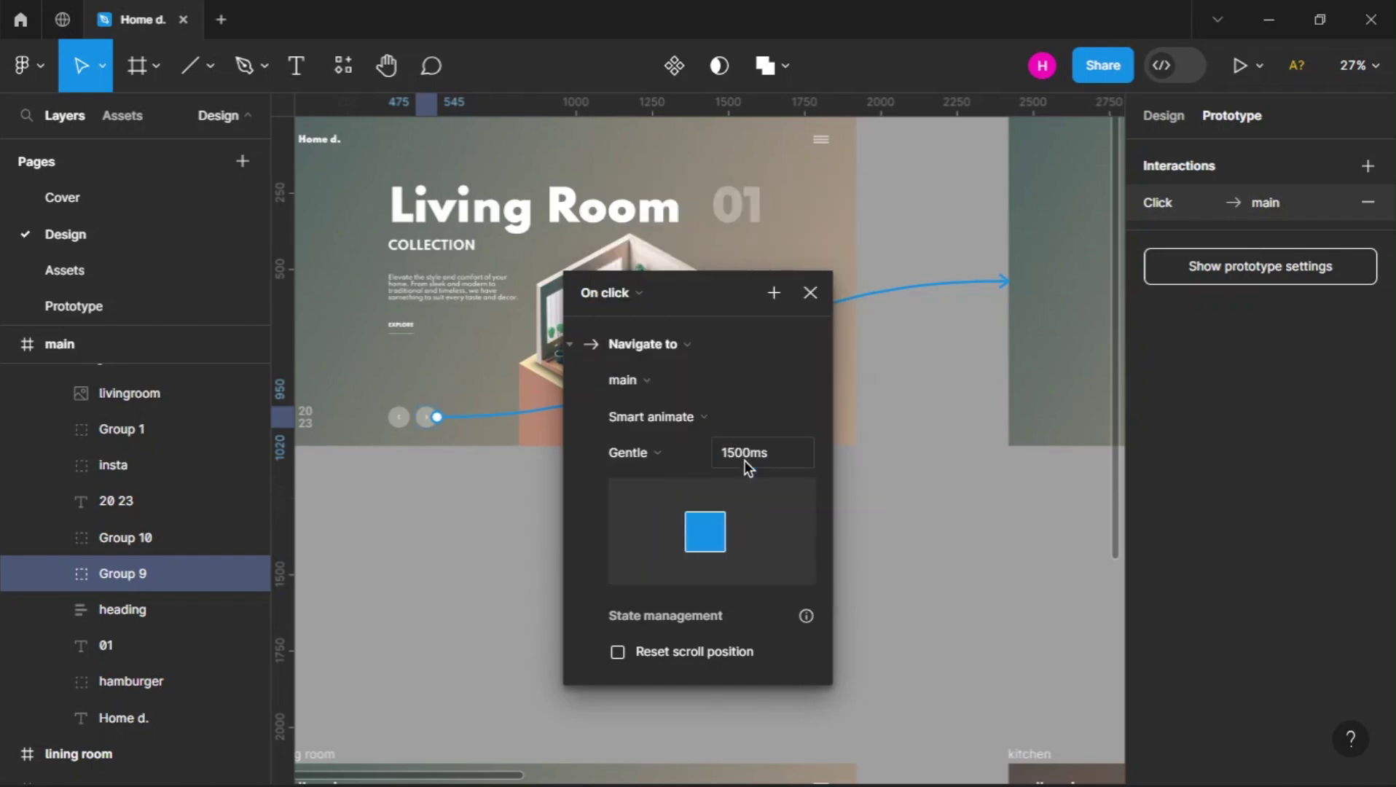
left_click(811, 292)
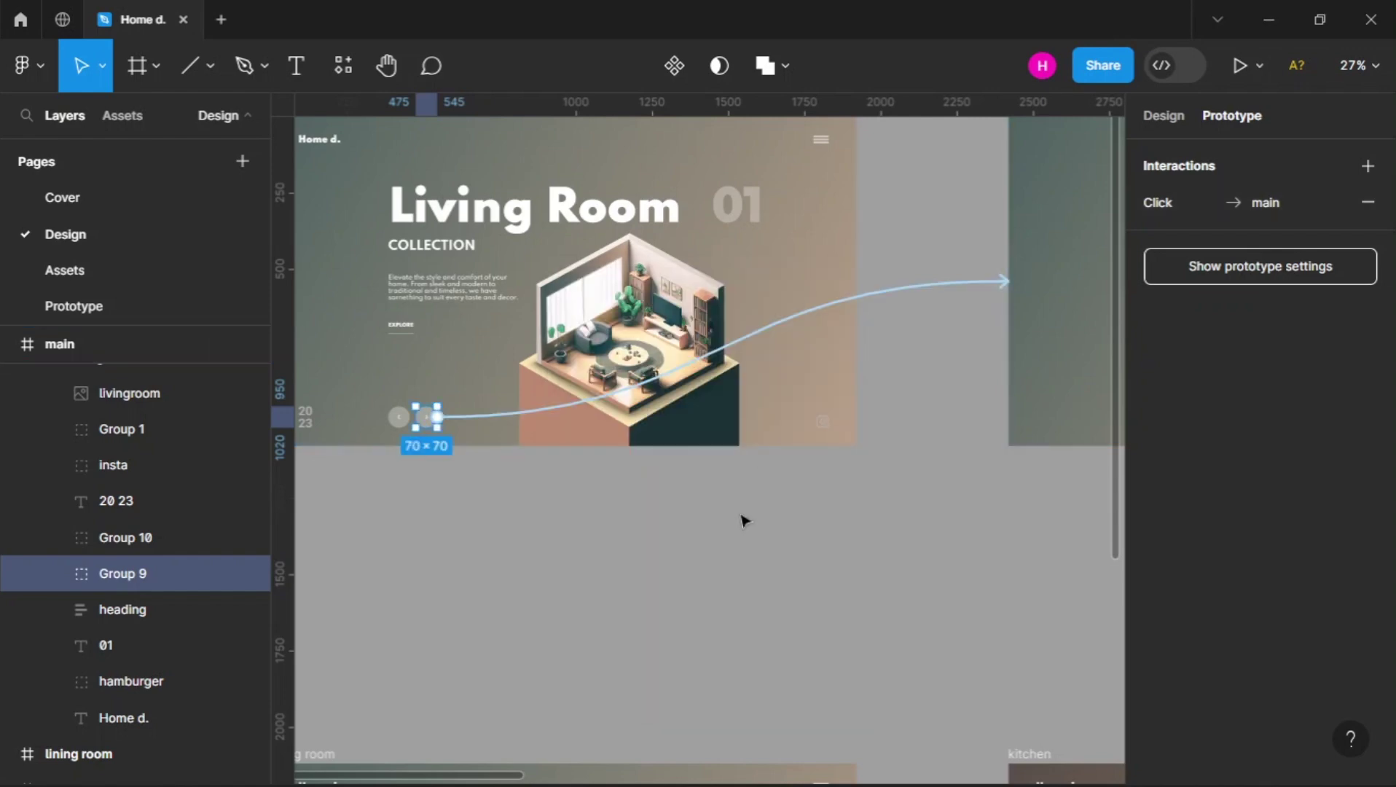
Open the Flow 1 preview, enlarge it and fit it to the frame's aspect ratio
scroll(743, 520, "down", 3)
scroll(740, 520, "down", 1)
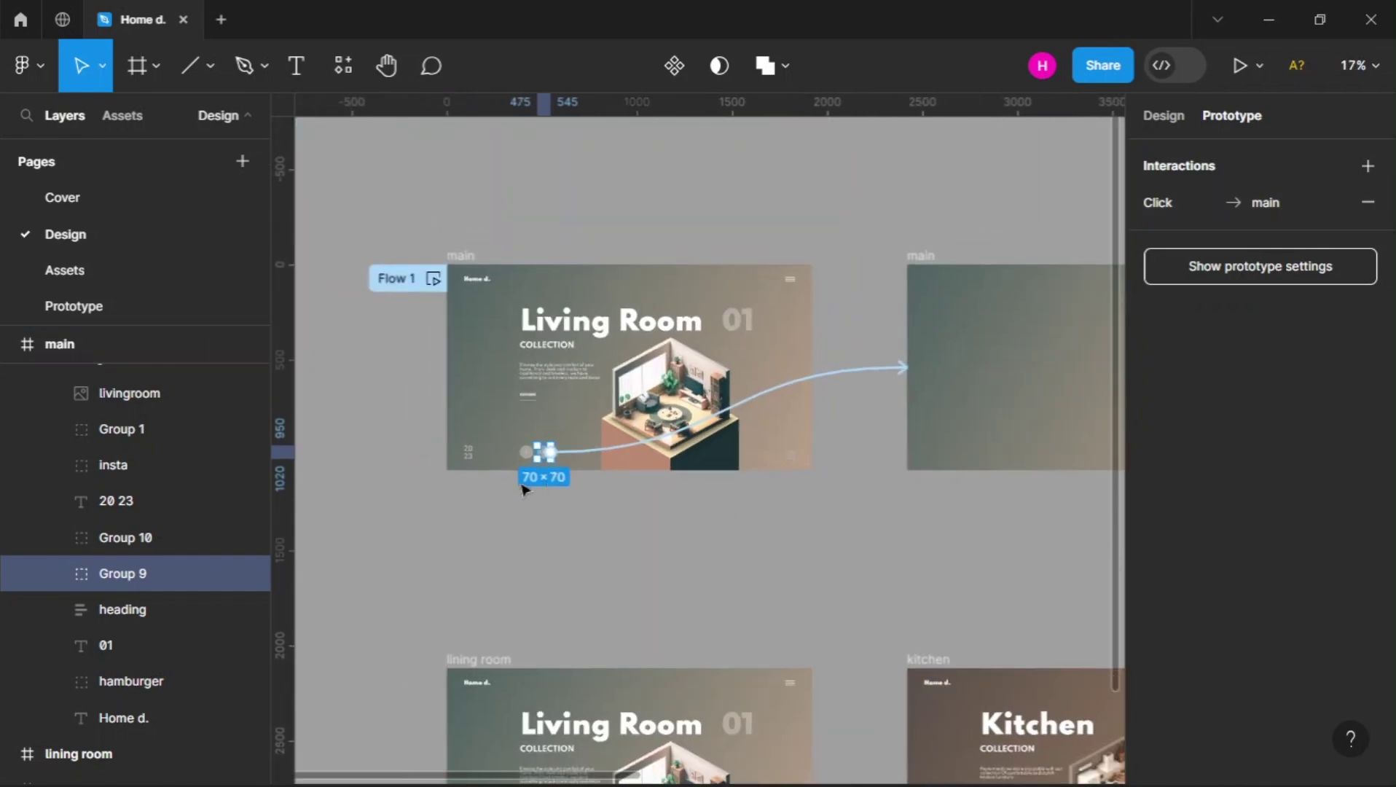
left_click(467, 517)
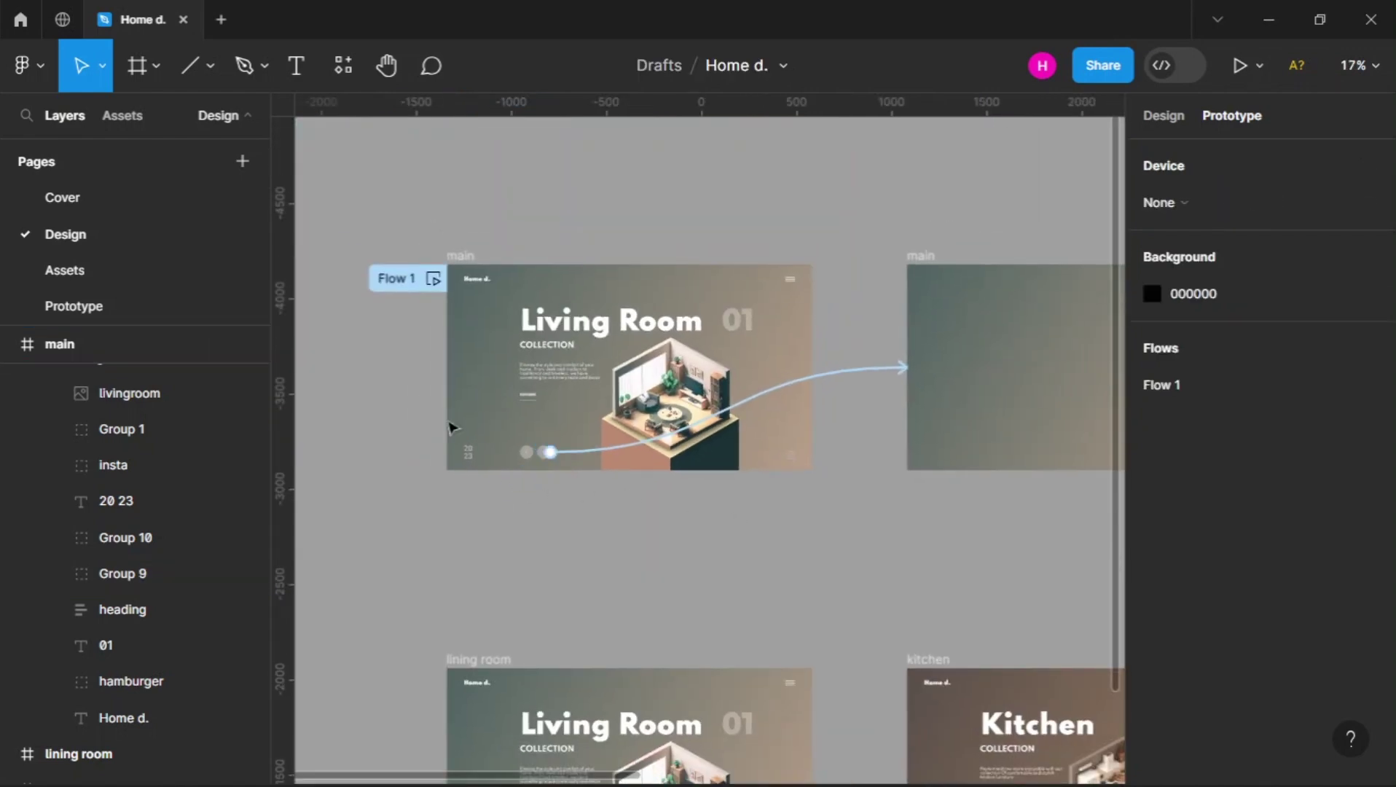
left_click(433, 278)
left_click_drag(636, 363, 1128, 674)
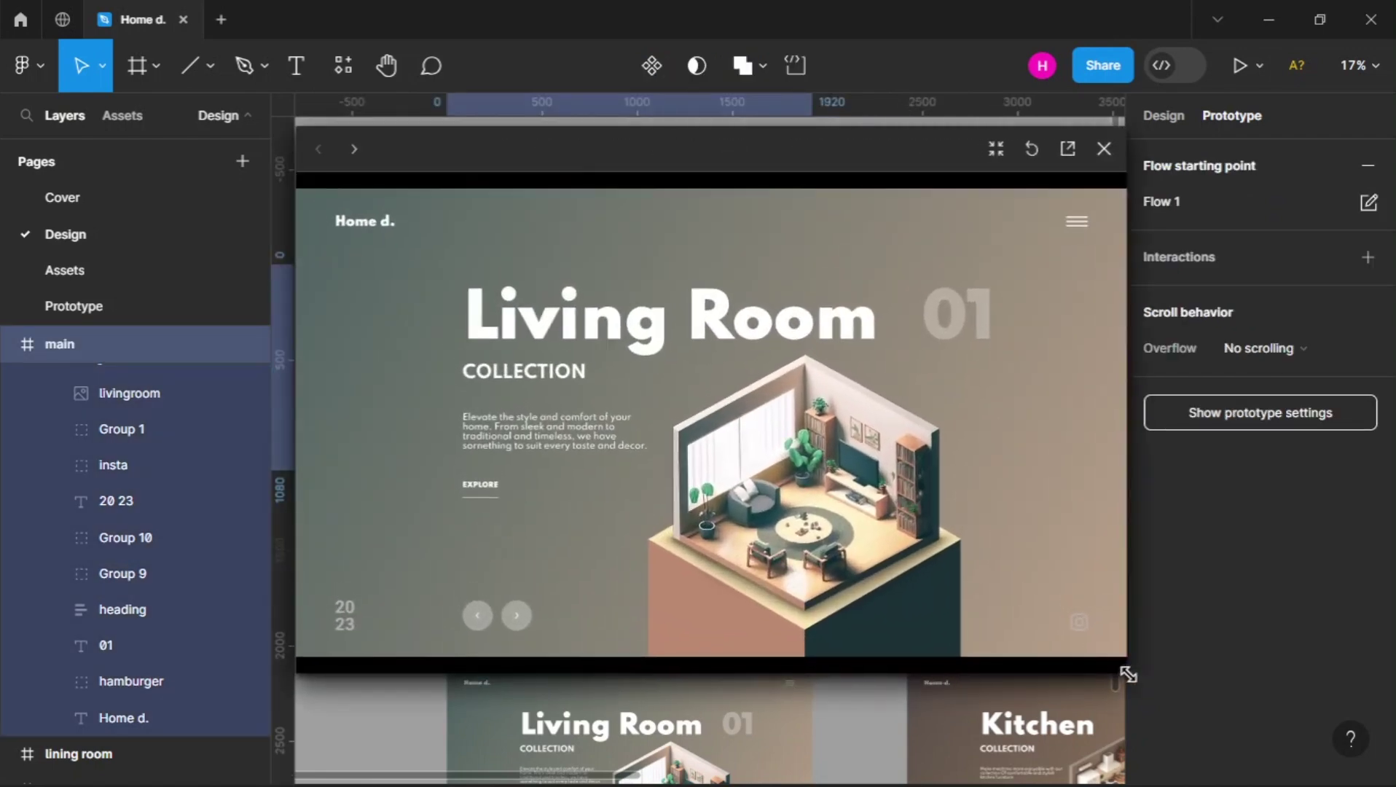
left_click(1006, 155)
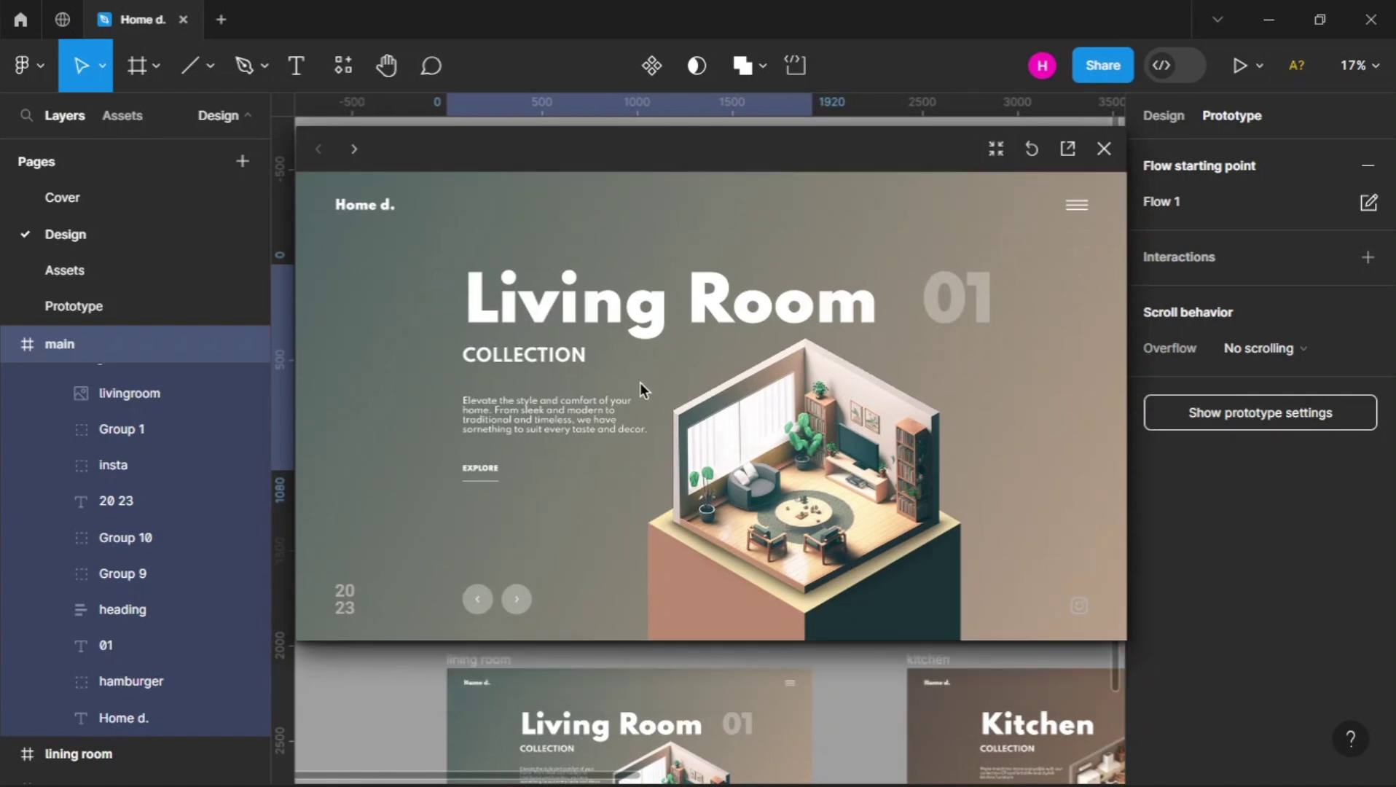
Play the living room slide's next-arrow transition twice in the preview, restart the prototype and close the preview
left_click(518, 600)
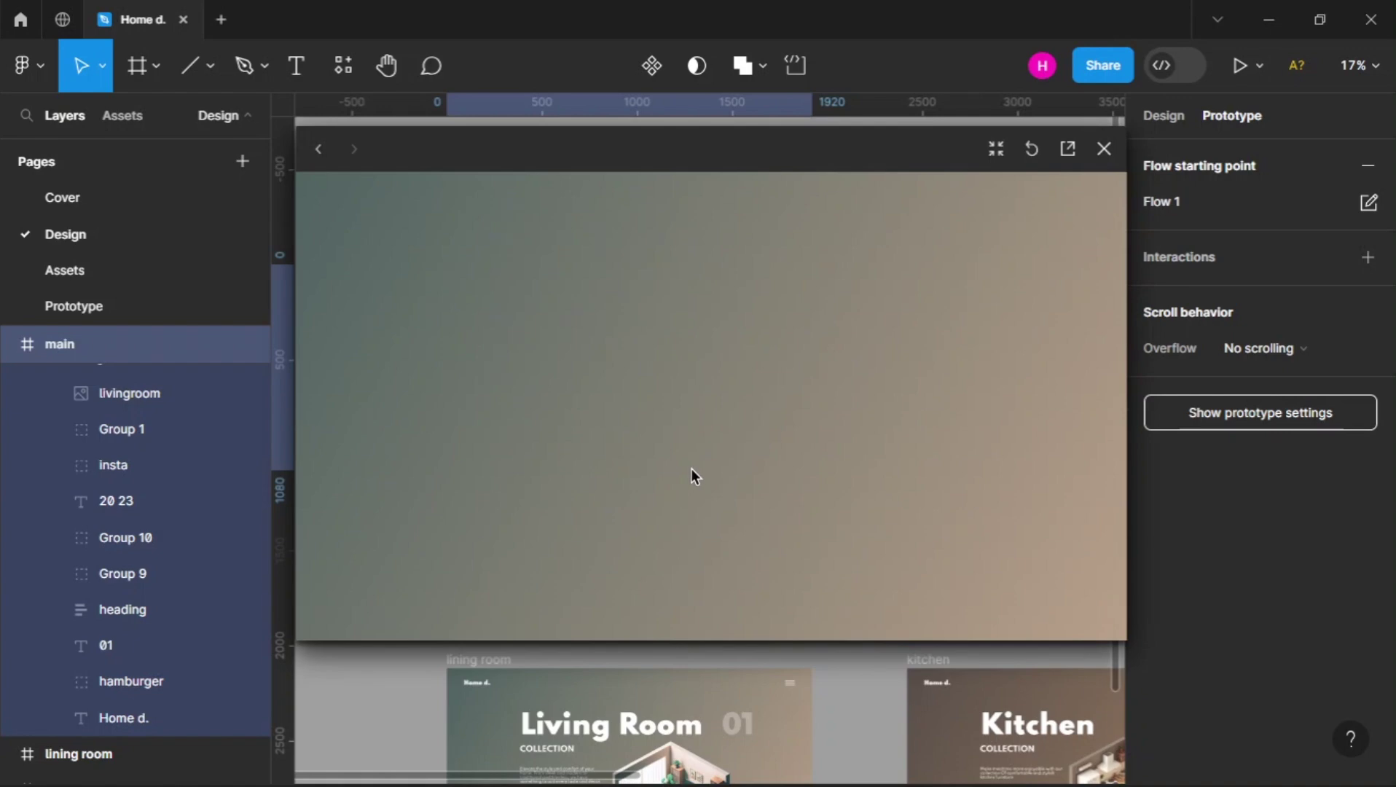
key("r")
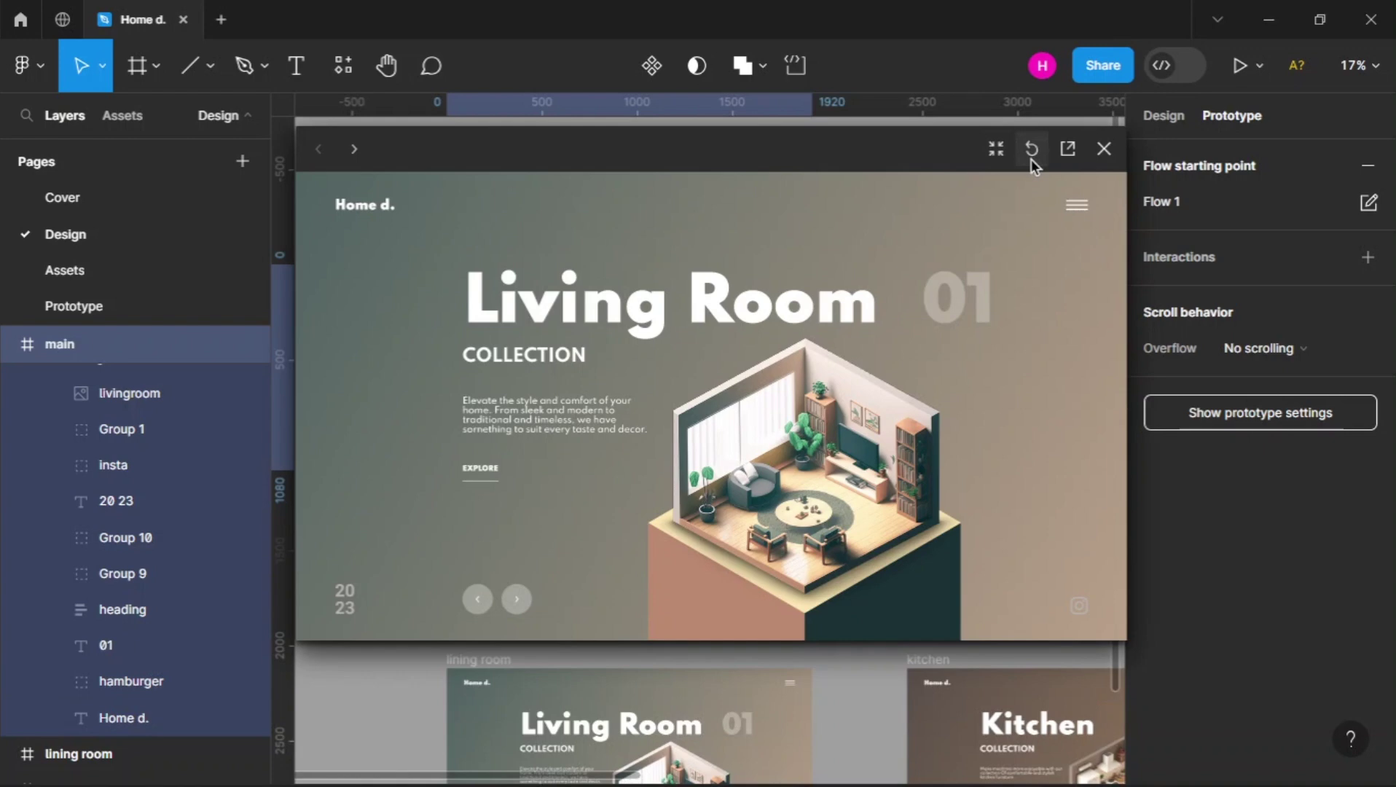
left_click(529, 604)
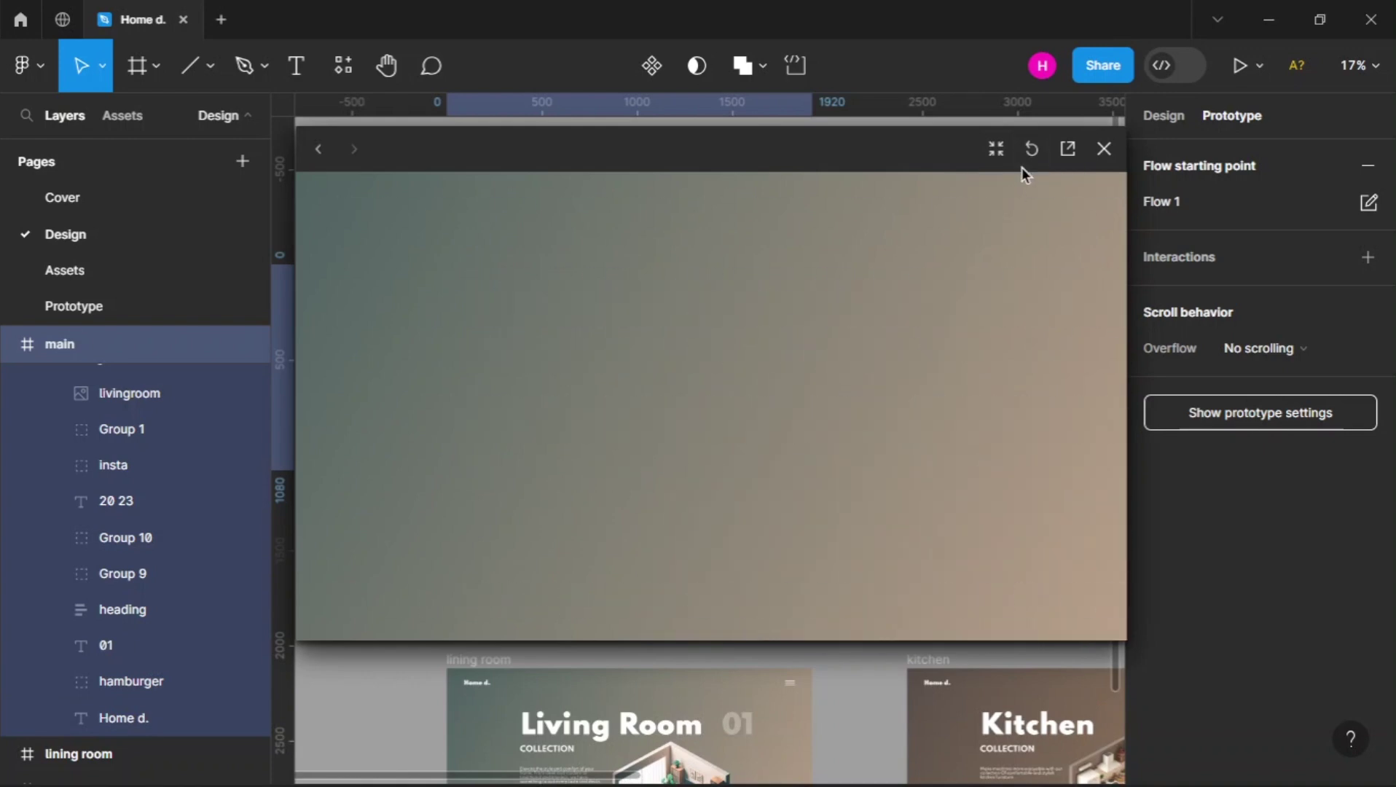
left_click(1030, 150)
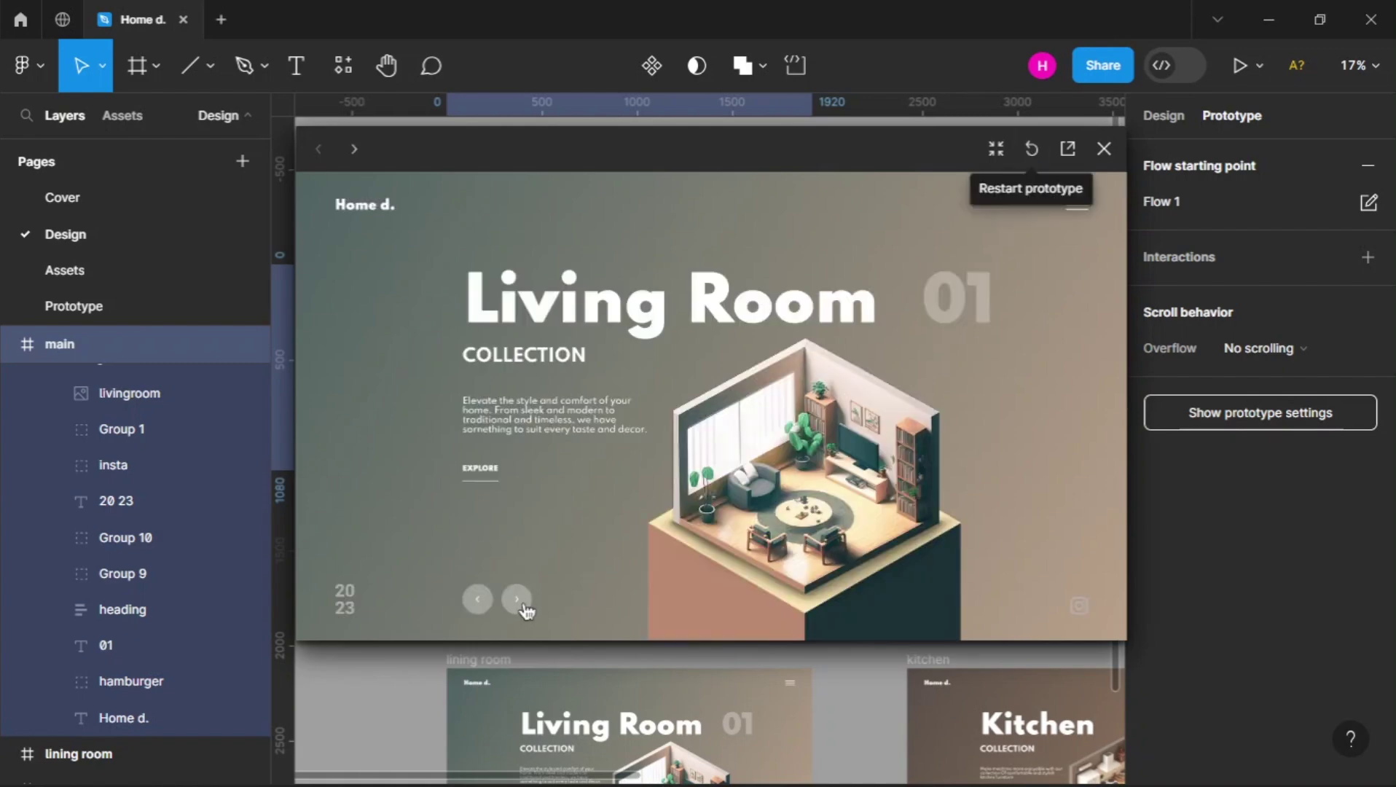
left_click(1103, 148)
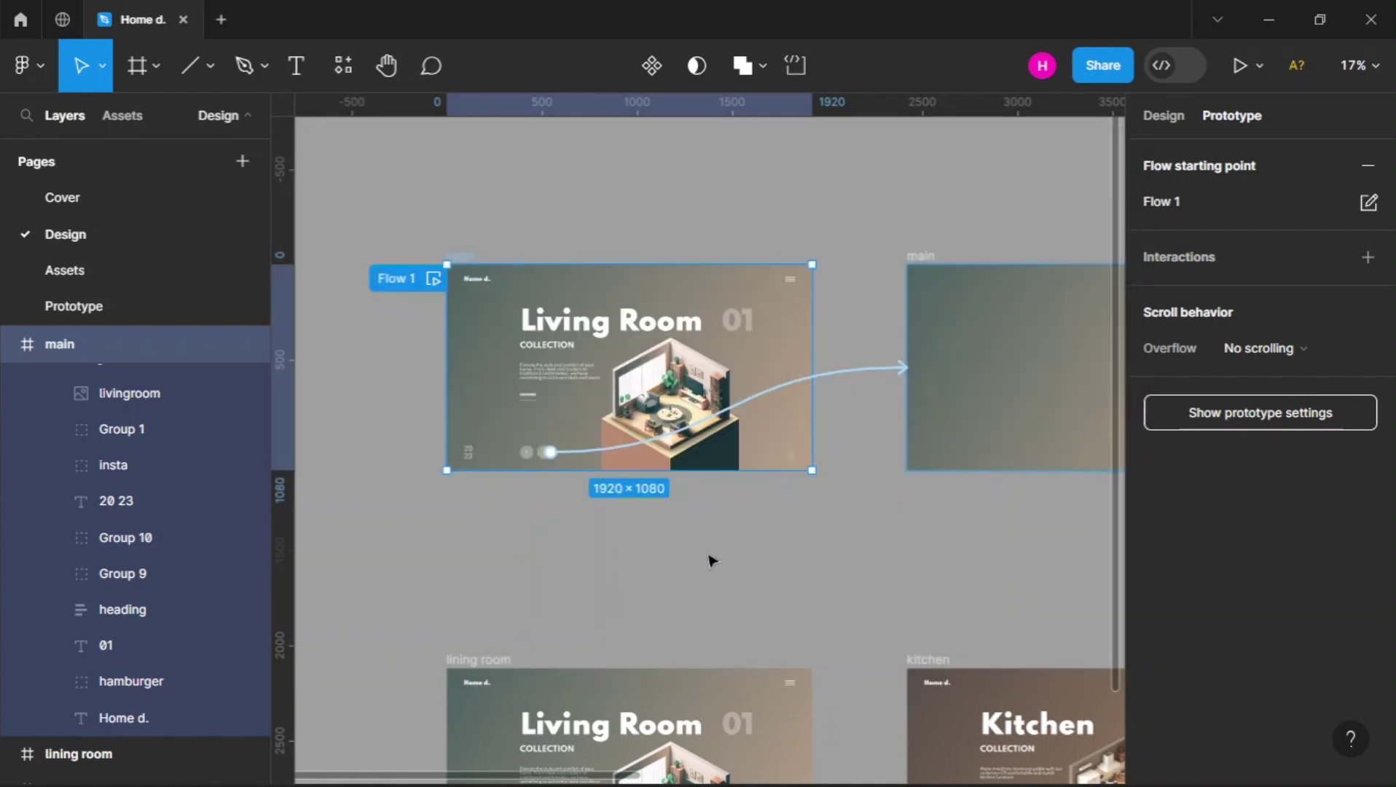
Switch to the Prototype page and launch the Flow 2 preview from its living room frame
scroll(707, 563, "down", 3)
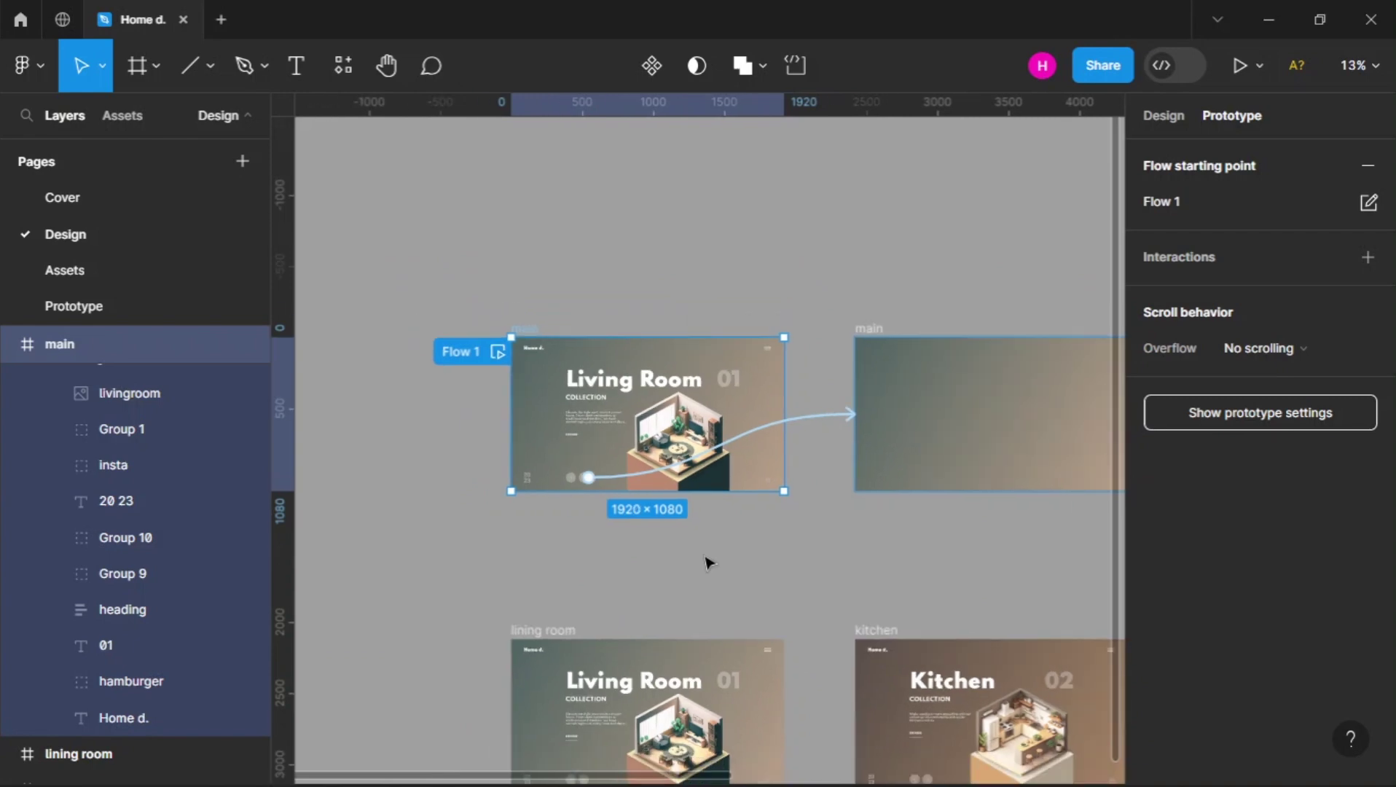
scroll(707, 562, "right", 5)
scroll(707, 563, "left", 3)
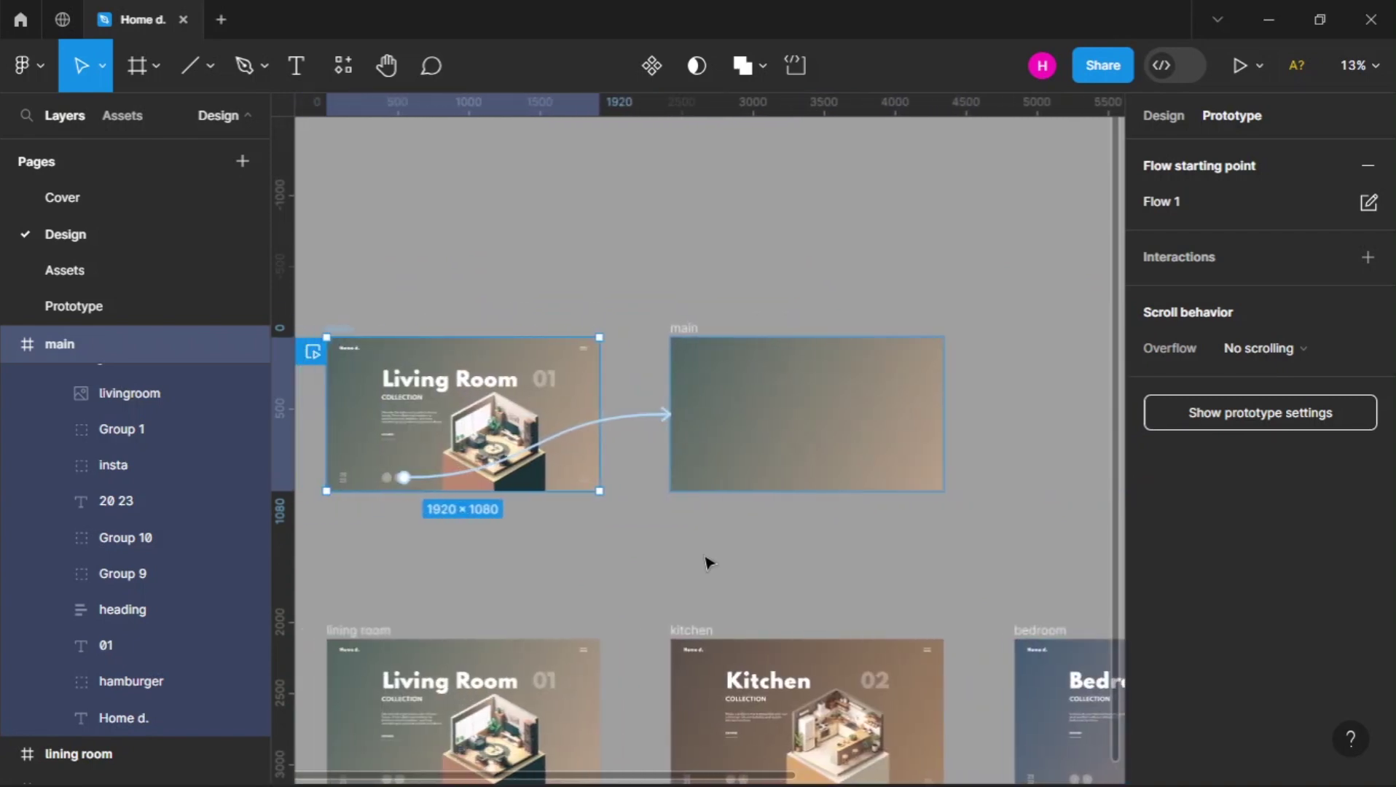
left_click(638, 574)
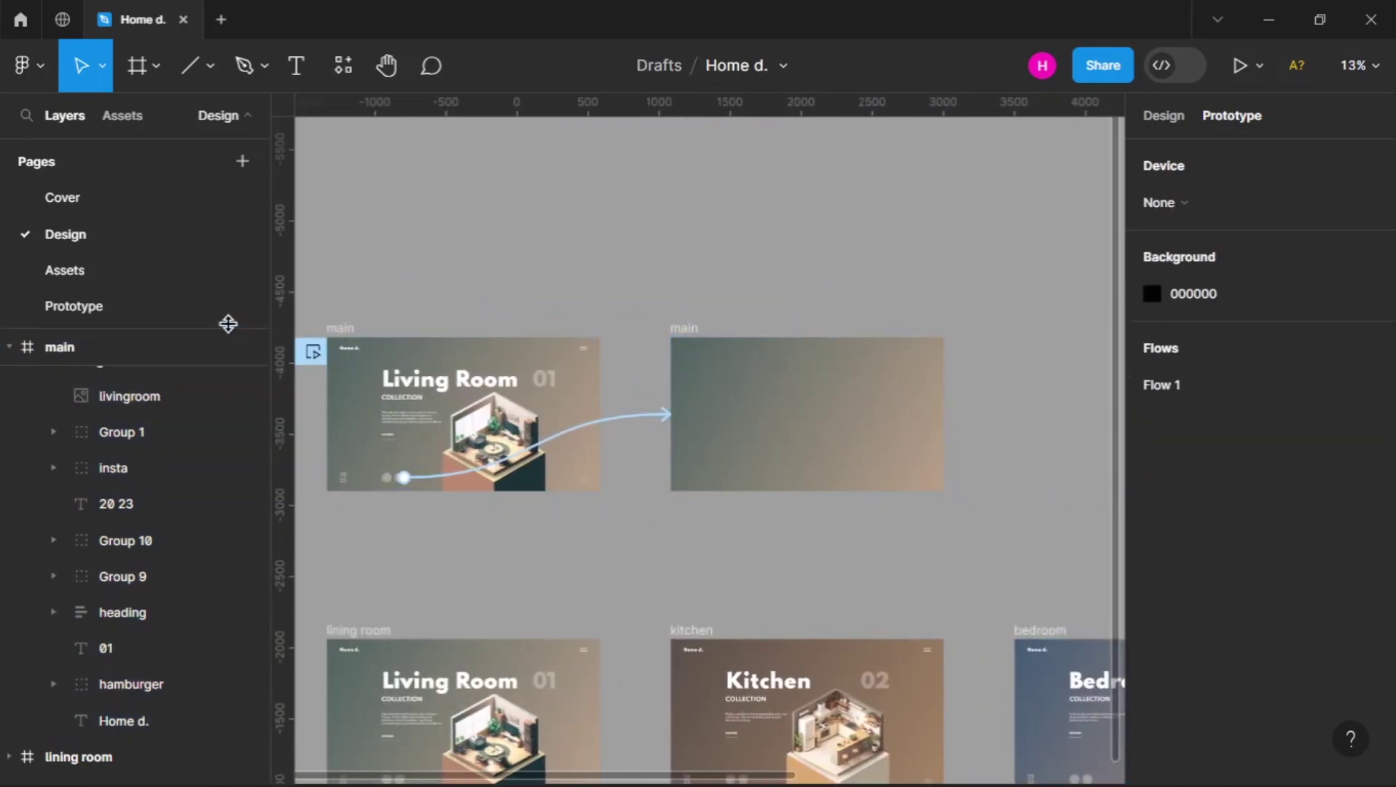
left_click(217, 312)
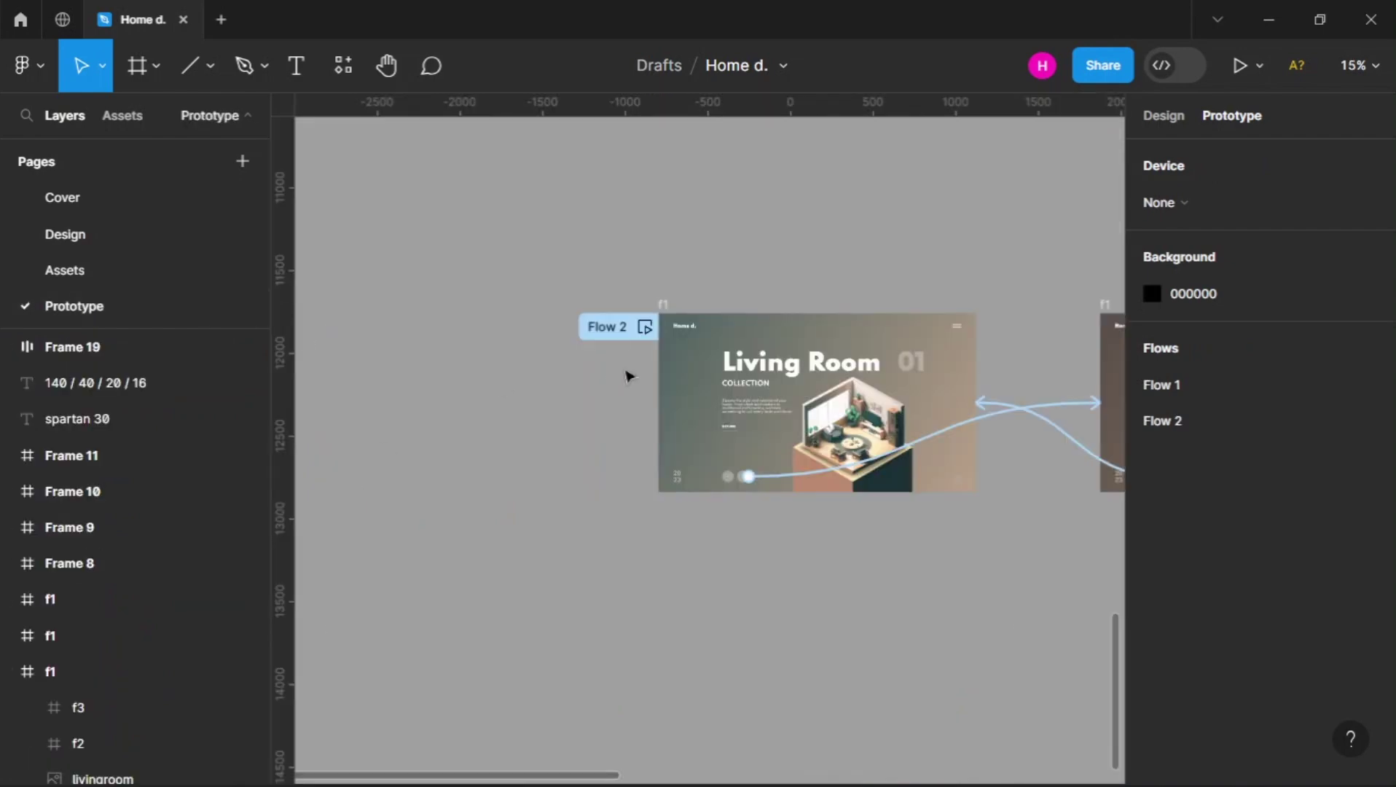
scroll(626, 372, "down", 3)
scroll(626, 372, "right", 4)
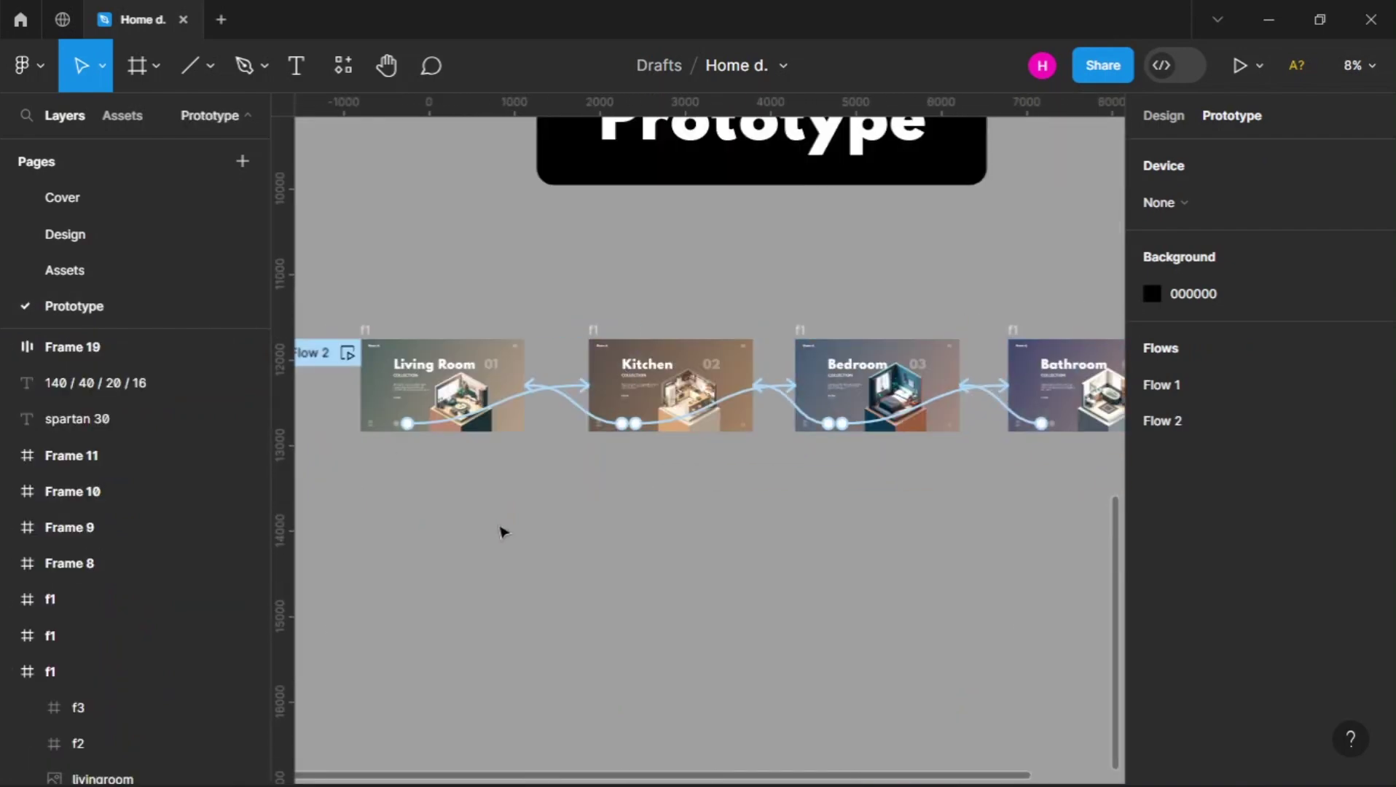
left_click(347, 354)
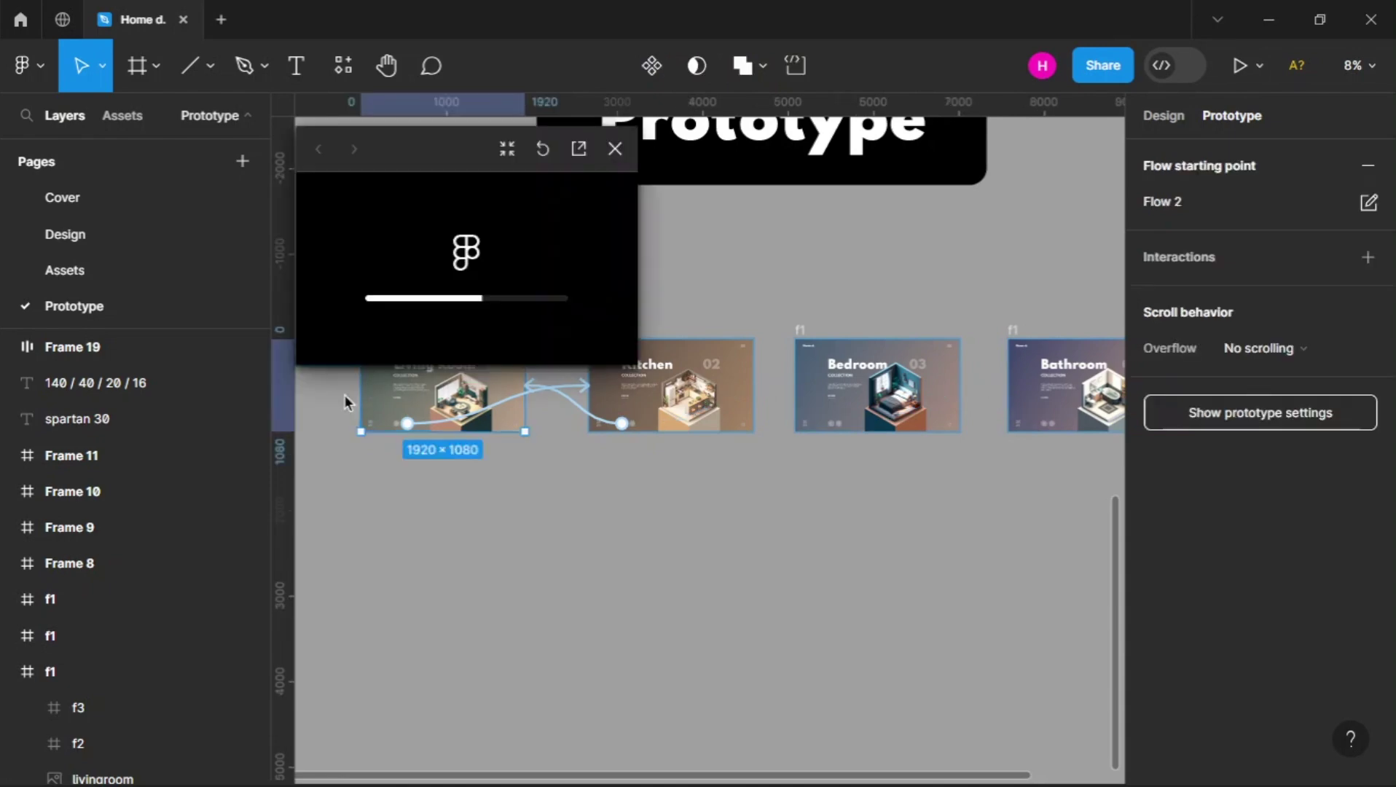
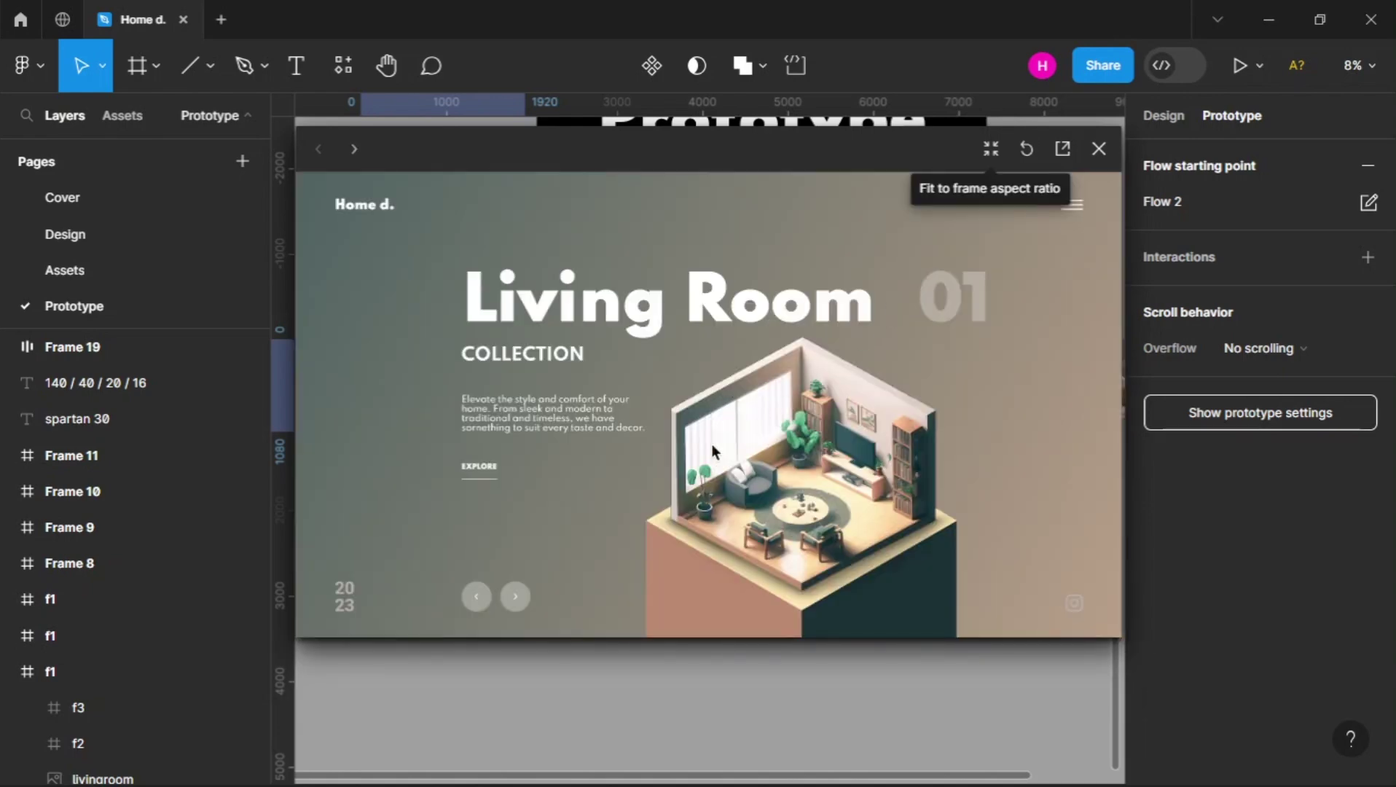
Play the finished slider between the living room and kitchen slides in both directions, then close the preview
left_click(519, 602)
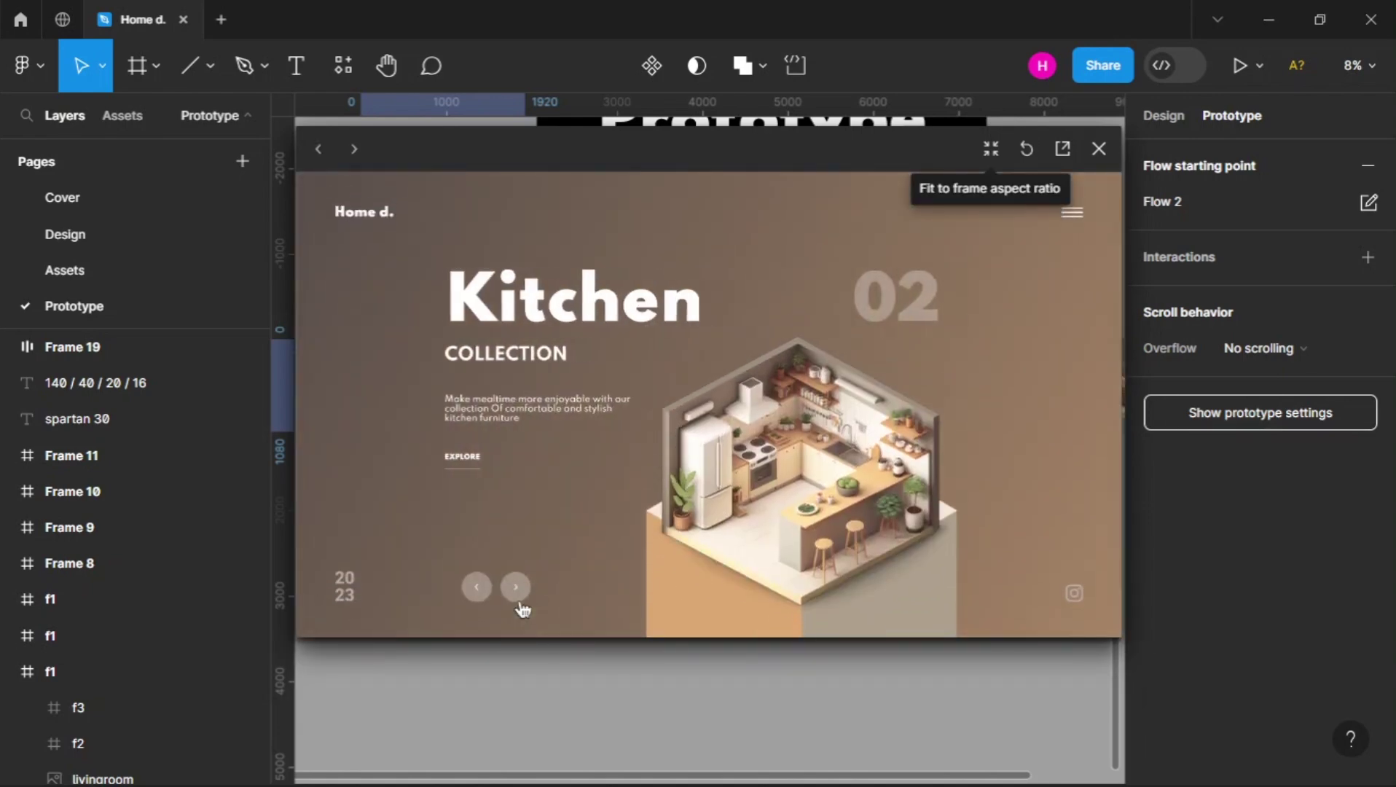
left_click(473, 606)
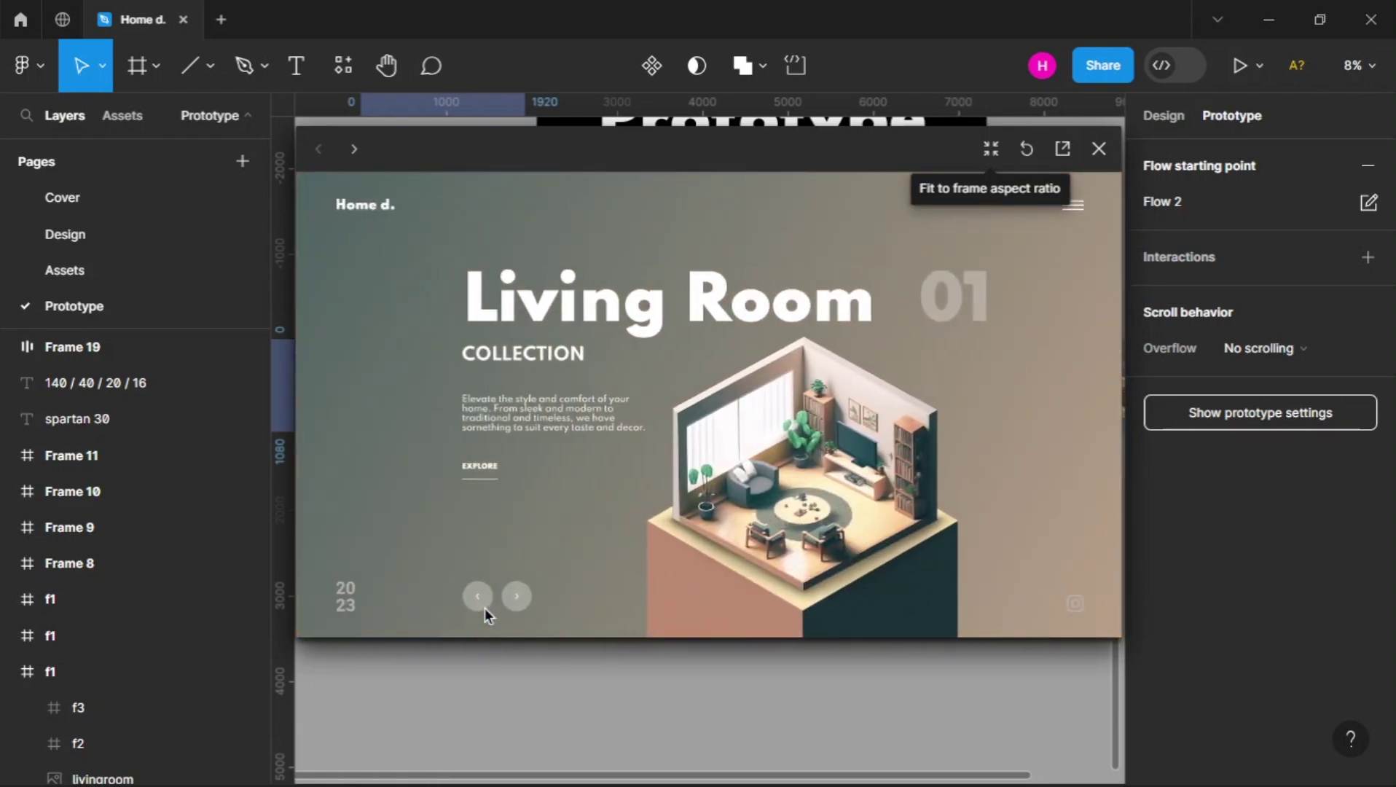
left_click(515, 599)
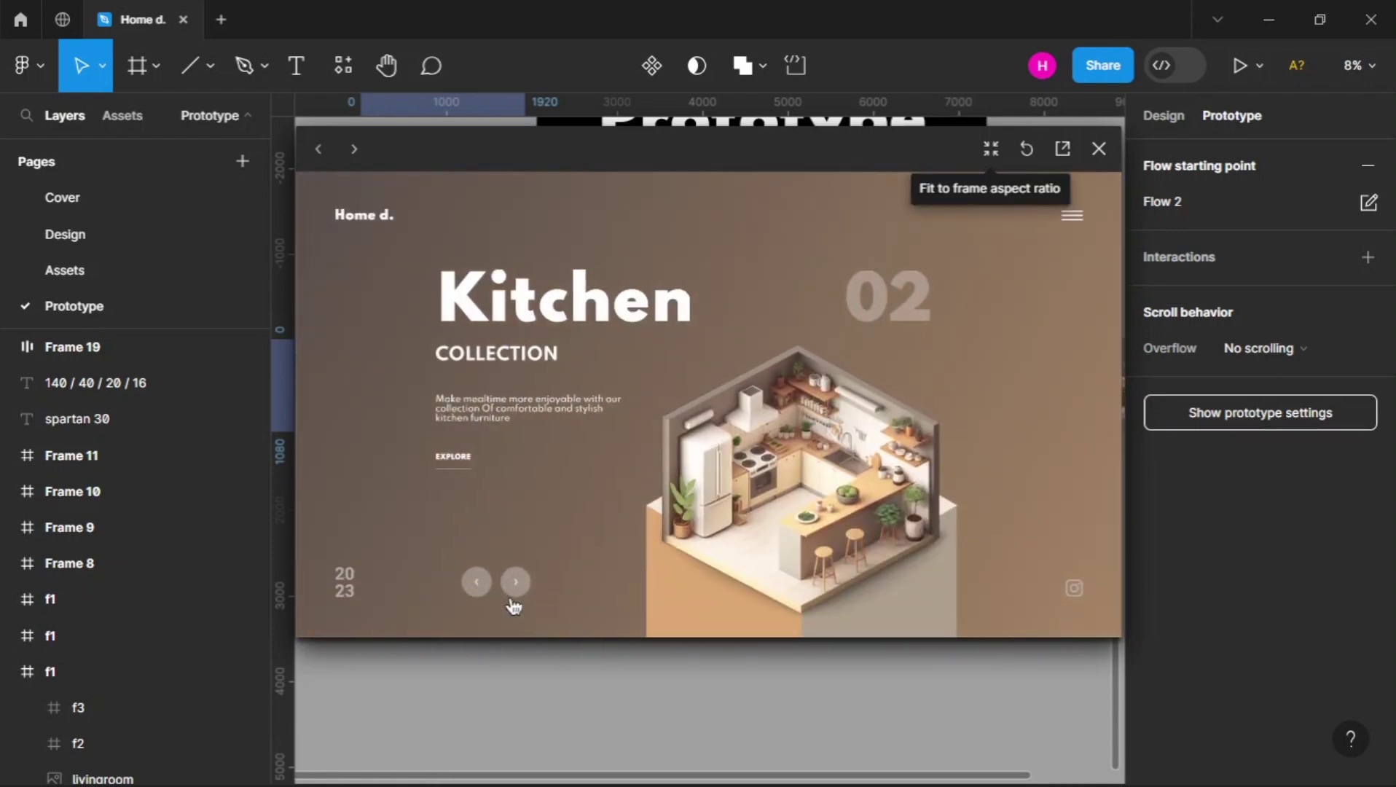
left_click(1098, 149)
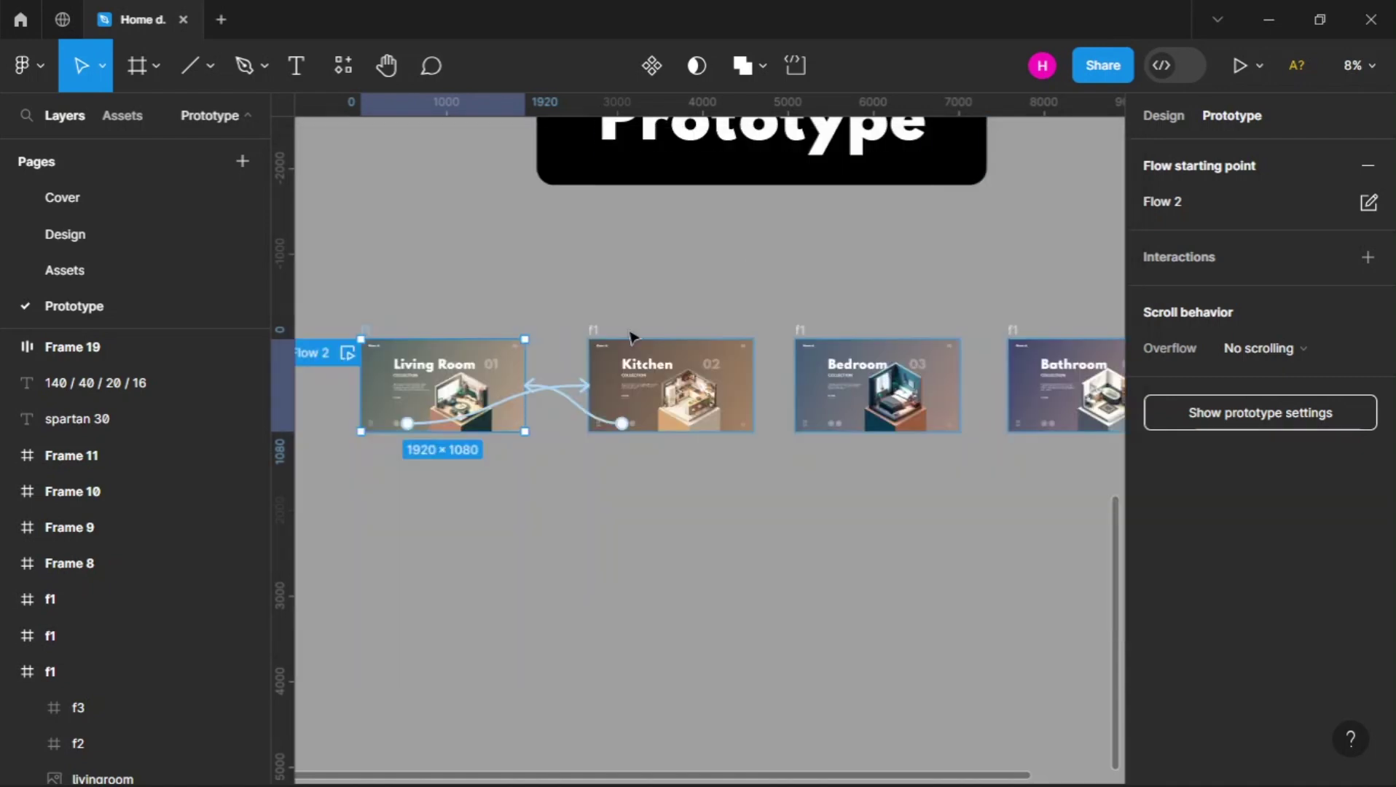
On the Design page, copy the kitchen frame into the second main frame and centre it horizontally and vertically
left_click(214, 240)
left_click(698, 637)
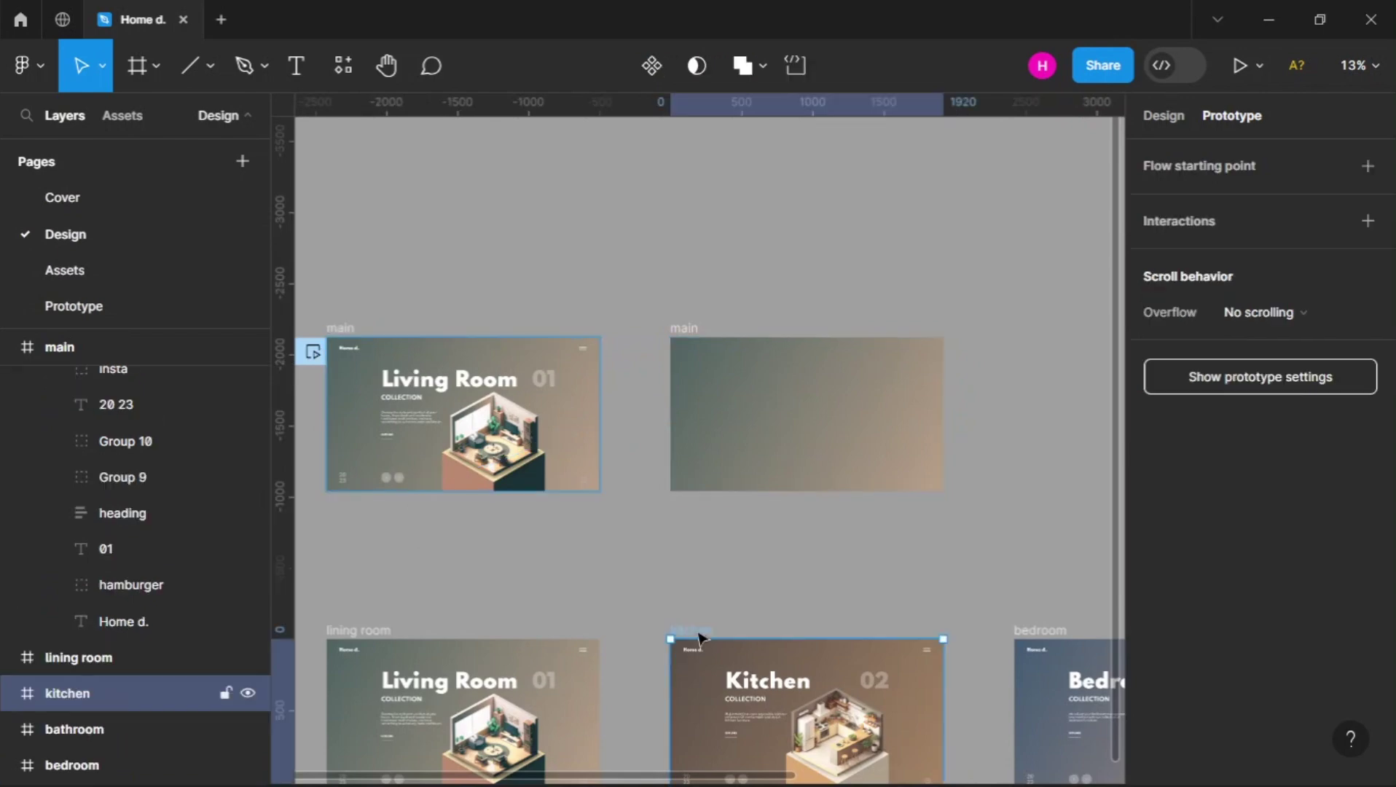
key("alt")
left_click_drag(702, 636, 701, 366)
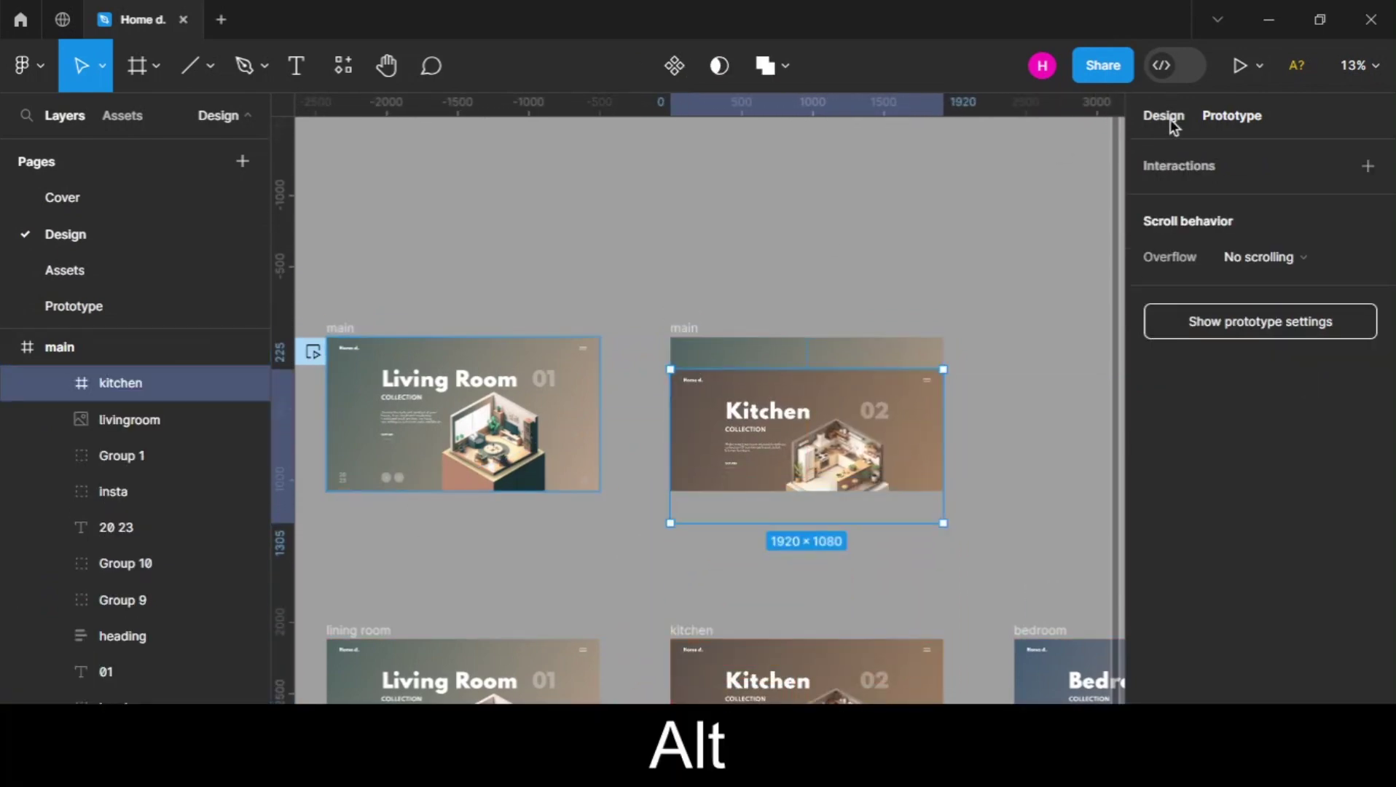
left_click(1165, 118)
left_click(1188, 160)
left_click(1296, 158)
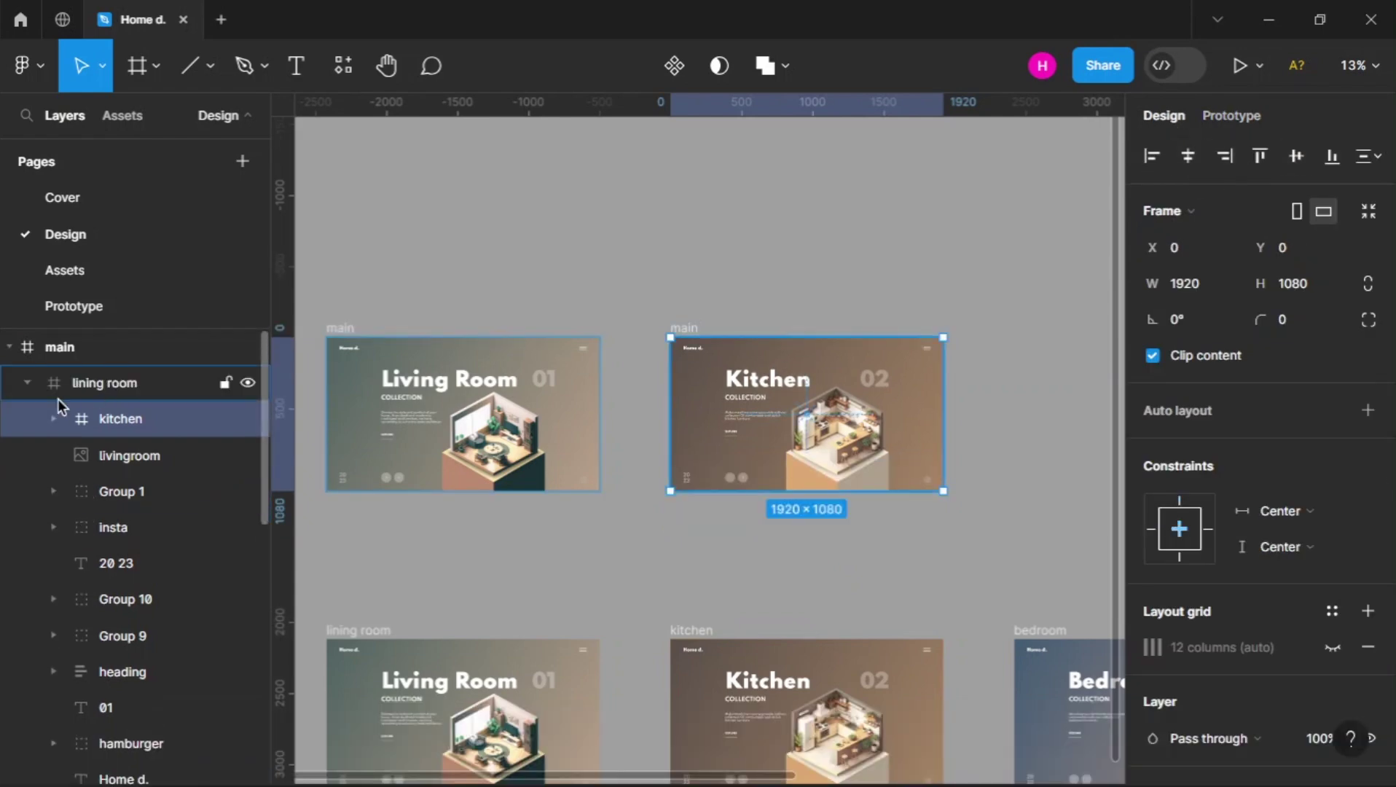
Move the copied kitchen layer out of the nested living room frame so it sits directly under the second main frame
left_click(27, 382)
left_click(26, 383)
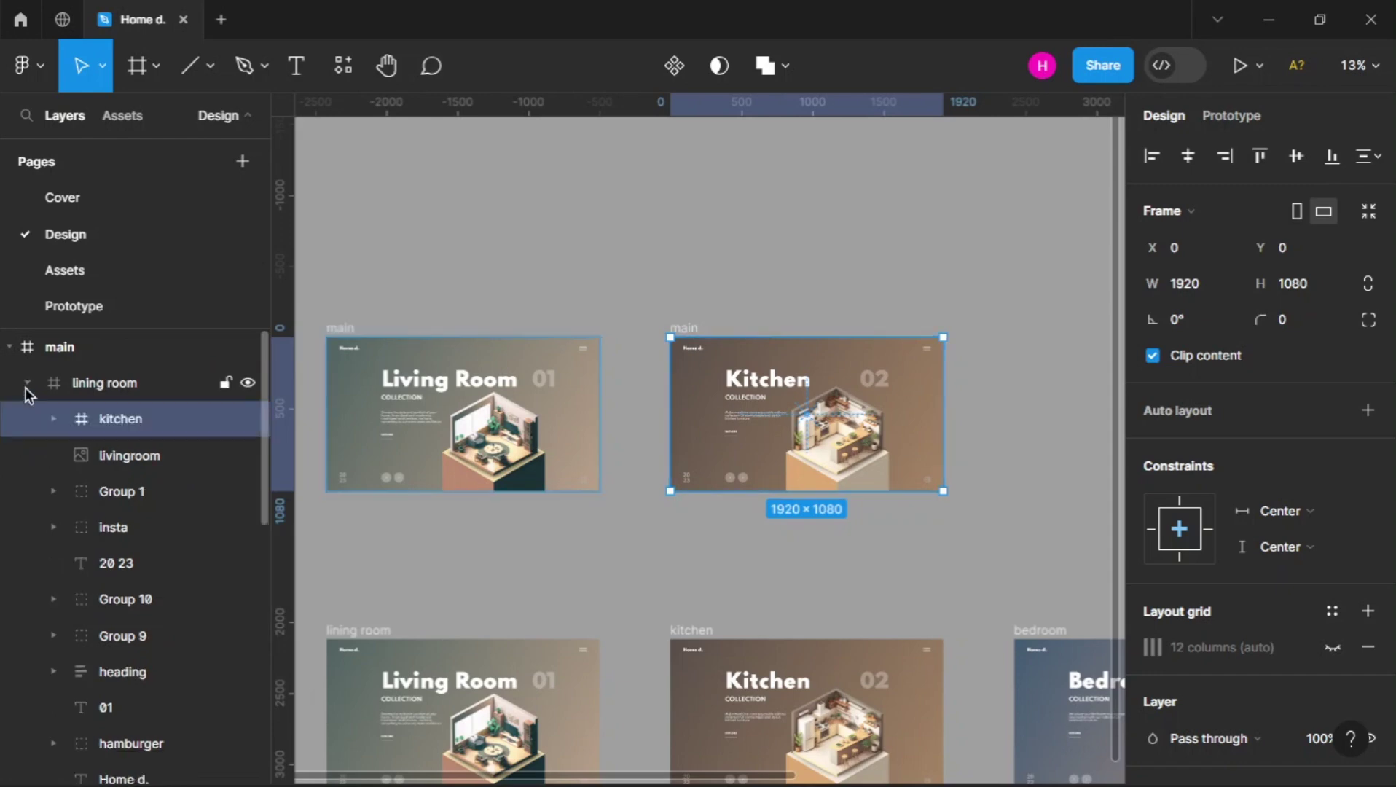
left_click_drag(120, 417, 105, 376)
left_click(27, 418)
left_click(63, 356)
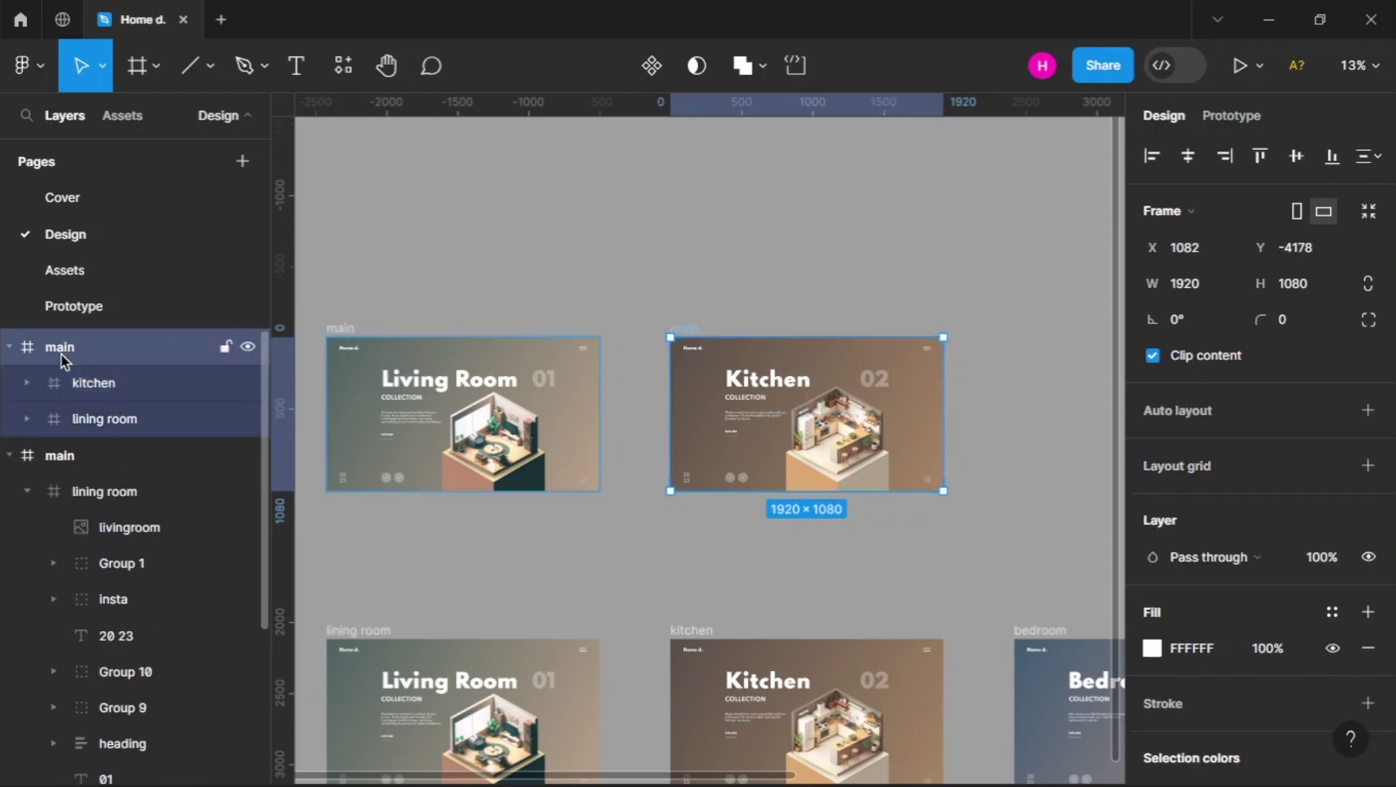
left_click(68, 381)
left_click(104, 428)
left_click(150, 397)
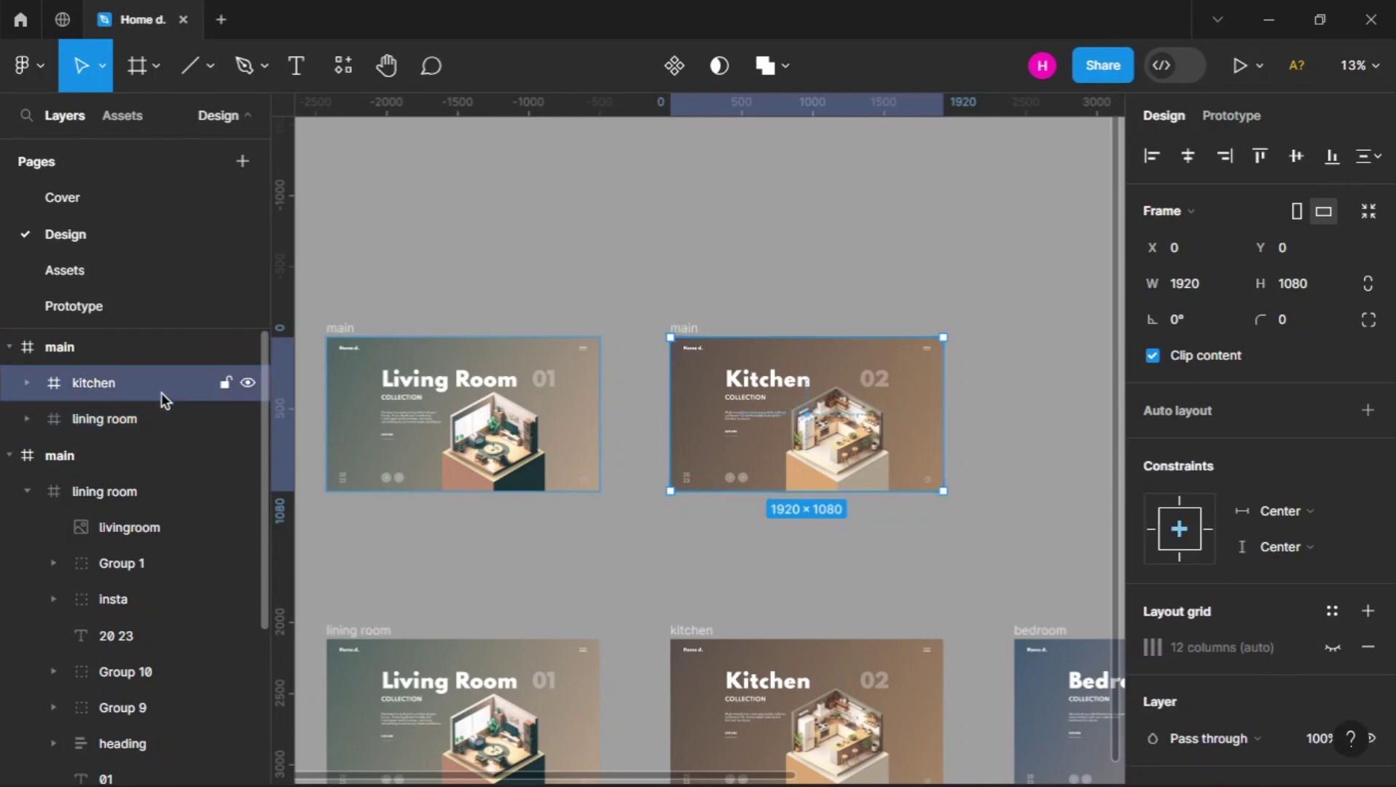
left_click(149, 424)
Copy the kitchen frame into the first main frame and centre it horizontally and vertically
left_click(696, 632)
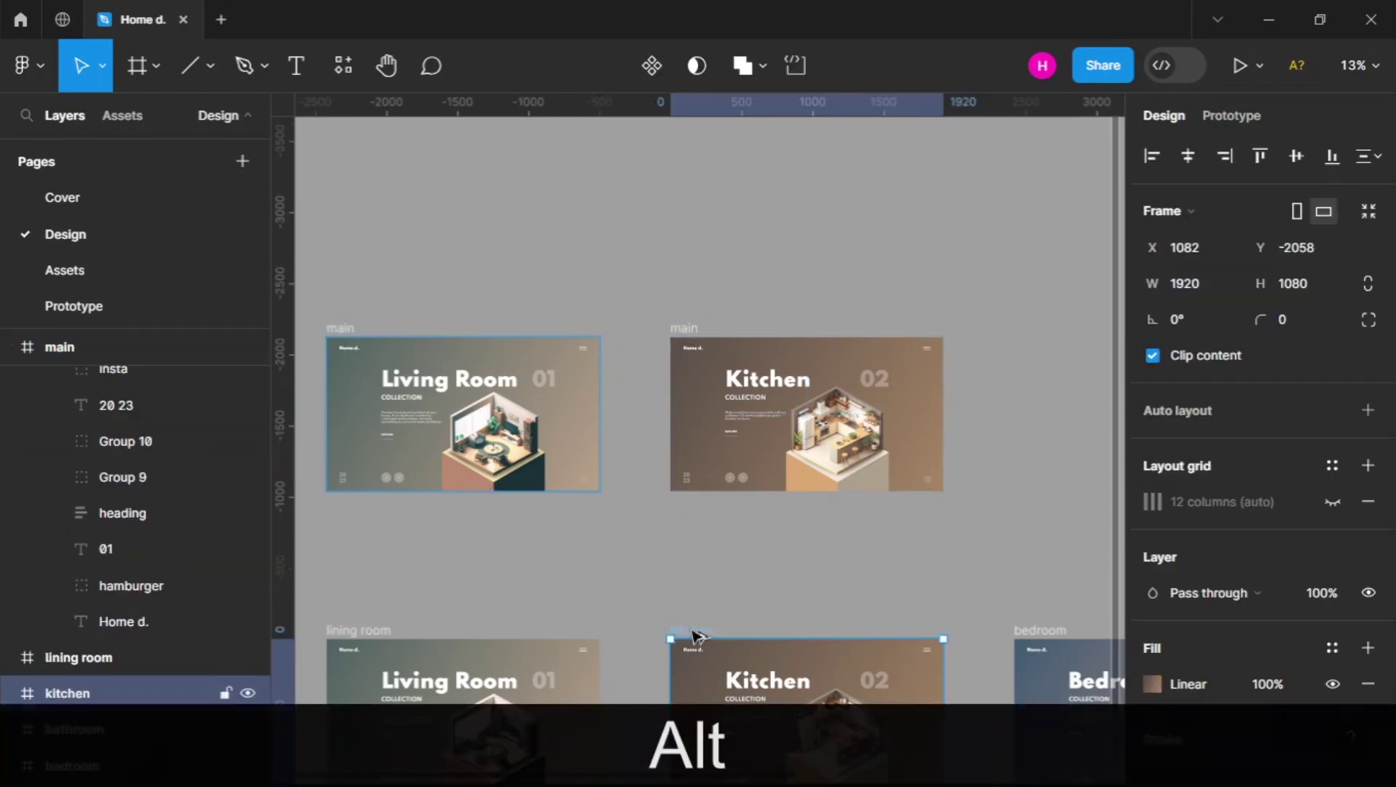
left_click_drag(696, 632, 357, 361)
left_click(1188, 156)
left_click(1296, 156)
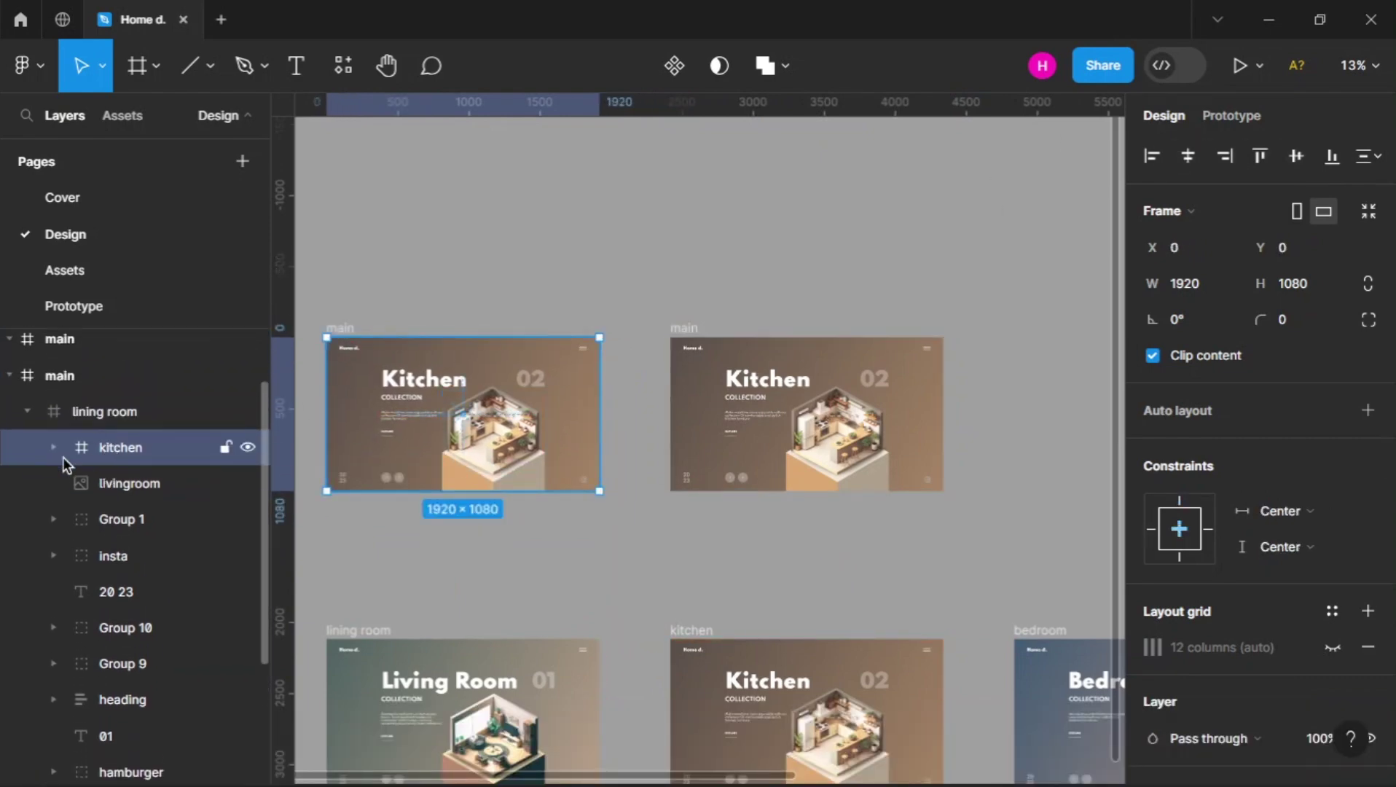
Move the copied kitchen layer out of the nested living room frame so it sits directly under the first main frame
left_click_drag(114, 451, 95, 402)
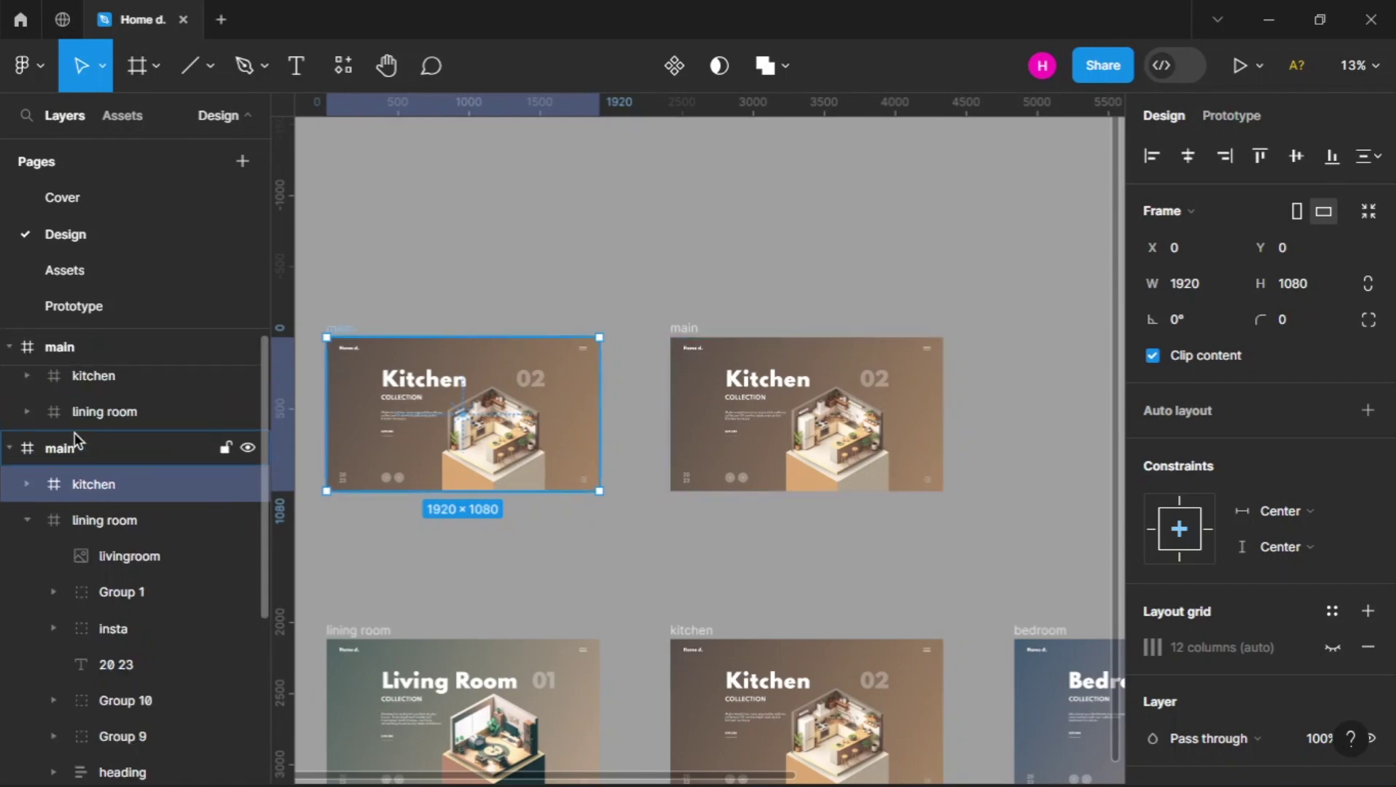
left_click(29, 521)
Move the kitchen slide's Home d. logo and hamburger icon in the first main frame about 650 px up, beyond its upper edge
scroll(379, 413, "up", 3)
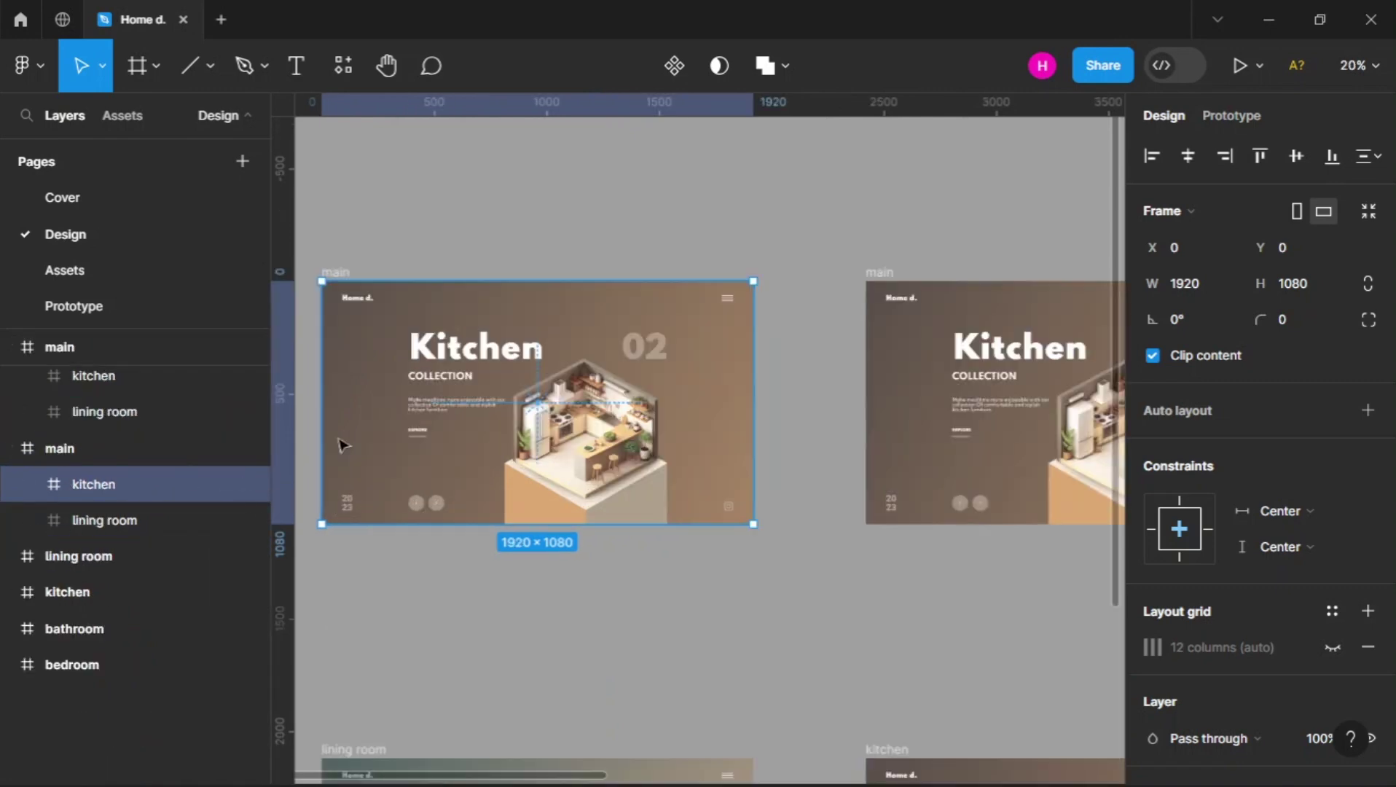
left_click(358, 290)
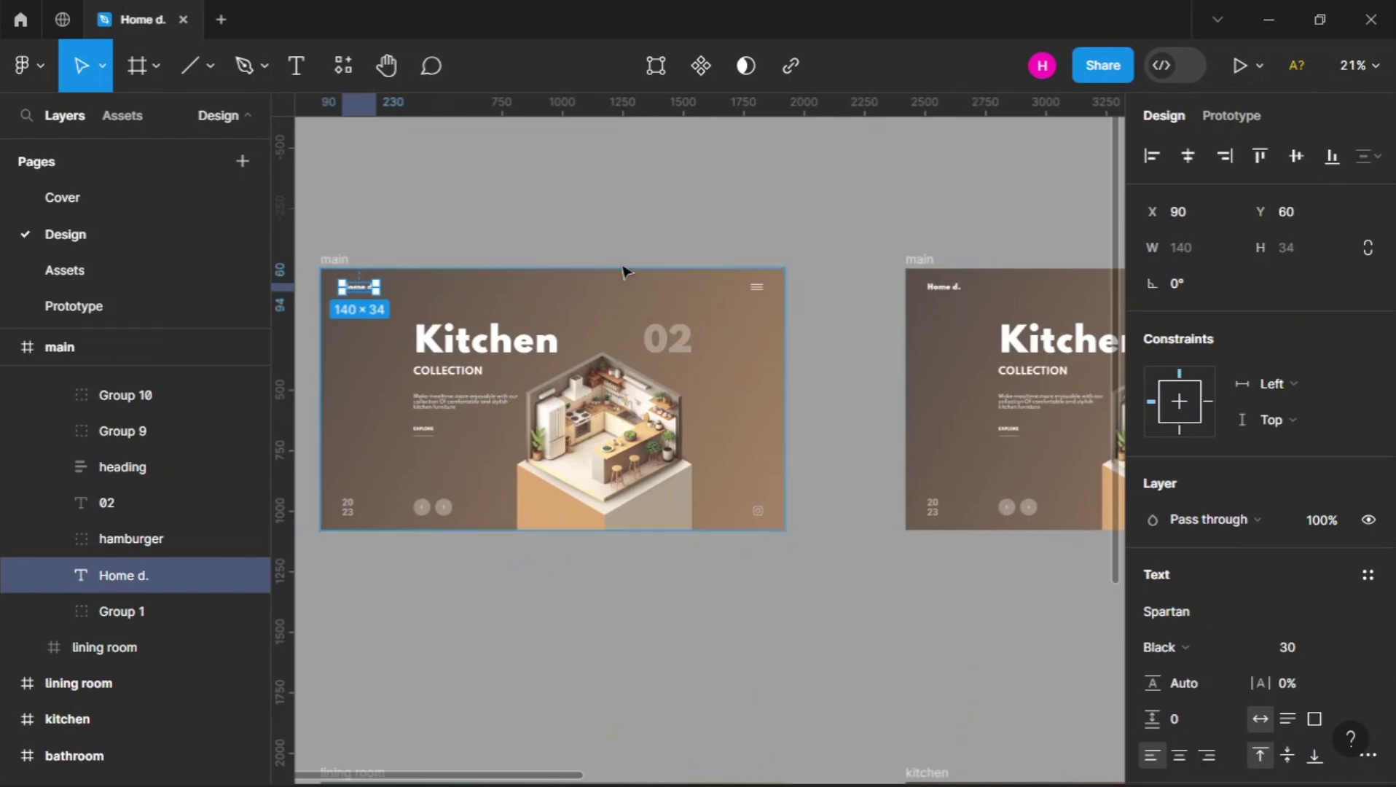
left_click(761, 289, "shift")
key("shift+Up")
key("shift+Up")
key("shift+Up")
key("shift+Up")
key("shift+Up")
key("shift+Up")
key("shift+Up")
key("shift+Up")
key("shift+Up")
key("shift+Up")
key("shift+Up")
key("shift+Up")
key("shift+Up")
key("shift+Up")
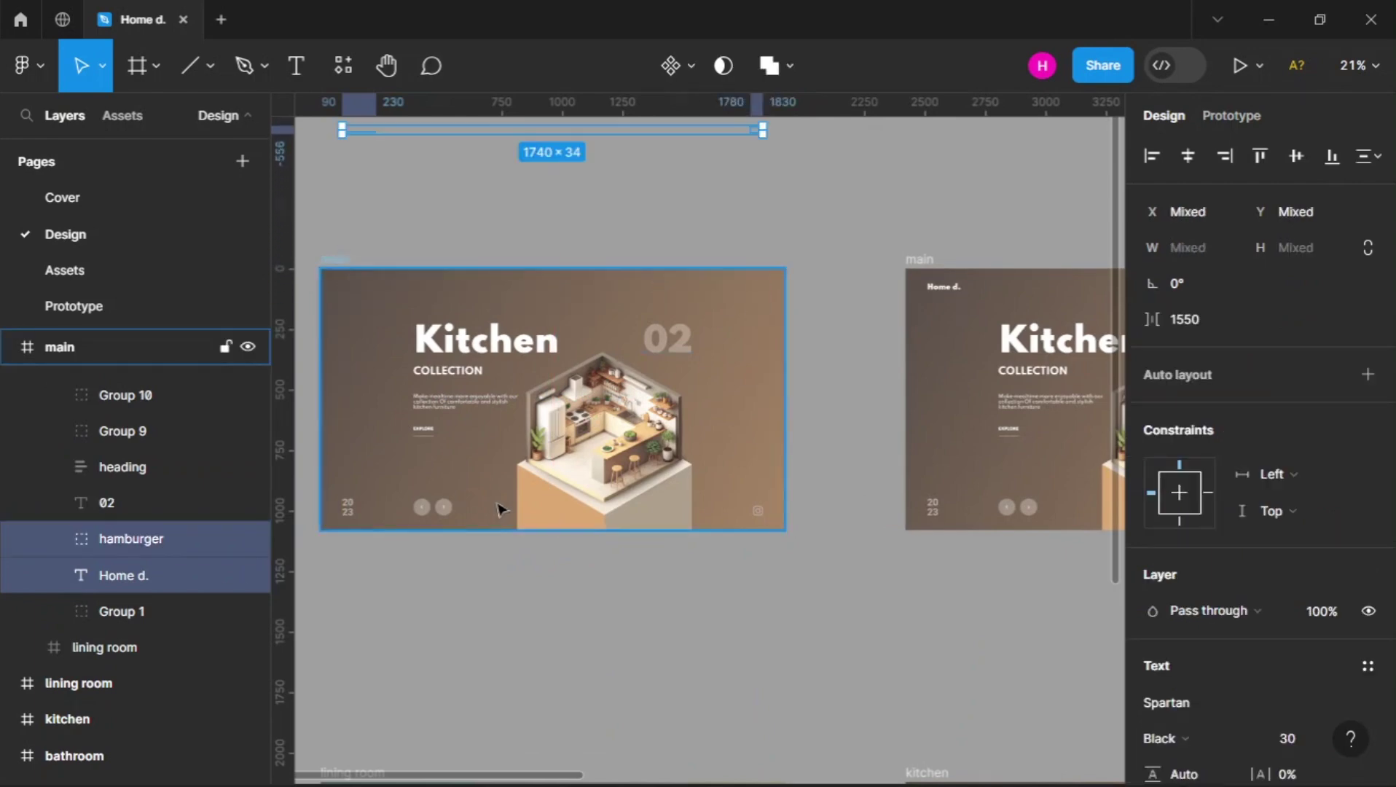
Move the 20 23 text, both arrow buttons, pedestal and Instagram icon of this kitchen slide about 1150 px down, below the frame
left_click(349, 510)
left_click(428, 509, "shift")
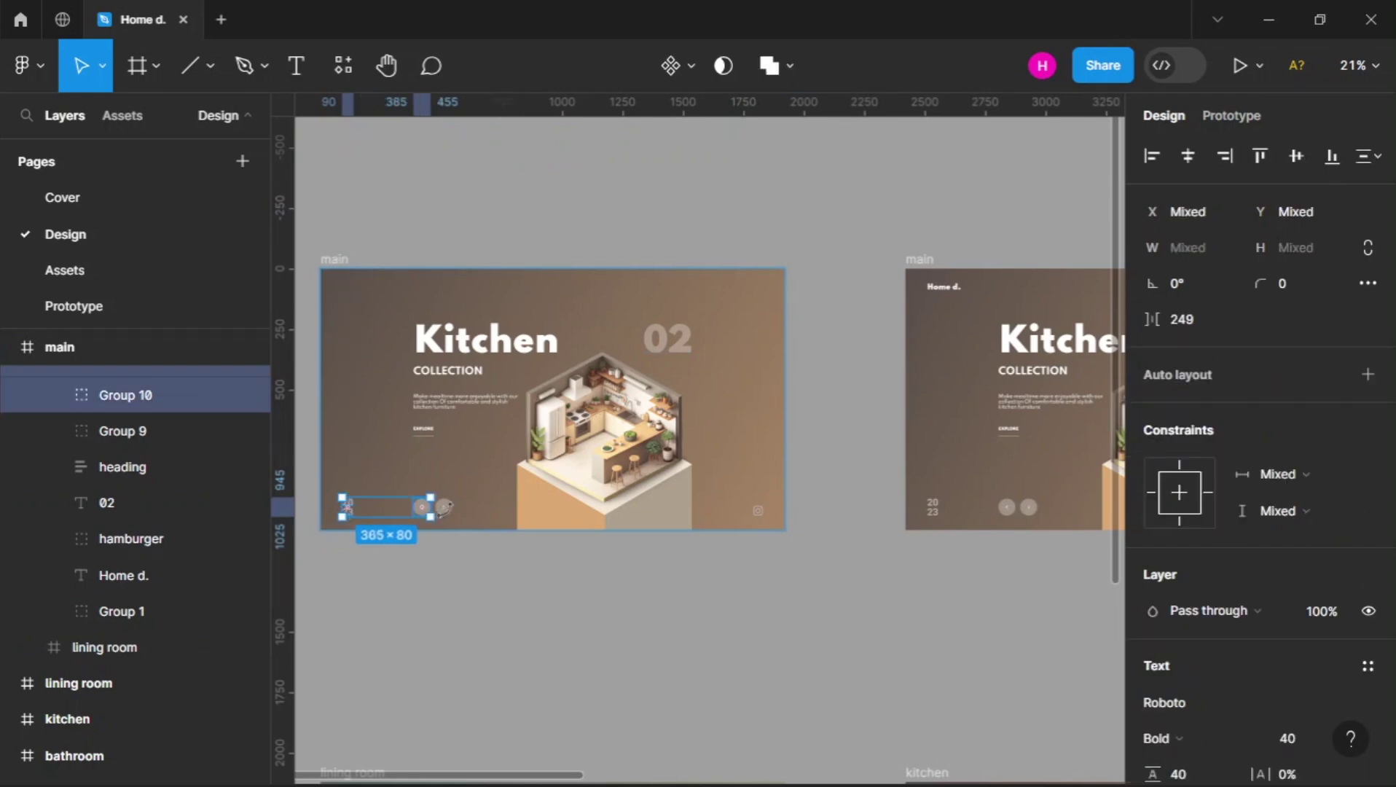
left_click(542, 519, "shift")
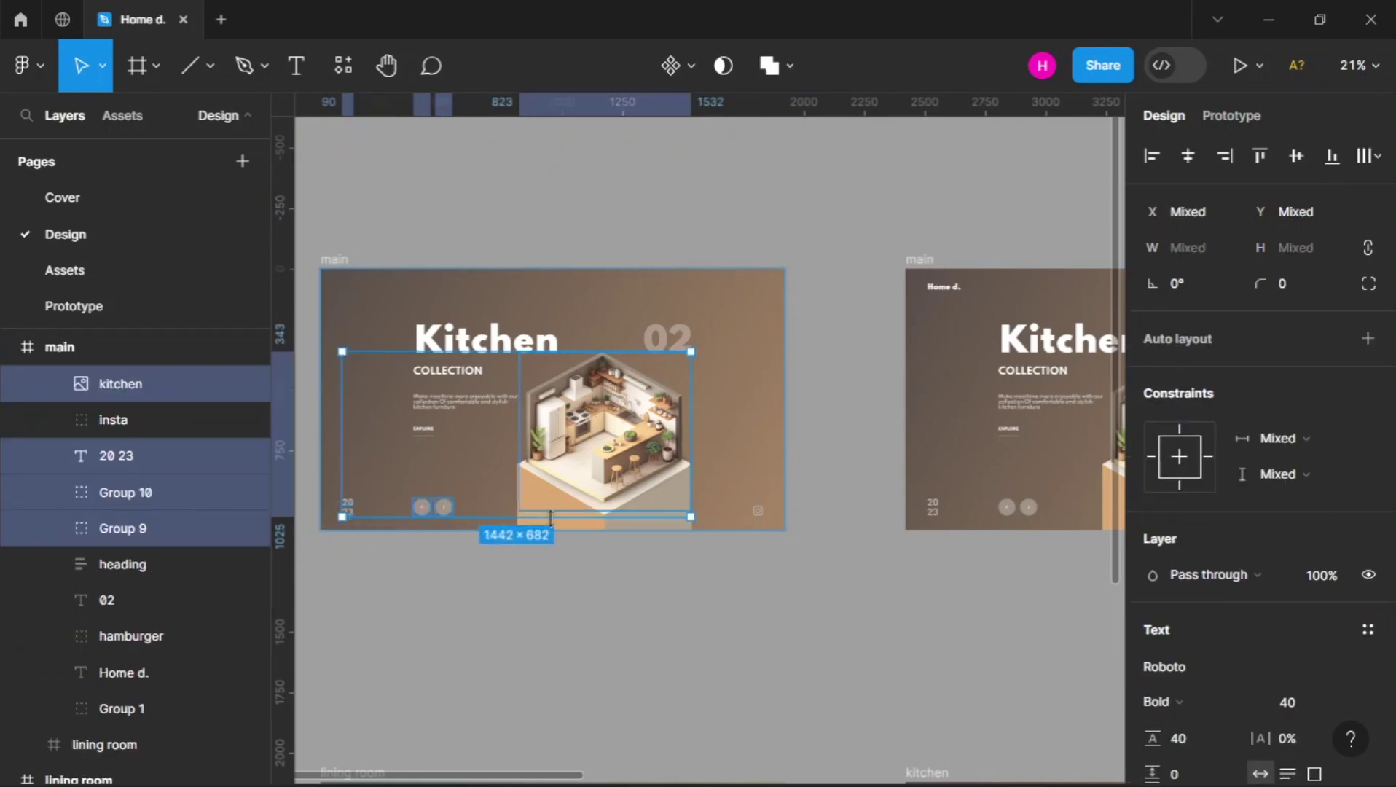
scroll(542, 518, "up", 5)
left_click(586, 526, "shift")
left_click(587, 526, "shift")
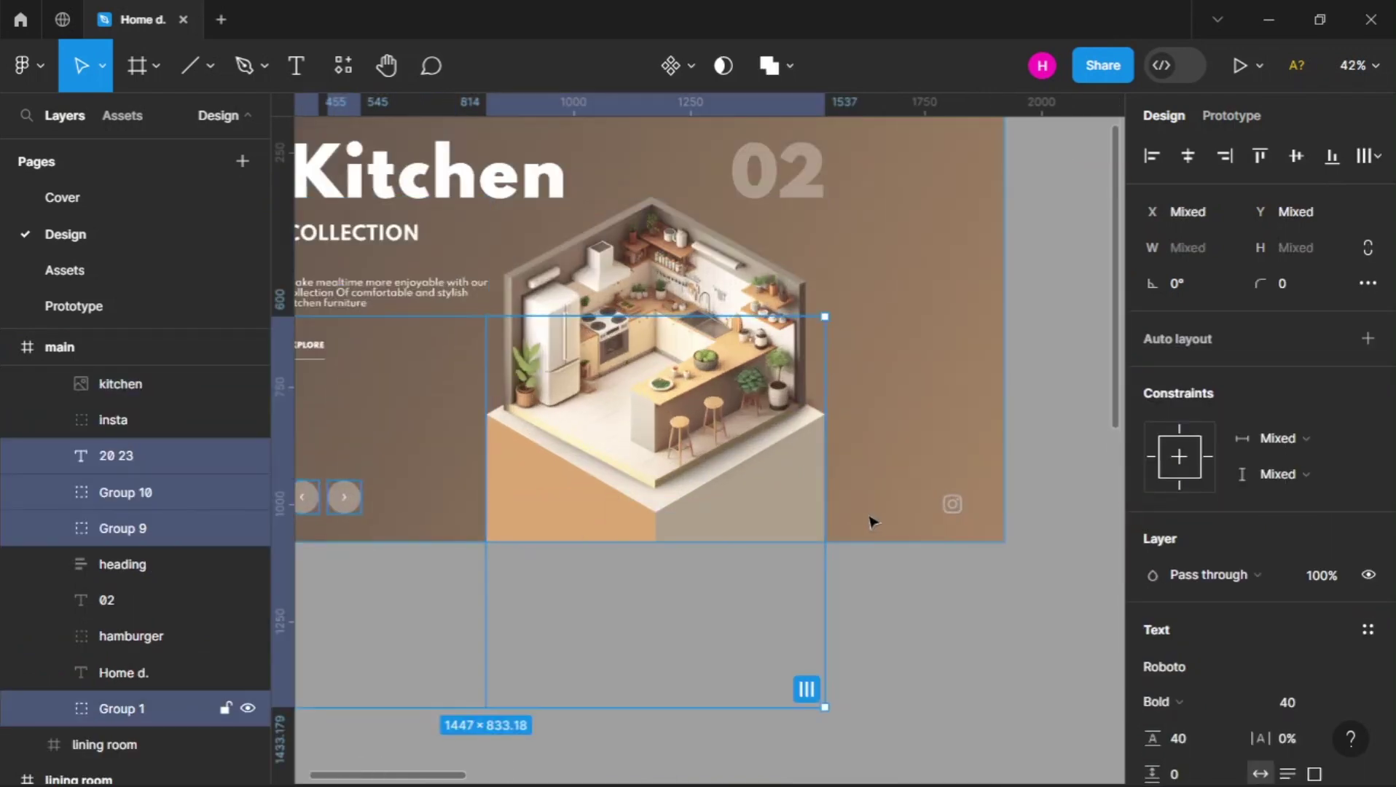
left_click(953, 504, "shift")
scroll(952, 506, "down", 4)
key("shift+Down")
key("shift+Down")
key("shift+Down")
key("shift+Down")
key("shift+Down")
key("shift+Down")
key("shift+Down")
key("shift+Down")
key("shift+Down")
key("shift+Down")
key("shift+Down")
key("shift+Down")
key("shift+Down")
key("shift+Down")
key("shift+Down")
key("shift+Down")
key("shift+Down")
key("shift+Down")
key("shift+Down")
key("shift+Down")
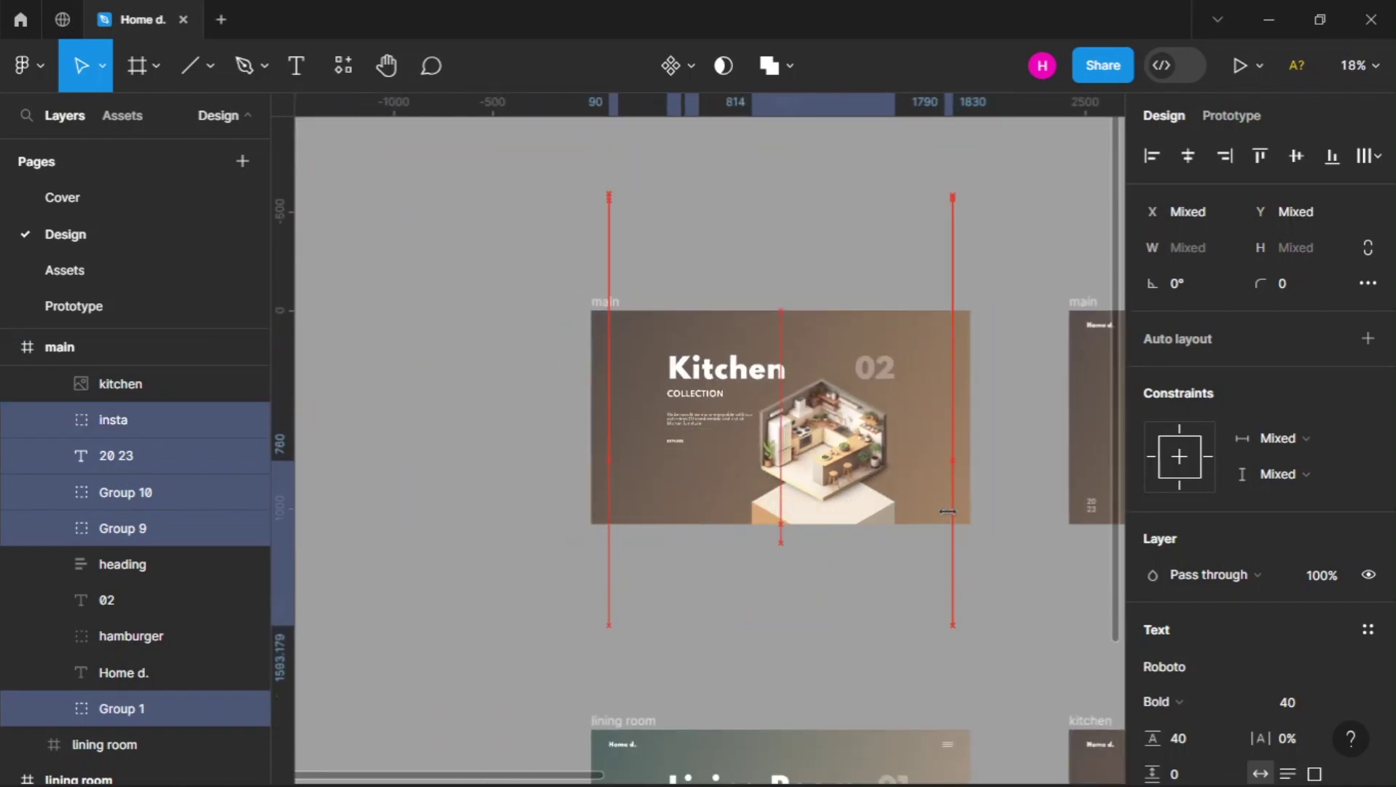
key("shift+Down")
key("shift+Down")
key("shift+Down")
key("shift+Down")
key("shift+Down")
key("shift+Down")
key("shift+Down")
key("shift+Down")
key("shift+Down")
key("shift+Down")
key("shift+Down")
key("shift+Down")
key("shift+Down")
key("shift+Down")
key("shift+Down")
key("shift+Down")
key("shift+Down")
key("shift+Down")
key("shift+Down")
key("shift+Down")
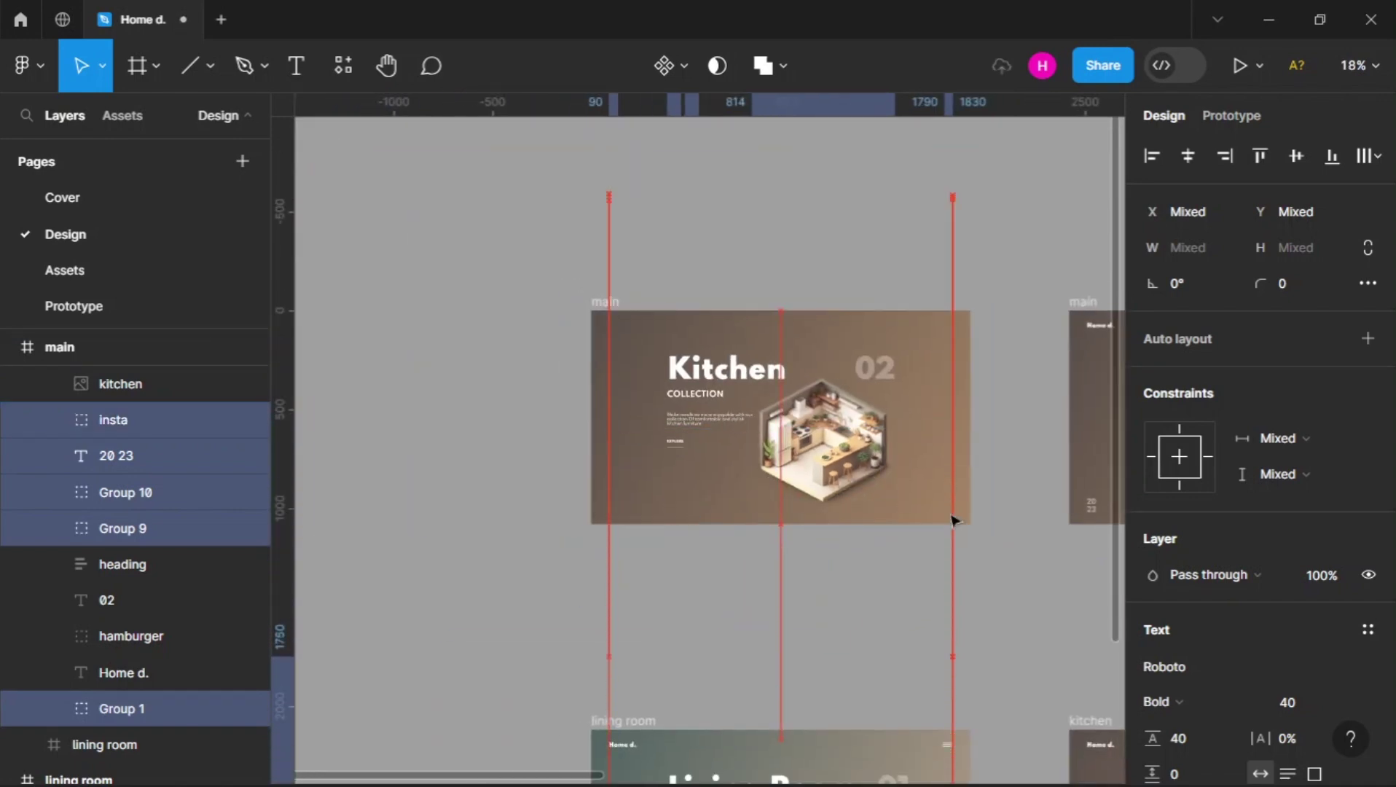
Move the kitchen room image in the first main frame straight up out of view, to Y -1657
left_click(845, 446)
key("shift+Up")
key("shift+Up")
key("shift+Up")
key("shift+Up")
key("shift+Up")
key("shift+Up")
key("shift+Up")
key("shift+Up")
key("shift+Up")
key("shift+Up")
key("shift+Up")
key("shift+Up")
key("shift+Up")
key("shift+Up")
key("shift+Up")
key("shift+Up")
key("shift+Up")
key("shift+Up")
key("shift+Up")
key("shift+Up")
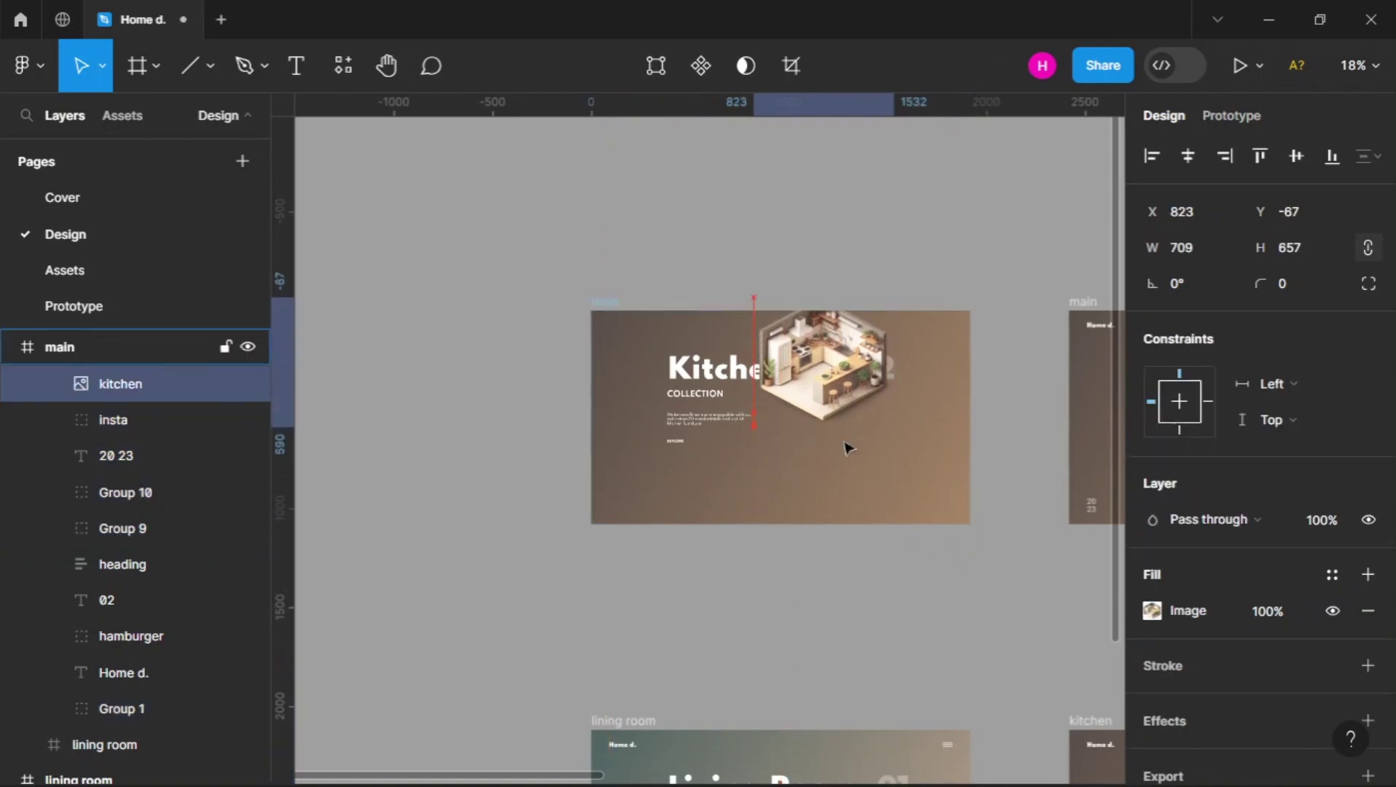
key("shift+Up")
key("shift+Up")
key("shift+Up")
key("shift+Up")
key("shift+Up")
key("shift+Up")
key("shift+Up")
key("shift+Up")
key("shift+Up")
key("shift+Up")
key("shift+Up")
key("shift+Up")
key("shift+Up")
key("shift+Up")
key("shift+Up")
key("shift+Up")
key("shift+Up")
key("shift+Up")
key("shift+Up")
key("shift+Up")
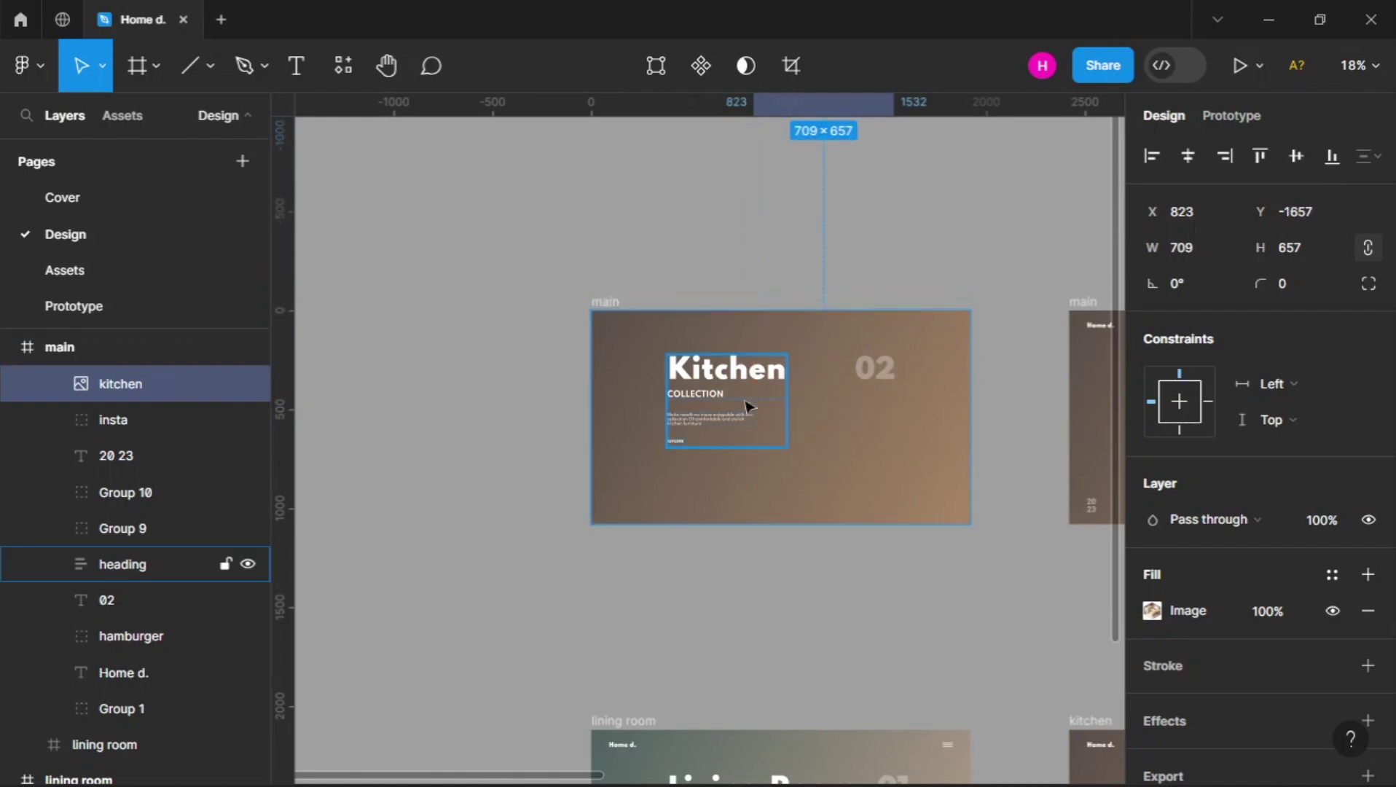
Move the Kitchen heading block and the 02 number in the first main frame horizontally to the right, fully beyond the frame's right edge
left_click(750, 404)
left_click(887, 383, "shift")
key("shift+Right")
key("shift+Right")
key("shift+Right")
key("shift+Right")
key("shift+Right")
key("shift+Right")
key("shift+Right")
key("shift+Right")
key("shift+Right")
key("shift+Right")
key("shift+Right")
key("shift+Right")
key("shift+Right")
key("shift+Right")
key("shift+Right")
key("shift+Right")
key("shift+Right")
key("shift+Right")
key("shift+Right")
key("shift+Right")
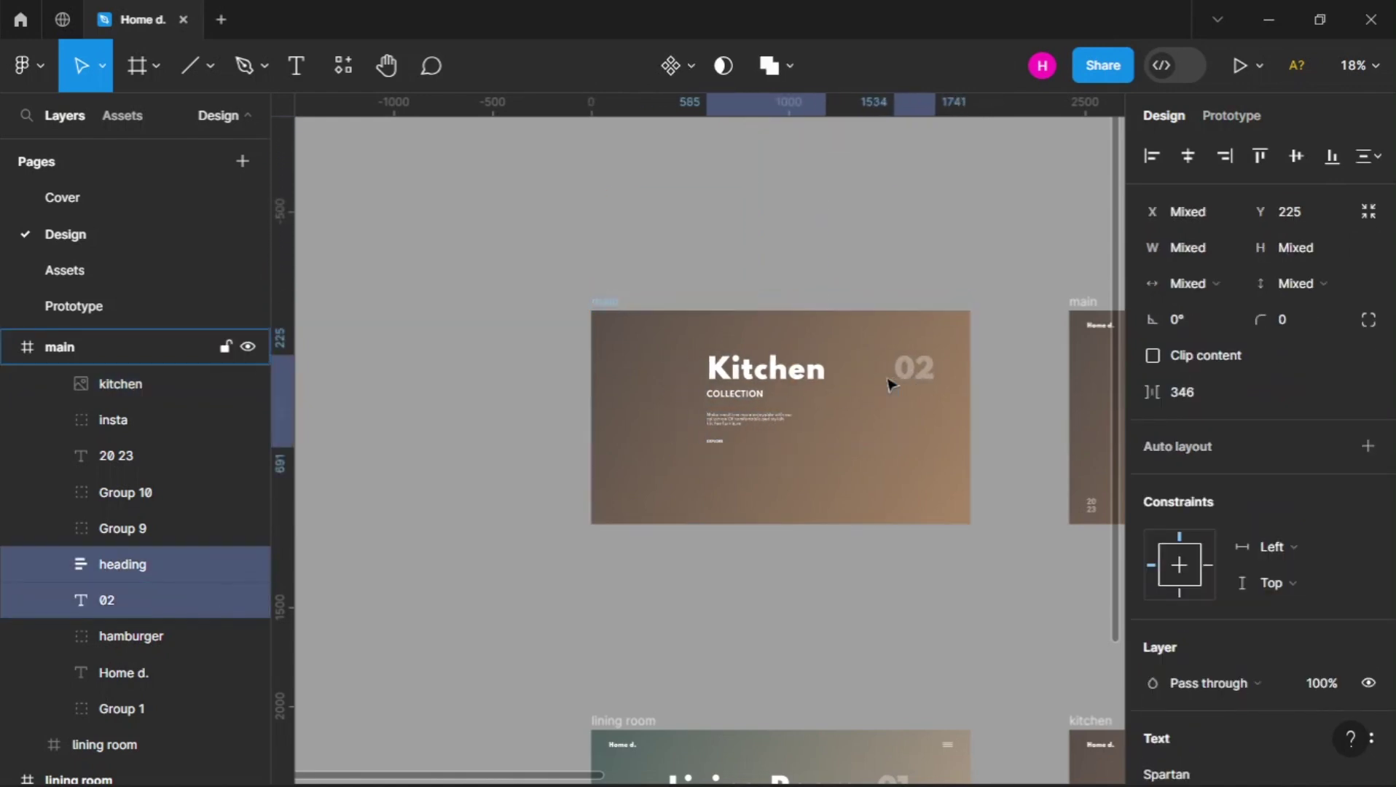
key("shift+Right")
key("shift+Right")
key("shift+Right")
key("shift+Right")
key("shift+Right")
key("shift+Right")
key("shift+Right")
key("shift+Right")
key("shift+Right")
key("shift+Right")
key("shift+Right")
key("shift+Right")
key("shift+Right")
key("shift+Right")
key("shift+Right")
key("shift+Right")
key("shift+Right")
key("shift+Right")
key("shift+Right")
key("shift+Right")
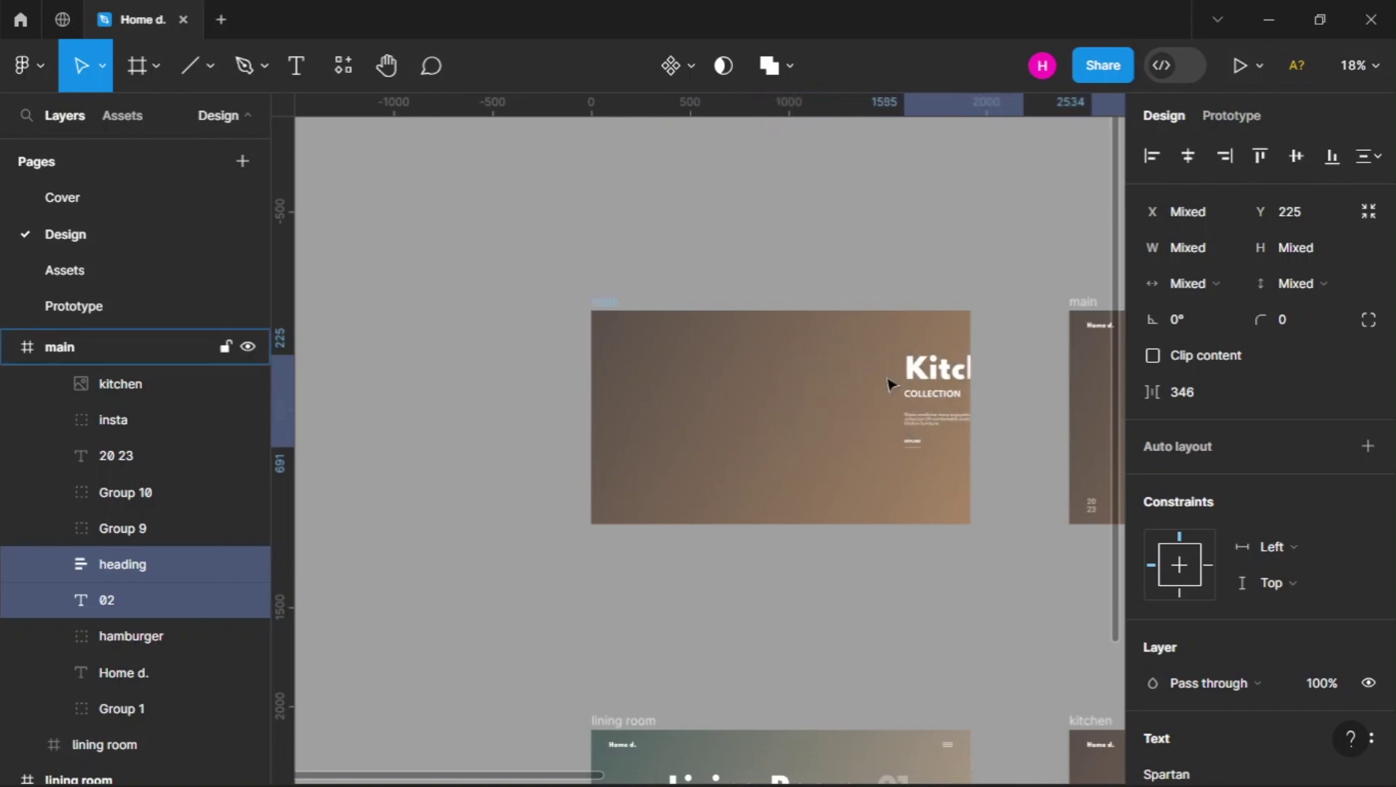
key("shift+Right")
key("shift+Right")
key("shift+Right")
key("shift+Right")
key("shift+Right")
key("shift+Right")
key("shift+Right")
key("shift+Right")
key("shift+Right")
key("shift+Right")
key("shift+Right")
key("shift+Right")
key("shift+Right")
key("shift+Right")
key("shift+Right")
key("shift+Right")
key("shift+Right")
key("shift+Right")
key("shift+Right")
key("shift+Right")
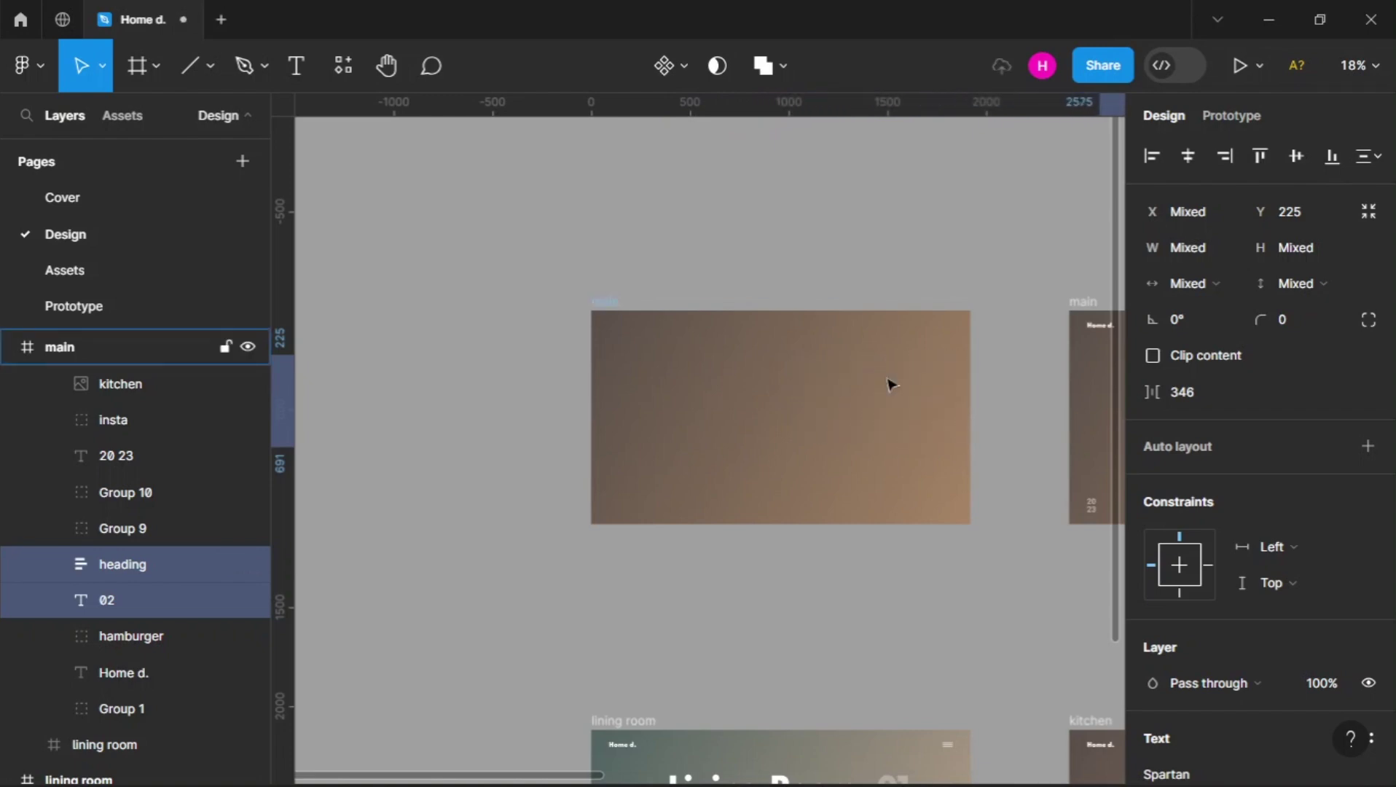
Turn off content clipping on the first main frame and on its nested kitchen slide
left_click(527, 403)
scroll(526, 402, "down", 5)
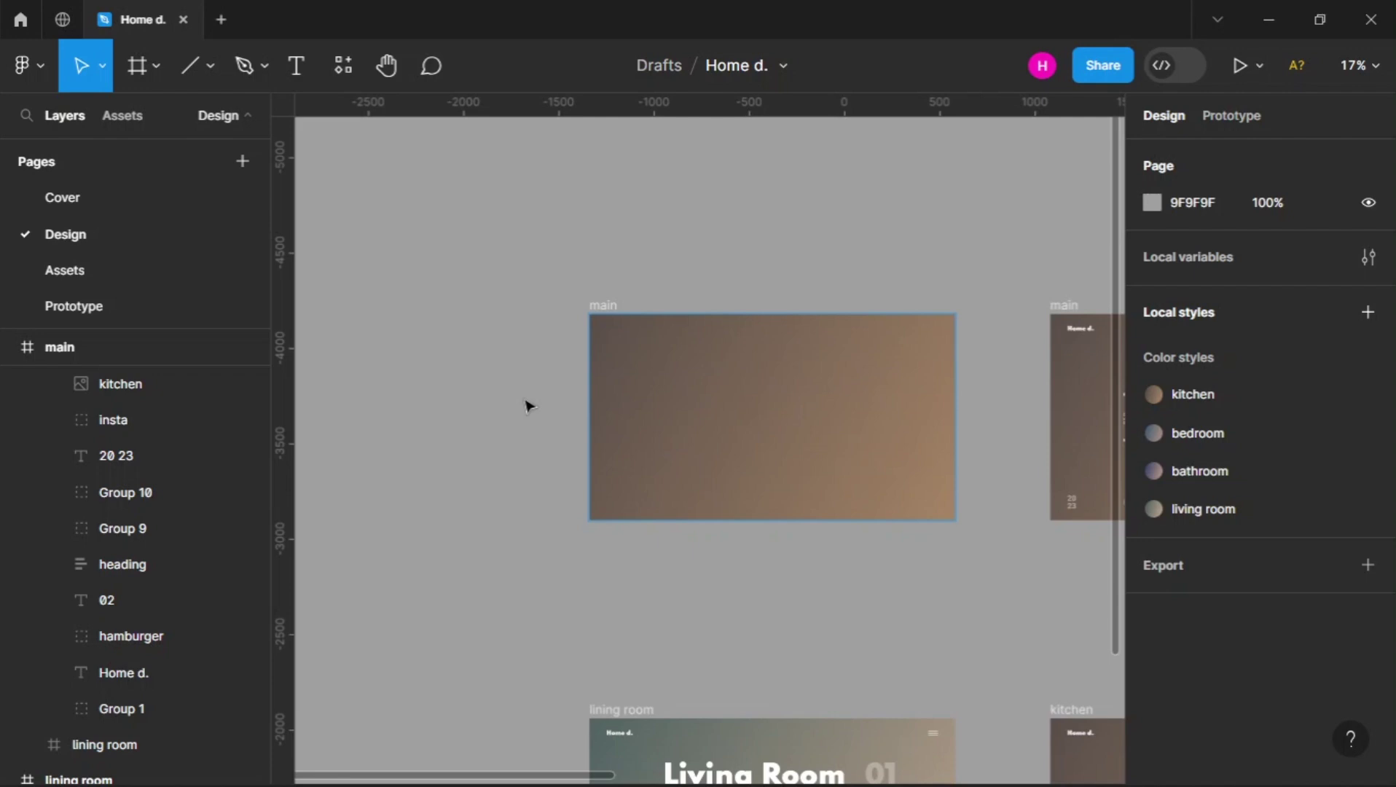
scroll(527, 402, "left", 4)
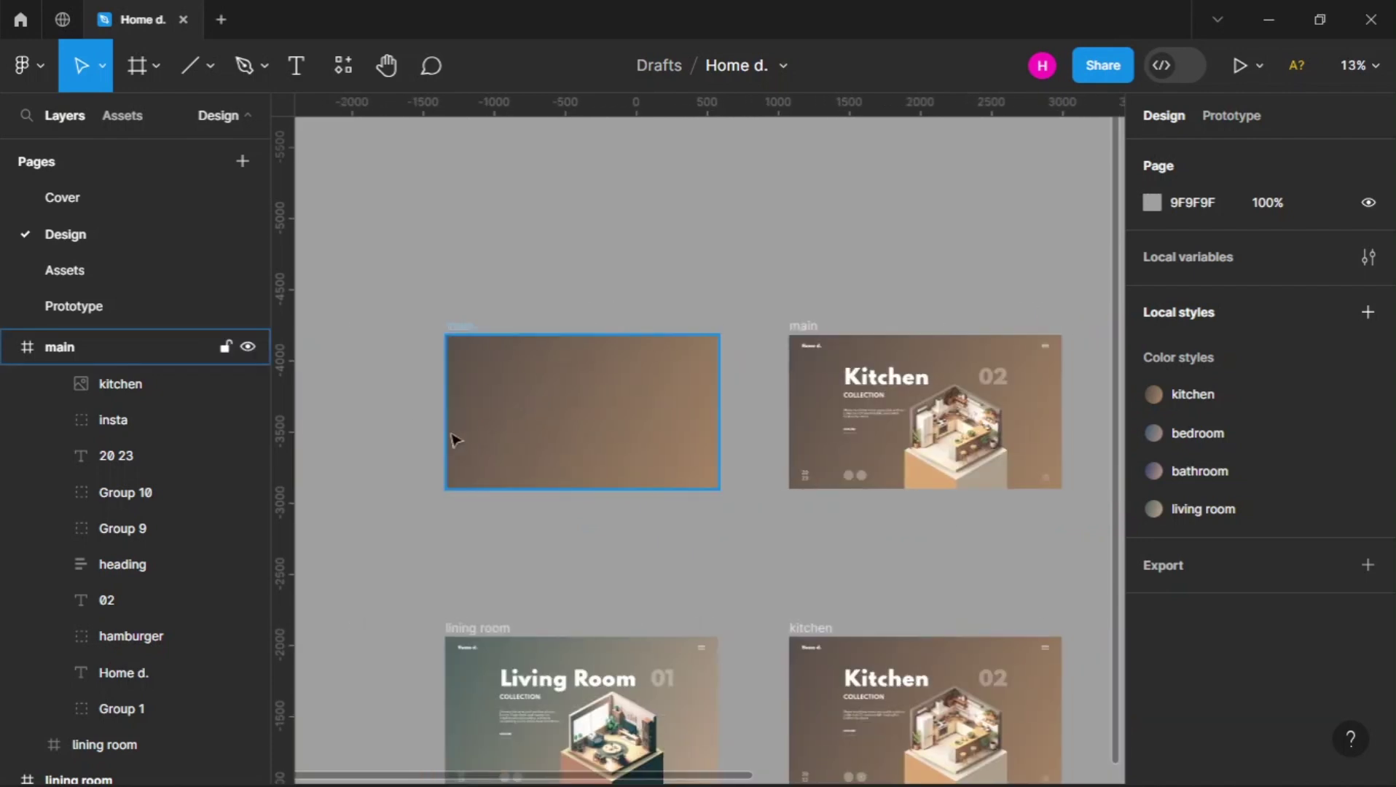
left_click(521, 412)
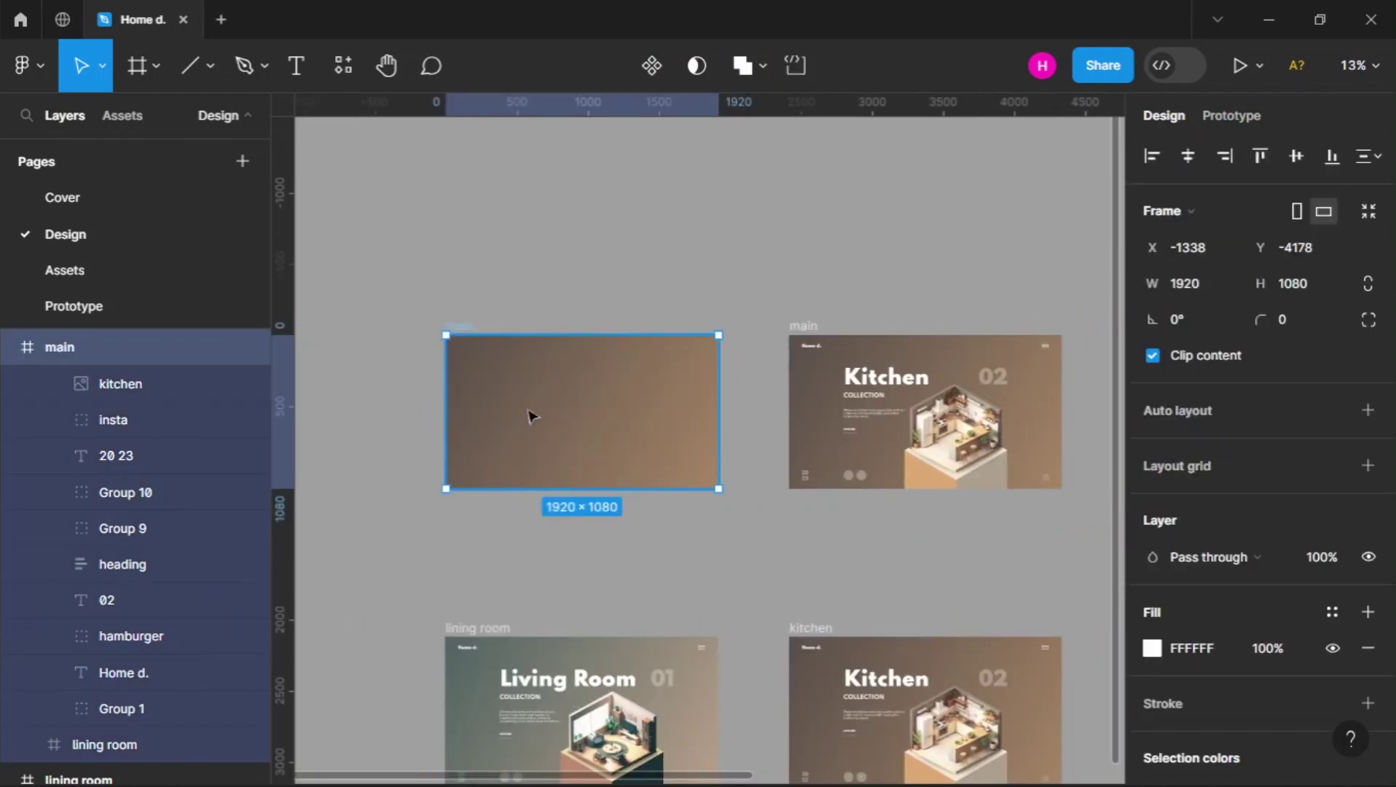
scroll(513, 410, "up", 1)
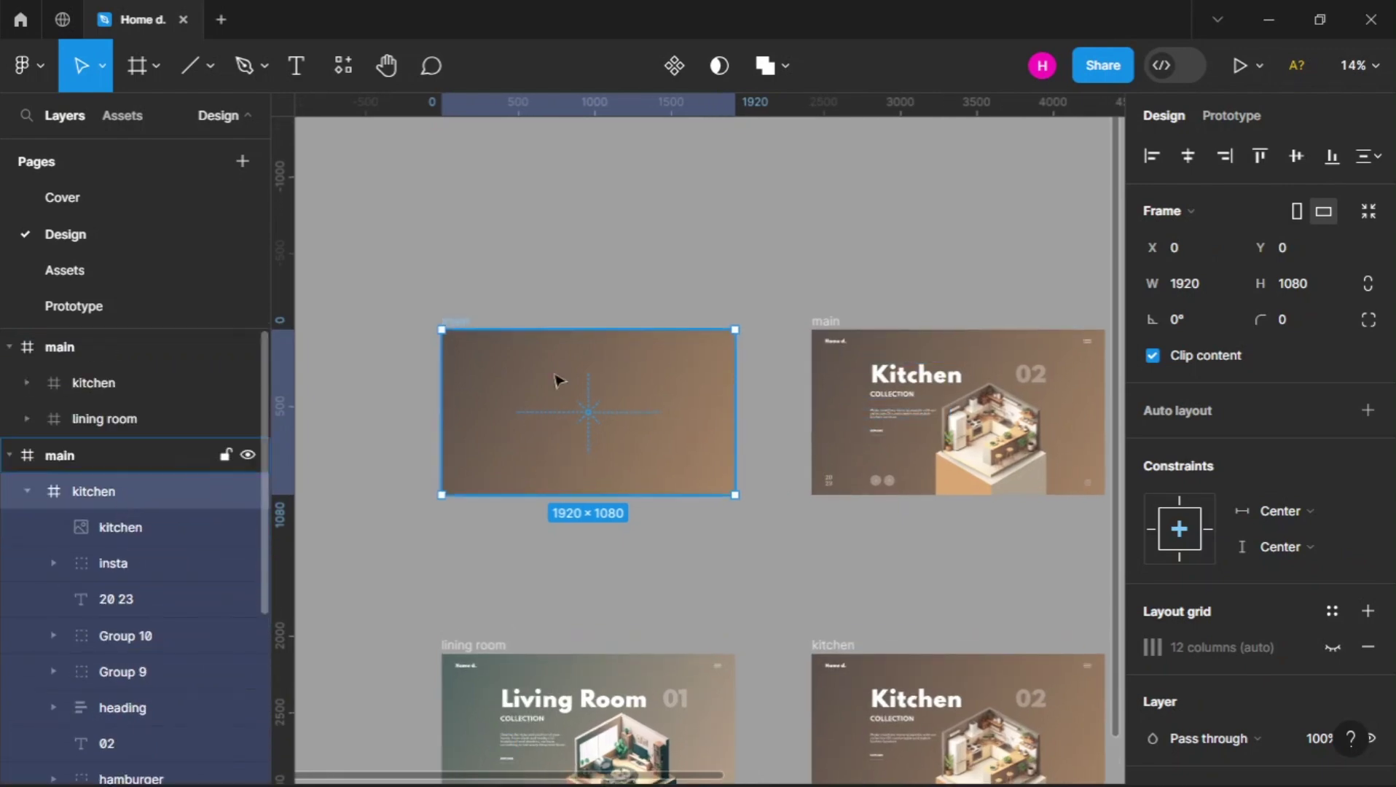
scroll(694, 379, "up", 1)
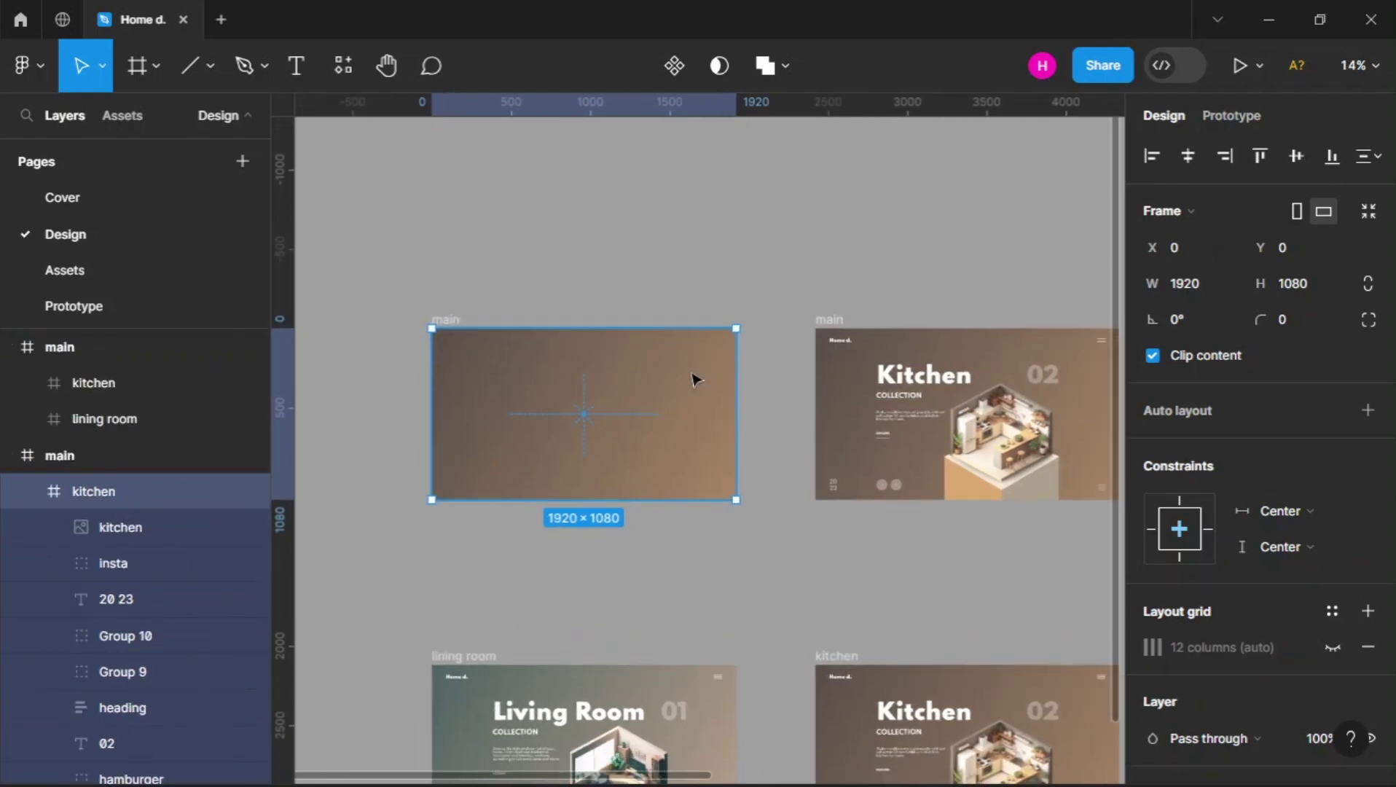
left_click(145, 458)
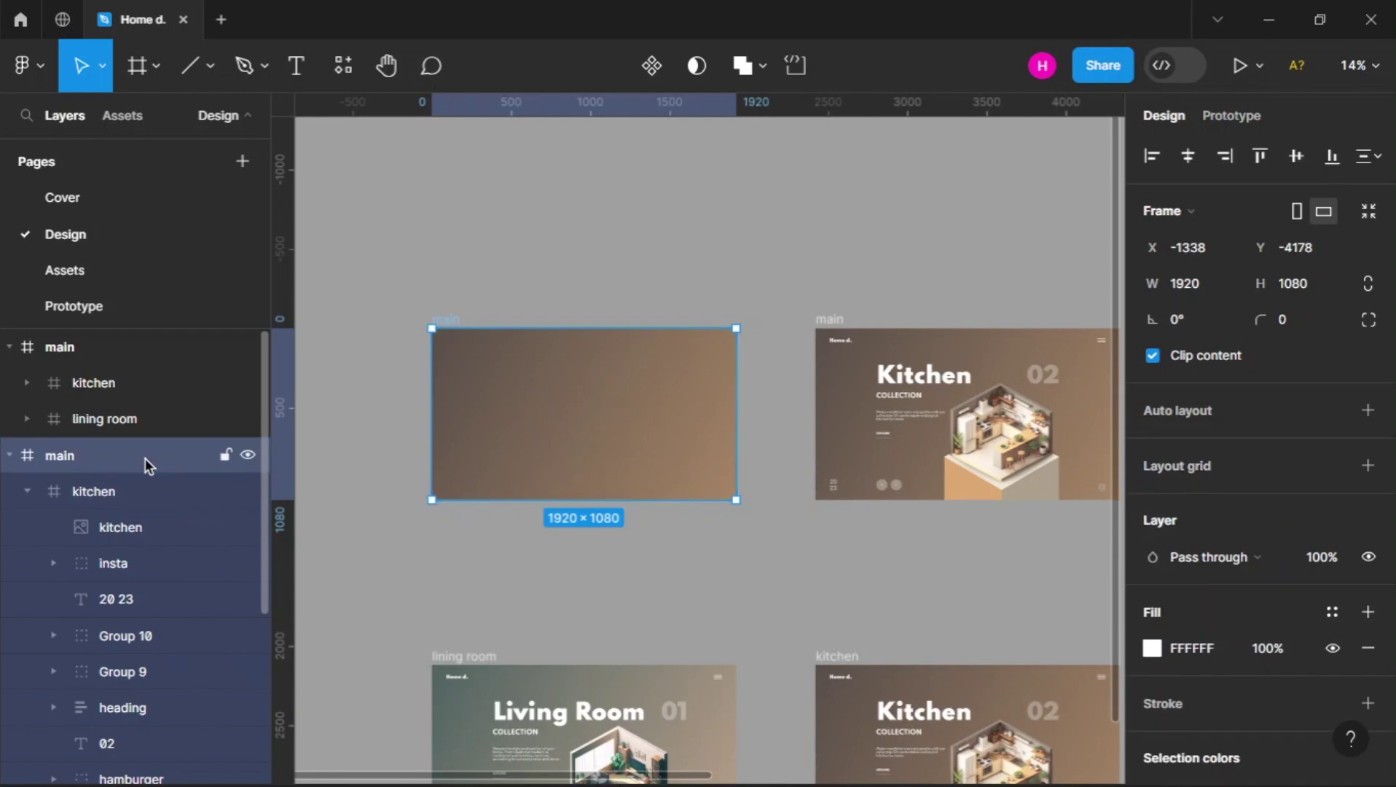
left_click(1151, 355)
left_click(633, 416)
left_click(1152, 355)
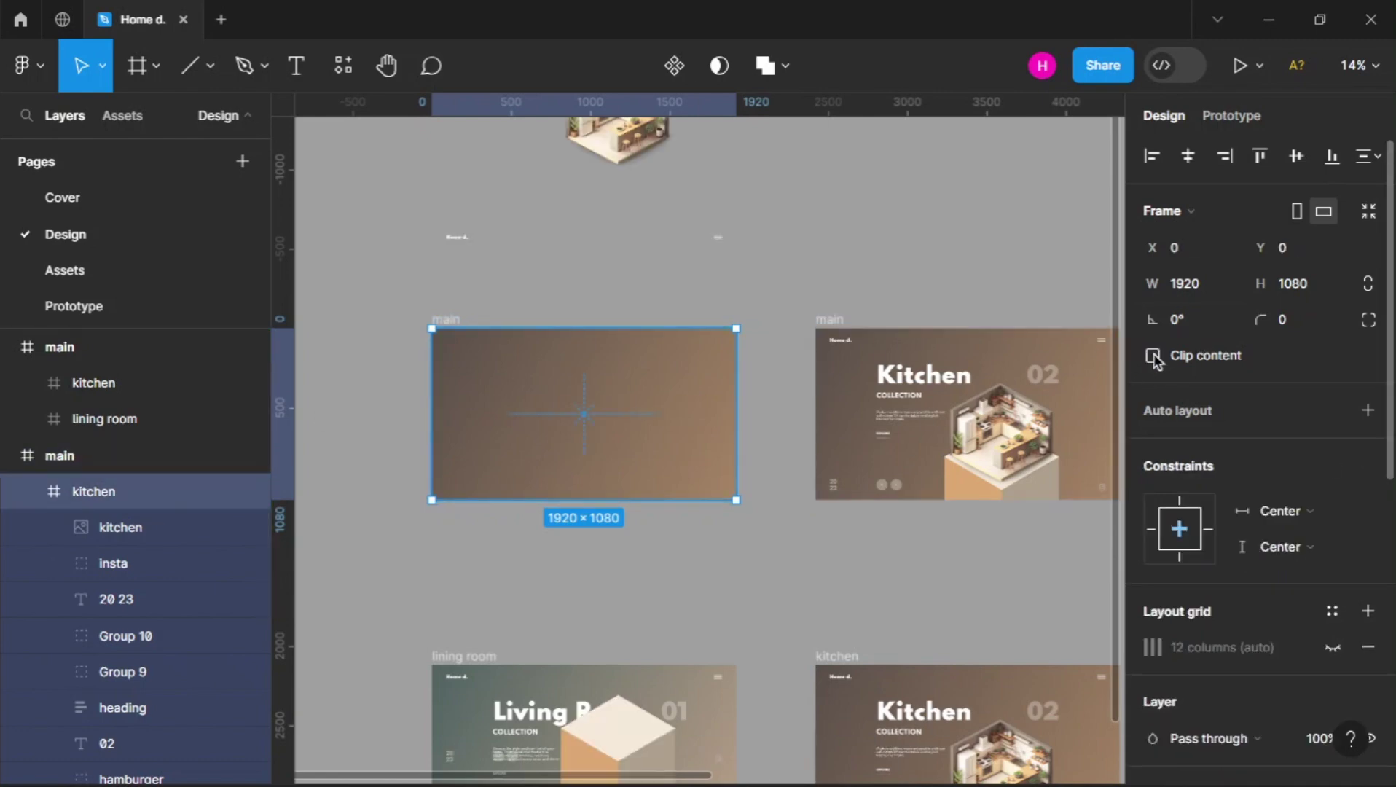
scroll(798, 476, "down", 3)
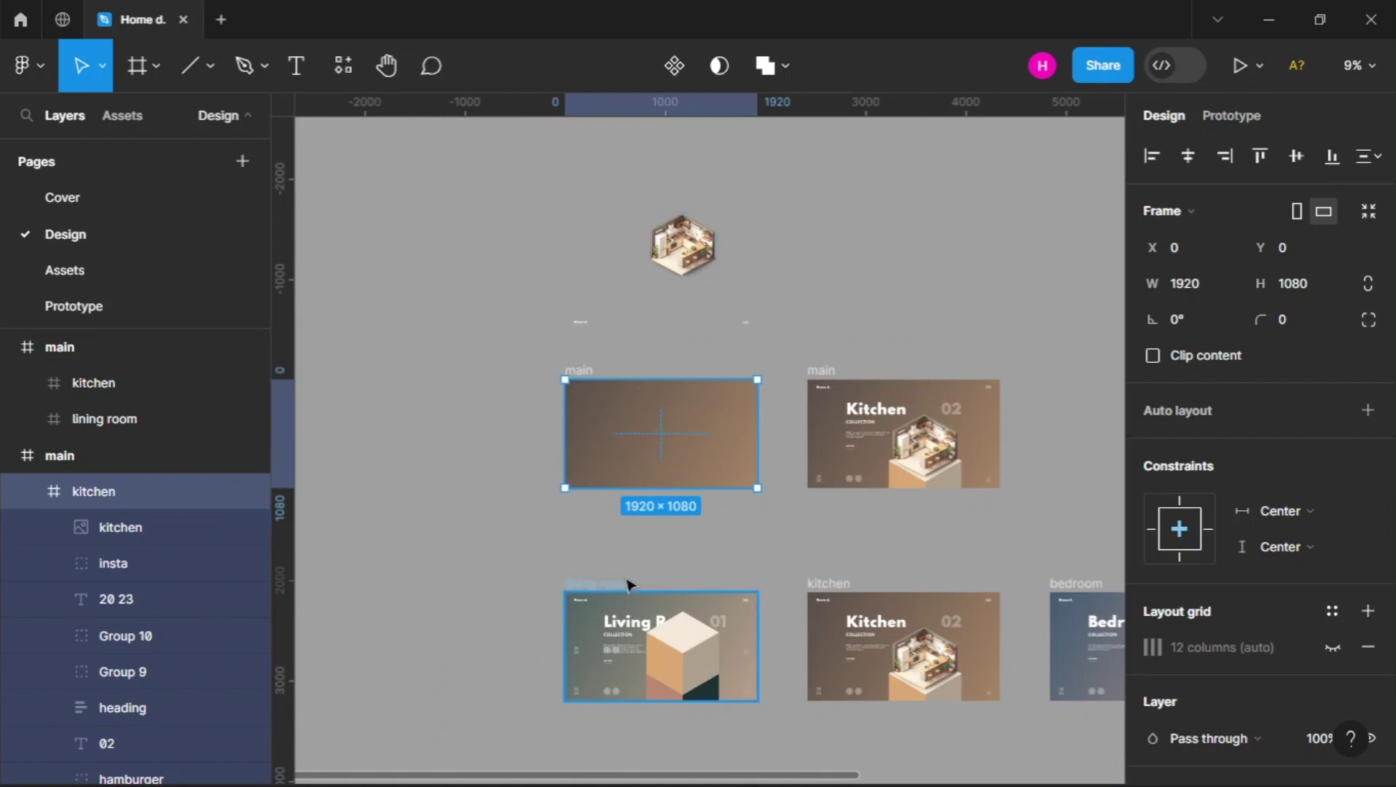
left_click(1152, 357)
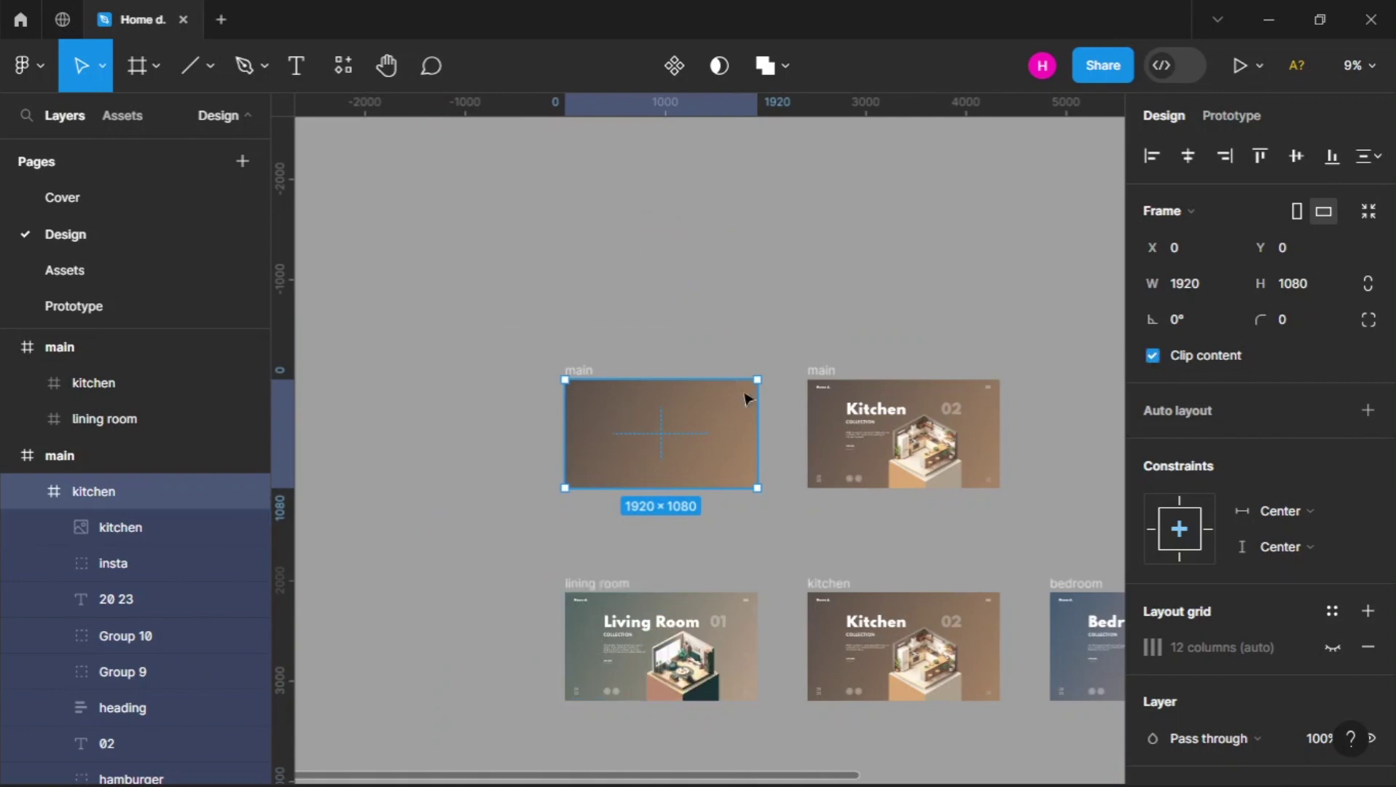
scroll(514, 406, "up", 2)
left_click(1153, 355)
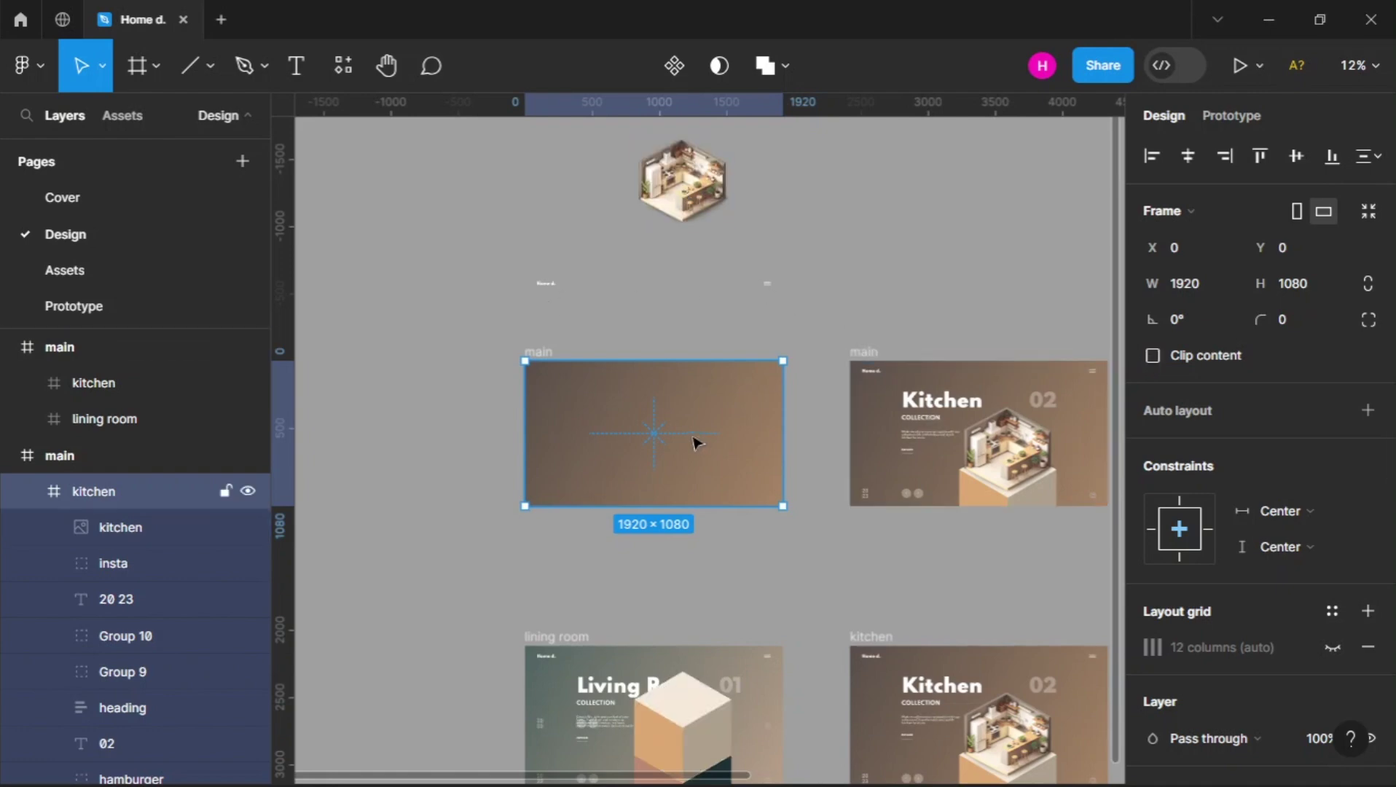
scroll(693, 443, "up", 1)
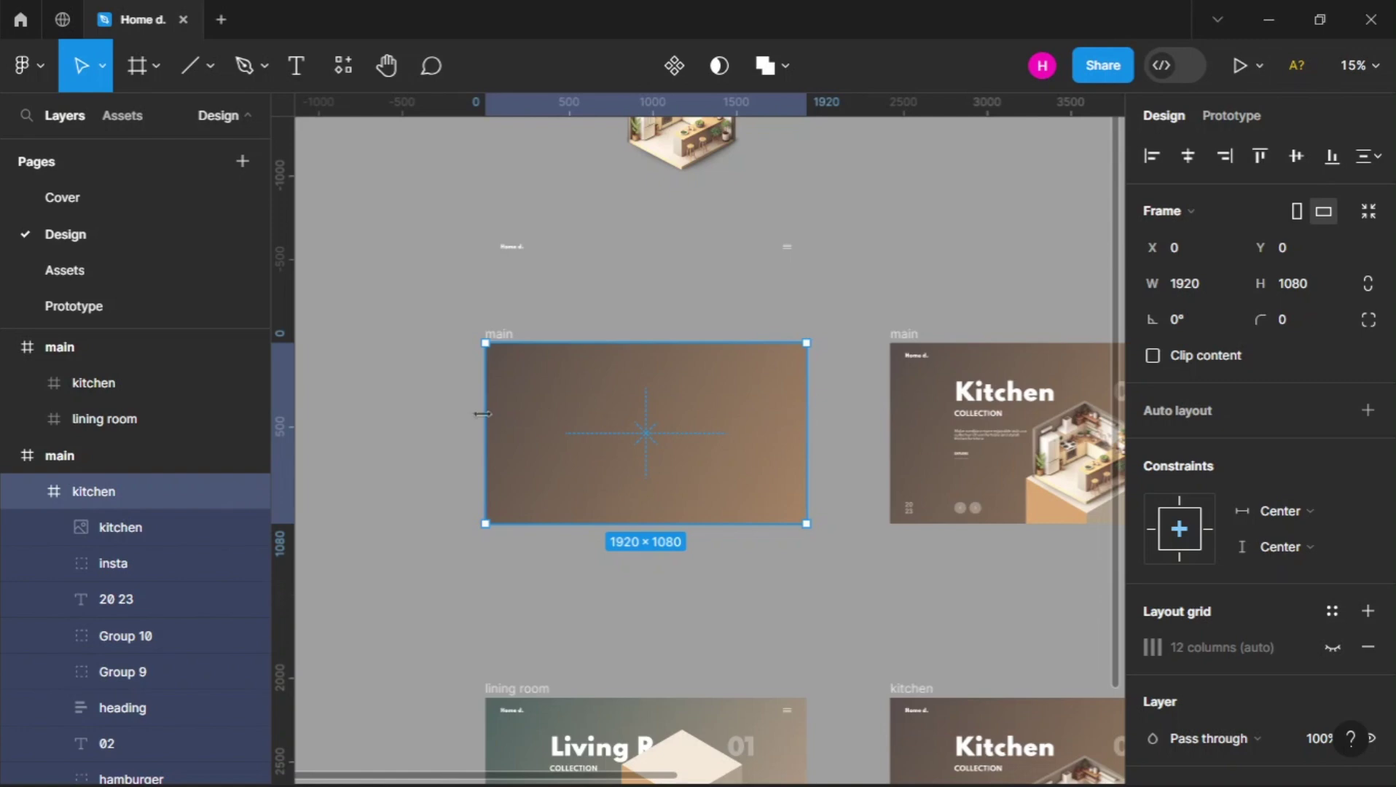
left_click_drag(802, 408, 674, 408)
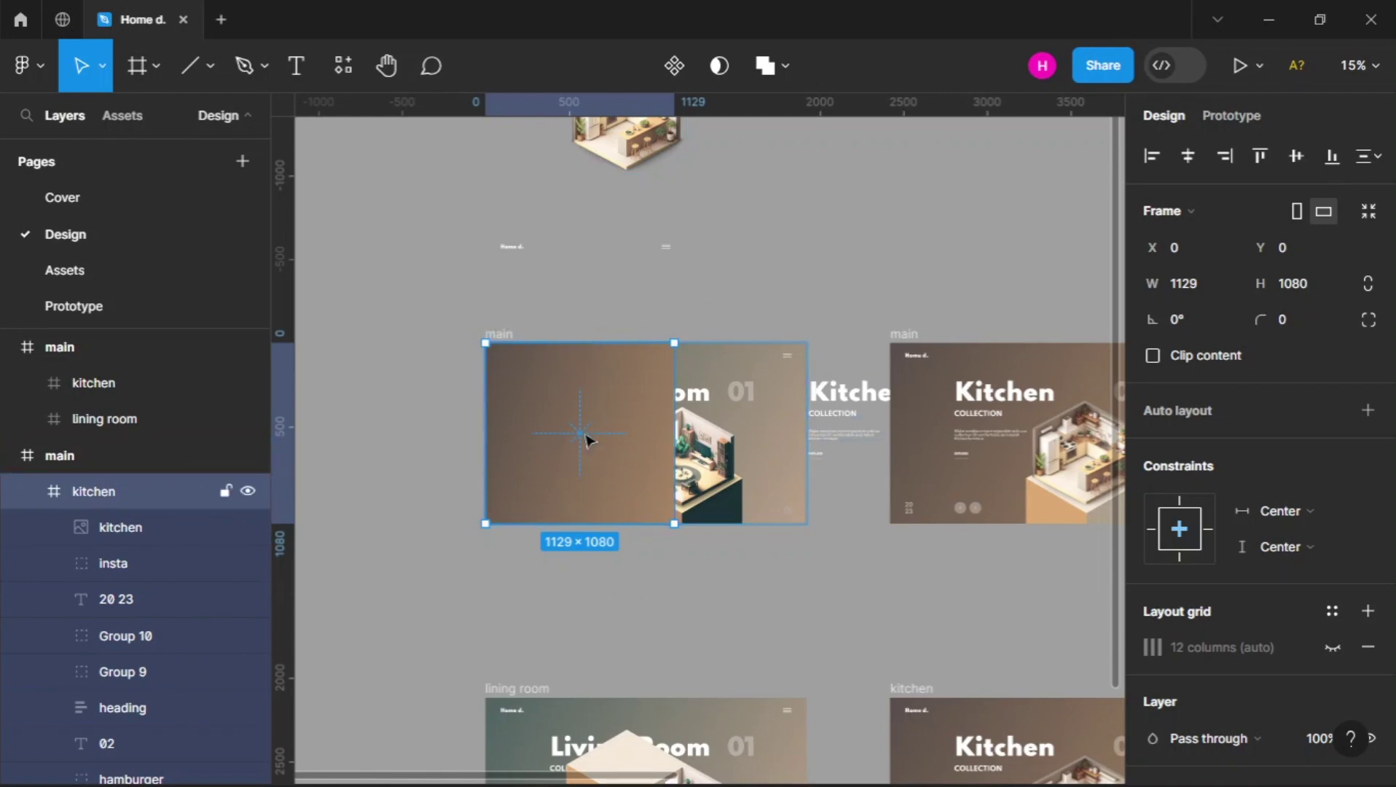
key("ctrl+z")
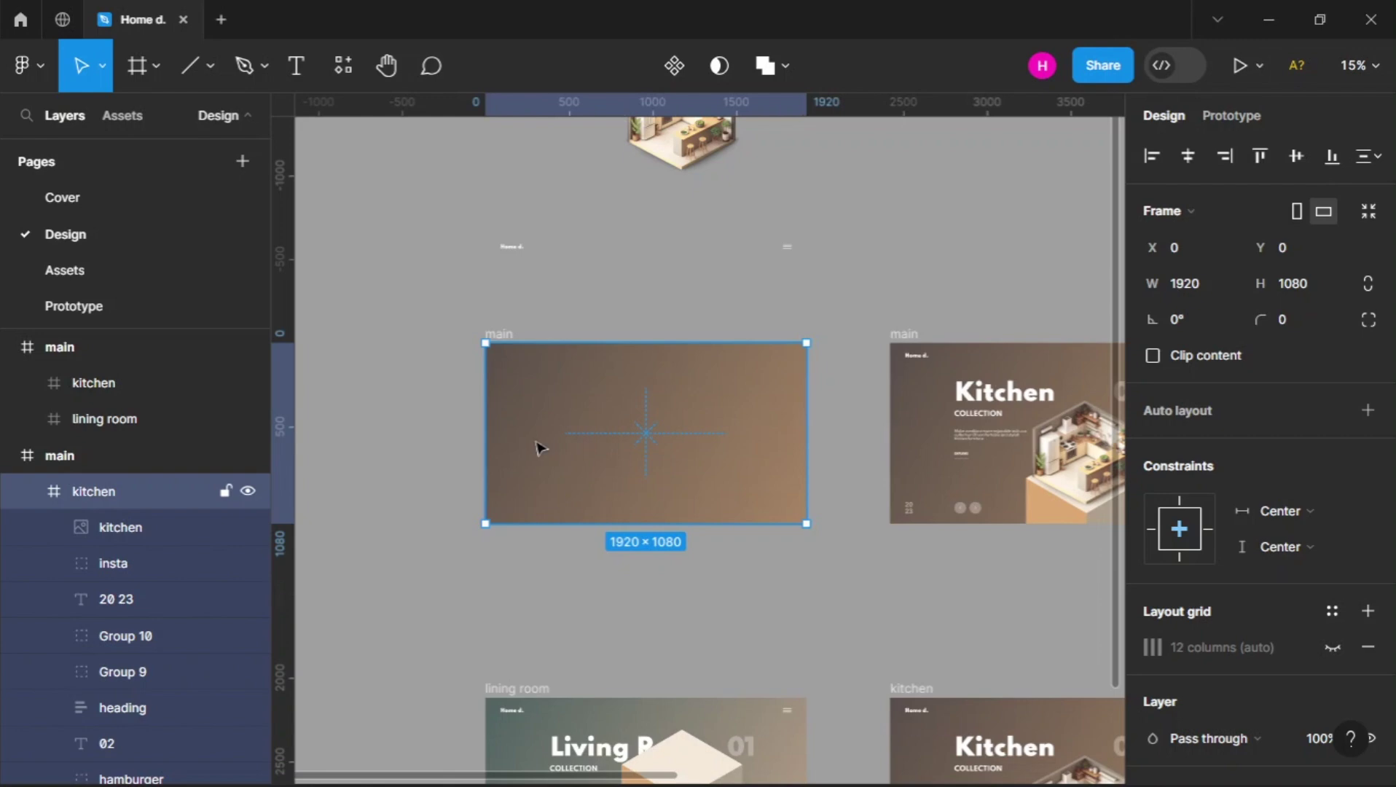
Narrow the nested kitchen slide to 1 px wide at the frame's left edge, ignoring its elements' constraints, and turn its content clipping back on
key("ctrl")
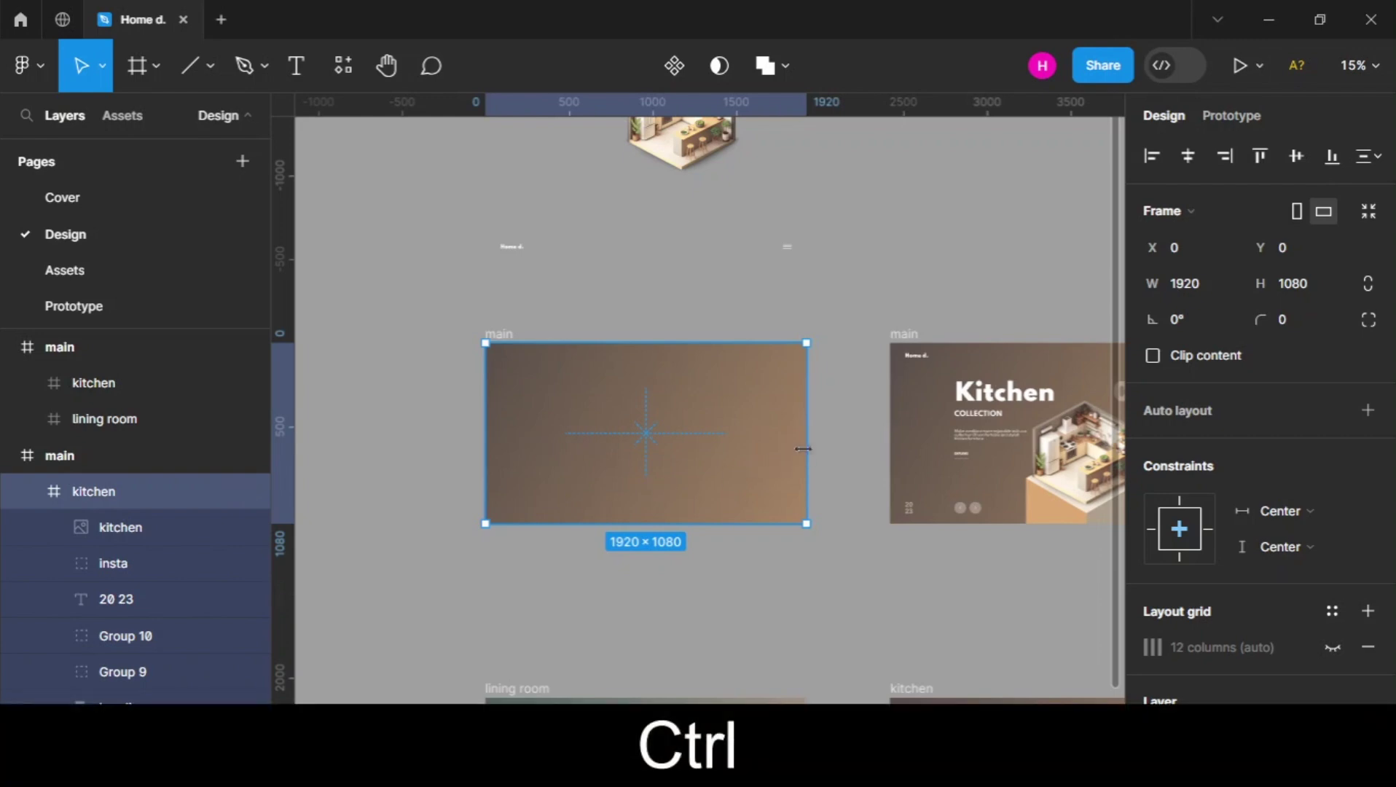
left_click_drag(803, 449, 487, 453)
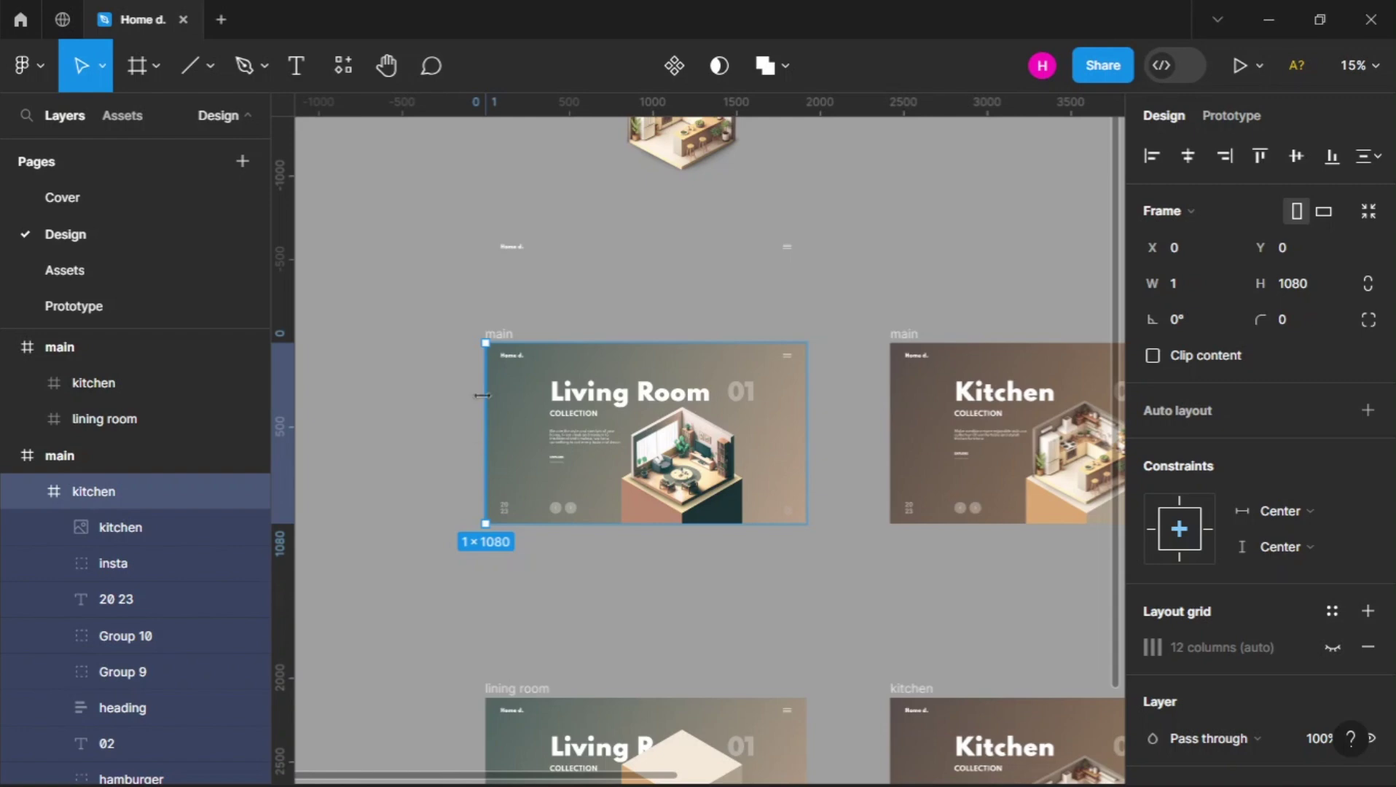
left_click(1152, 356)
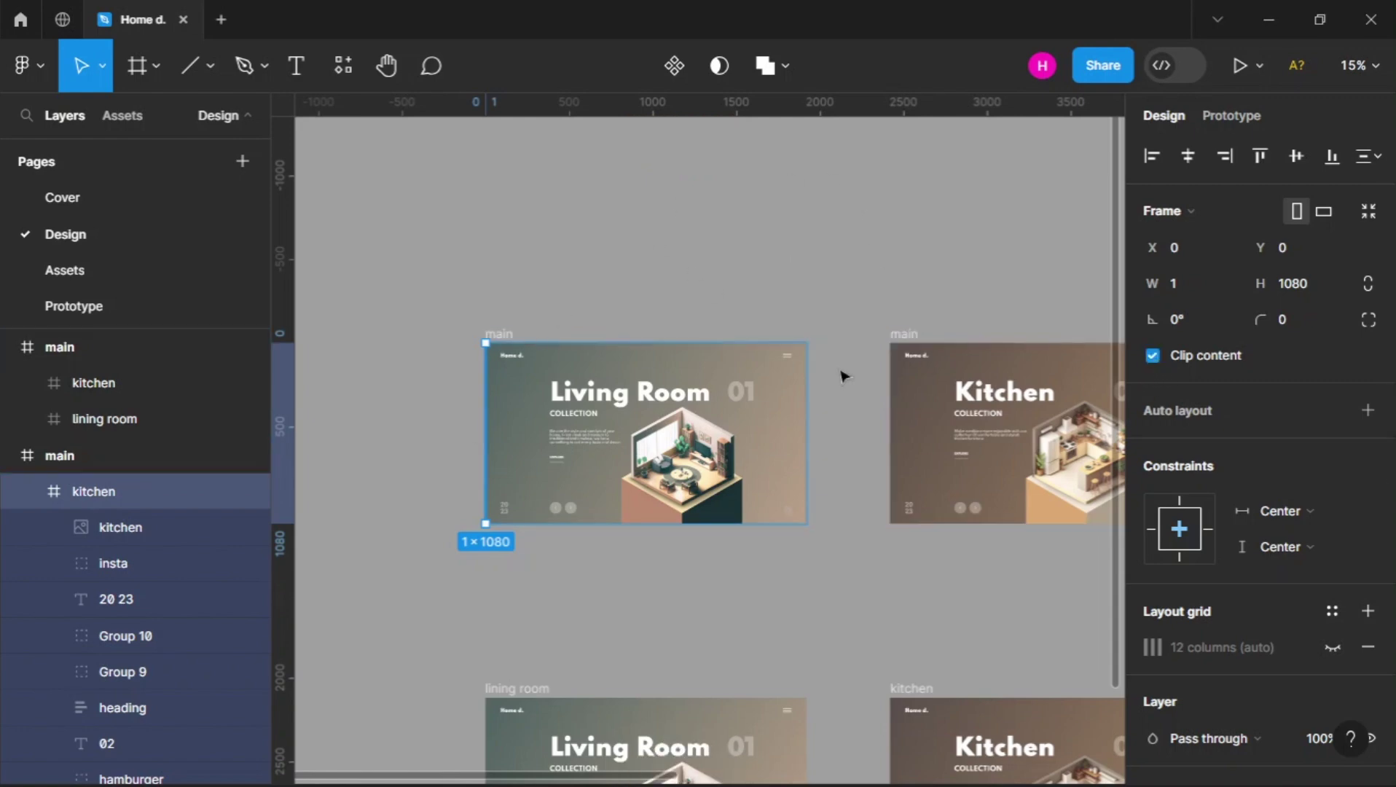
Turn content clipping back on for the first main frame
left_click(178, 455)
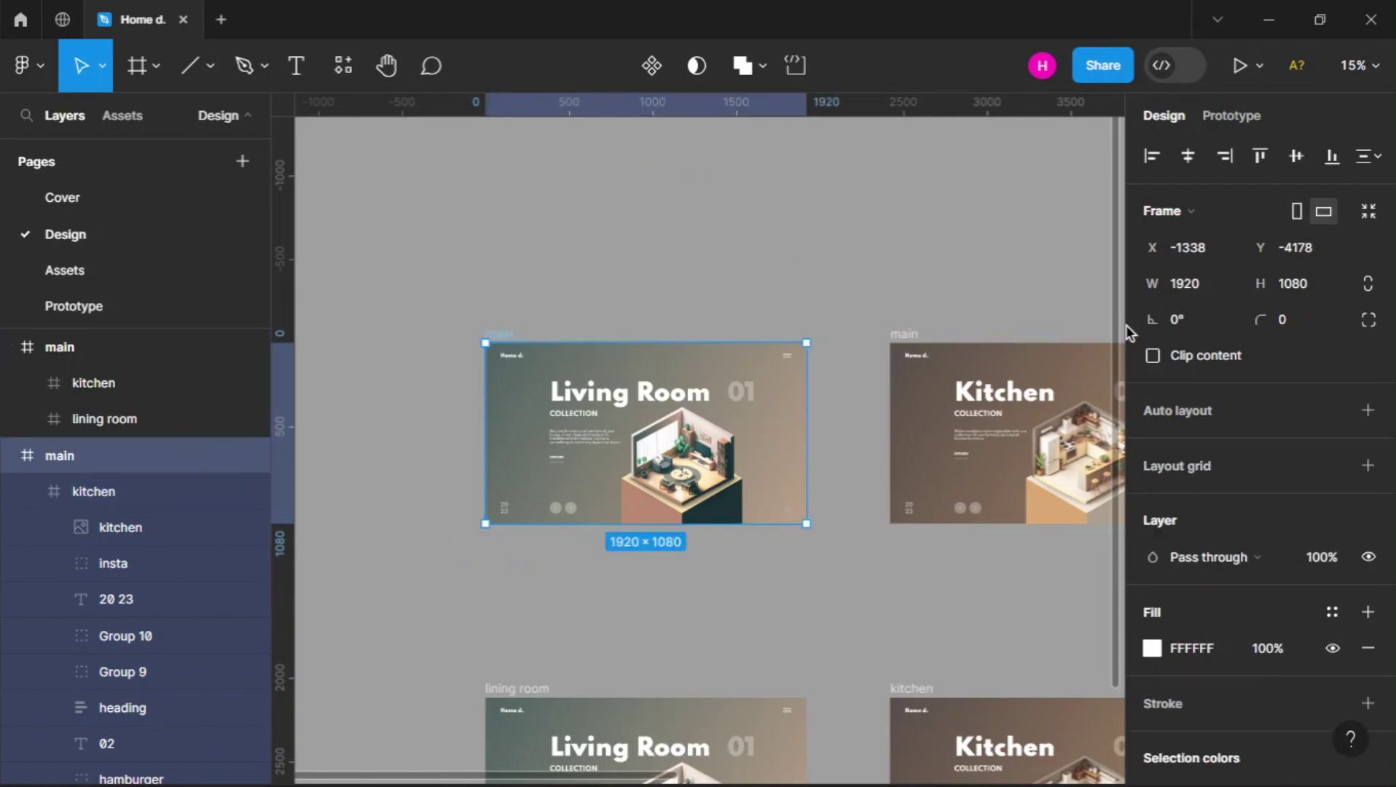
left_click(1147, 359)
left_click(783, 286)
scroll(783, 286, "down", 3, "ctrl")
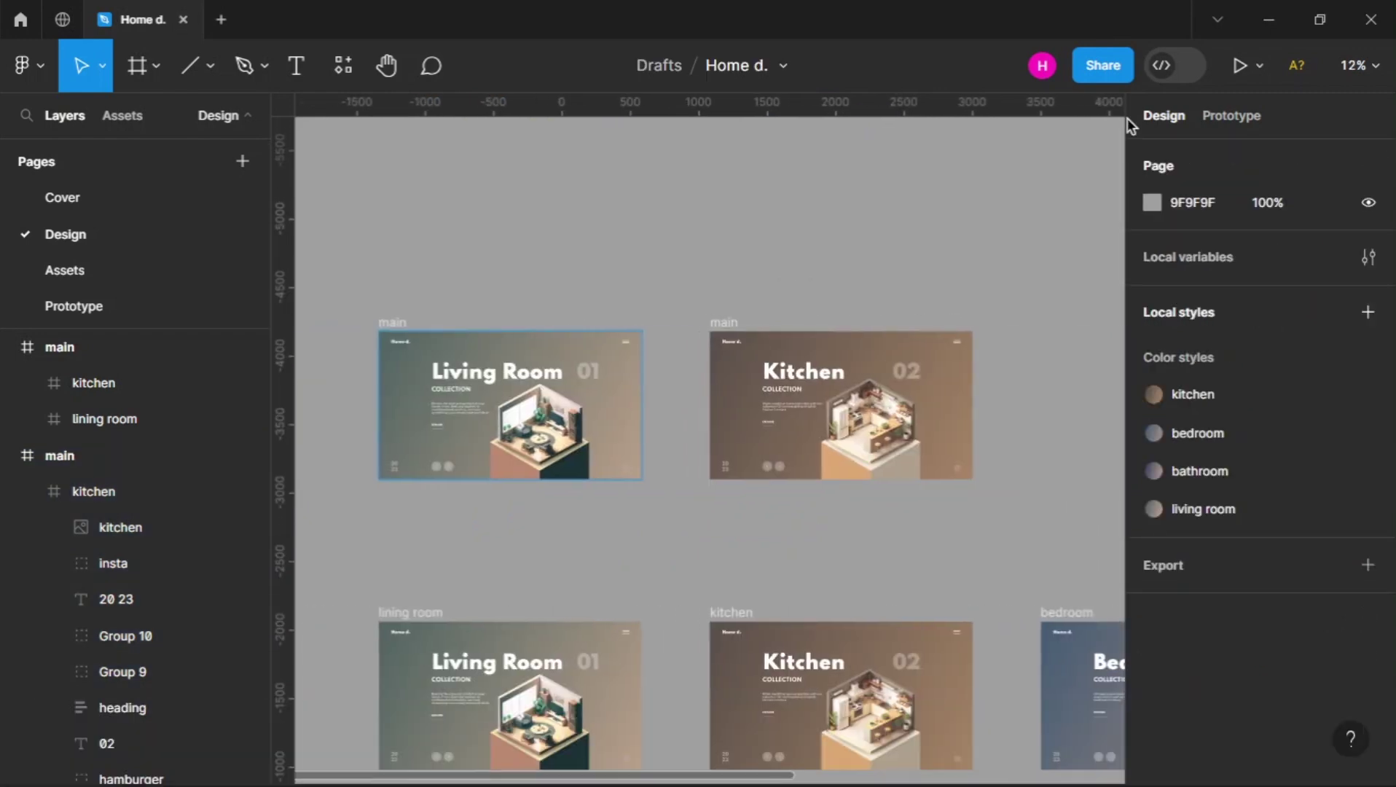
Link the previous-arrow button of the second main frame's kitchen slide to the first main frame on click, using Smart animate, Gentle, 1500 ms
left_click(1238, 116)
left_click(523, 470)
scroll(453, 470, "up", 3, "ctrl")
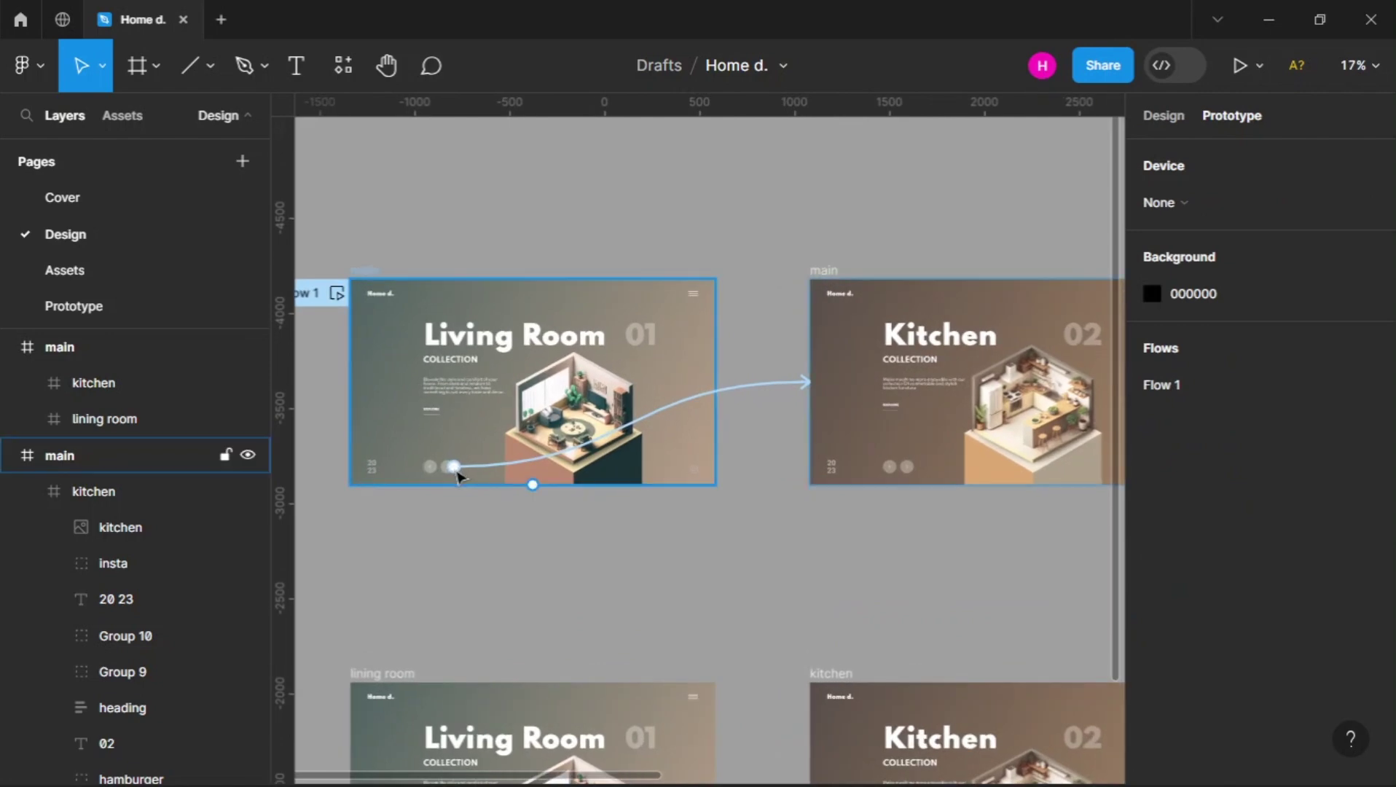
scroll(892, 470, "up", 2, "ctrl")
left_click(896, 472)
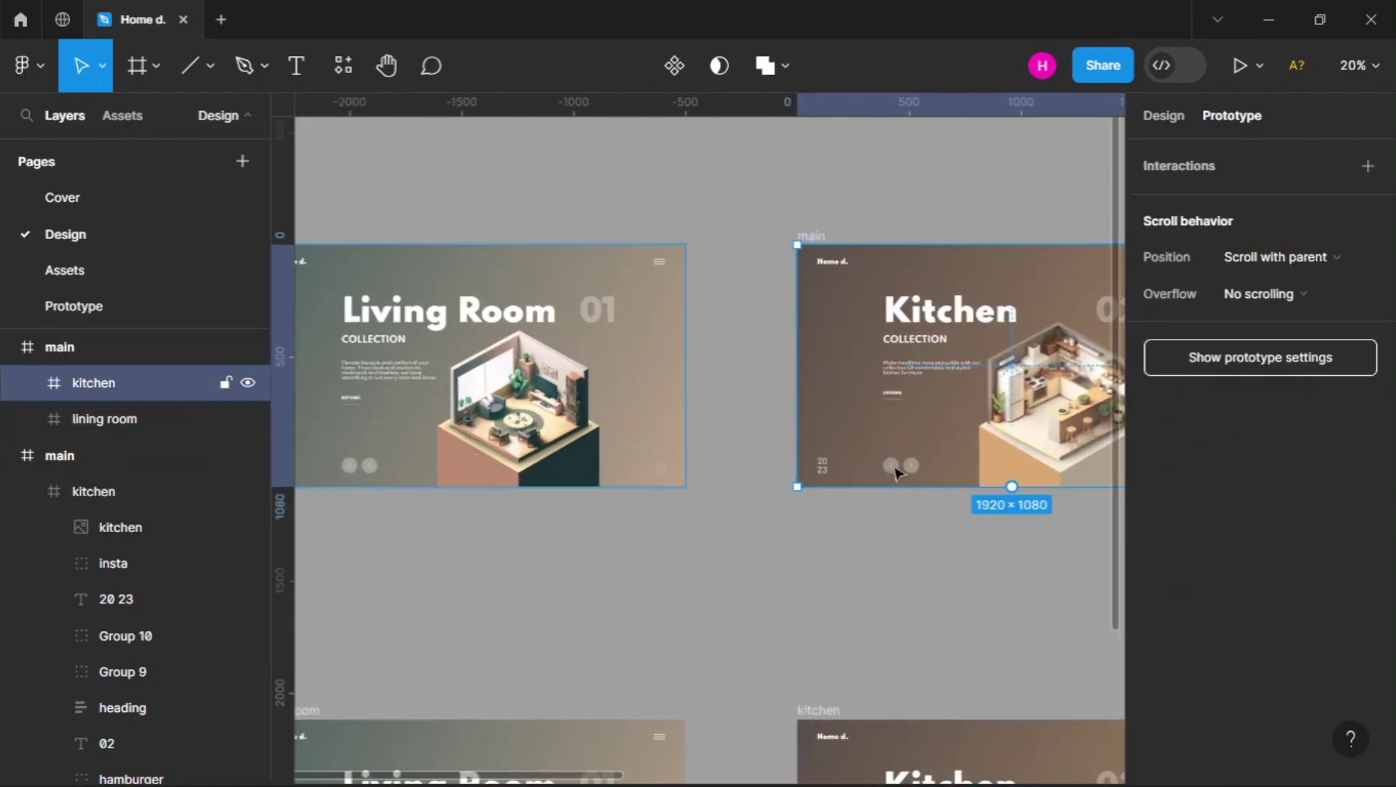
left_click(896, 472)
left_click_drag(899, 465, 676, 271)
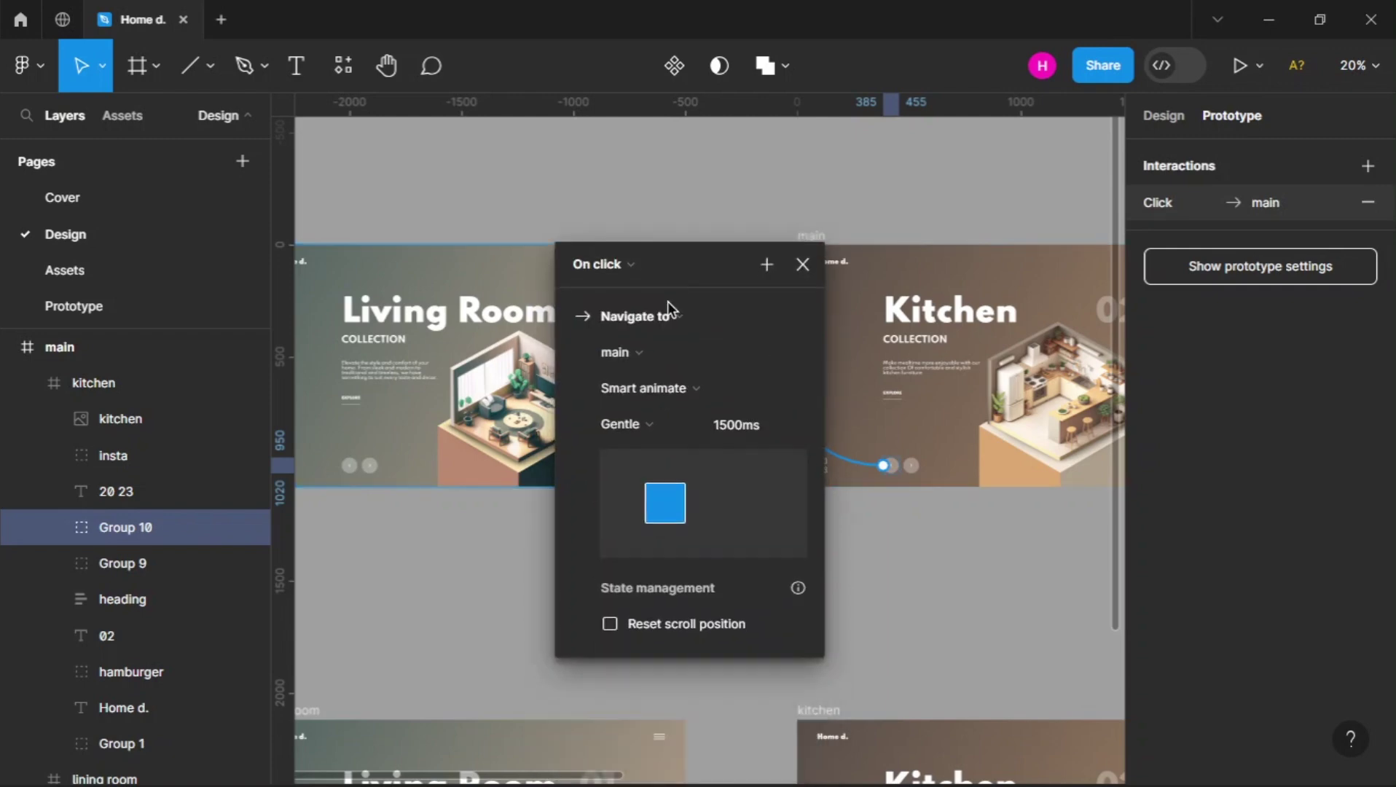
left_click(803, 263)
Open the preview of Flow 1 from the first main frame and enlarge it to fit the slide without black borders
scroll(803, 264, "down", 3)
left_click(422, 263)
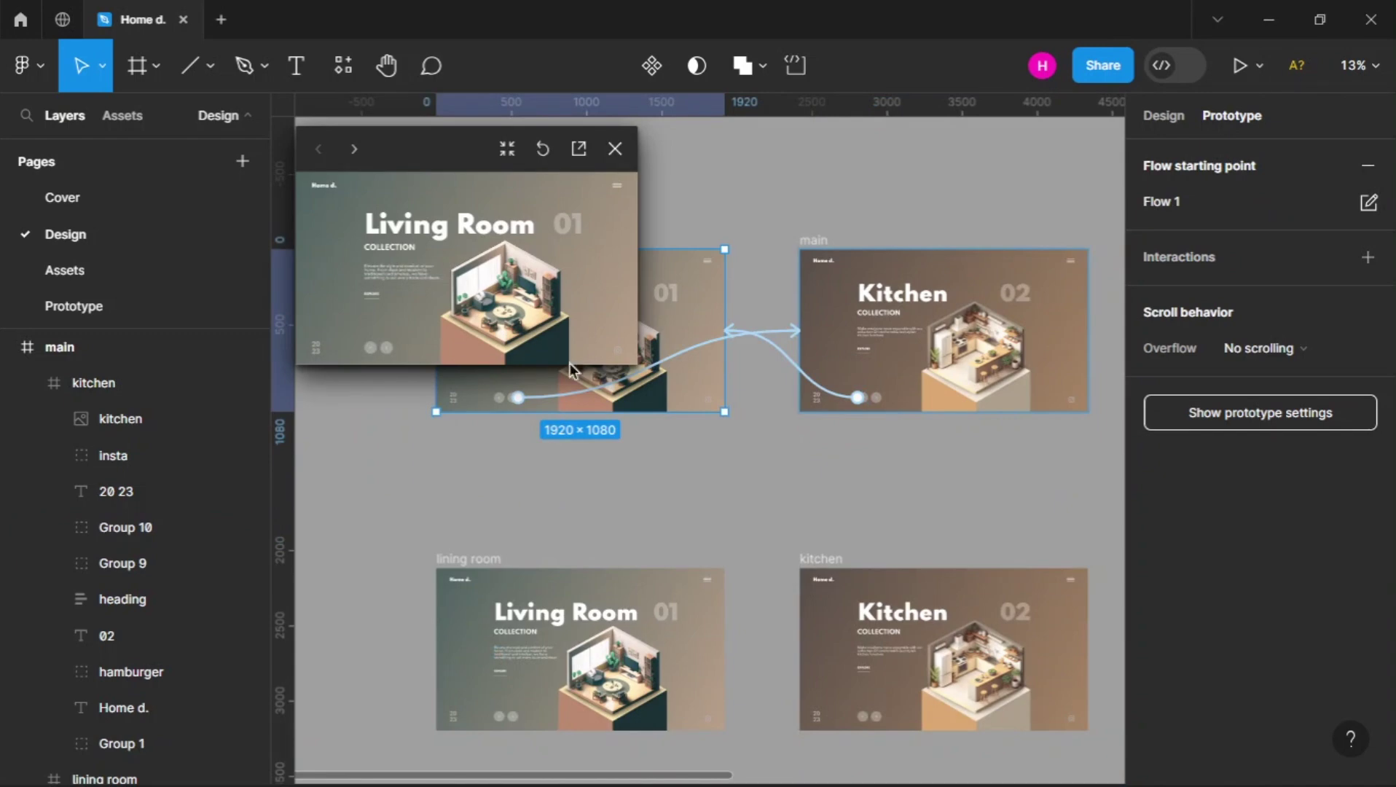
left_click_drag(837, 503, 1120, 653)
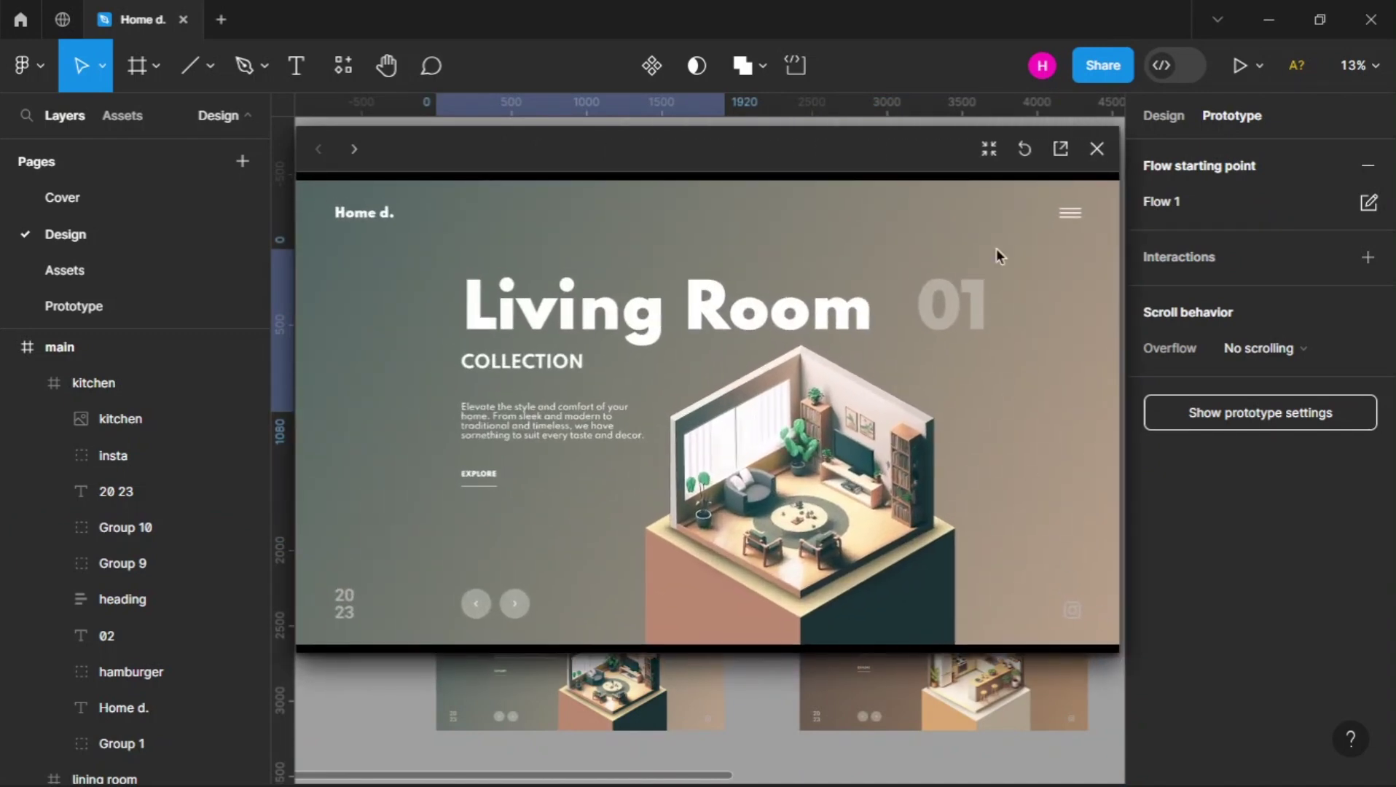
left_click(991, 150)
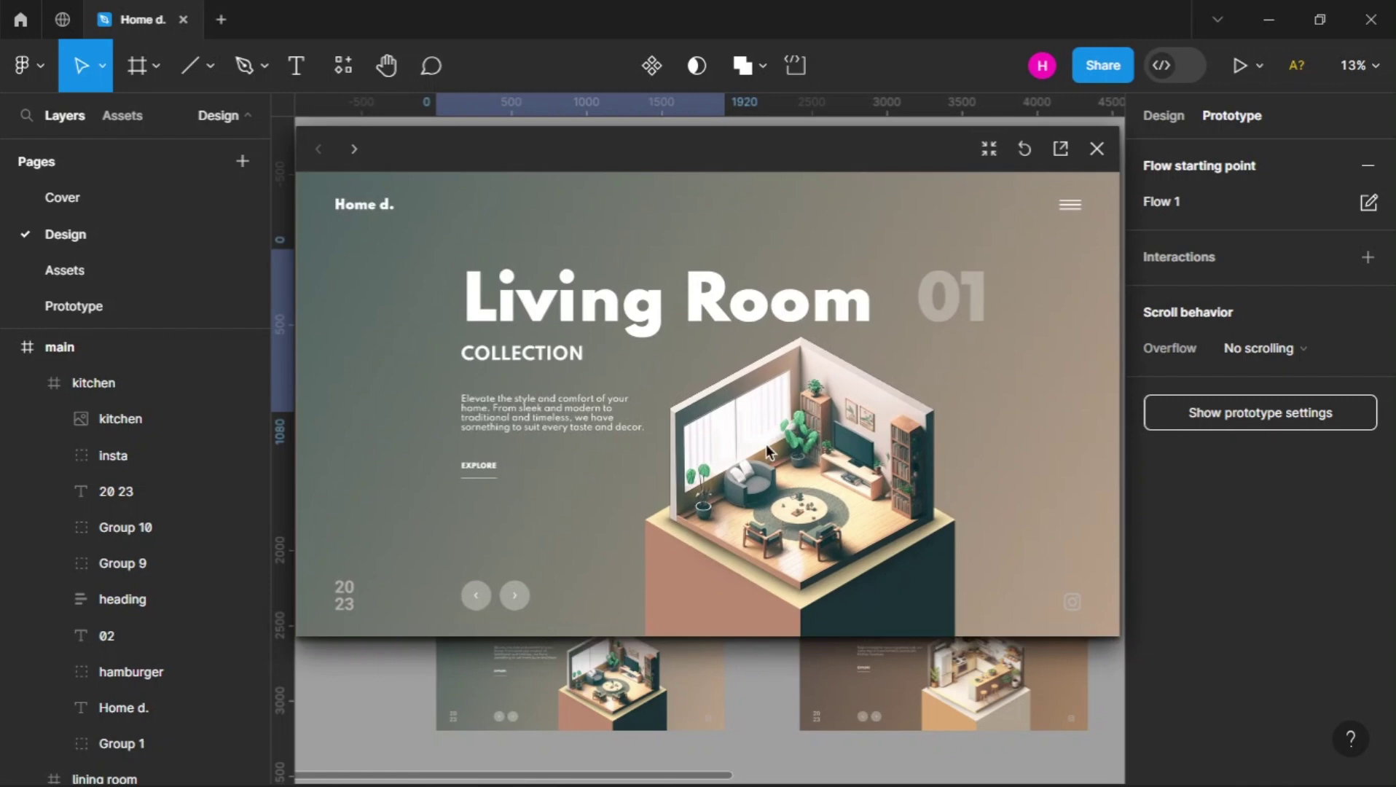
Test the transitions between the Living Room and Kitchen slides repeatedly with the arrow buttons in the preview, and close it
left_click(515, 597)
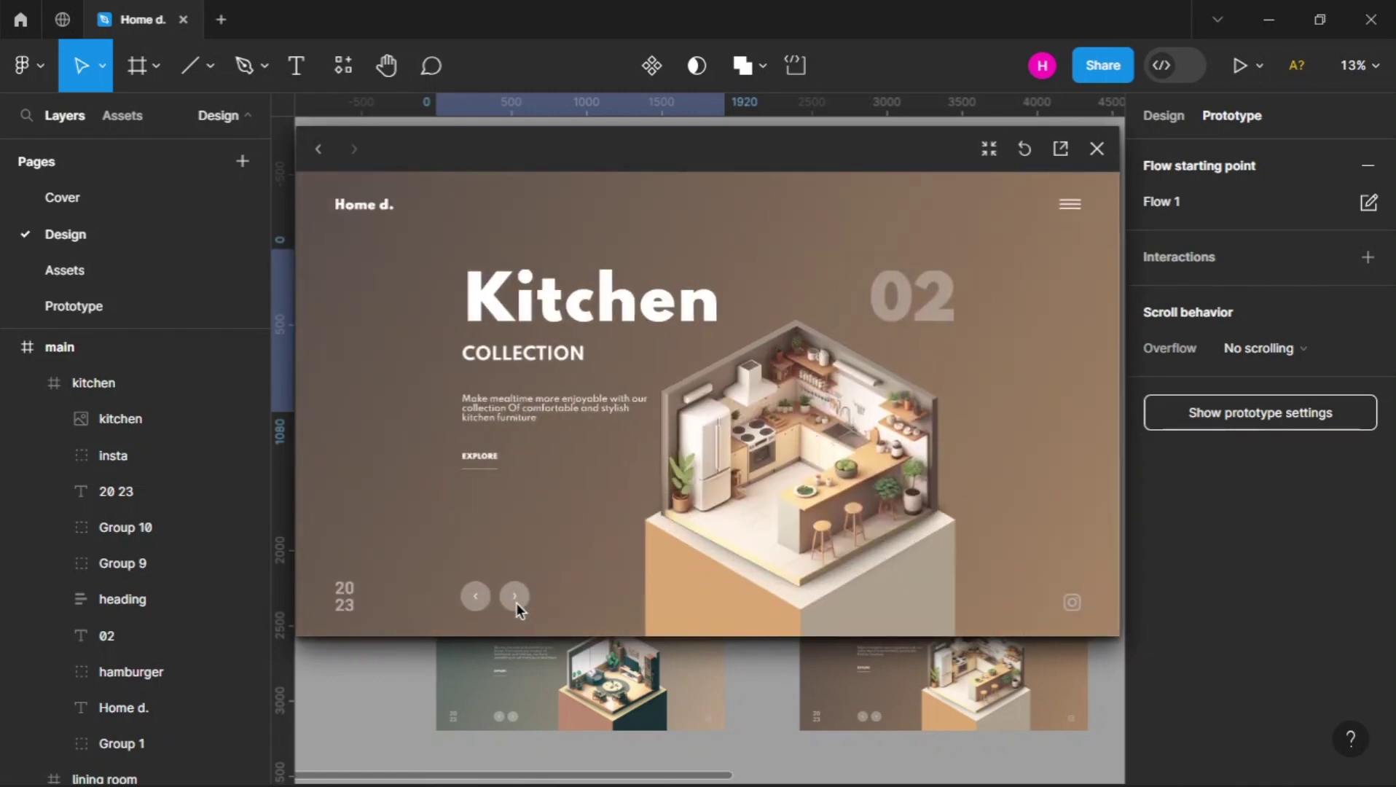
left_click(476, 597)
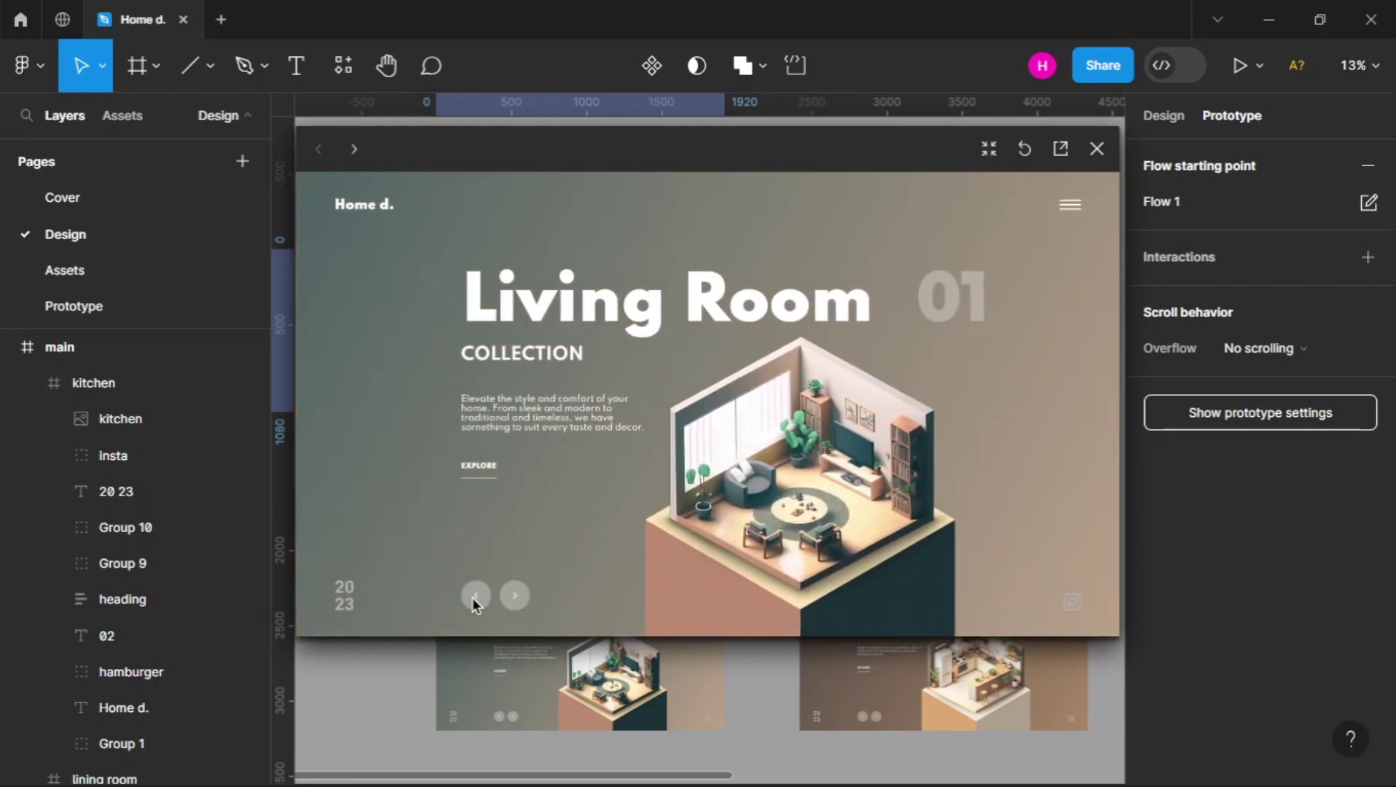
left_click(515, 595)
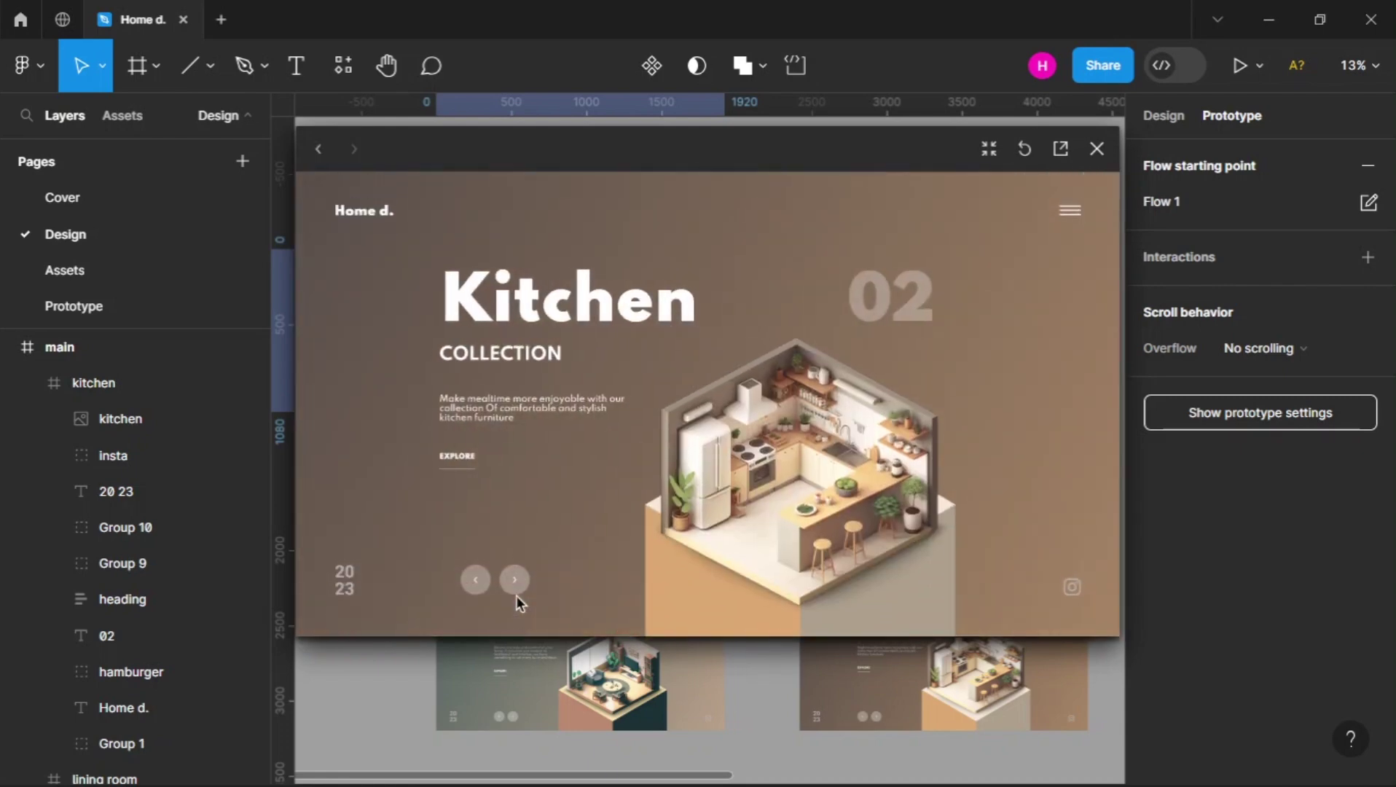
left_click(475, 598)
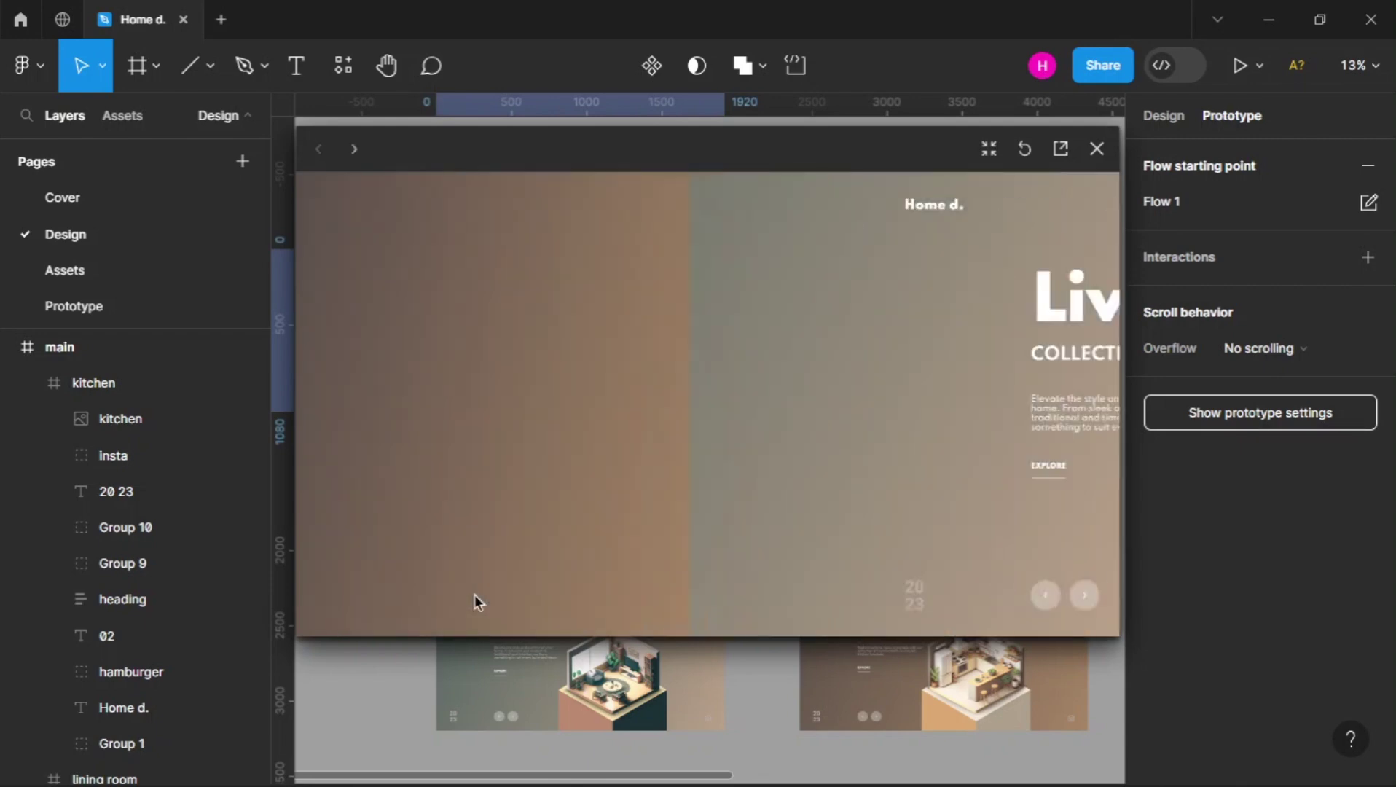
left_click(498, 598)
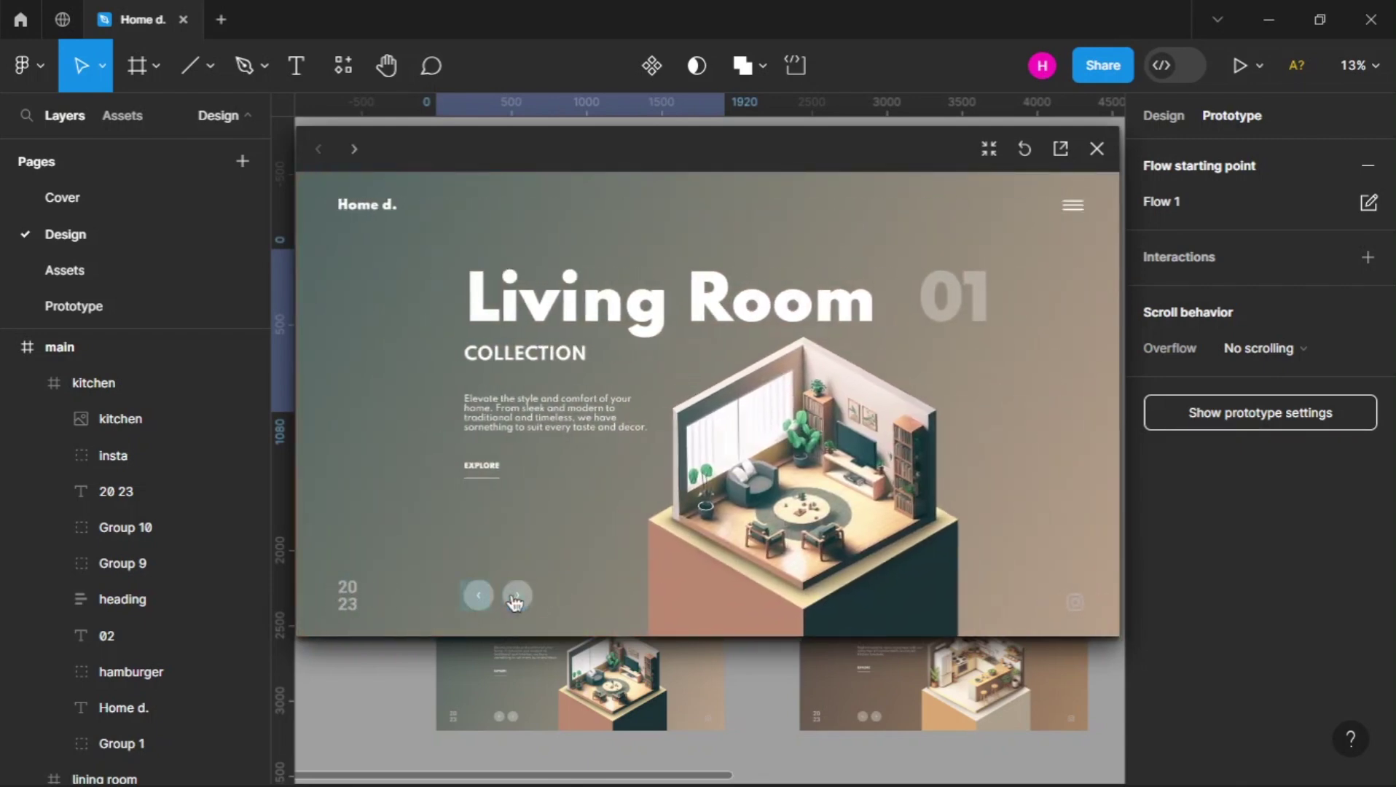
left_click(513, 595)
left_click(483, 597)
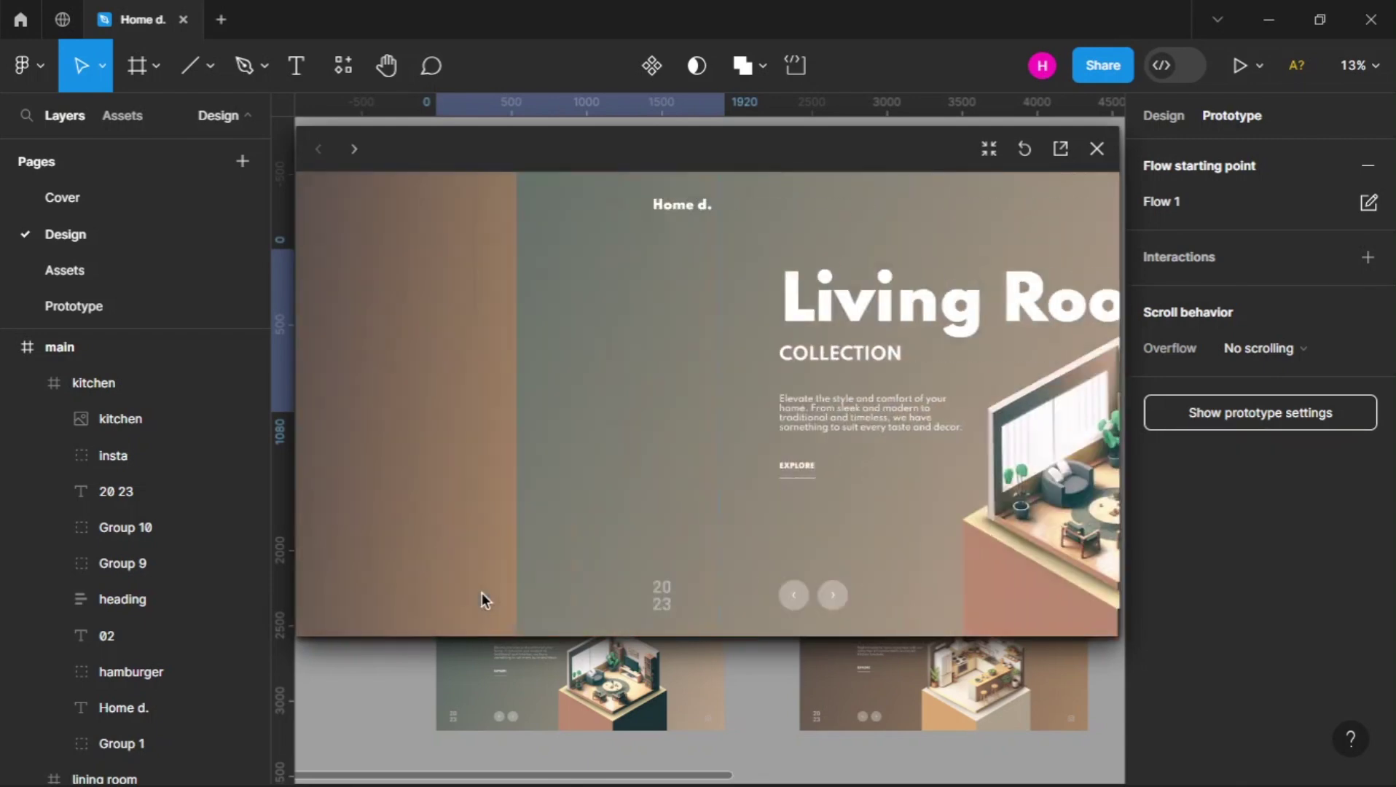
left_click(513, 603)
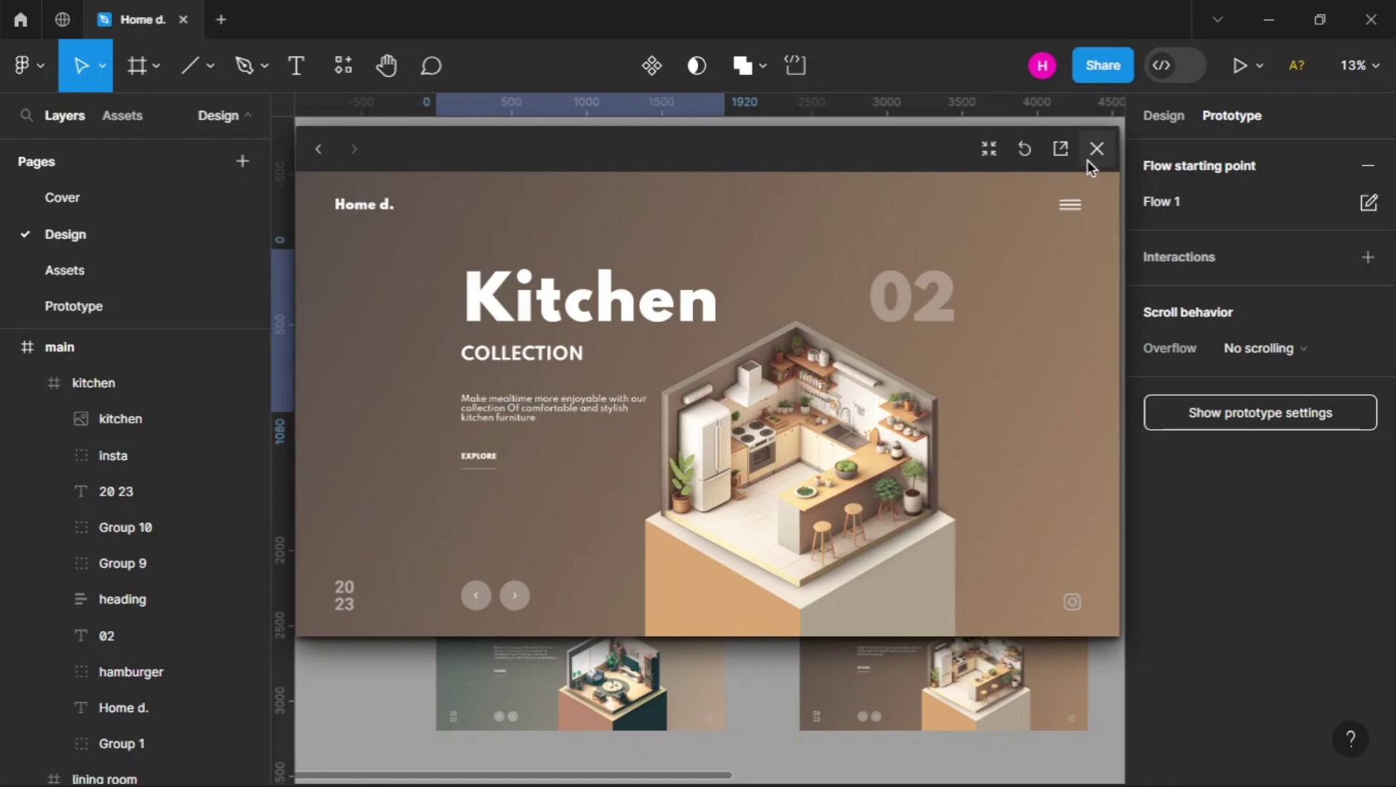
left_click(1088, 158)
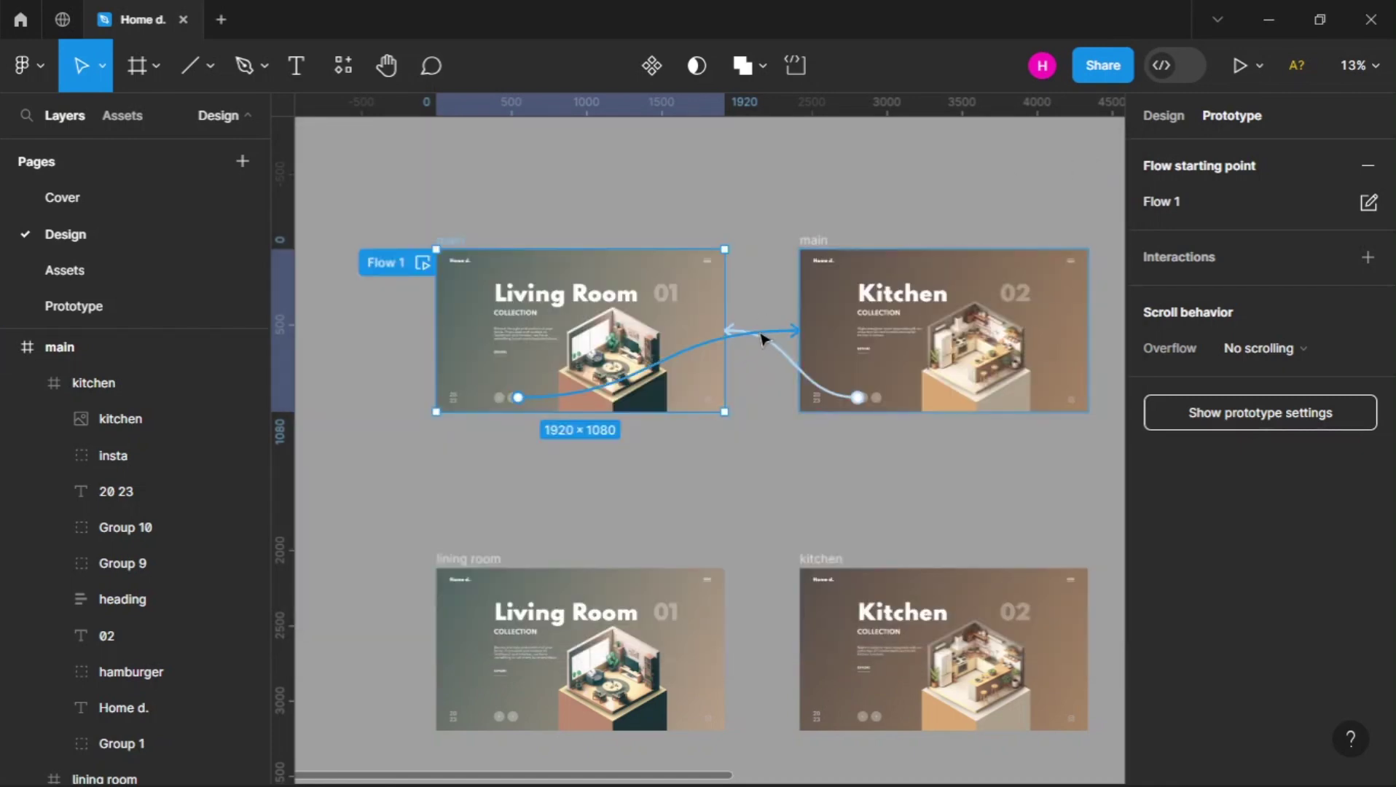
Set the Living Room slide's next-arrow transition duration to 500 ms and test it in the Flow 1 preview
left_click(761, 338)
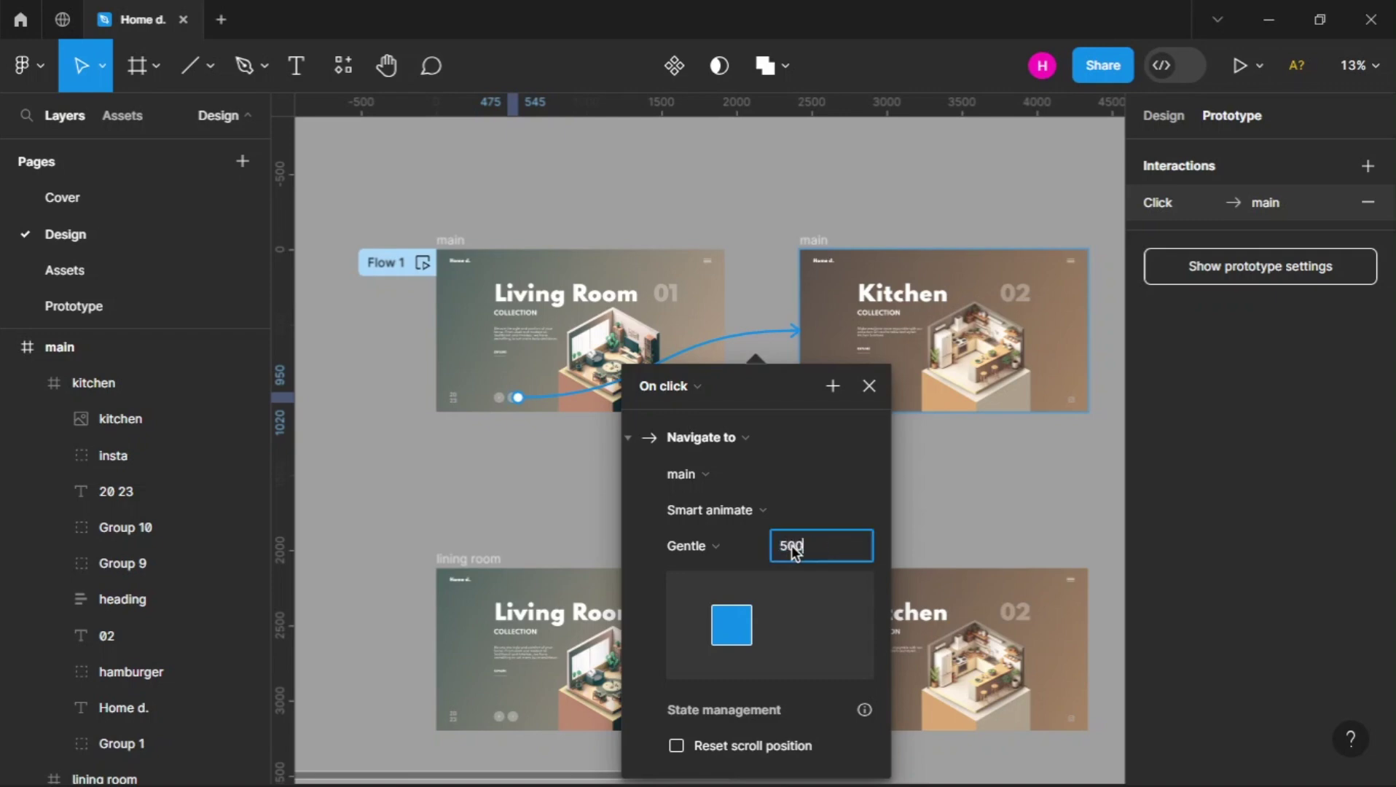
left_click(869, 385)
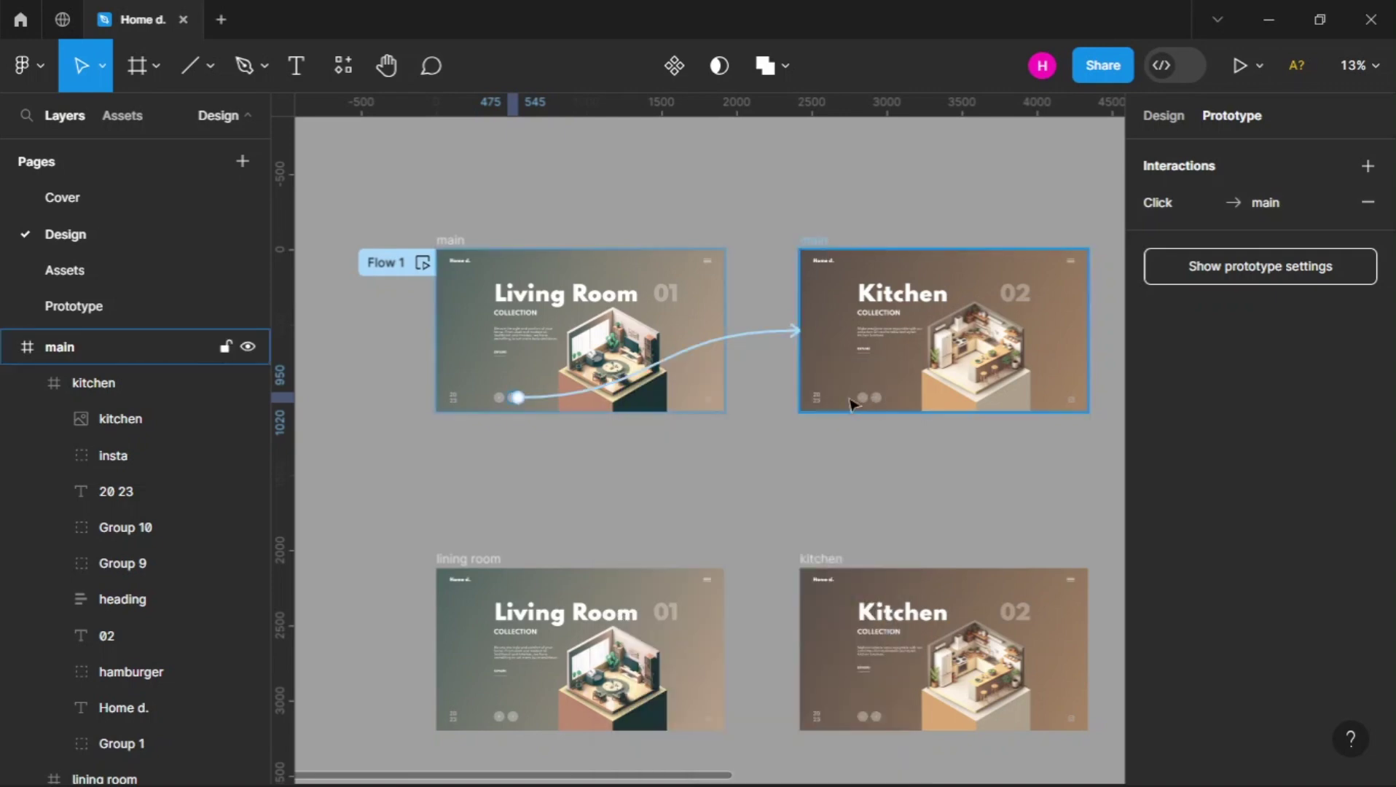
left_click(421, 265)
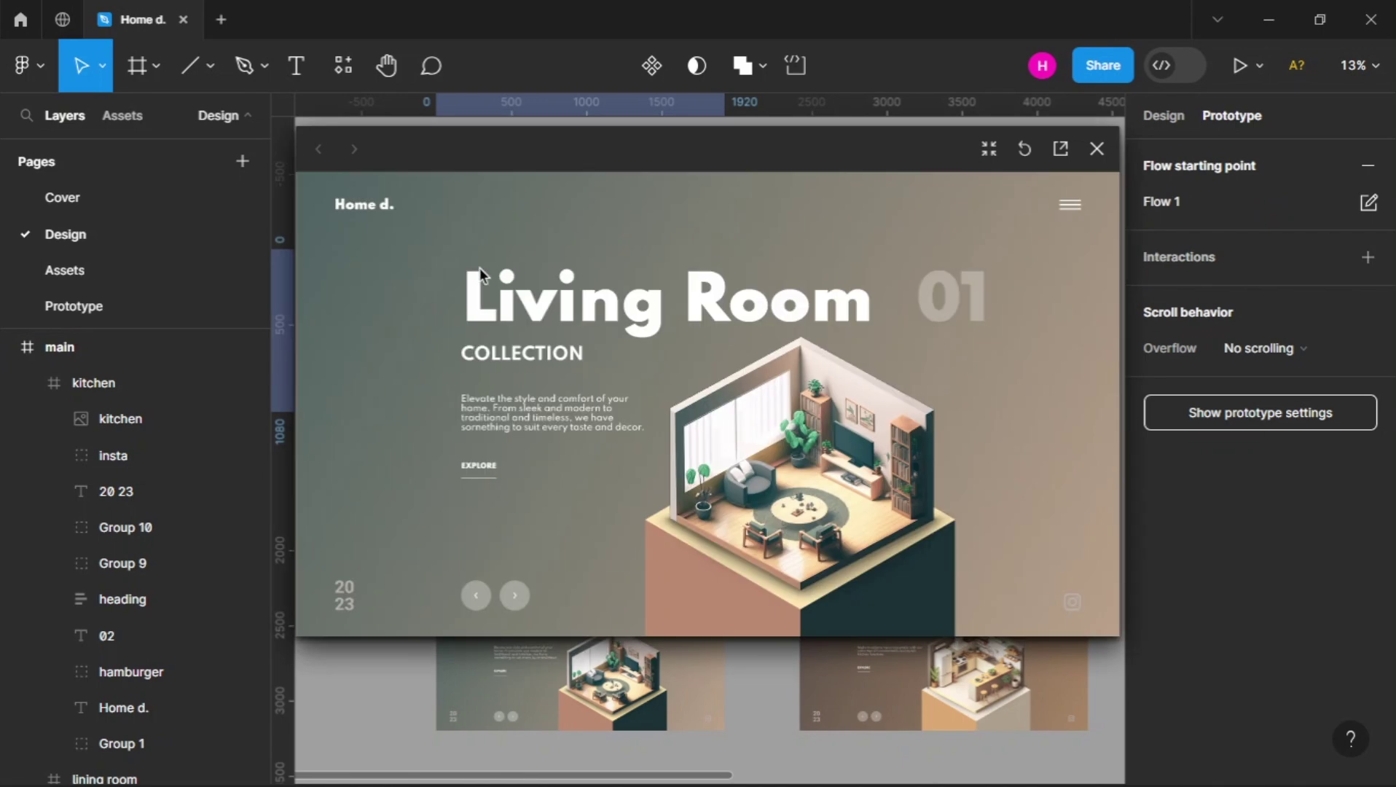
left_click(523, 599)
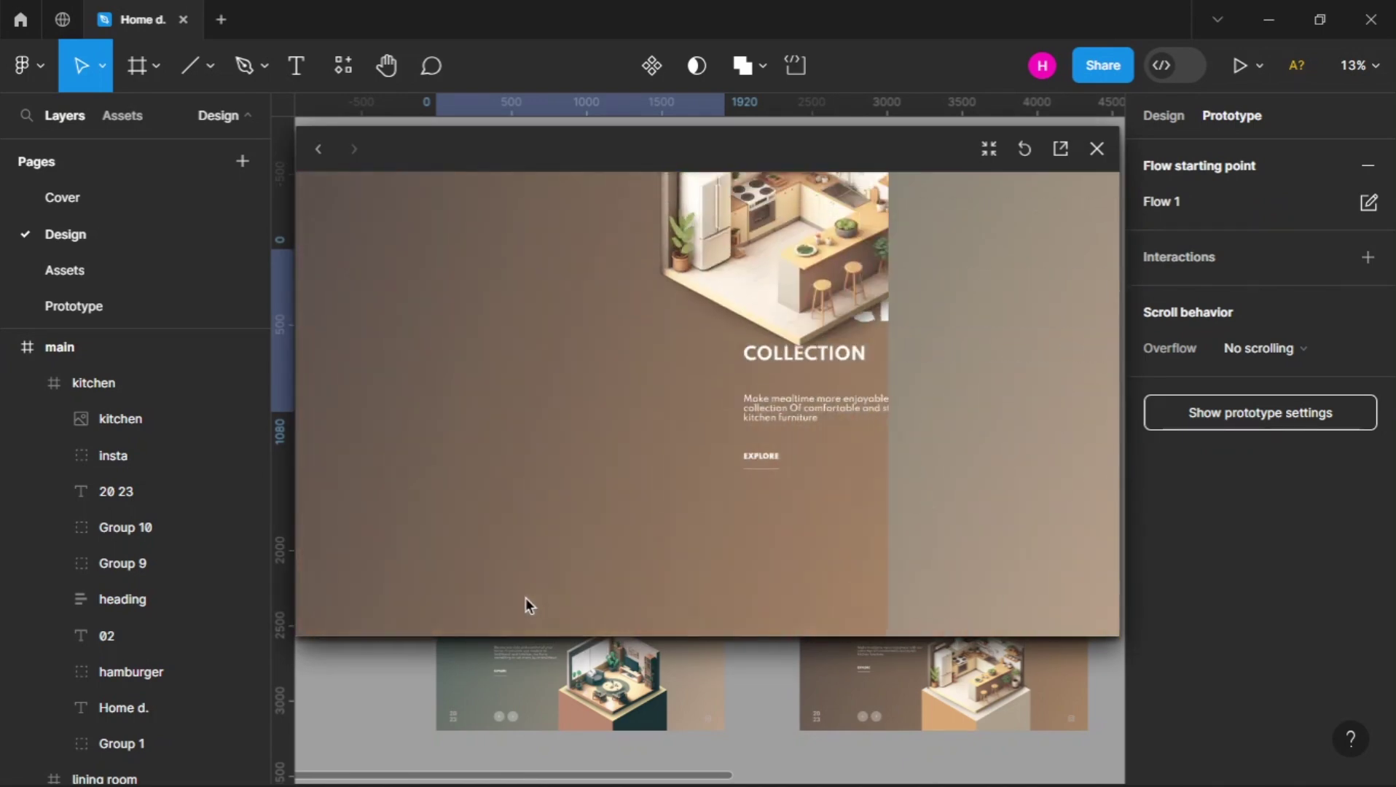
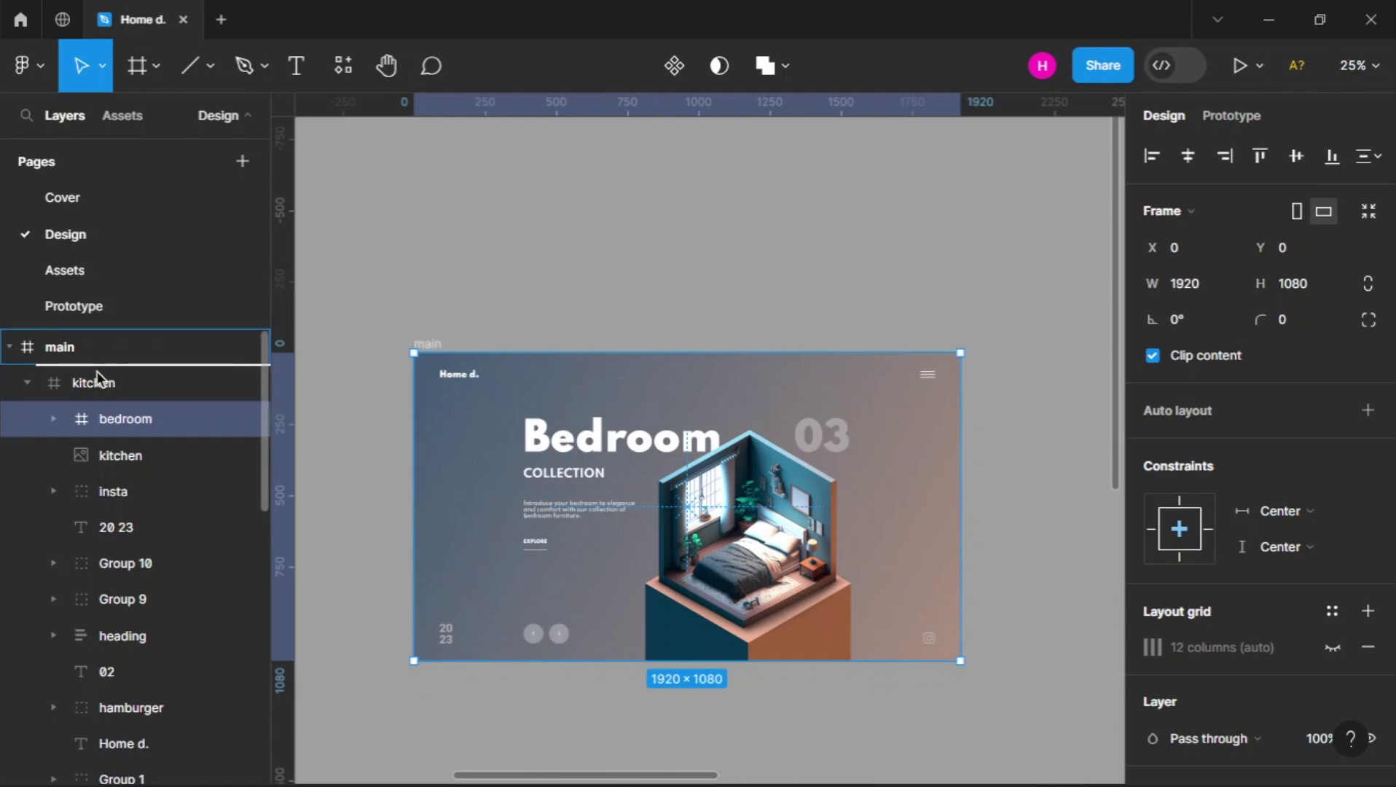
Check the stacking of the bedroom and kitchen slides in the second main frame by hiding and showing them again
left_click(26, 420)
left_click(100, 423)
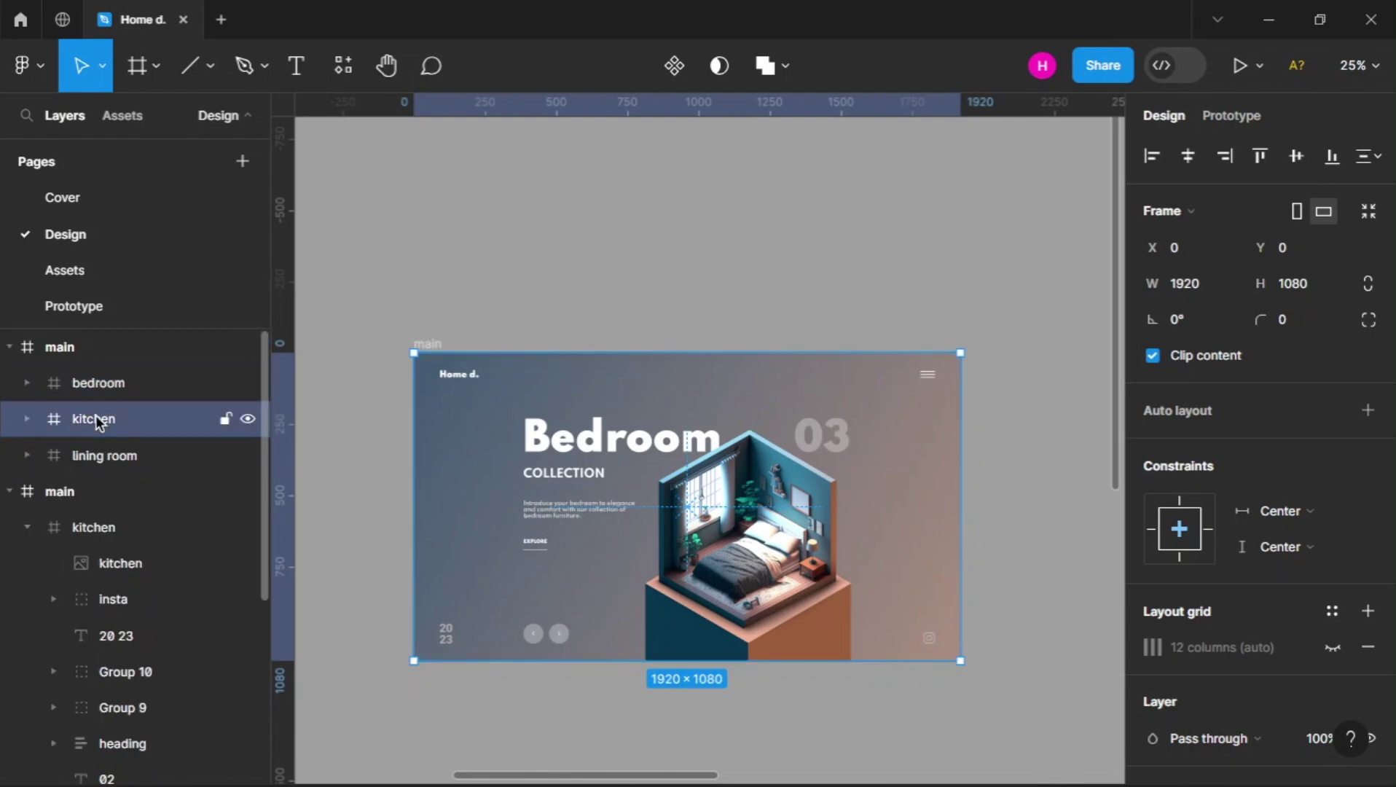
left_click(219, 390)
left_click(248, 383)
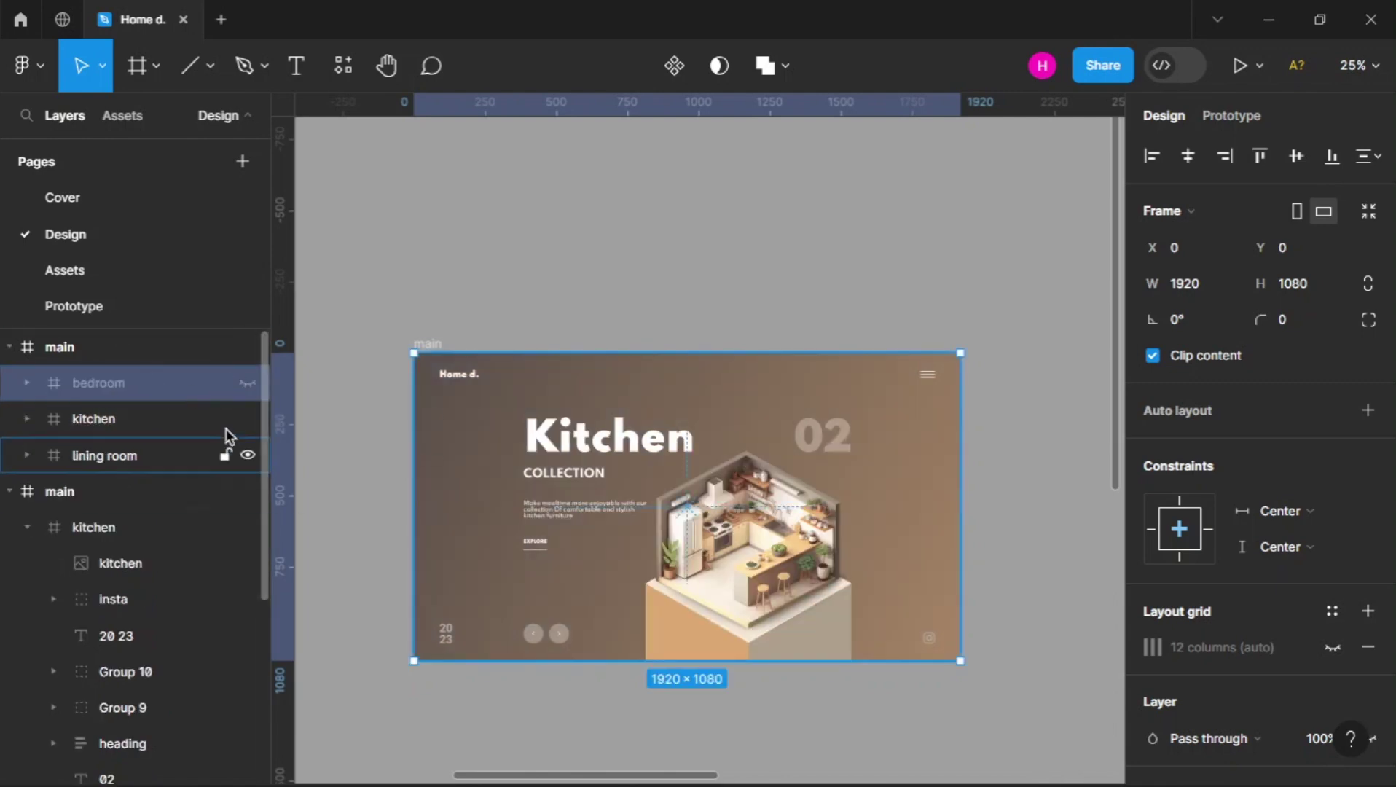
left_click(248, 420)
left_click(248, 419)
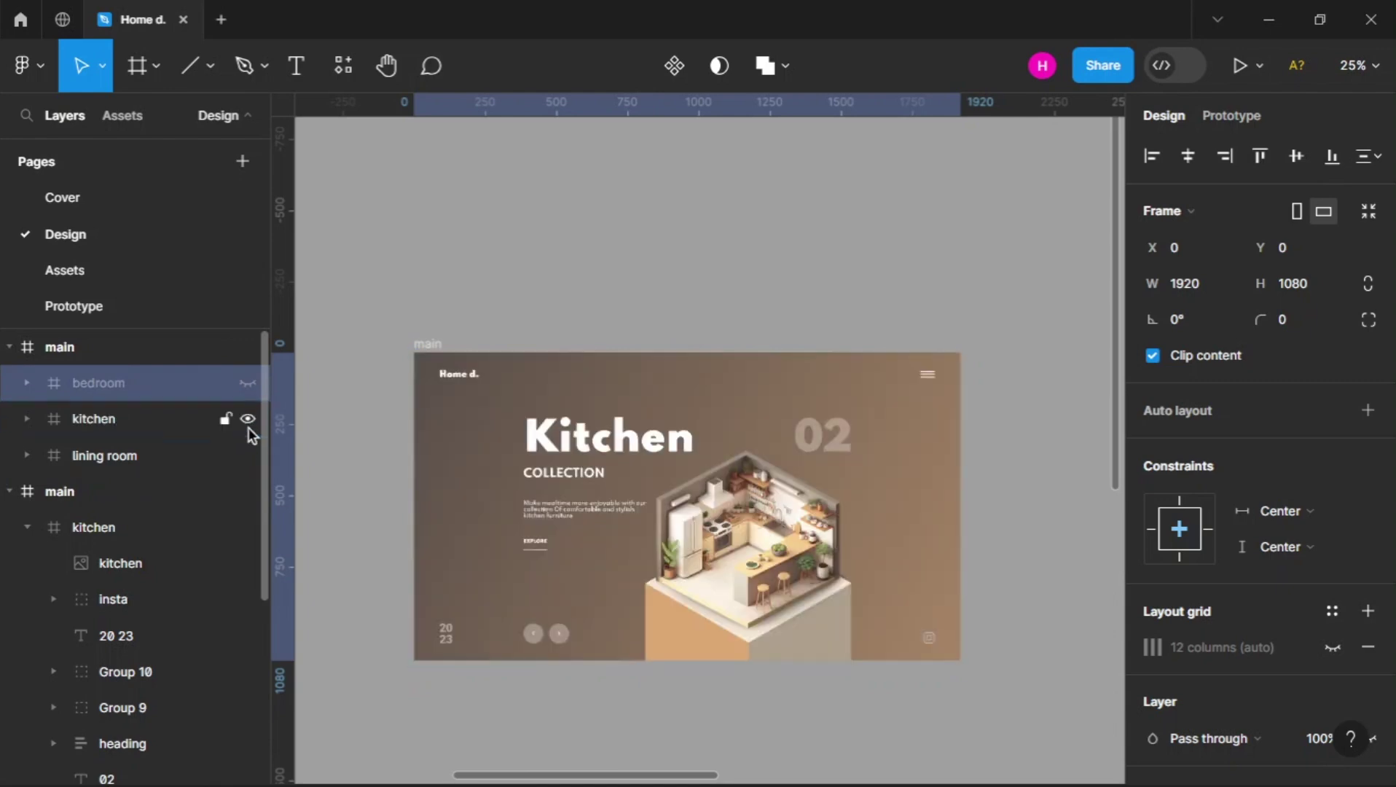
left_click(248, 383)
left_click(483, 415)
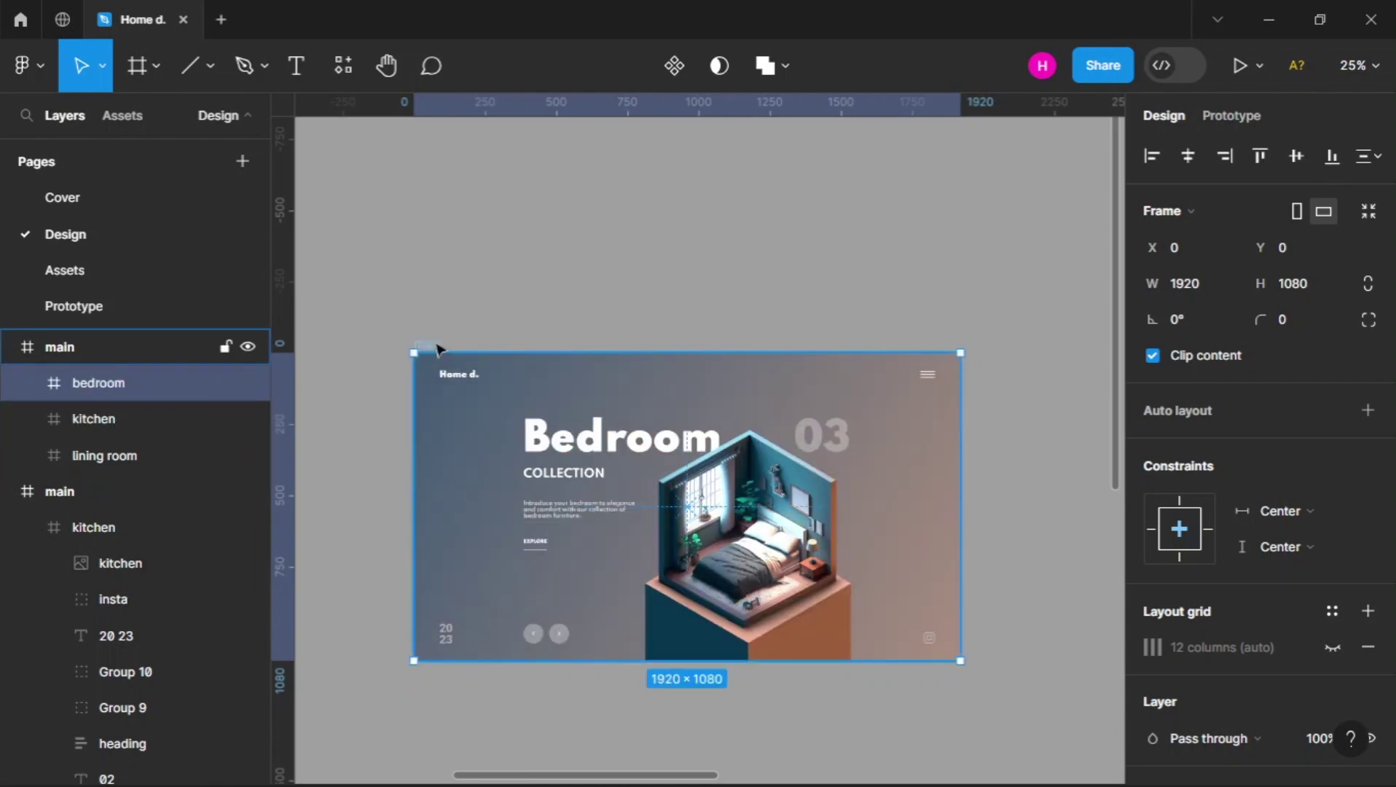
Move the bedroom slide's heading block and 03 number horizontally to the right until both lie outside the second main frame
double_click(550, 441)
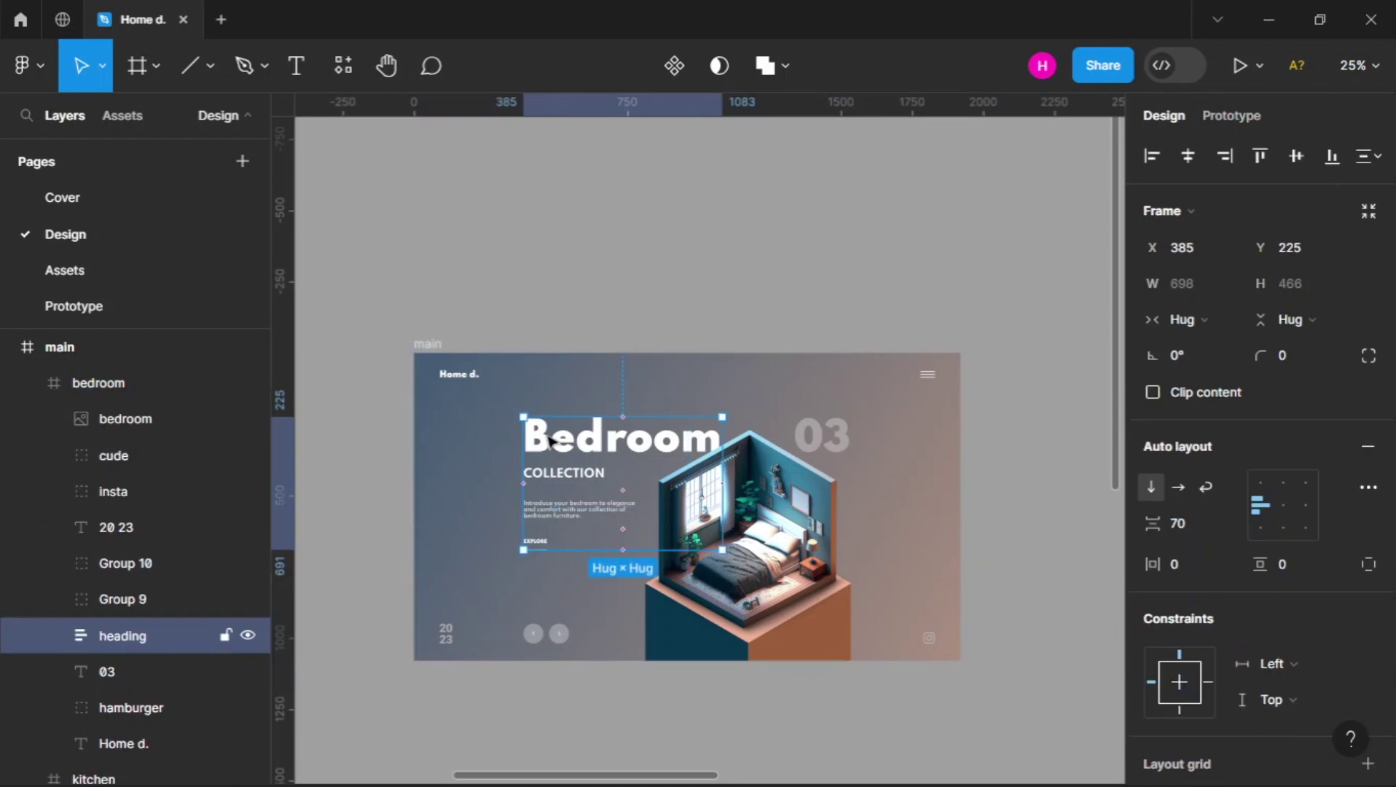
left_click(816, 430, "shift")
key("shift+Right")
key("shift+Right")
key("shift+Right")
key("shift+Right")
key("shift+Right")
key("shift+Right")
key("shift+Right")
key("shift+Right")
key("shift+Right")
key("shift+Right")
key("shift+Right")
key("shift+Right")
key("shift+Right")
key("shift+Right")
key("shift+Right")
key("shift+Right")
key("shift+Right")
key("shift+Right")
key("shift+Right")
key("shift+Right")
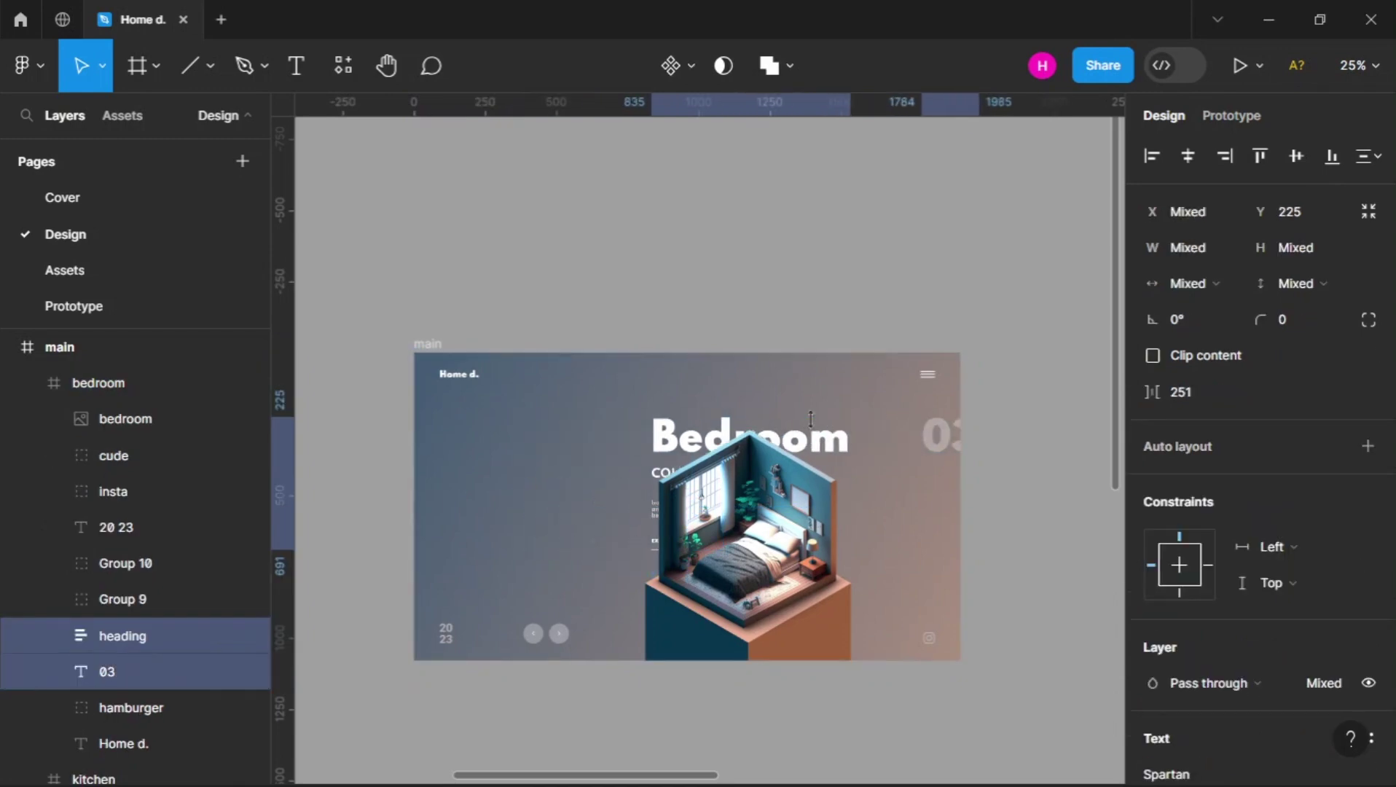
key("shift+Right")
key("shift+Right")
key("shift+Right")
key("shift+Right")
key("shift+Right")
key("shift+Right")
key("shift+Right")
key("shift+Right")
key("shift+Right")
key("shift+Right")
key("shift+Right")
key("shift+Right")
key("shift+Right")
key("shift+Right")
key("shift+Right")
key("shift+Right")
key("shift+Right")
key("shift+Right")
key("shift+Right")
key("shift+Right")
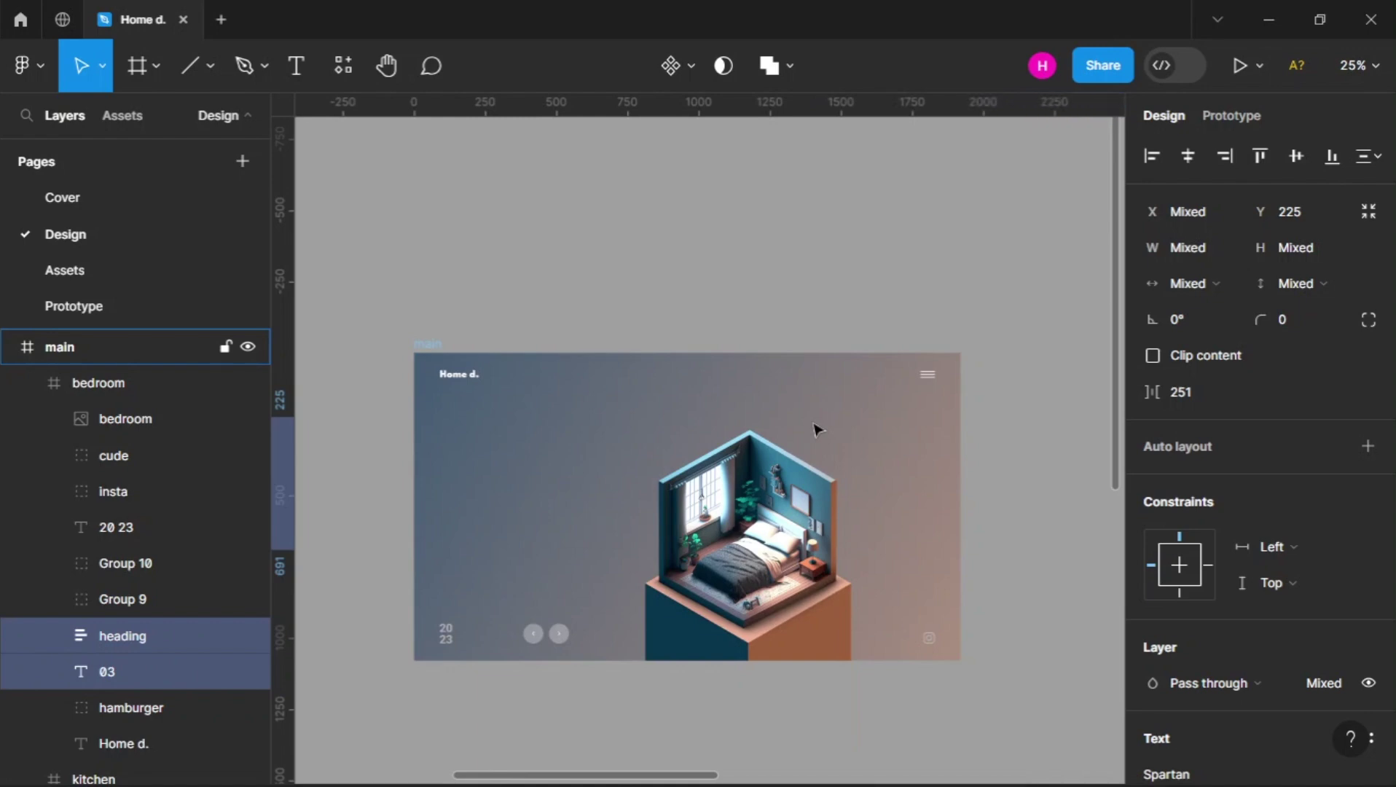
Move the bedroom slide's Home d. logo and hamburger icon up above the frame, to about Y -500
left_click(457, 374)
left_click(930, 375, "shift")
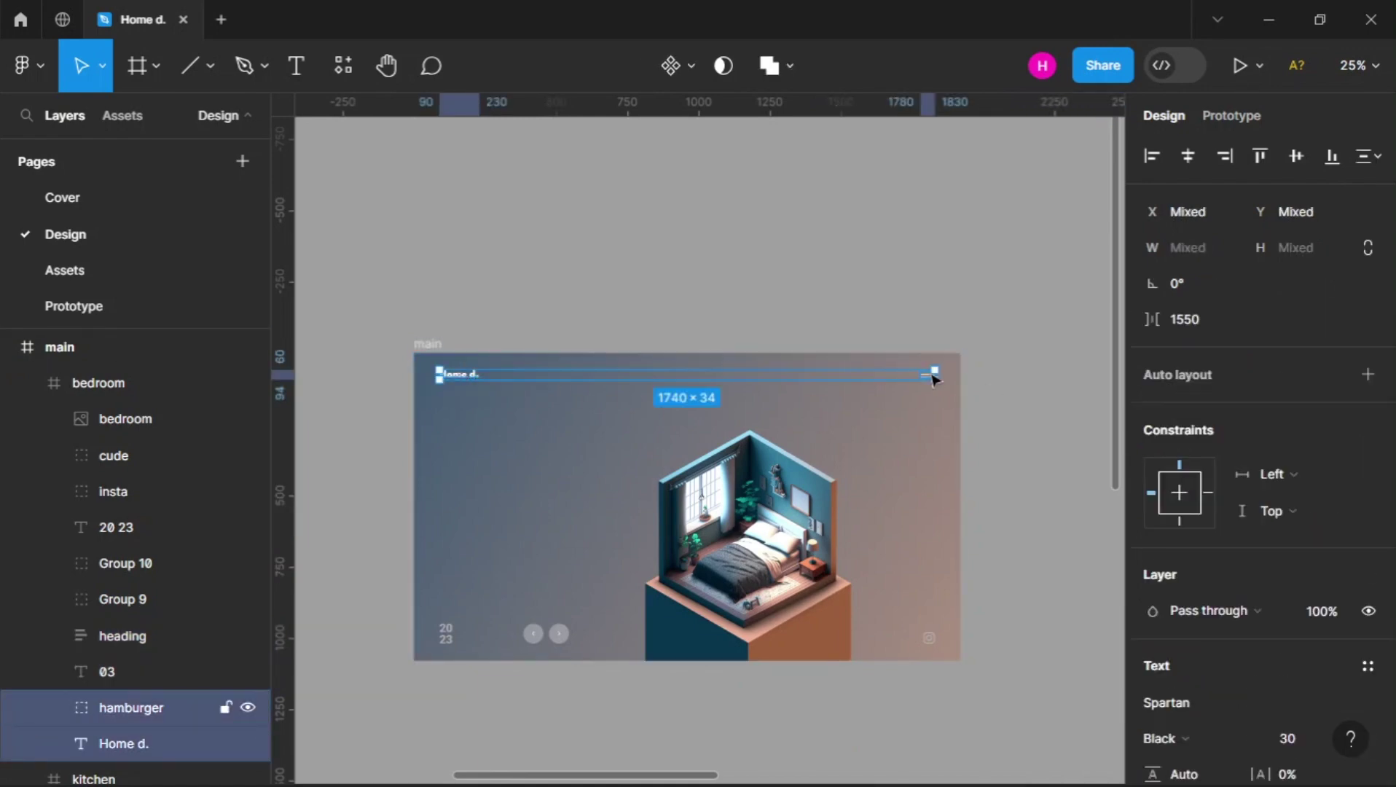
key("shift+Up")
key("shift+Up")
key("shift+Up")
key("shift+Up")
key("shift+Up")
key("shift+Up")
key("shift+Up")
key("shift+Up")
key("shift+Up")
key("shift+Up")
key("shift+Up")
key("shift+Up")
key("shift+Up")
key("shift+Up")
key("shift+Up")
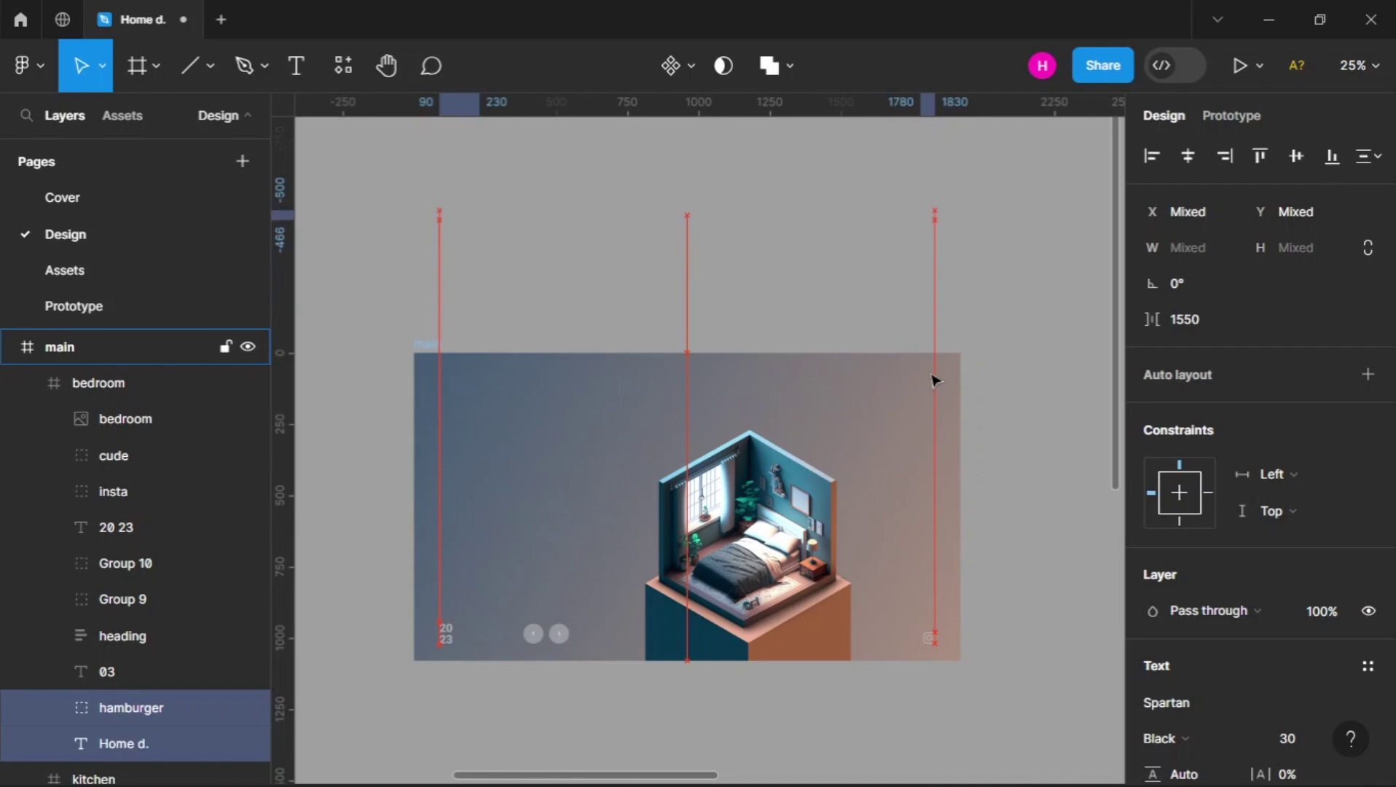
Move the bedroom slide's 20 23 text, arrow buttons, cube and Instagram icon down below the frame
left_click(445, 638)
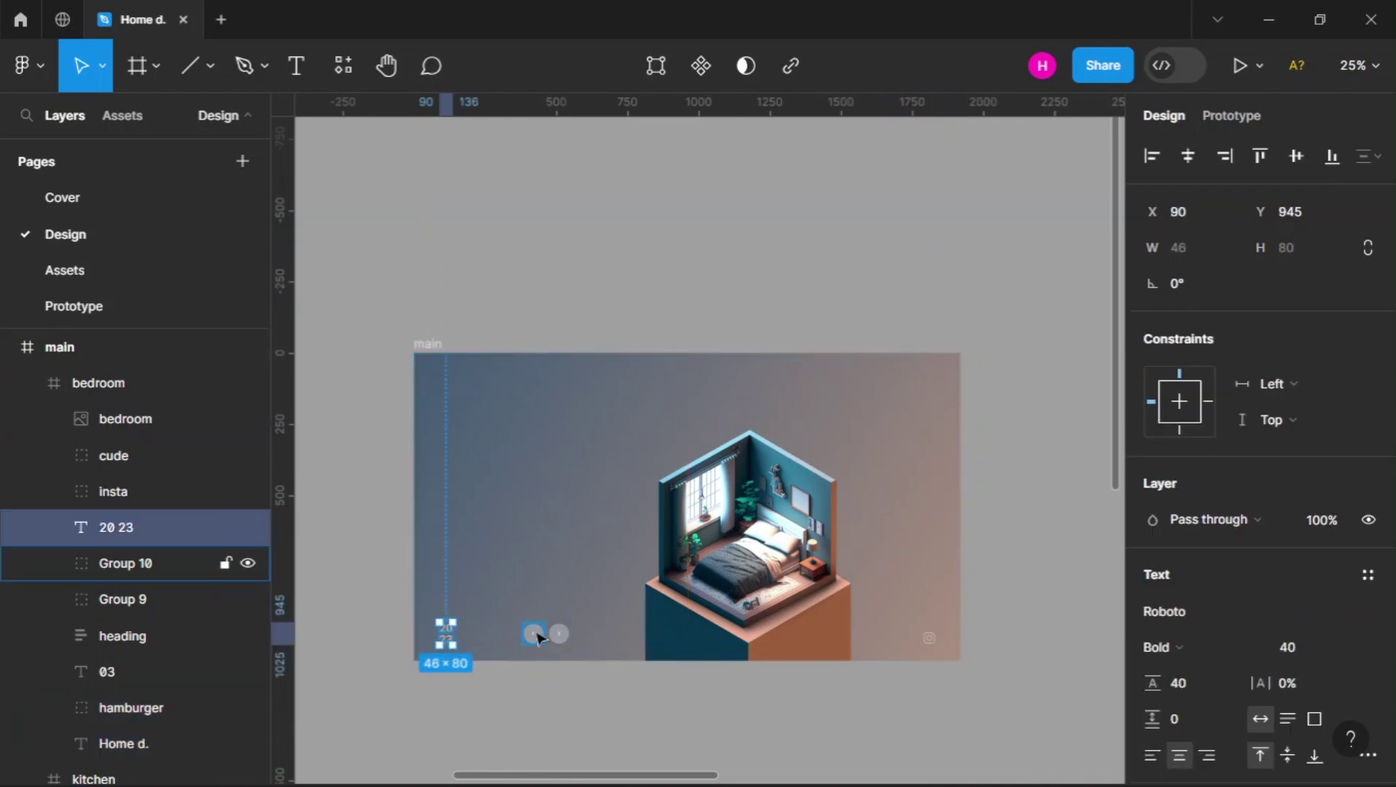
left_click(537, 638, "shift")
left_click(559, 634, "shift")
left_click(736, 652, "shift")
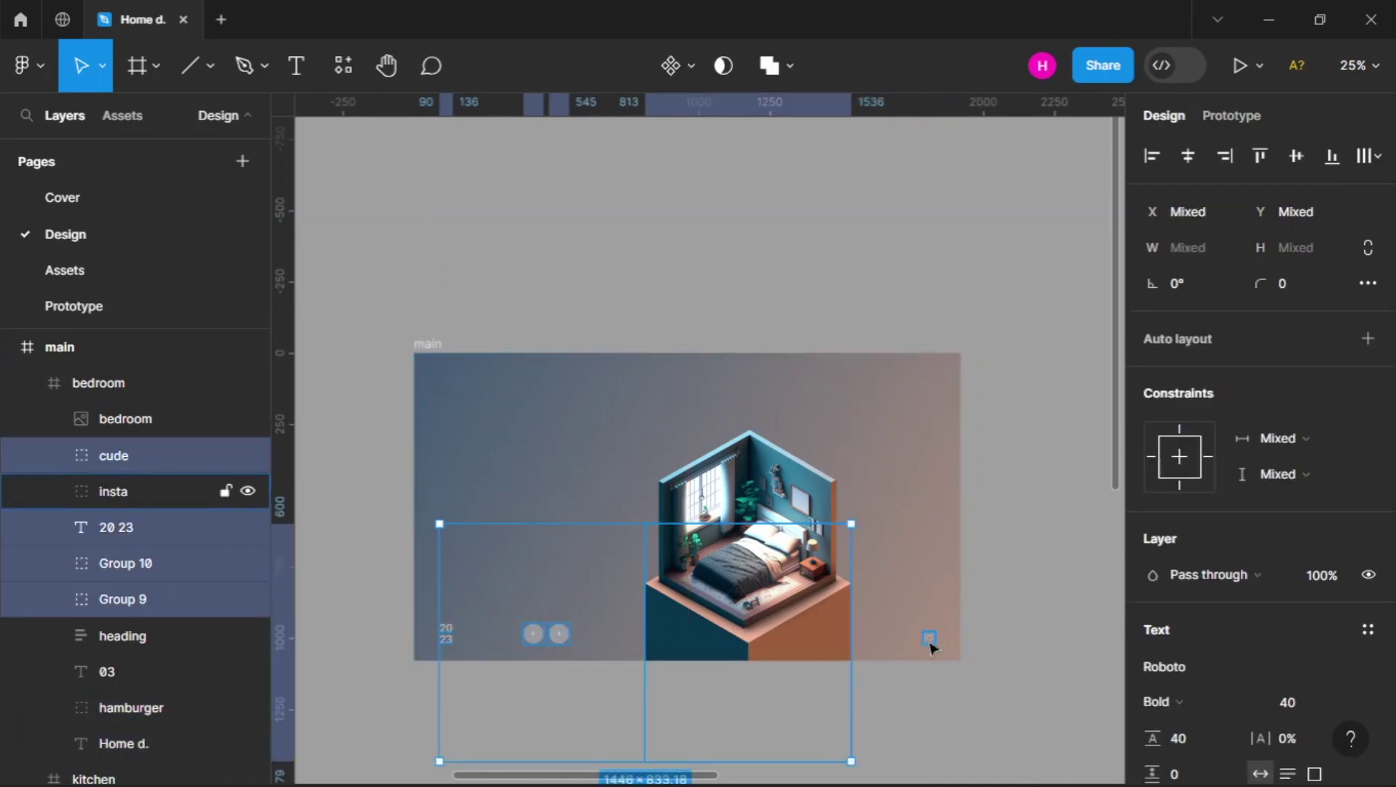
left_click(927, 639, "shift")
key("ctrl+shift+h")
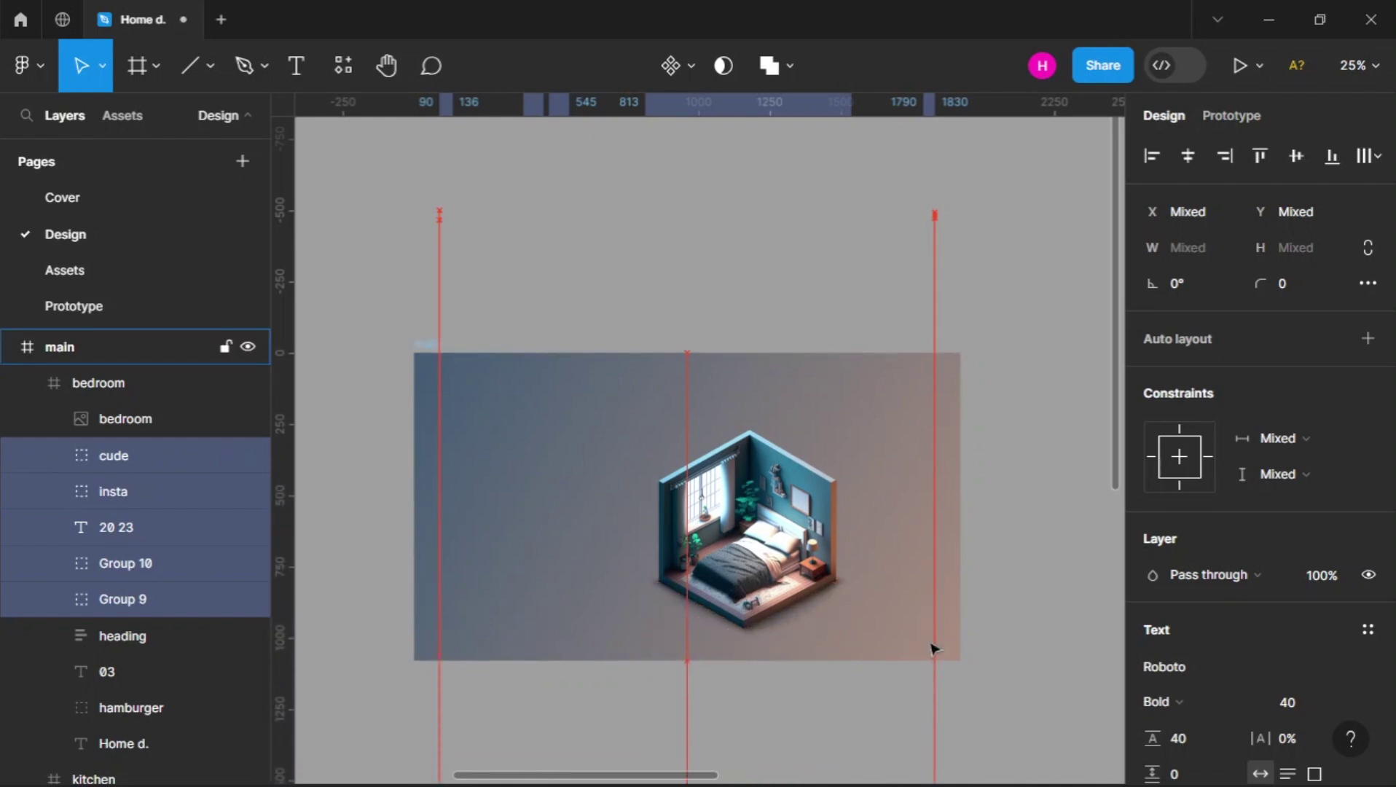
Move the bedroom image straight up out of the frame to Y -1580
left_click(796, 635)
left_click_drag(796, 635, 796, 559)
key("shift+Up")
key("shift+Up")
key("shift+Up")
key("shift+Up")
key("shift+Up")
key("shift+Up")
key("shift+Up")
key("shift+Up")
key("shift+Up")
key("shift+Up")
key("shift+Up")
key("shift+Up")
key("shift+Up")
key("shift+Up")
key("shift+Up")
key("shift+Up")
key("shift+Up")
key("shift+Up")
key("shift+Up")
key("shift+Up")
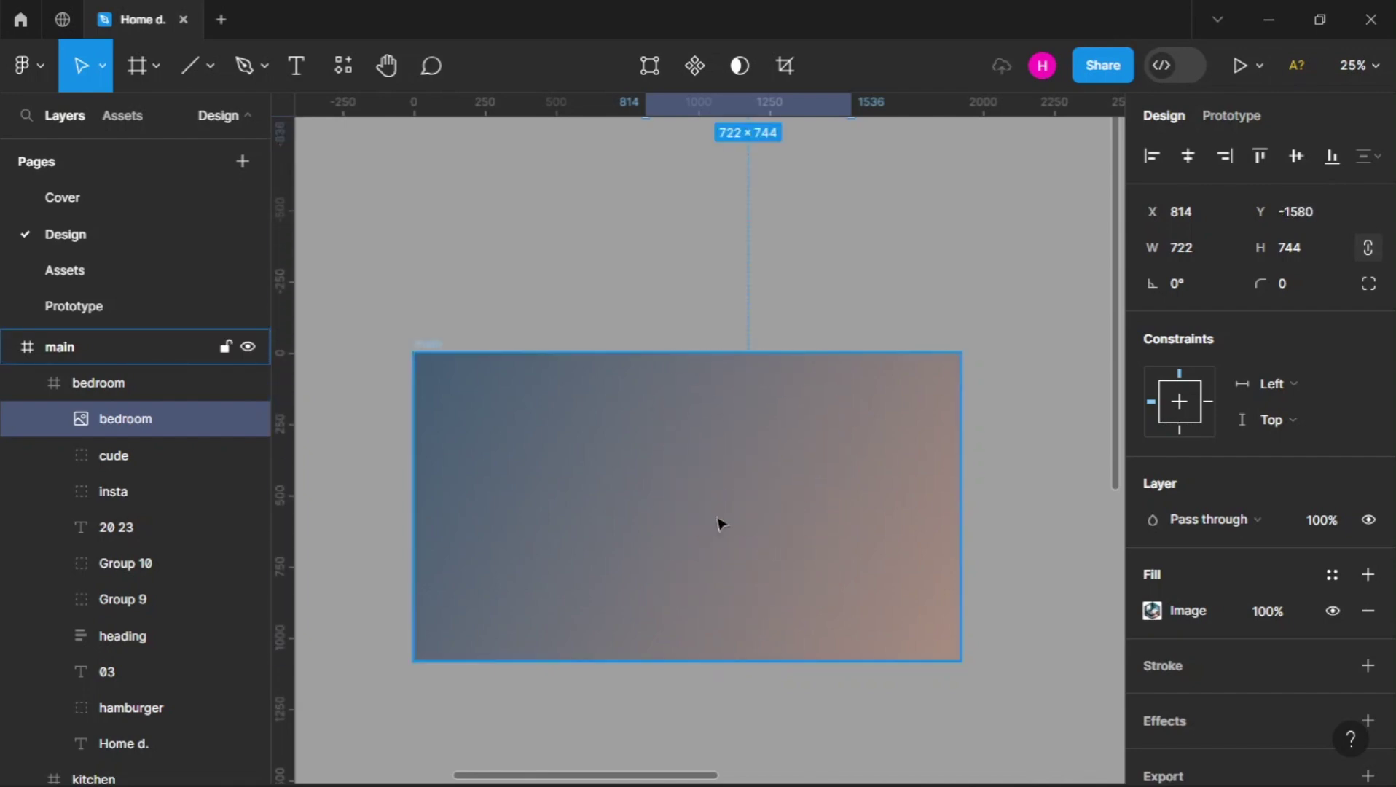
Shrink the emptied bedroom slide from its right edge to a width of 1 px
key("Escape")
key("Escape")
left_click(99, 384)
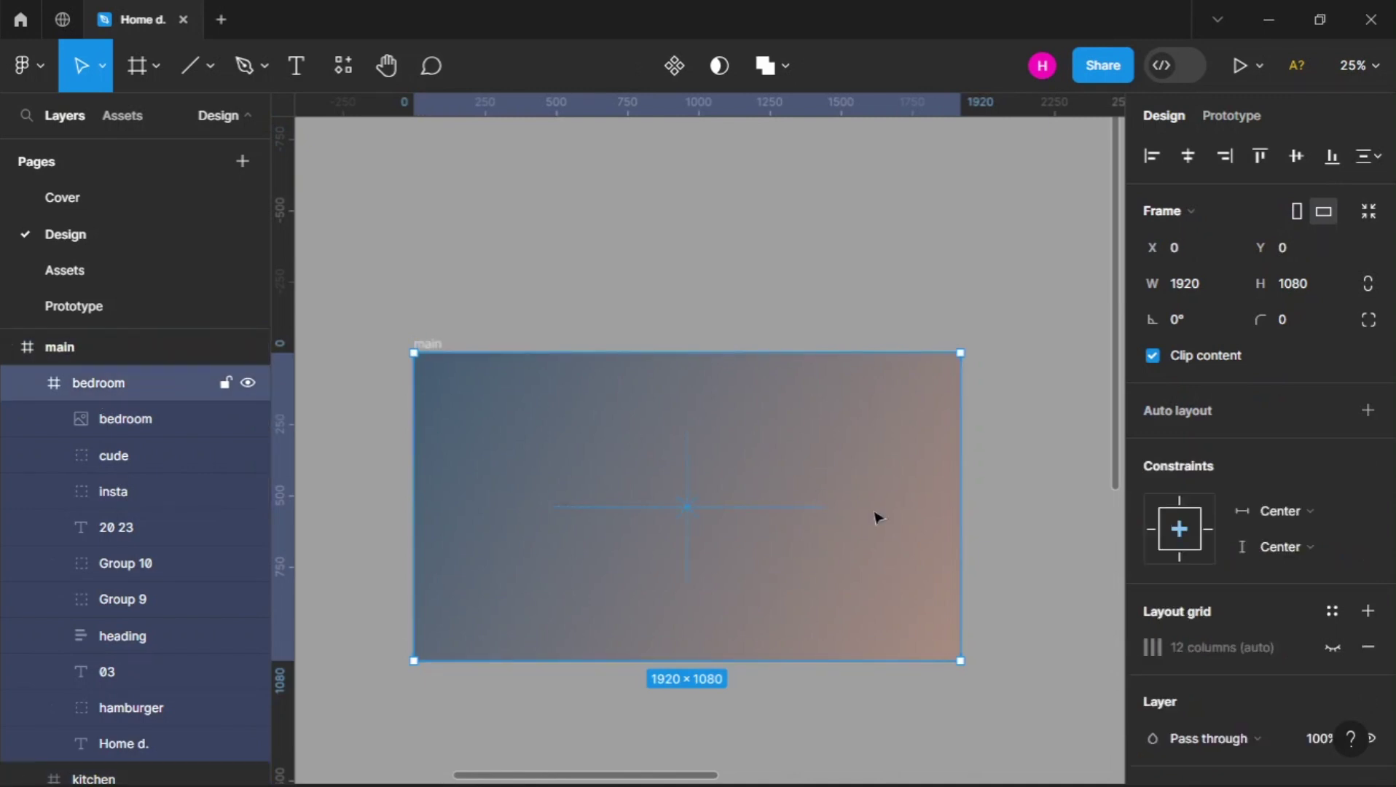
left_click_drag(907, 504, 418, 489)
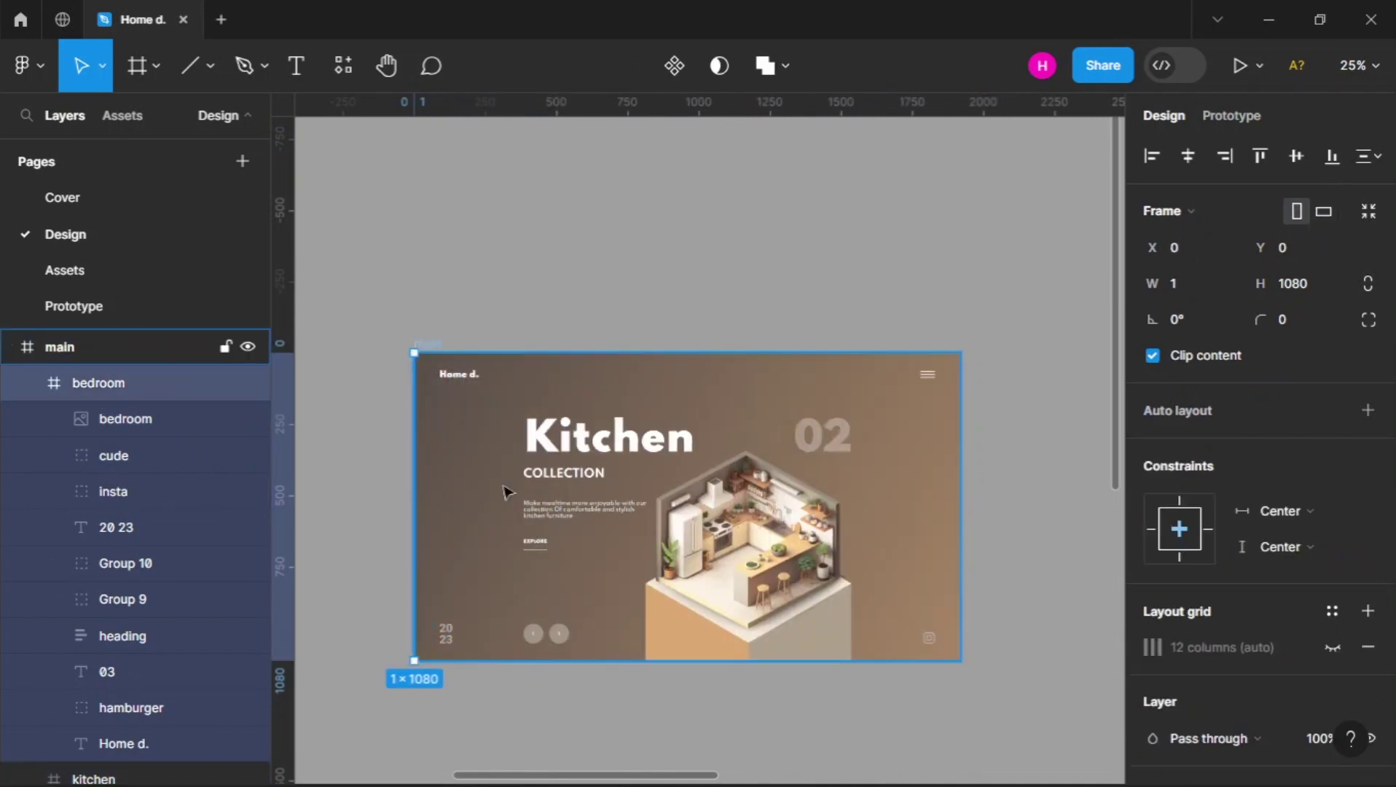
Duplicate the second main frame and place the copy level with it on the right, at X 3660, Y -4178
scroll(498, 483, "down", 5)
left_click(547, 421)
scroll(550, 421, "up", 1)
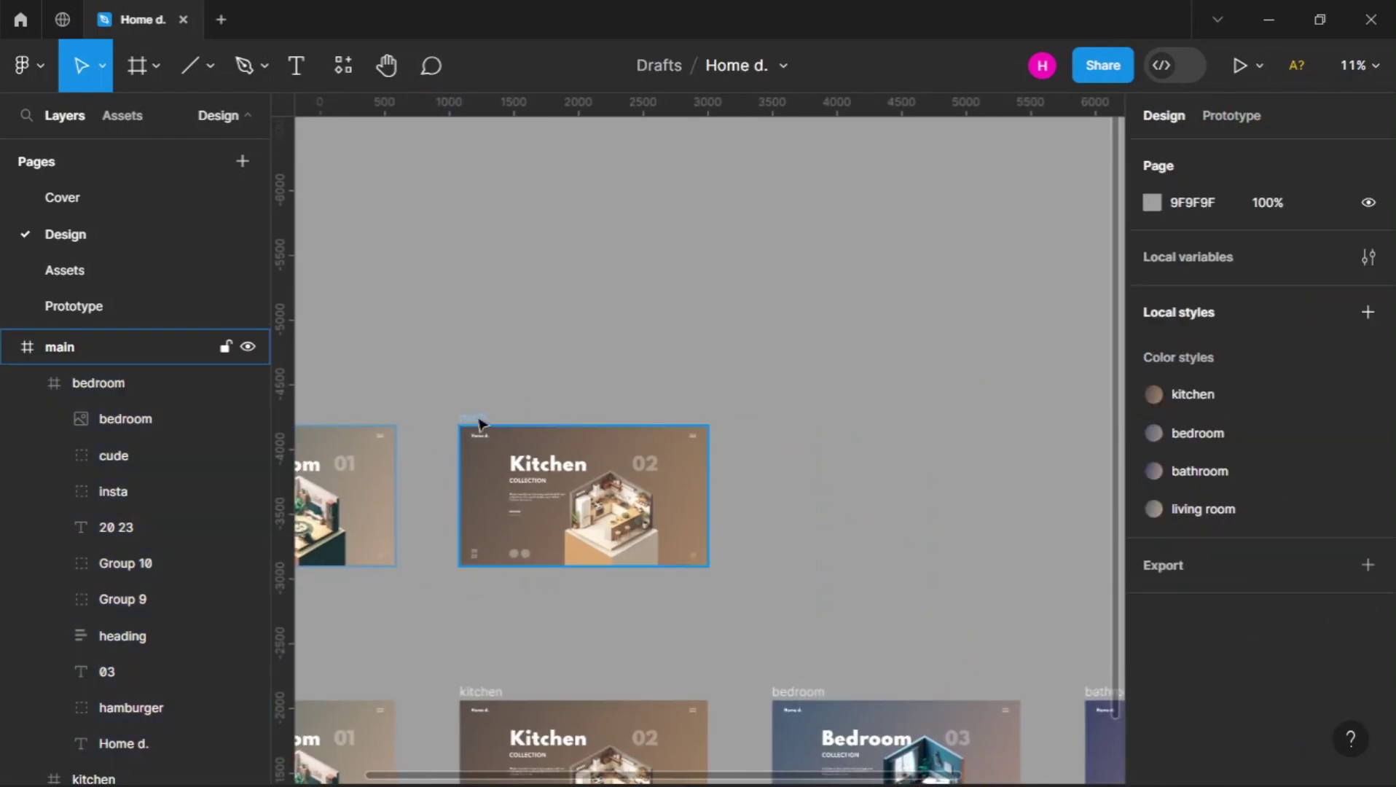
key("alt")
left_click_drag(479, 423, 813, 418)
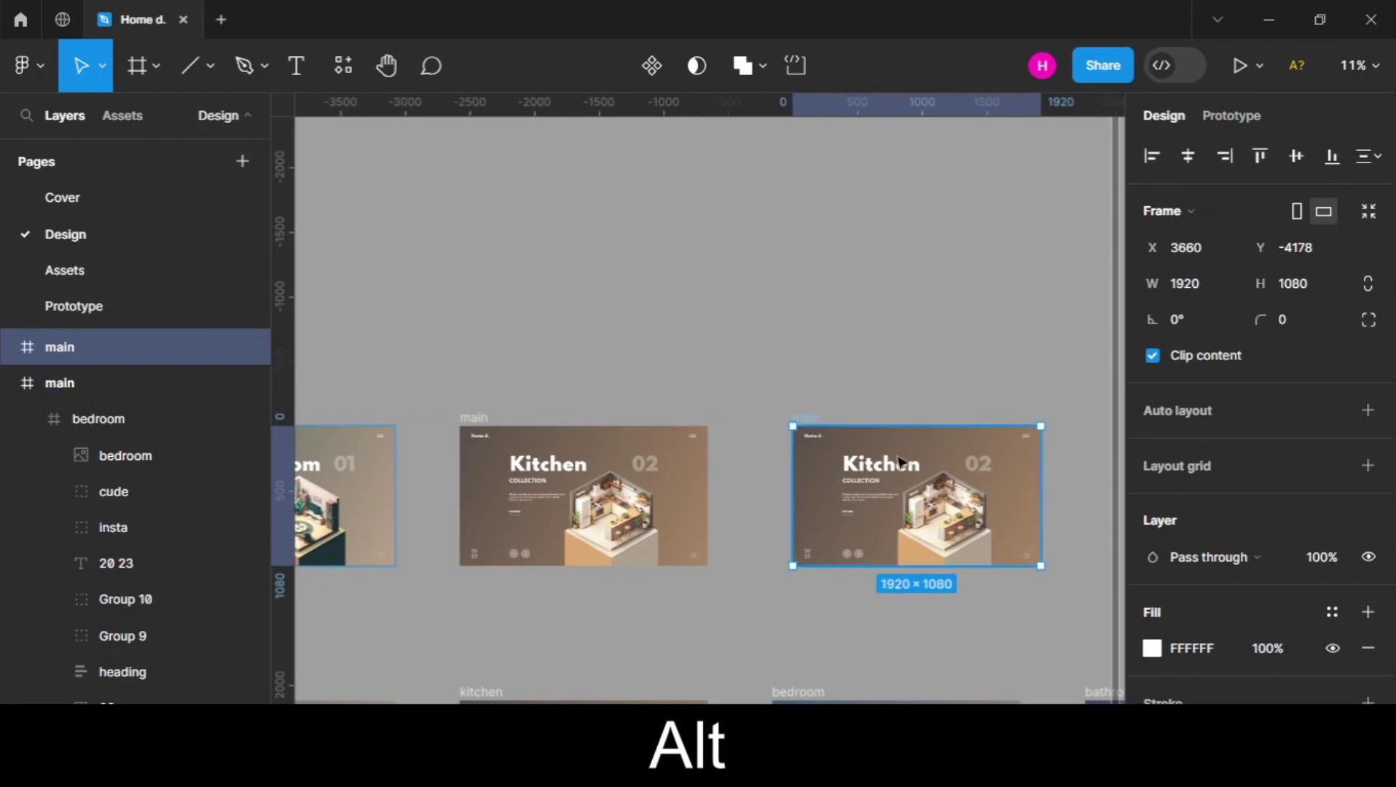
scroll(897, 461, "right", 5)
scroll(543, 494, "down", 3)
scroll(394, 423, "up", 3)
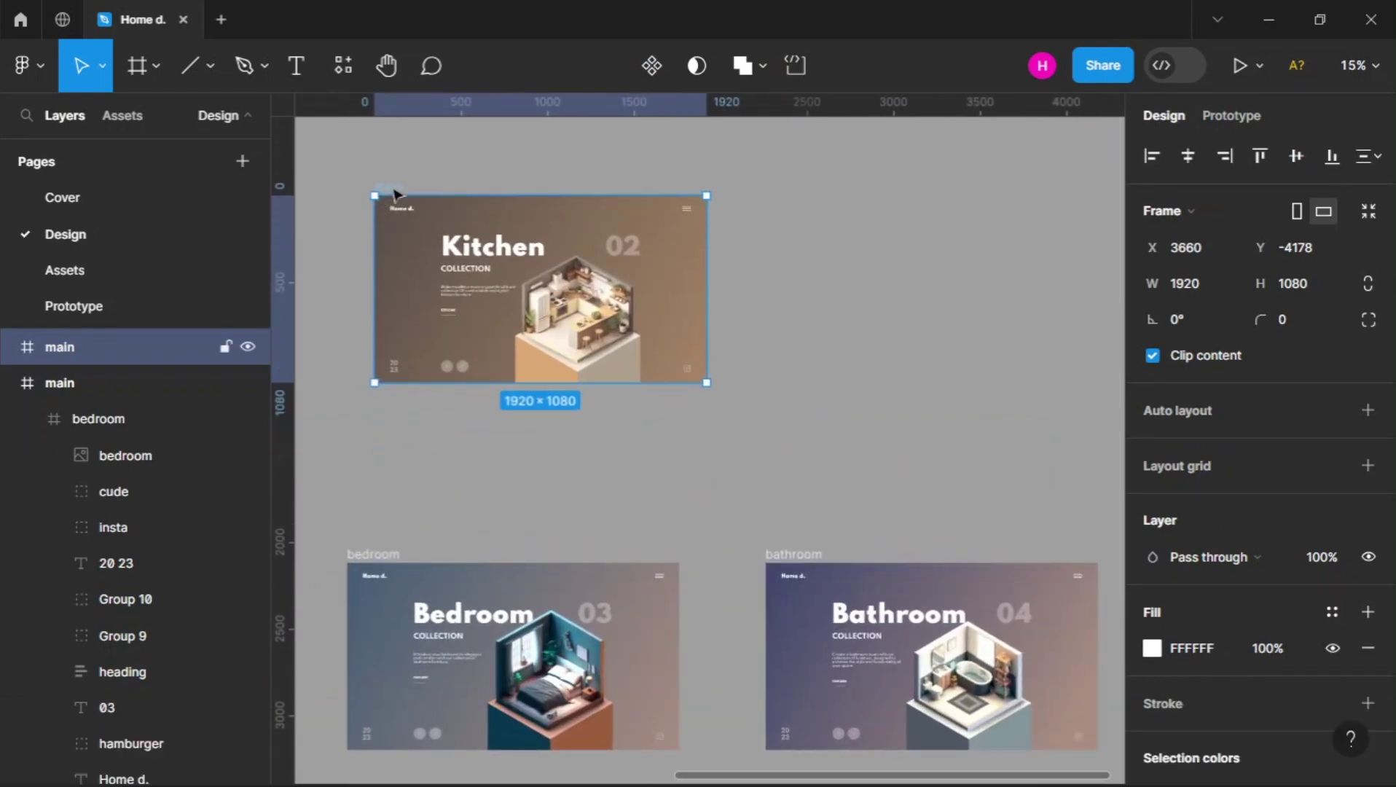
left_click(28, 420)
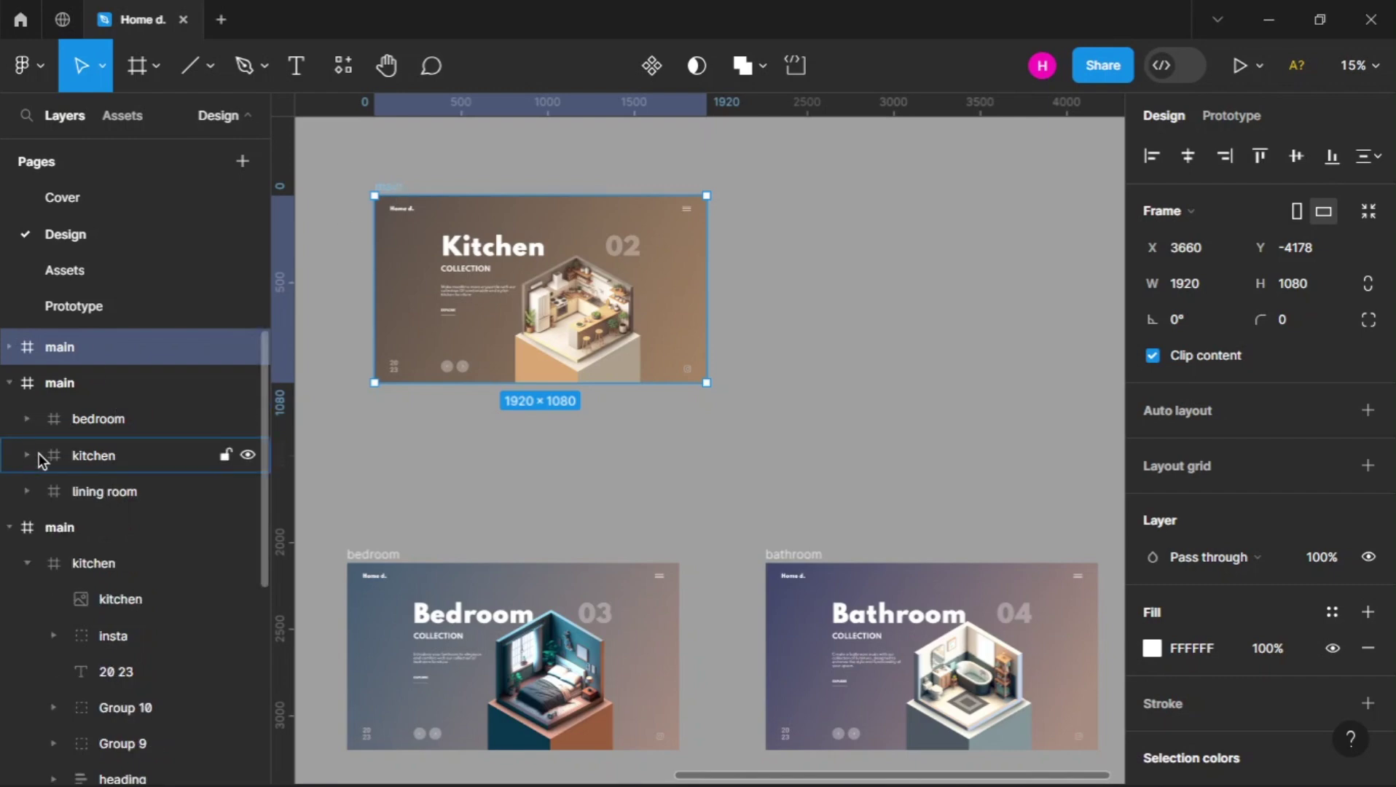
scroll(439, 402, "left", 5)
scroll(439, 404, "right", 2)
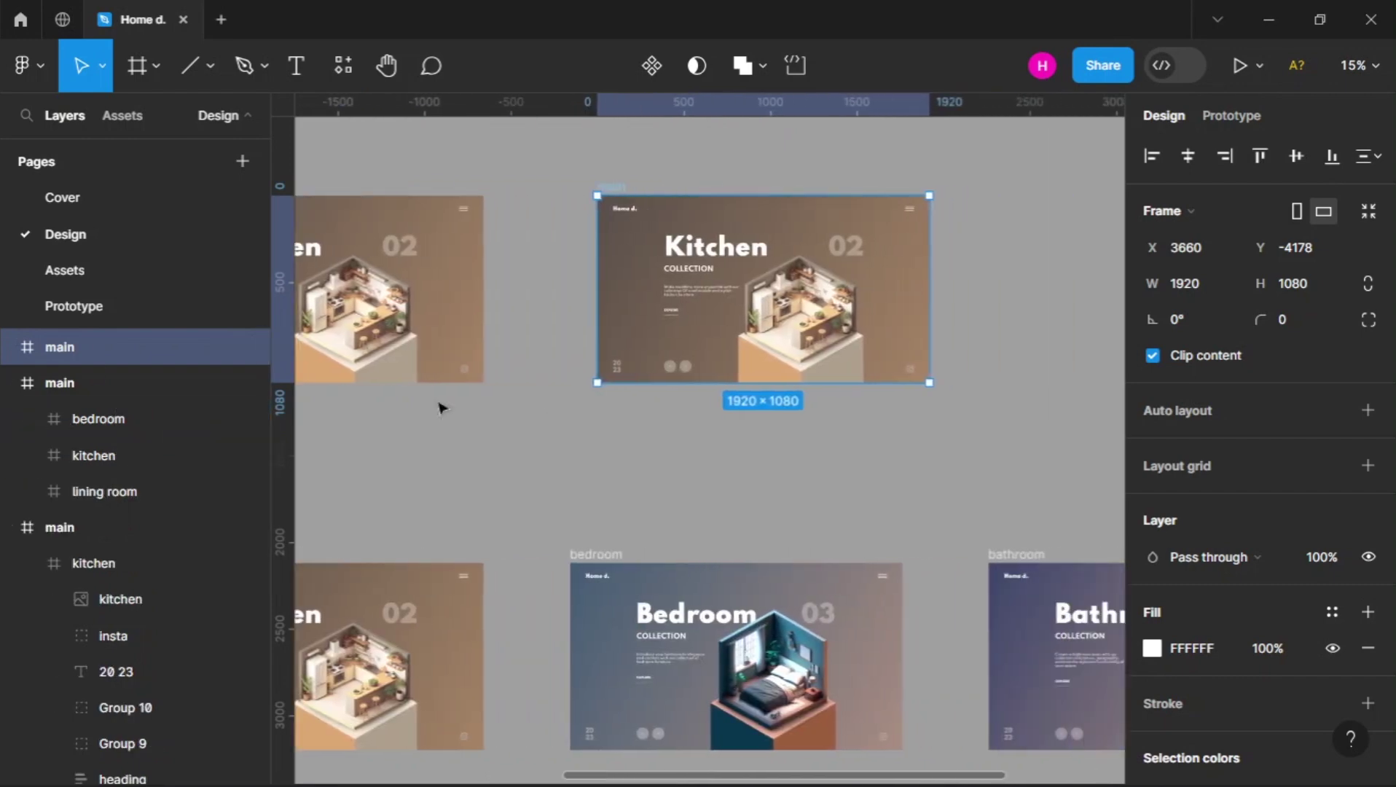
scroll(440, 405, "right", 1)
scroll(439, 405, "left", 2)
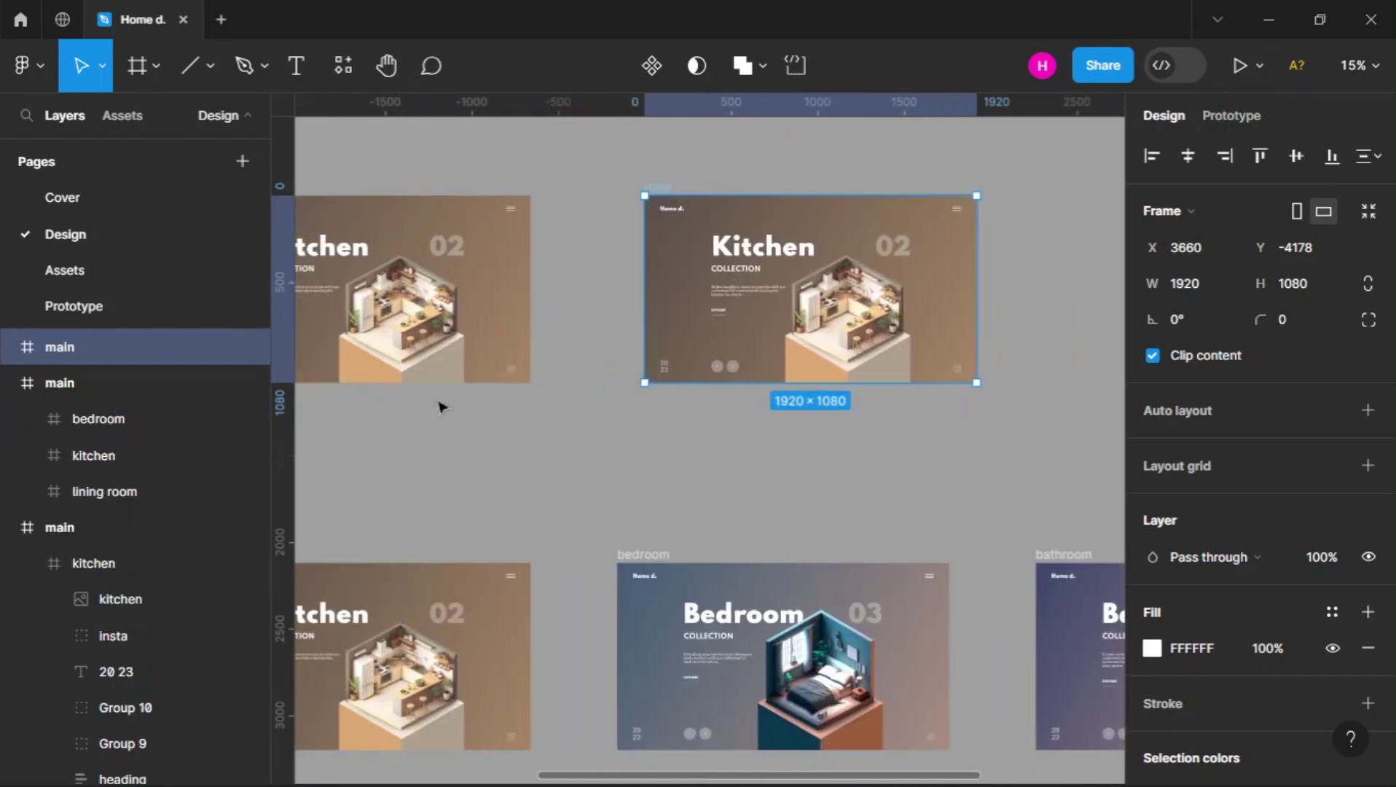
left_click(139, 415)
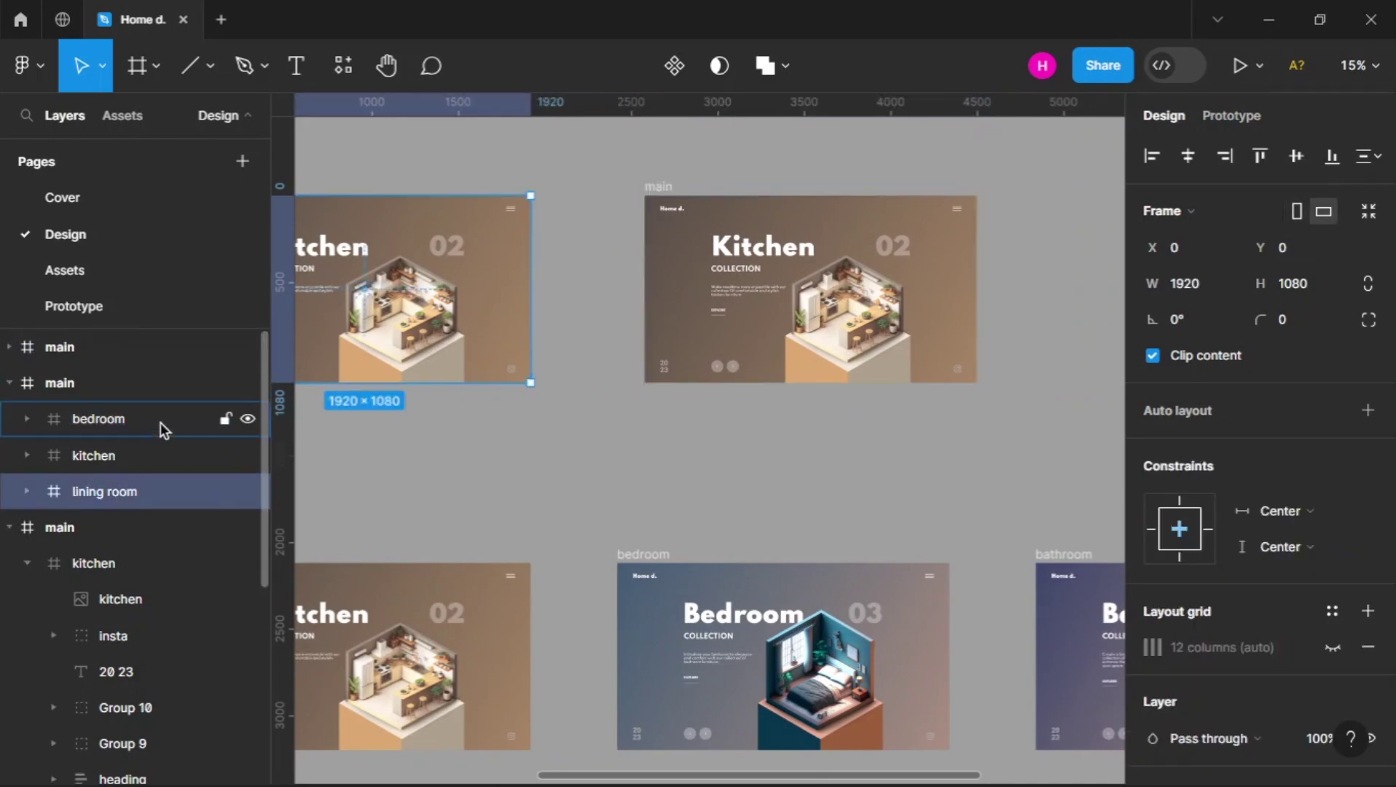
left_click(129, 491, "shift")
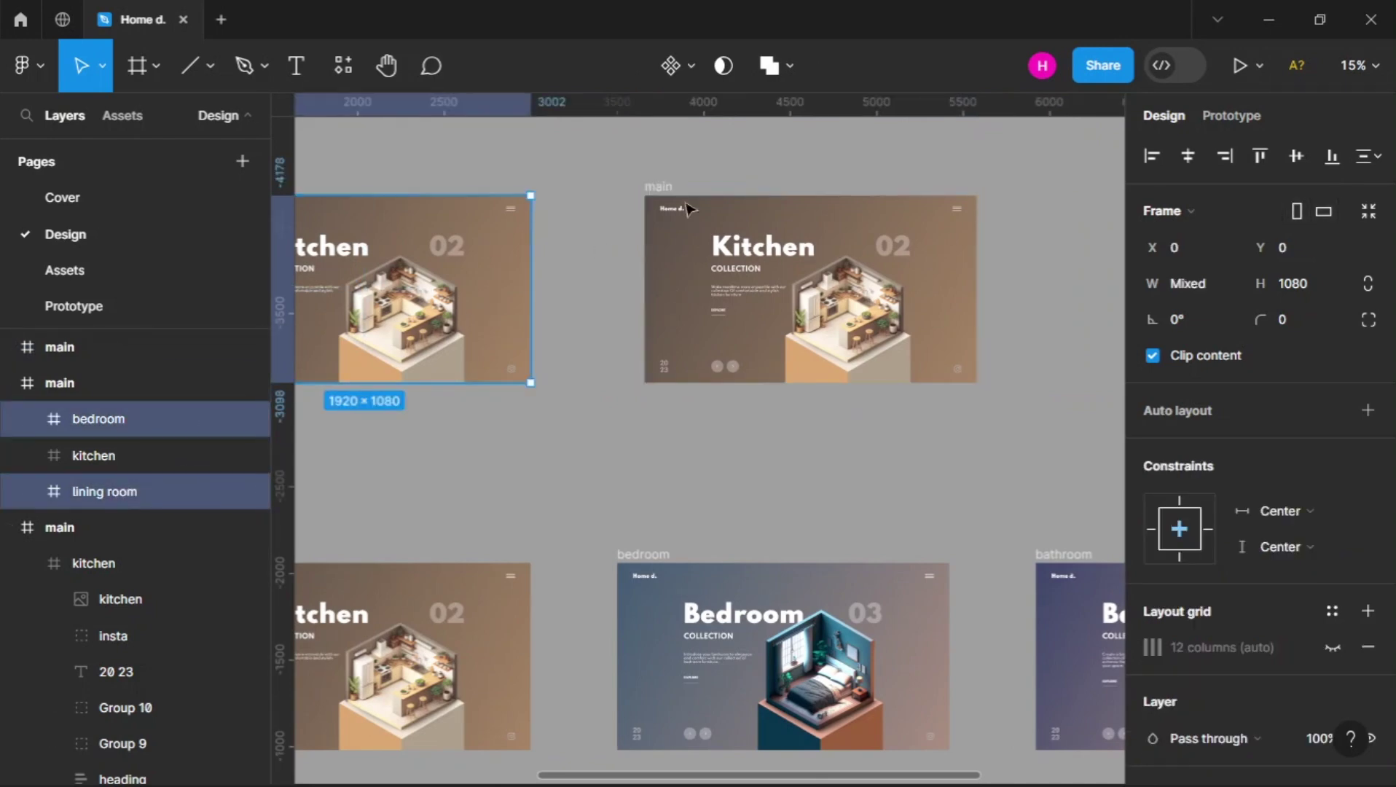
Delete the bedroom and lining room slides from the third main frame
left_click(660, 187)
left_click(9, 384)
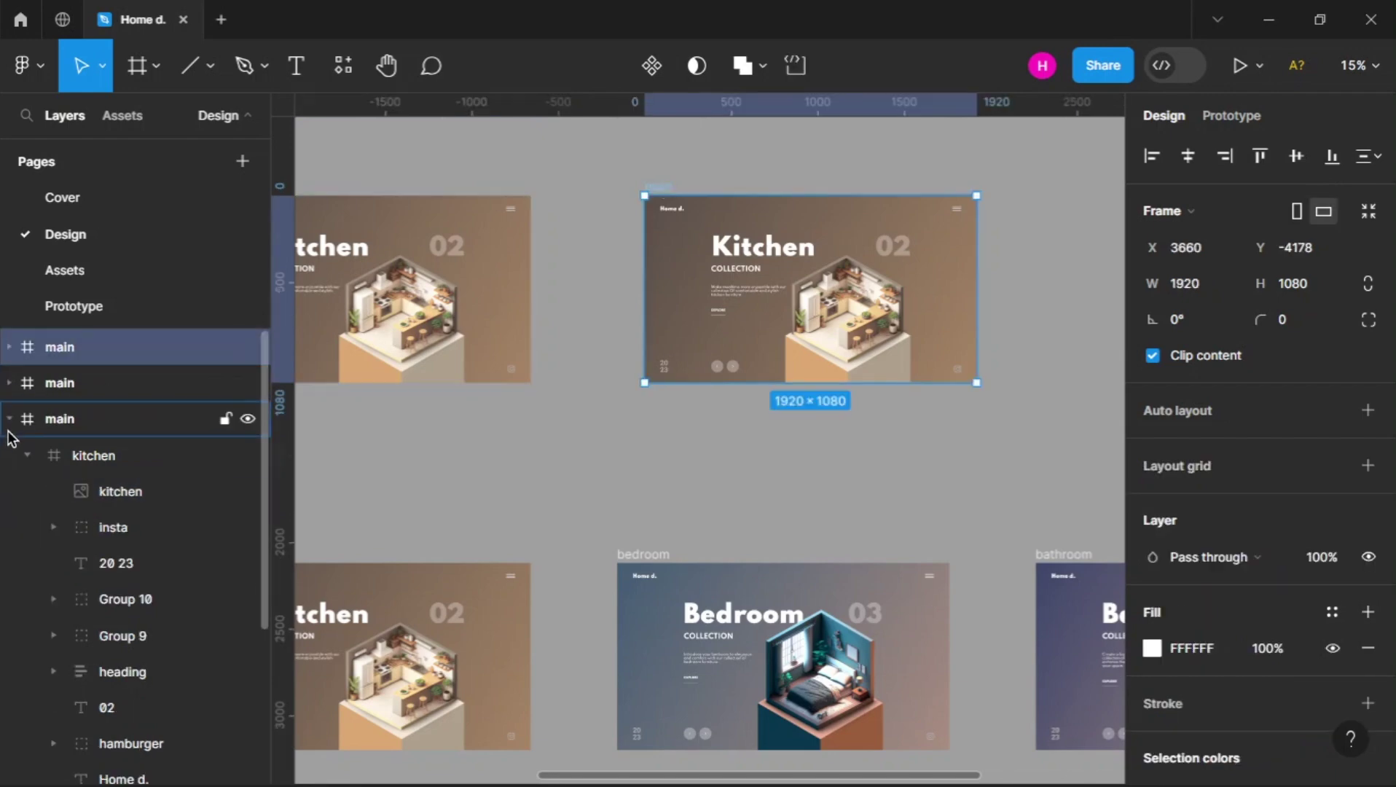
left_click(9, 418)
left_click(8, 347)
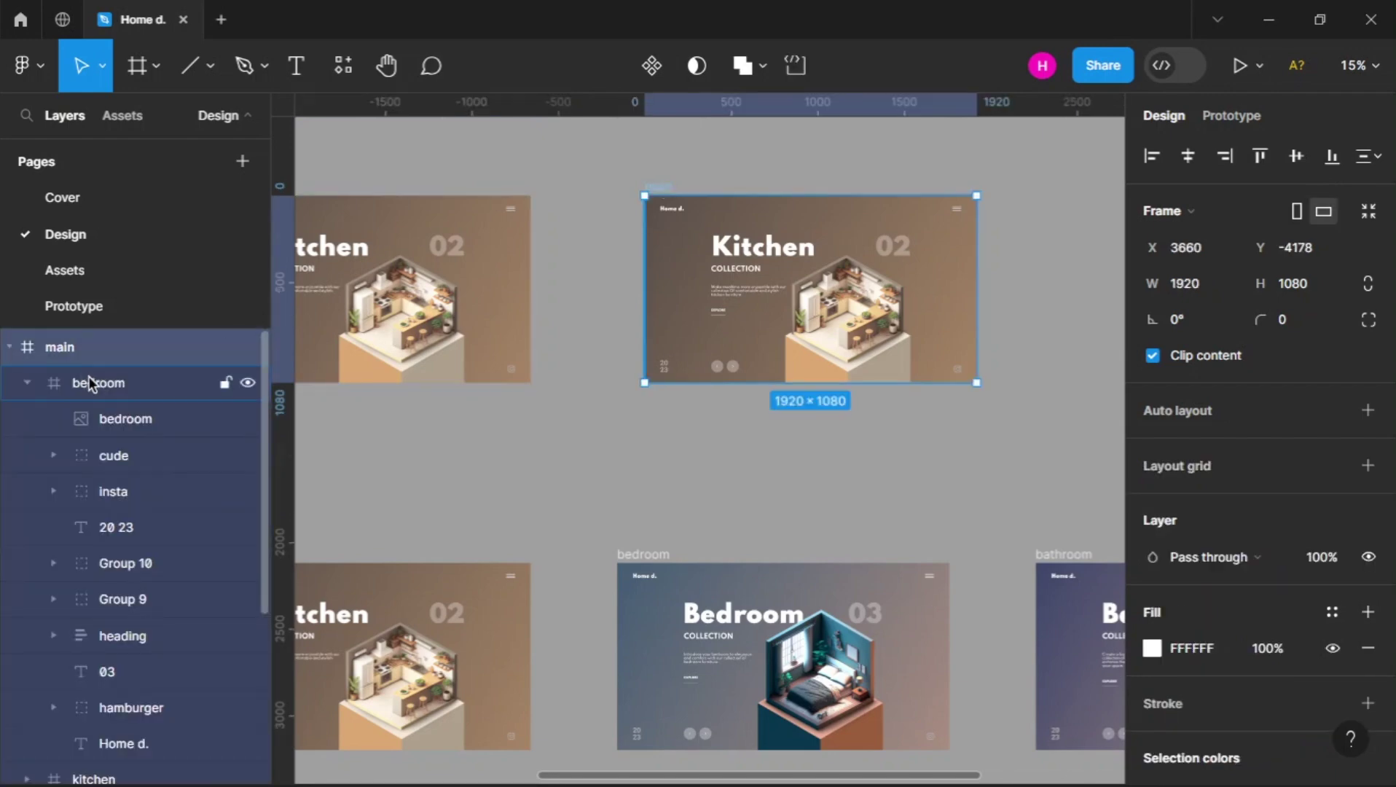
left_click(29, 384)
left_click(94, 383)
left_click(89, 456, "shift")
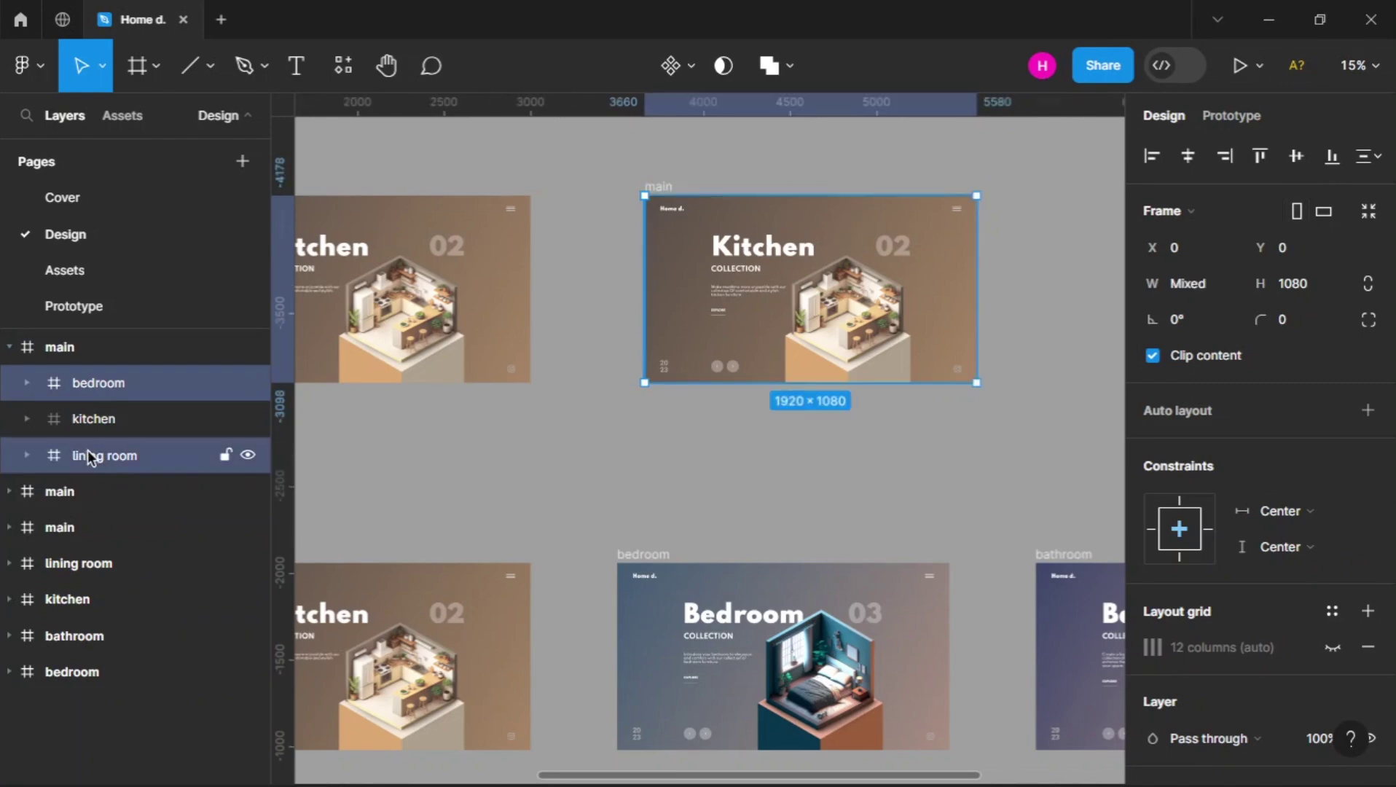
key("Delete")
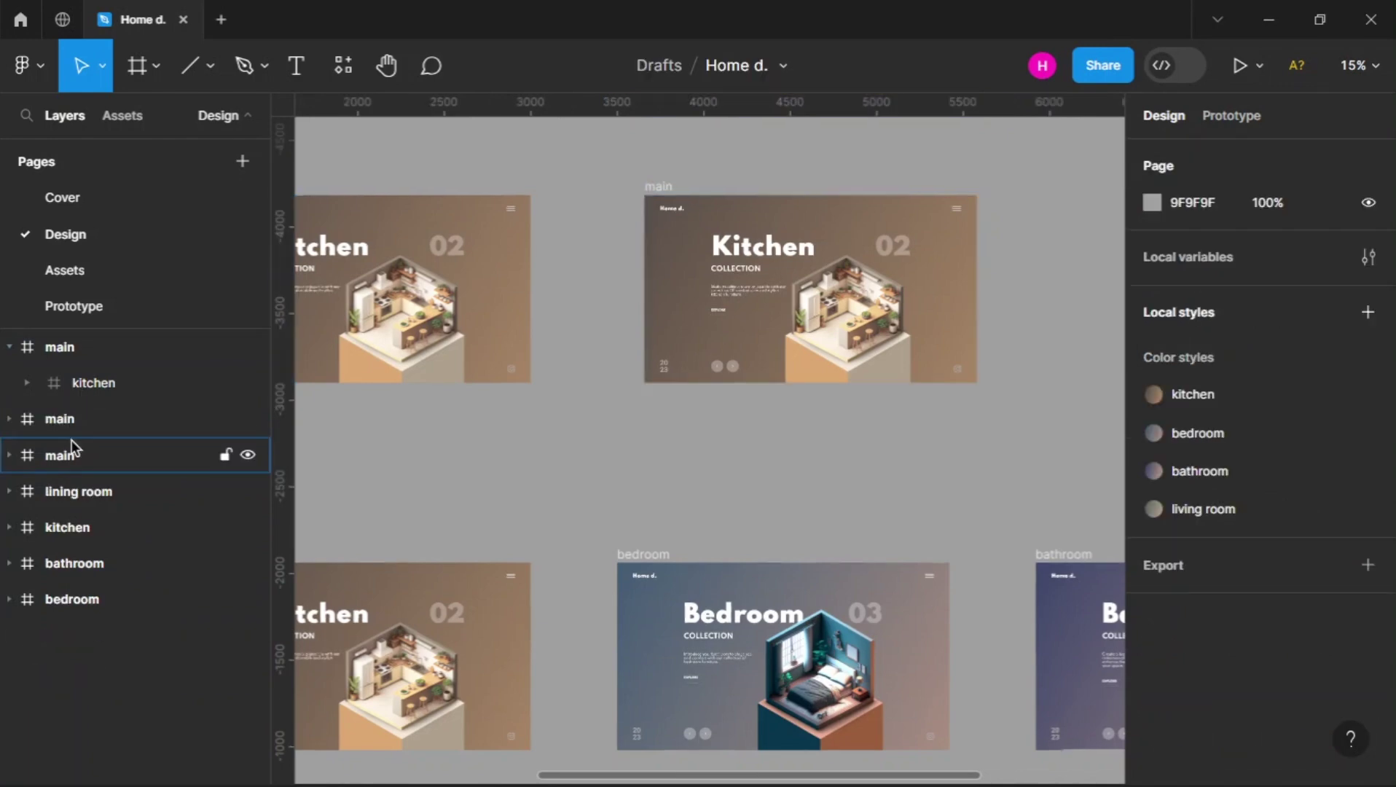
Move all contents of the third main frame's kitchen slide straight right out of the frame, until their left edge is at X 2710
left_click(93, 384)
key("shift+2")
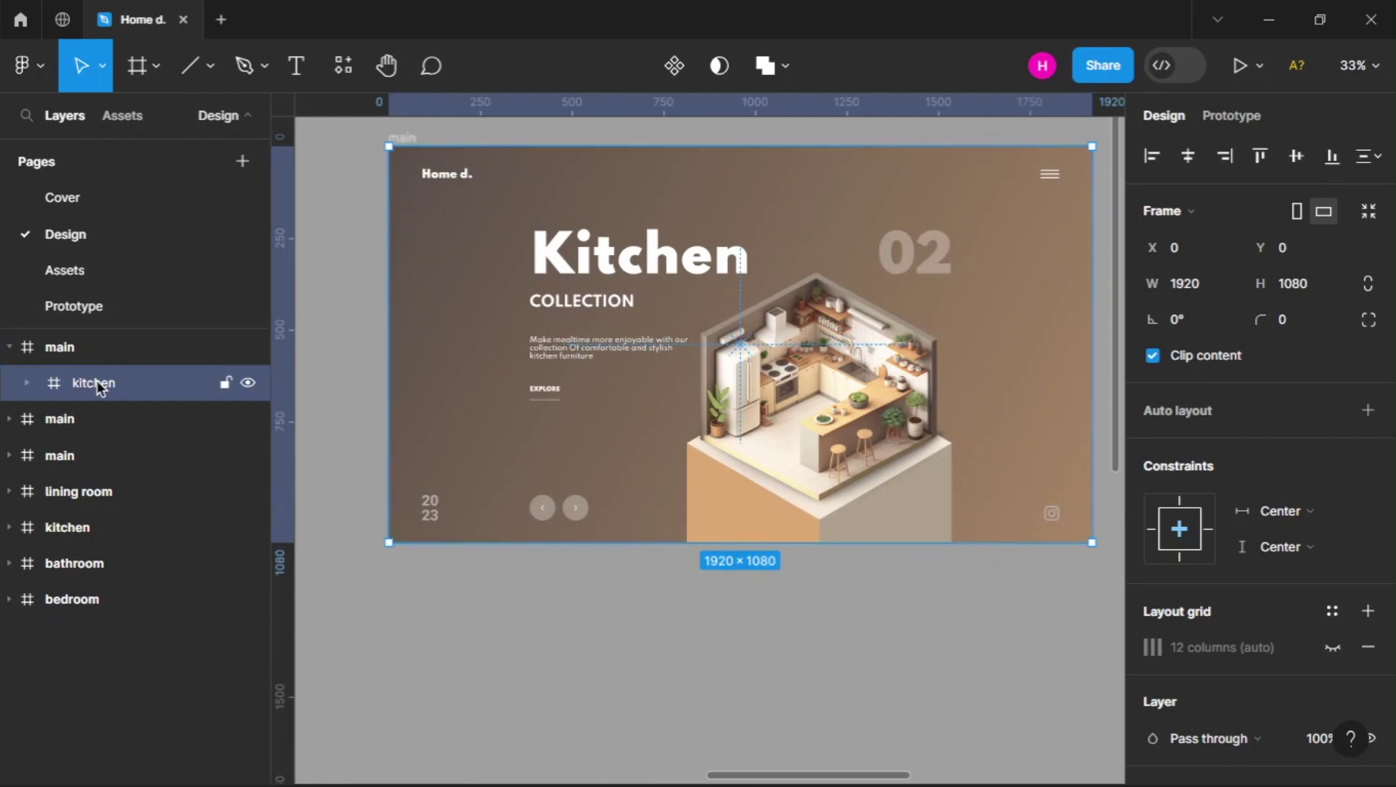
key("Return")
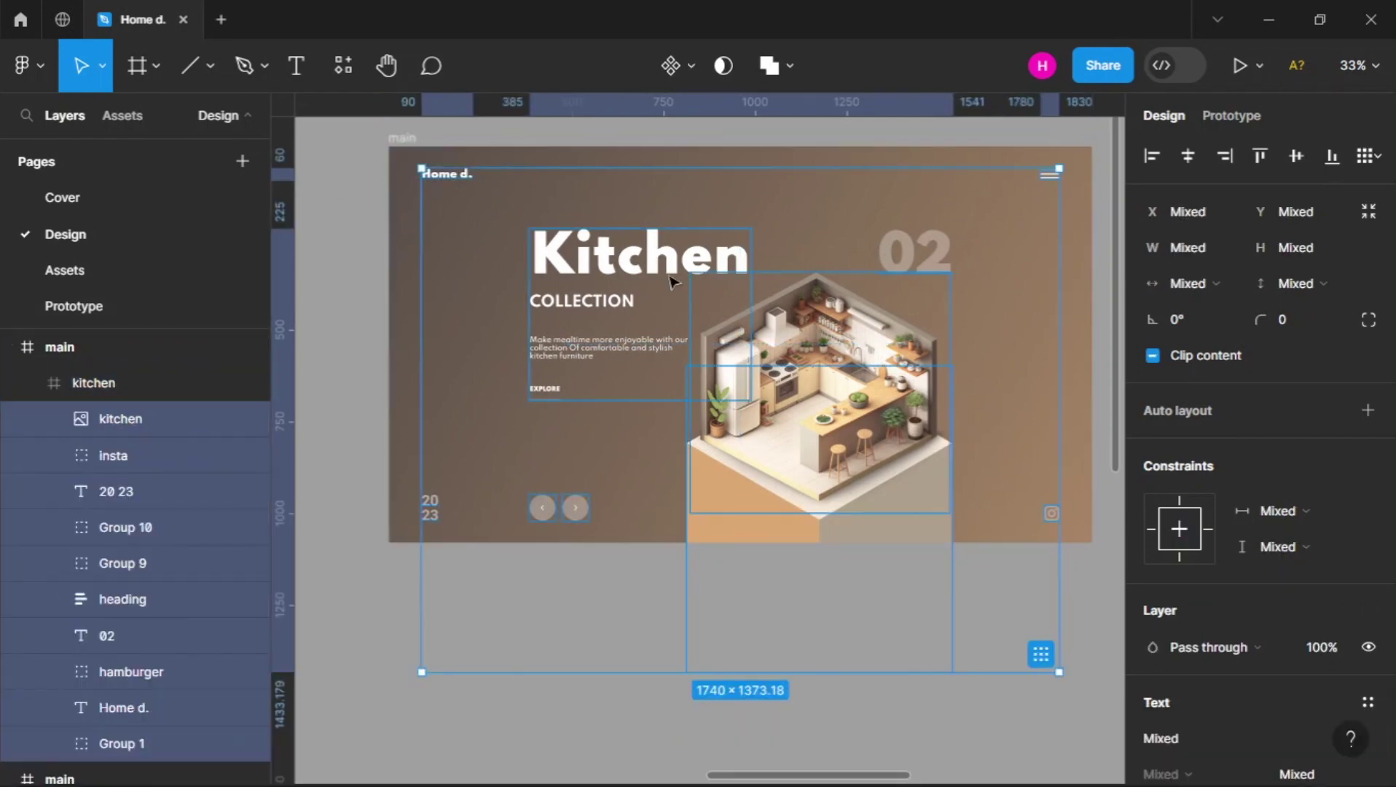
scroll(644, 333, "down", 3)
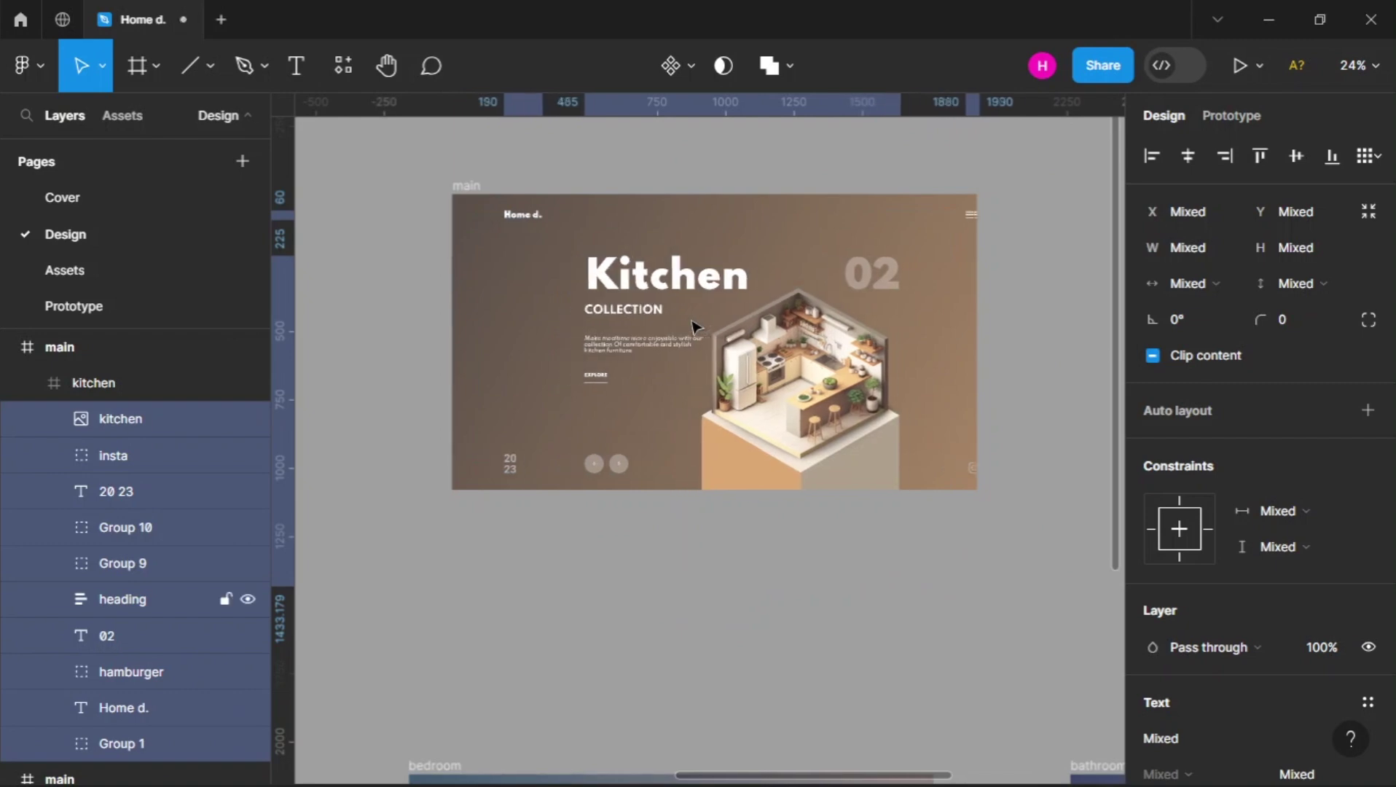
key("shift+Right")
key("shift+Right")
key("shift+Right")
key("shift+Right")
key("shift+Right")
key("shift+Right")
key("shift+Right")
key("shift+Right")
key("shift+Right")
key("shift+Right")
key("shift+Right")
key("shift+Right")
key("shift+Right")
key("shift+Right")
key("shift+Right")
key("shift+Right")
key("shift+Right")
key("shift+Right")
key("shift+Right")
key("shift+Right")
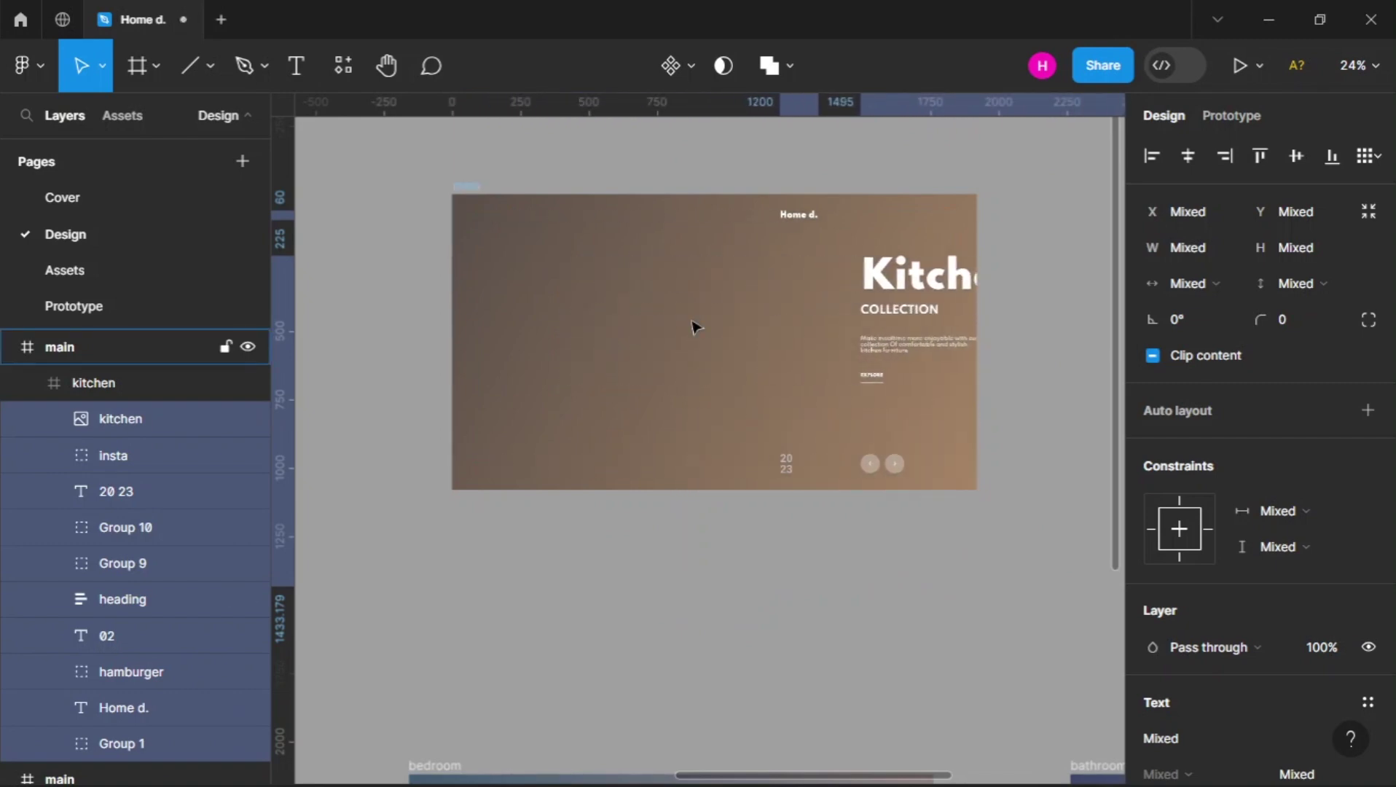
key("shift+Right")
key("shift+Right")
key("shift+Right")
key("shift+Right")
key("shift+Right")
key("shift+Right")
key("shift+Right")
key("shift+Right")
key("shift+Right")
key("shift+Right")
key("shift+Right")
key("shift+Right")
key("shift+Right")
key("shift+Right")
key("shift+Right")
key("shift+Right")
key("shift+Right")
key("shift+Right")
key("shift+Right")
key("shift+Right")
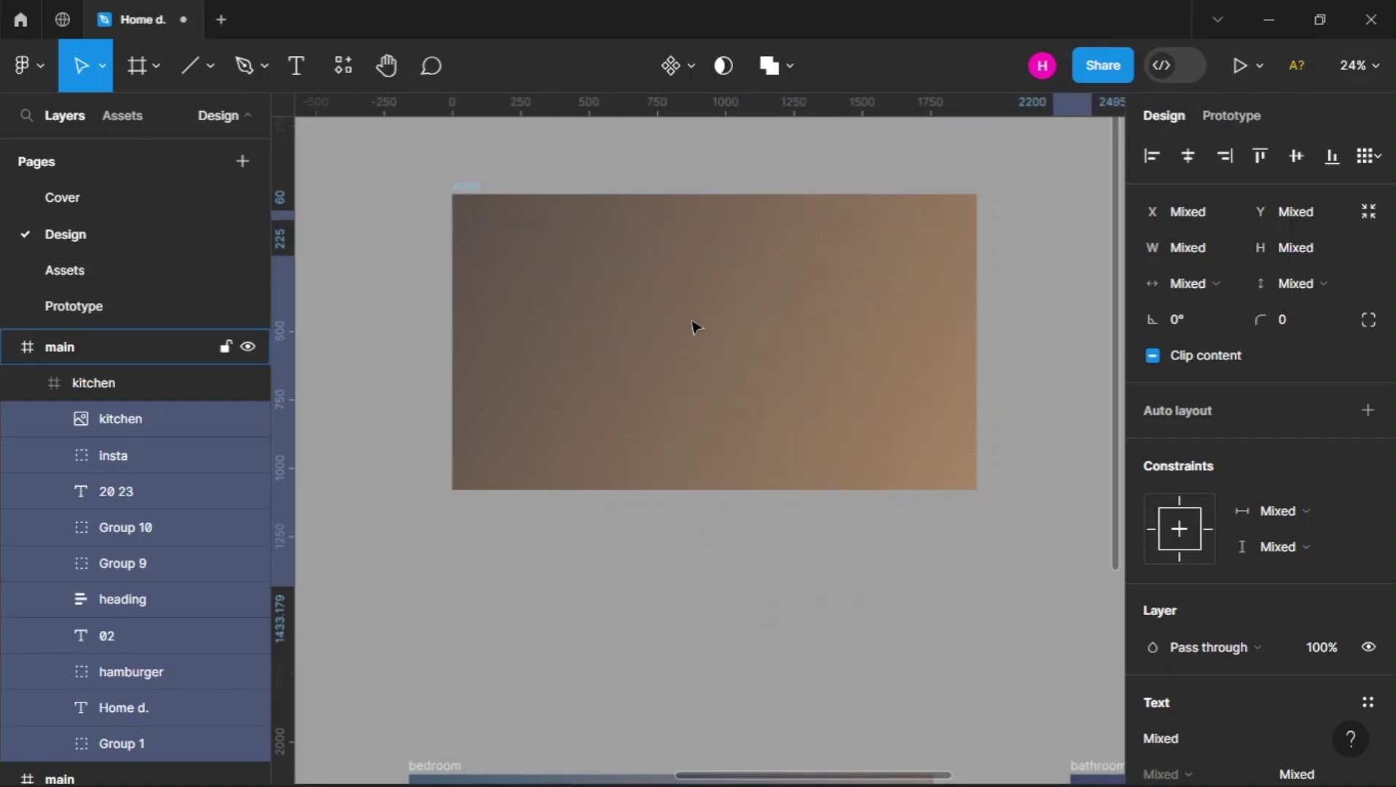
scroll(692, 326, "down", 3)
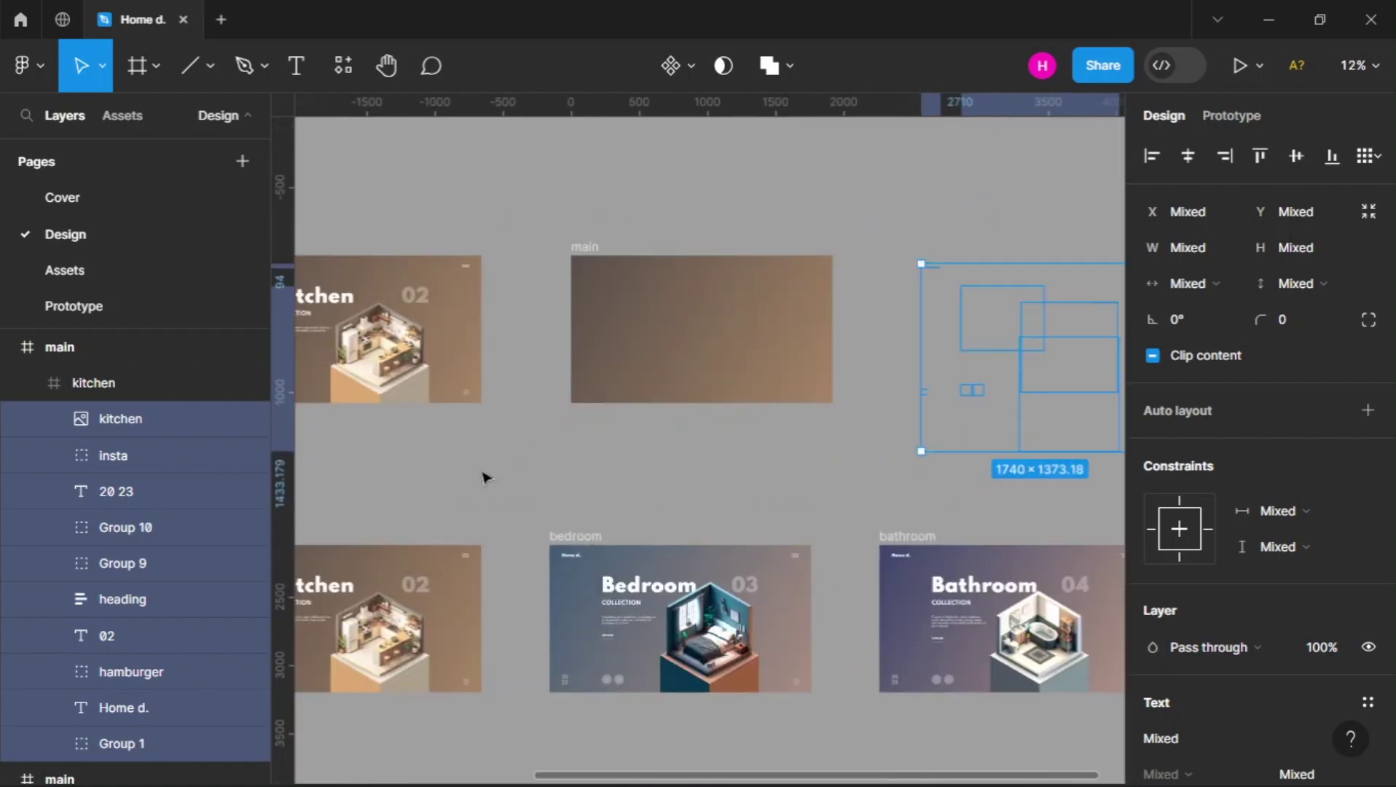
left_click(484, 477)
Place a copy of the standalone bedroom frame in the third main frame and center it horizontally and vertically
left_click_drag(581, 539, 593, 296)
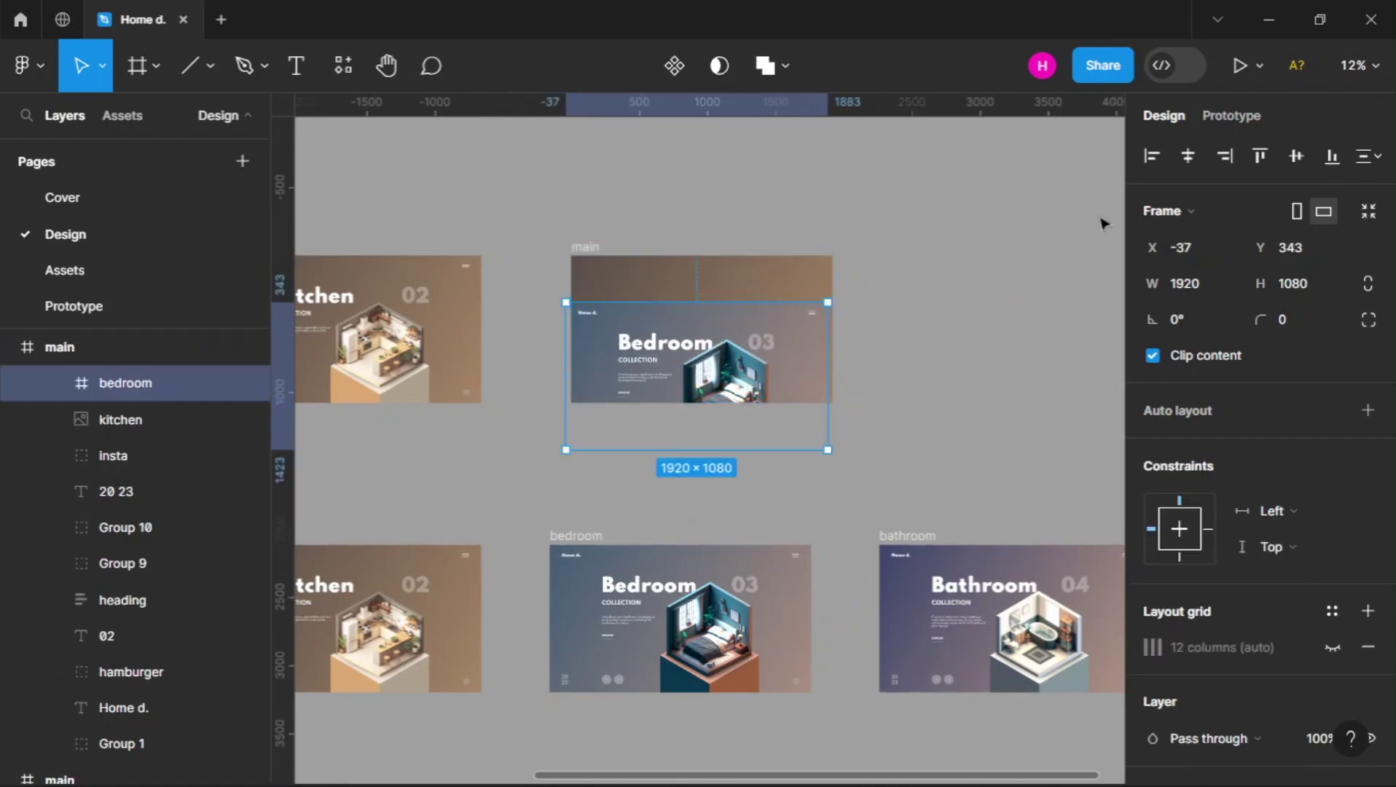
left_click(1188, 158)
left_click(1296, 156)
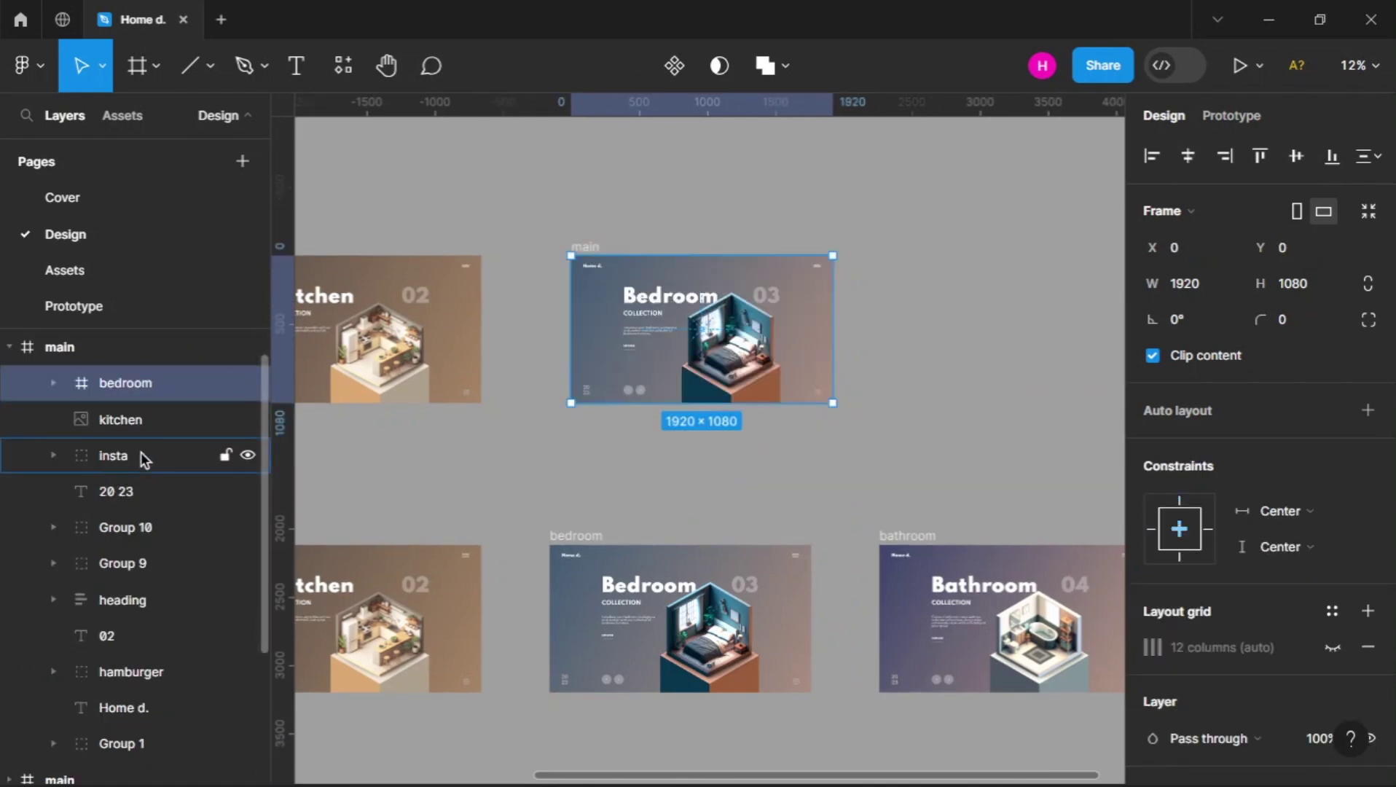
Move the copied bedroom slide out of the kitchen slide so it sits above it, directly inside the third main frame
scroll(141, 456, "up", 1)
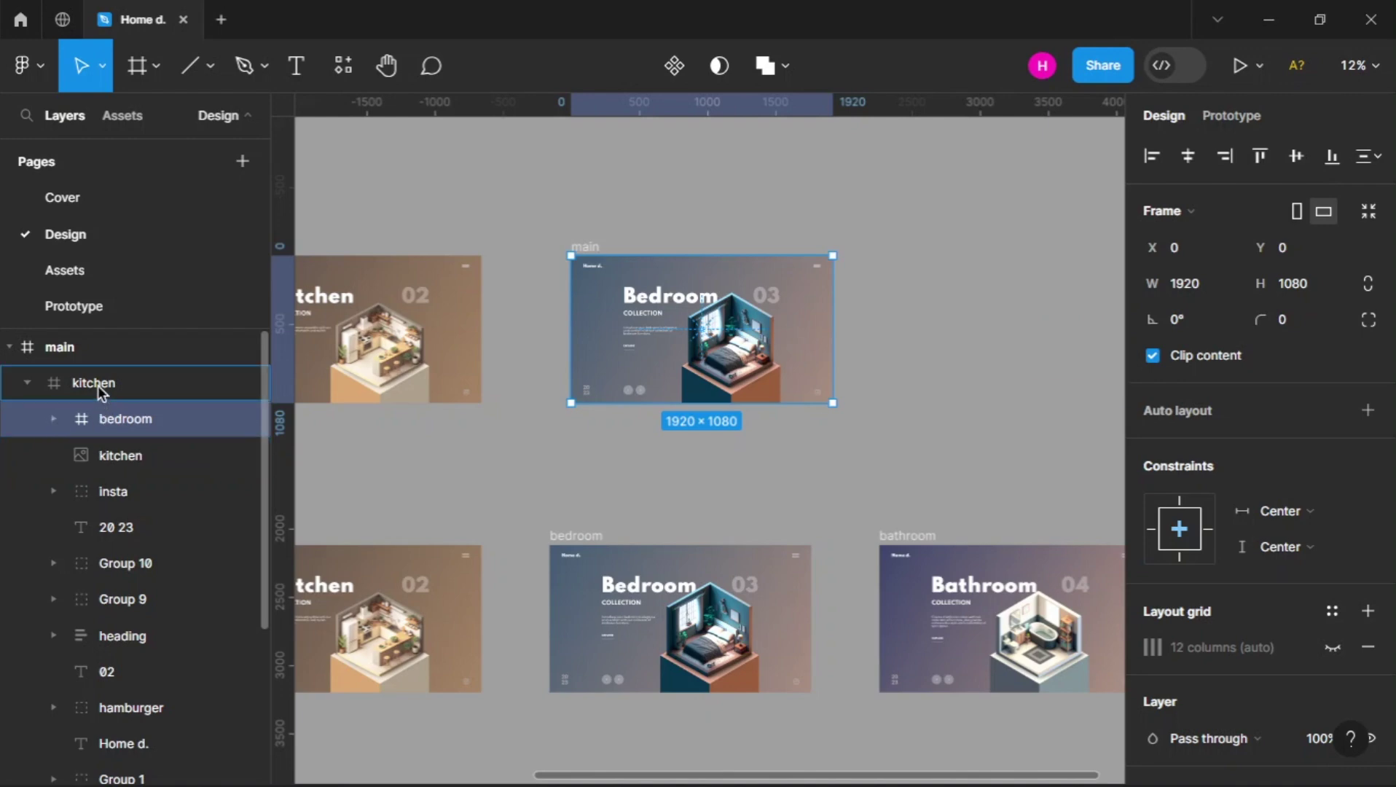
left_click_drag(98, 384, 85, 373)
left_click(28, 421)
left_click(92, 349)
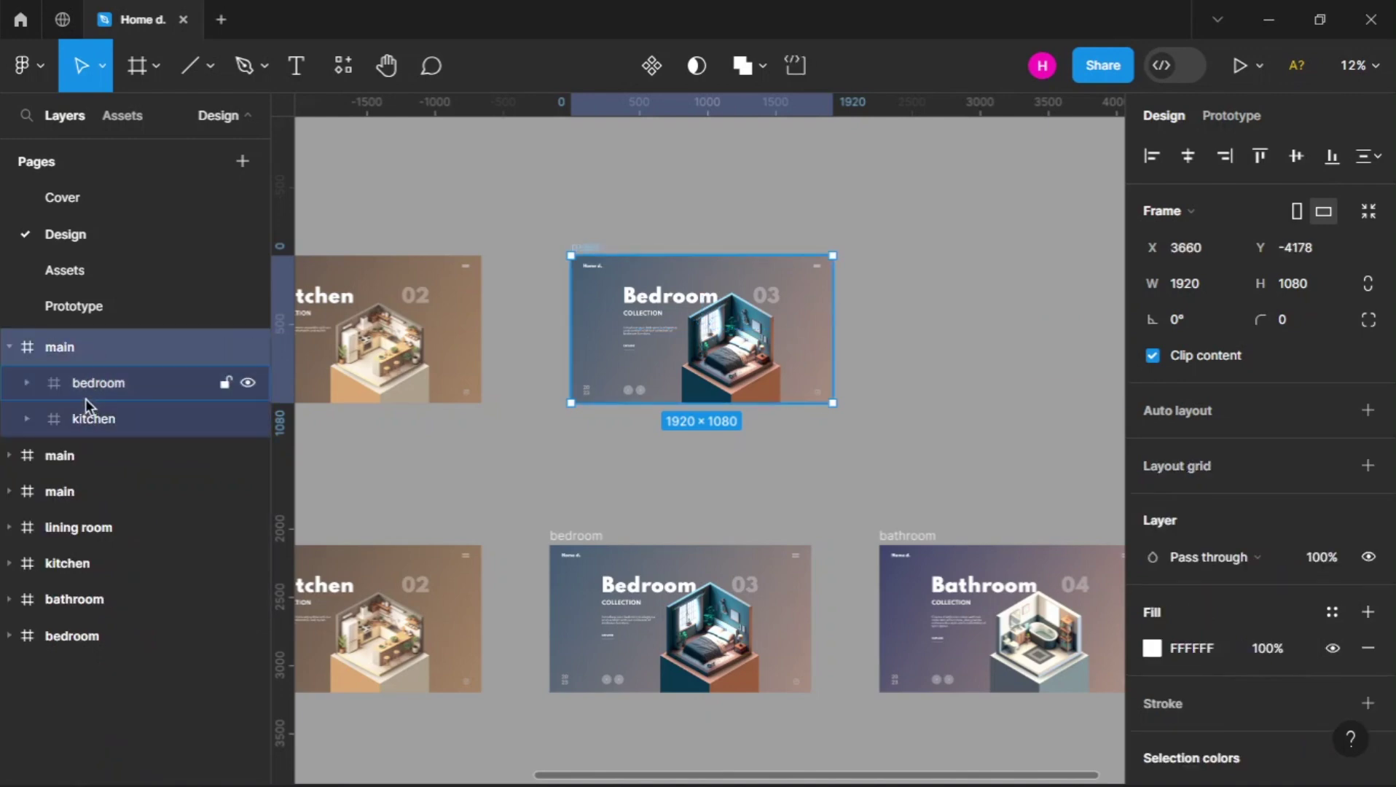
Compare the bedroom and kitchen slides nested in the third main frame with those in the second main frame
left_click(86, 397)
left_click(87, 422)
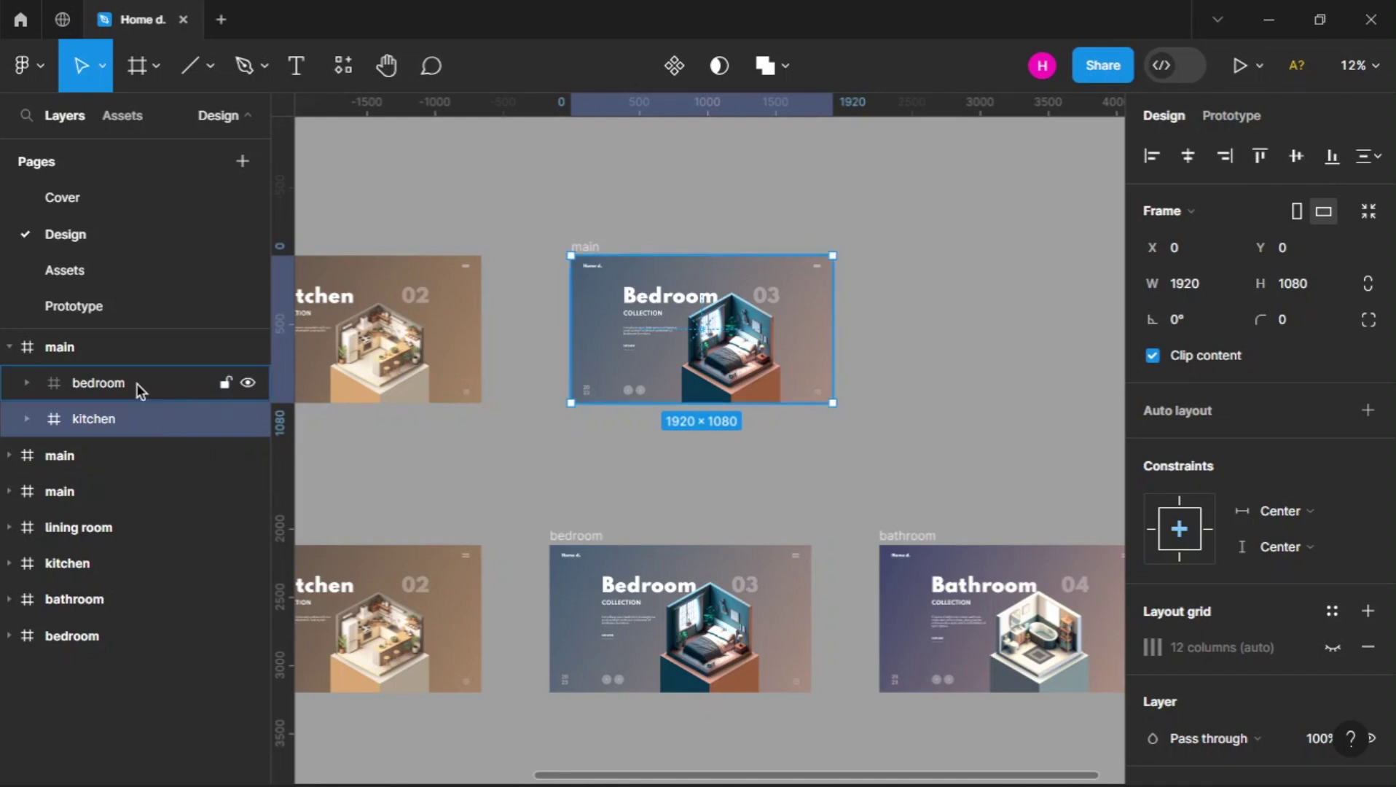
left_click(137, 384)
scroll(598, 305, "left", 5)
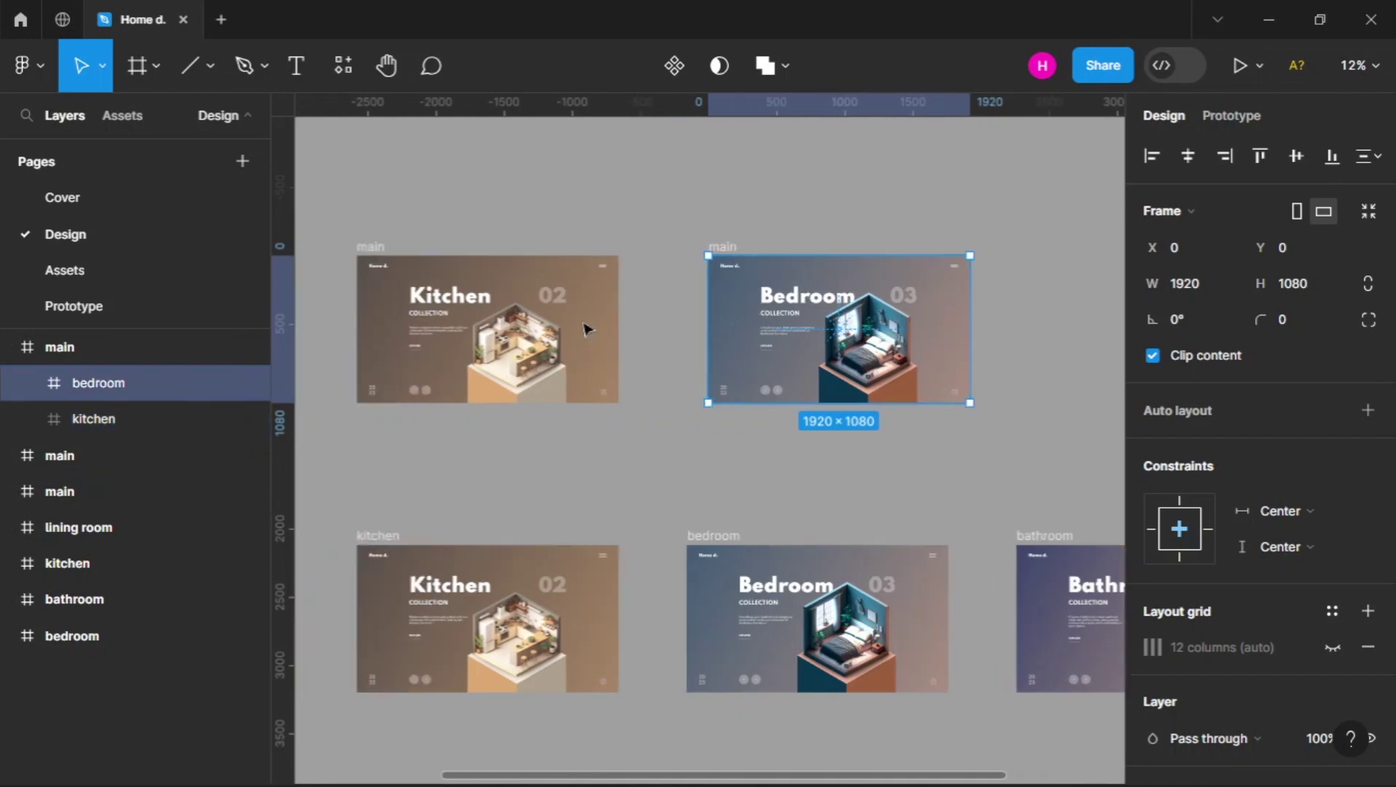
left_click(372, 250)
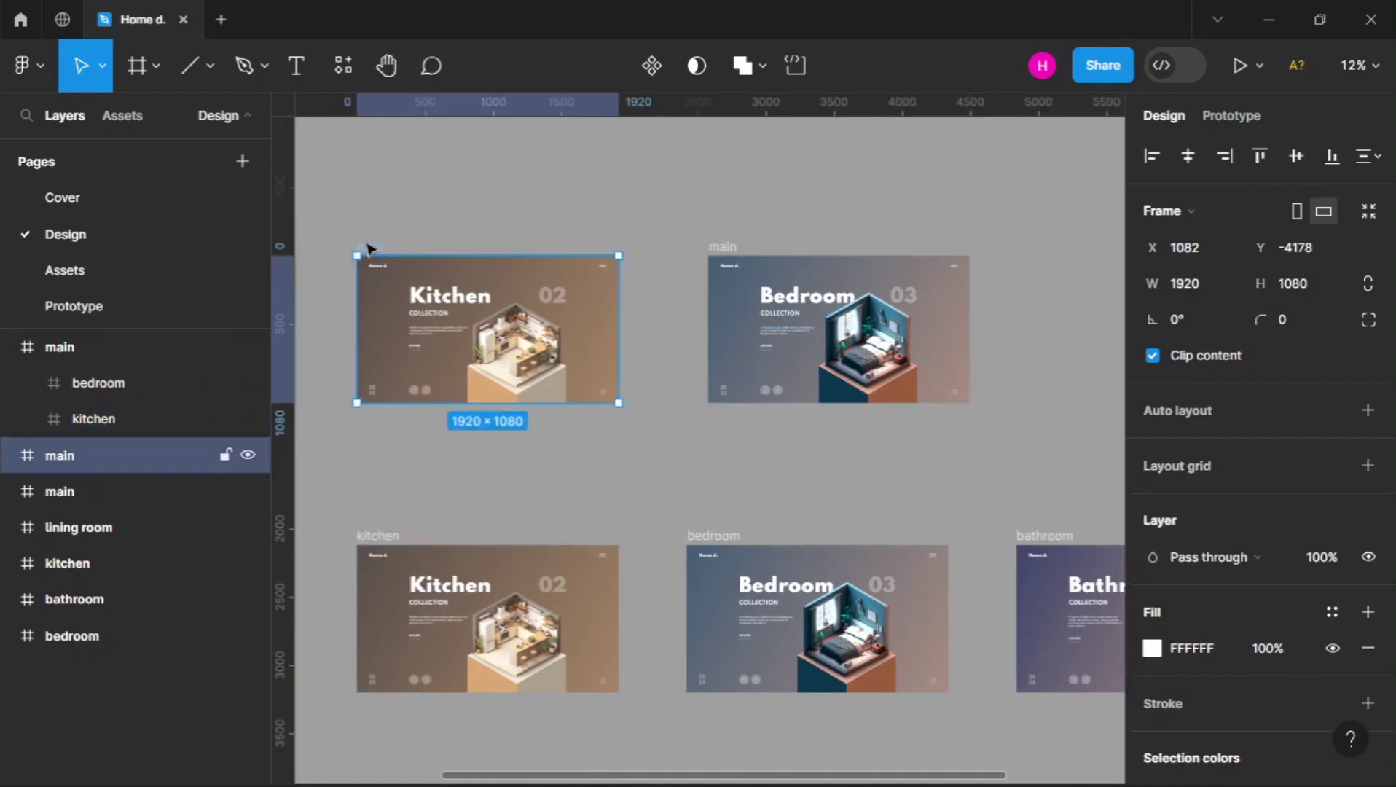
left_click(9, 455)
left_click(85, 499)
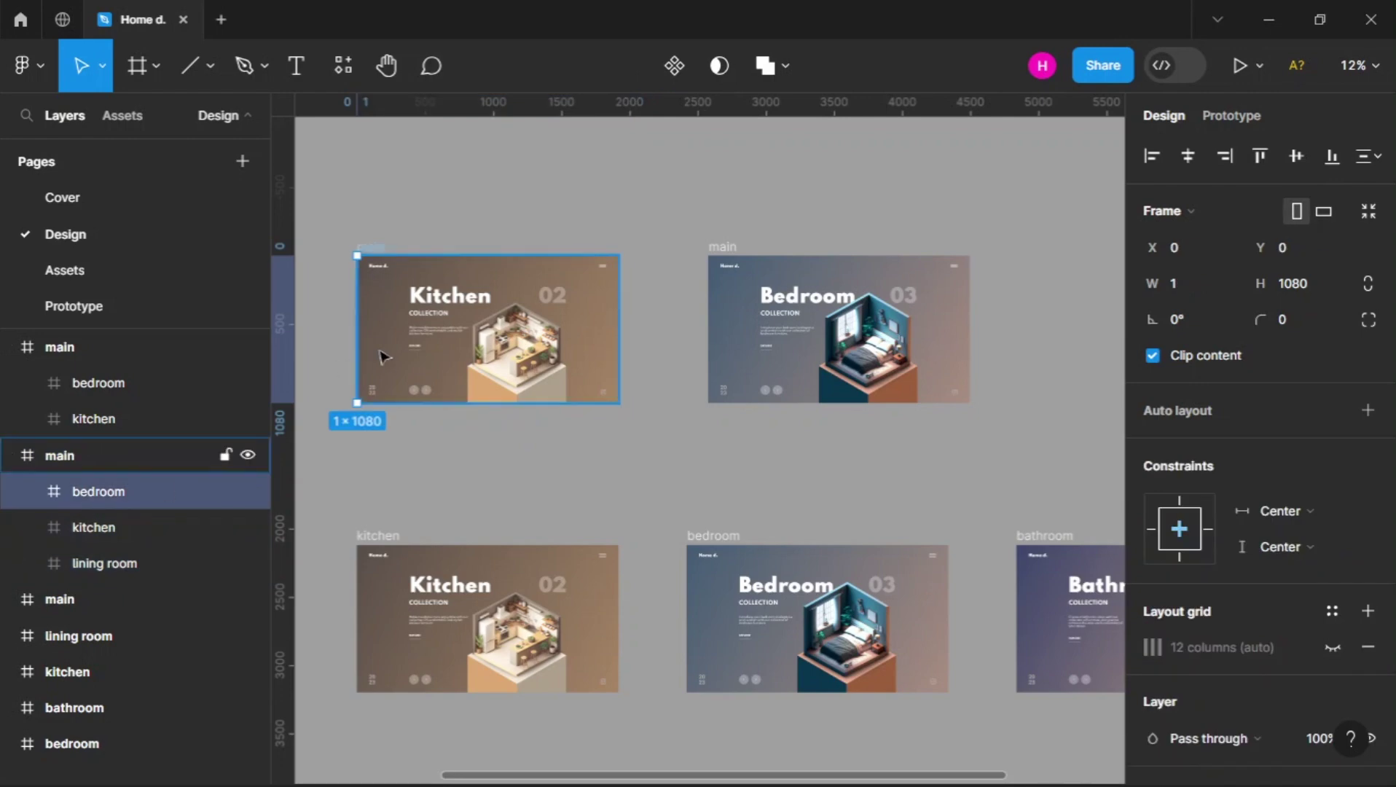
left_click(176, 395)
left_click(148, 498)
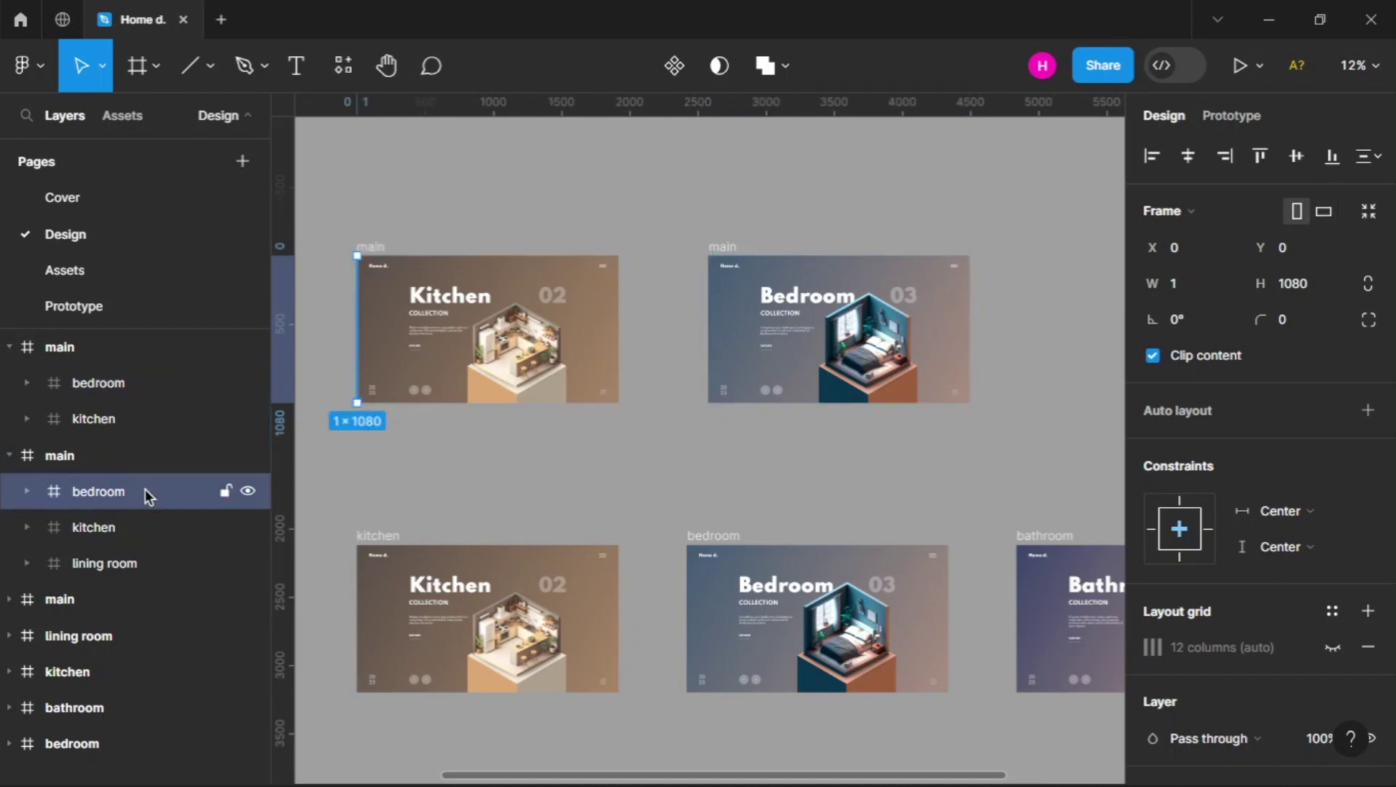
left_click(156, 395)
left_click(353, 461)
Link the kitchen slide's next arrow in the second main frame to the third main frame with a gentle smart-animate transition on click
left_click(1231, 116)
left_click(583, 390)
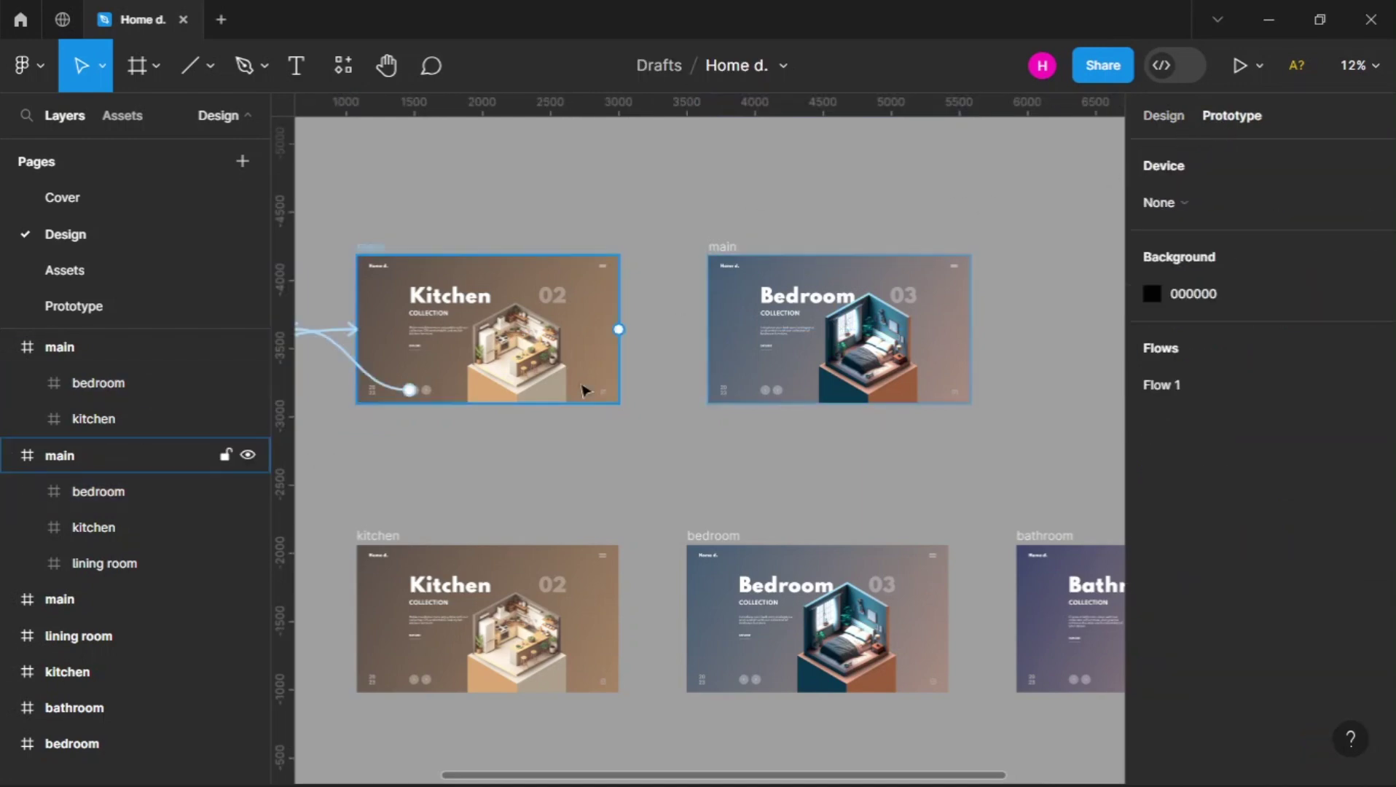
scroll(433, 401, "up", 5)
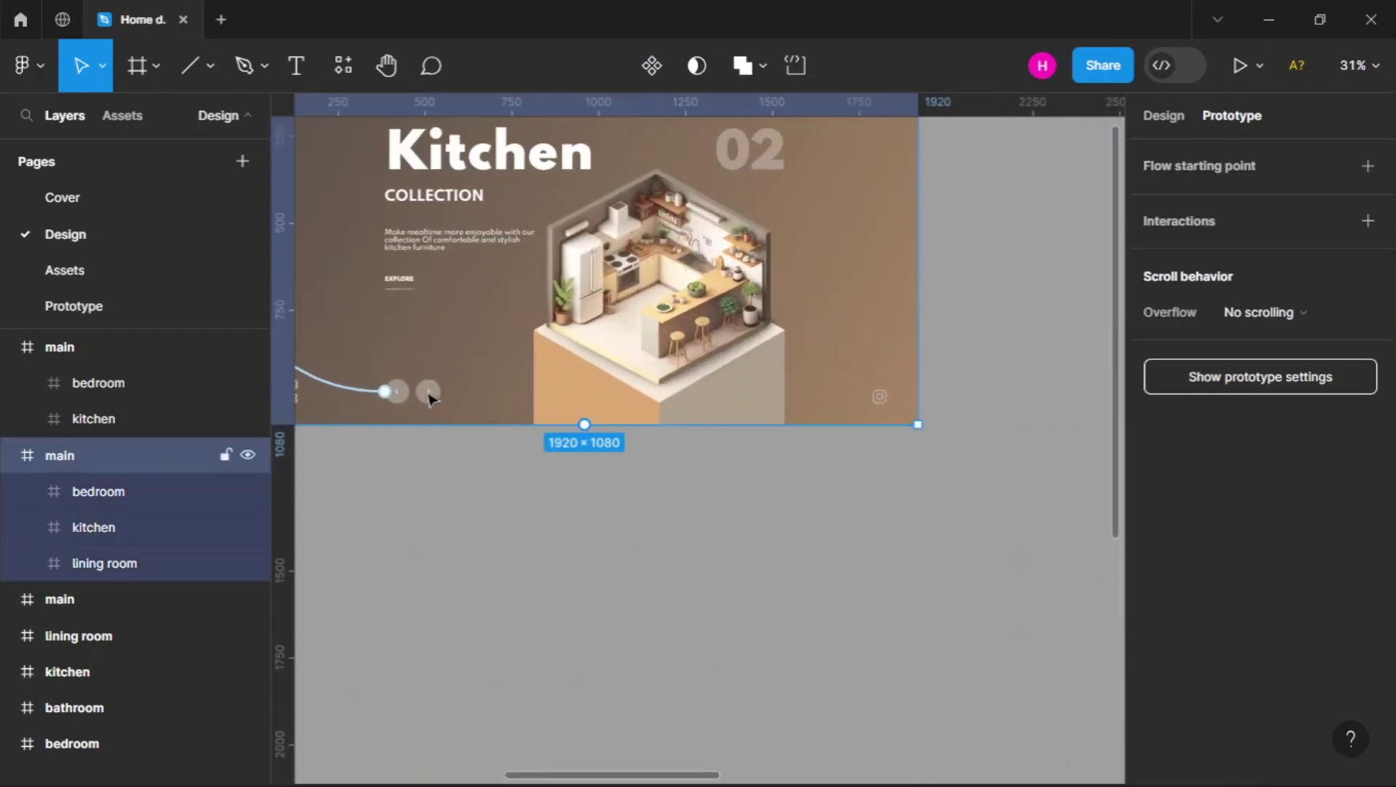
left_click(437, 393)
double_click(441, 394)
left_click_drag(441, 391, 809, 306)
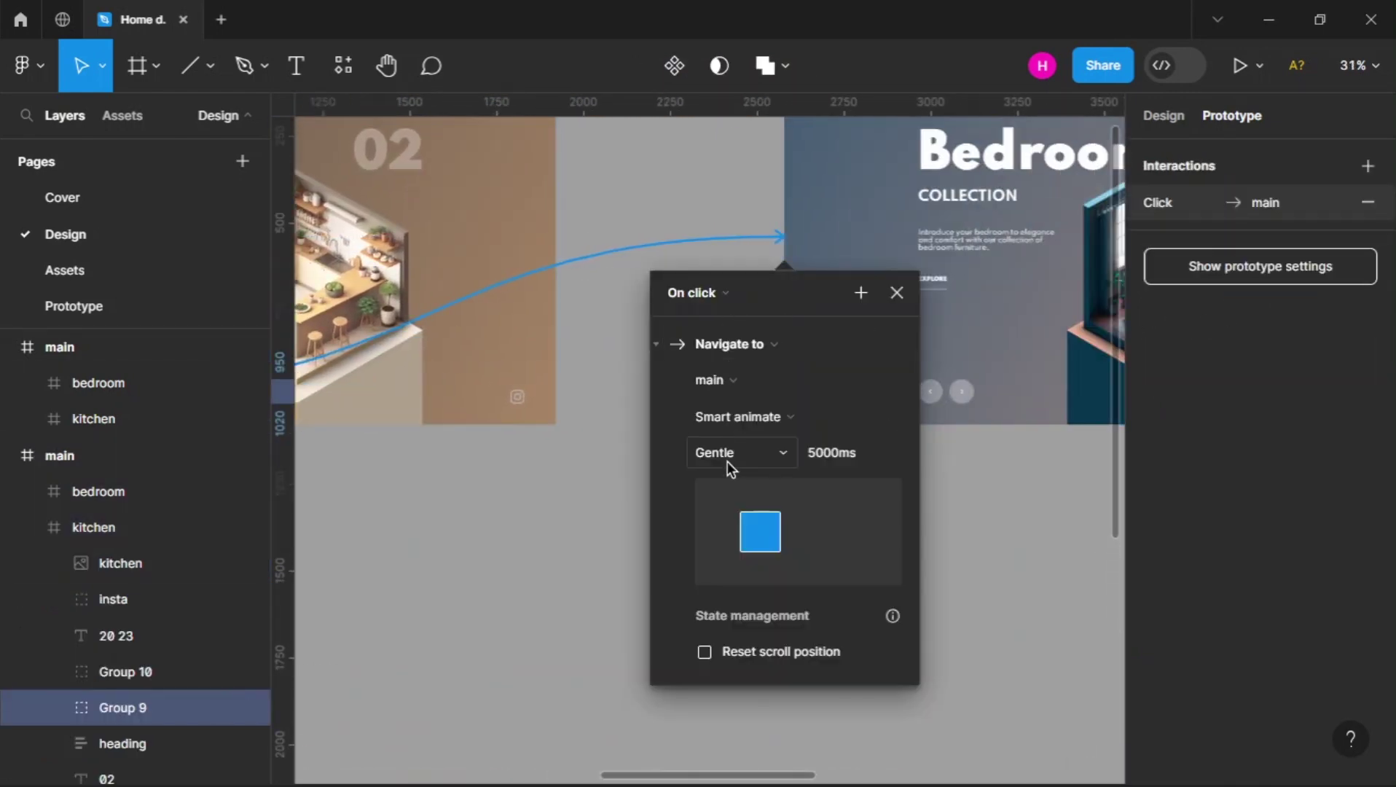
left_click(897, 292)
Link the bedroom slide's previous arrow back to the second main frame with a gentle smart-animate transition of 1500 ms on click
scroll(900, 309, "down", 3)
left_click(918, 363)
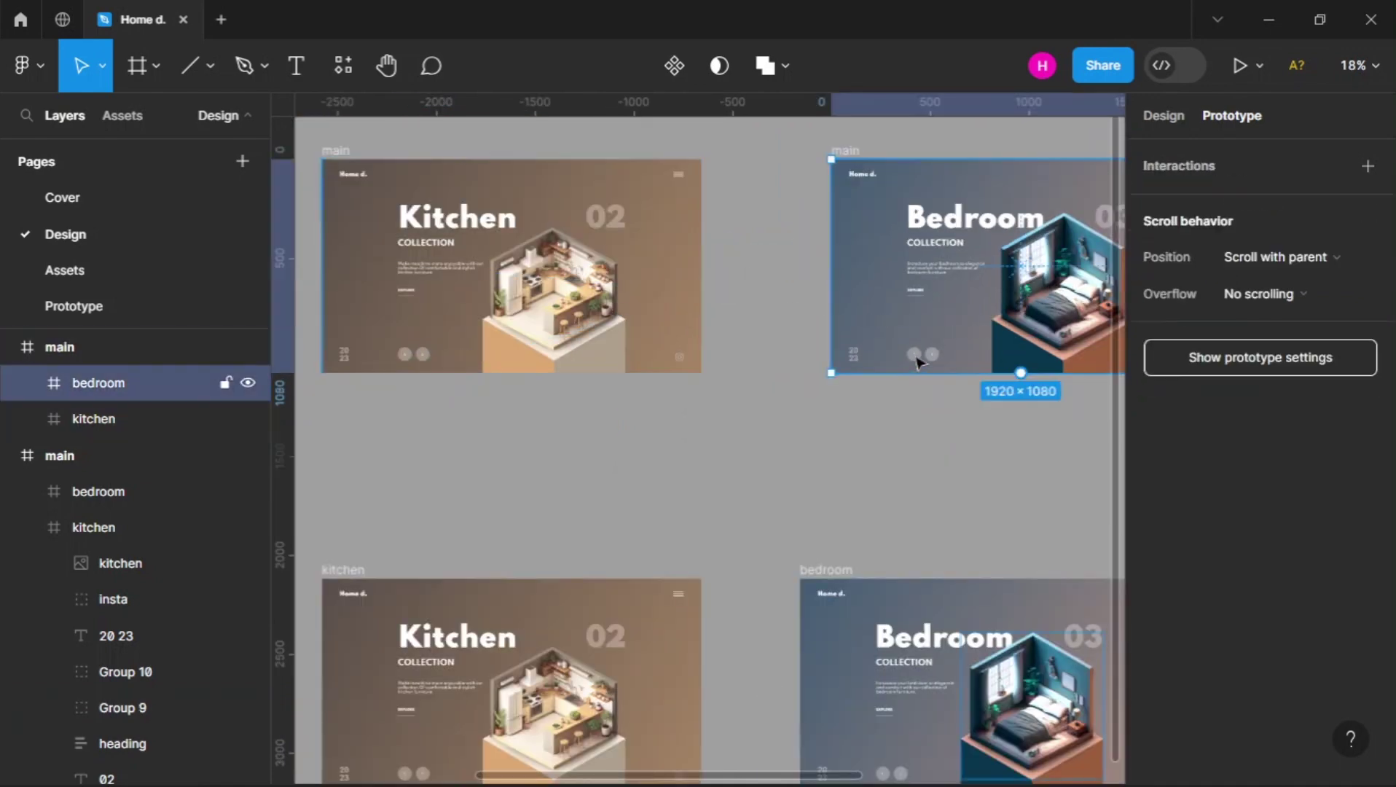
double_click(918, 362)
left_click_drag(907, 354, 697, 337)
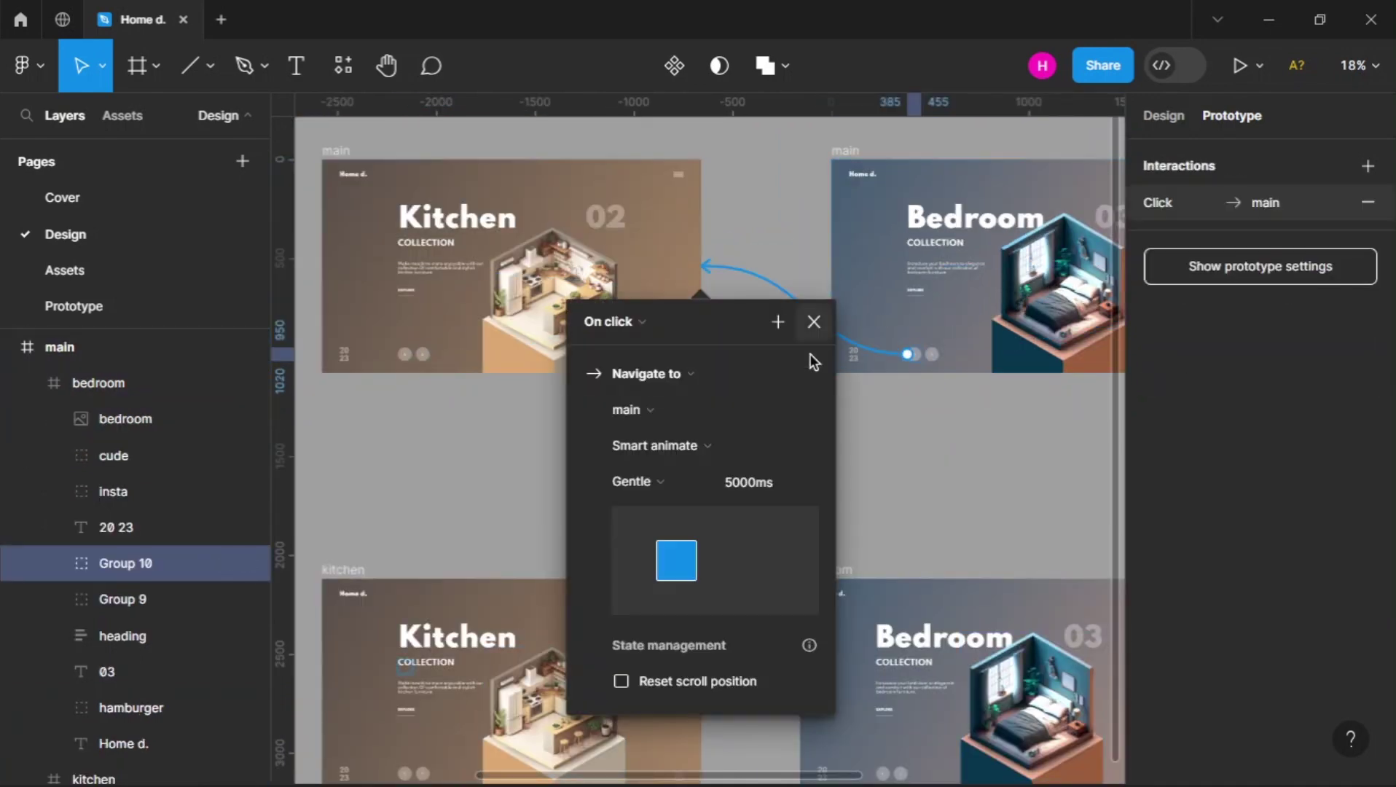
left_click(750, 487)
type("1500")
key("Return")
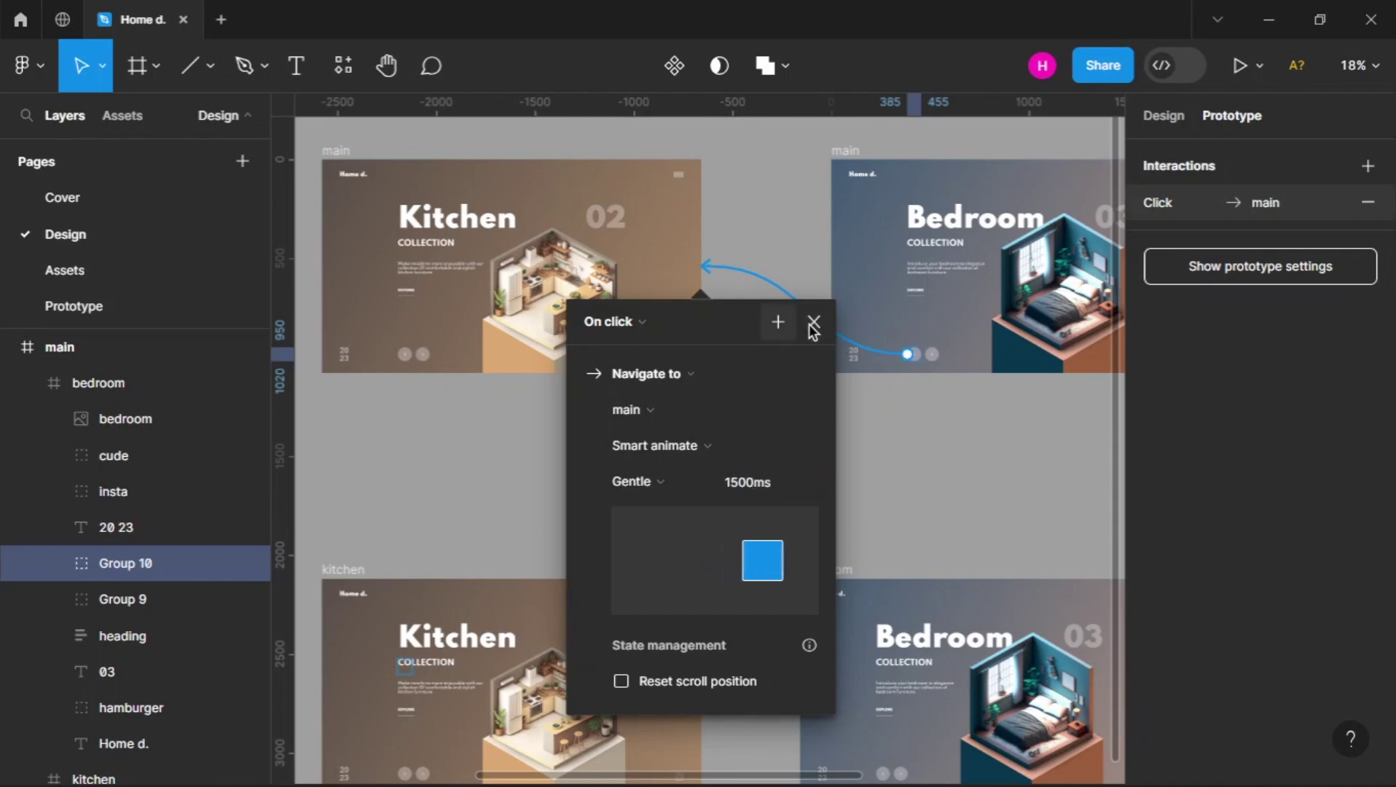
left_click(814, 321)
Set the duration of the transition from the kitchen slide's next arrow to the bedroom frame to 1500 ms
left_click(430, 356)
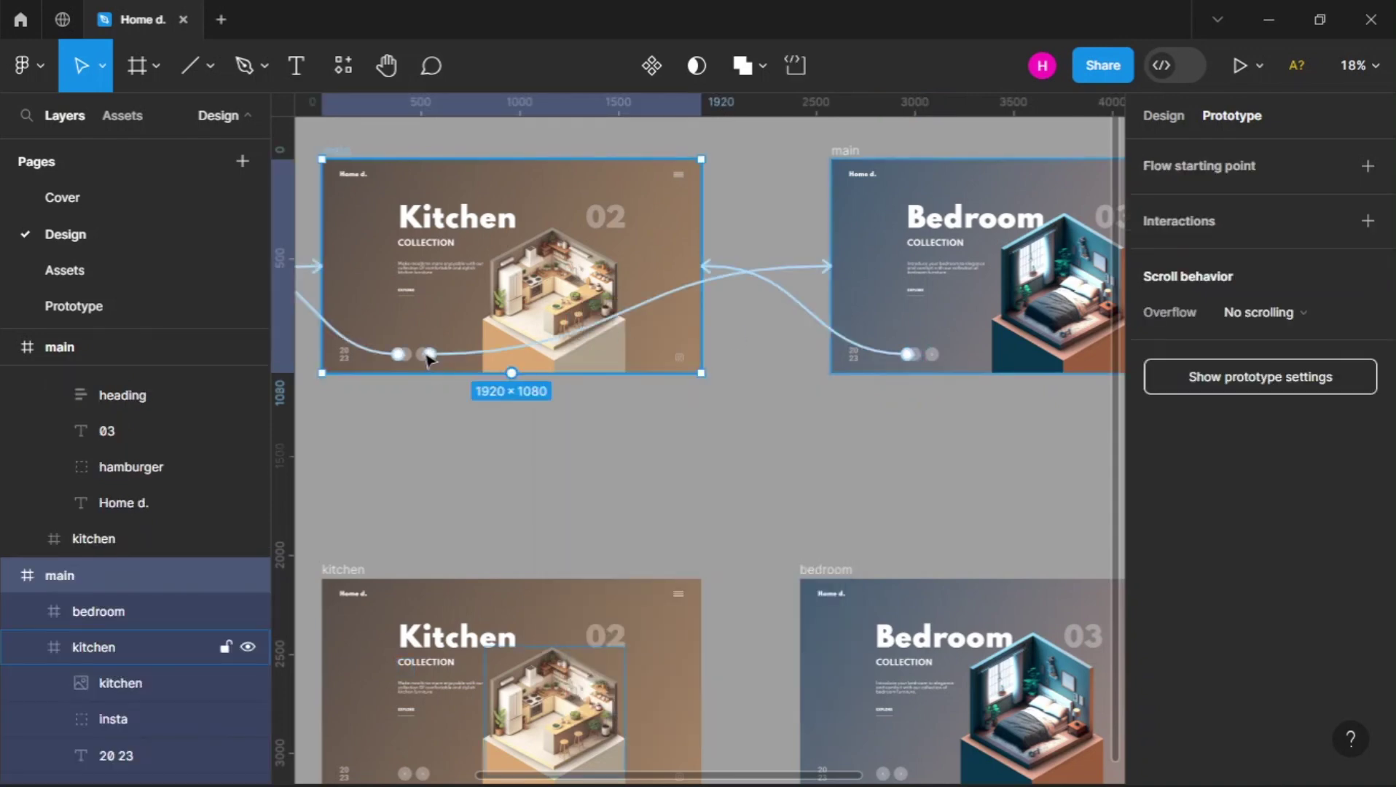
left_click(475, 356)
type("1500")
key("Return")
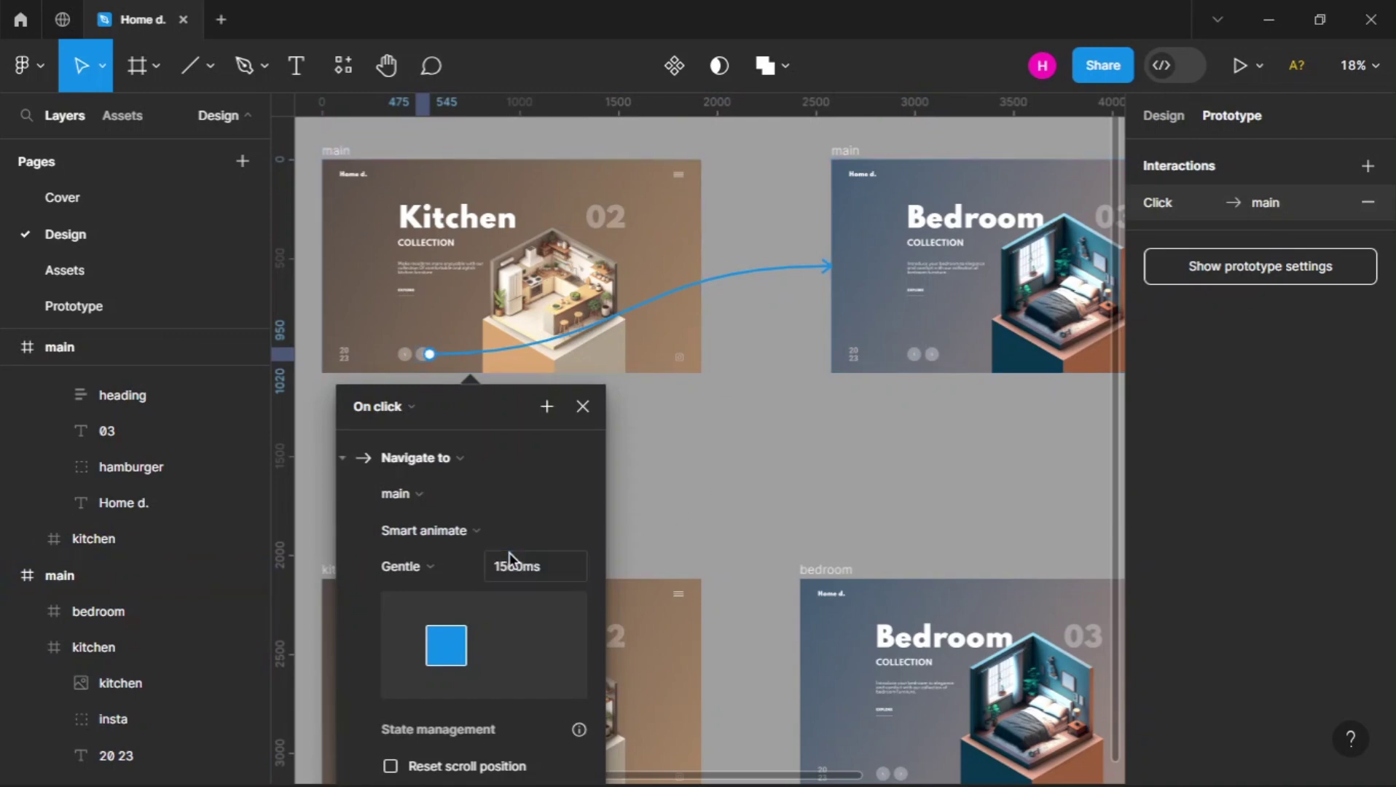
key("Escape")
Set the living room's transition to the kitchen frame to 1500 ms and check the settings of the kitchen's return transition
scroll(539, 455, "left", 5)
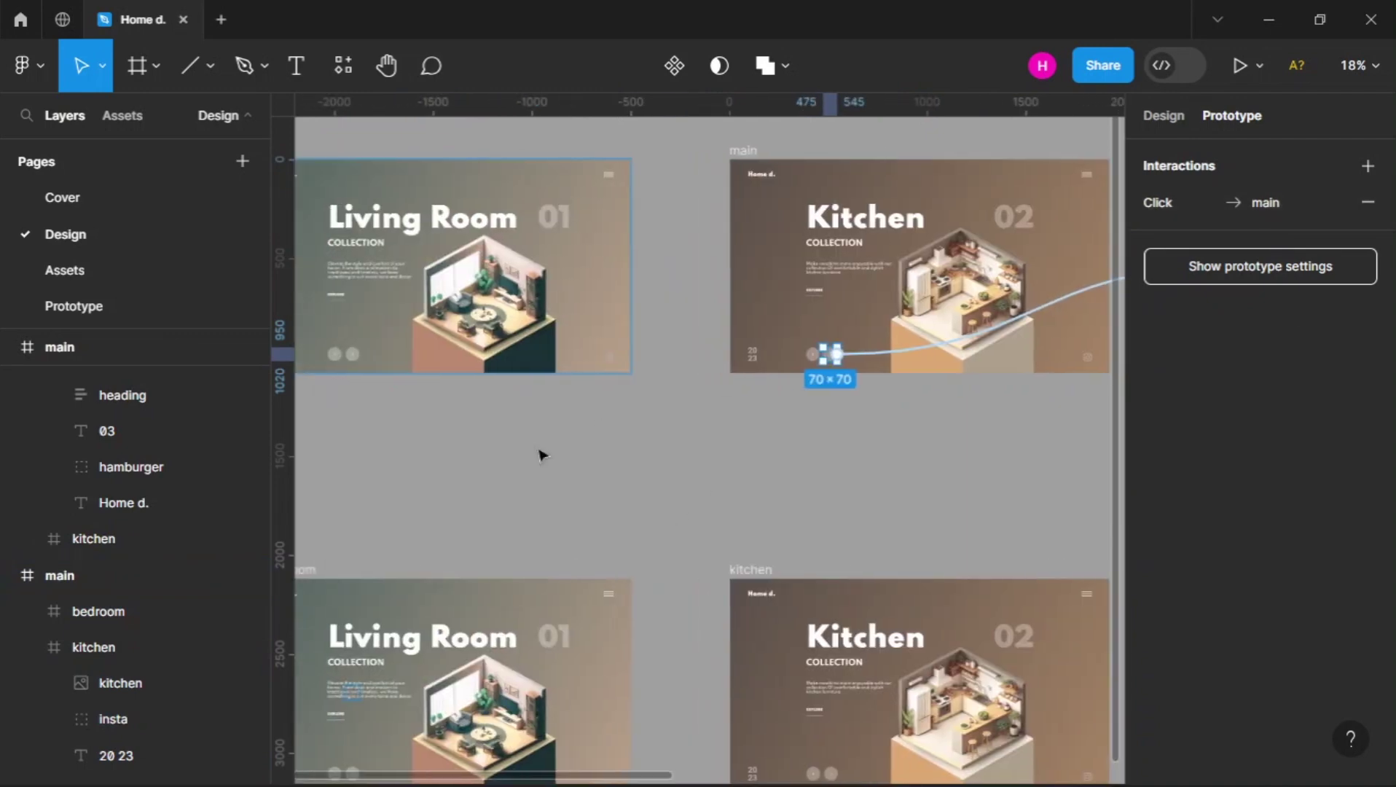
left_click(353, 354)
left_click(673, 275)
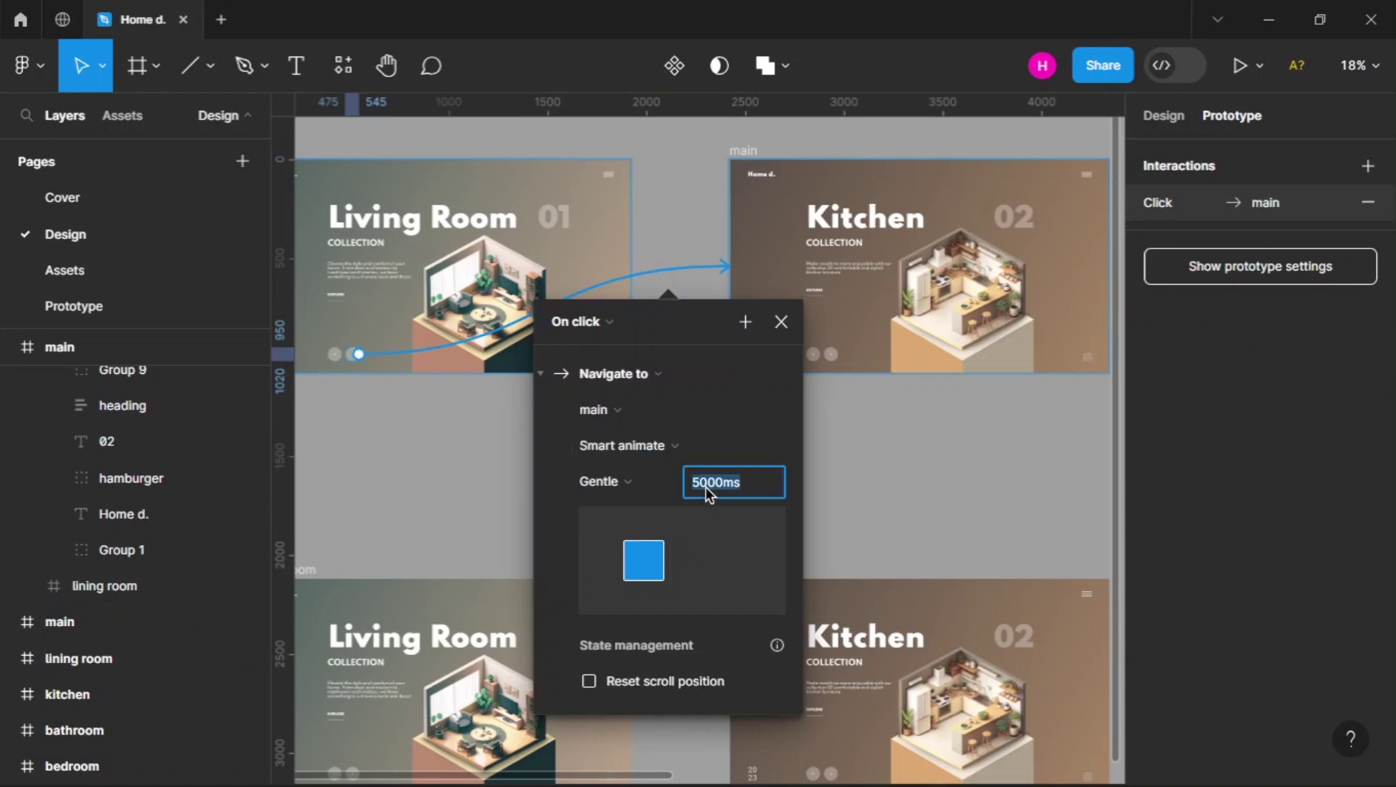
type("1500")
key("Return")
left_click(781, 321)
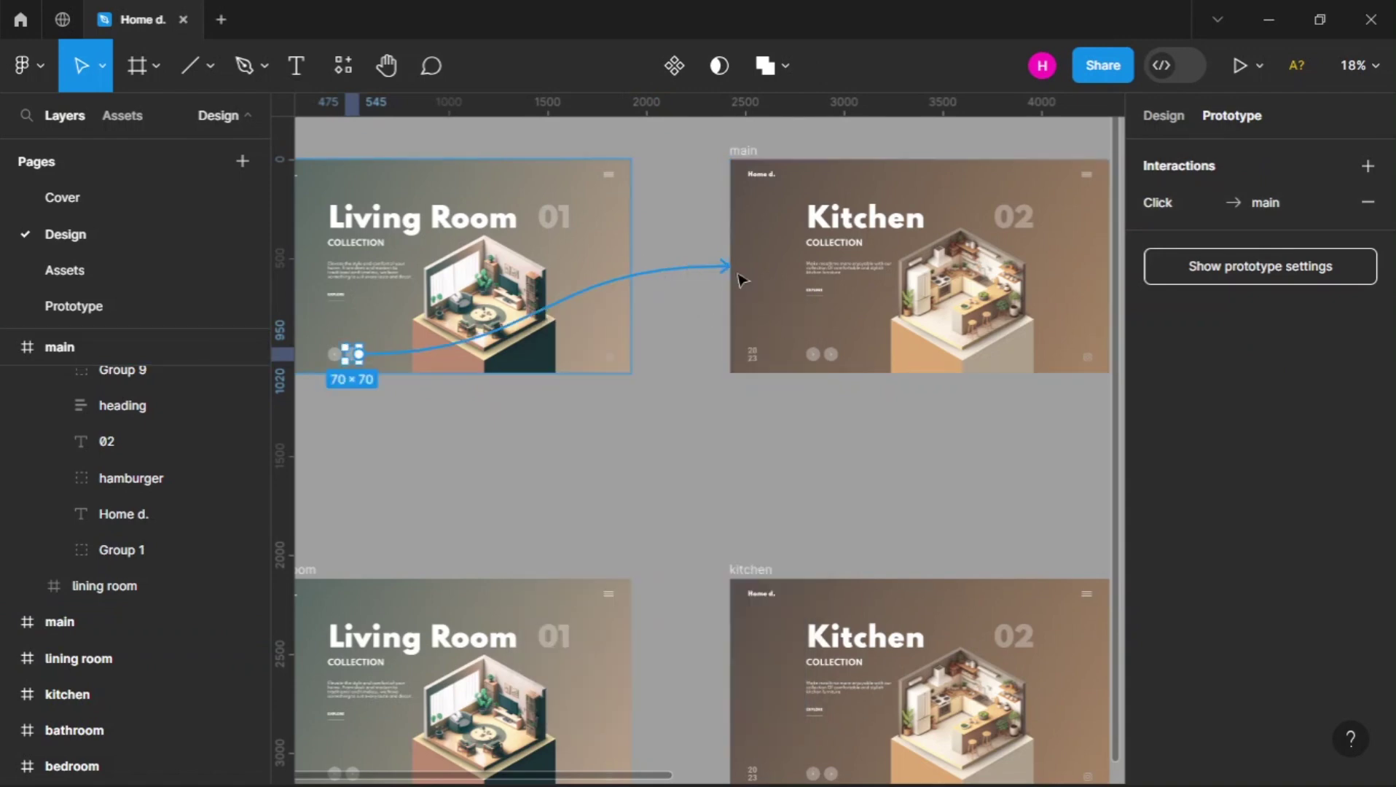
left_click(741, 281)
left_click(713, 320)
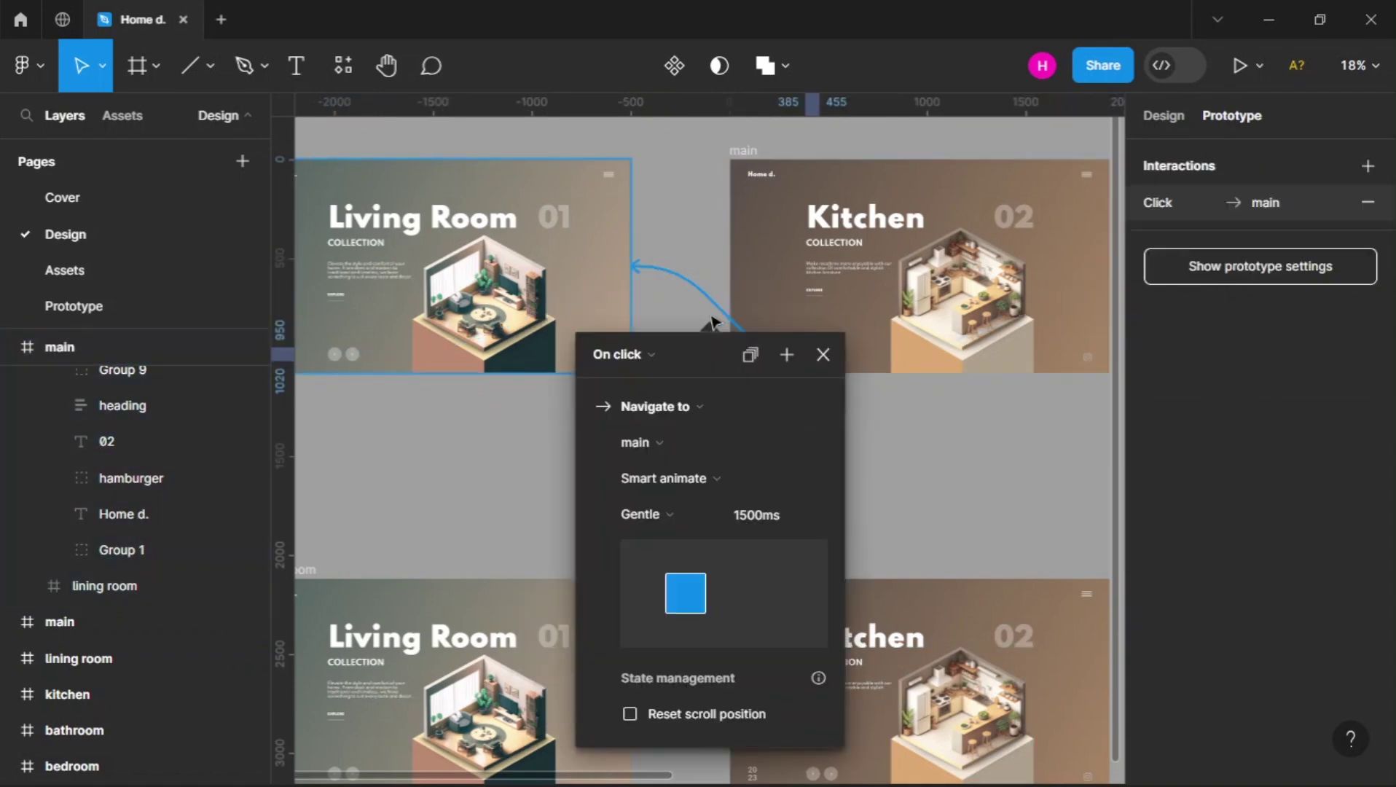
left_click(823, 355)
Preview Flow 1, using the slider arrows to go from living room through kitchen to bedroom, back, and forward again
scroll(648, 395, "down", 3)
left_click(350, 243)
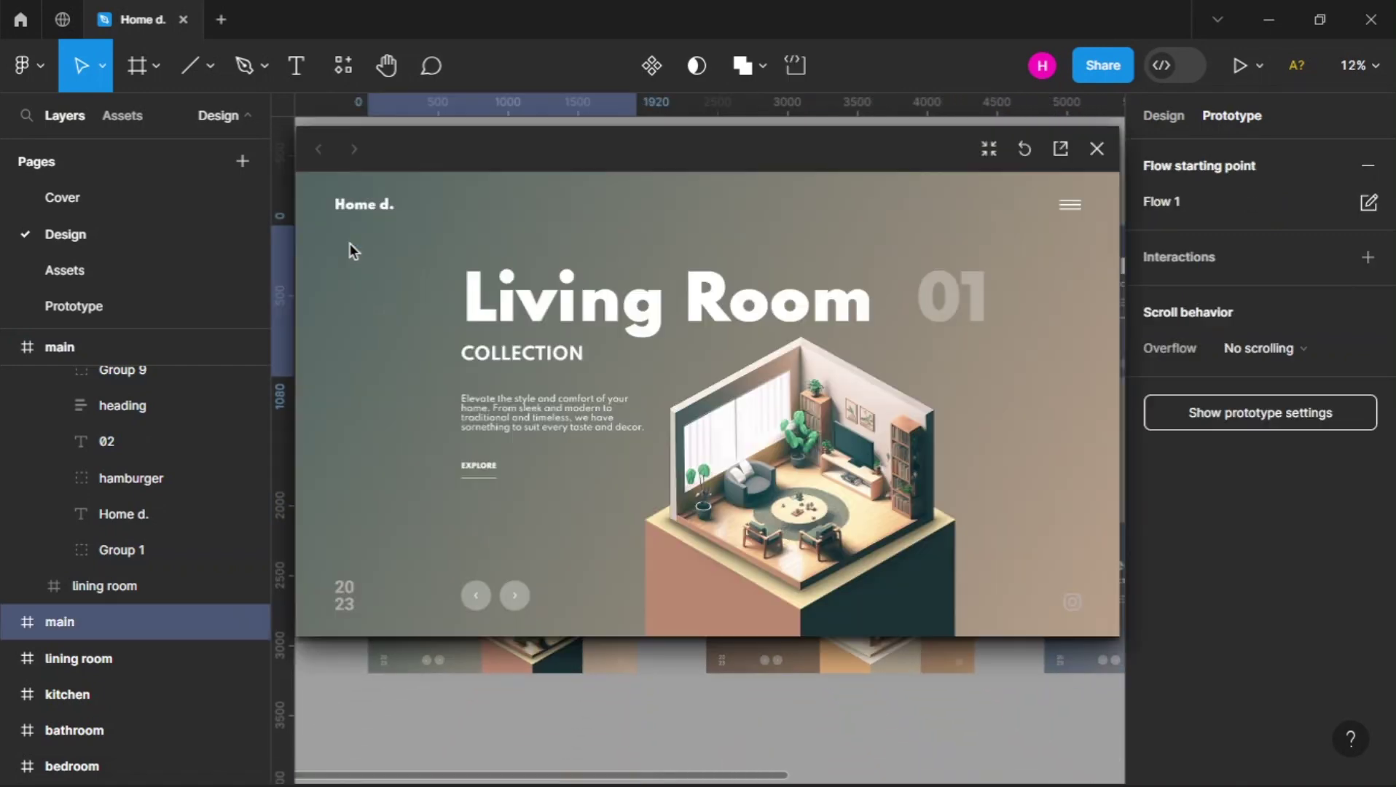
left_click(521, 599)
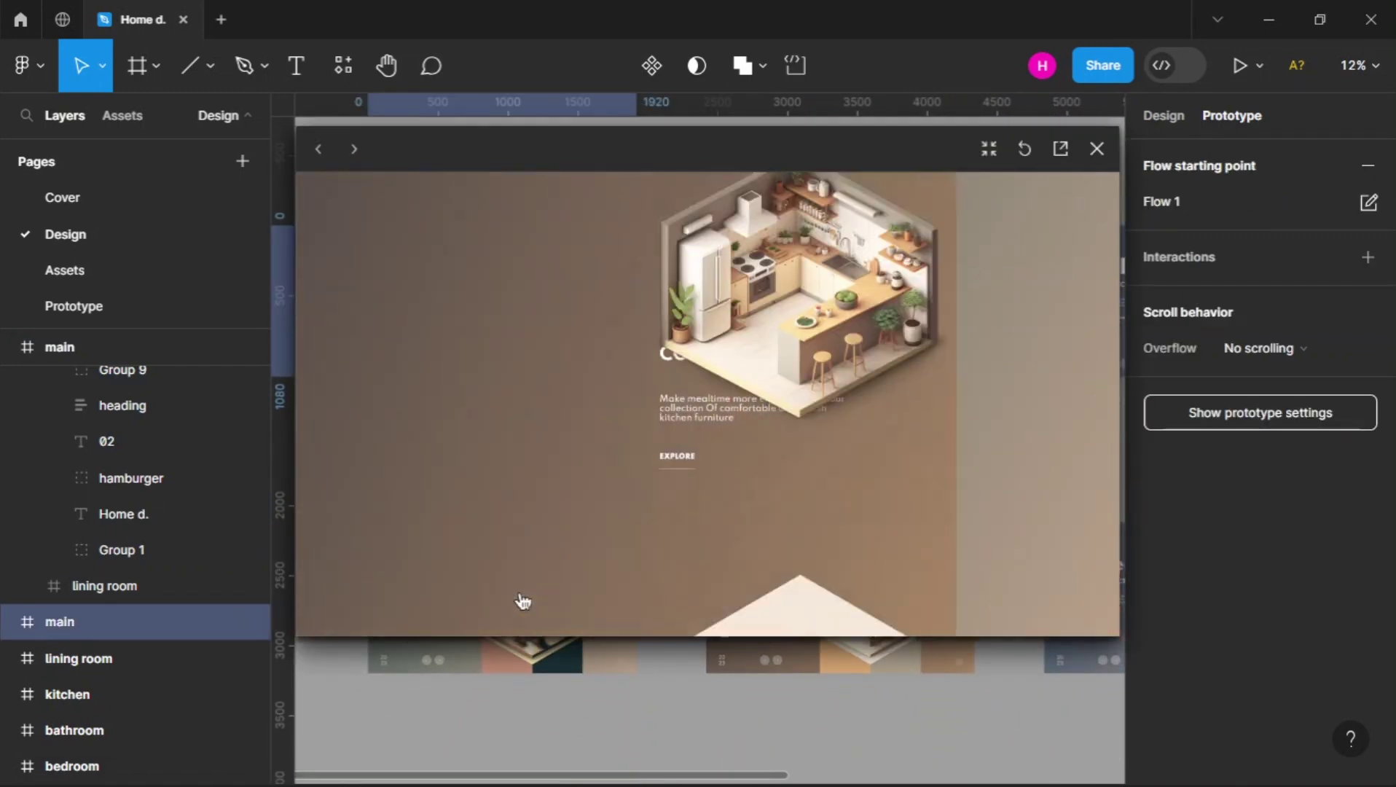
left_click(521, 600)
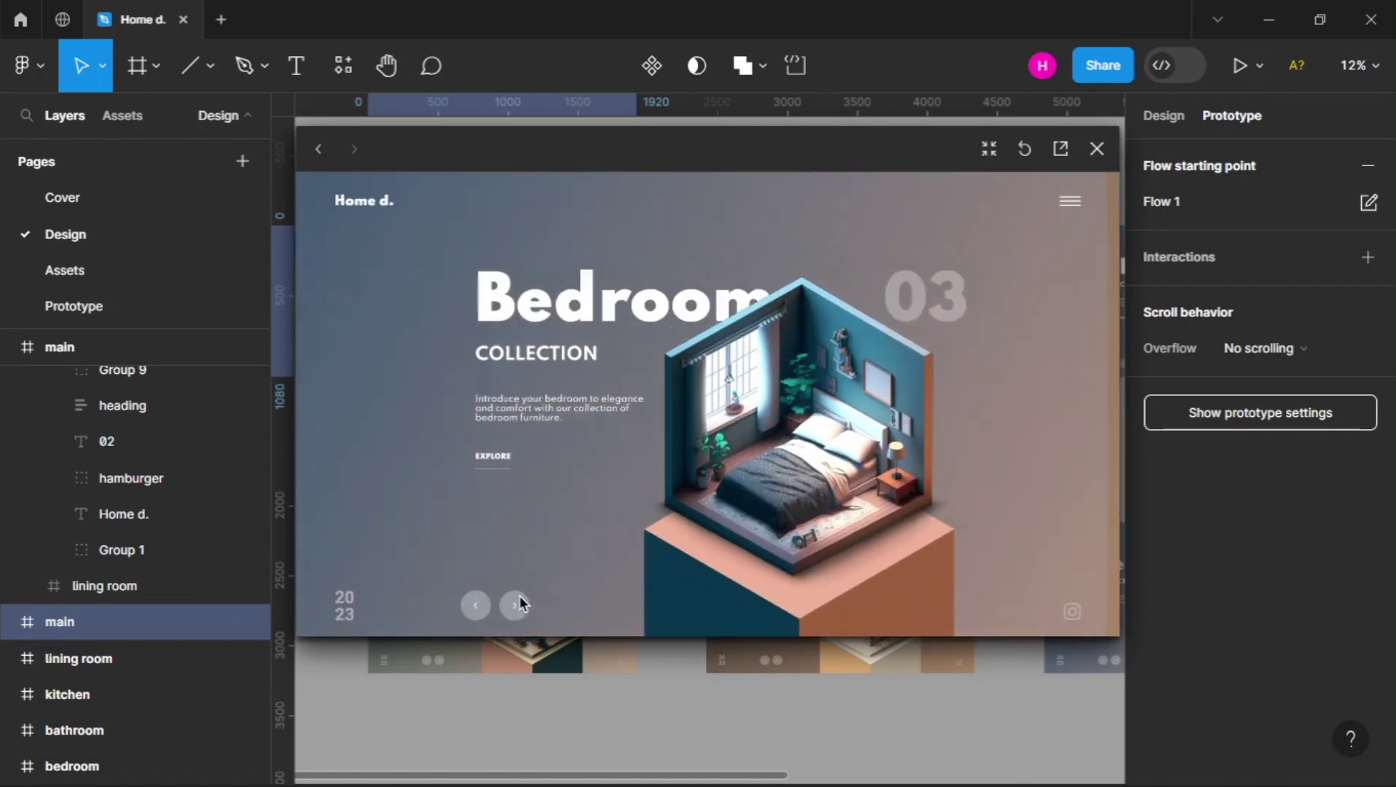
left_click(472, 597)
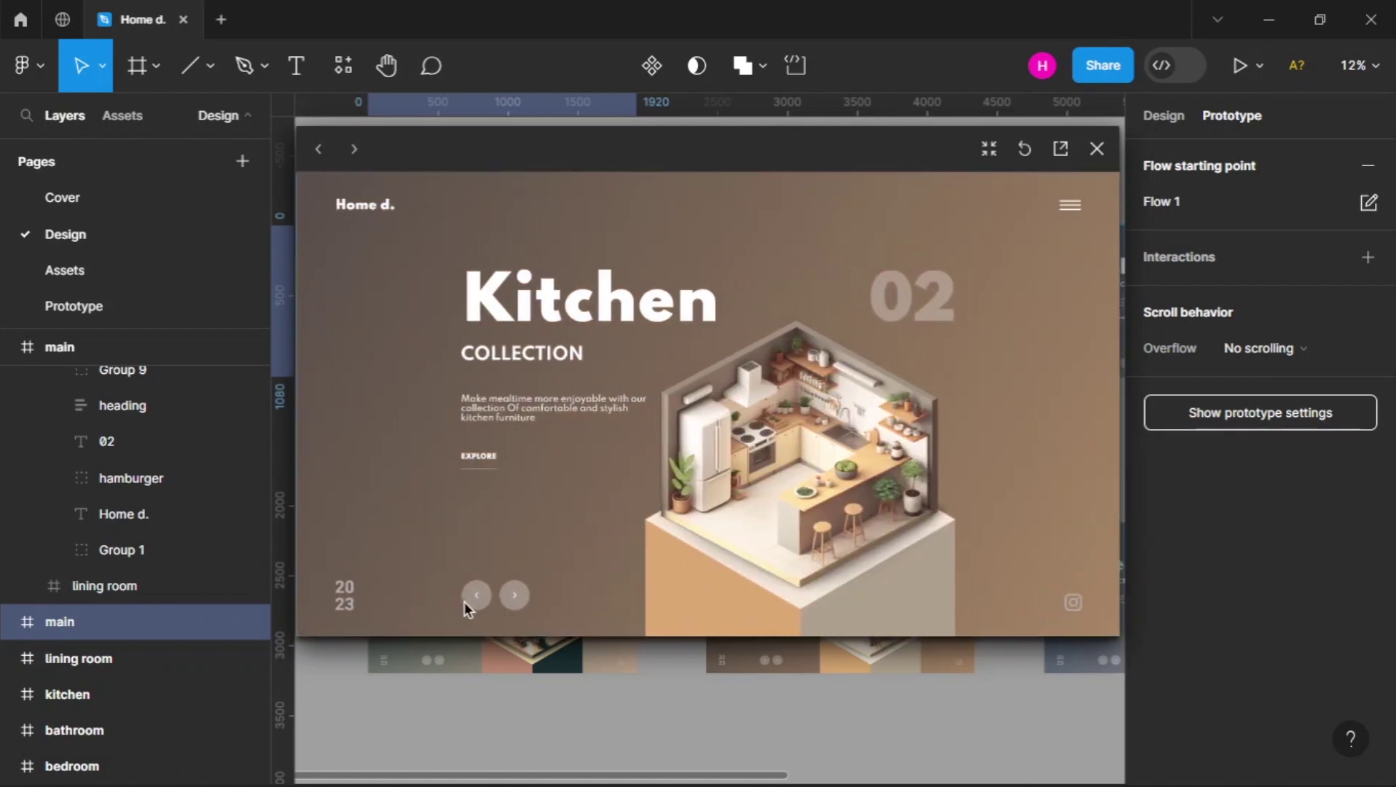
left_click(465, 601)
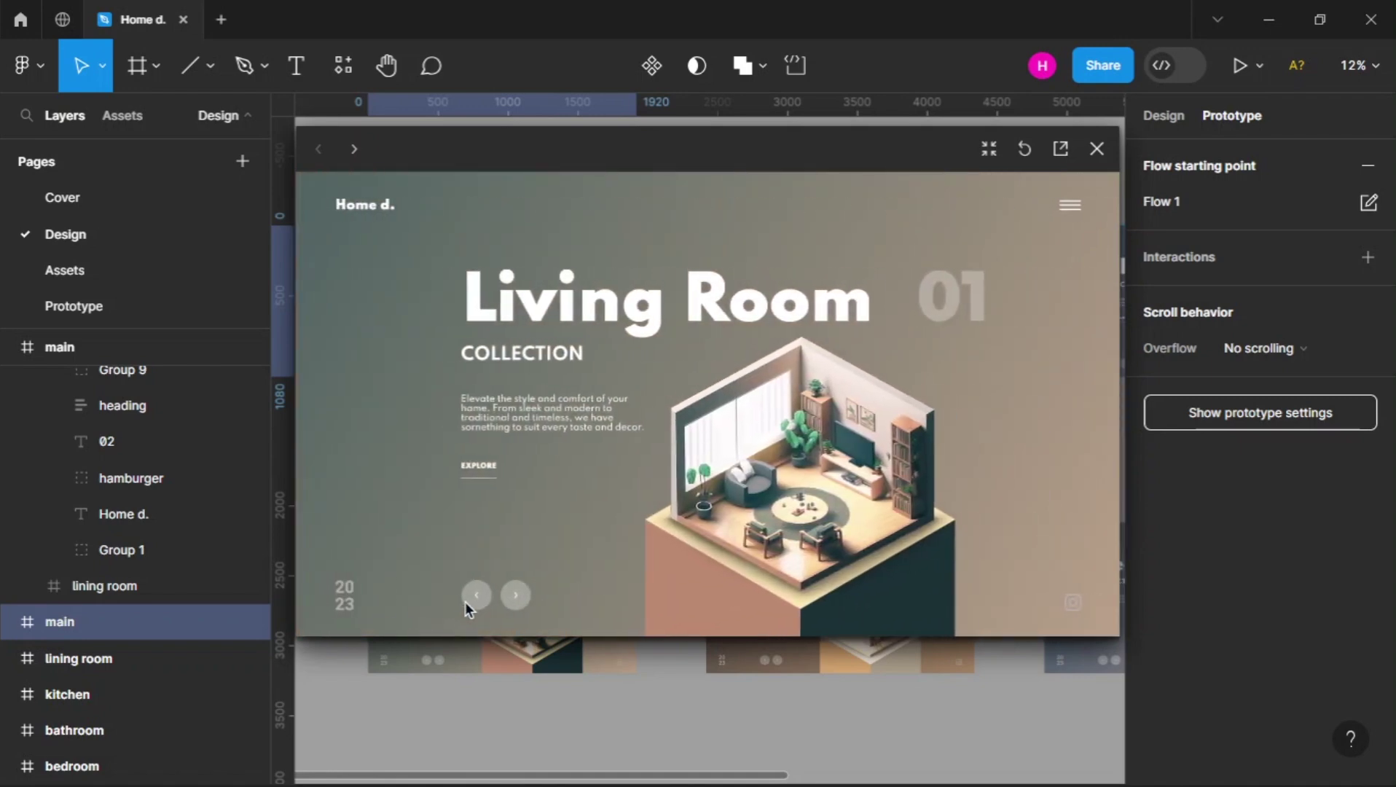
left_click(513, 597)
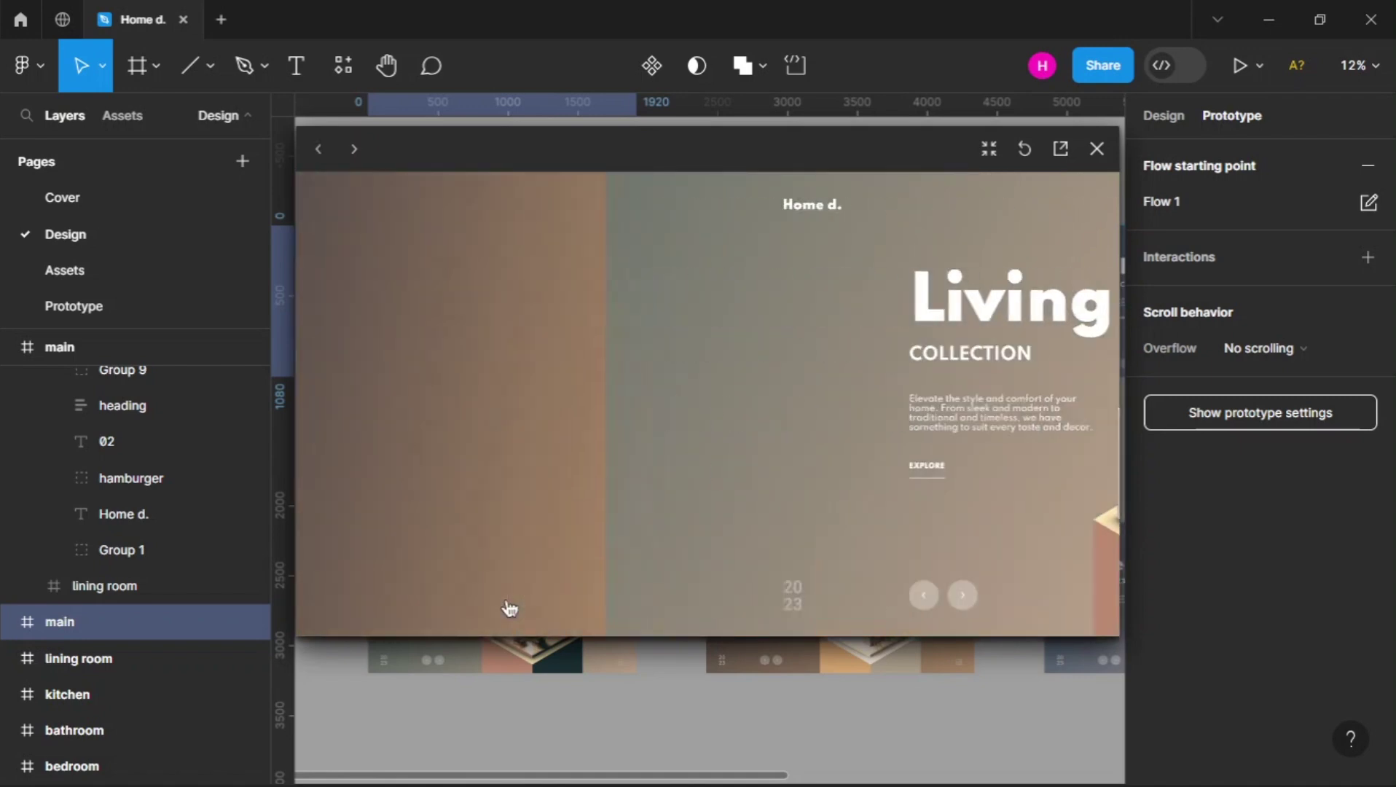
left_click(514, 597)
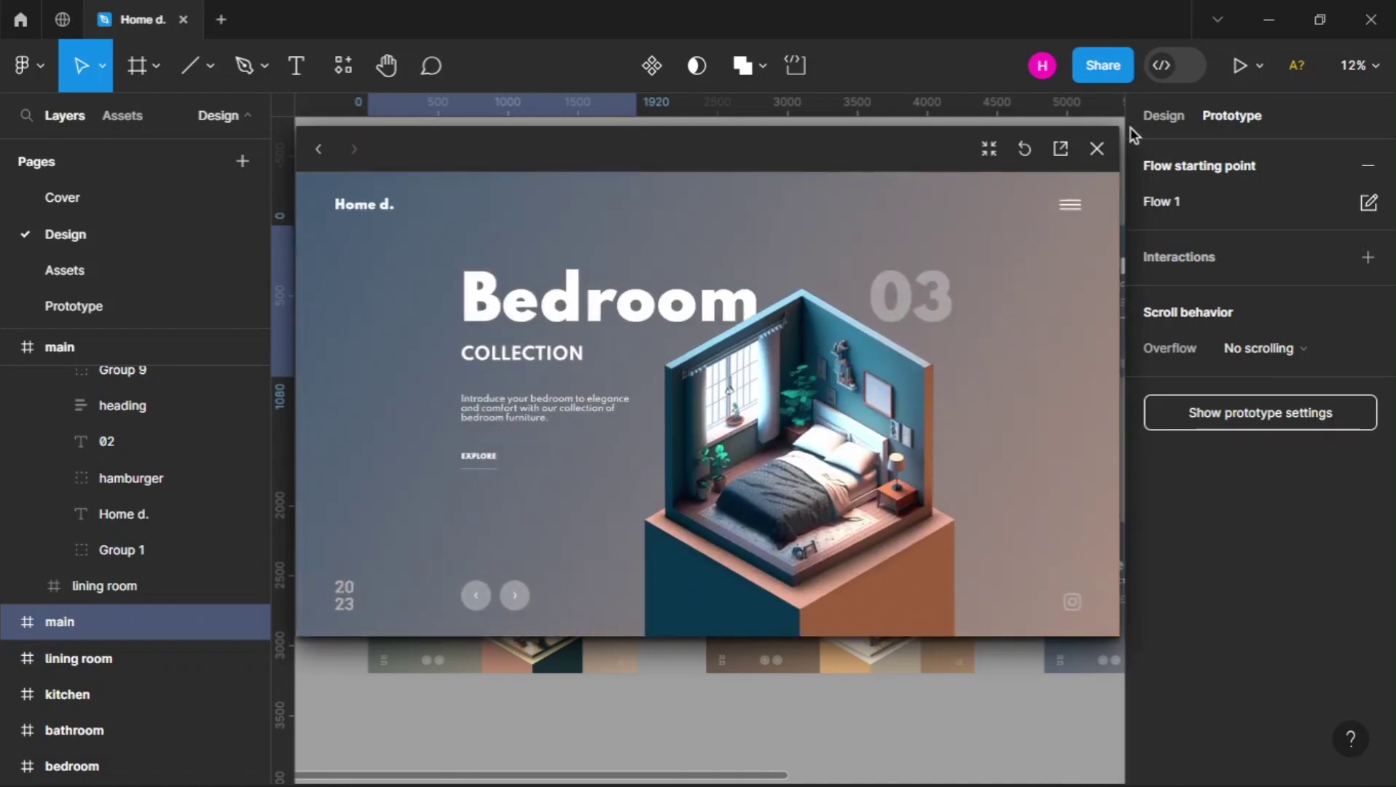
left_click(1097, 150)
left_click(773, 474)
scroll(773, 474, "down", 2)
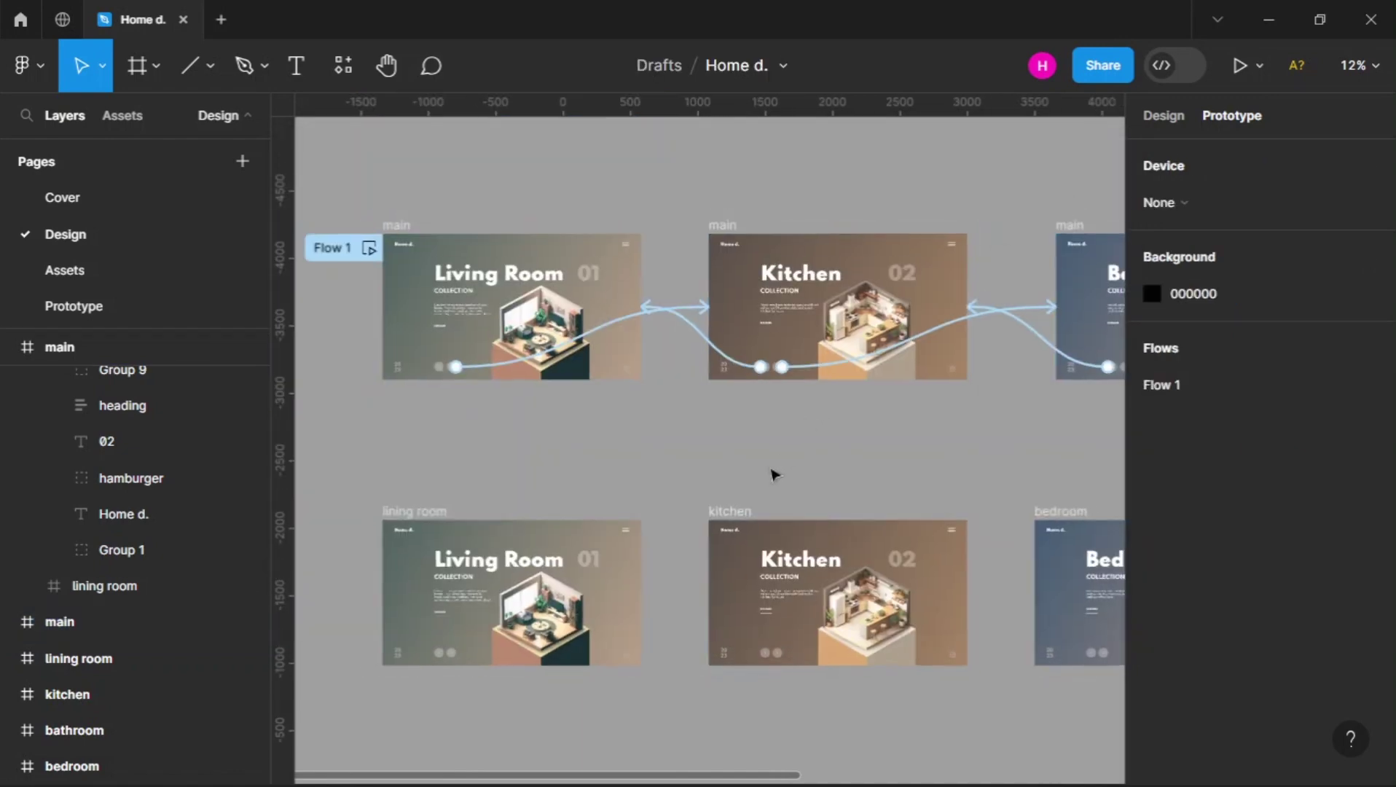
Review the three linked main frames and the room slides below them, including the bathroom slide
scroll(773, 474, "right", 3)
scroll(773, 473, "left", 2)
scroll(773, 474, "down", 1)
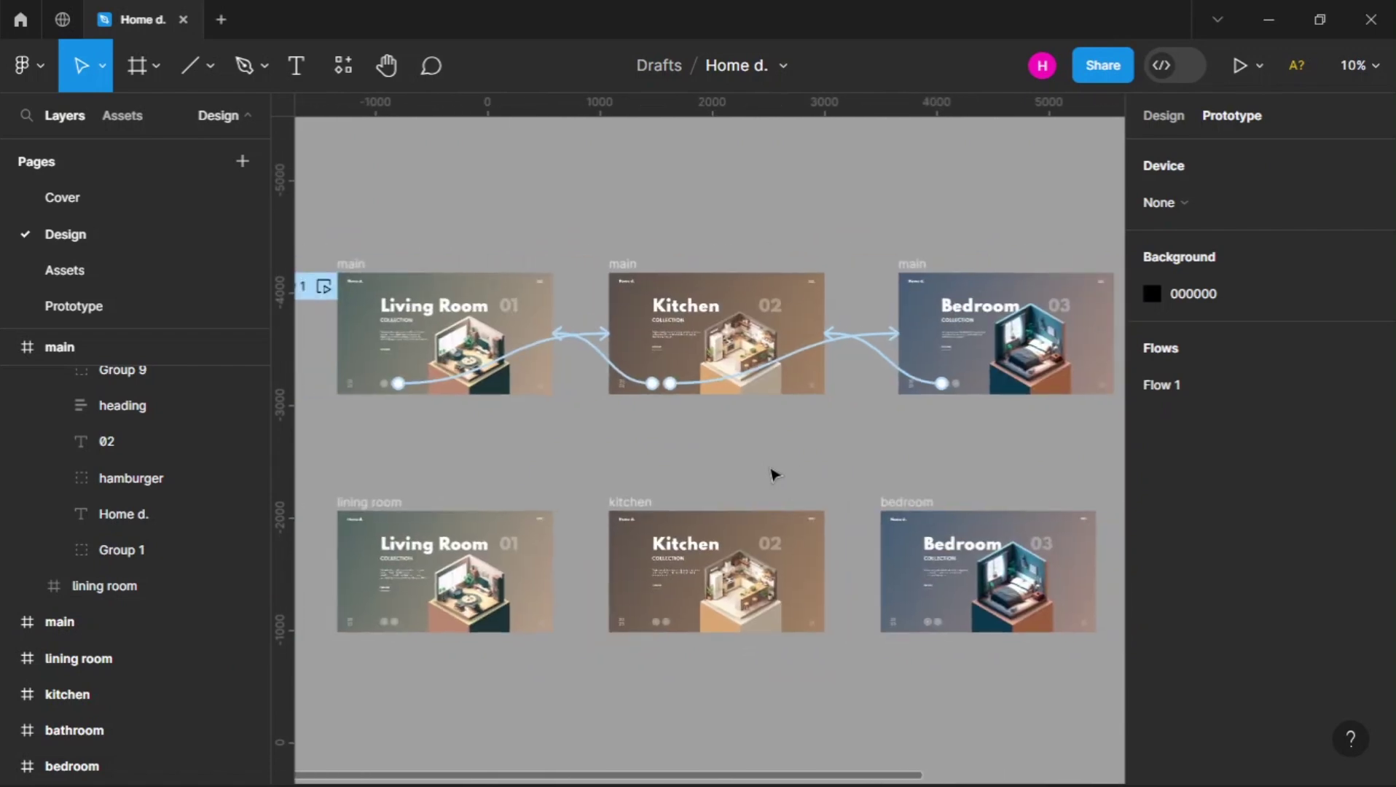
scroll(773, 475, "up", 1)
scroll(937, 493, "right", 5)
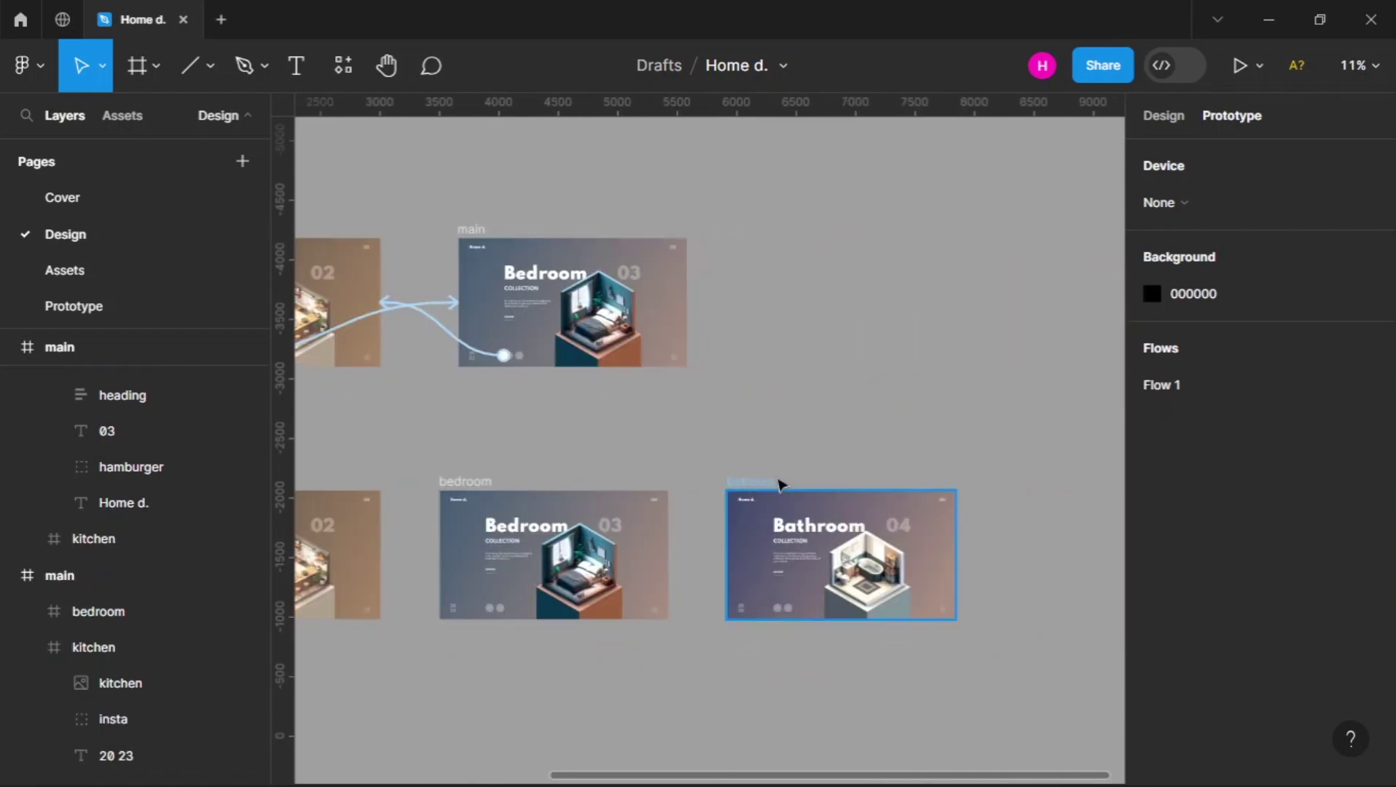
left_click(779, 483)
left_click(728, 424)
left_click(748, 483)
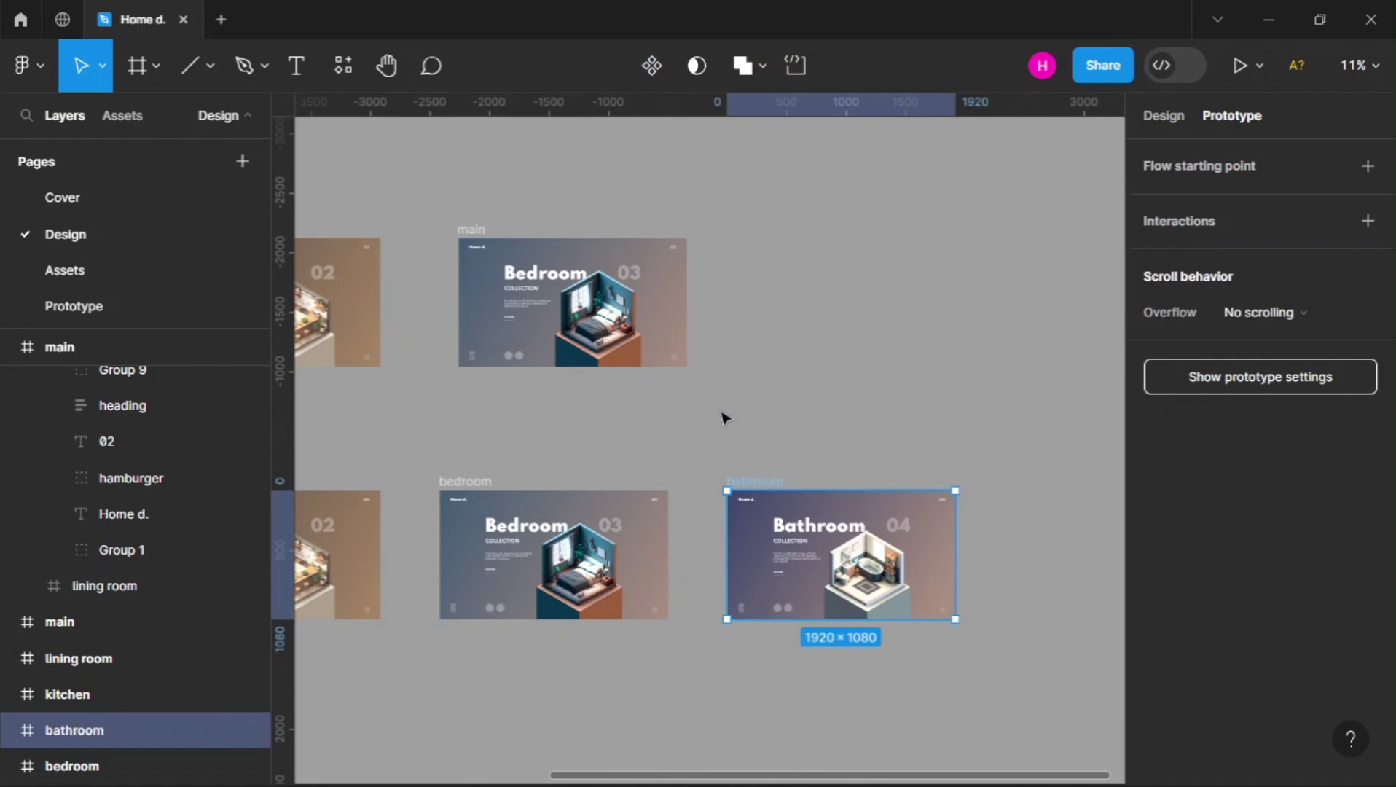
left_click(722, 414)
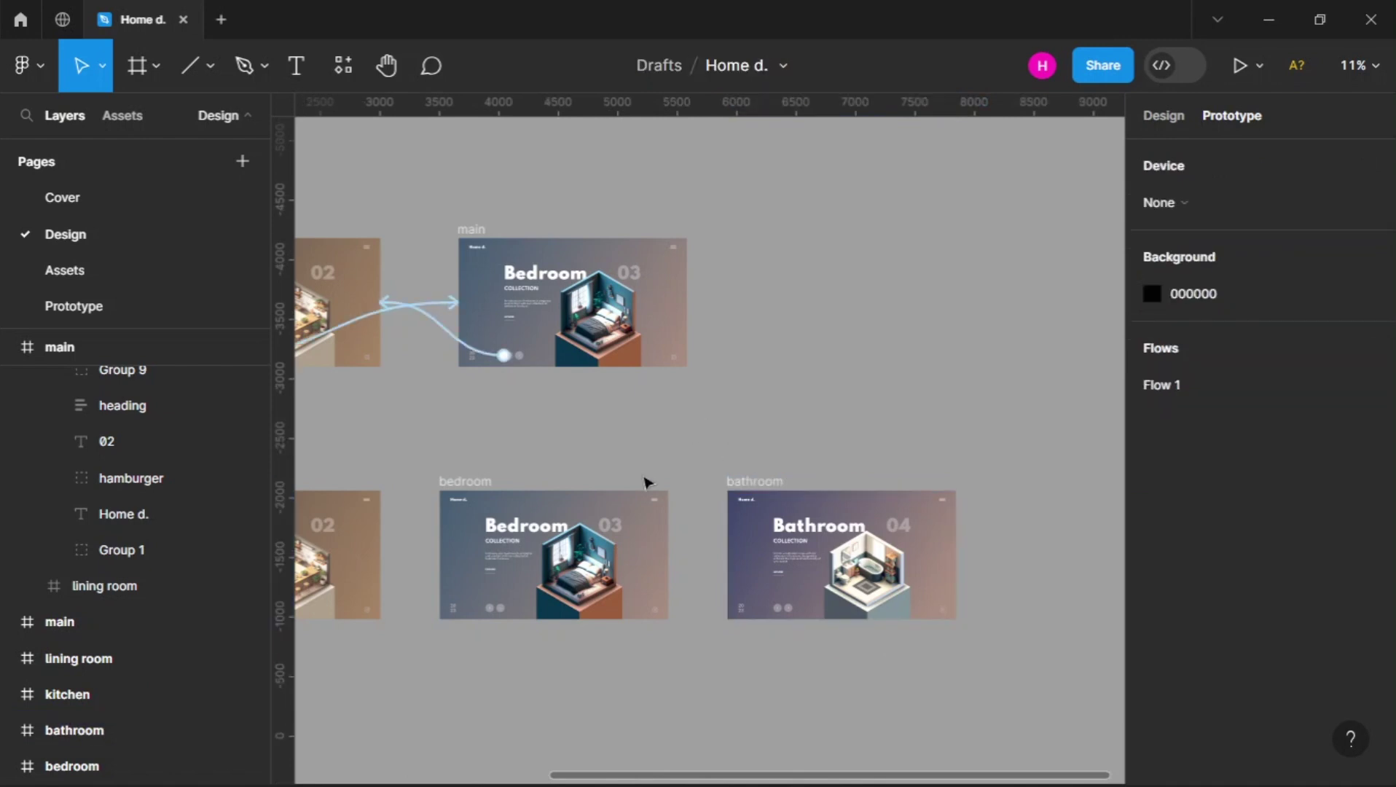
scroll(645, 483, "down", 5)
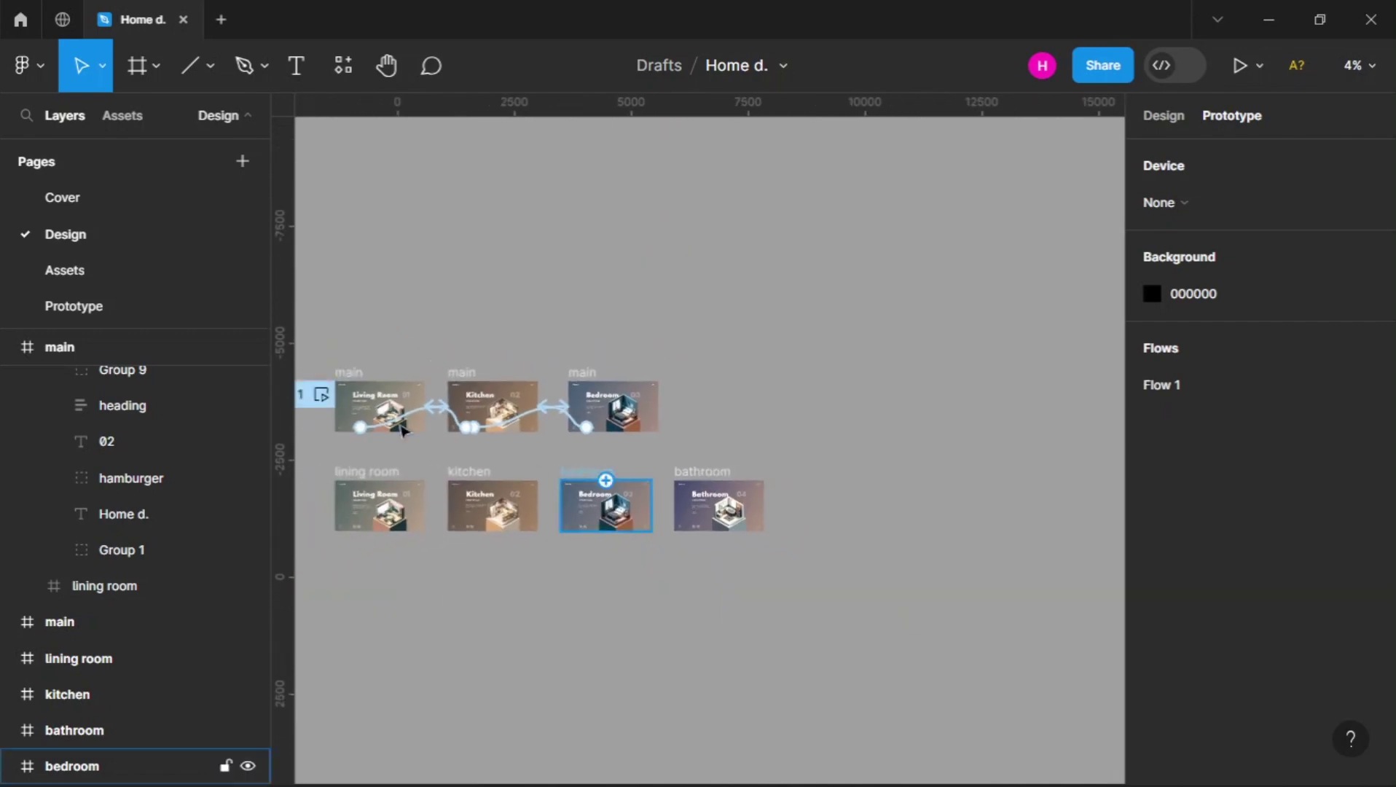
Go to the Prototype page and open the Flow 2 preview in its own tab, fitted to the screen and in full screen
left_click(9, 348)
left_click(102, 306)
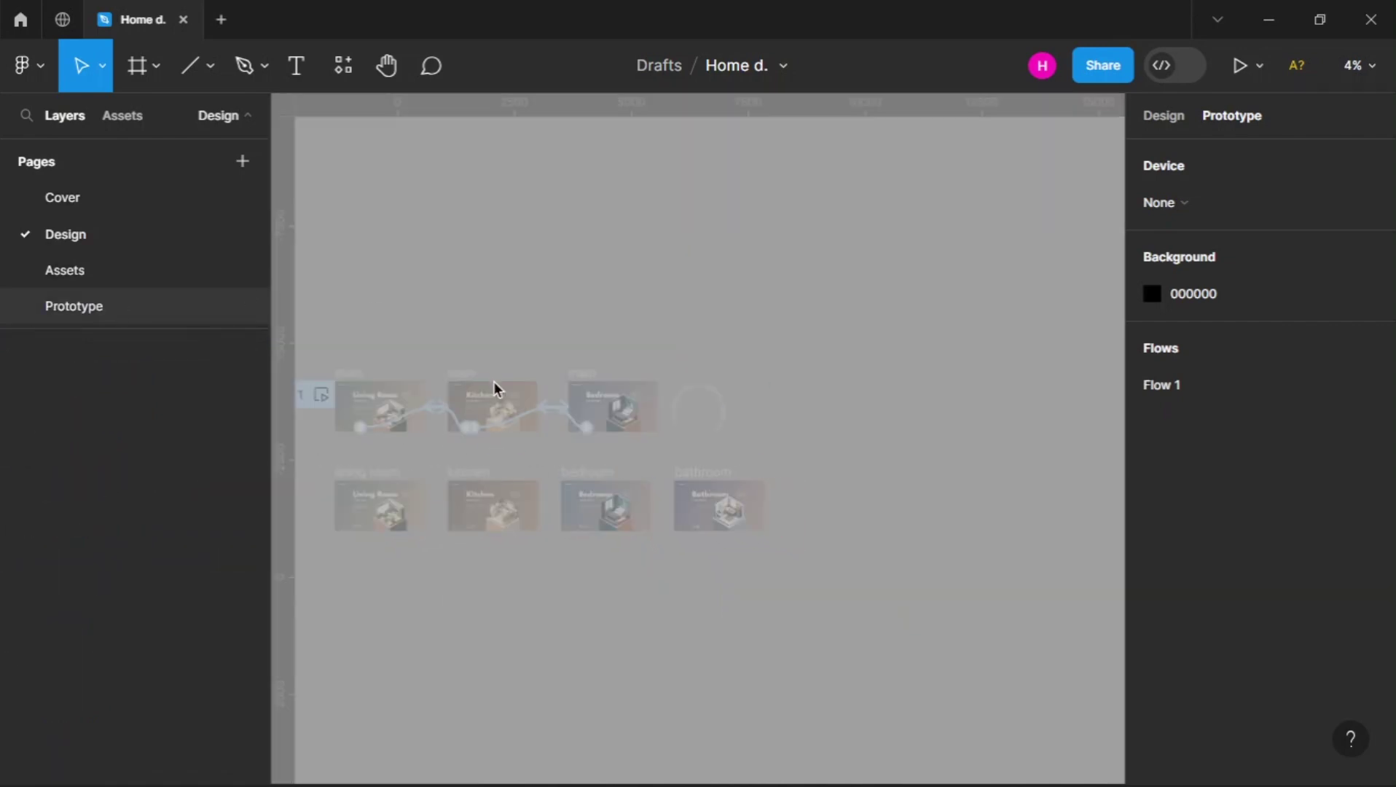
left_click(349, 356)
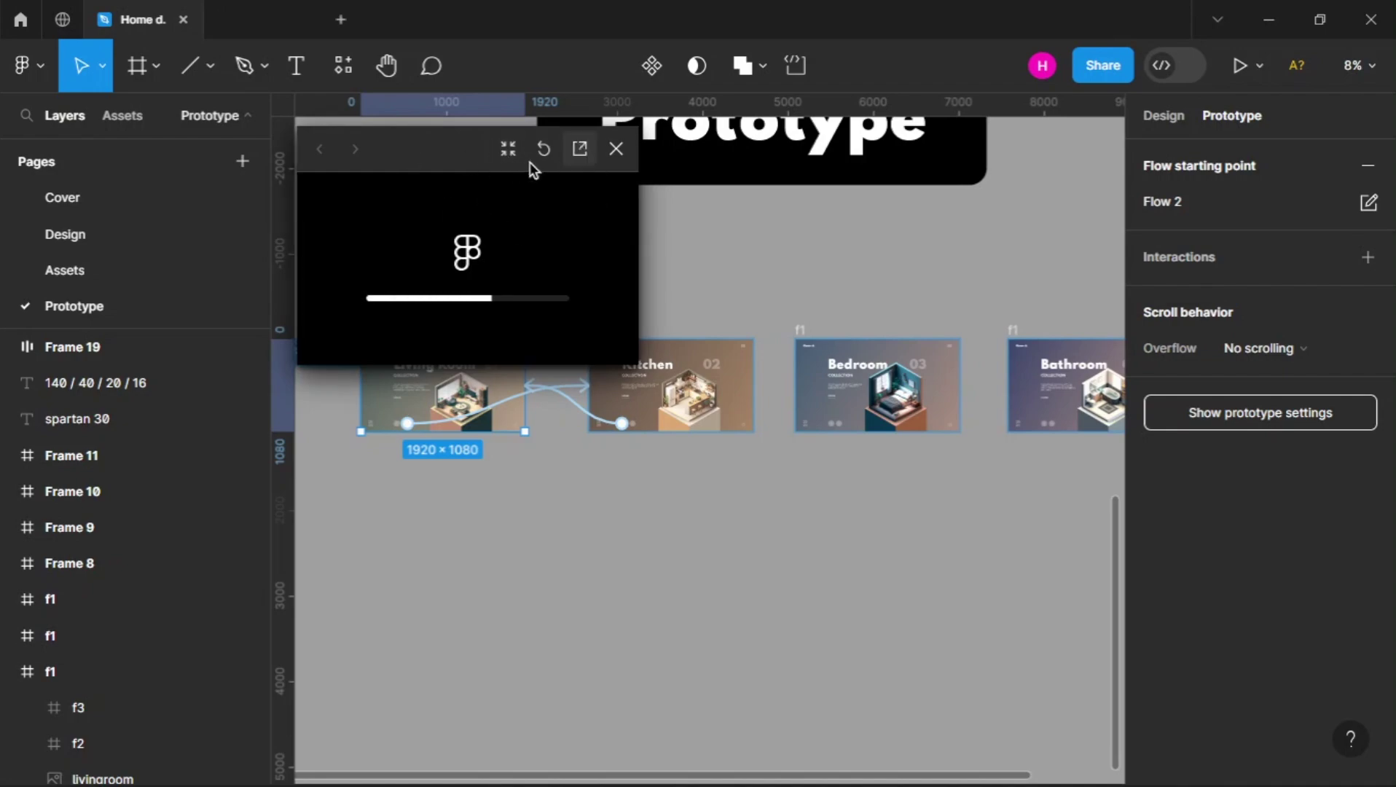
left_click(580, 149)
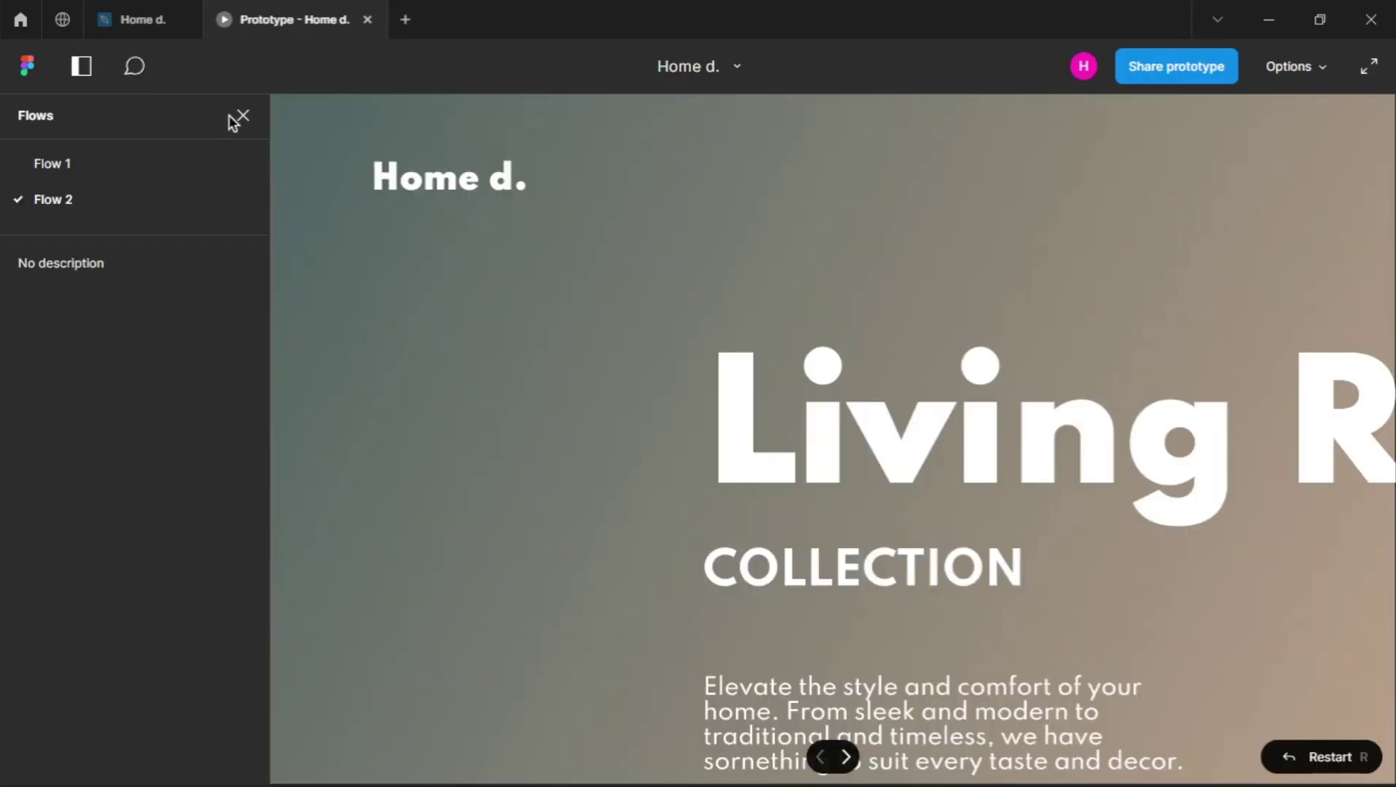
left_click(240, 117)
key("z")
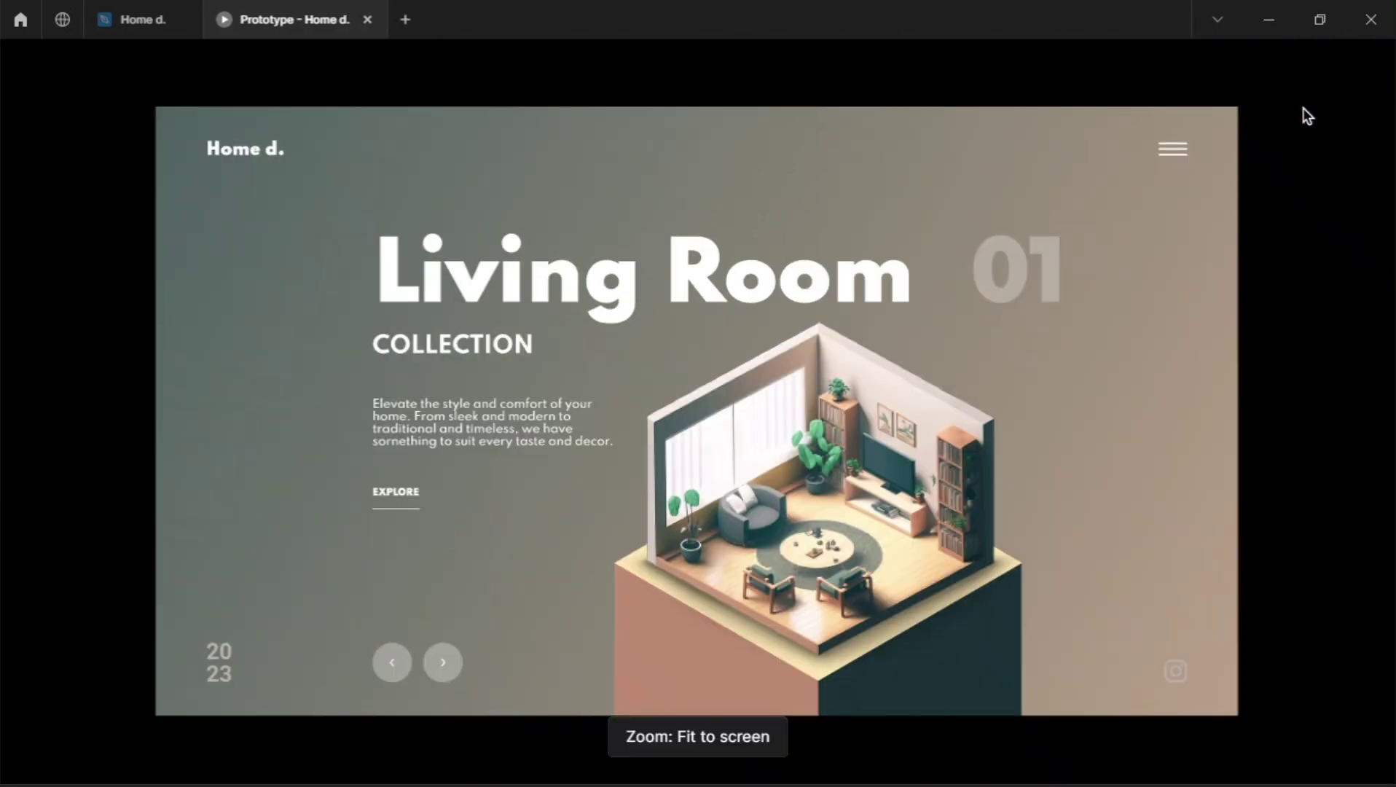
left_click(1364, 63)
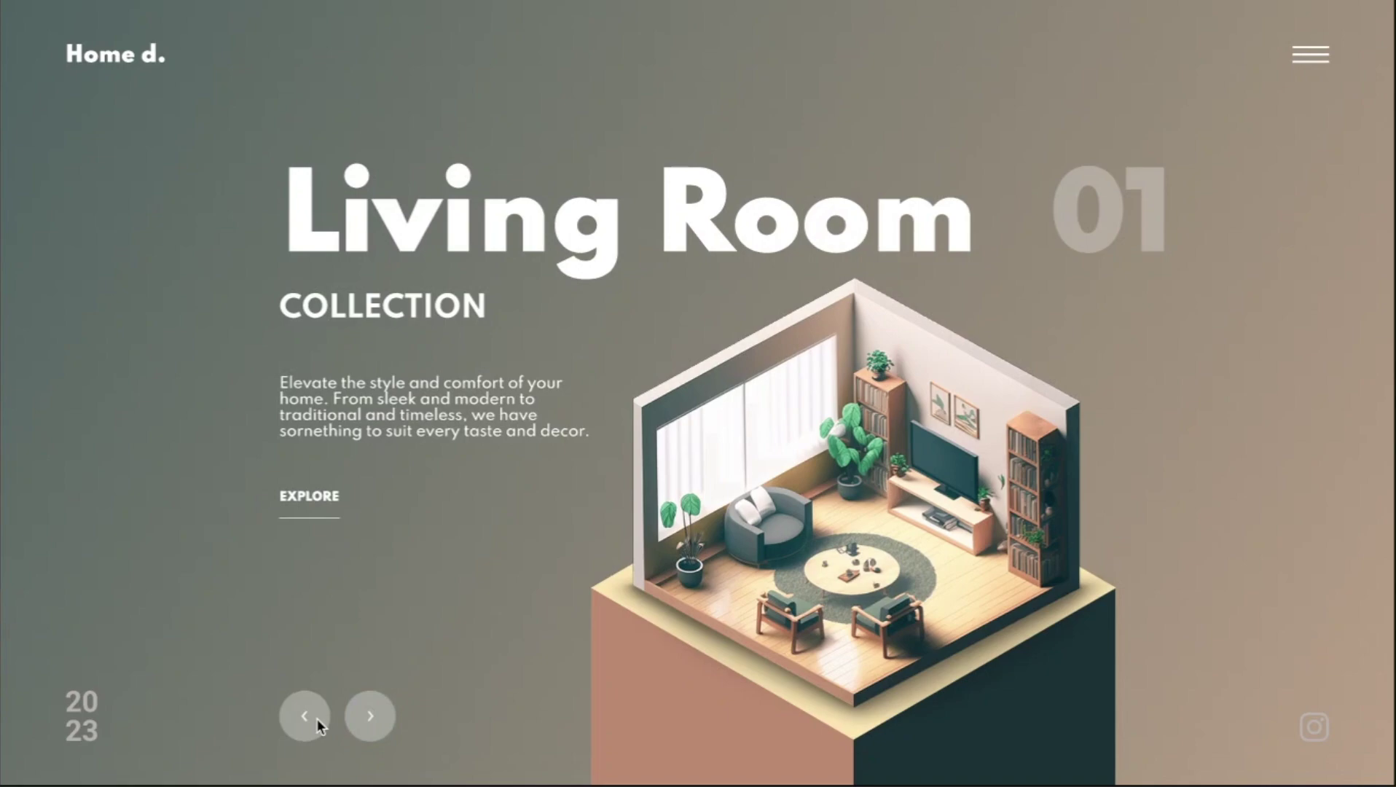
Play through Flow 2 with the slider arrows from living room to bathroom, back to living room, and once more to kitchen and back
left_click(374, 719)
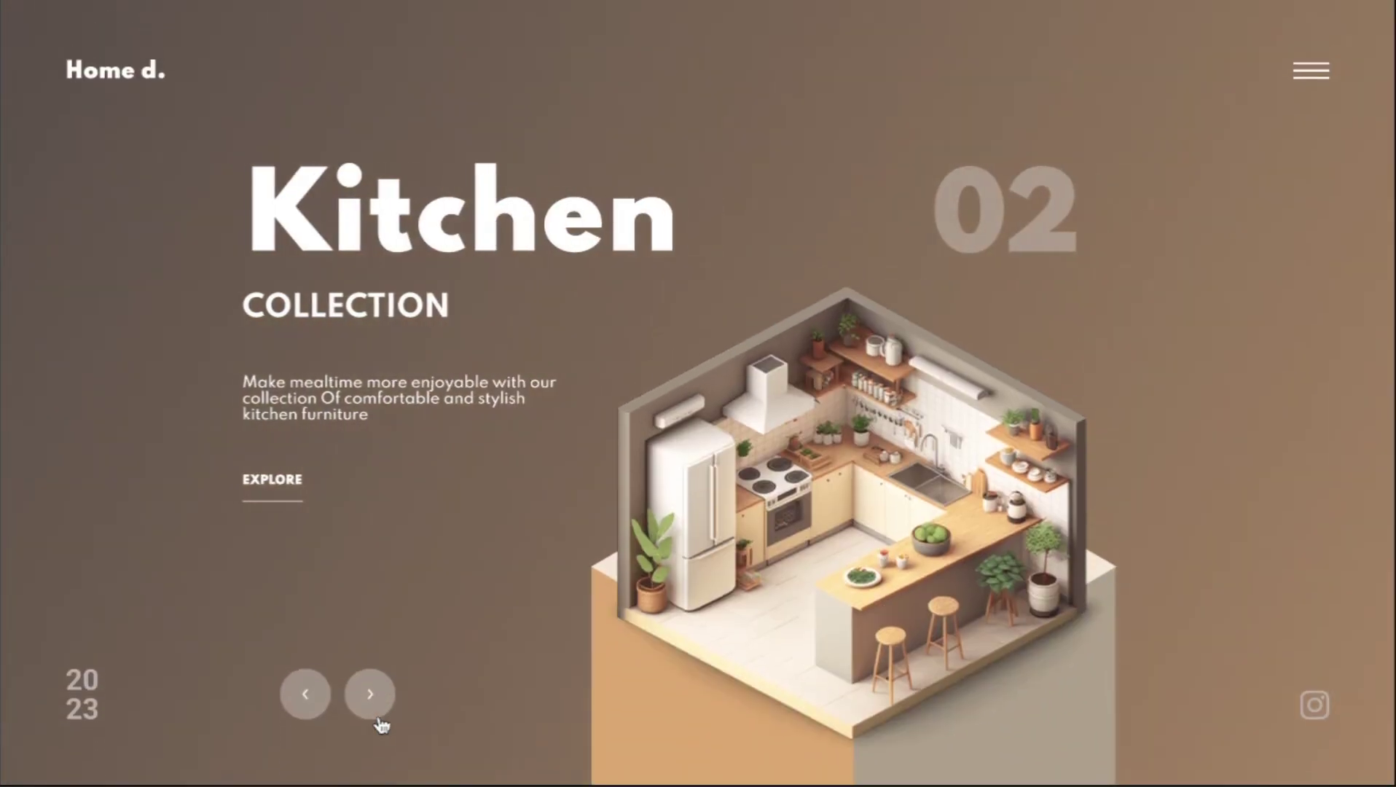
left_click(379, 721)
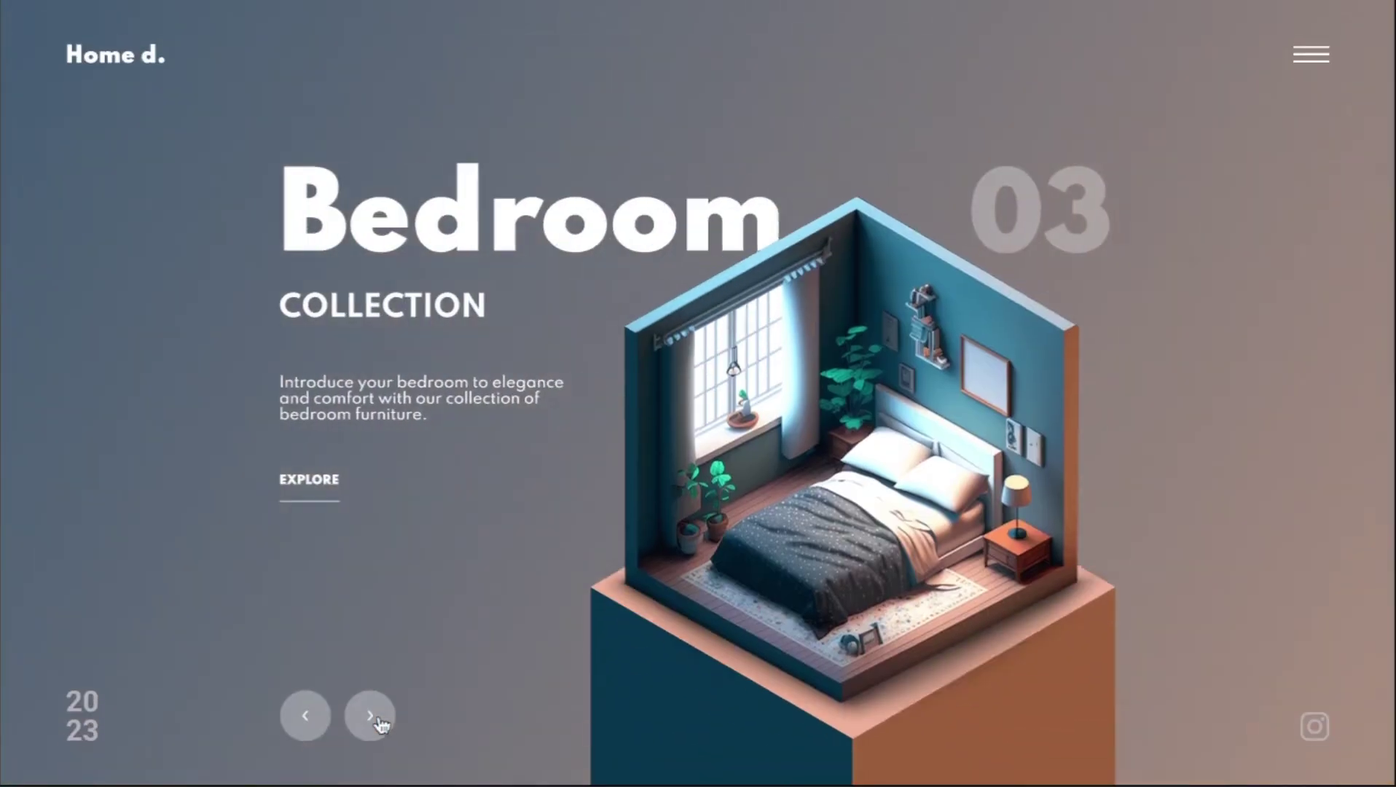
left_click(378, 720)
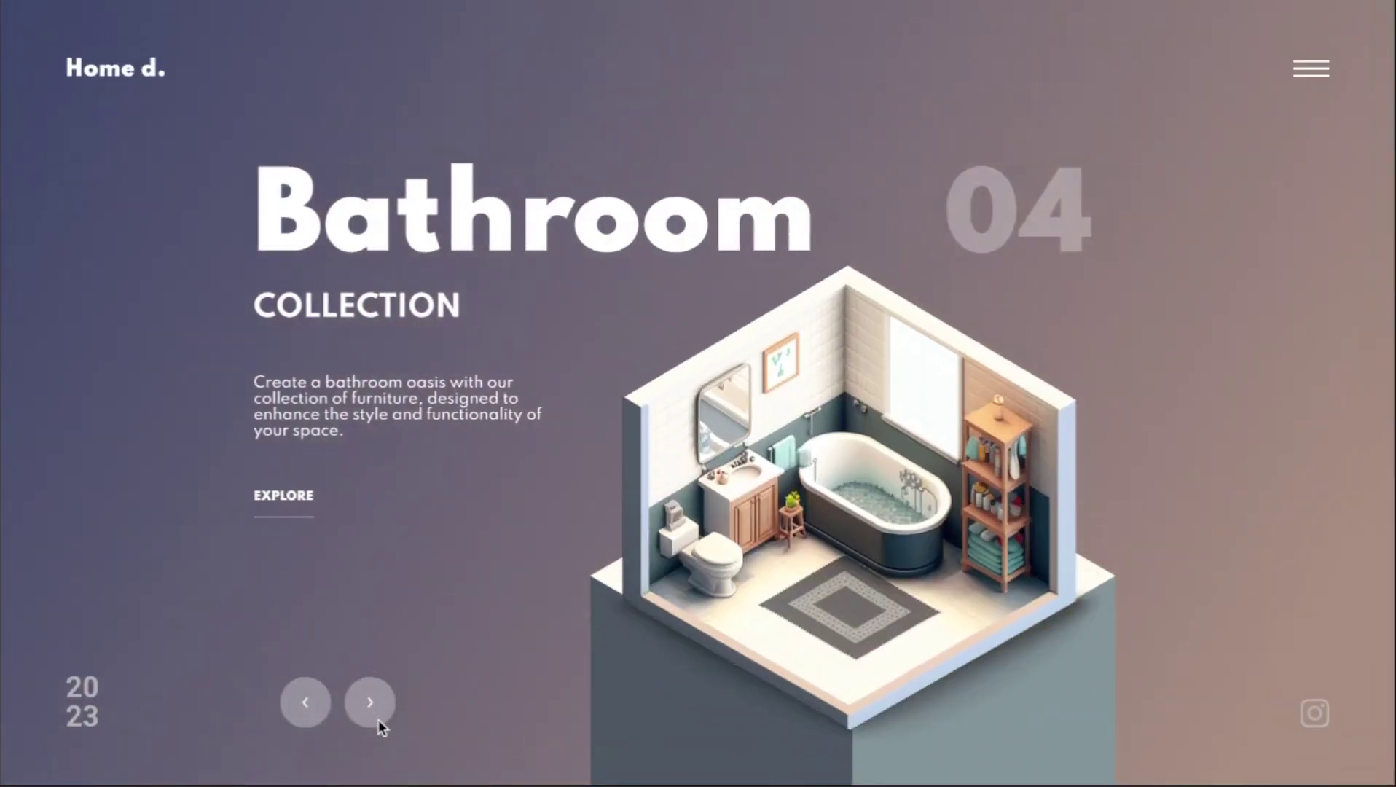
left_click(313, 726)
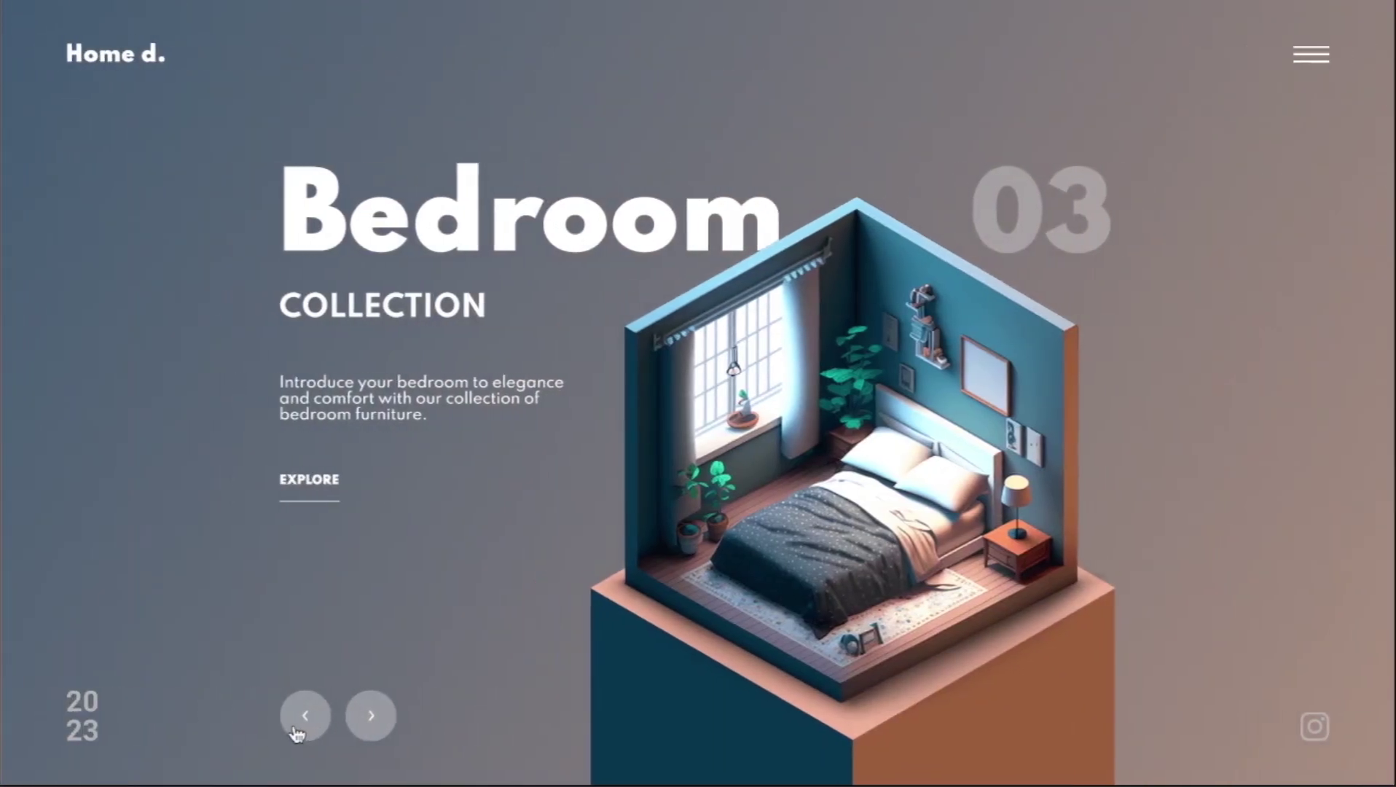
left_click(438, 714)
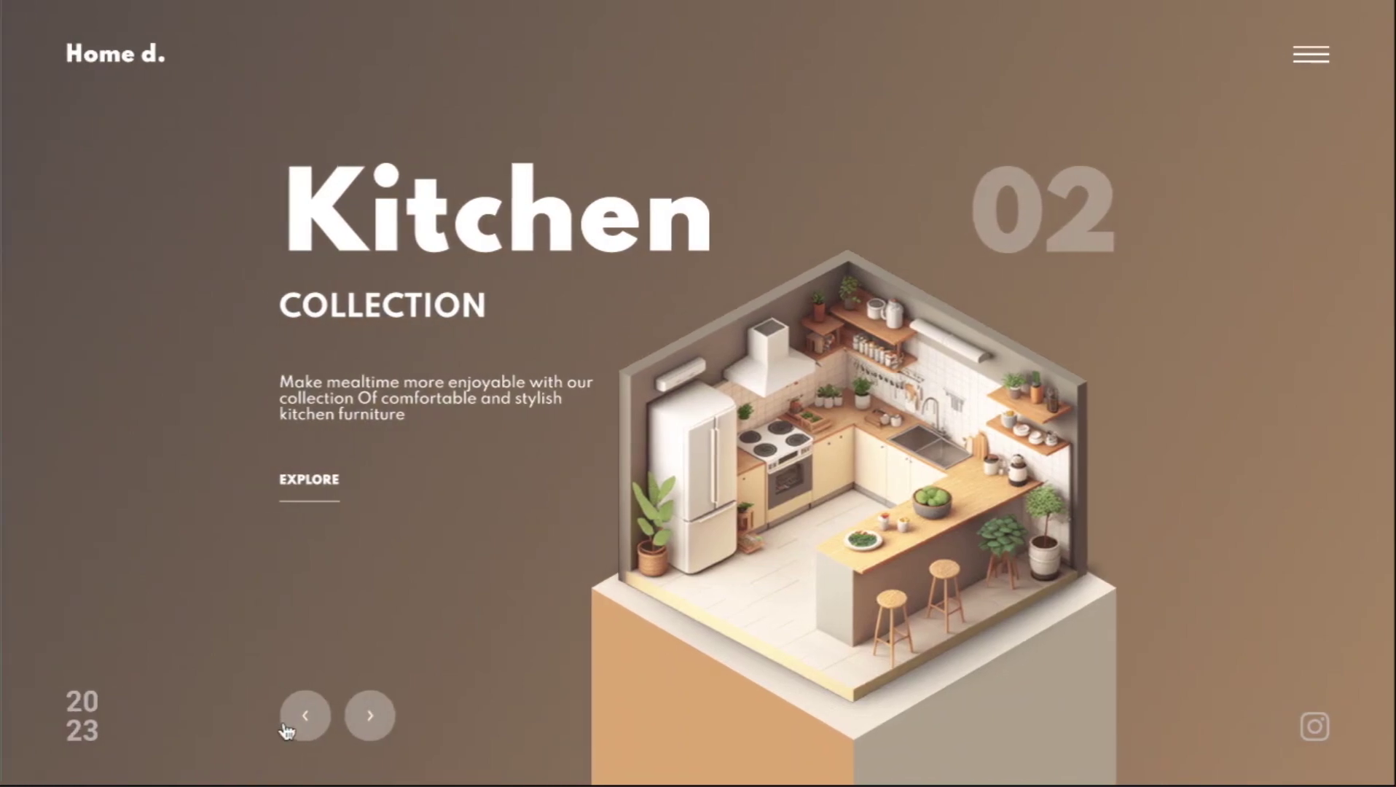
left_click(285, 732)
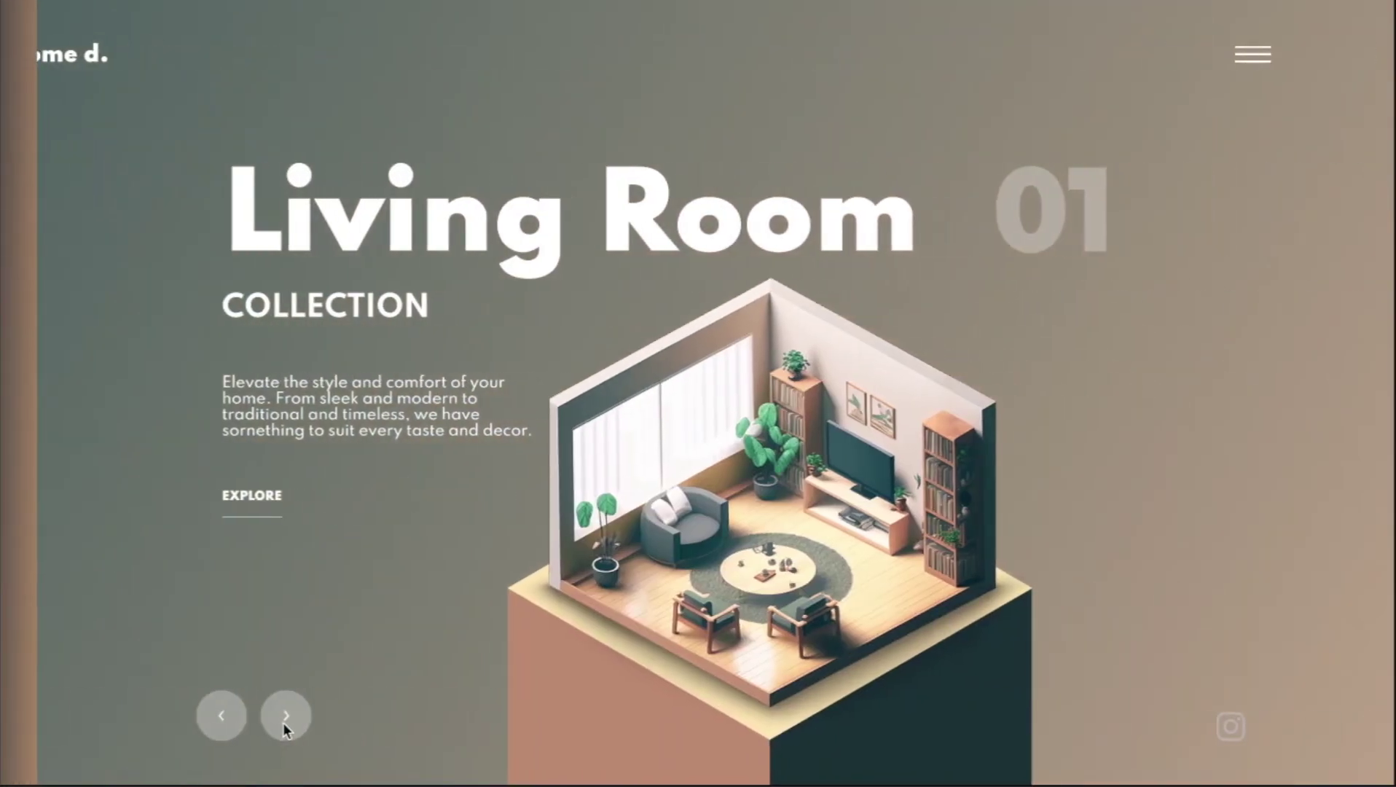
left_click(287, 717)
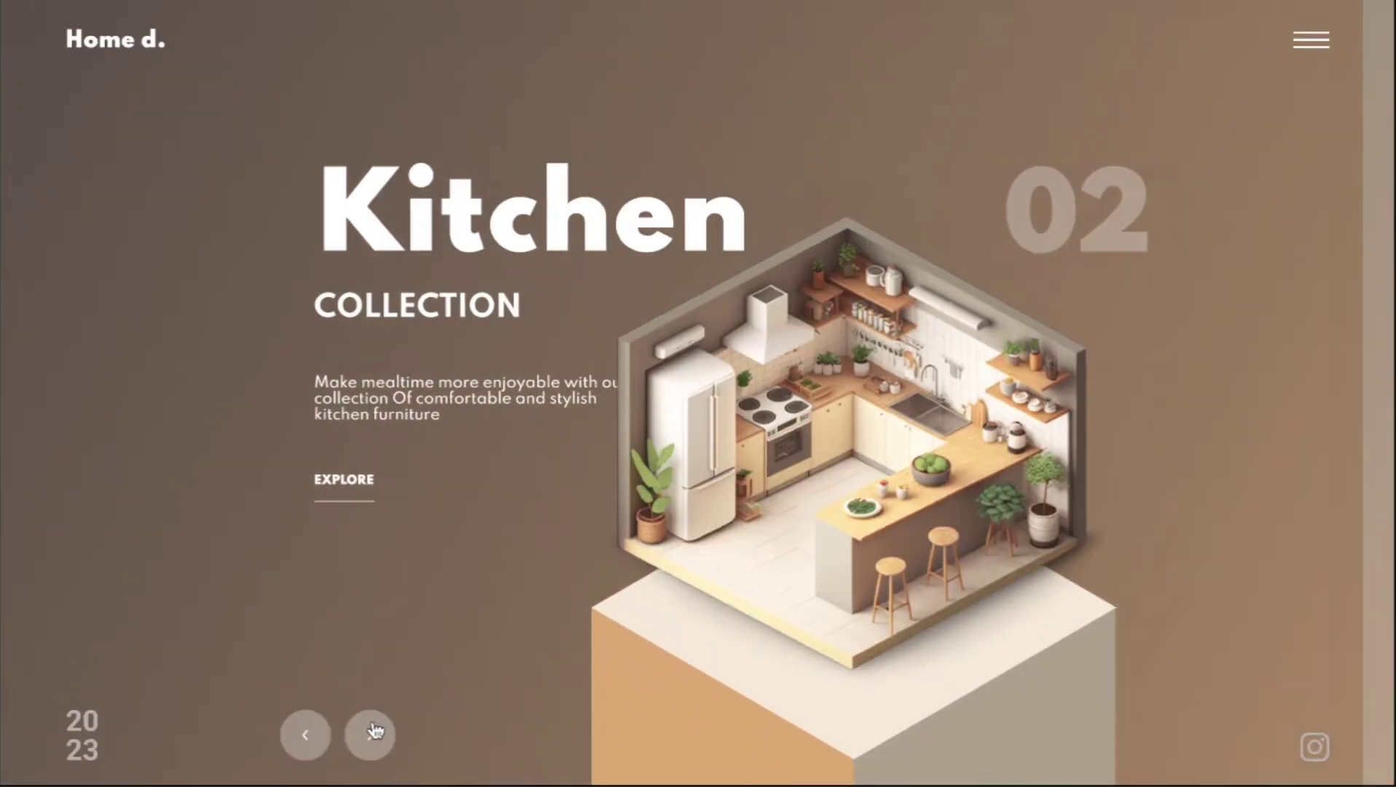
left_click(309, 726)
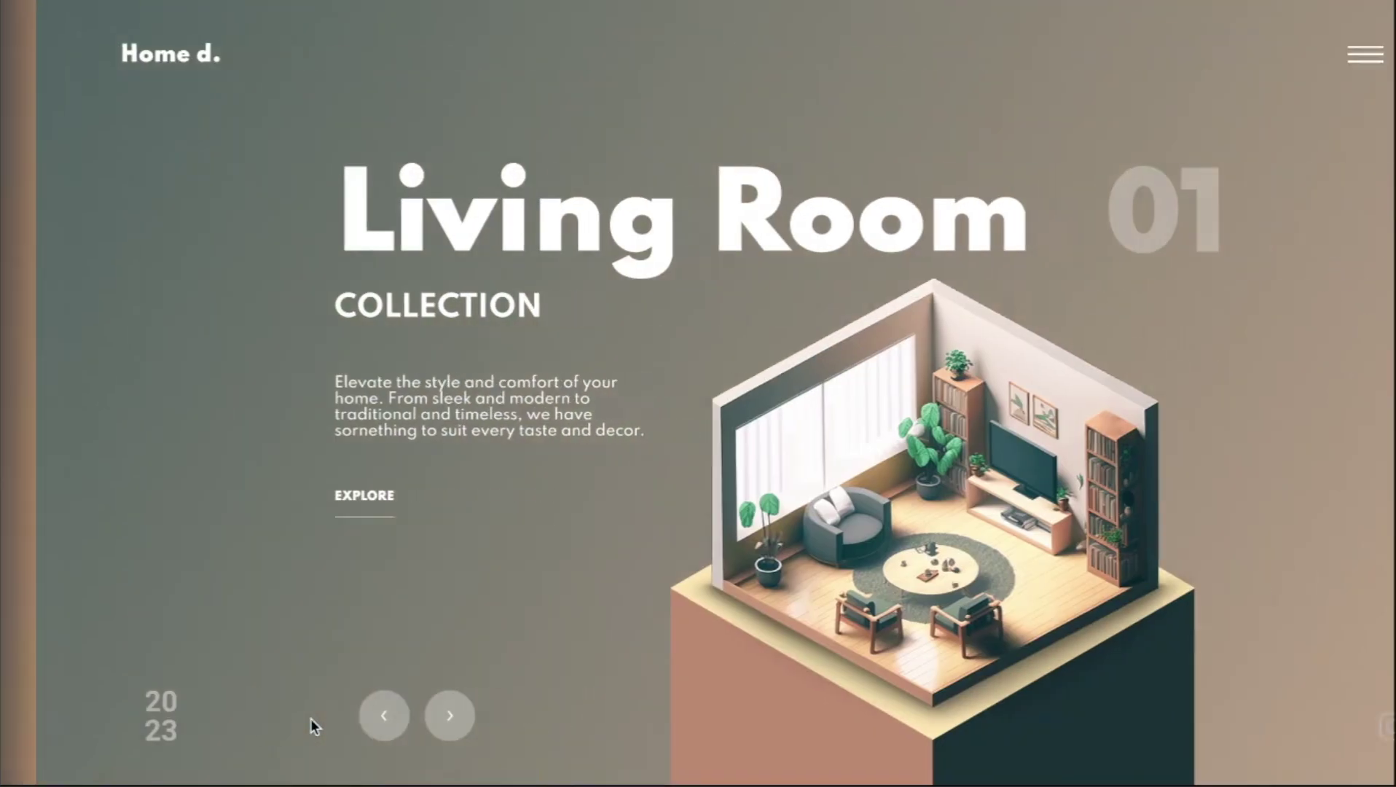